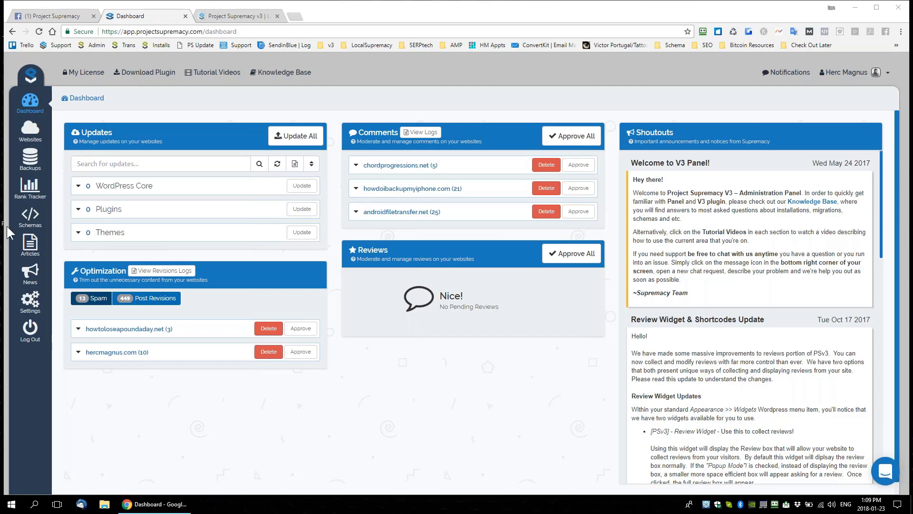
# Open the WordPress admin dashboard of v3.projectsupremacy.com through its wp-admin address
pyautogui.click(261, 19)
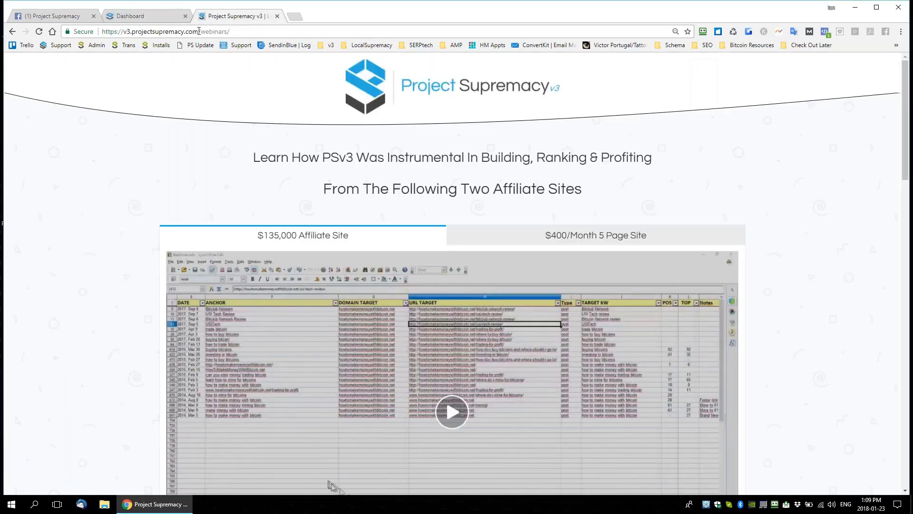
pyautogui.moveTo(200, 31); pyautogui.dragTo(231, 32)
pyautogui.write('wp-admin')
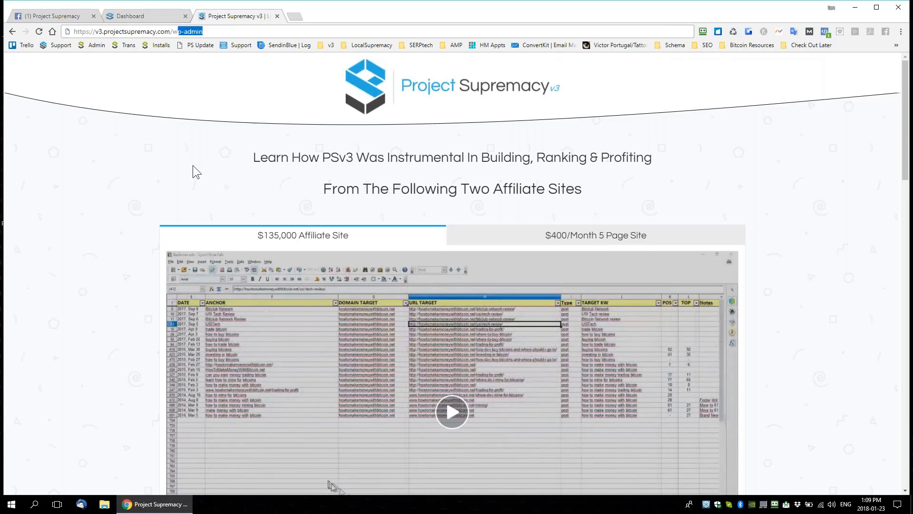
pyautogui.press('Return')
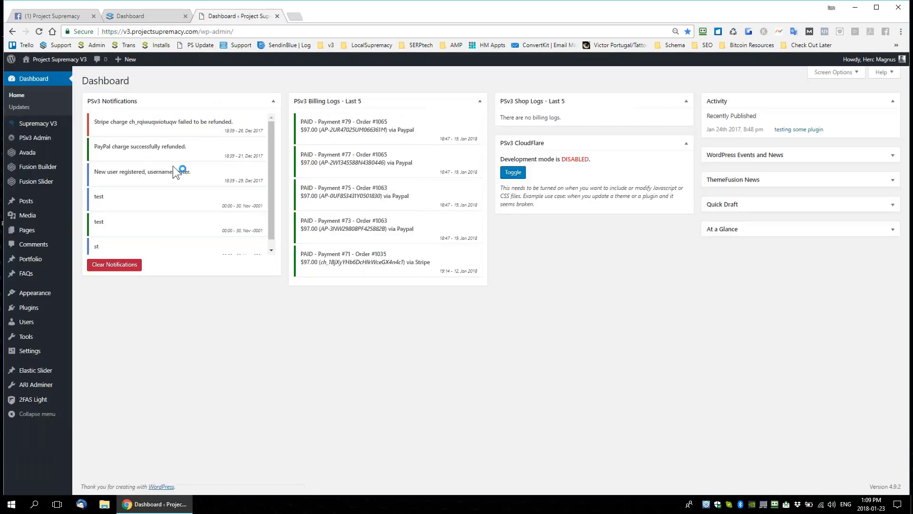
# List all the site's pages and open the "Project Supremacy V3 | Webinars" page for editing
pyautogui.moveTo(28, 232)
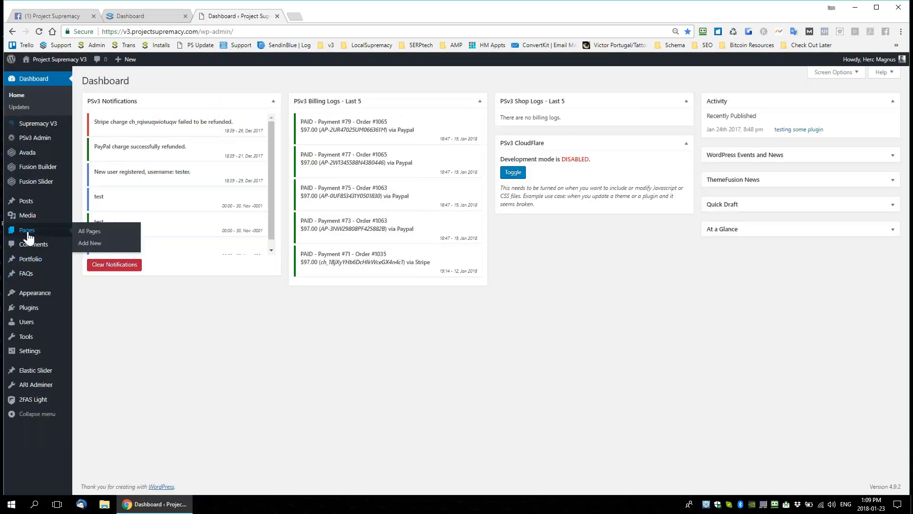
pyautogui.click(91, 232)
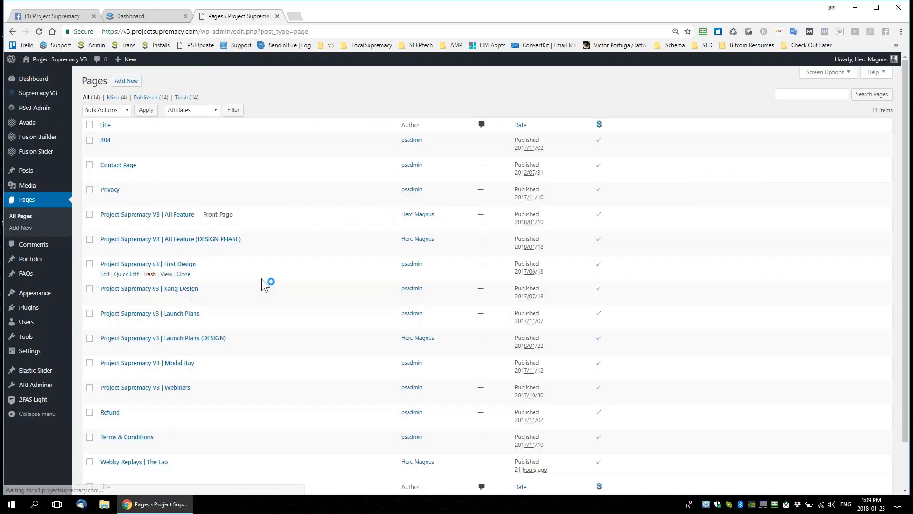
pyautogui.scroll(-1, 290, 291)
pyautogui.scroll(-1, 291, 294)
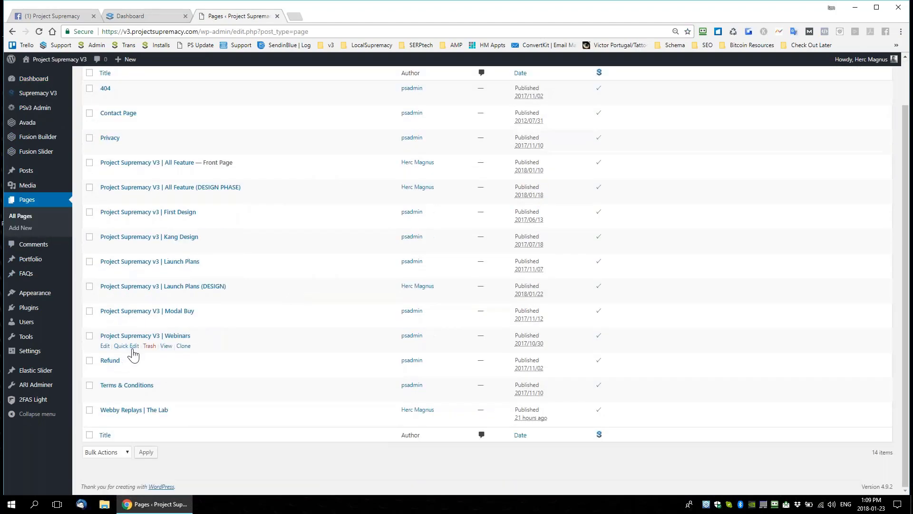
pyautogui.click(104, 346)
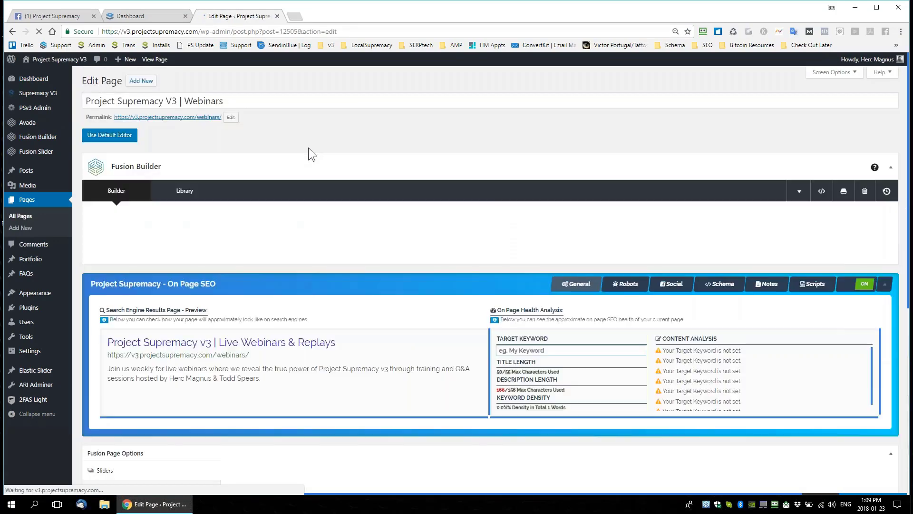
# Show the Twitter and Facebook OG settings in the Webinars page's On Page SEO section
pyautogui.scroll(-10, 577, 209)
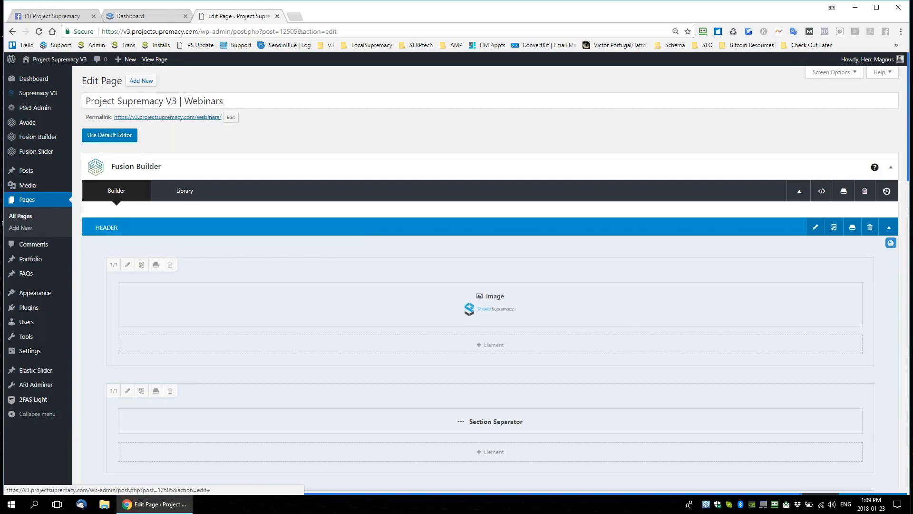
pyautogui.scroll(-4, 706, 294)
pyautogui.scroll(-10, 706, 294)
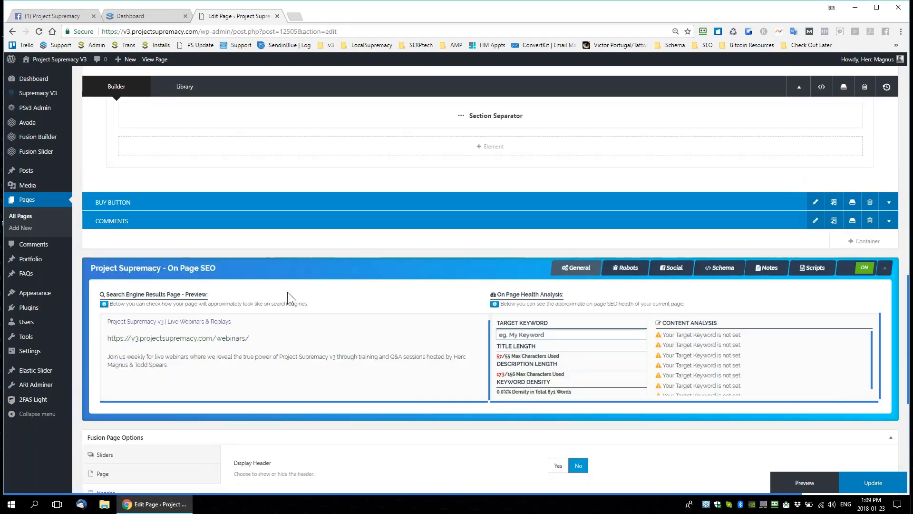
pyautogui.click(679, 276)
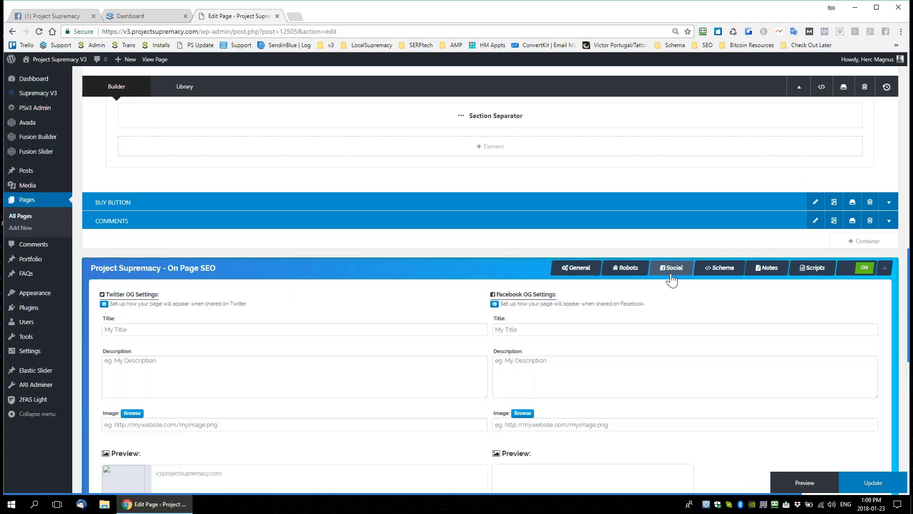
pyautogui.scroll(-2, 647, 368)
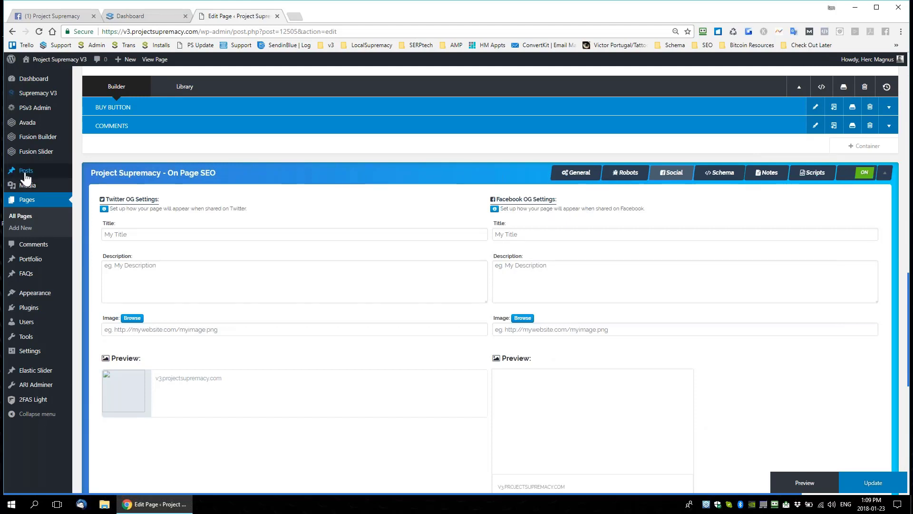
# Return to the list of all pages and open "Webby Replays | The Lab" for editing
pyautogui.click(18, 220)
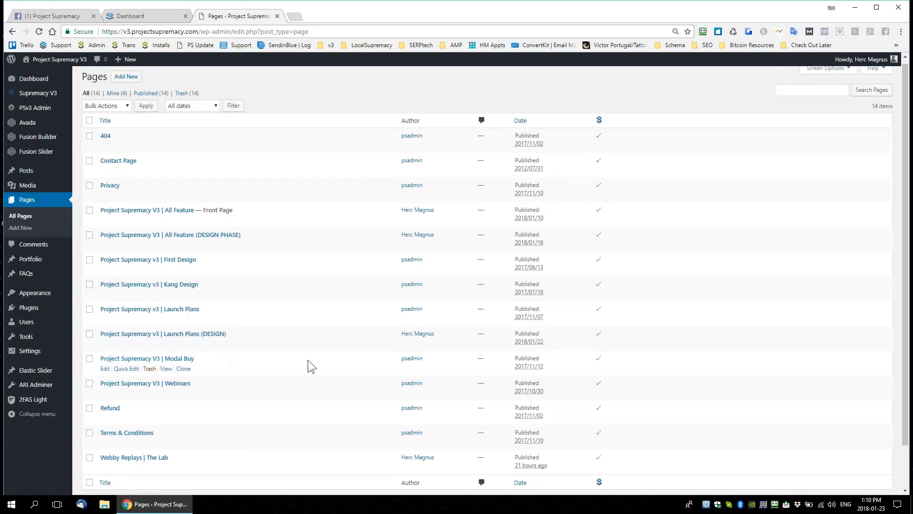
pyautogui.scroll(-1, 308, 361)
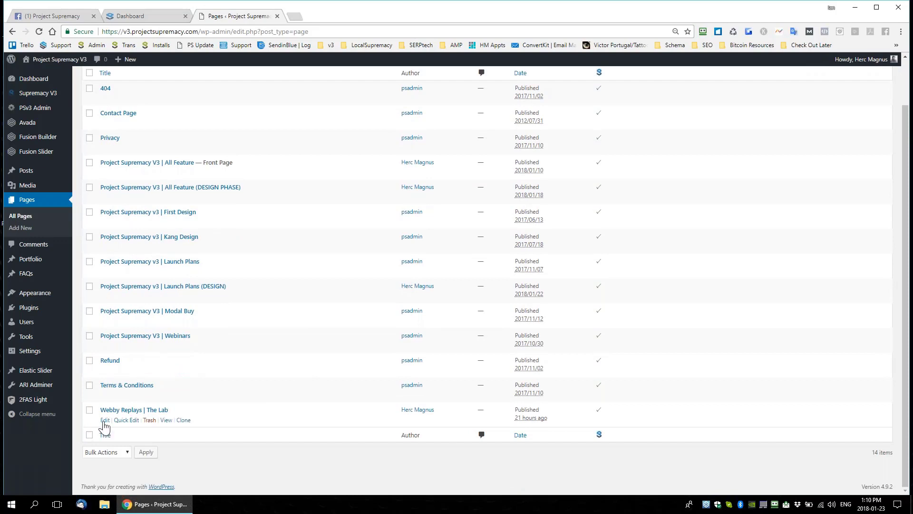
pyautogui.click(104, 421)
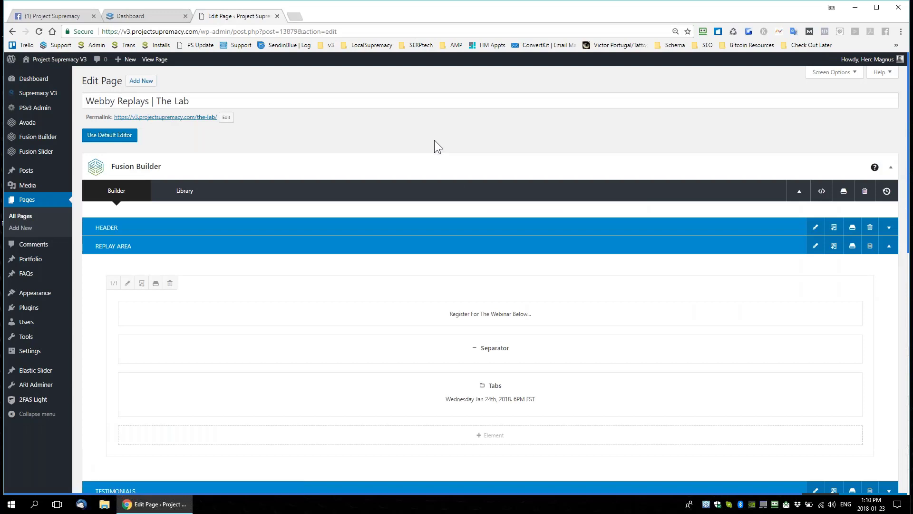
# Display the Social settings in the On Page SEO section of the Webby Replays page
pyautogui.scroll(-4, 434, 143)
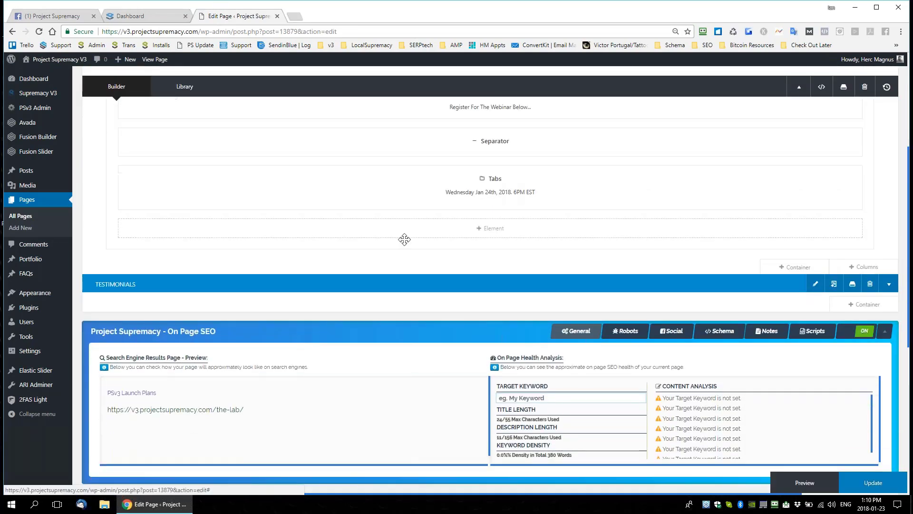
pyautogui.scroll(-2, 362, 356)
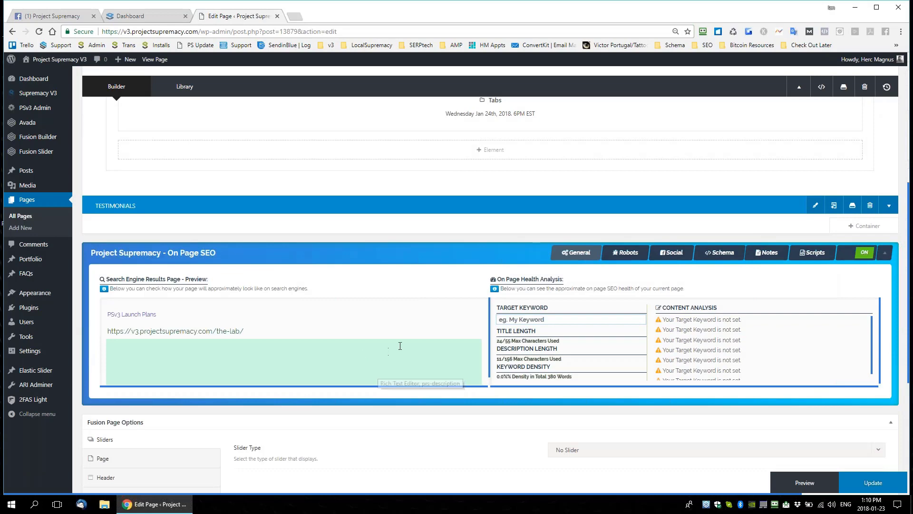
pyautogui.scroll(5, 386, 351)
pyautogui.scroll(-6, 249, 105)
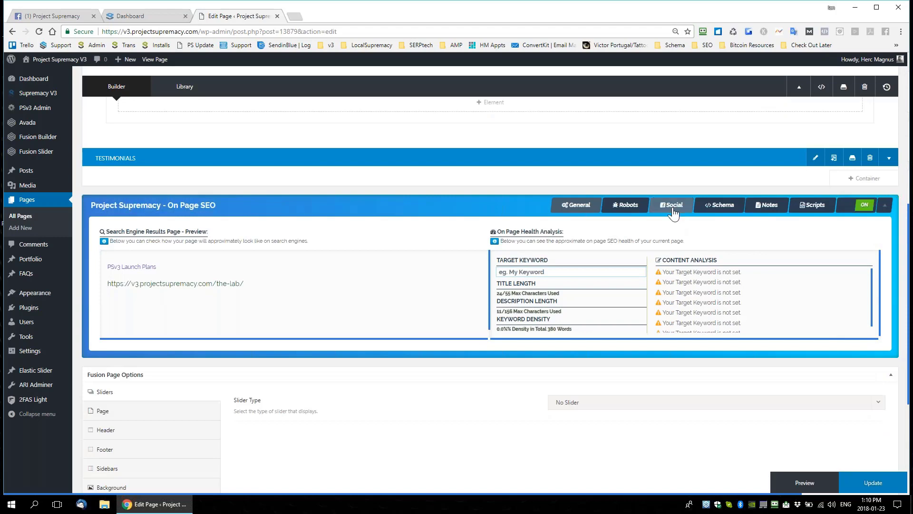
pyautogui.click(672, 206)
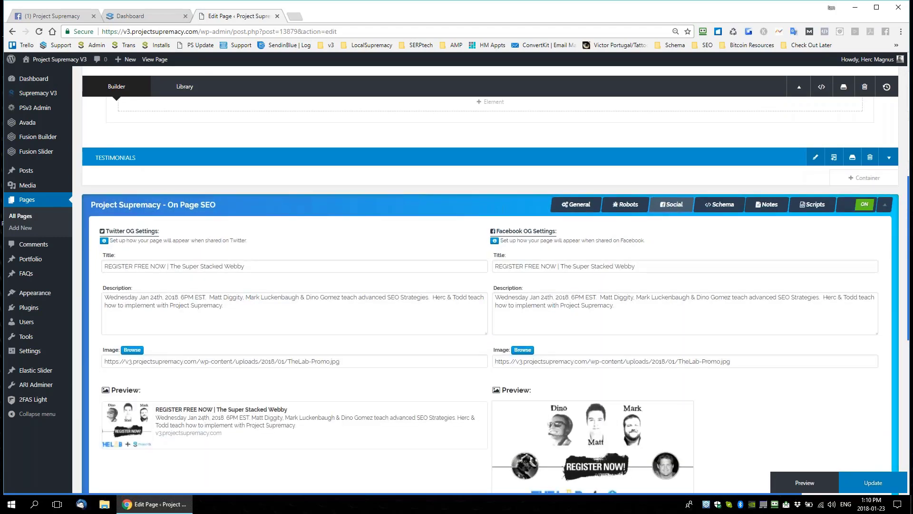
# Examine the title, description, image and share preview in the Twitter and Facebook OG settings
pyautogui.scroll(-1, 521, 222)
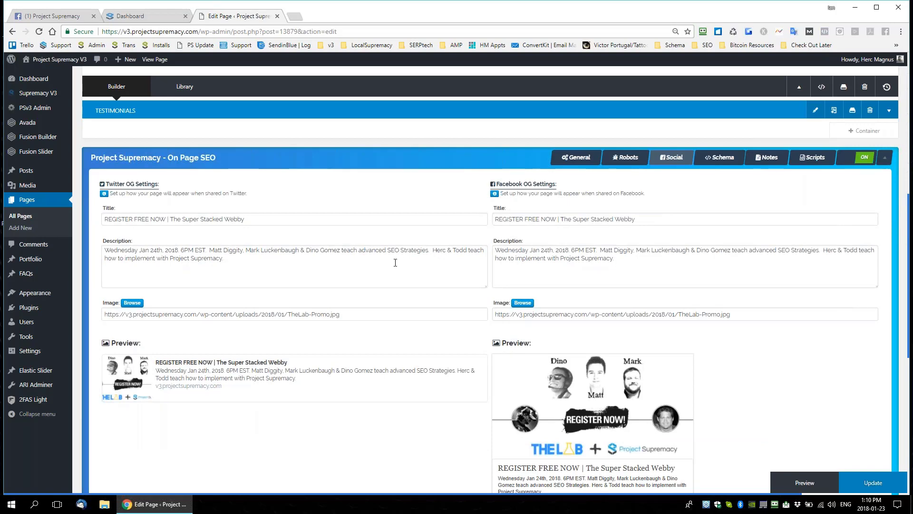
pyautogui.scroll(8, 395, 262)
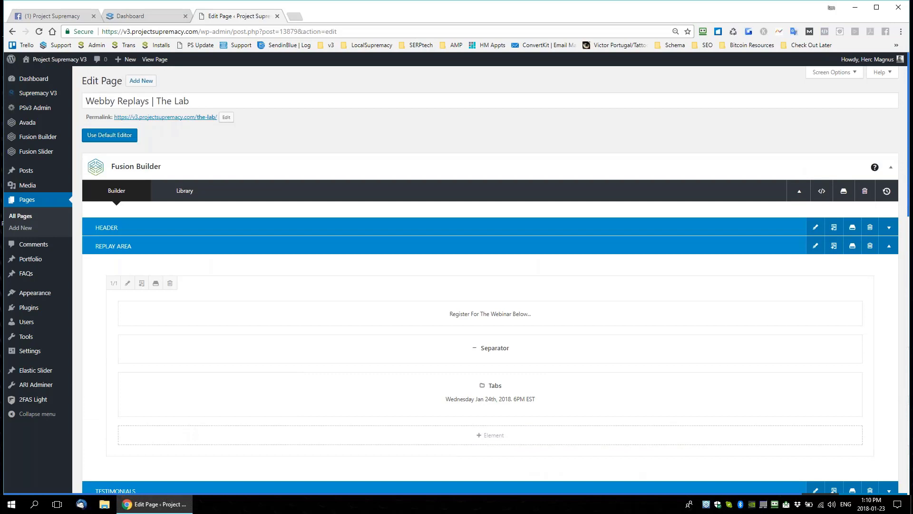
pyautogui.scroll(-8, 398, 344)
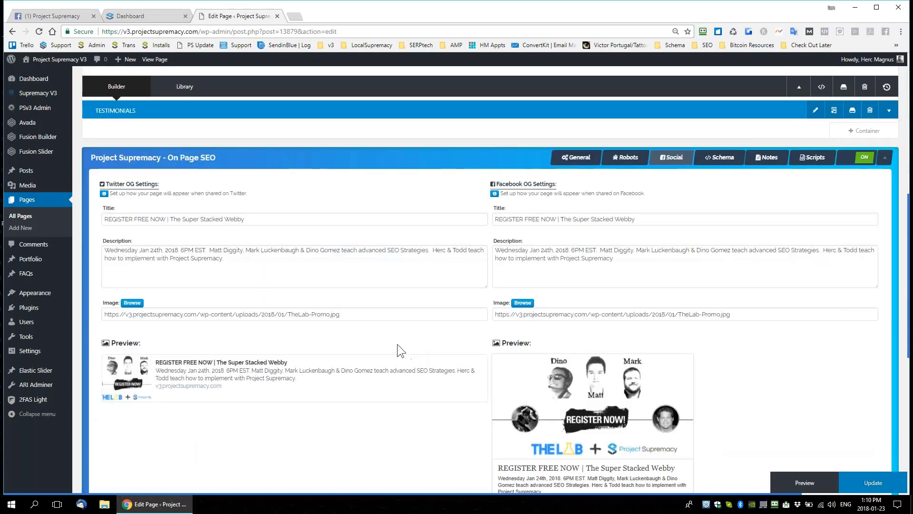
pyautogui.scroll(-1, 398, 344)
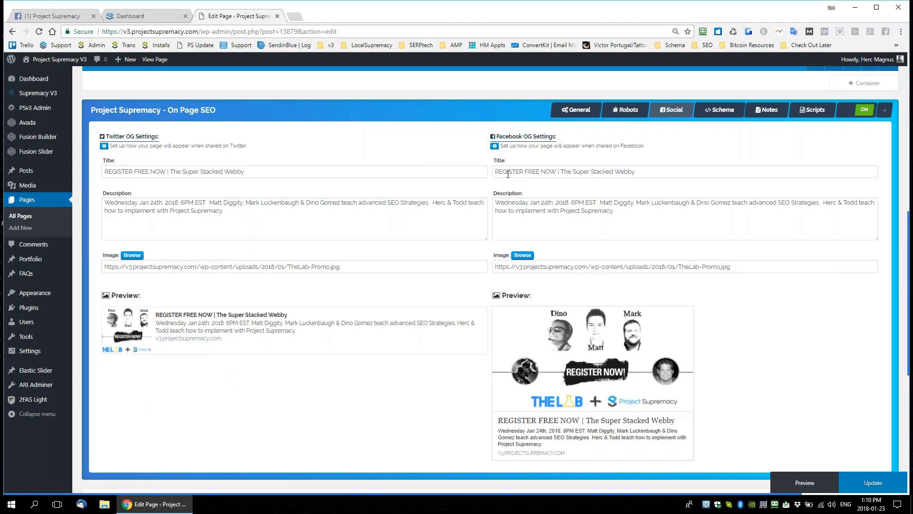
pyautogui.moveTo(507, 171); pyautogui.dragTo(635, 172)
pyautogui.moveTo(517, 212); pyautogui.dragTo(582, 211)
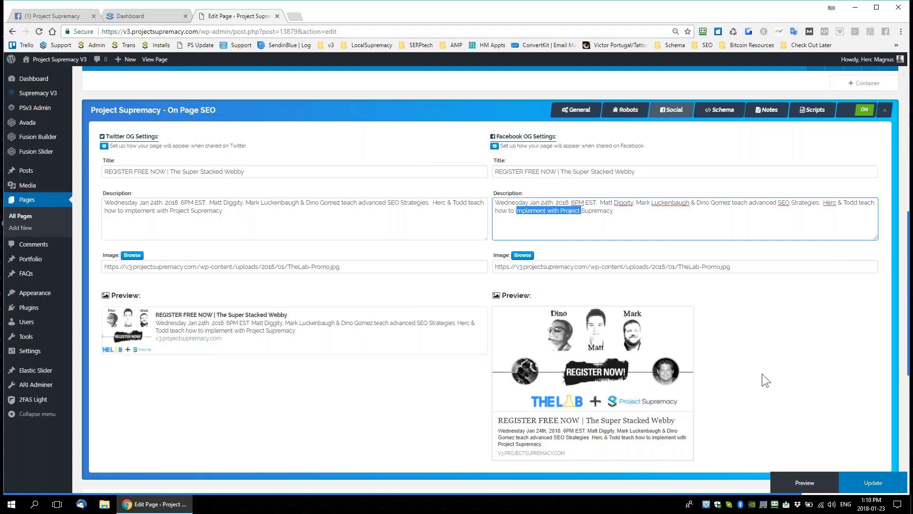
pyautogui.scroll(-1, 762, 373)
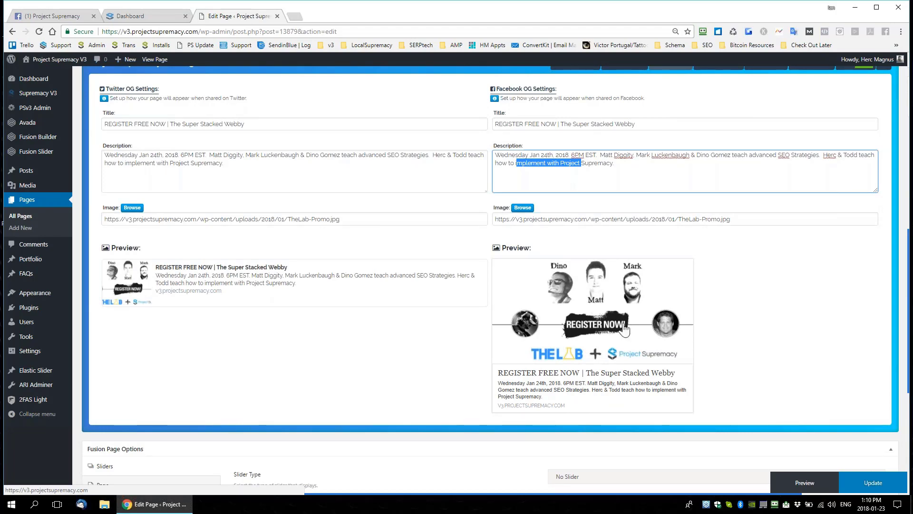
pyautogui.scroll(1, 762, 336)
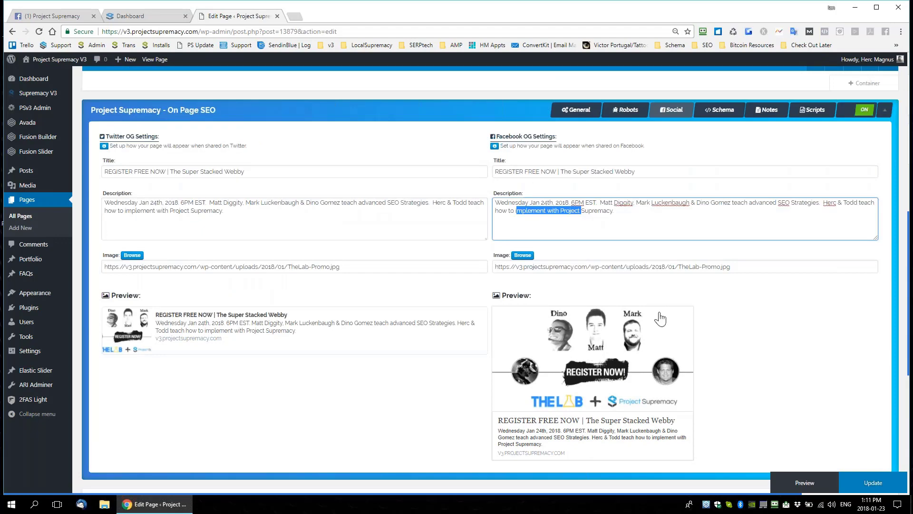
# Copy the permalink address of the Webby Replays page
pyautogui.scroll(15, 660, 327)
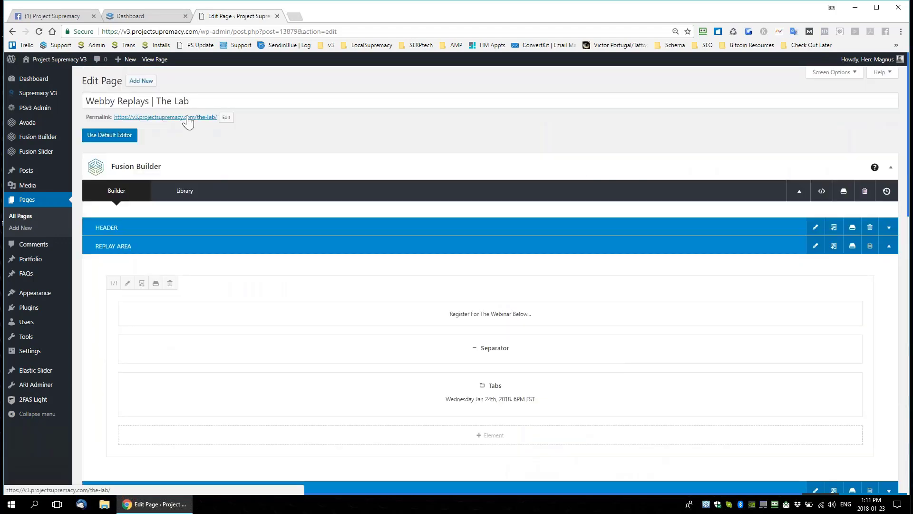
pyautogui.rightClick(188, 117)
pyautogui.click(212, 172)
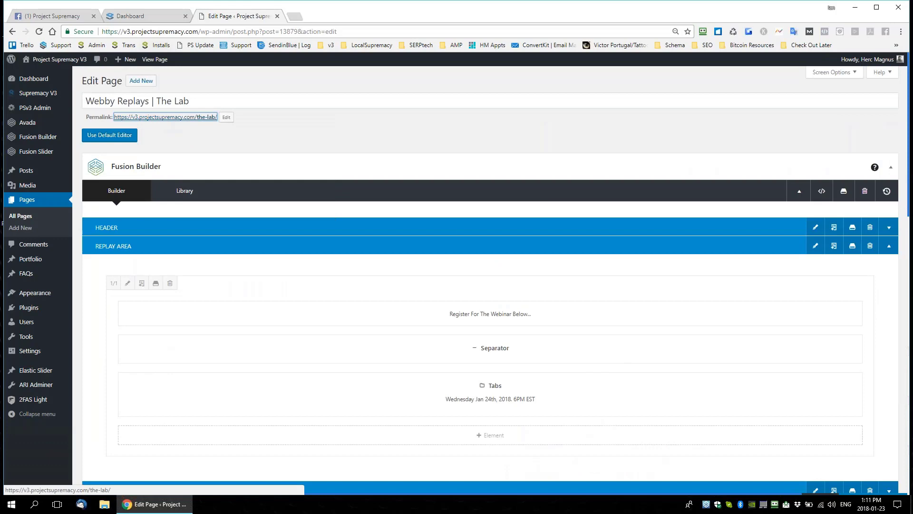
# Switch to the Project Supremacy Facebook group, view the pinned post, and paste the copied page link into a new post
pyautogui.click(44, 13)
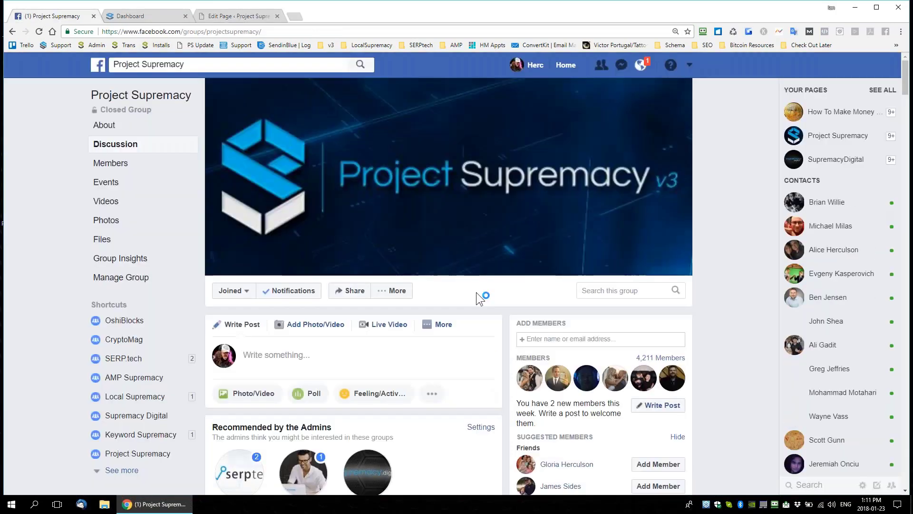
pyautogui.scroll(-5, 473, 290)
pyautogui.scroll(-3, 463, 287)
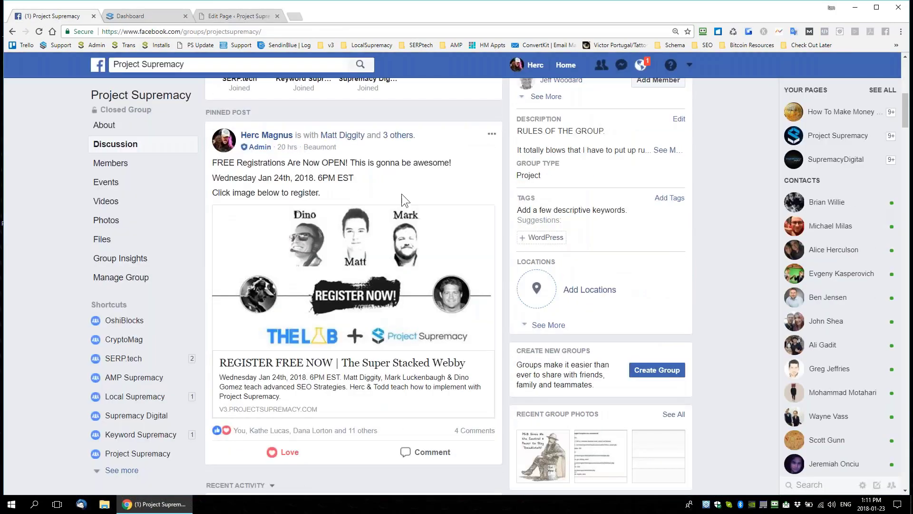
pyautogui.scroll(6, 401, 193)
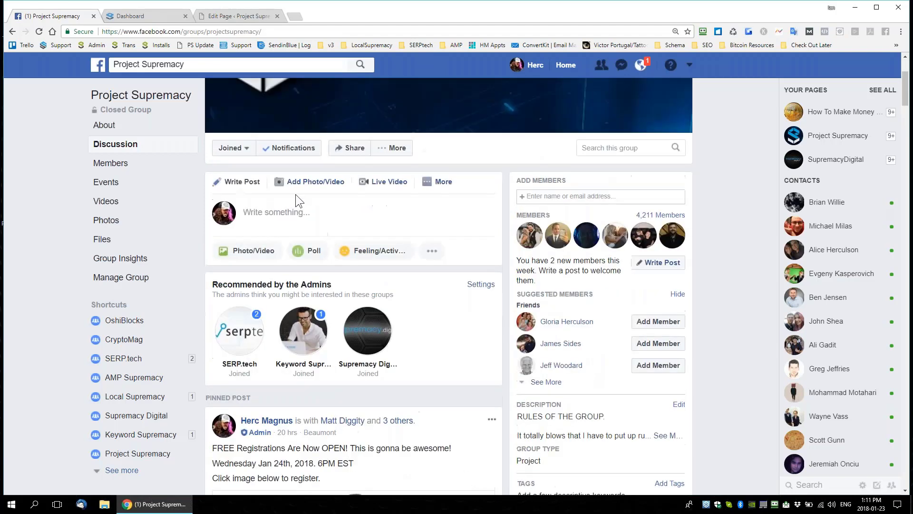
pyautogui.click(295, 196)
pyautogui.hotkey('ctrl', 'v')
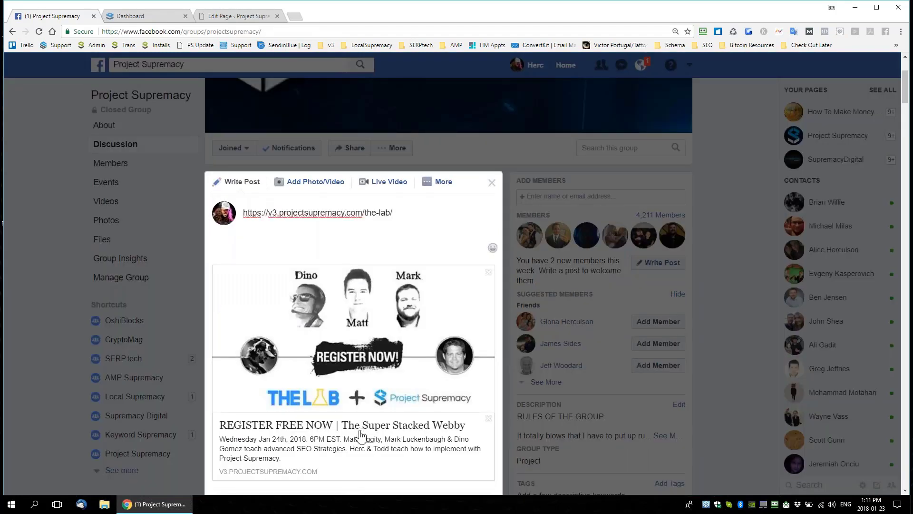
# Compare the Webby Replays page's OG settings and preview with the link preview in the draft Facebook post
pyautogui.click(221, 16)
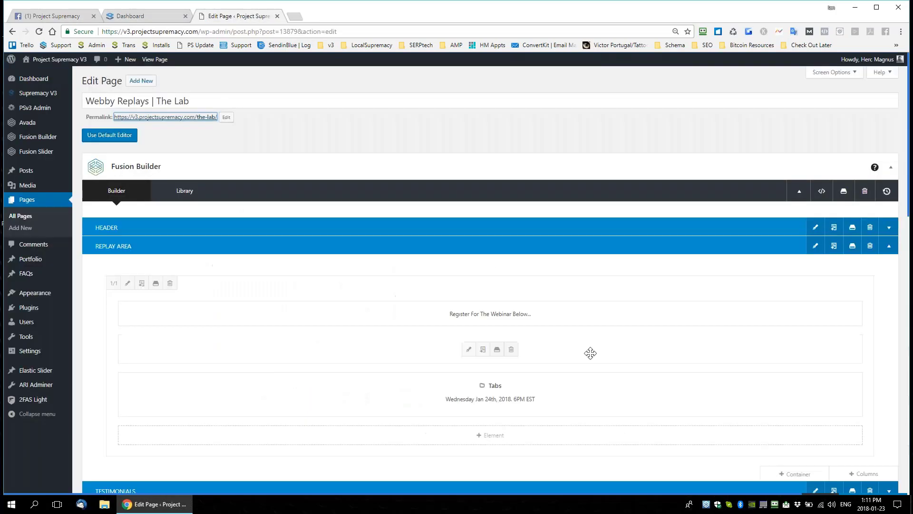
pyautogui.scroll(-5, 693, 342)
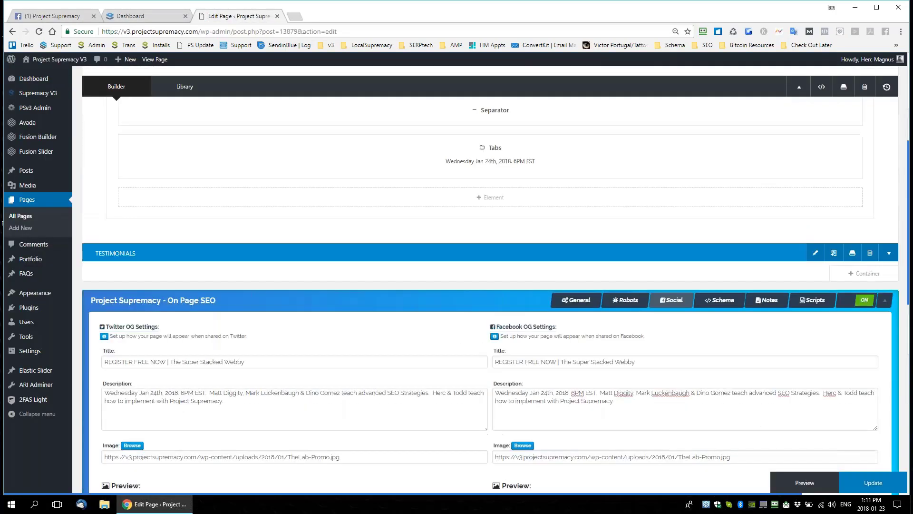
pyautogui.scroll(-5, 691, 344)
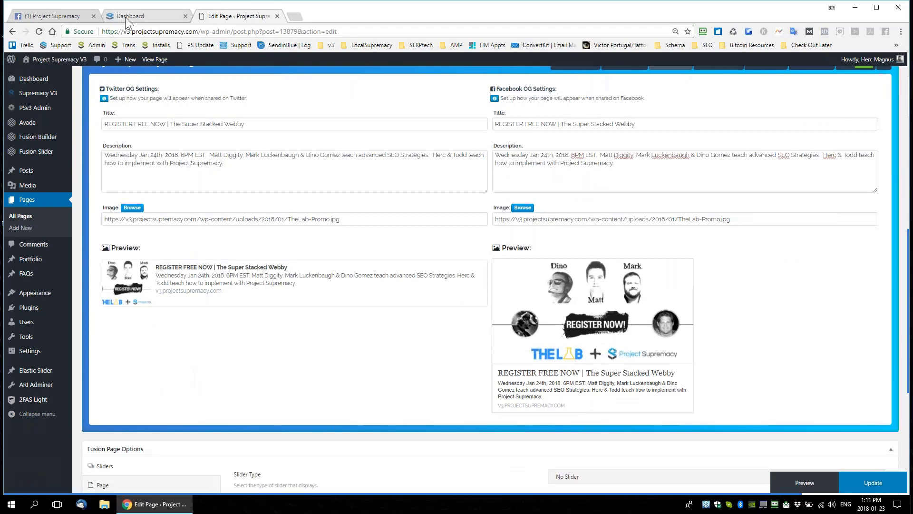
pyautogui.click(53, 15)
pyautogui.scroll(-1, 399, 288)
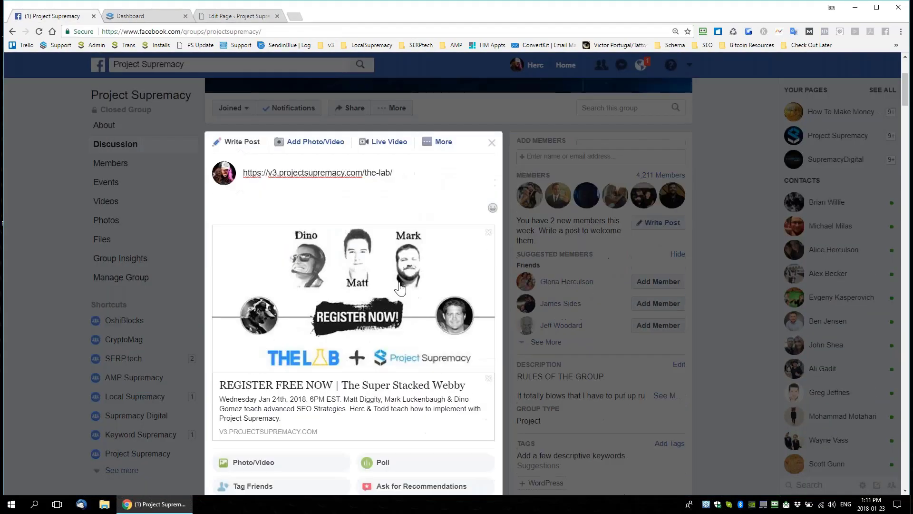
# Replace the link text in the draft Facebook post with "Type anything you want." while keeping the link preview
pyautogui.moveTo(394, 165); pyautogui.dragTo(241, 165)
pyautogui.press('BackSpace')
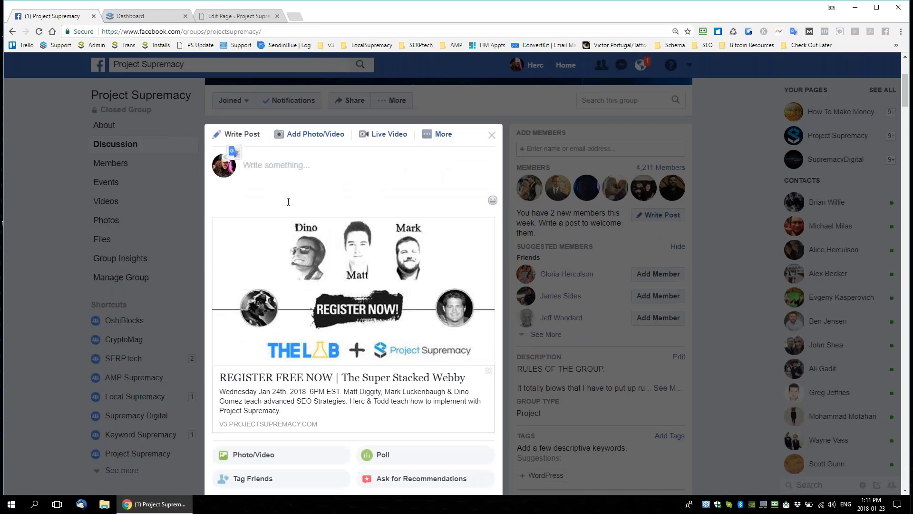
pyautogui.write('Type anything you want.')
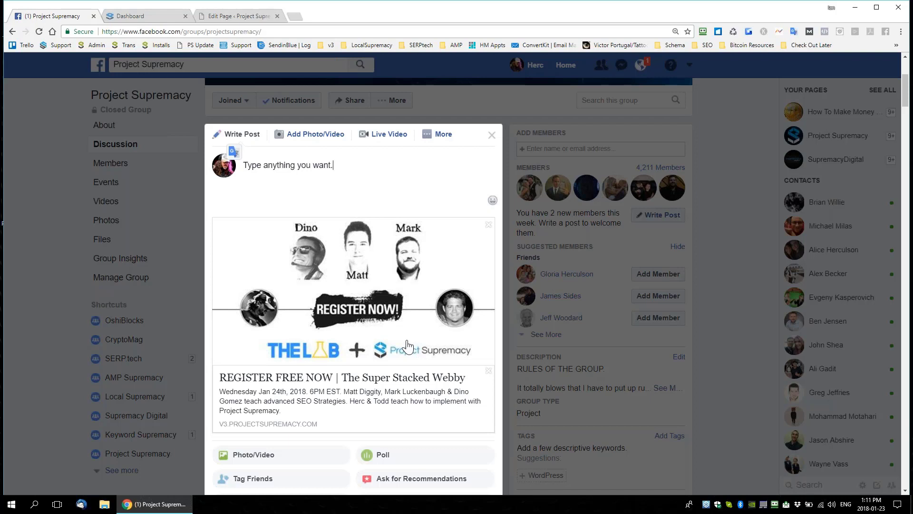
# Search the web for "social share debugger" in a new browser tab and open Facebook's Sharing Debugger
pyautogui.click(299, 17)
pyautogui.write('f')
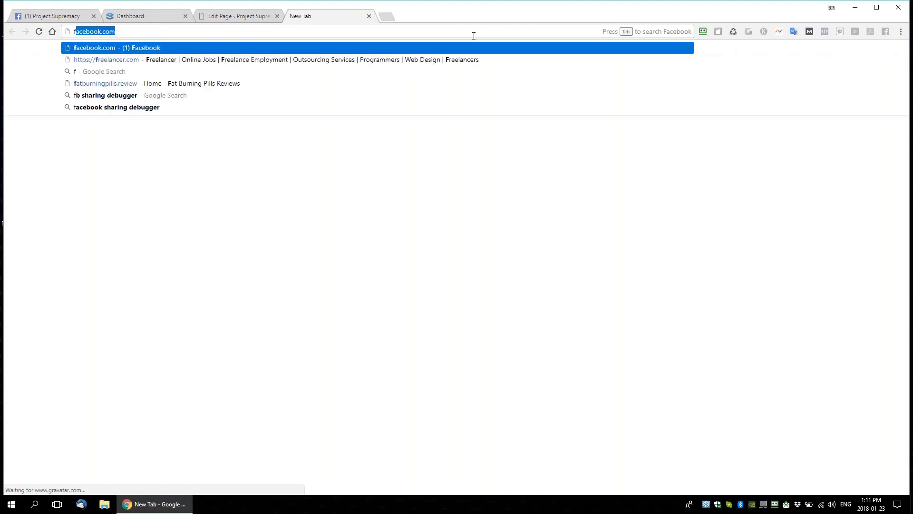
pyautogui.write('aceboo')
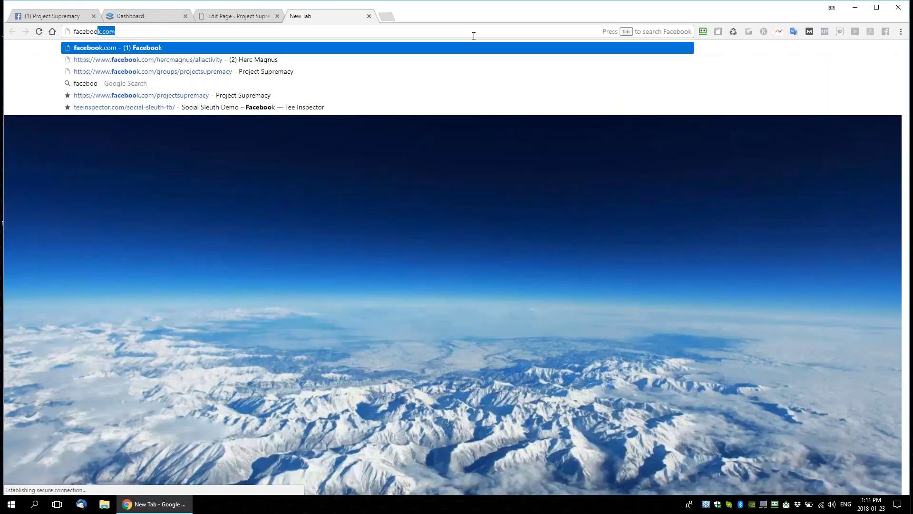
pyautogui.write('k')
pyautogui.press('Delete')
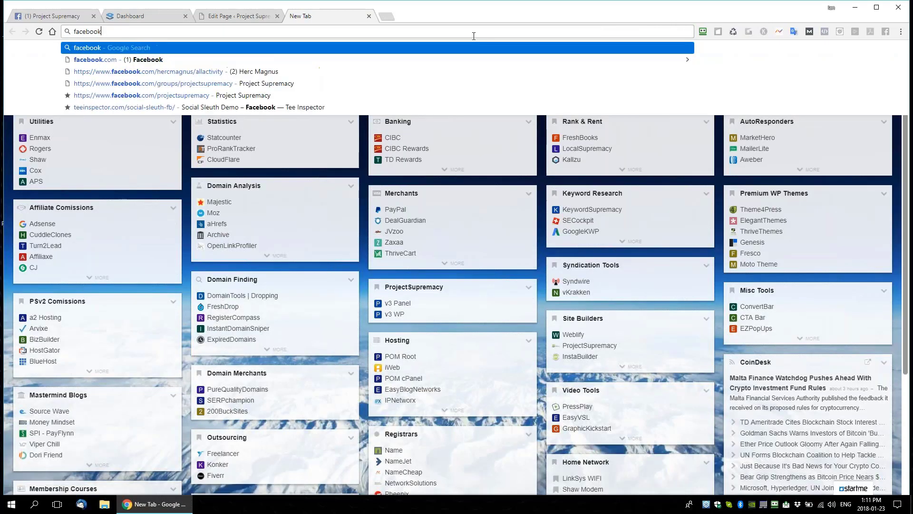
pyautogui.press('Escape')
pyautogui.write('social share')
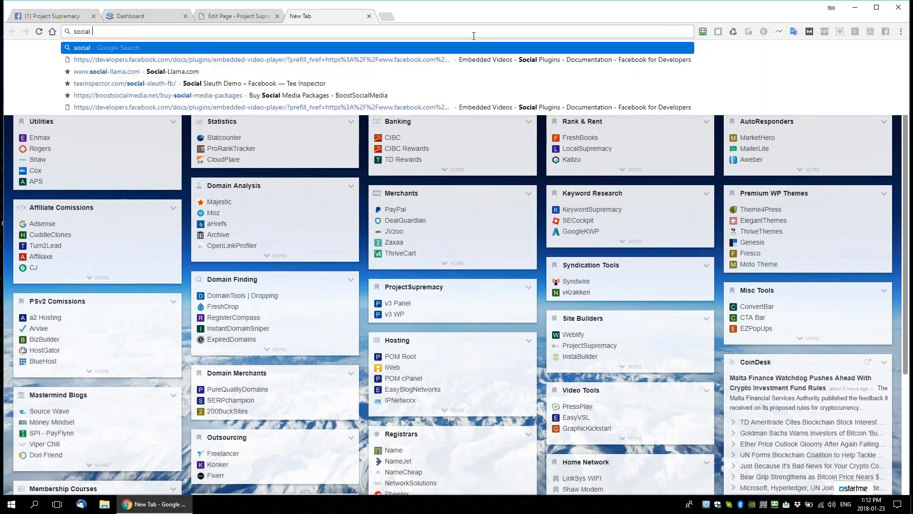
pyautogui.write('bugger')
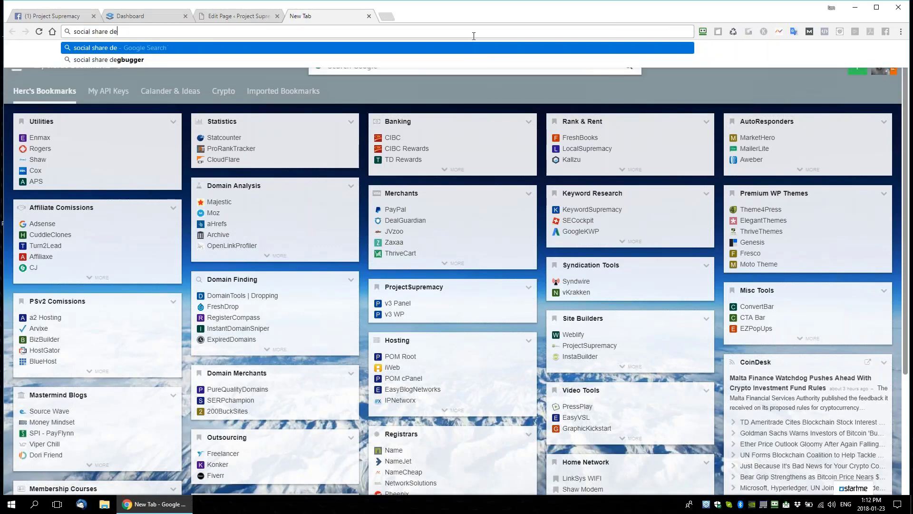
pyautogui.press('Return')
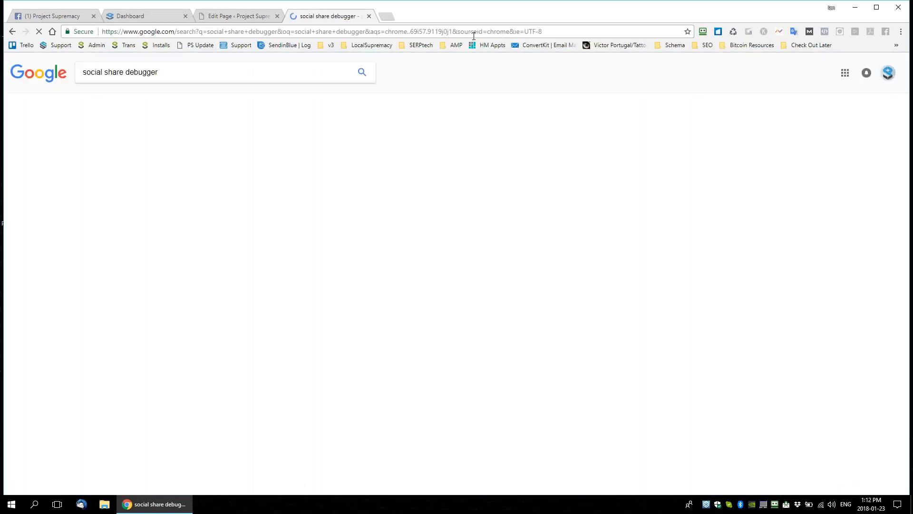
pyautogui.click(164, 141)
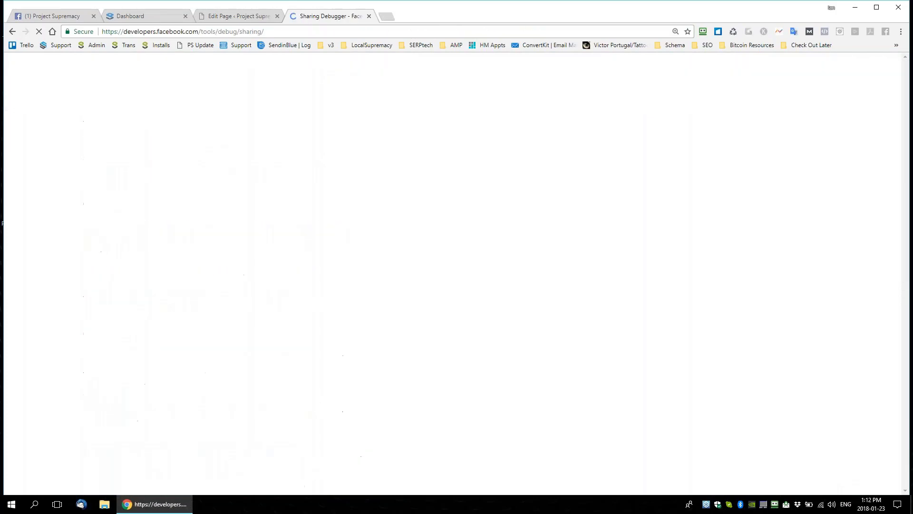
# Revisit the draft post in the Facebook group, then copy the Sharing Debugger's web address
pyautogui.hotkey('ctrl', 'l')
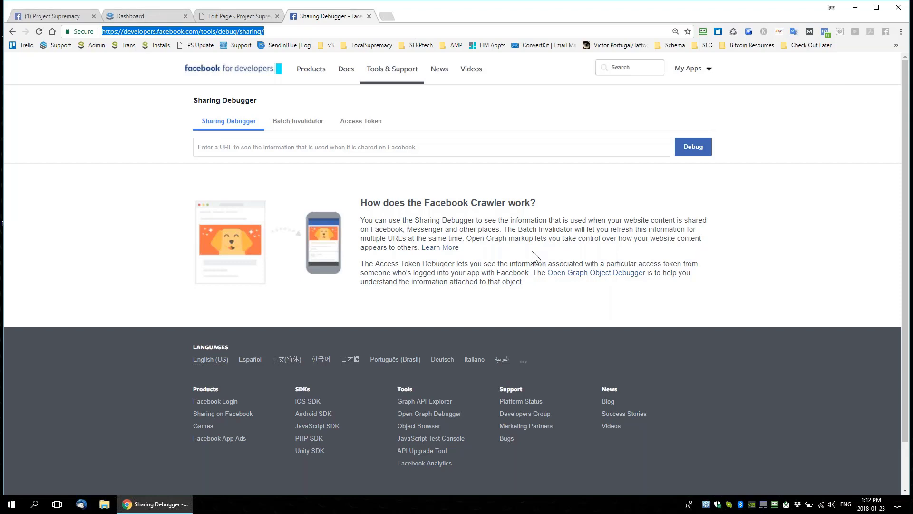
pyautogui.click(141, 15)
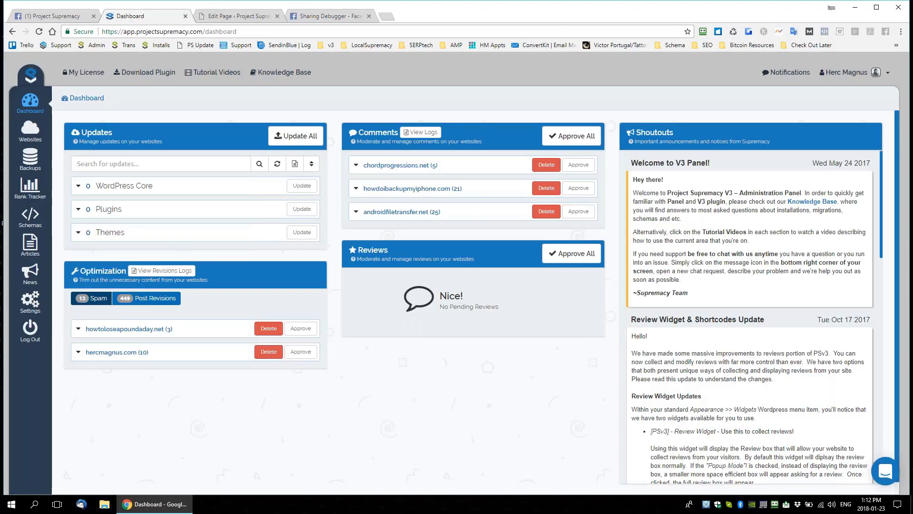
pyautogui.click(53, 18)
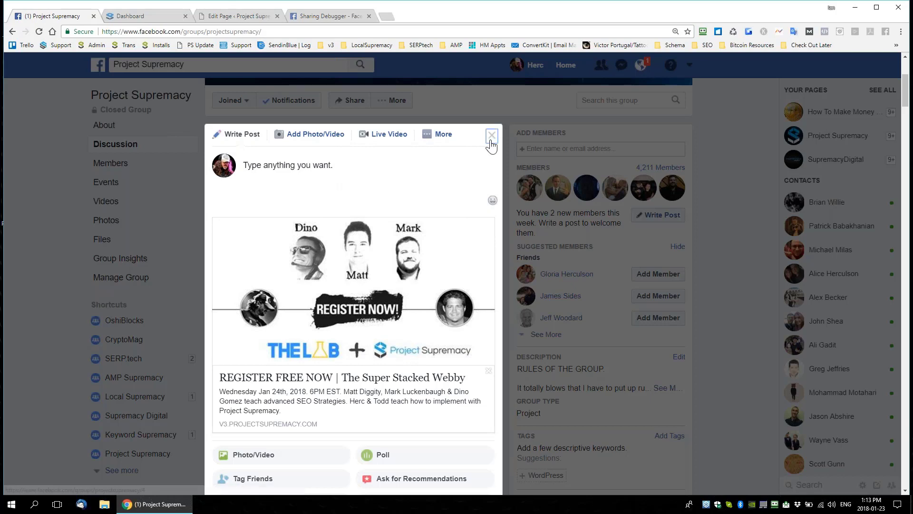
pyautogui.click(330, 15)
pyautogui.click(143, 32)
pyautogui.hotkey('ctrl', 'c')
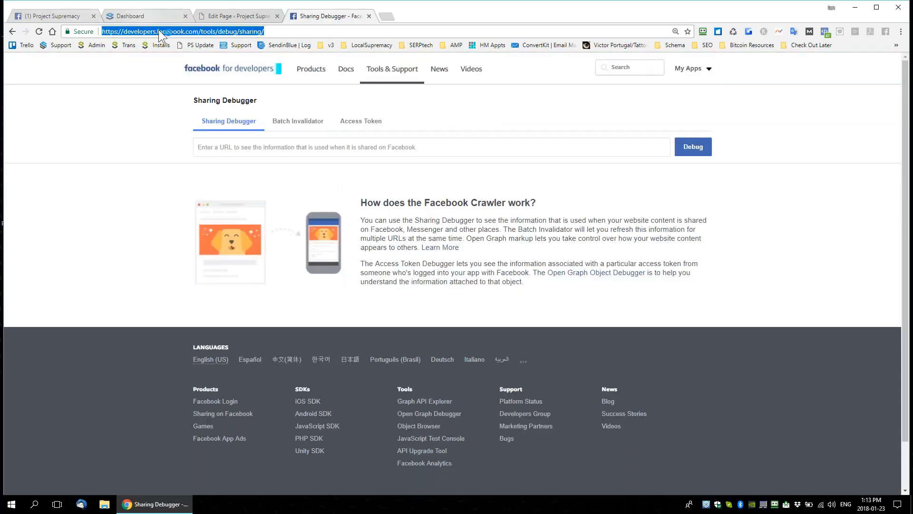
# Append "PSv3" to the Facebook OG title of the Webby Replays page and update the page
pyautogui.click(229, 13)
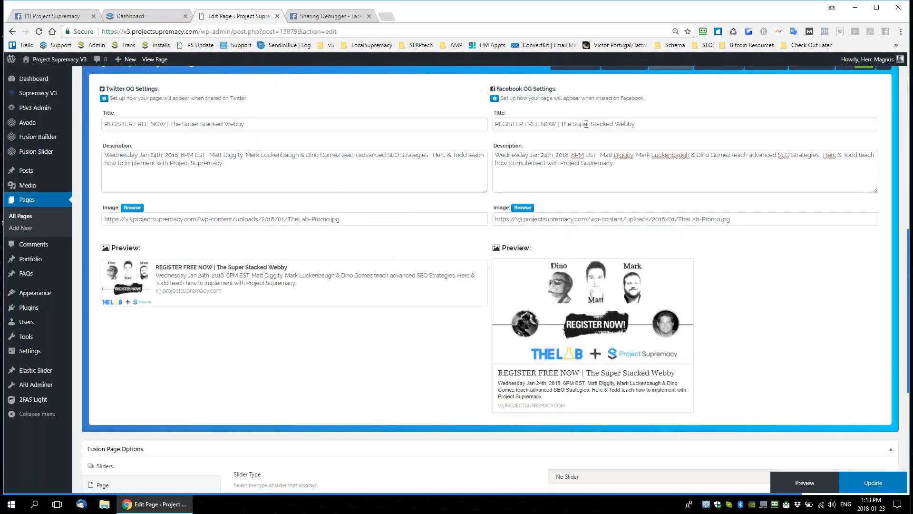
pyautogui.scroll(1, 657, 367)
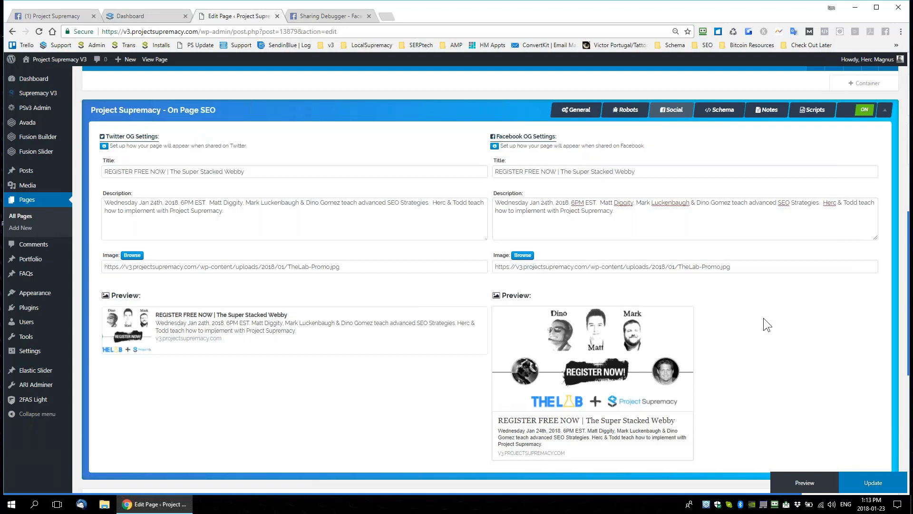
pyautogui.click(666, 172)
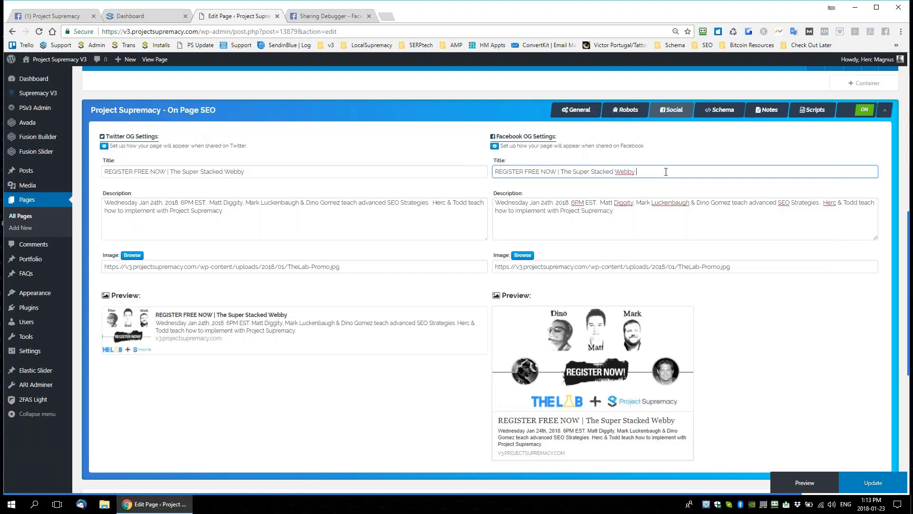
pyautogui.write('CB')
pyautogui.press('BackSpace')
pyautogui.press('BackSpace')
pyautogui.press('BackSpace')
pyautogui.write('PSv3')
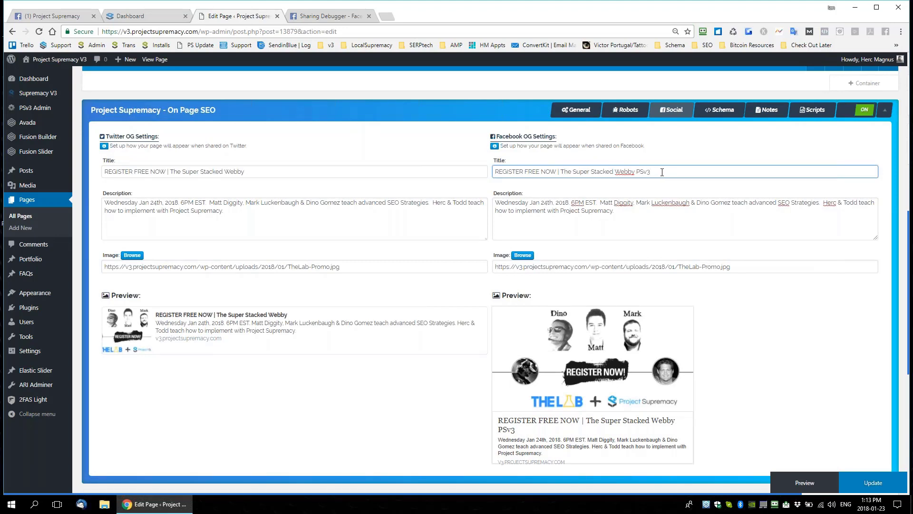
pyautogui.moveTo(664, 172); pyautogui.dragTo(494, 172)
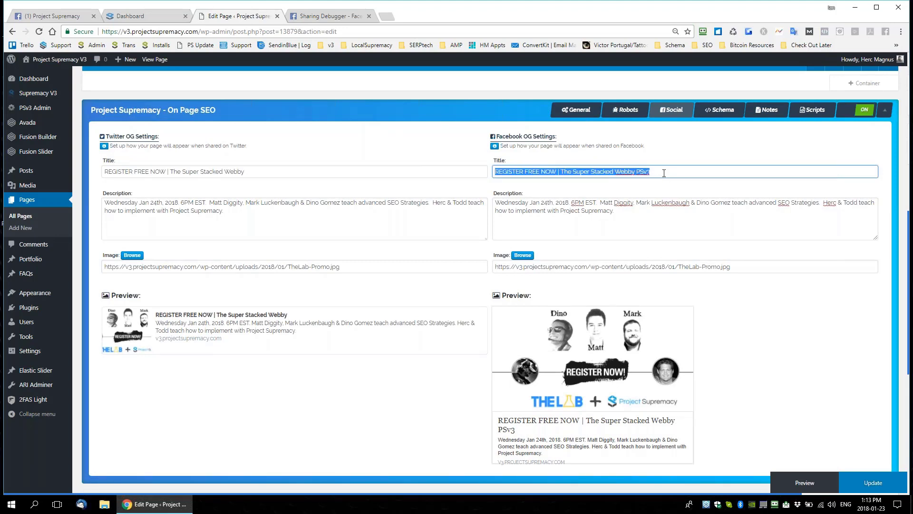
pyautogui.doubleClick(642, 172)
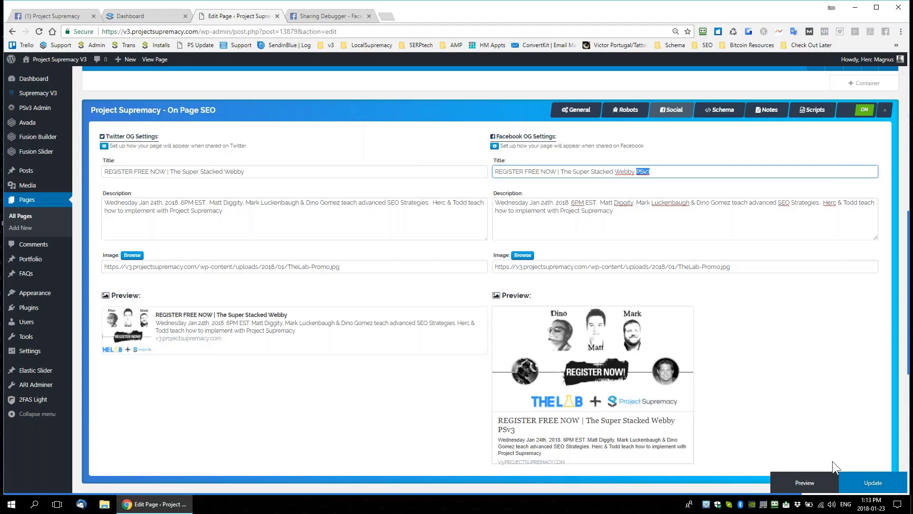
pyautogui.click(872, 482)
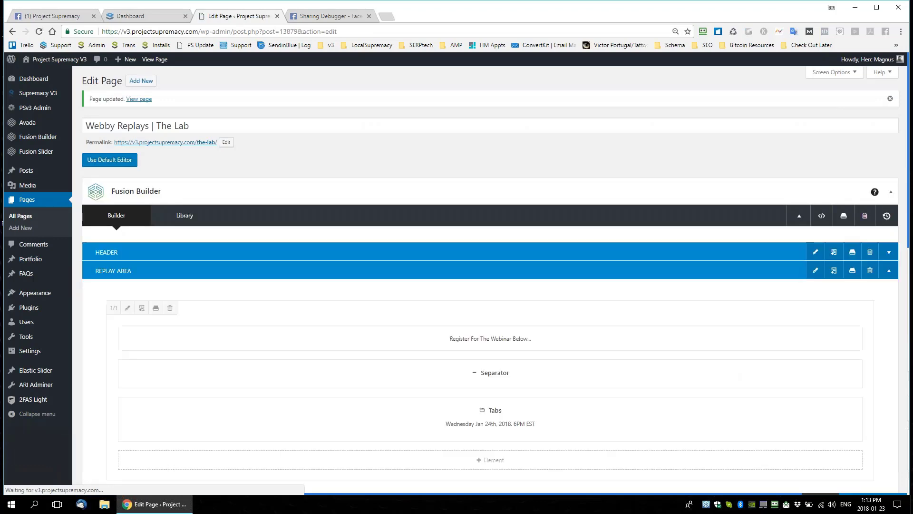
# Examine the link preview title of the pinned post in the Project Supremacy Facebook group
pyautogui.click(47, 12)
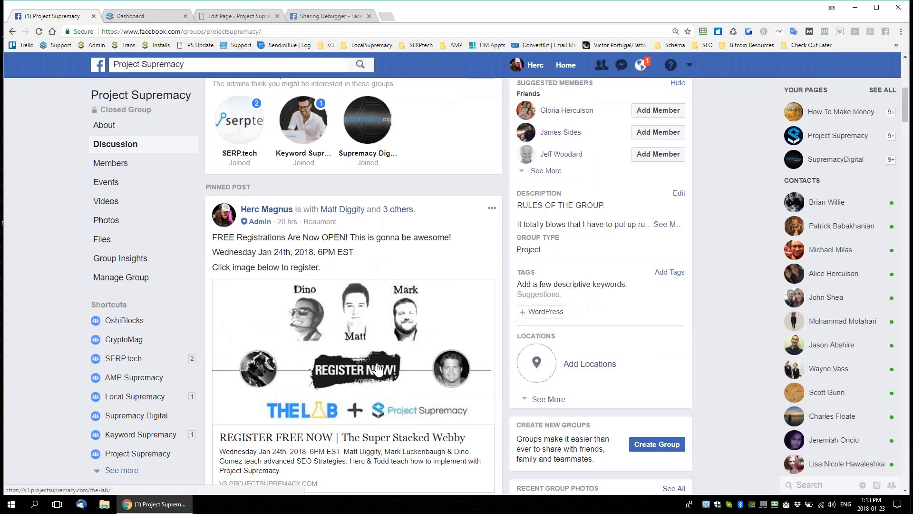
pyautogui.scroll(1, 355, 241)
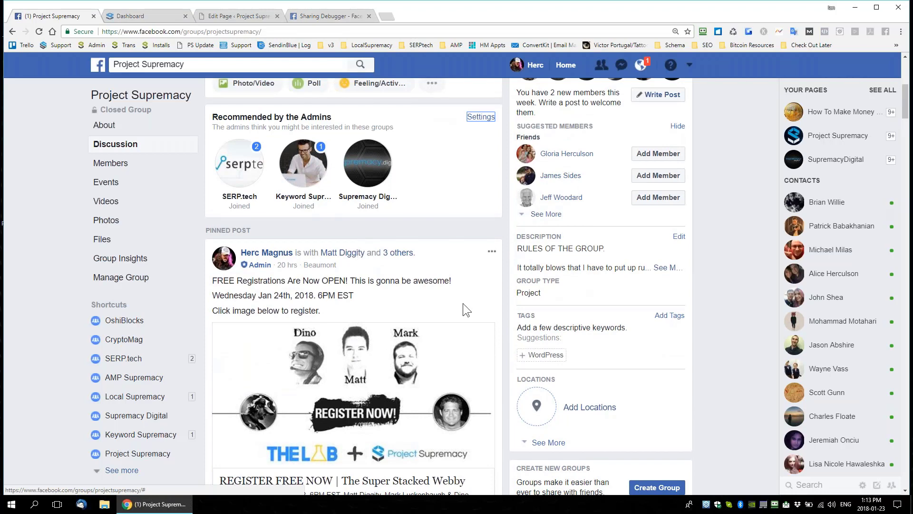
pyautogui.scroll(-1, 464, 303)
pyautogui.scroll(-3, 474, 296)
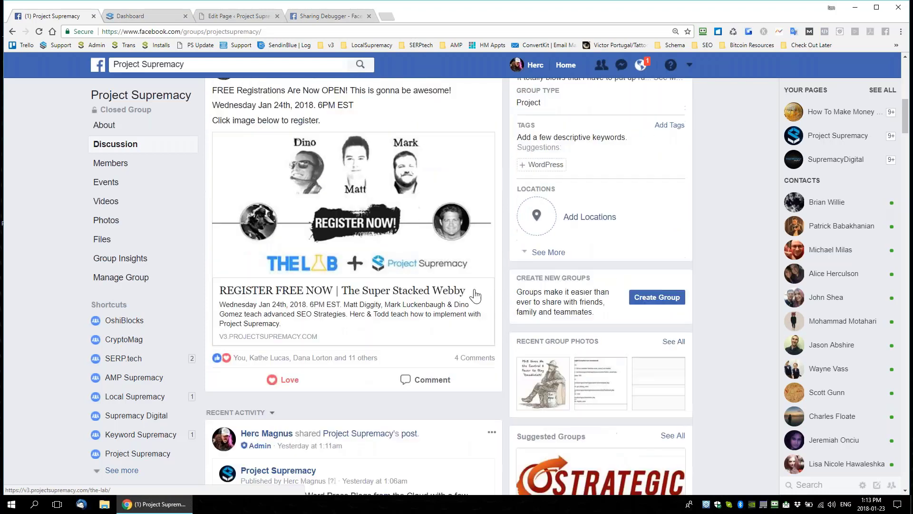
pyautogui.scroll(10, 439, 302)
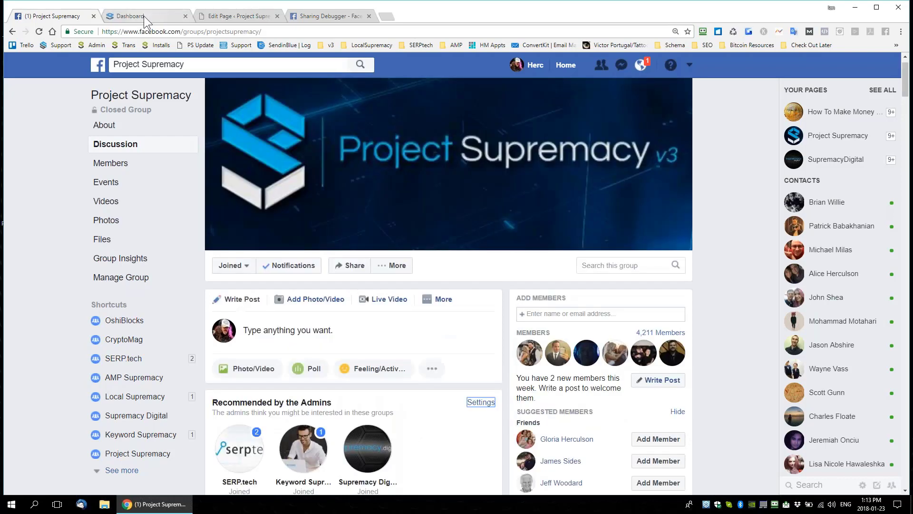
# Replace the text of the draft Facebook group post with the copied Sharing Debugger address
pyautogui.click(143, 16)
pyautogui.click(247, 17)
pyautogui.rightClick(179, 144)
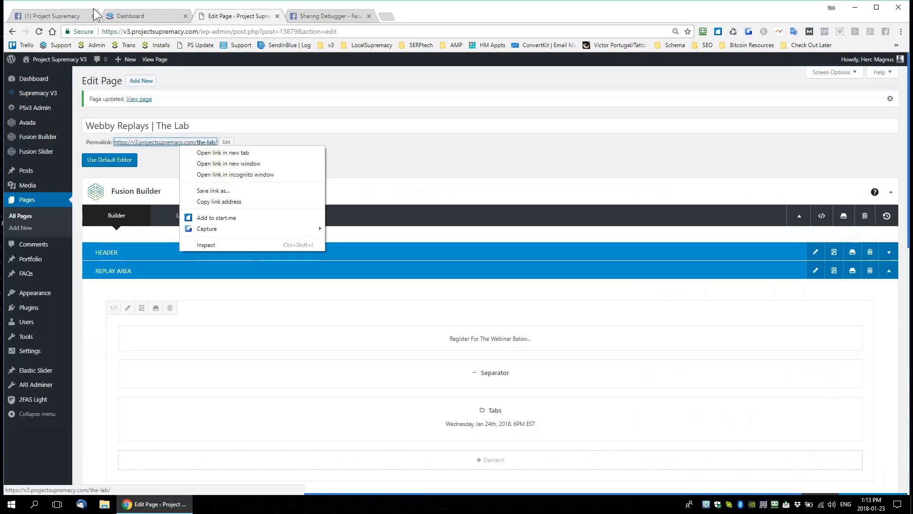
pyautogui.click(55, 17)
pyautogui.click(56, 17)
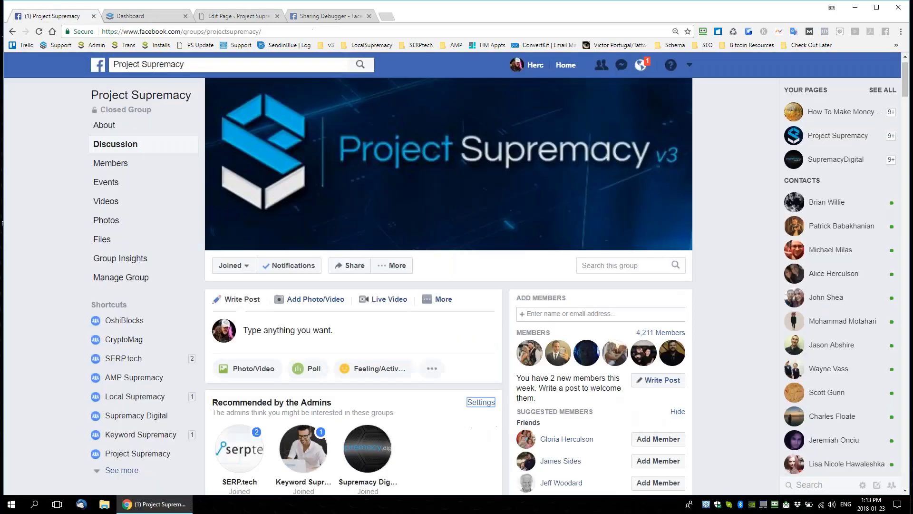
pyautogui.click(328, 343)
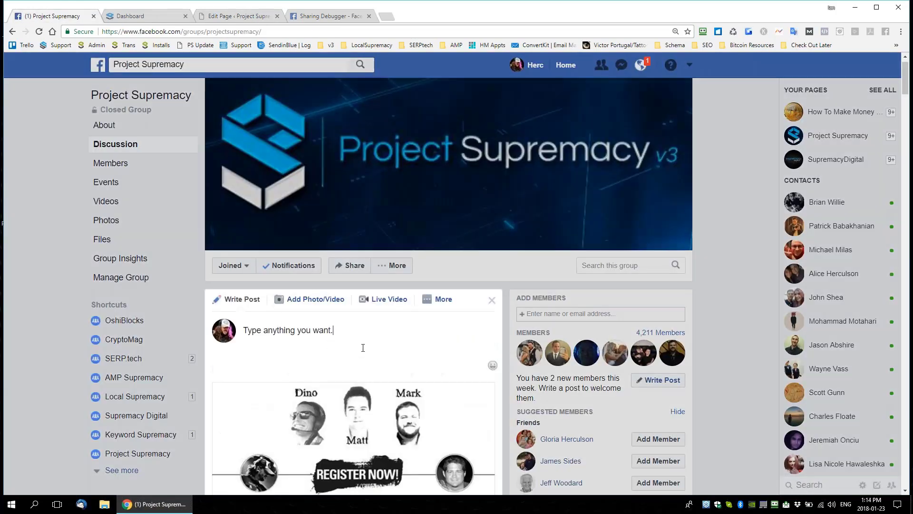
pyautogui.hotkey('ctrl', 'v')
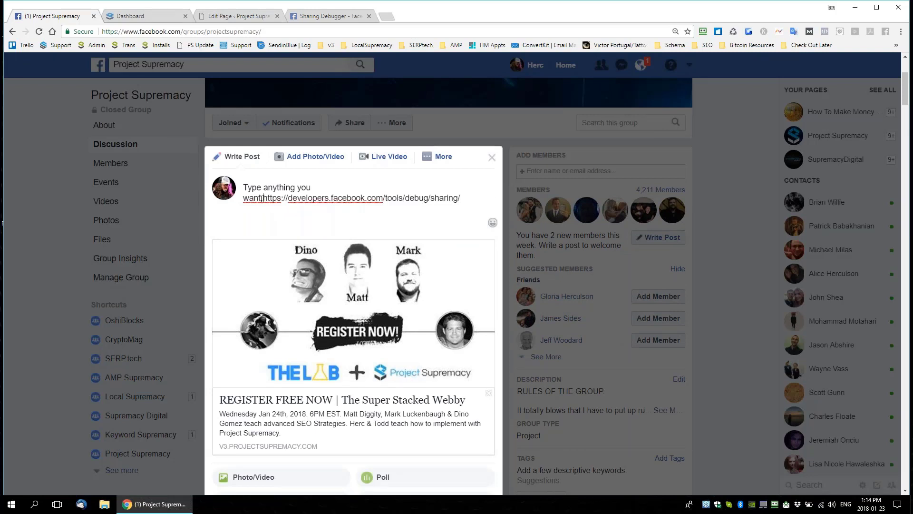
pyautogui.moveTo(263, 198); pyautogui.dragTo(243, 187)
pyautogui.press('BackSpace')
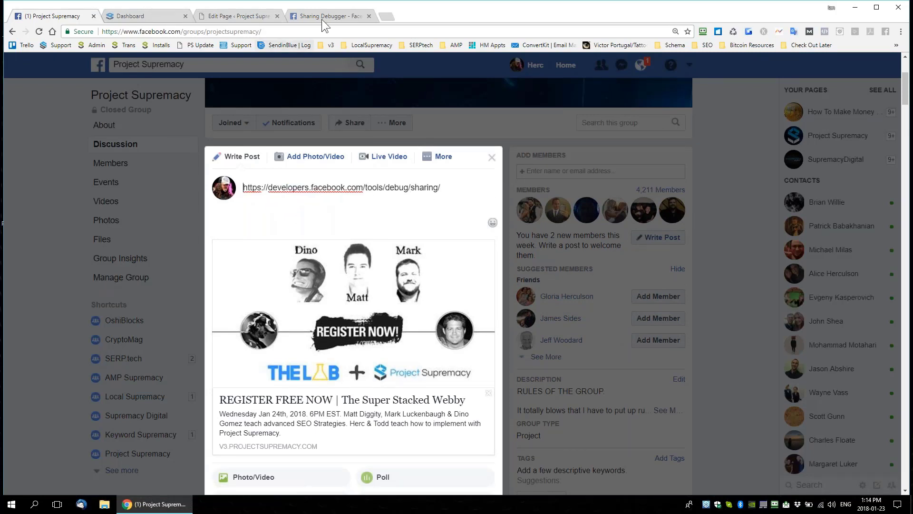
pyautogui.click(337, 18)
pyautogui.click(290, 150)
pyautogui.hotkey('ctrl', 'v')
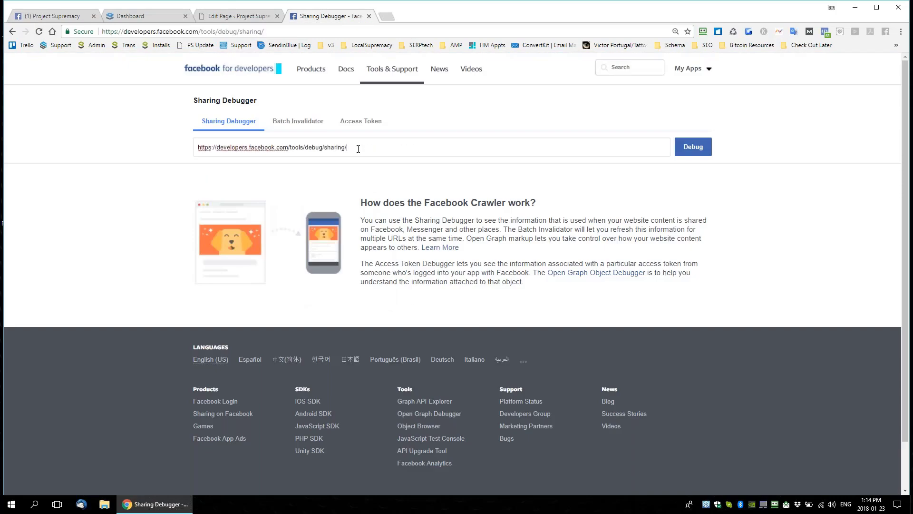
pyautogui.click(157, 17)
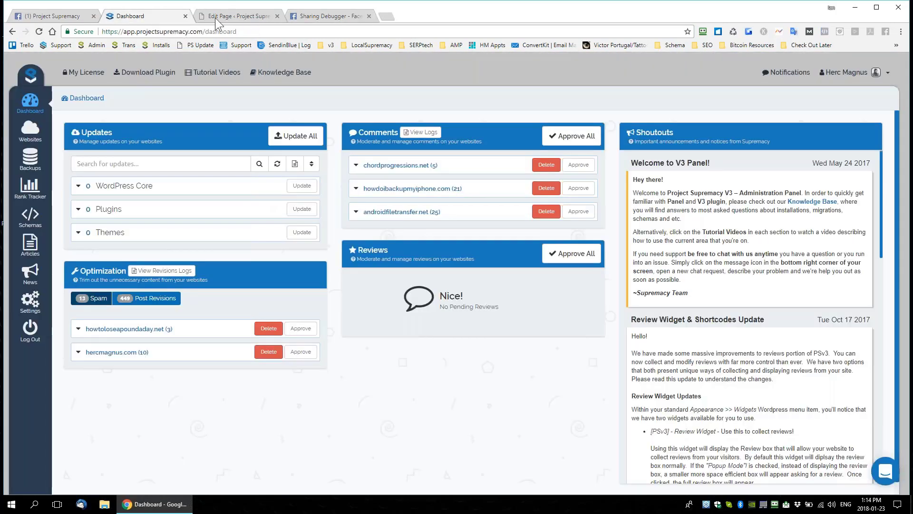
pyautogui.click(216, 19)
pyautogui.rightClick(187, 144)
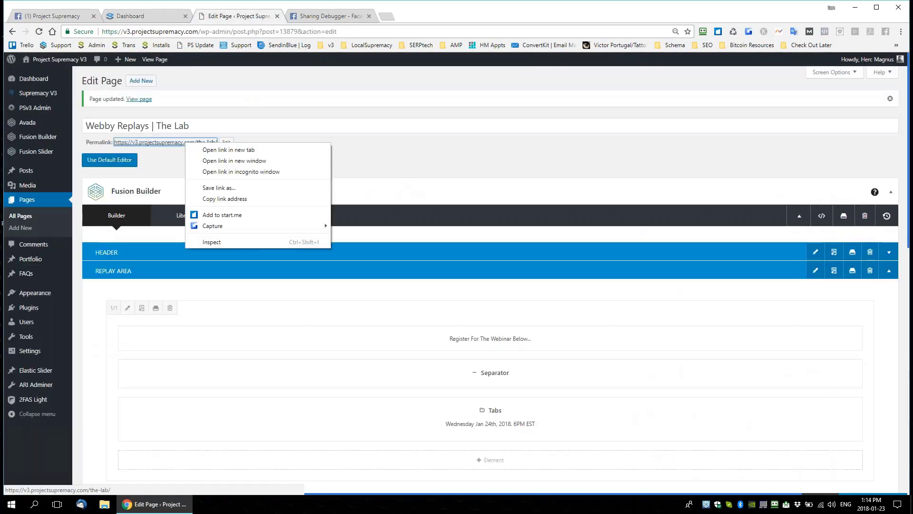
pyautogui.click(229, 198)
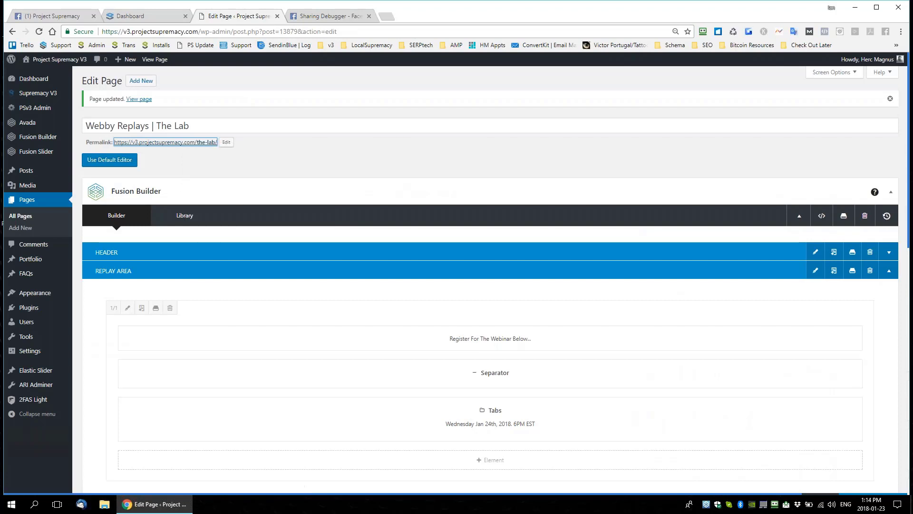
pyautogui.click(330, 19)
pyautogui.hotkey('ctrl', 'v')
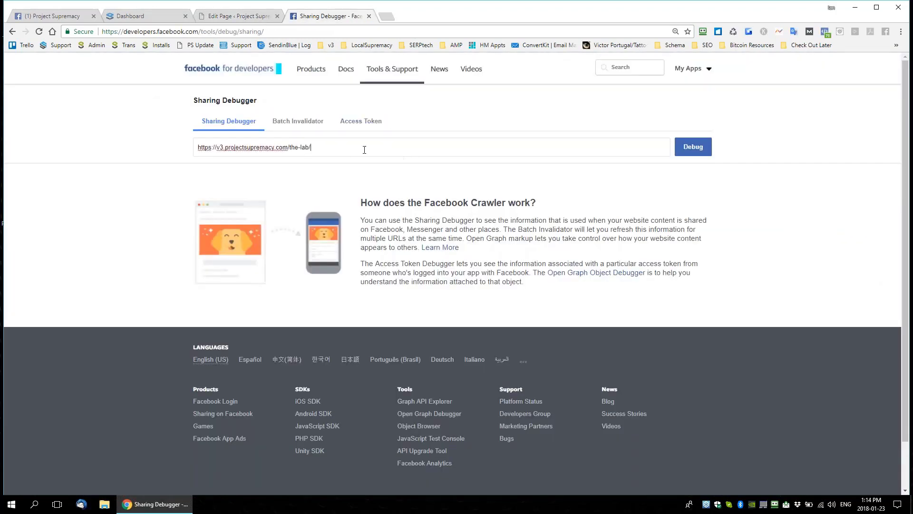
pyautogui.click(693, 146)
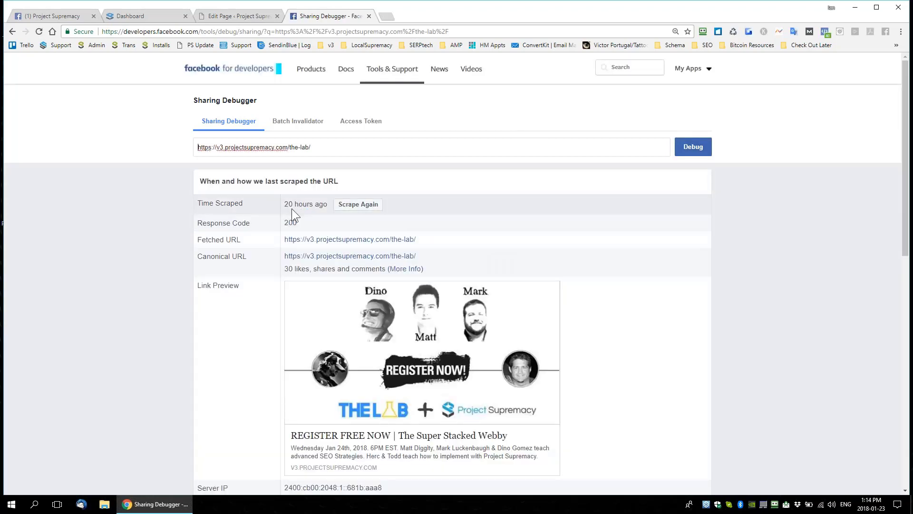
pyautogui.scroll(-2, 489, 317)
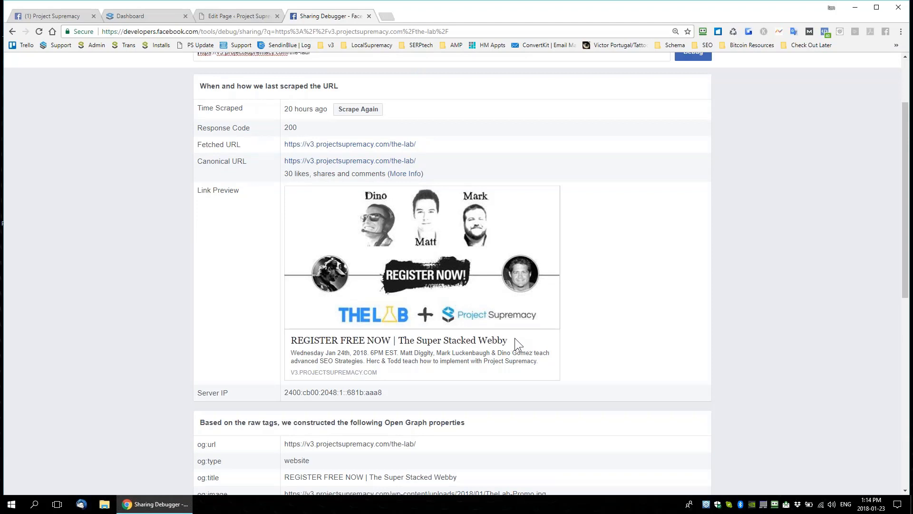
pyautogui.click(350, 112)
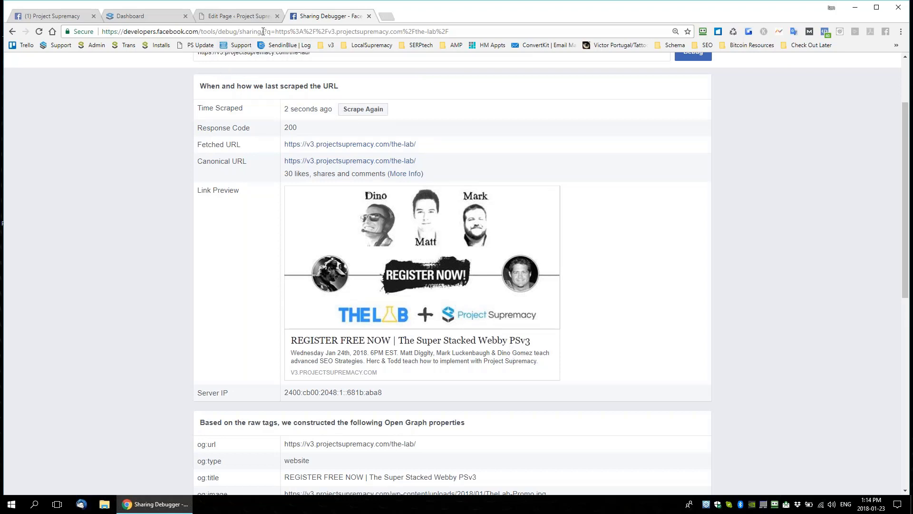
pyautogui.moveTo(263, 32); pyautogui.dragTo(62, 31)
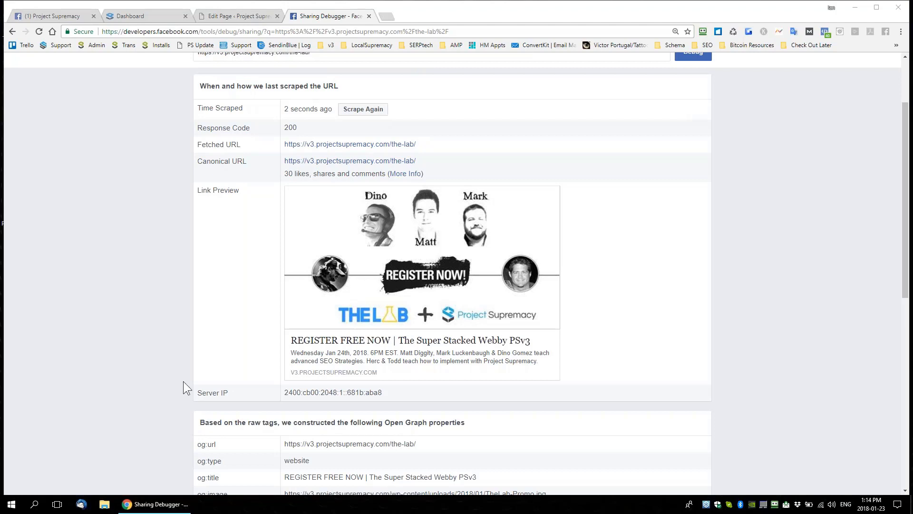
pyautogui.scroll(1, 463, 292)
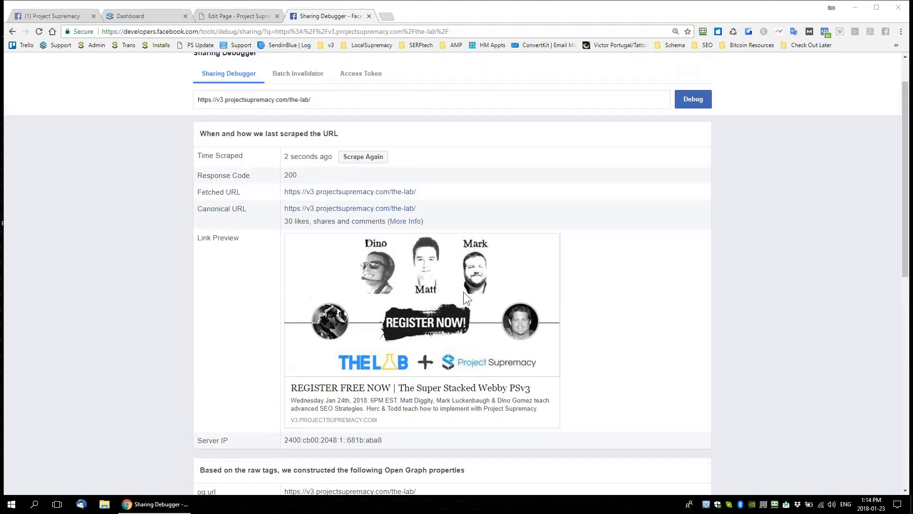
# Clear the Sharing Debugger address from the draft group post, discard the draft and reload the Project Supremacy group's discussion
pyautogui.click(236, 15)
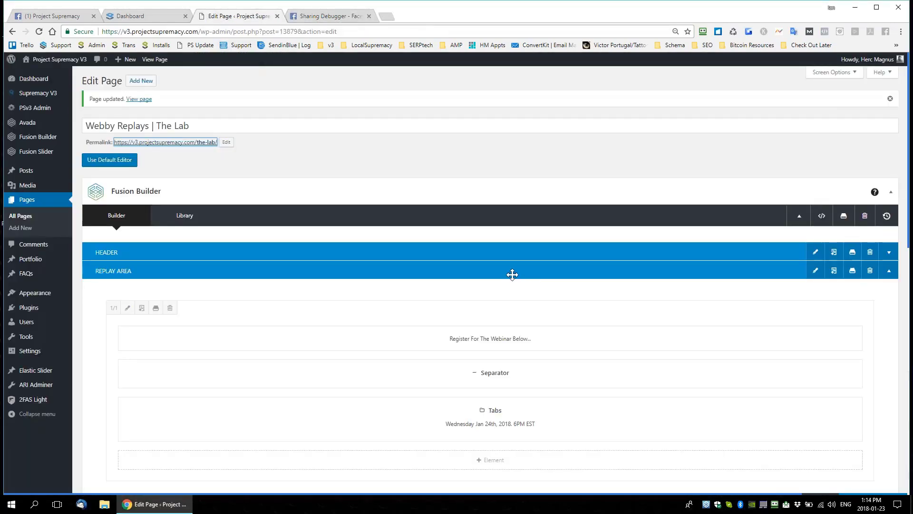
pyautogui.scroll(-7, 513, 275)
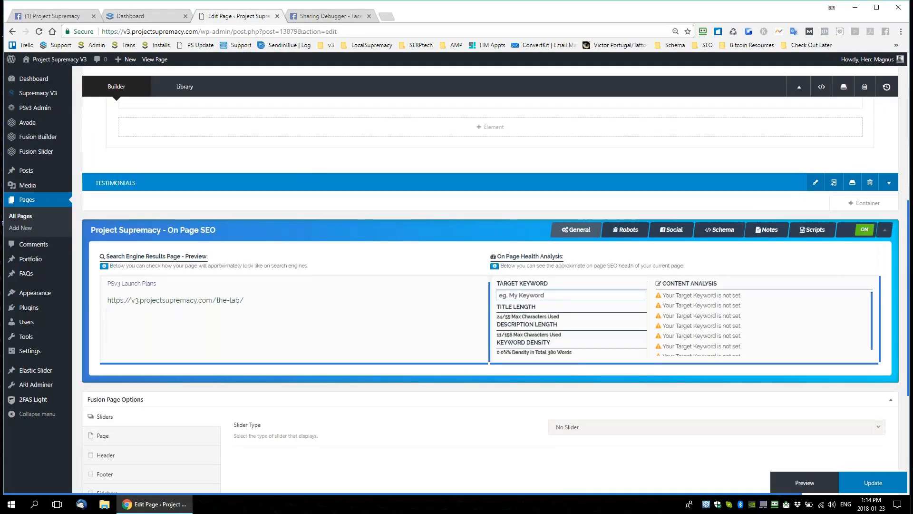
pyautogui.hotkey('ctrl', 'shift', 'Tab')
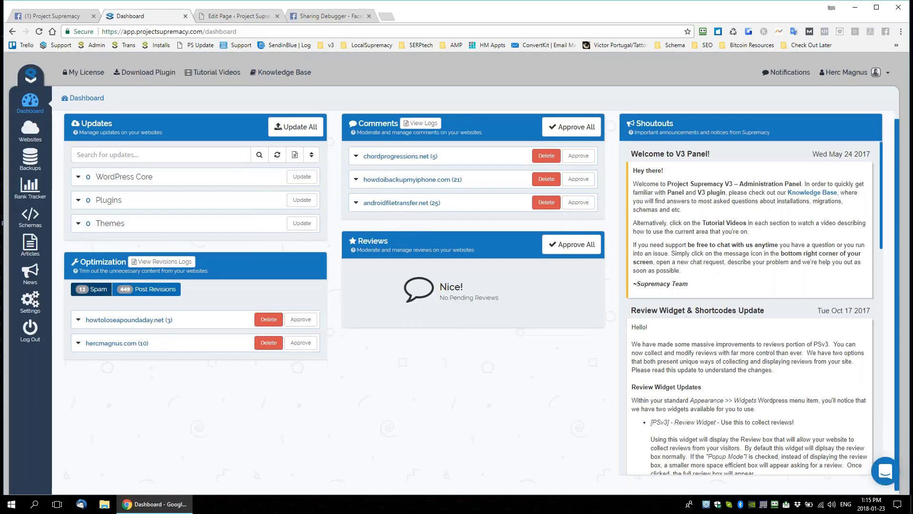
pyautogui.hotkey('ctrl', 'shift', 'Tab')
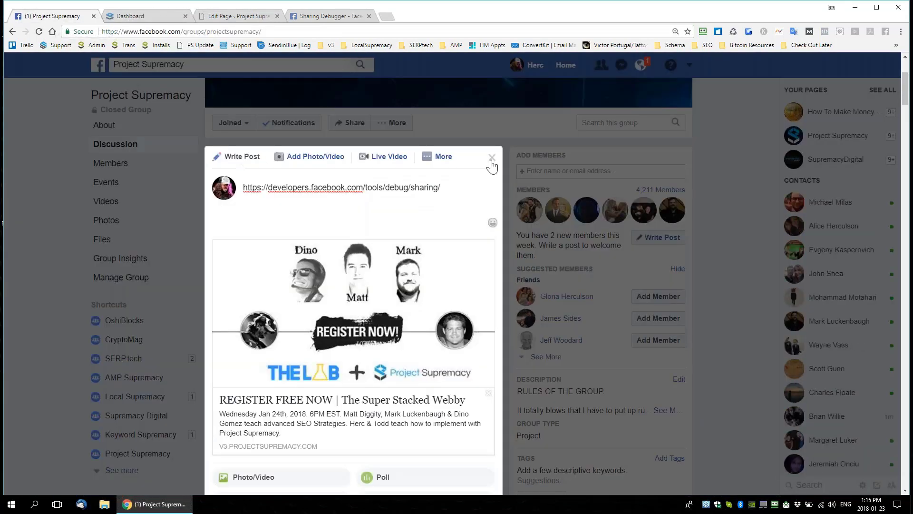
pyautogui.hotkey('ctrl', 'a')
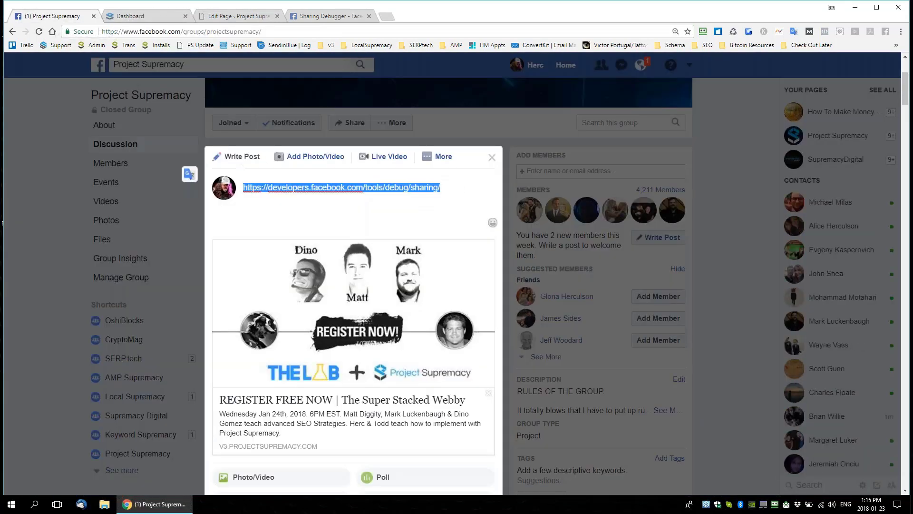
pyautogui.press('BackSpace')
pyautogui.click(492, 158)
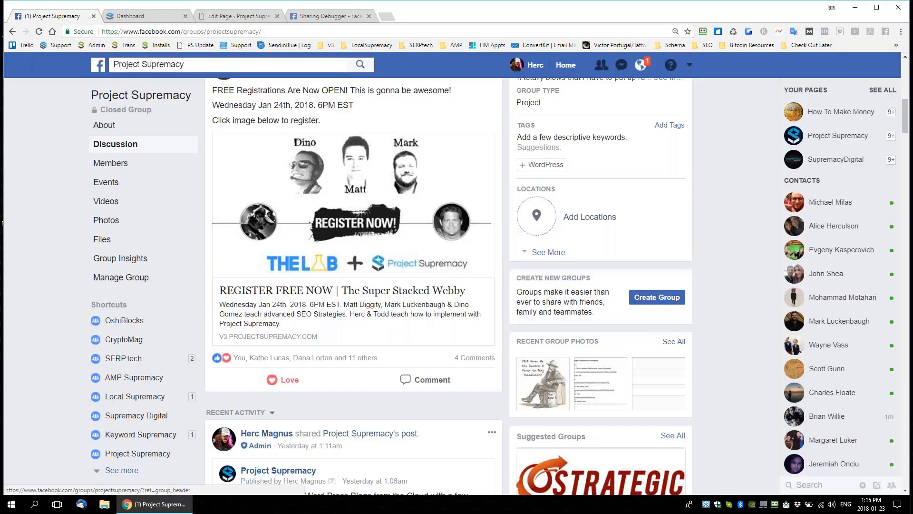
pyautogui.click(116, 144)
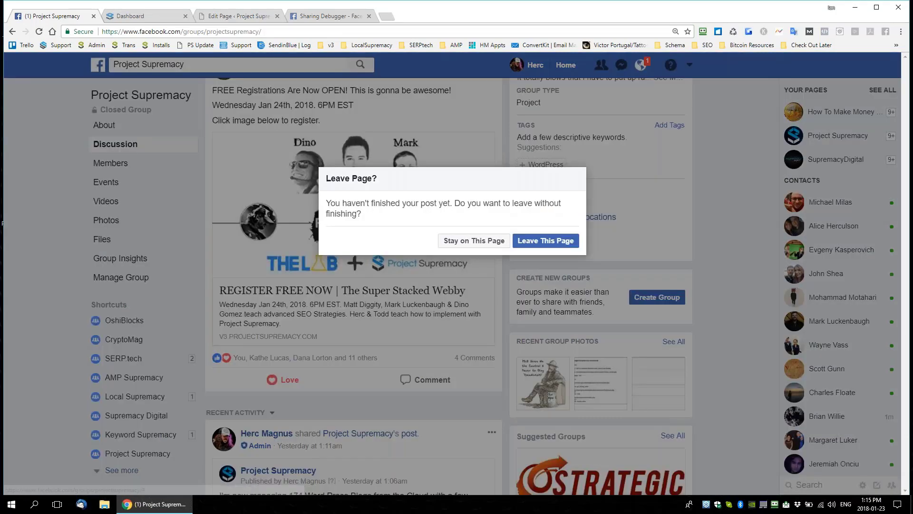
pyautogui.click(546, 241)
# Copy the Webby Replays page's permalink, paste it into a new Project Supremacy group post to preview the link, and close the composer
pyautogui.click(354, 13)
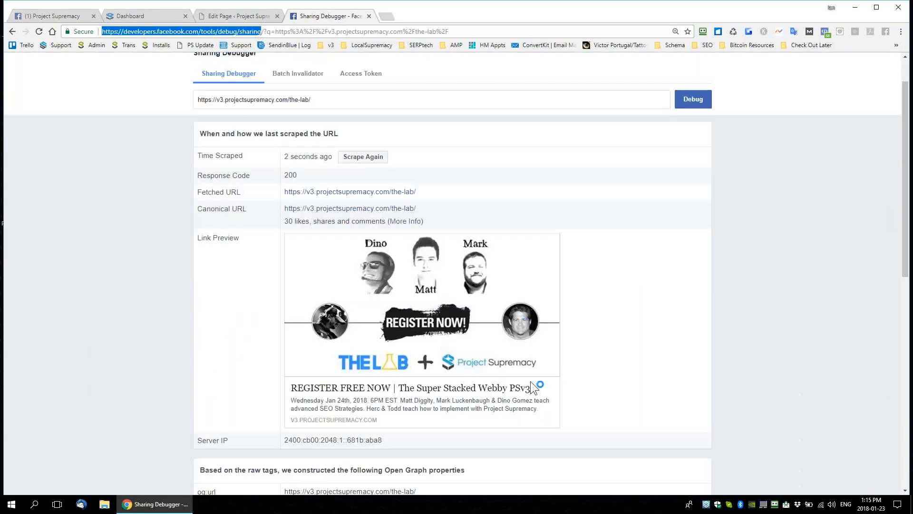
pyautogui.moveTo(324, 157); pyautogui.dragTo(332, 157)
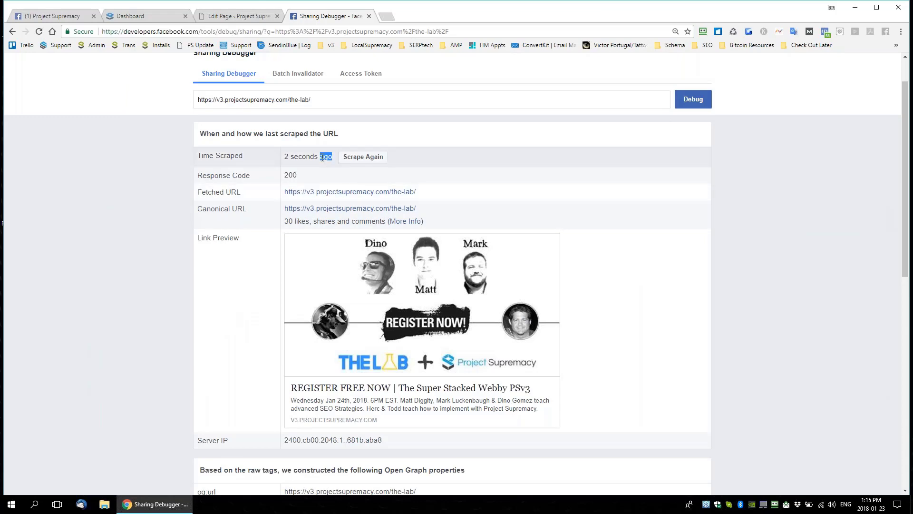
pyautogui.click(249, 16)
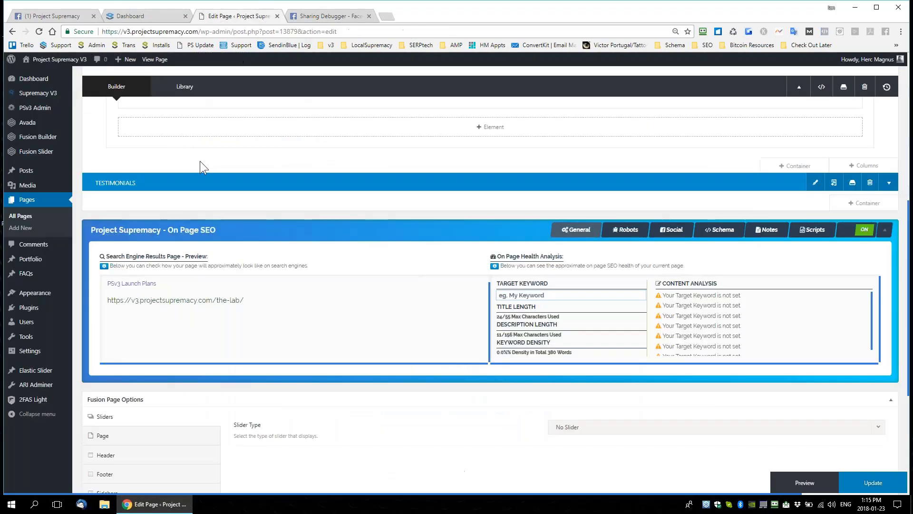
pyautogui.scroll(3, 247, 215)
pyautogui.rightClick(185, 142)
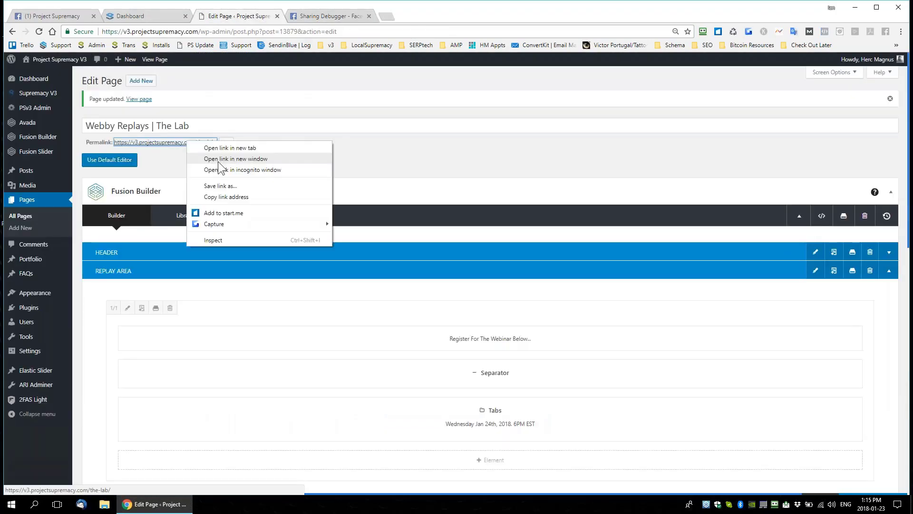
pyautogui.click(223, 200)
pyautogui.click(53, 15)
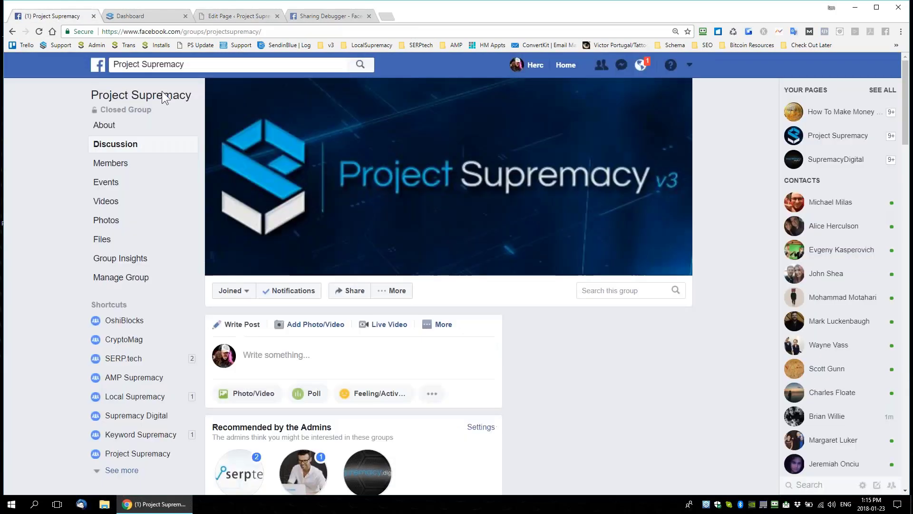
pyautogui.click(347, 366)
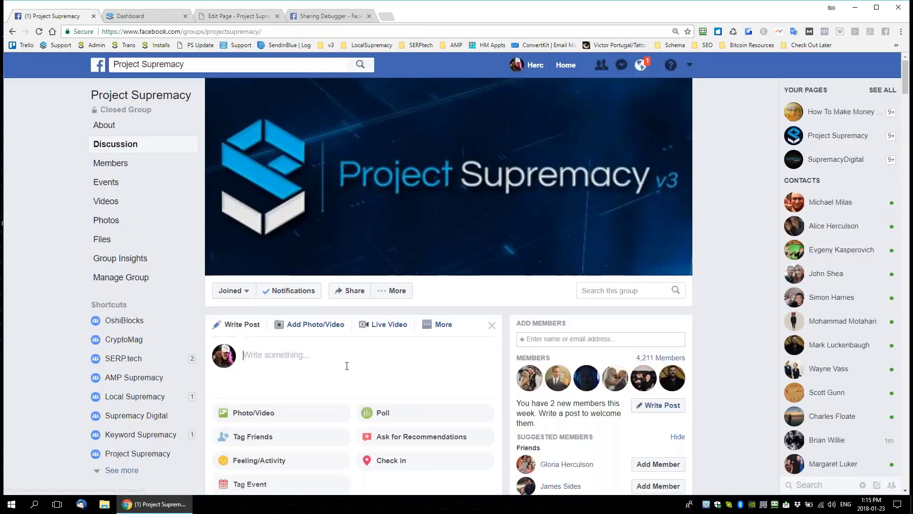
pyautogui.hotkey('ctrl', 'v')
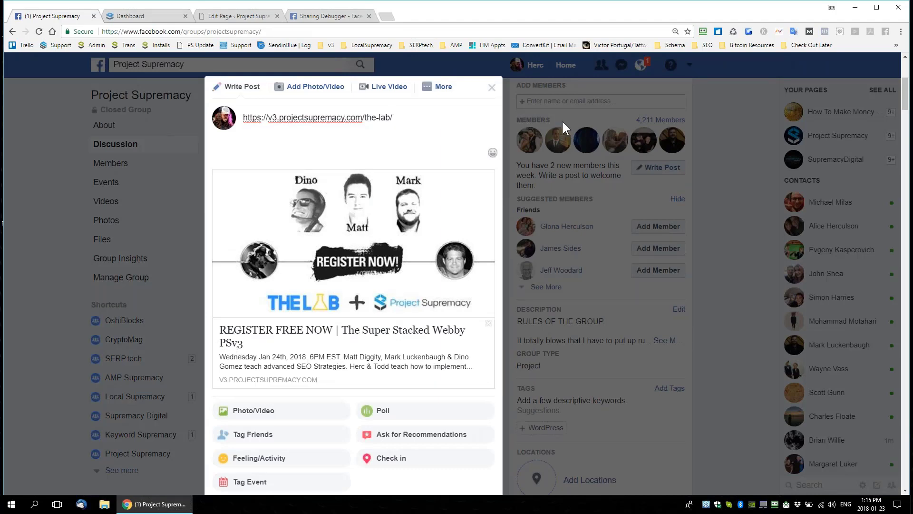
pyautogui.click(492, 88)
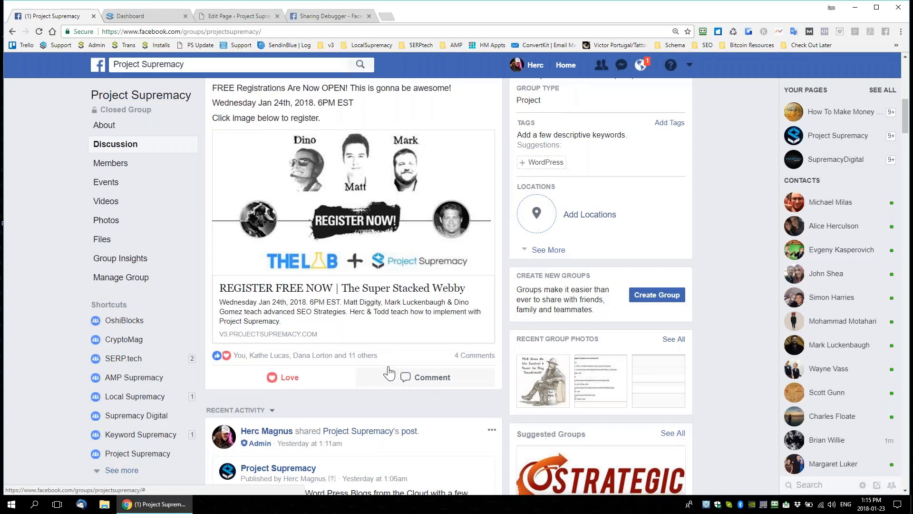
# Preview the refreshed share attachment of the group's pinned post and cancel without saving it
pyautogui.scroll(1, 392, 257)
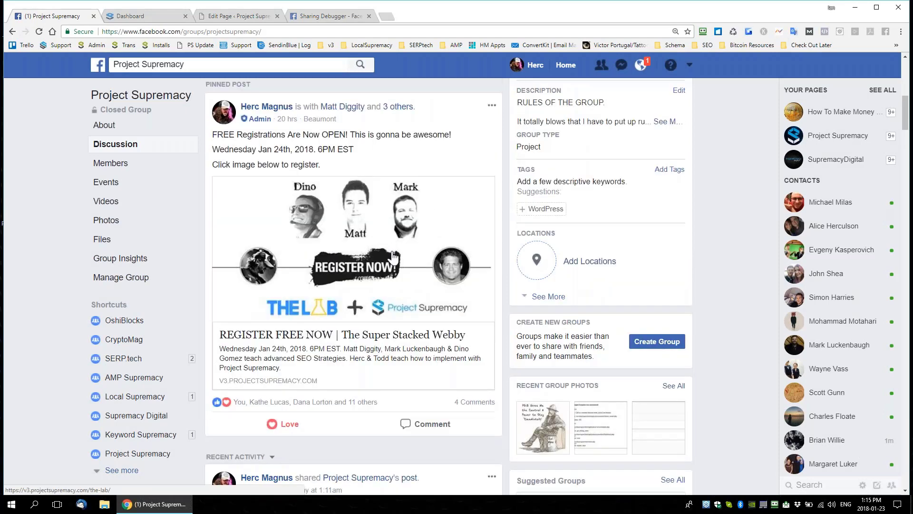
pyautogui.click(493, 105)
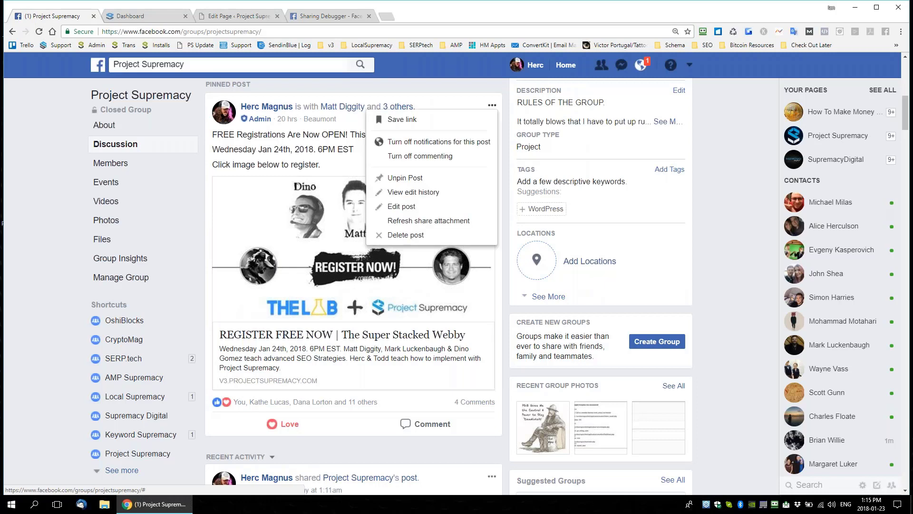
pyautogui.click(417, 221)
pyautogui.click(315, 17)
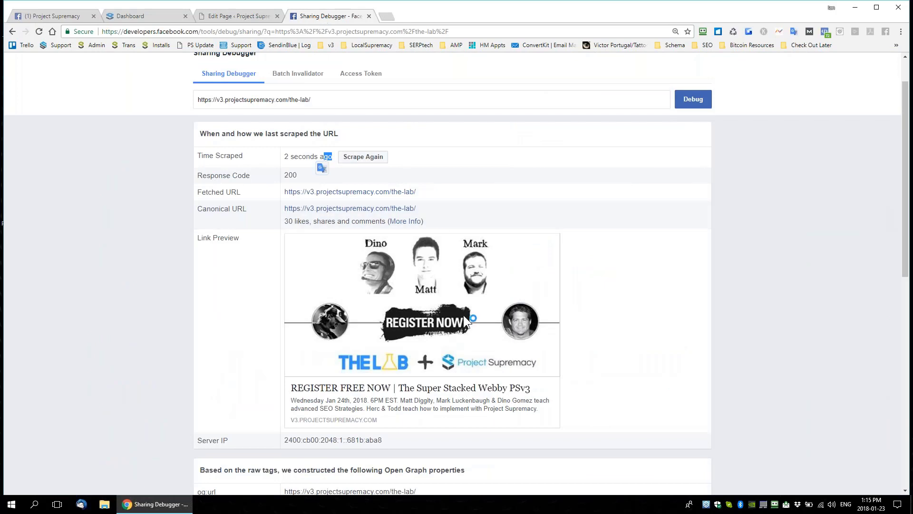
pyautogui.click(50, 18)
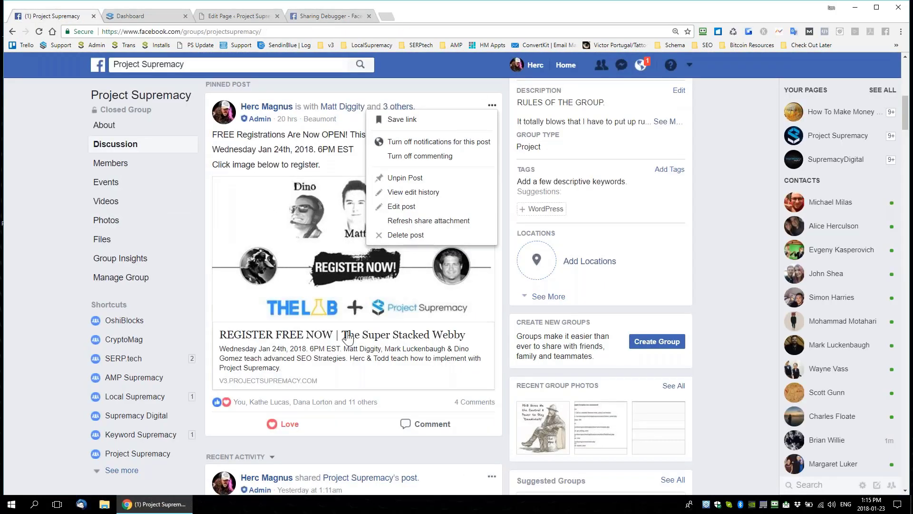
pyautogui.click(411, 221)
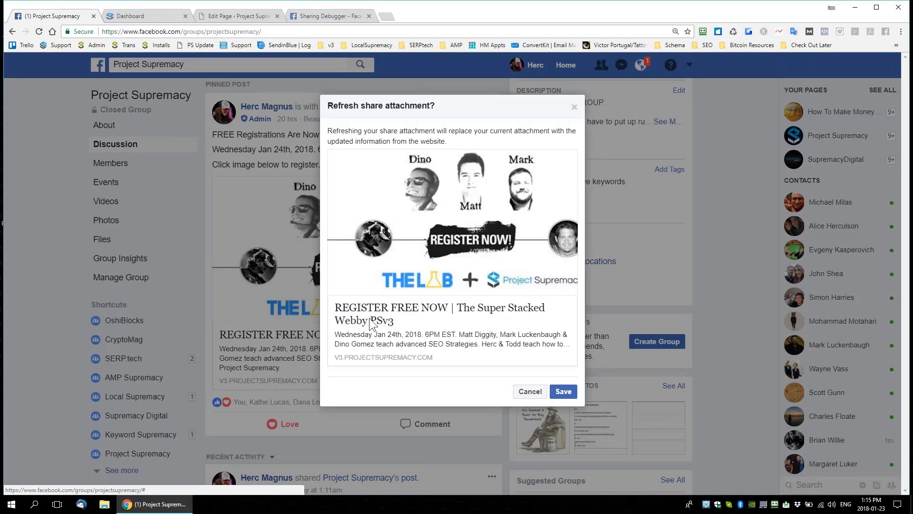
pyautogui.click(530, 391)
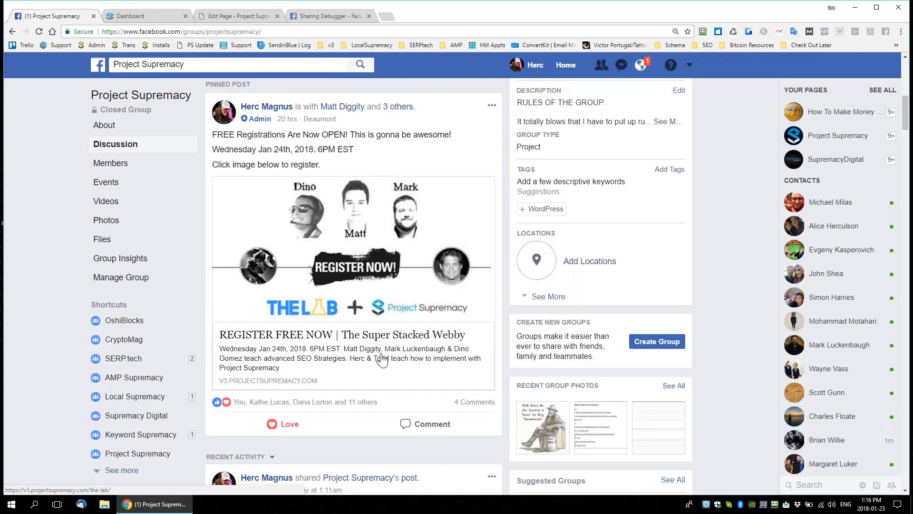
# Remove "PSv3" from the Facebook OG title of the Webby Replays page and update the page
pyautogui.click(324, 16)
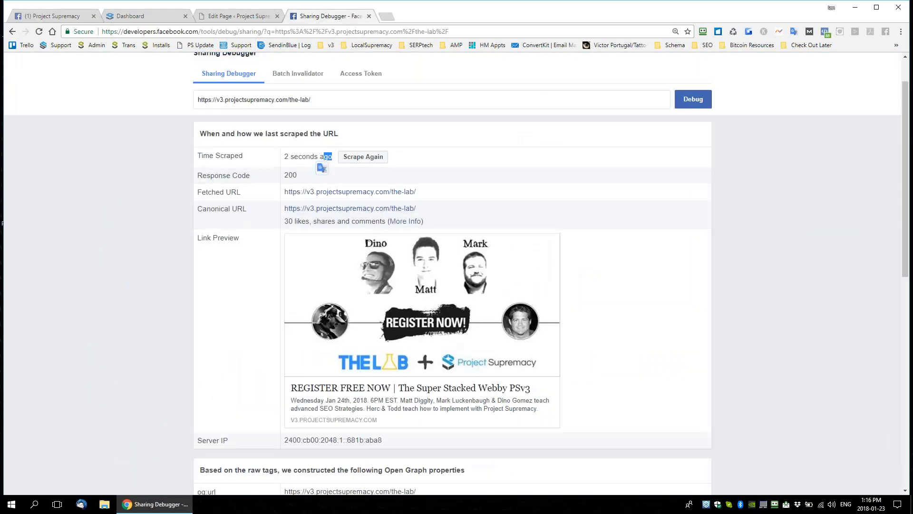
pyautogui.click(159, 12)
pyautogui.click(227, 16)
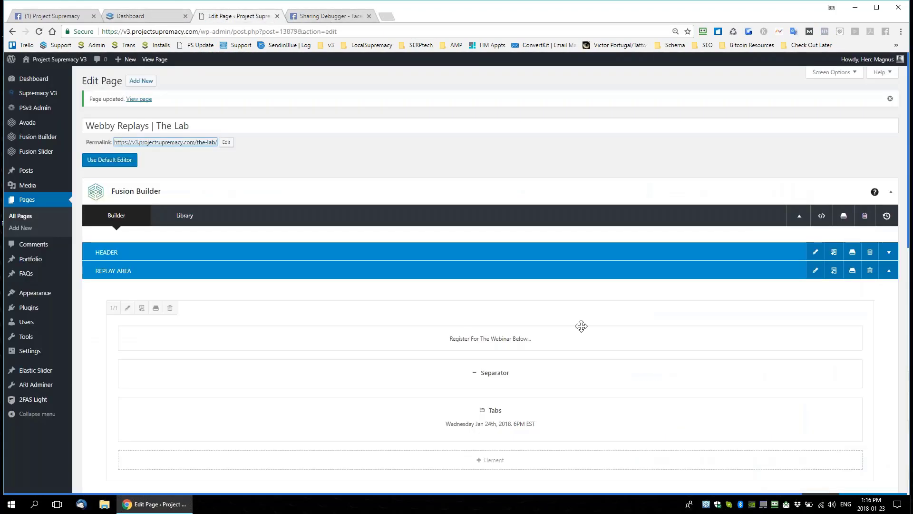
pyautogui.scroll(-2, 581, 327)
pyautogui.scroll(-8, 510, 340)
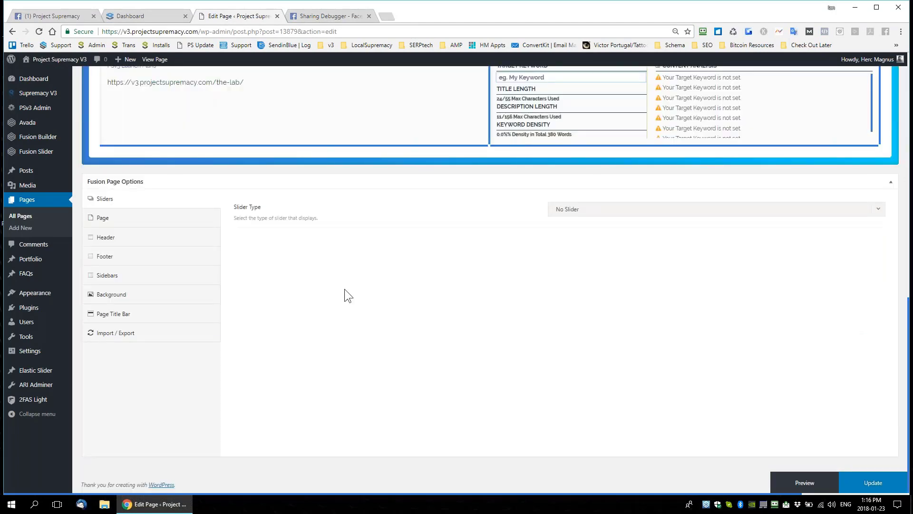
pyautogui.scroll(5, 357, 278)
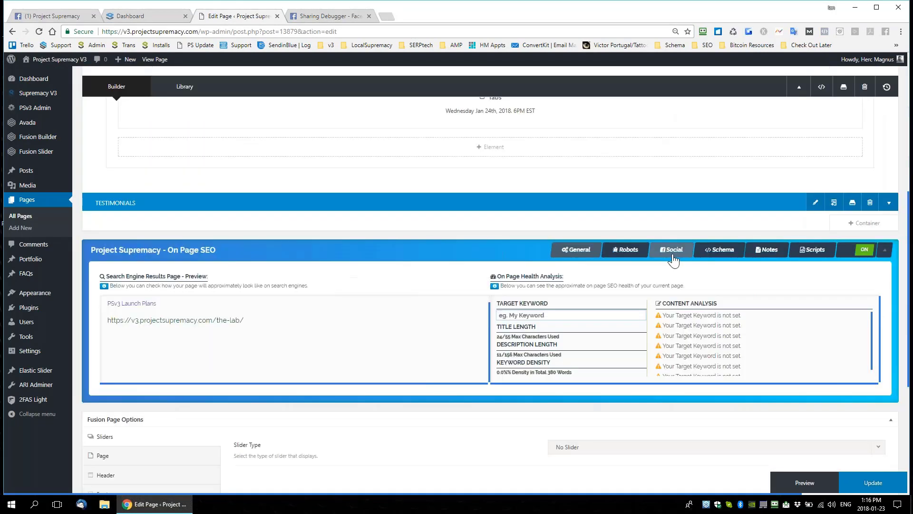
pyautogui.click(673, 257)
pyautogui.scroll(-3, 672, 261)
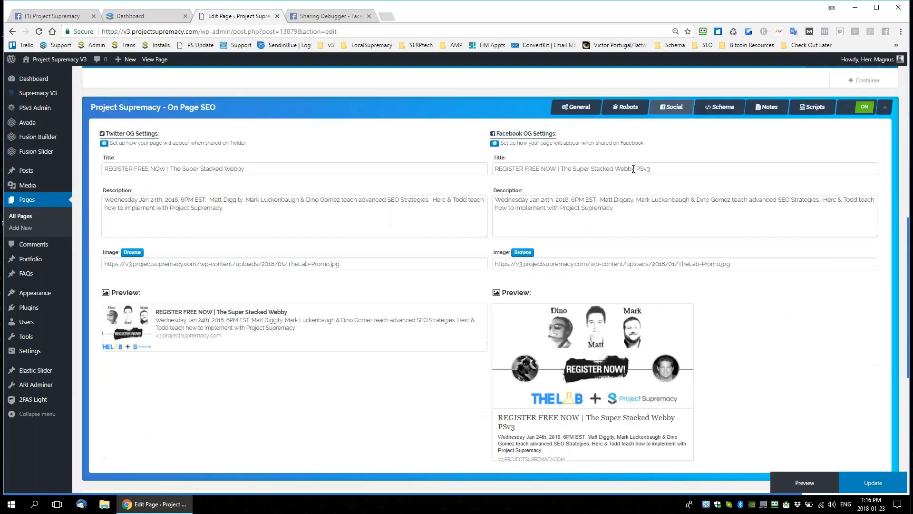
pyautogui.moveTo(632, 168); pyautogui.dragTo(681, 168)
pyautogui.press('BackSpace')
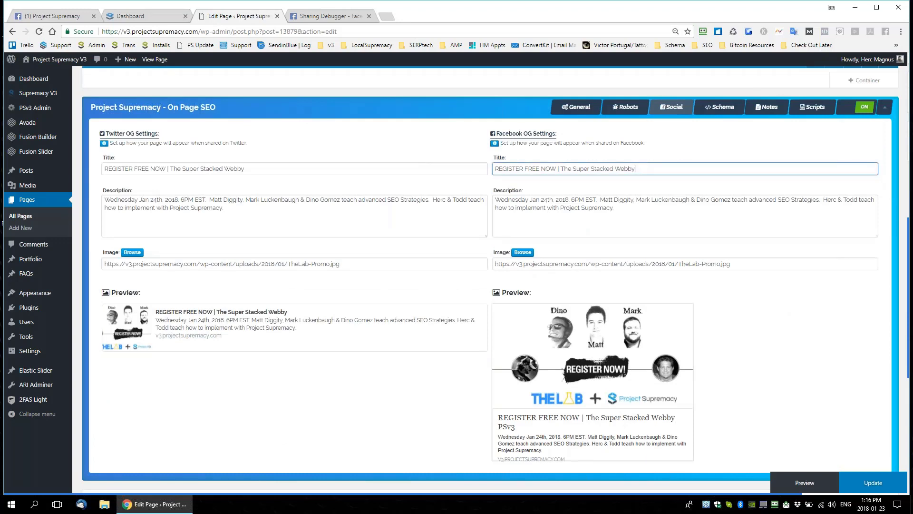
pyautogui.click(891, 492)
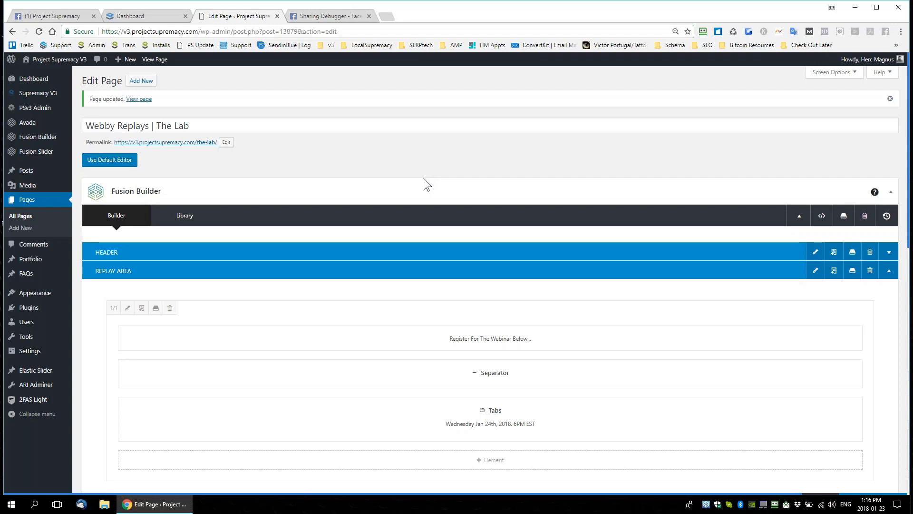
# Scrape the lab page again in the Sharing Debugger and return to the Project Supremacy Facebook group
pyautogui.click(339, 16)
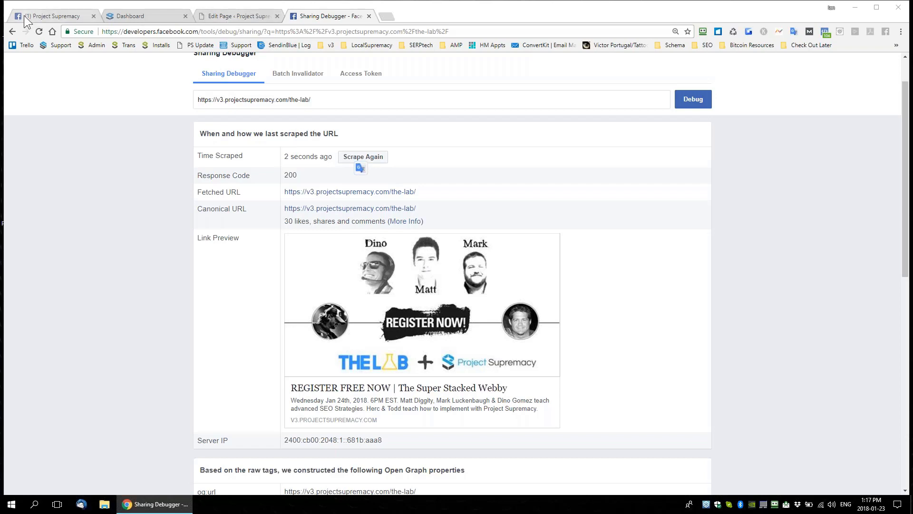
pyautogui.click(76, 19)
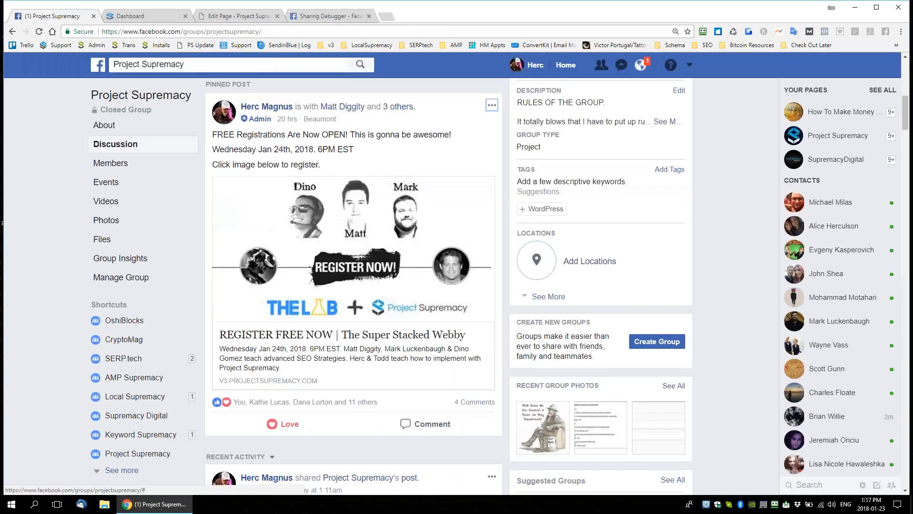
pyautogui.click(234, 68)
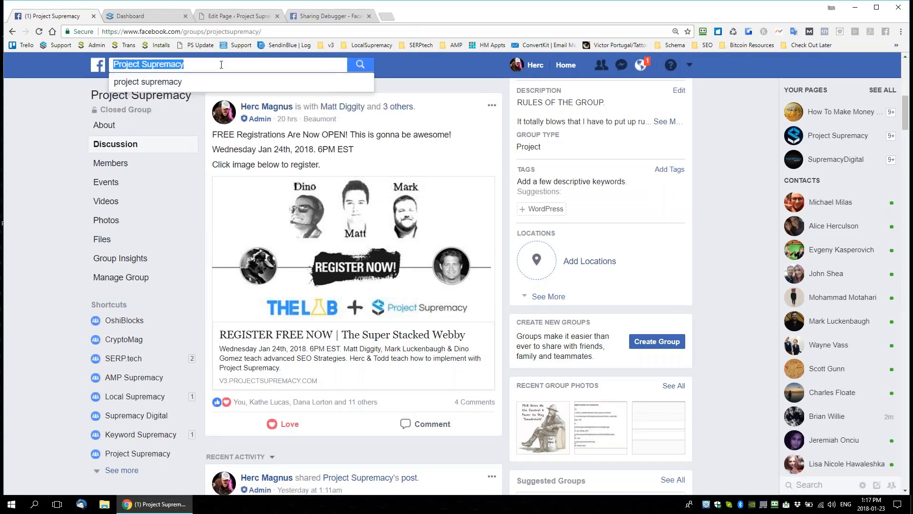
# Search Facebook for "project supremacy", abandoning the unfinished group post, and open the Project Supremacy software page
pyautogui.write('pRoject s')
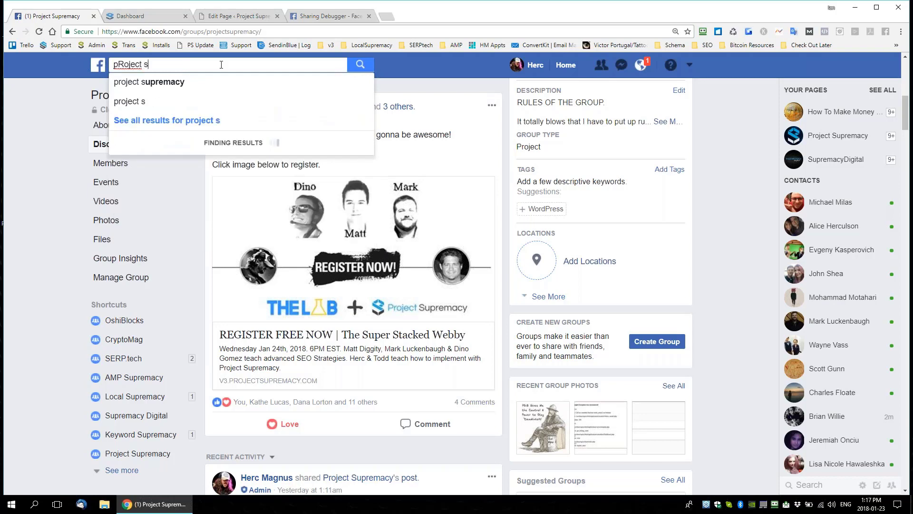
pyautogui.write('upremacy')
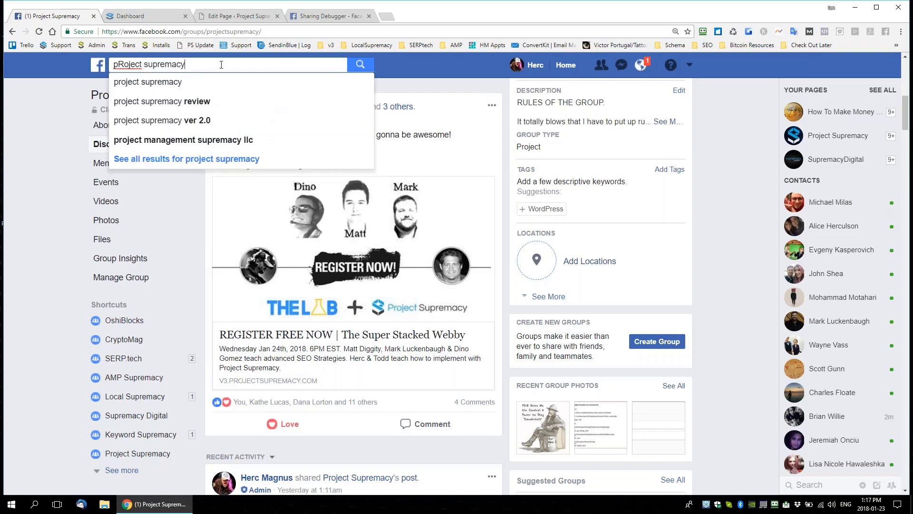
pyautogui.press('Return')
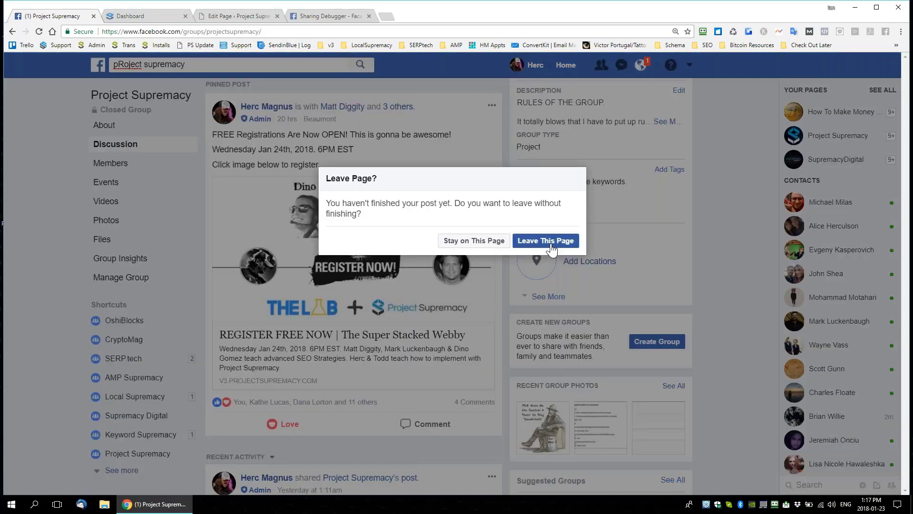
pyautogui.click(546, 241)
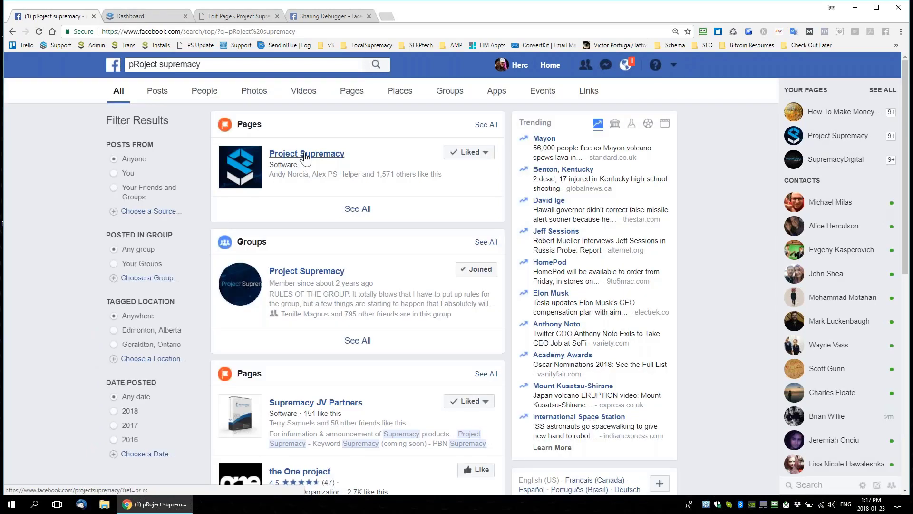
pyautogui.click(306, 158)
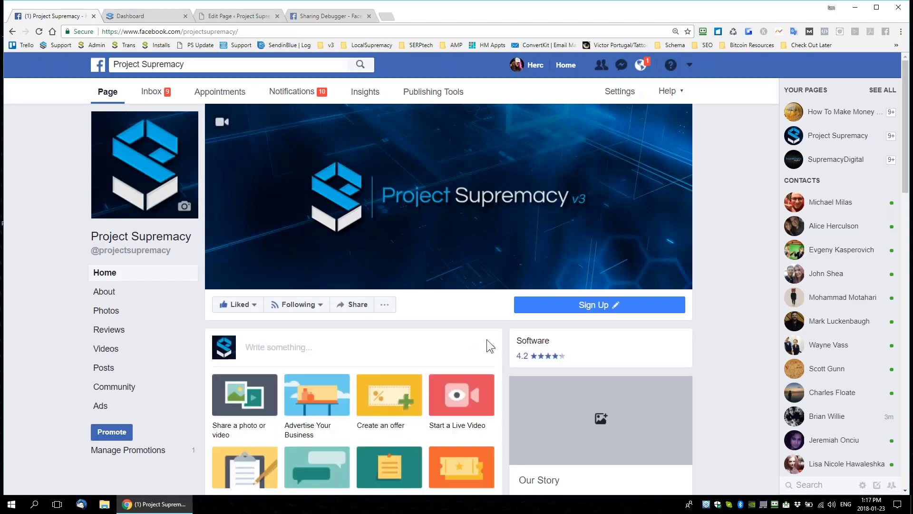
# Locate the free webinar registration post in the Project Supremacy page's posts
pyautogui.scroll(-9, 507, 339)
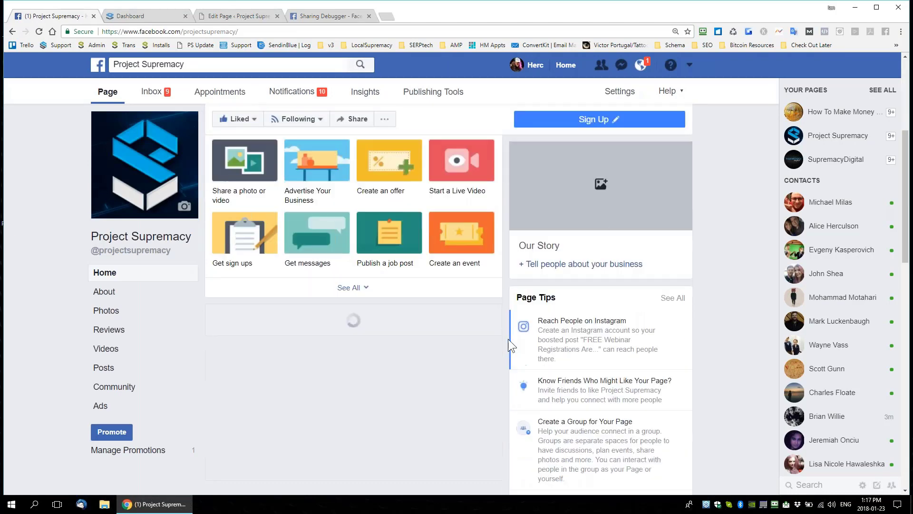
pyautogui.scroll(-5, 507, 339)
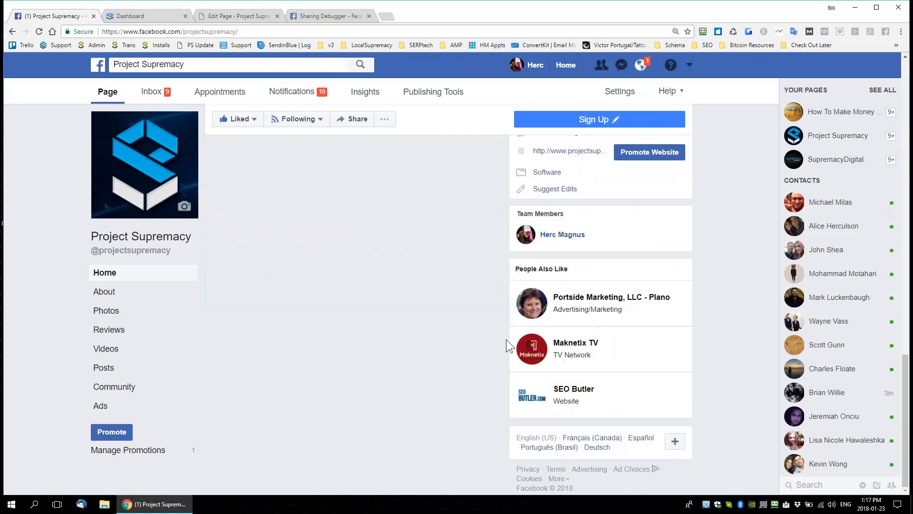
pyautogui.scroll(-8, 506, 335)
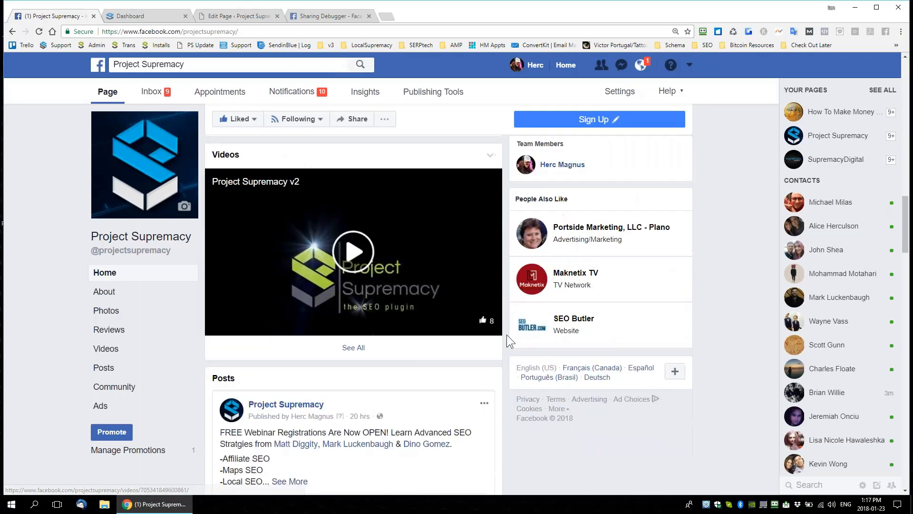
pyautogui.scroll(1, 501, 335)
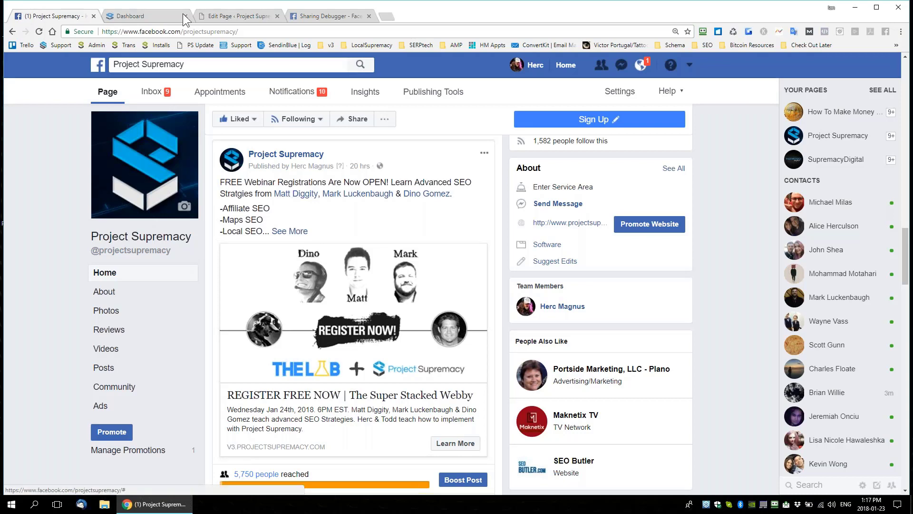
# Open the Webby Replays page's permalink from its editor in a new browser tab and examine the live page and its address
pyautogui.click(235, 15)
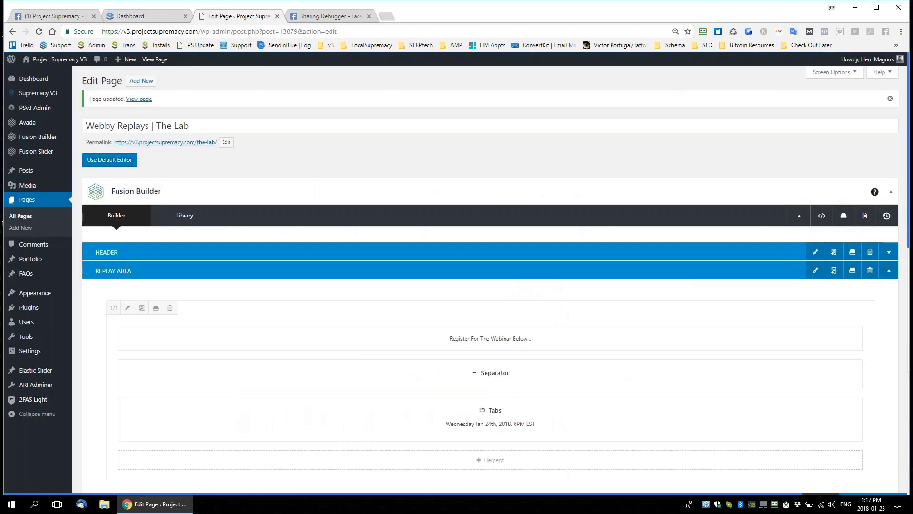
pyautogui.rightClick(201, 142)
pyautogui.click(242, 148)
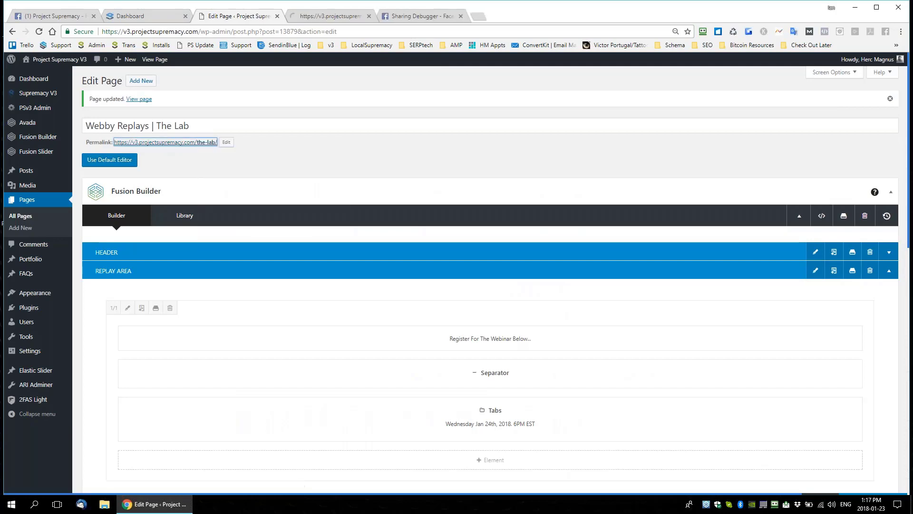
pyautogui.hotkey('ctrl', 'Tab')
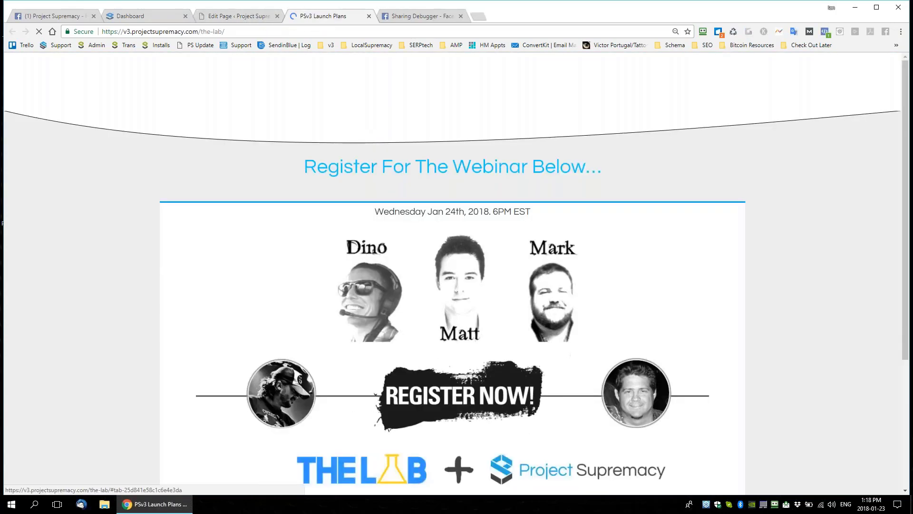
pyautogui.scroll(-3, 513, 241)
pyautogui.scroll(3, 497, 293)
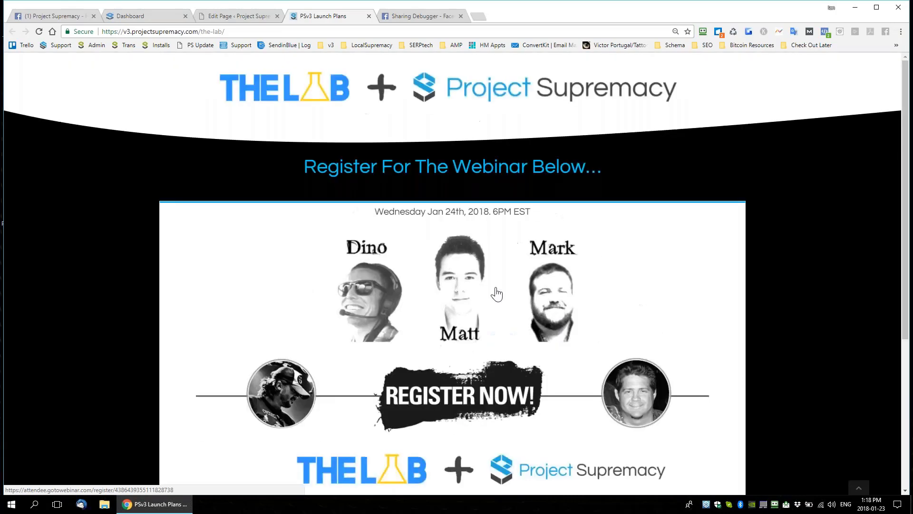
pyautogui.scroll(-5, 497, 293)
pyautogui.scroll(5, 497, 293)
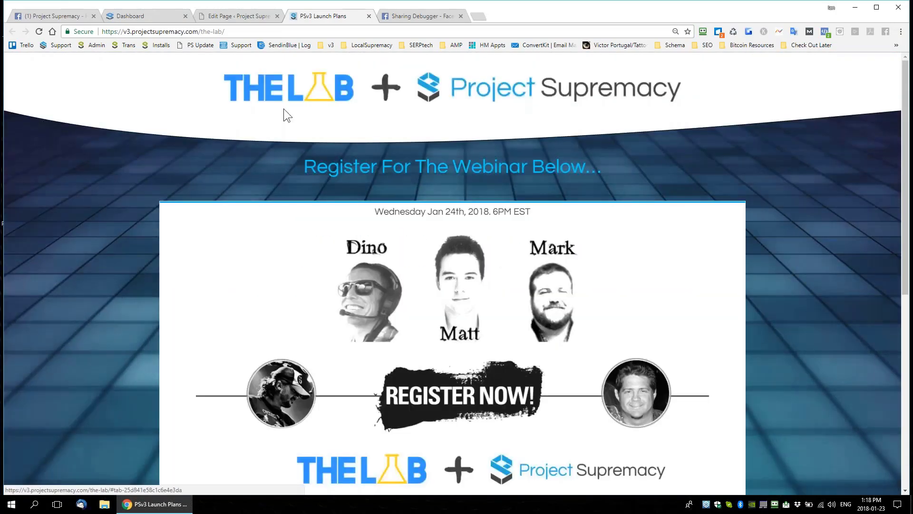
pyautogui.moveTo(224, 32); pyautogui.dragTo(102, 32)
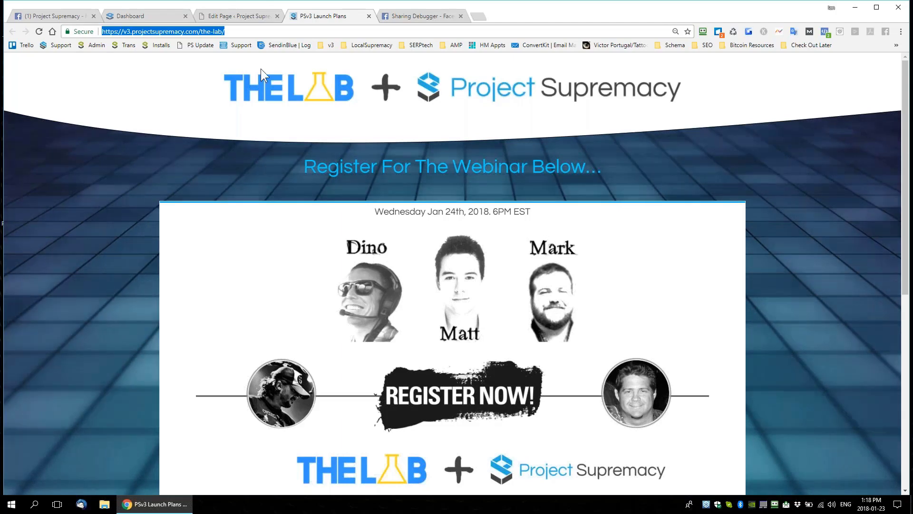
# Return to the Project Supremacy Facebook page and examine the webinar post's link preview and engagement
pyautogui.click(47, 16)
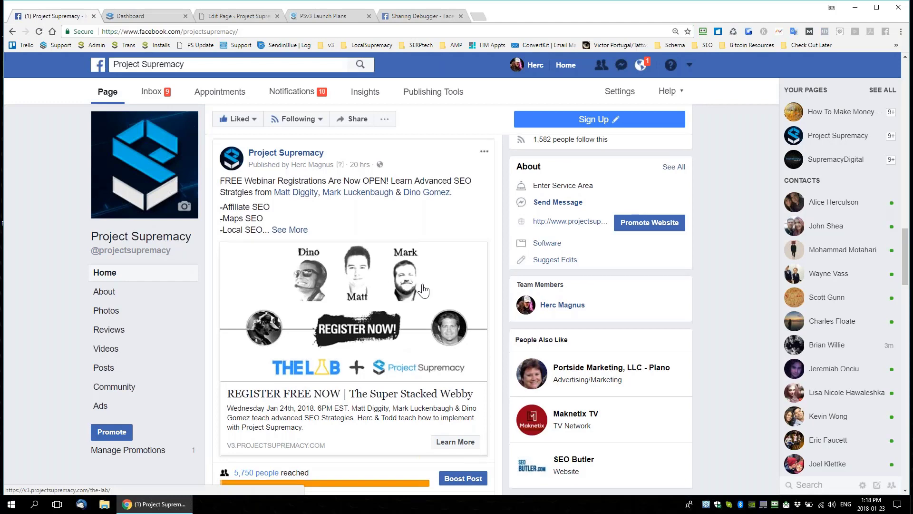
pyautogui.scroll(-2, 386, 274)
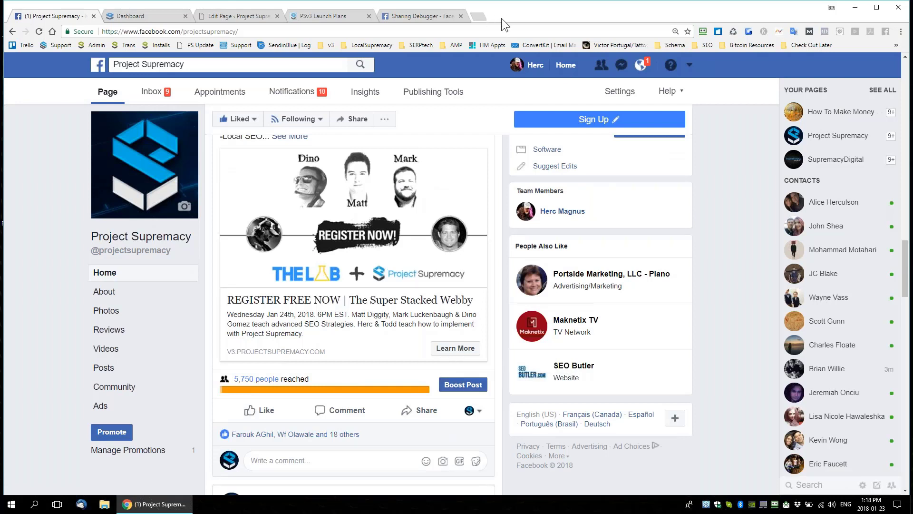
pyautogui.scroll(2, 379, 360)
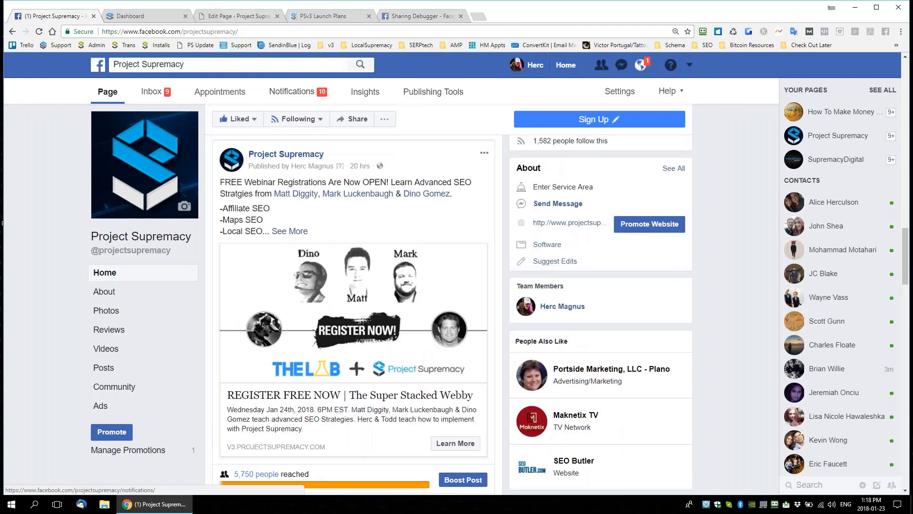
# Revisit the Sharing Debugger results for the lab page and close that browser tab
pyautogui.click(236, 16)
pyautogui.moveTo(33, 94)
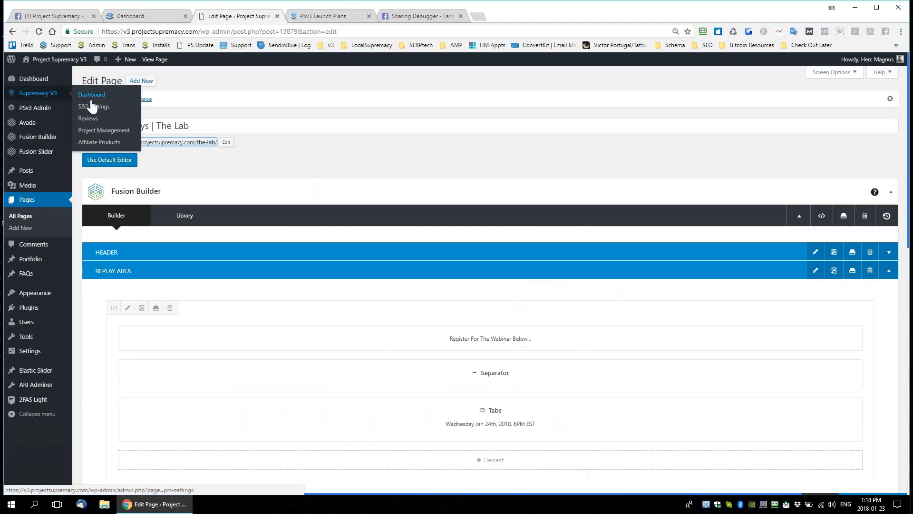
pyautogui.click(436, 16)
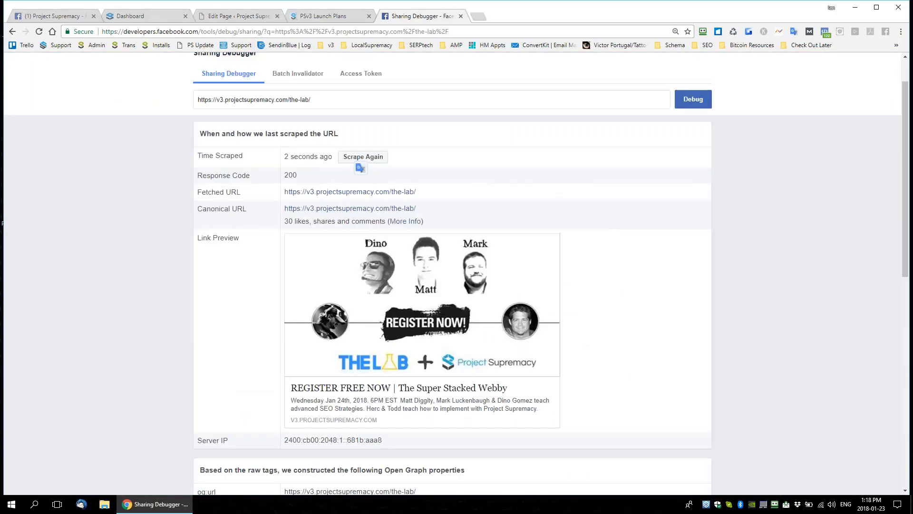
pyautogui.scroll(1, 436, 57)
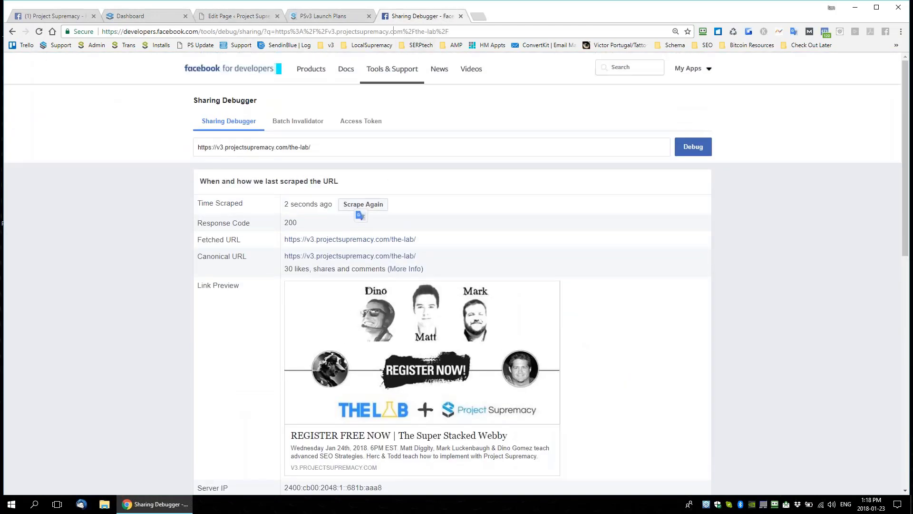
pyautogui.click(405, 31)
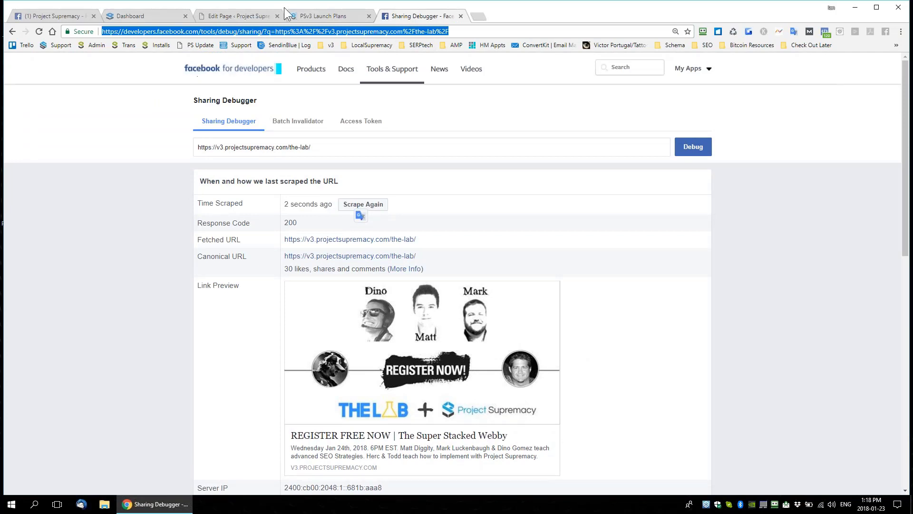
pyautogui.click(461, 16)
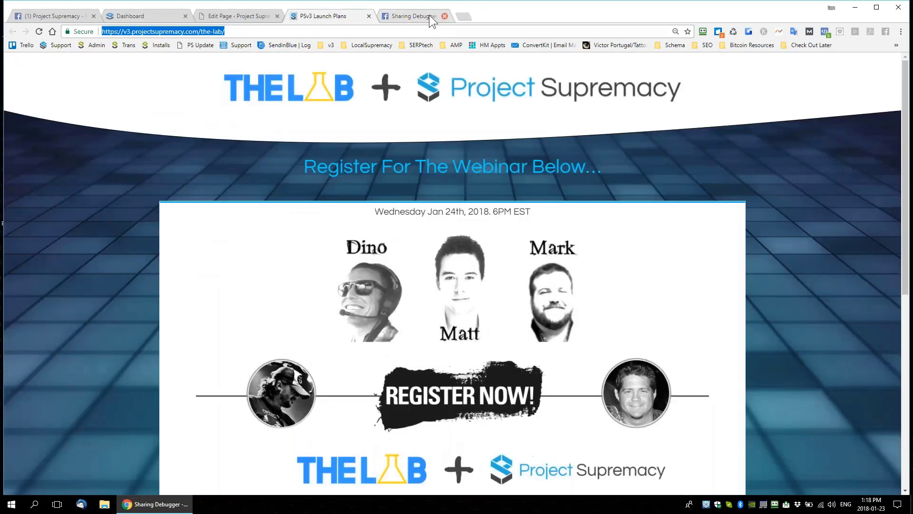
# Go from the Project Supremacy Facebook page to the ads management area and open its Pixels section
pyautogui.click(238, 16)
pyautogui.click(76, 16)
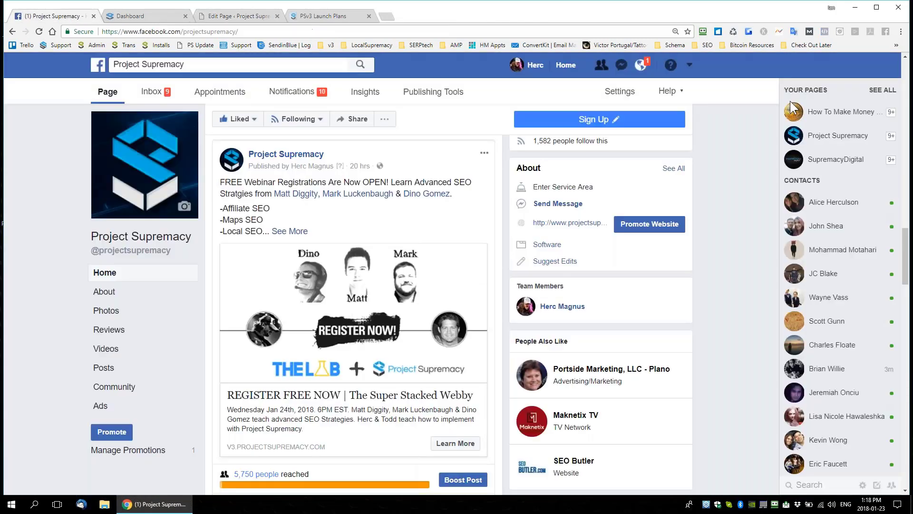
pyautogui.click(688, 67)
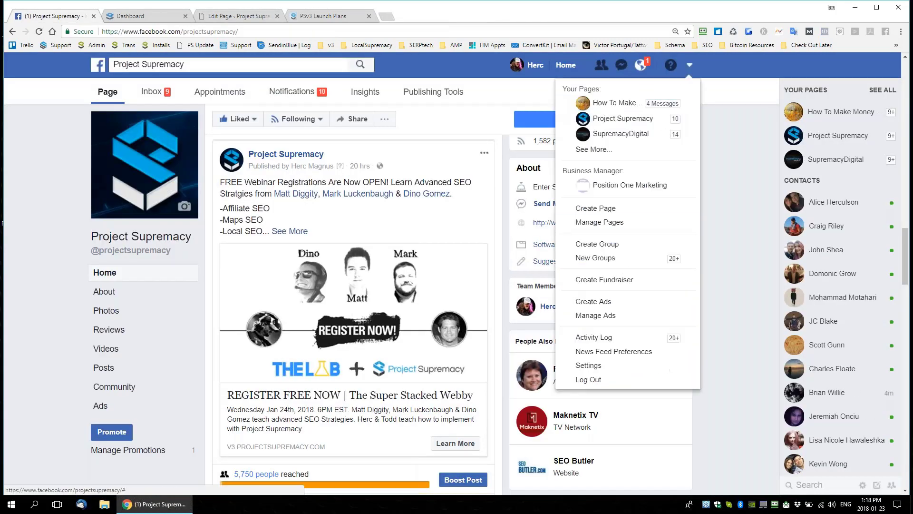
pyautogui.click(596, 316)
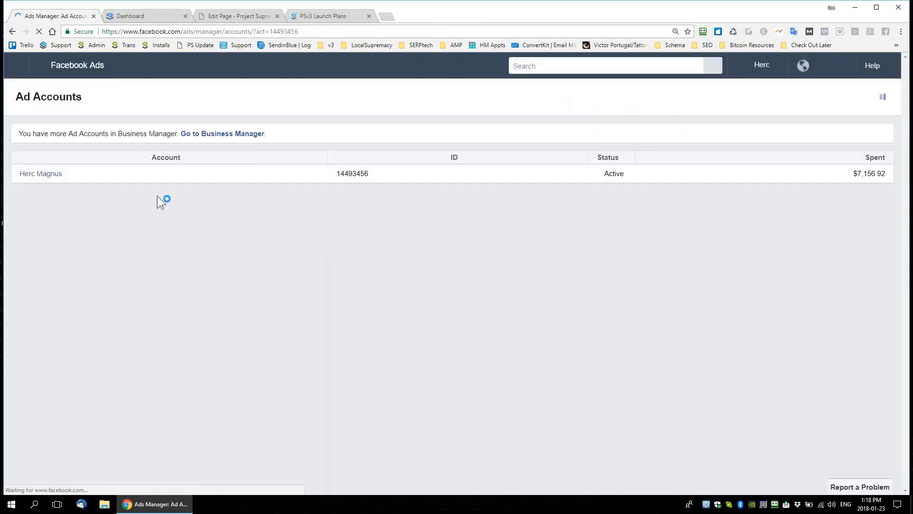
pyautogui.click(43, 65)
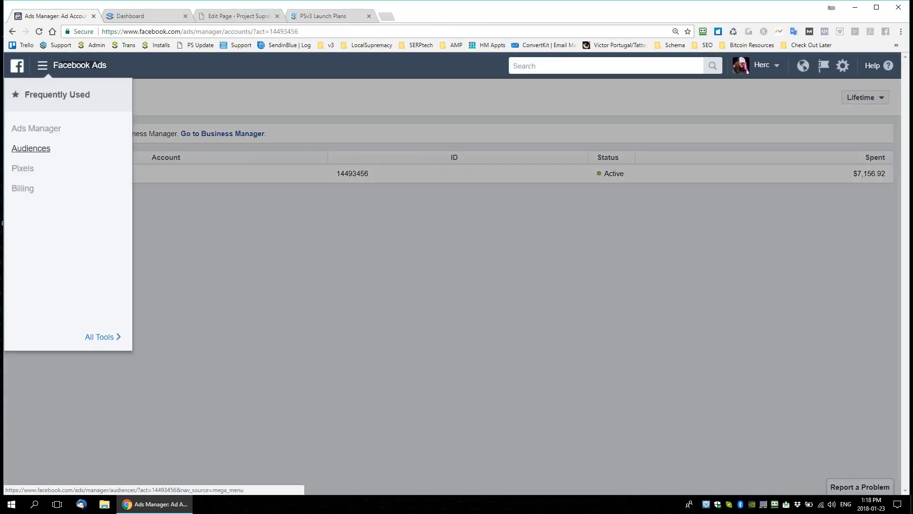
pyautogui.click(22, 168)
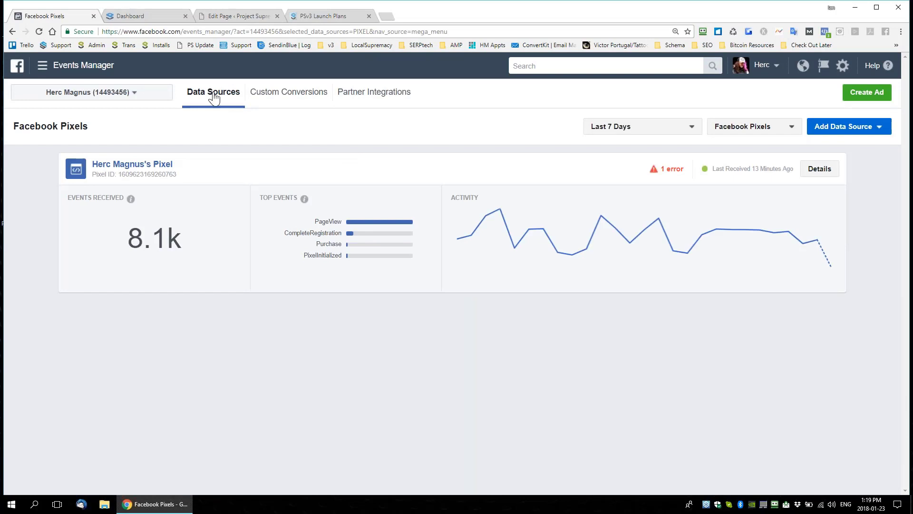
pyautogui.click(75, 65)
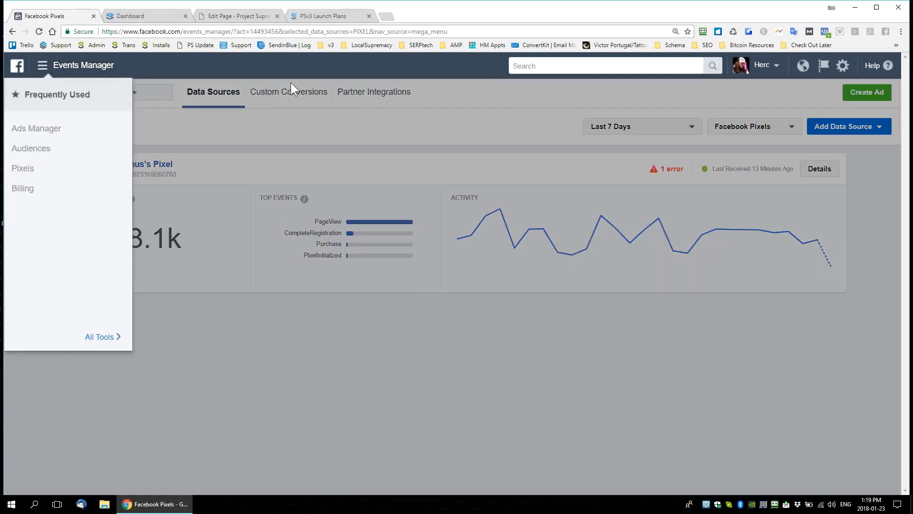
pyautogui.click(303, 125)
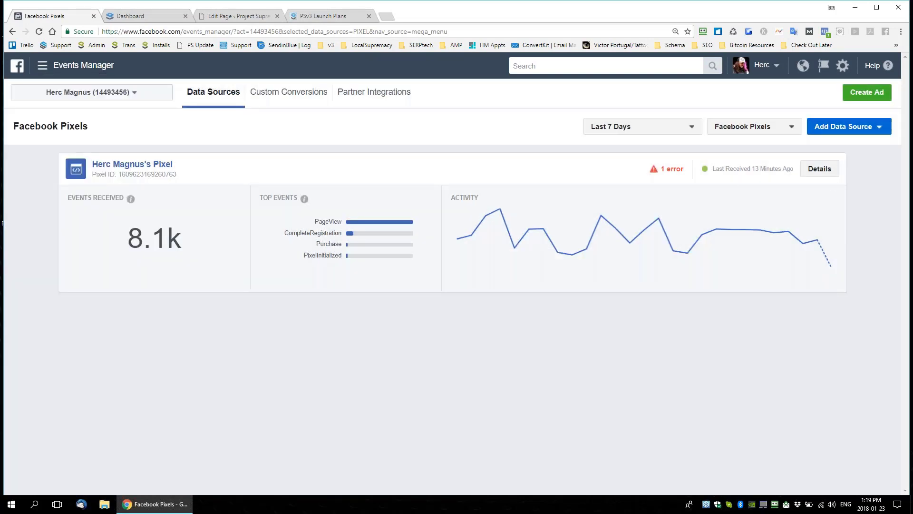
pyautogui.click(870, 132)
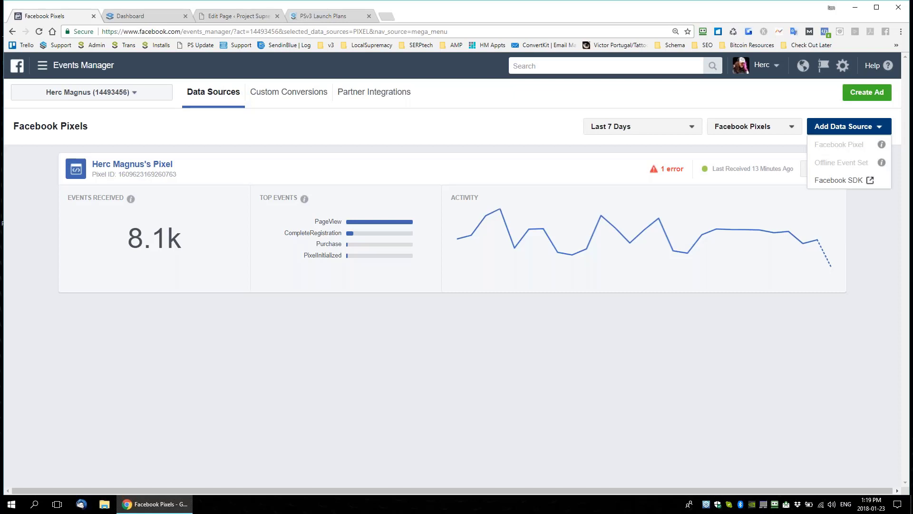
pyautogui.click(757, 135)
pyautogui.click(752, 160)
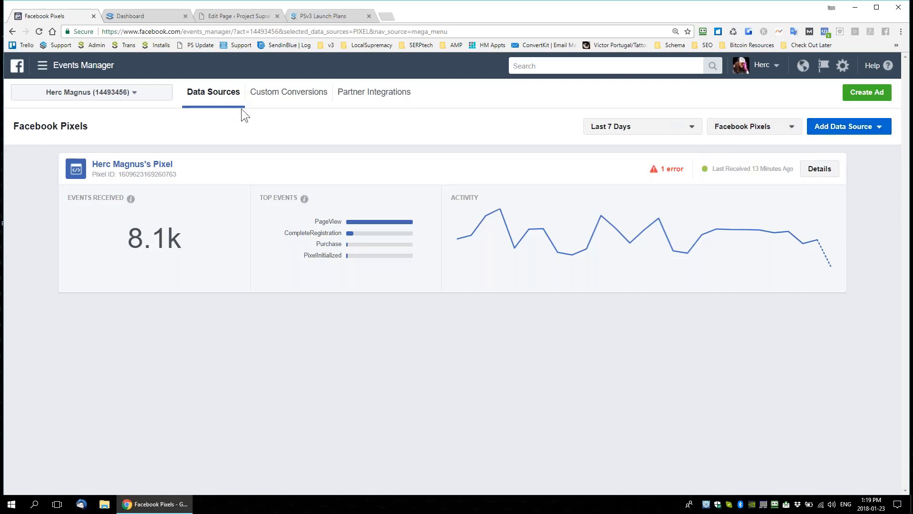
# Look through the Custom Conversions and Partner Integrations sections of Events Manager
pyautogui.click(284, 98)
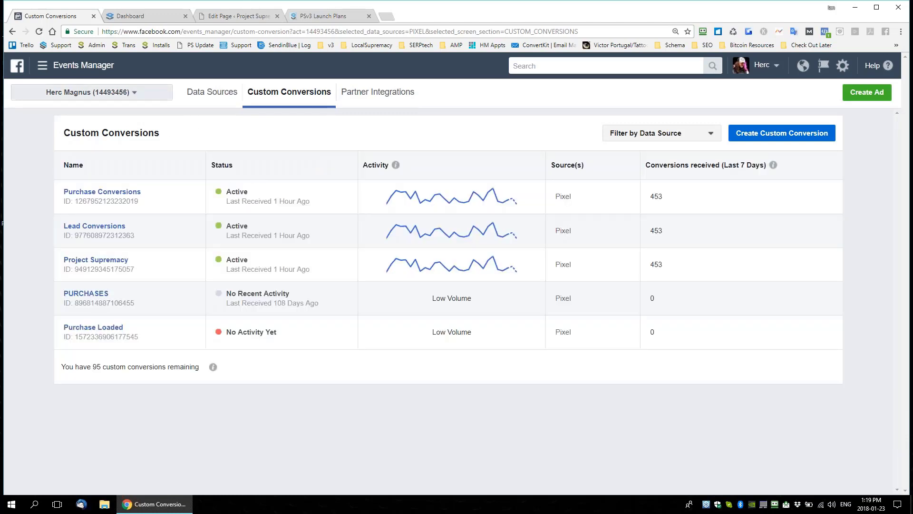
pyautogui.click(395, 96)
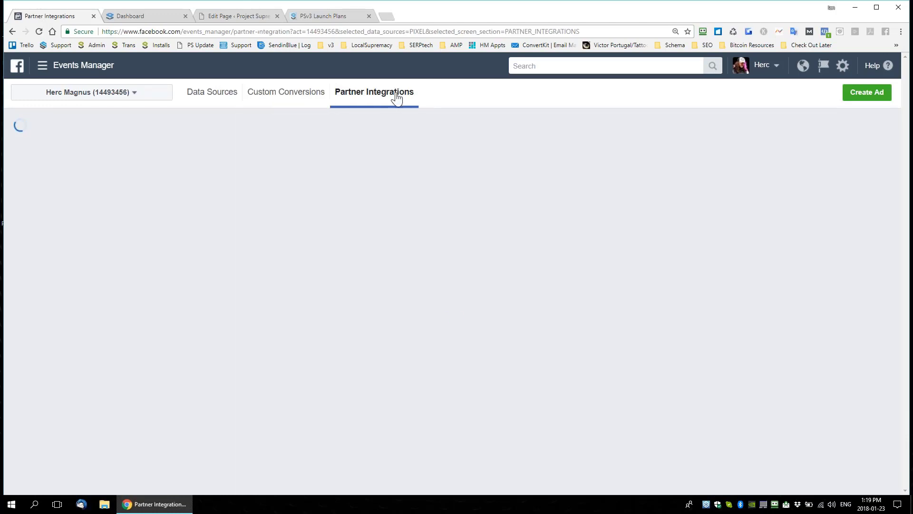
pyautogui.scroll(-2, 489, 244)
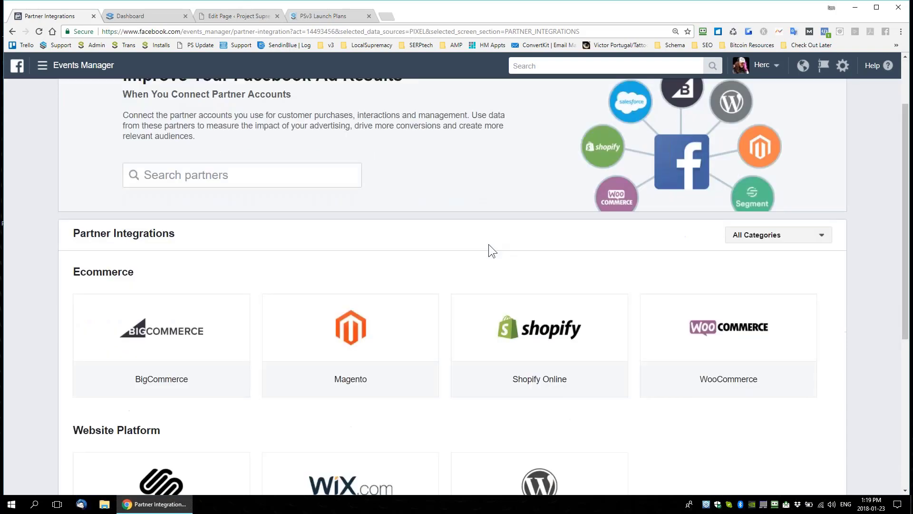
# Return to the WordPress admin and open the global scripts area of Project Supremacy's SEO Settings
pyautogui.scroll(2, 489, 244)
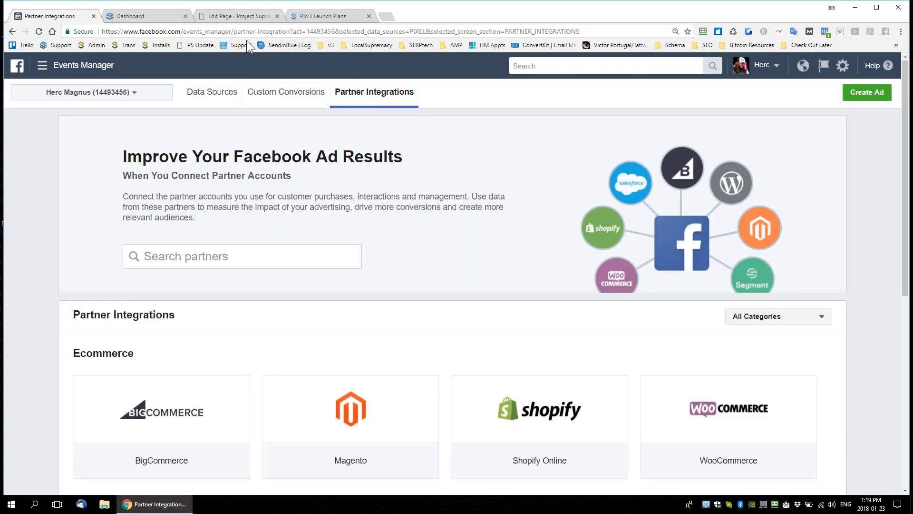
pyautogui.click(226, 12)
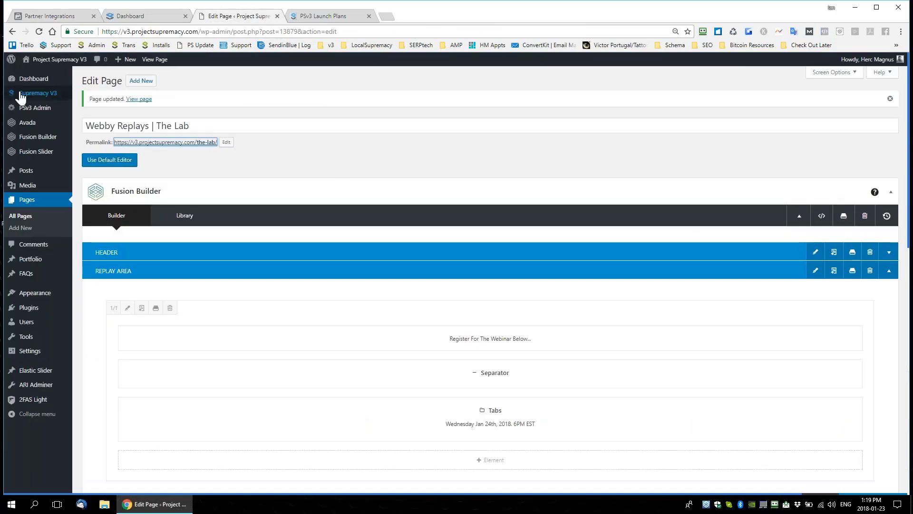
pyautogui.moveTo(28, 93)
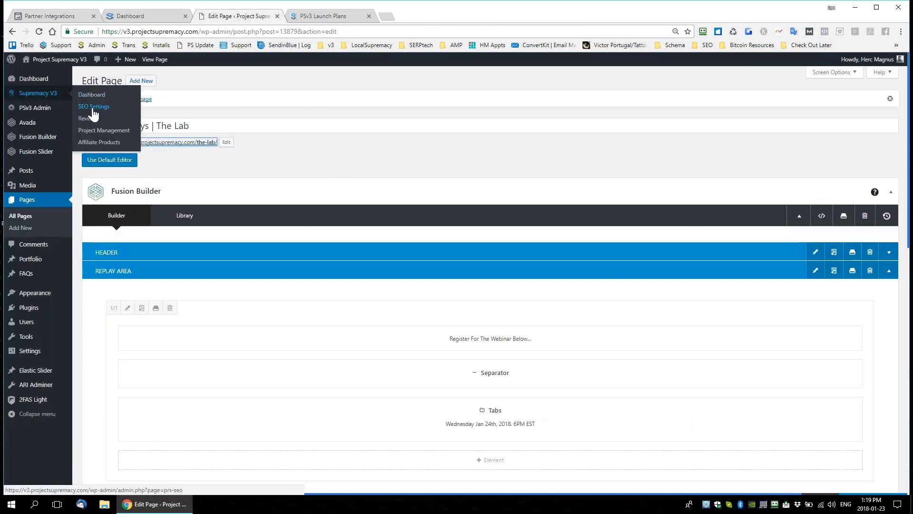
pyautogui.click(97, 107)
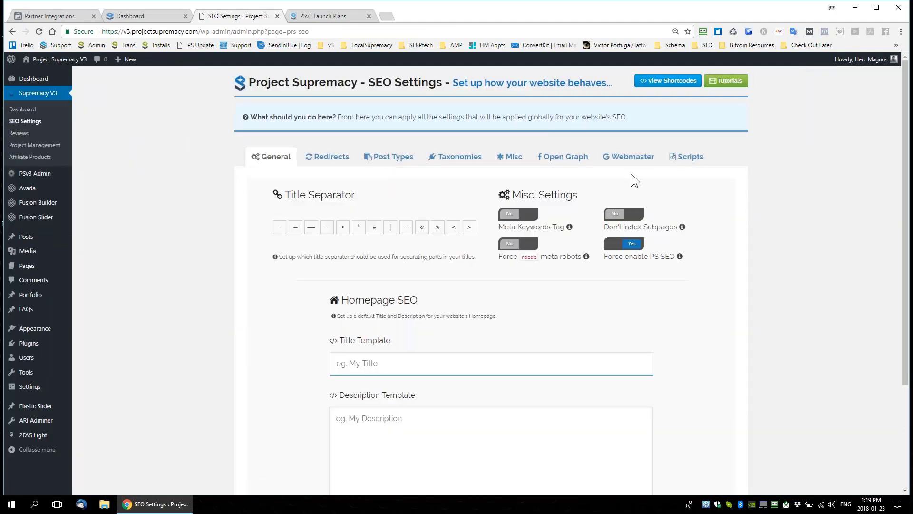
pyautogui.click(625, 164)
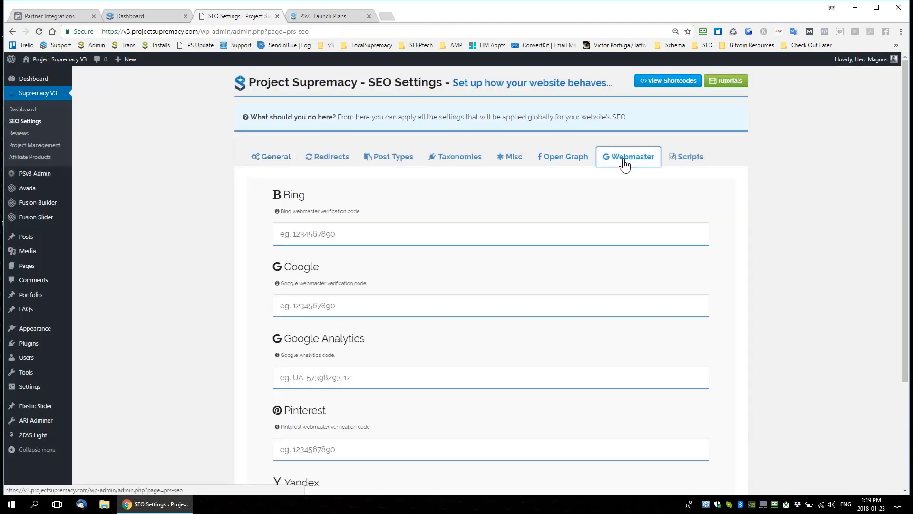
pyautogui.click(688, 162)
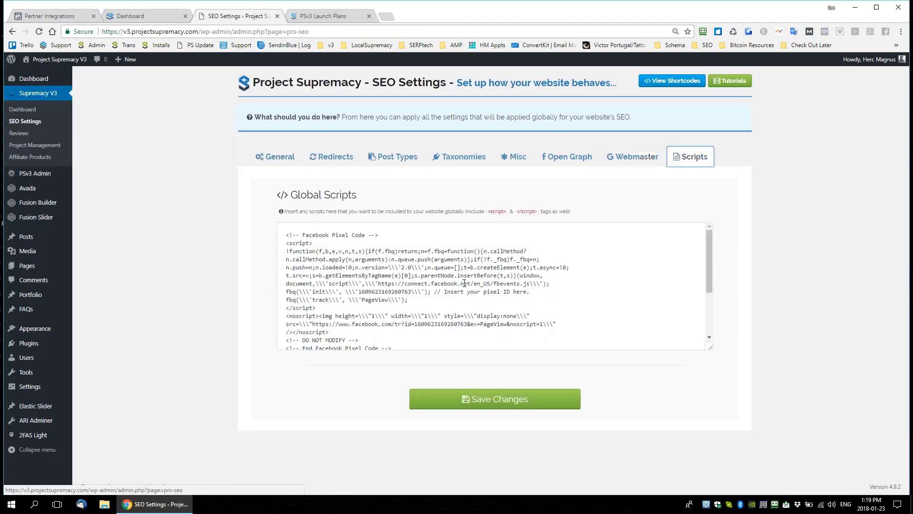
# Enlarge the Global Scripts box, highlight the Facebook pixel code in it, and highlight the site's domain in the address
pyautogui.click(715, 268)
pyautogui.moveTo(710, 267); pyautogui.dragTo(709, 277)
pyautogui.hotkey('ctrl', 'a')
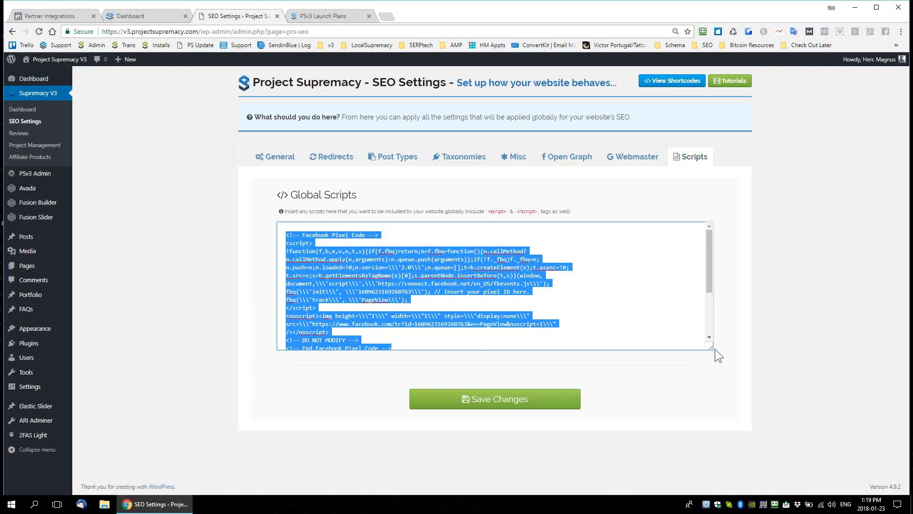
pyautogui.moveTo(712, 351); pyautogui.dragTo(712, 371)
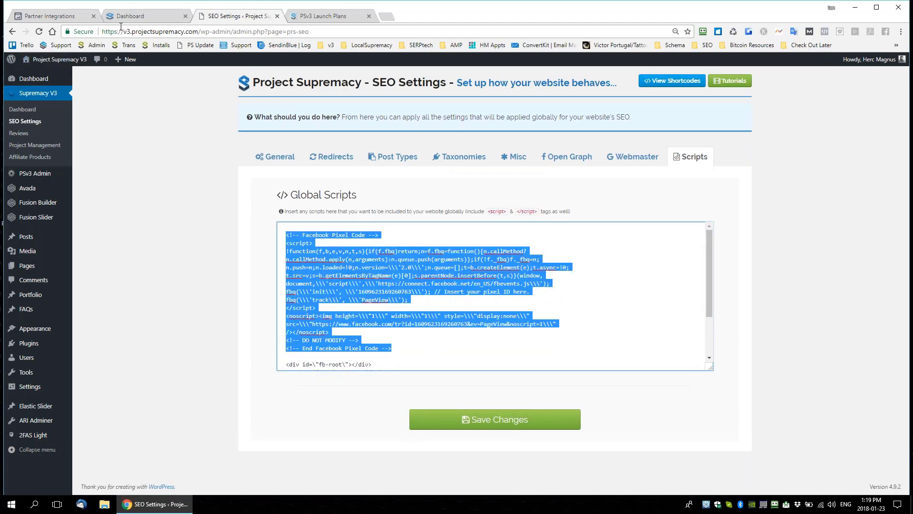
pyautogui.moveTo(199, 31); pyautogui.dragTo(72, 31)
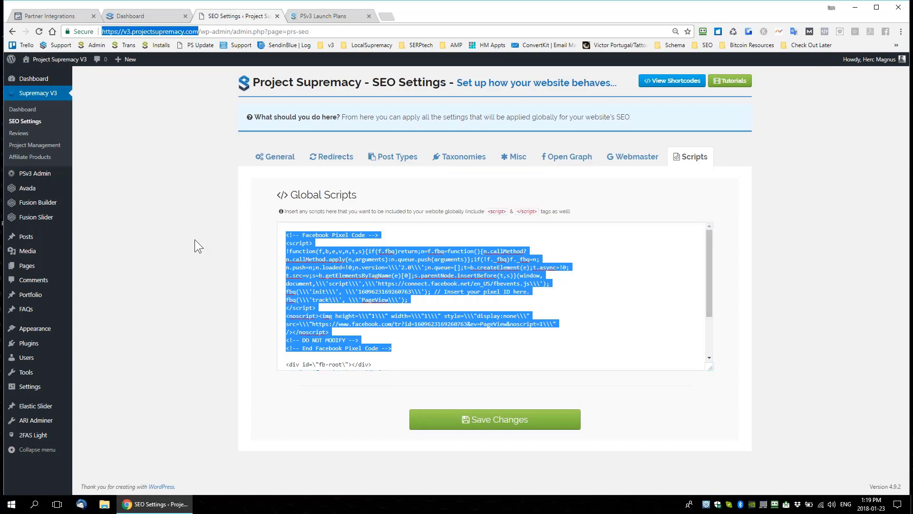
# Glance at the lab webinar page, then return to Events Manager and open the Audiences section
pyautogui.click(335, 17)
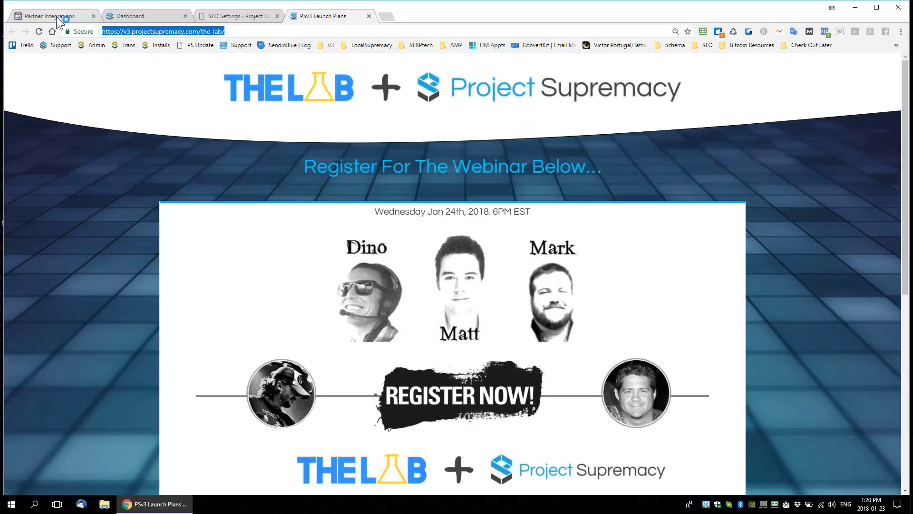
pyautogui.click(56, 16)
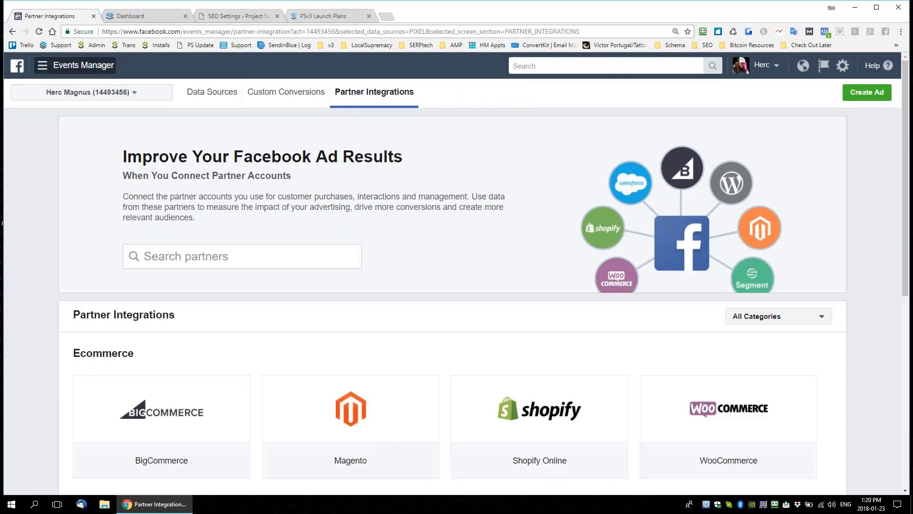
pyautogui.click(62, 69)
pyautogui.click(28, 148)
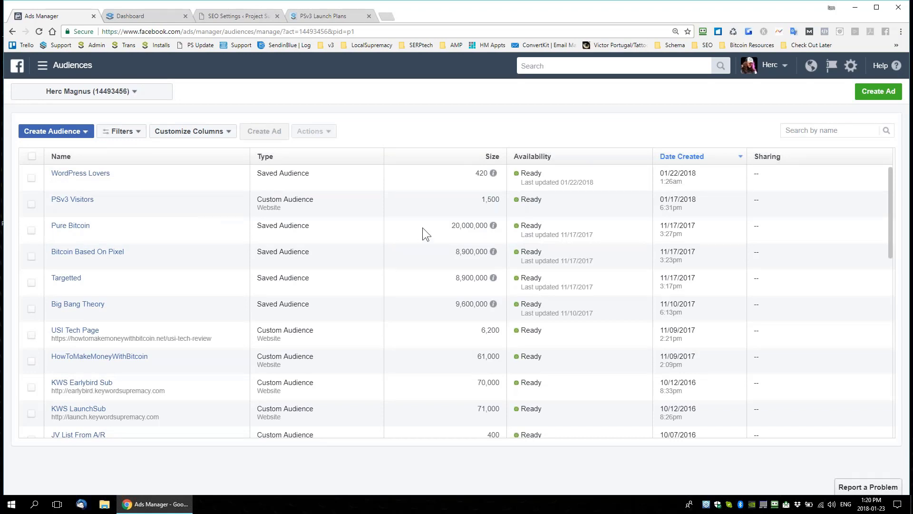
# Look through the custom audience list, examining the KWS Earlybird Sub, PS Home Page and Project Supremacy entries
pyautogui.scroll(-3, 466, 268)
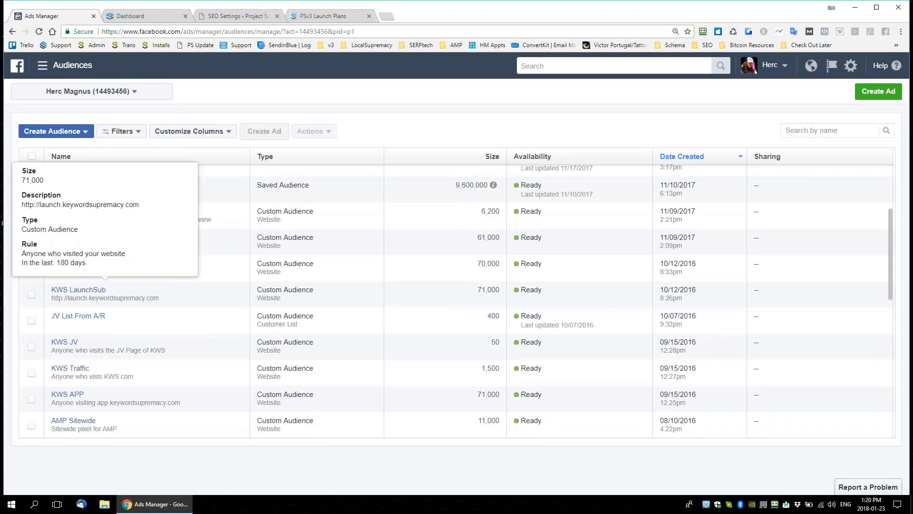
pyautogui.moveTo(81, 264)
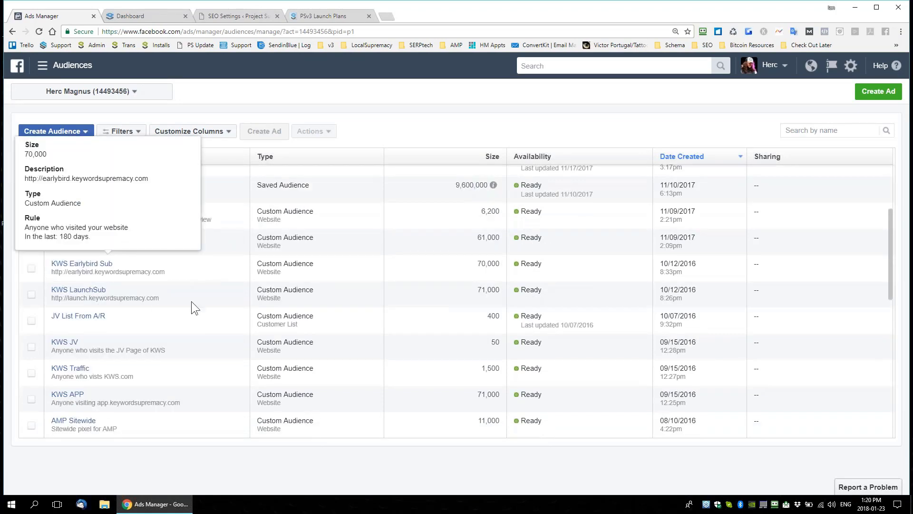
pyautogui.scroll(-5, 191, 302)
pyautogui.moveTo(76, 366)
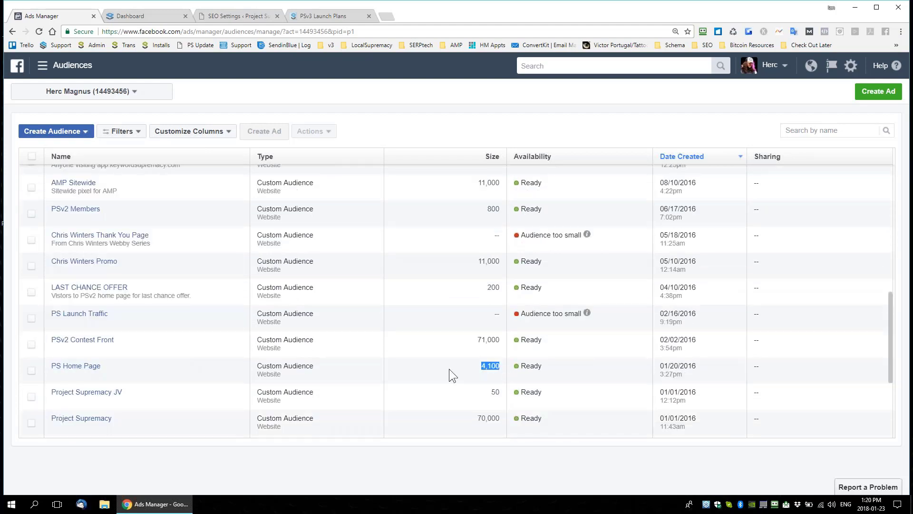
pyautogui.scroll(-1, 438, 361)
pyautogui.moveTo(99, 379)
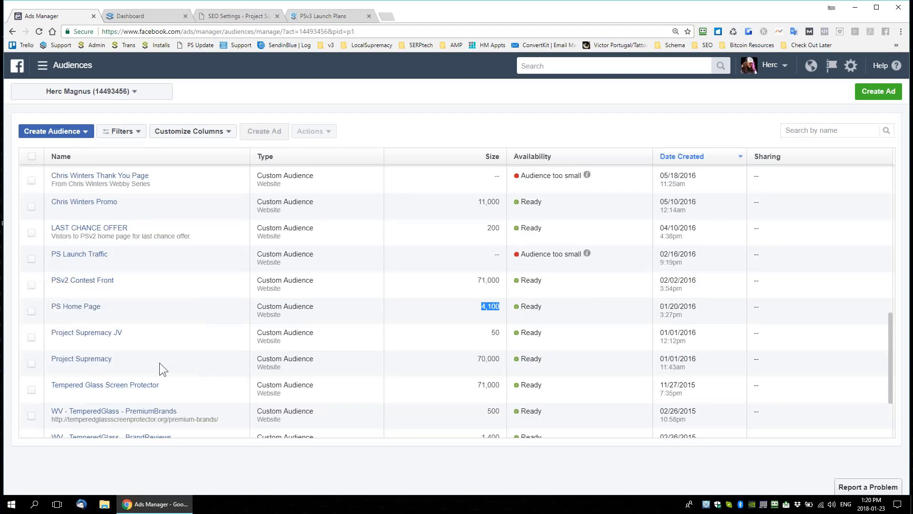
# Highlight and compare the audience sizes of Project Supremacy and PSv2 Contest Front
pyautogui.click(136, 361)
pyautogui.moveTo(475, 356); pyautogui.dragTo(500, 358)
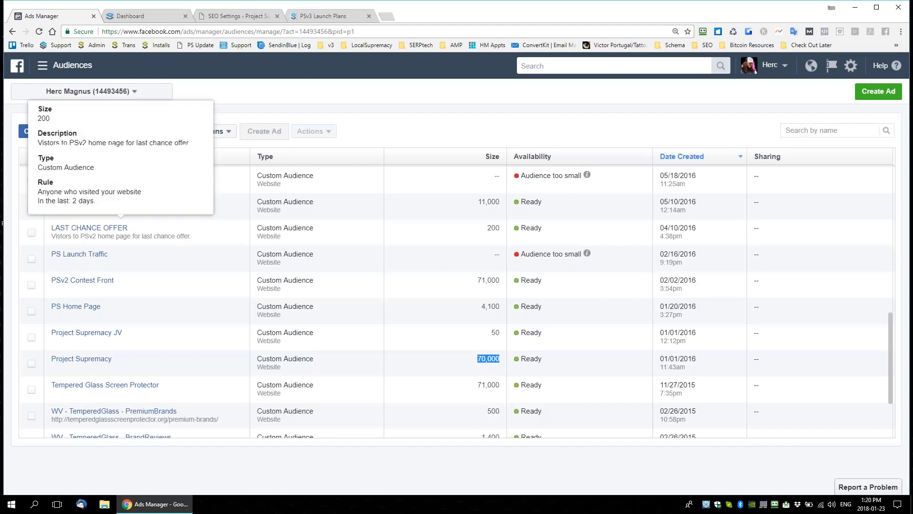
pyautogui.moveTo(67, 285)
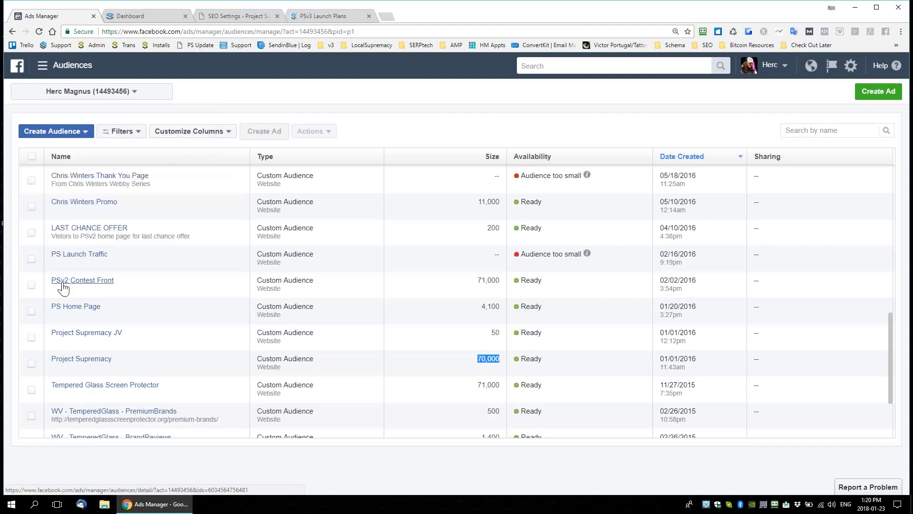
pyautogui.moveTo(478, 287); pyautogui.dragTo(489, 286)
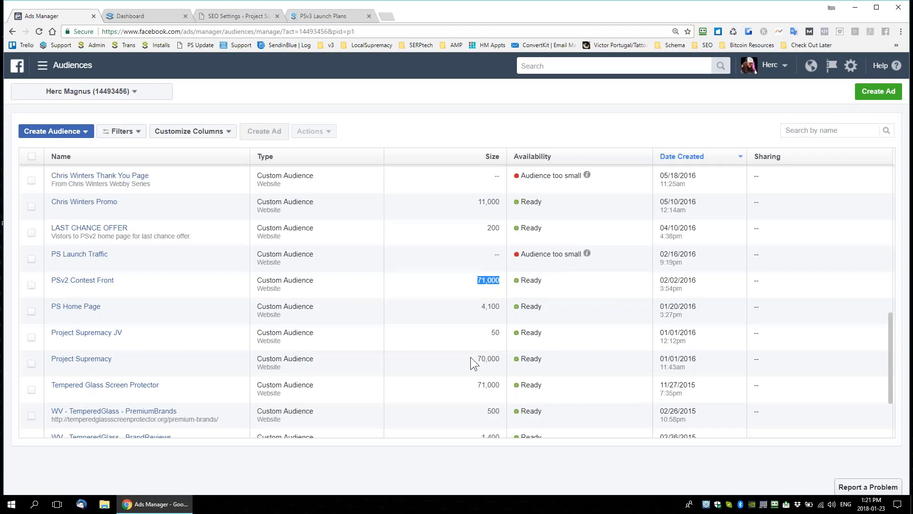
pyautogui.moveTo(471, 358); pyautogui.dragTo(499, 359)
pyautogui.click(158, 18)
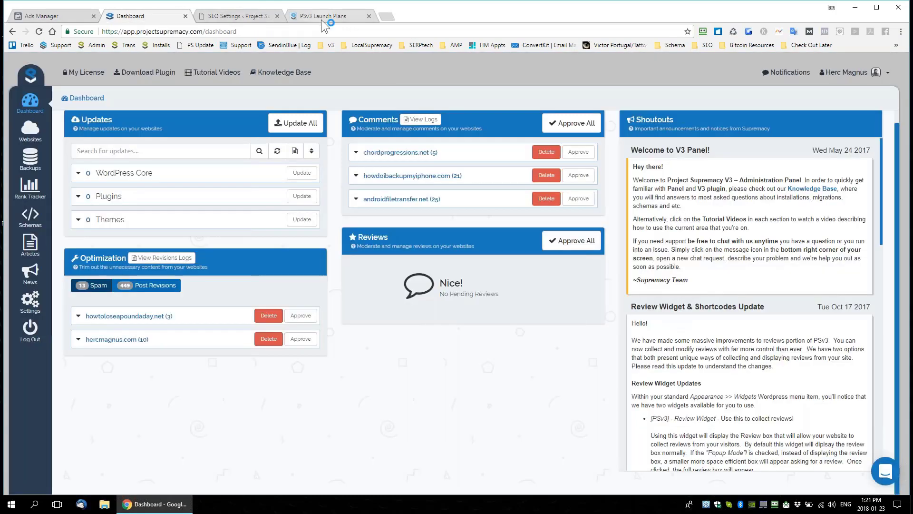
pyautogui.click(321, 19)
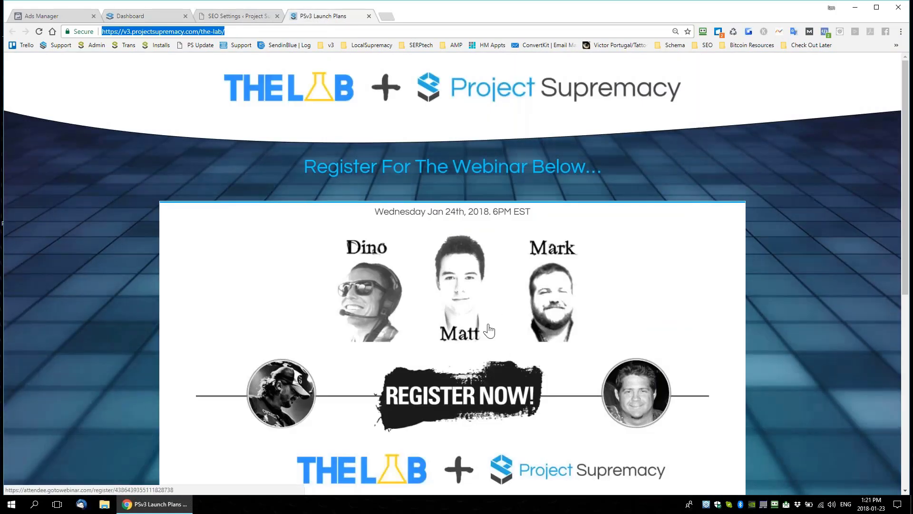
pyautogui.hotkey('ctrl', '2')
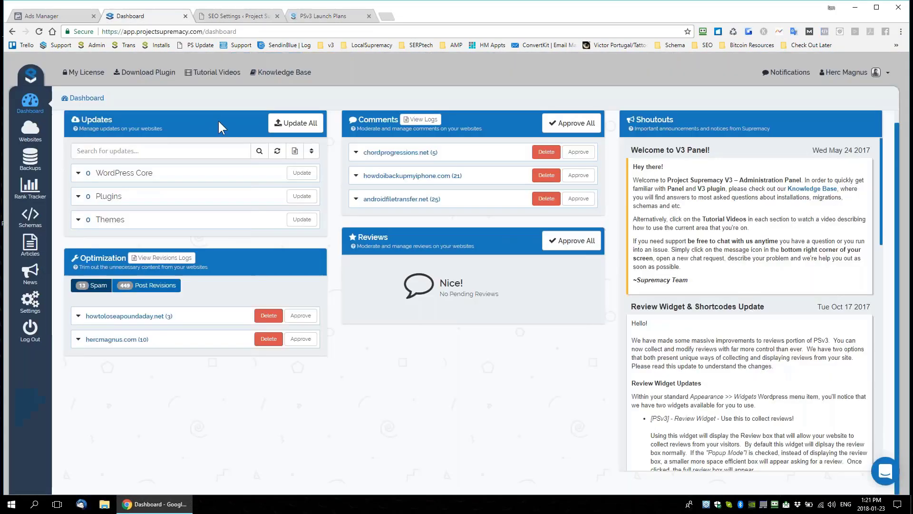
pyautogui.click(229, 18)
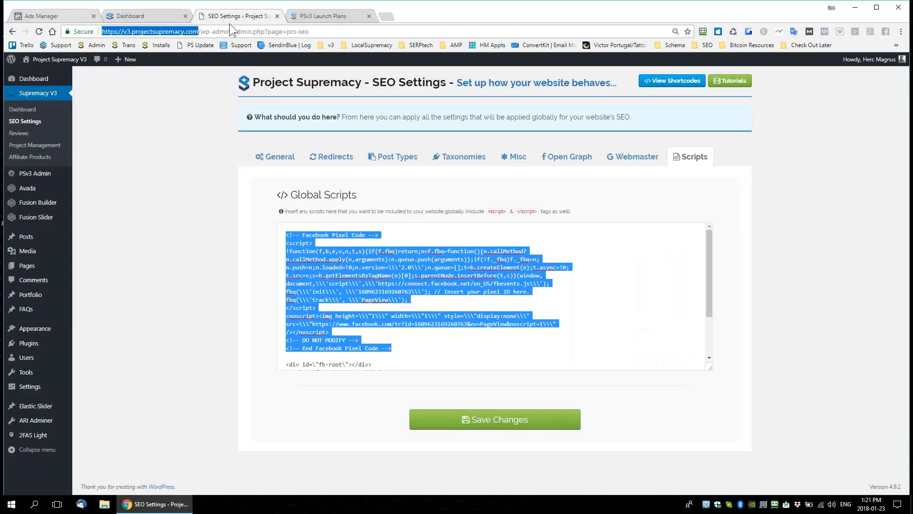
pyautogui.click(327, 19)
pyautogui.click(42, 18)
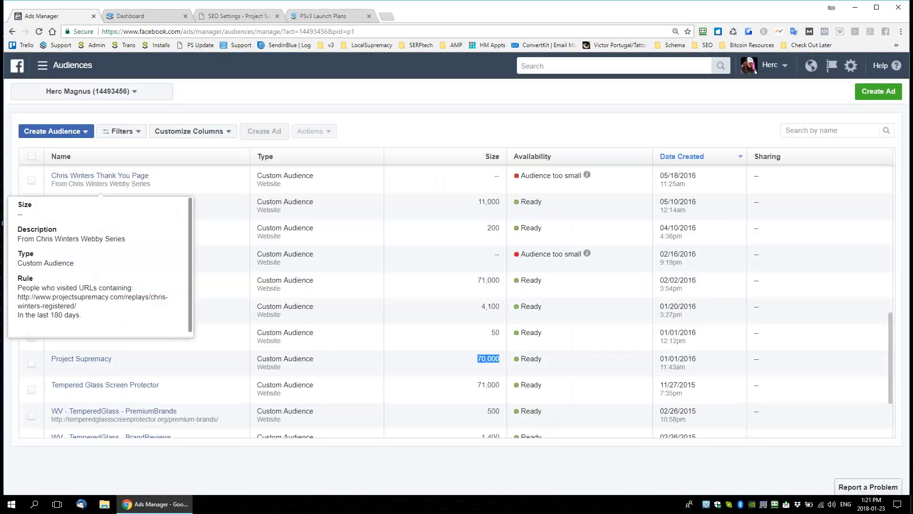
# Open the Project Supremacy Facebook page at facebook.com/projectsupremacy in a new browser tab
pyautogui.click(386, 15)
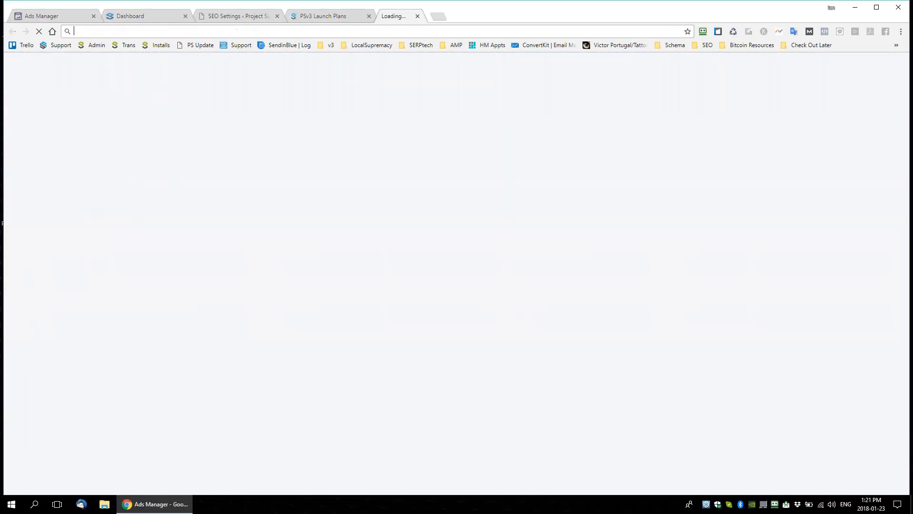
pyautogui.write('facebook.com')
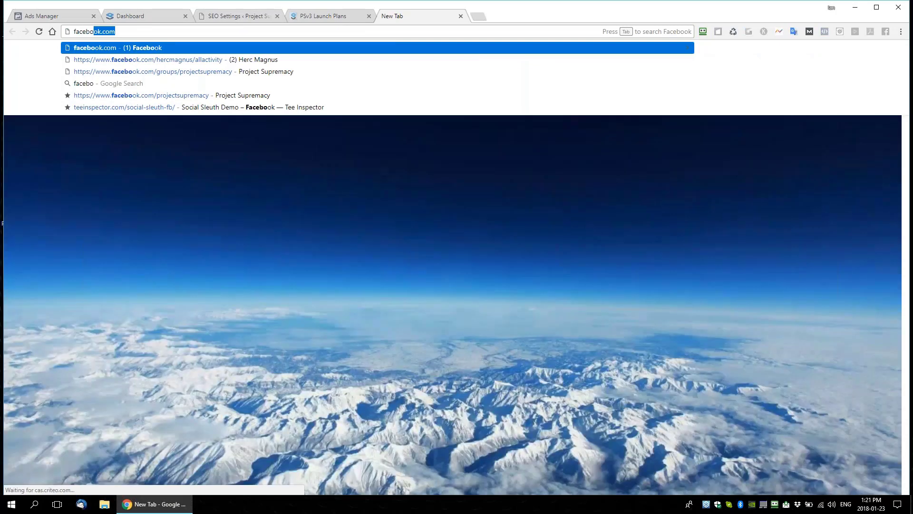
pyautogui.press('Return')
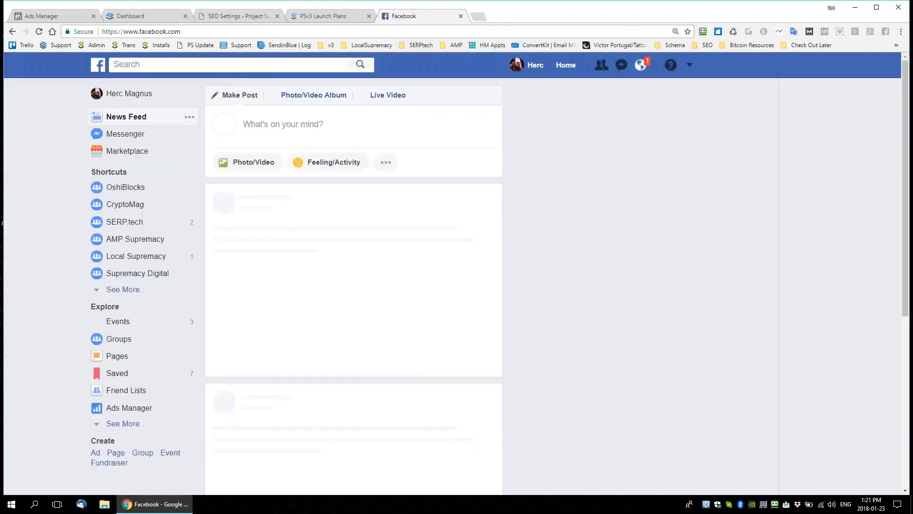
pyautogui.click(210, 34)
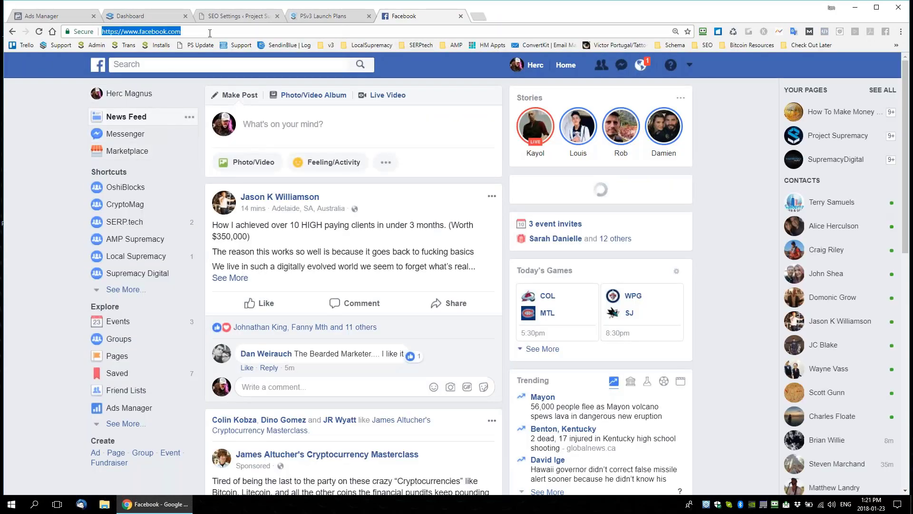
pyautogui.press('End')
pyautogui.write('/pr')
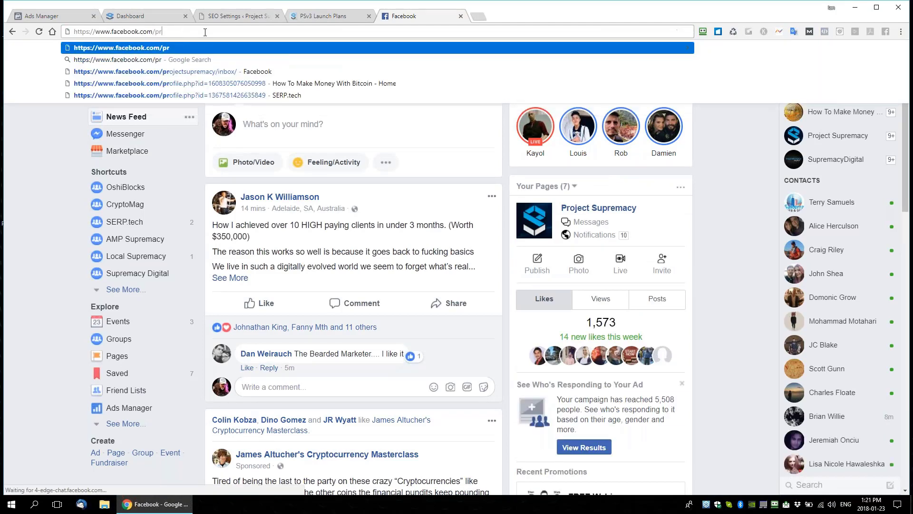
pyautogui.write('oject')
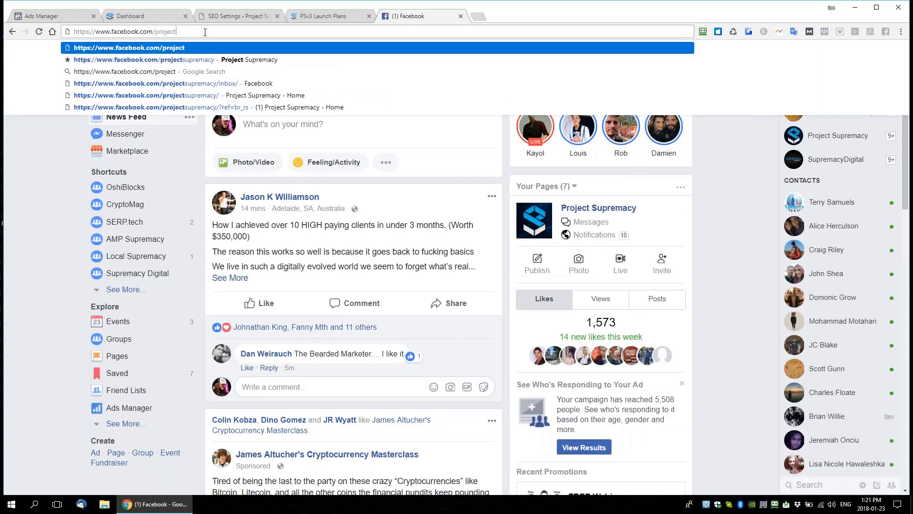
pyautogui.press('Return')
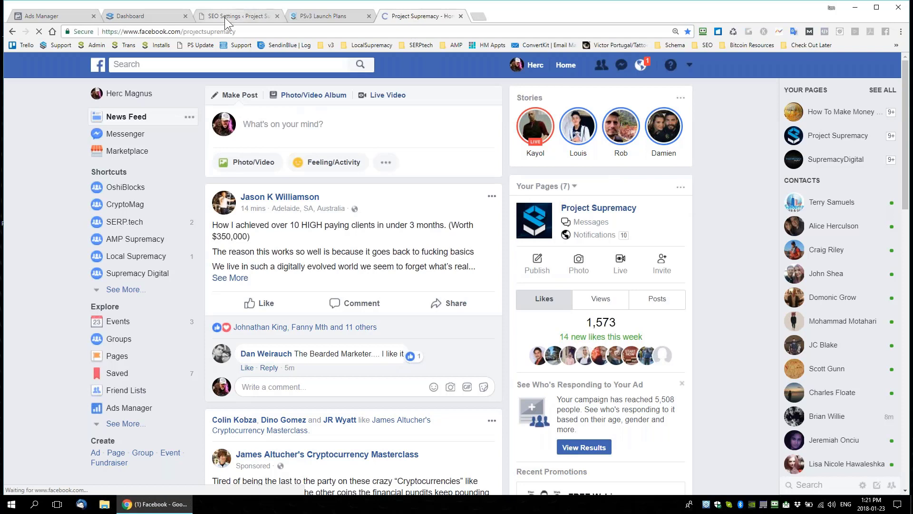
# Check the Project Supremacy audience size in Ads Manager again, then return to the Project Supremacy Facebook page
pyautogui.click(224, 17)
pyautogui.click(64, 16)
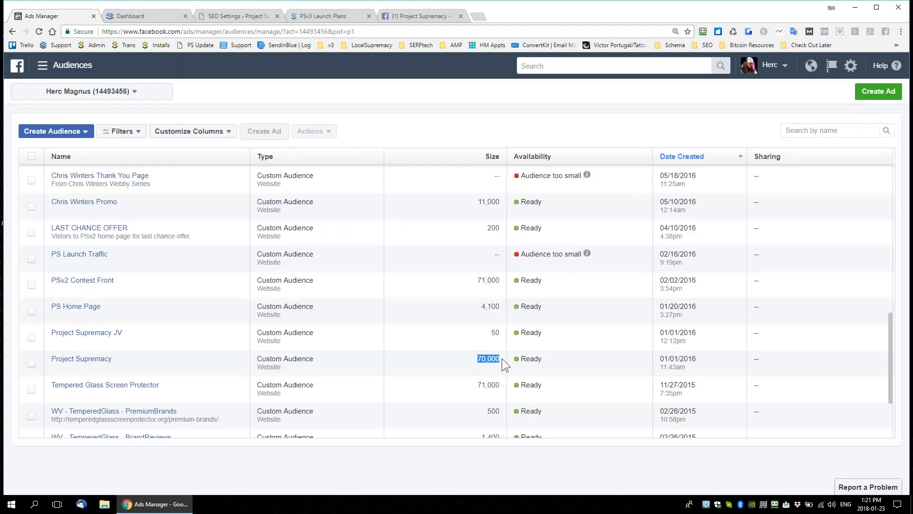
pyautogui.hotkey('ctrl', 'shift', 'Tab')
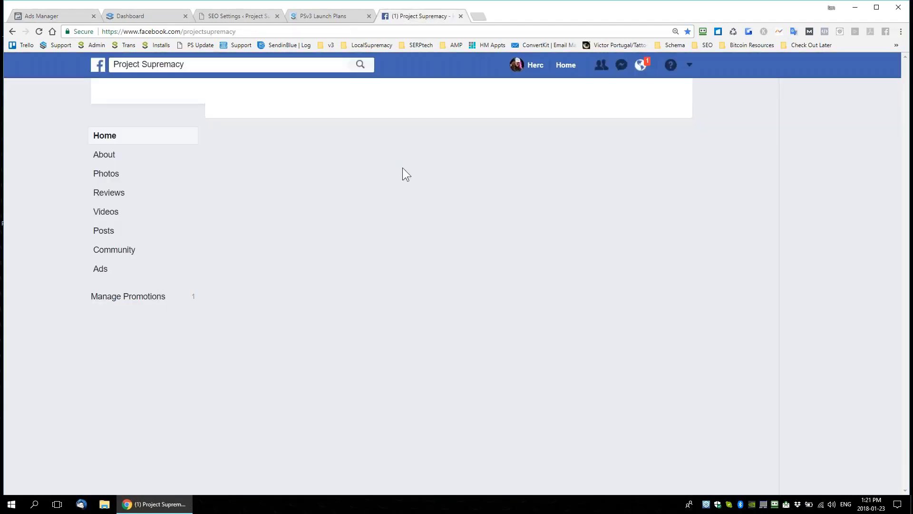
# Browse the page's posts from the Super Stacked Webby registration post to the one about managing 174 WordPress blogs
pyautogui.scroll(-8, 498, 279)
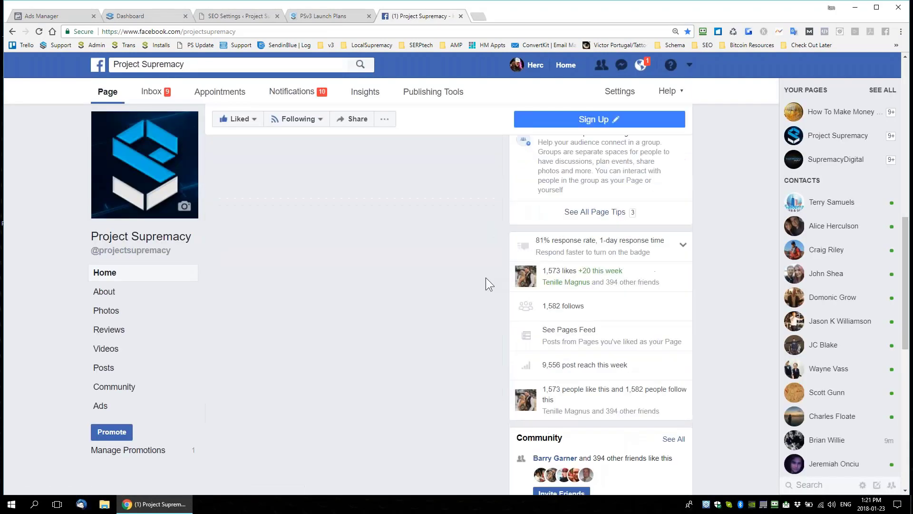
pyautogui.scroll(-5, 453, 300)
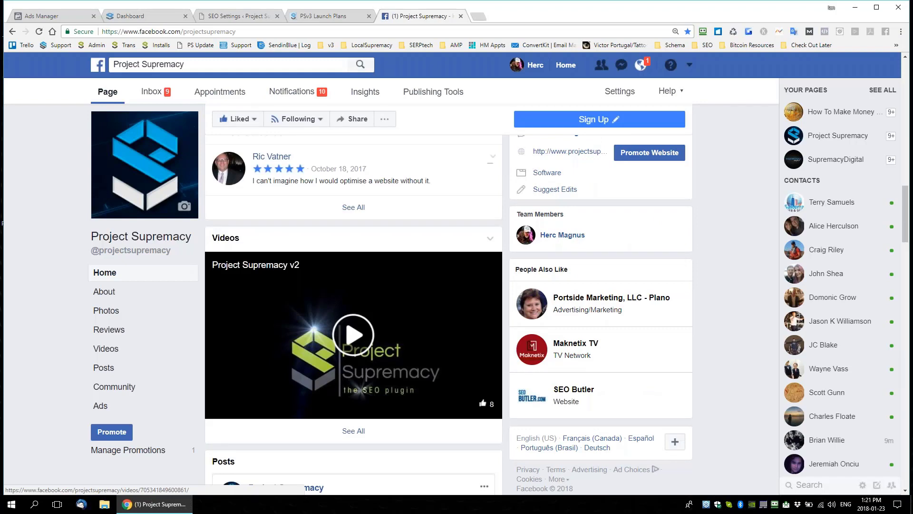
pyautogui.scroll(-6, 353, 333)
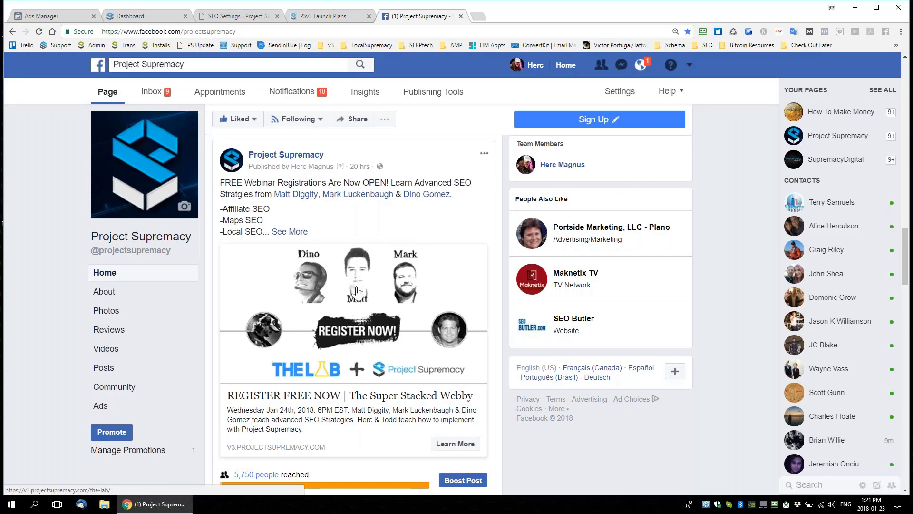
pyautogui.scroll(-1, 358, 292)
pyautogui.scroll(-5, 358, 291)
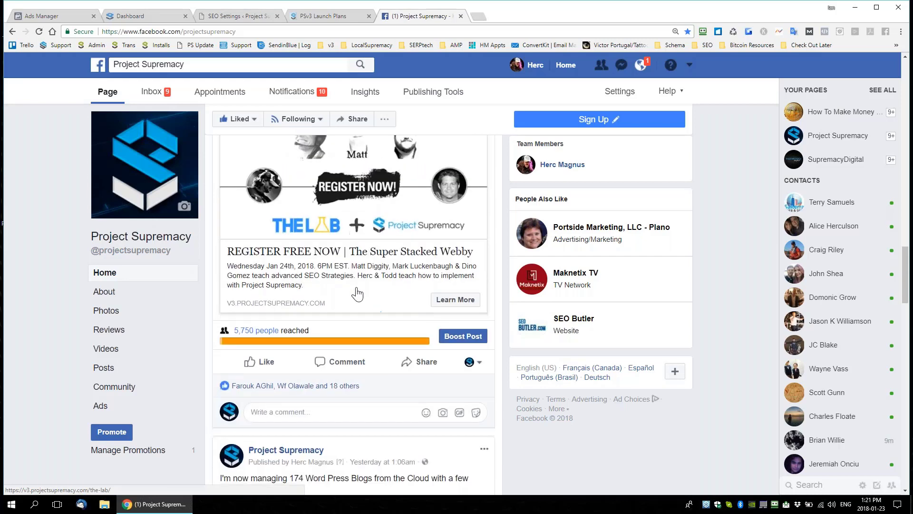
pyautogui.scroll(-3, 363, 299)
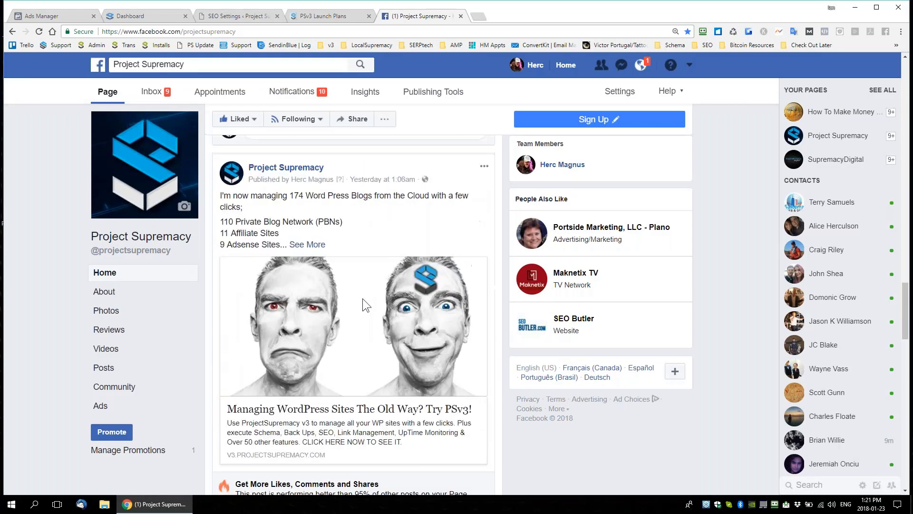
# Expand the full text of the 174 WordPress blogs post and read through its feature list
pyautogui.click(291, 241)
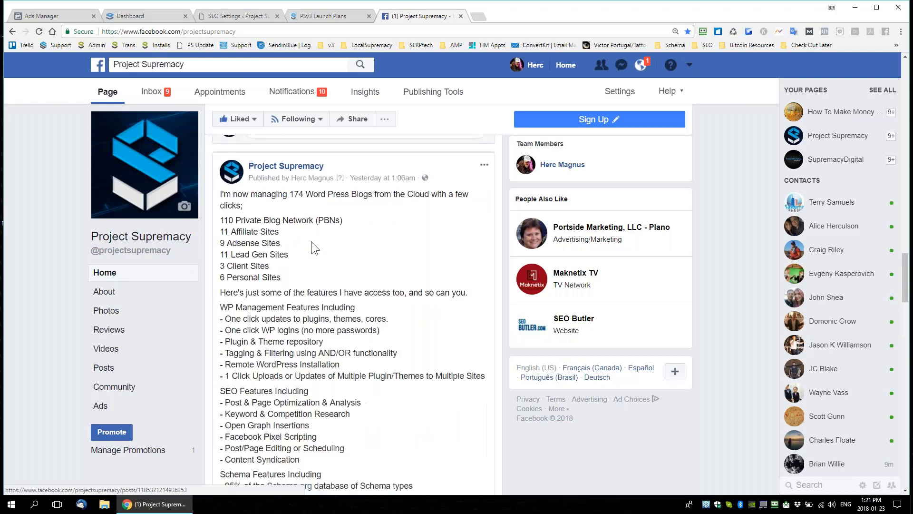
pyautogui.scroll(-2, 362, 228)
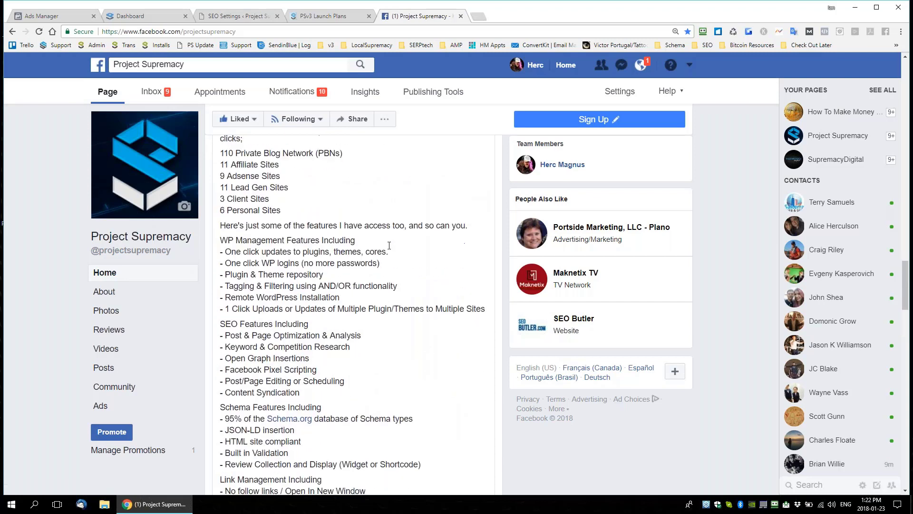
pyautogui.scroll(2, 300, 189)
pyautogui.scroll(-10, 393, 276)
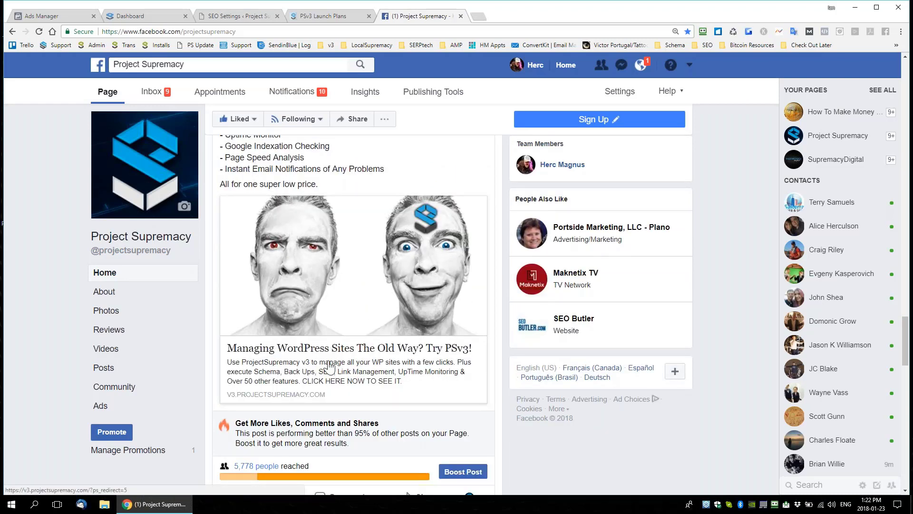
# Examine the organic and paid reach, reactions and comments on the WordPress blogs post
pyautogui.scroll(-3, 309, 354)
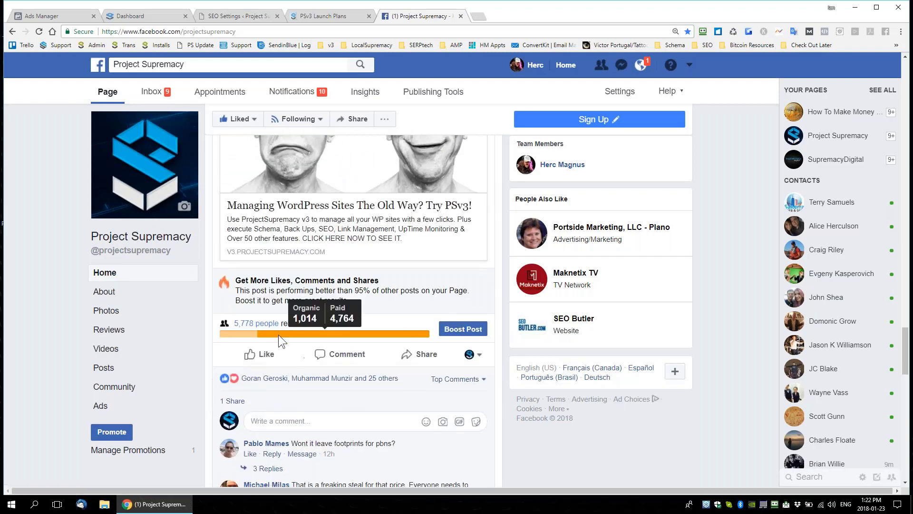
pyautogui.moveTo(327, 379)
pyautogui.scroll(-2, 378, 384)
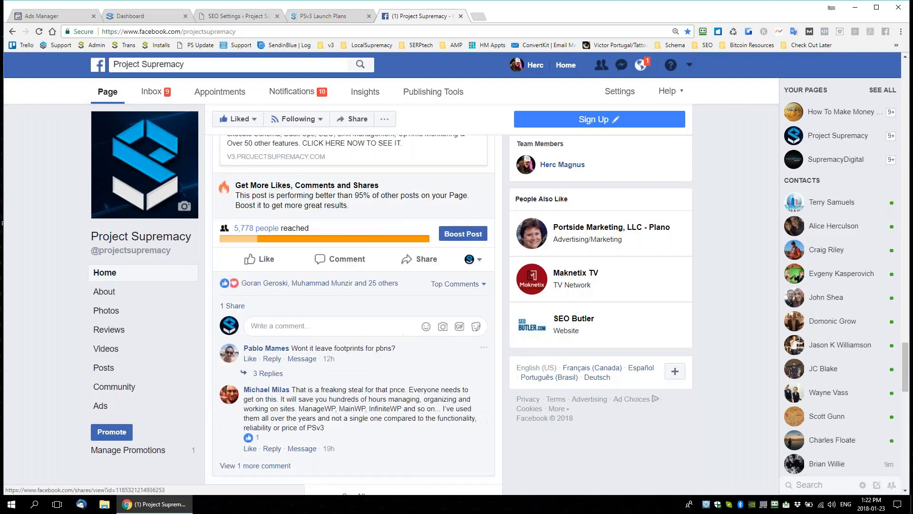
pyautogui.scroll(4, 373, 405)
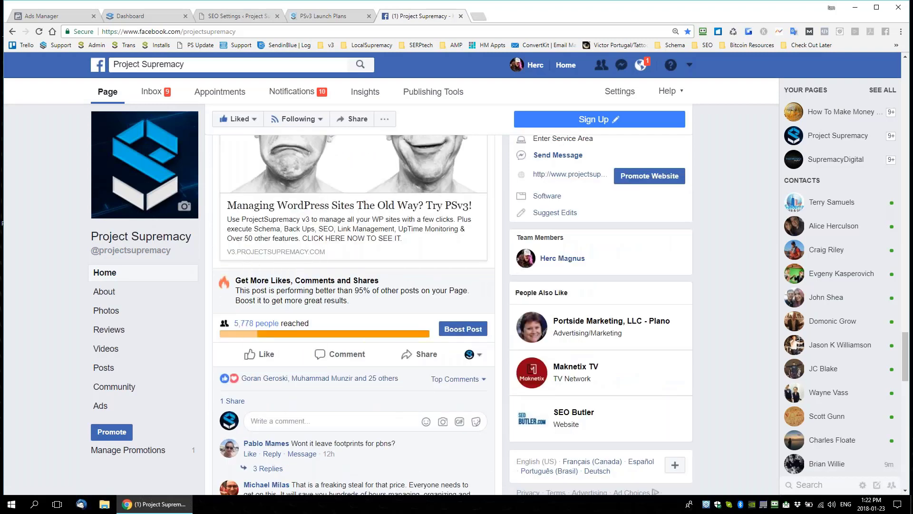
pyautogui.scroll(1, 373, 404)
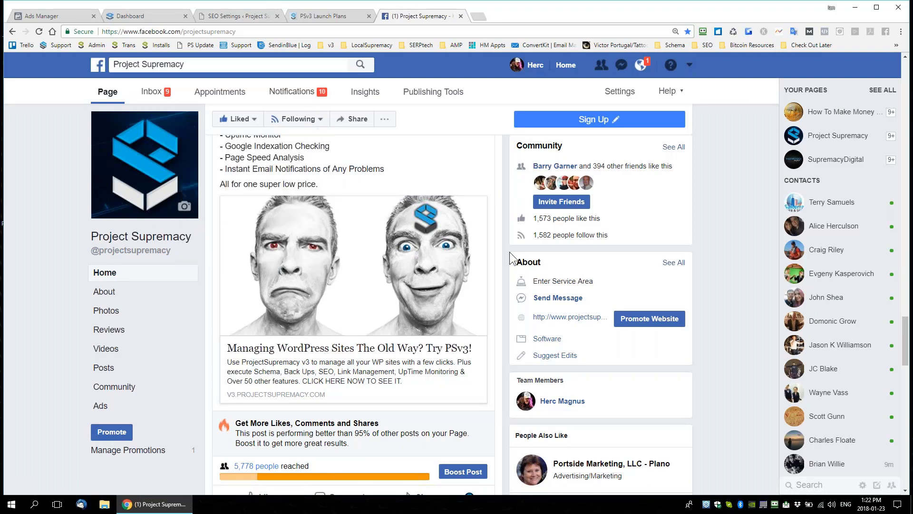
# Go back over the start of the WordPress blogs post and up to the free webinar registration post
pyautogui.scroll(14, 509, 252)
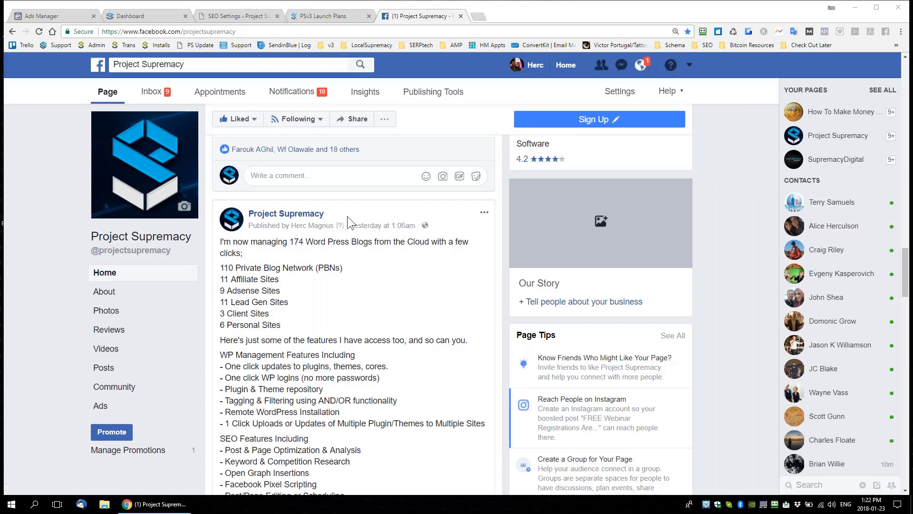
pyautogui.scroll(4, 406, 322)
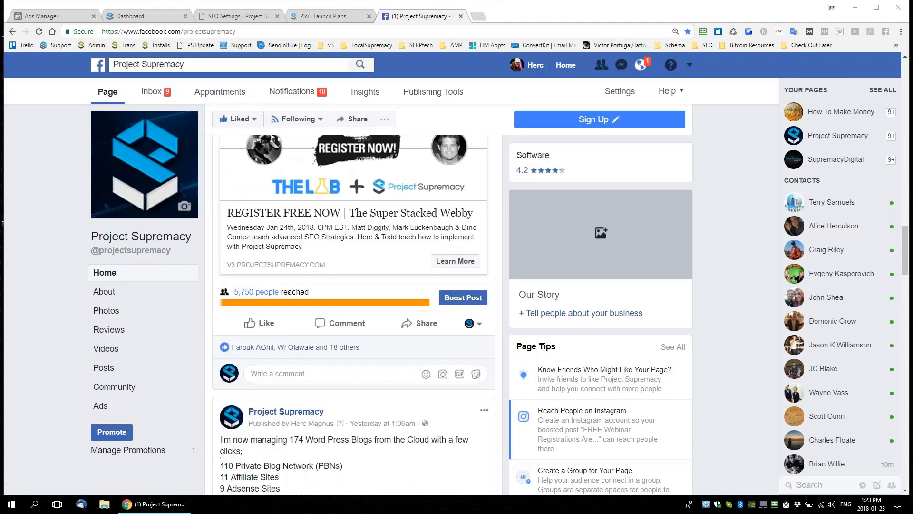
pyautogui.scroll(-3, 383, 305)
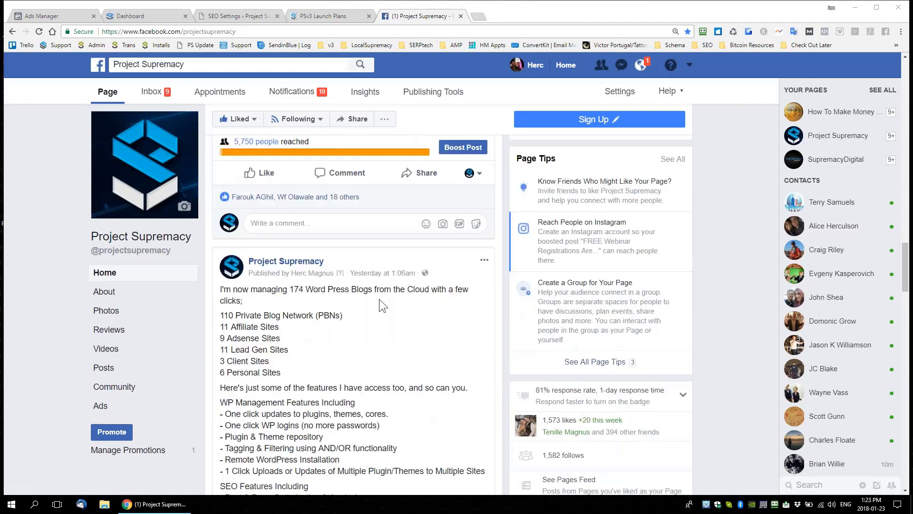
pyautogui.scroll(-1, 380, 304)
pyautogui.scroll(3, 381, 336)
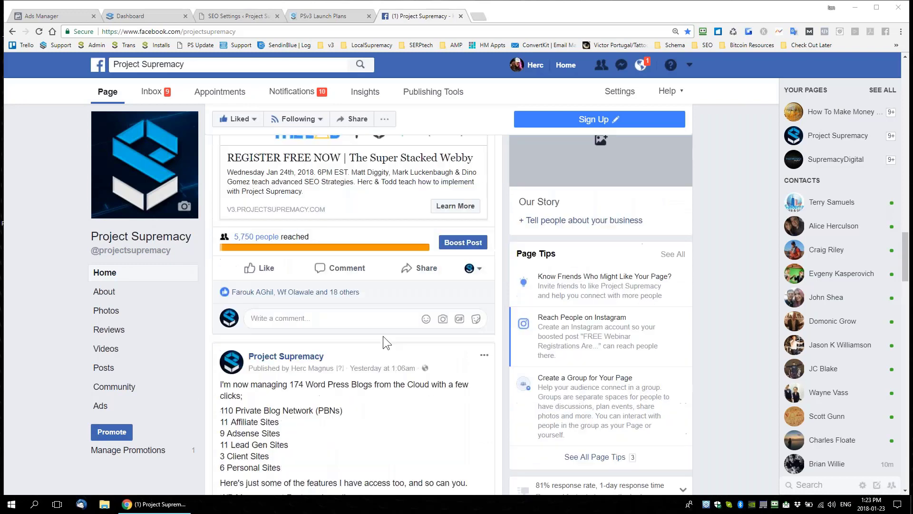
pyautogui.scroll(6, 383, 336)
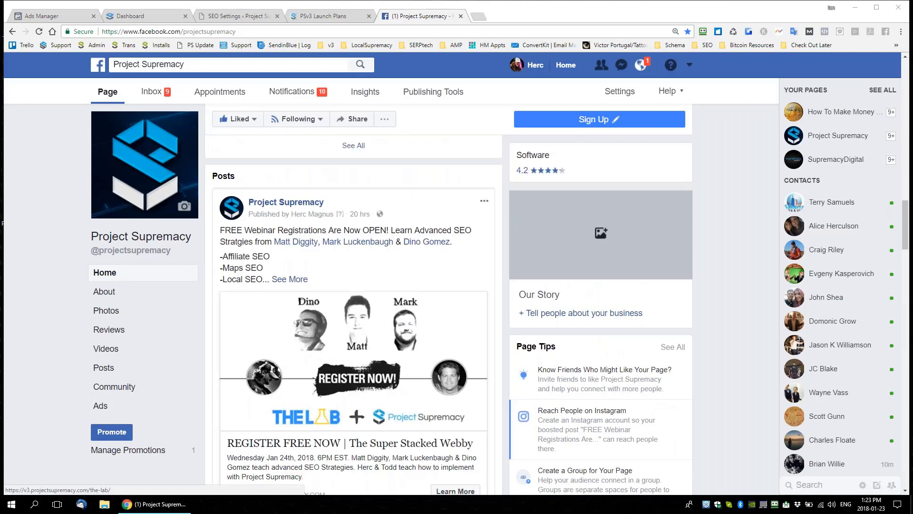
# Examine the webinar post's reach, boost option and artwork, then return to the beginning of the Facebook page
pyautogui.scroll(-5, 465, 299)
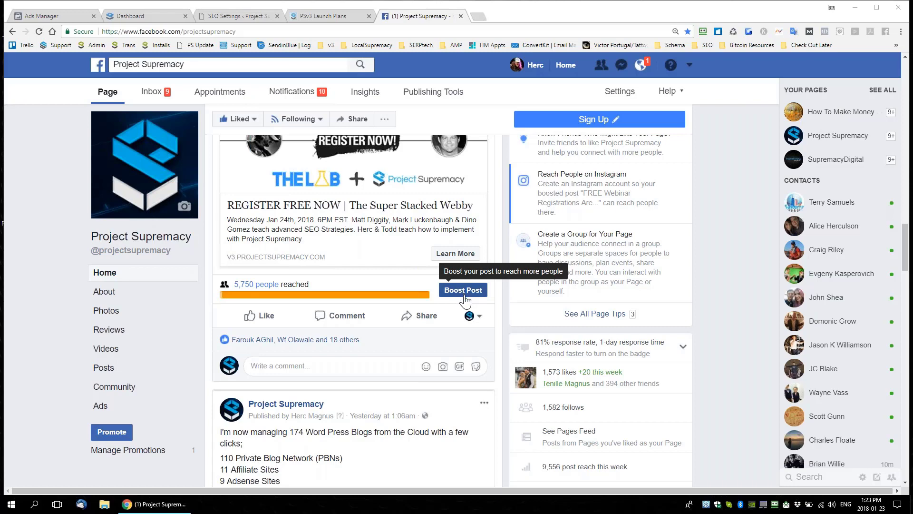
pyautogui.scroll(2, 428, 295)
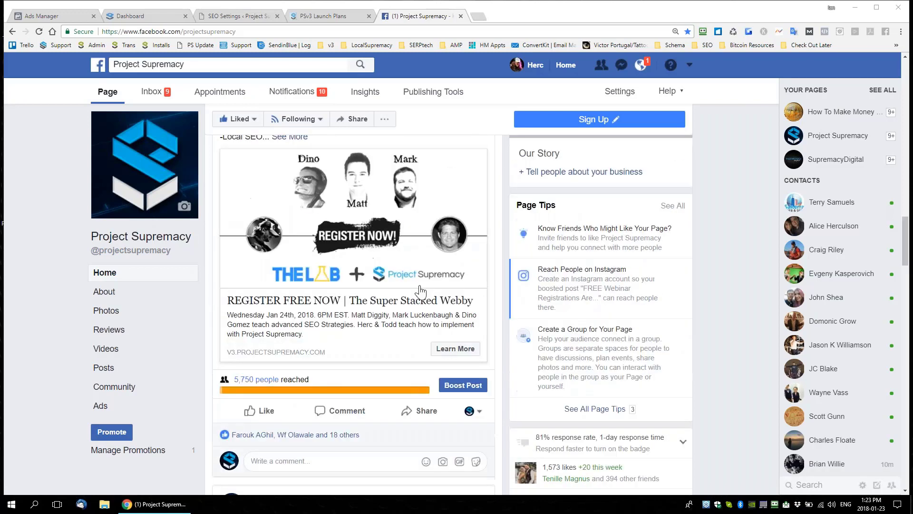
pyautogui.scroll(1, 419, 295)
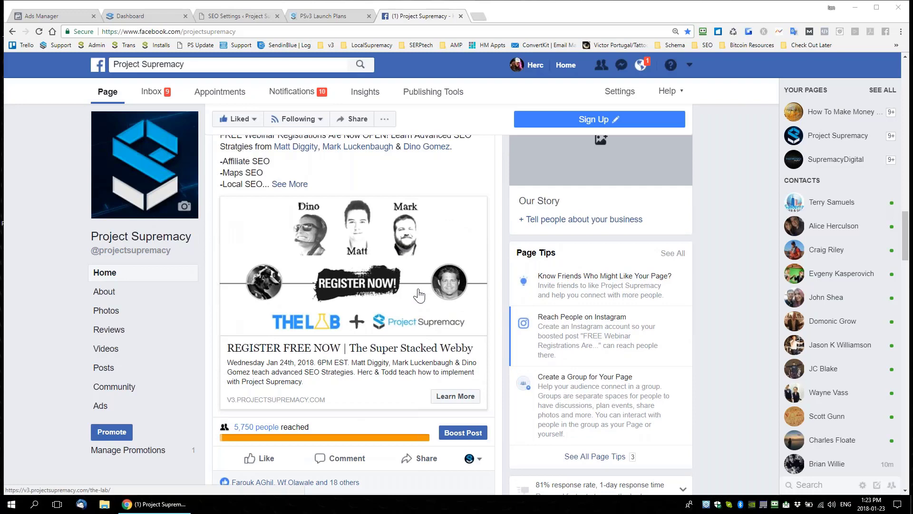
pyautogui.scroll(1, 418, 295)
pyautogui.scroll(-1, 415, 296)
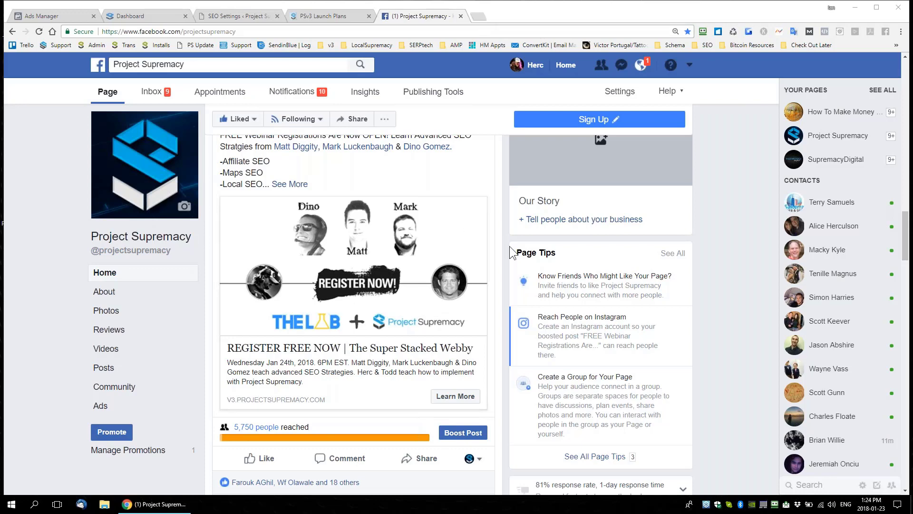
pyautogui.scroll(15, 505, 245)
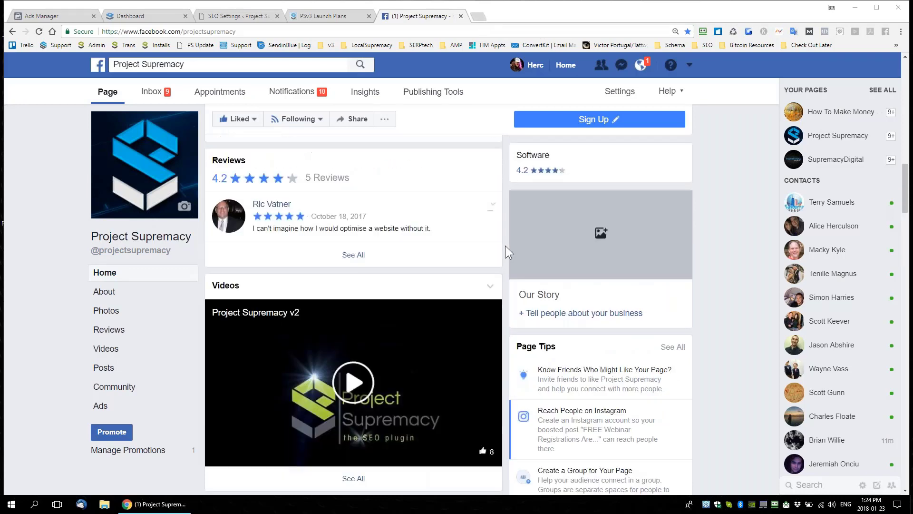
pyautogui.scroll(12, 506, 245)
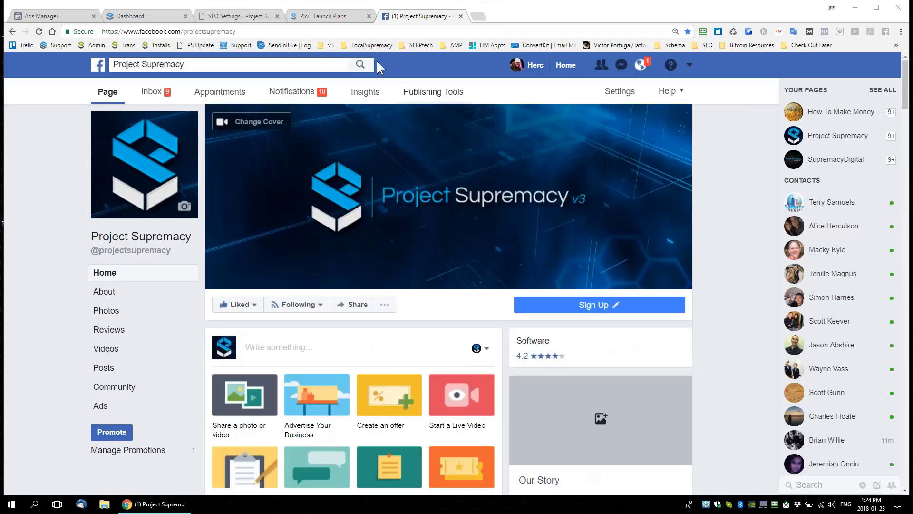
# Return to the SEO Settings global scripts and highlight the entire Facebook Pixel code block, then clear the selection
pyautogui.click(259, 16)
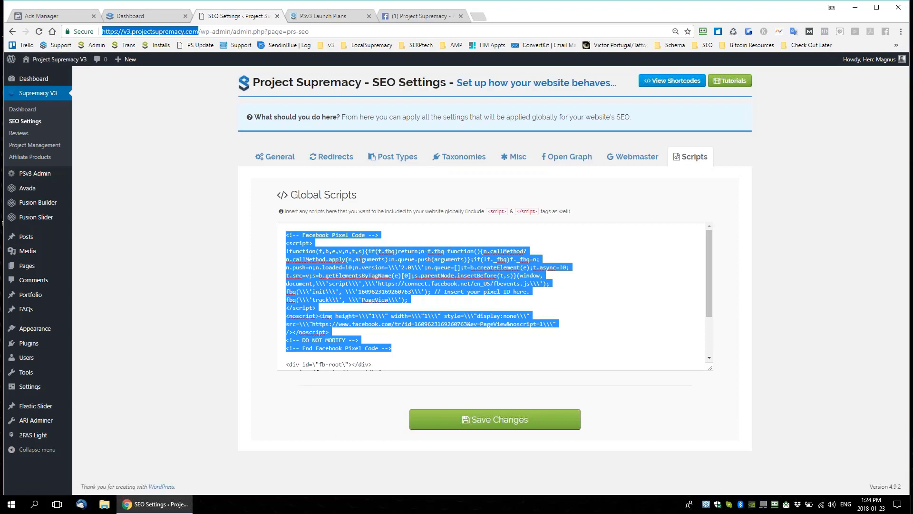
pyautogui.click(353, 243)
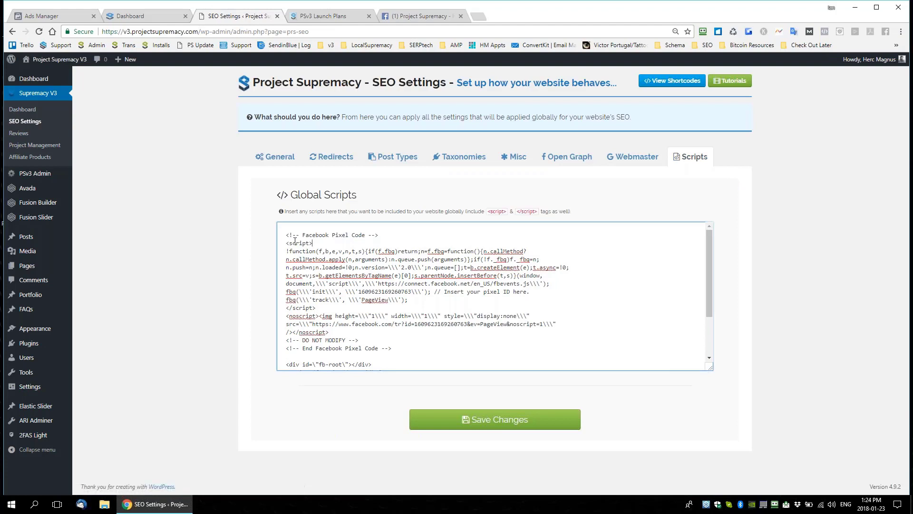
pyautogui.moveTo(285, 235); pyautogui.dragTo(418, 347)
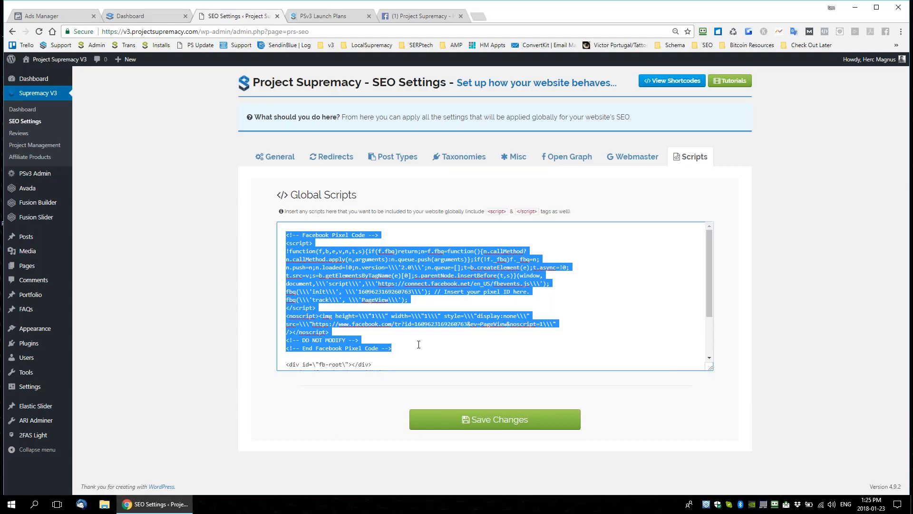
pyautogui.click(418, 344)
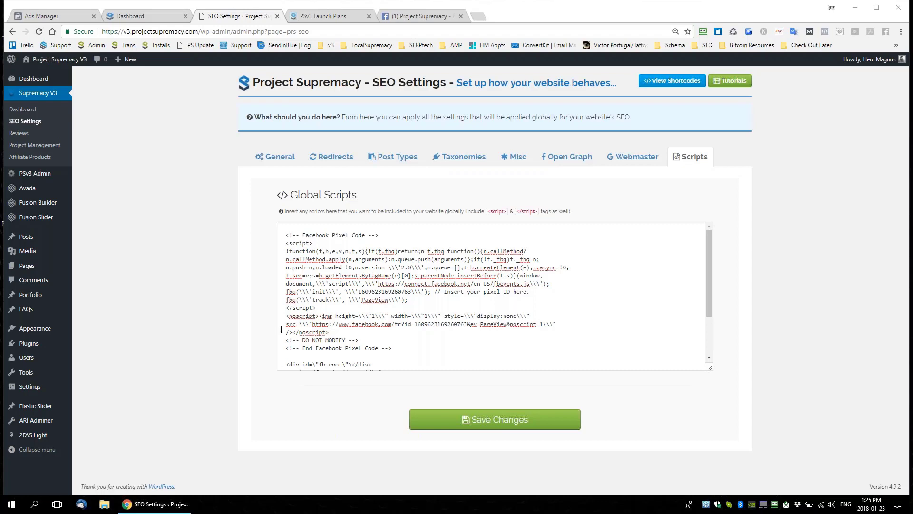
# Close the Project Supremacy Facebook page and the lab webinar page, then switch to the Project Supremacy dashboard
pyautogui.click(412, 16)
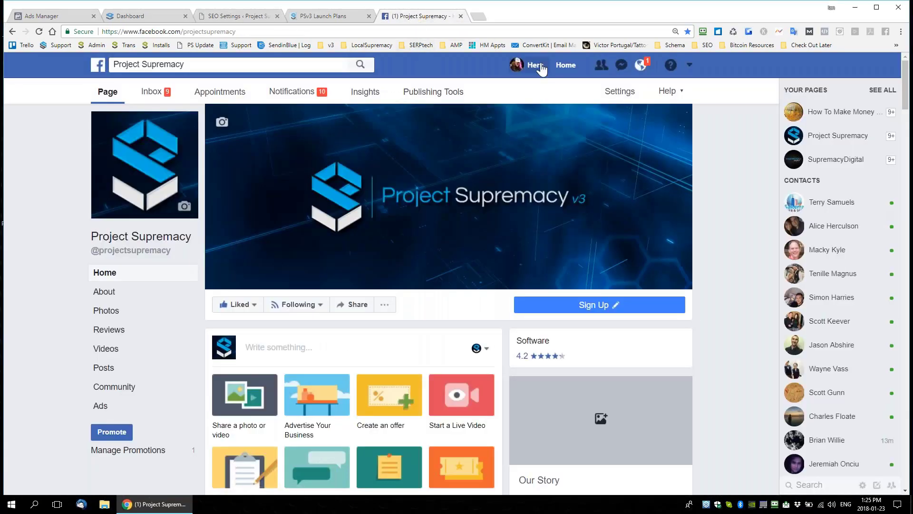
pyautogui.moveTo(496, 109)
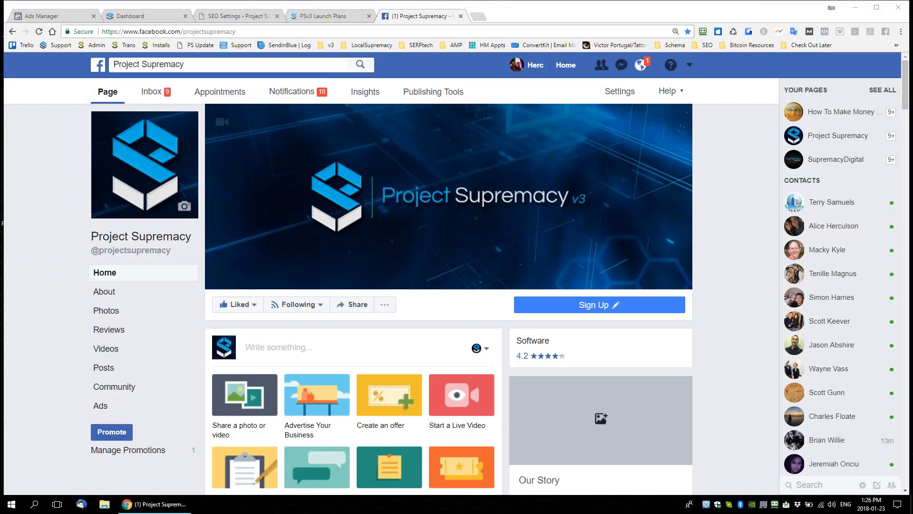
pyautogui.click(460, 16)
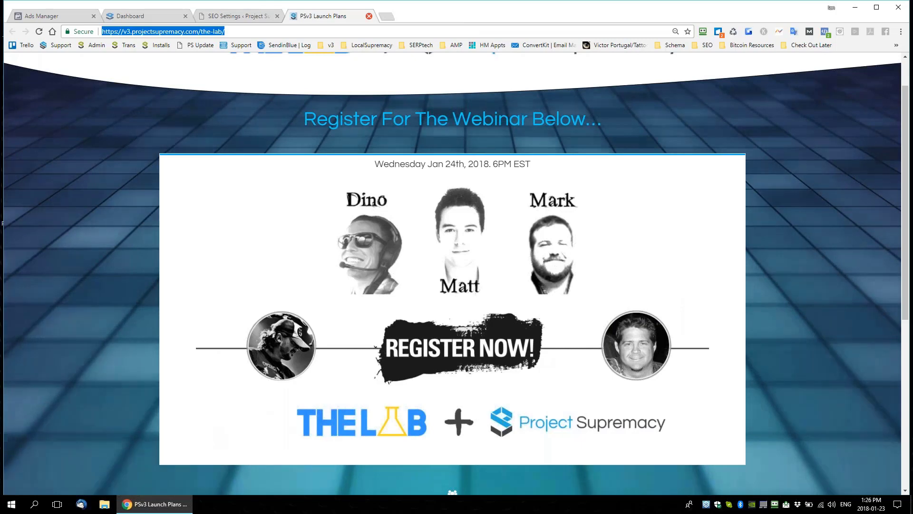
pyautogui.click(369, 16)
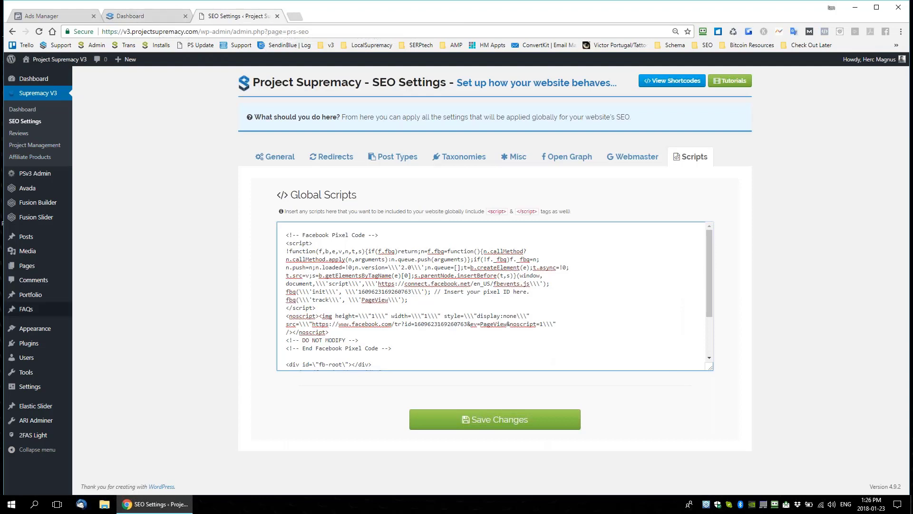
pyautogui.click(392, 349)
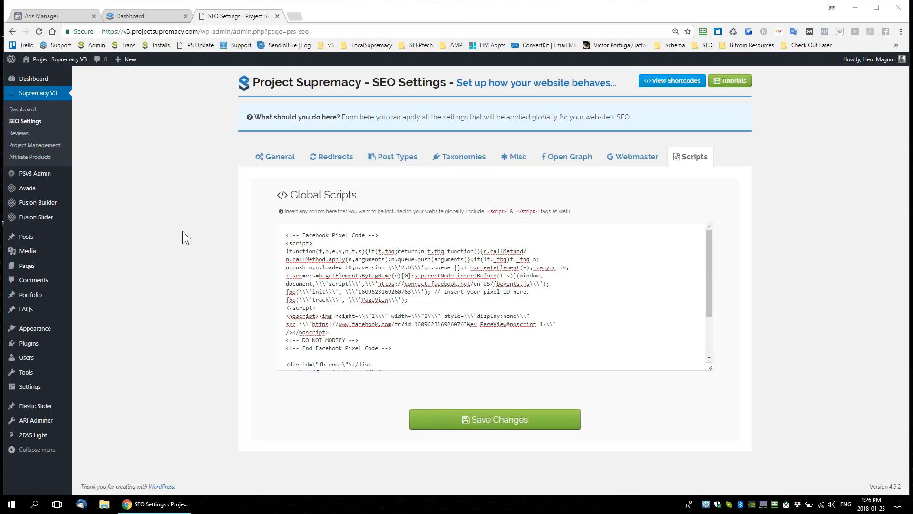
pyautogui.hotkey('ctrl', 'shift', 'Tab')
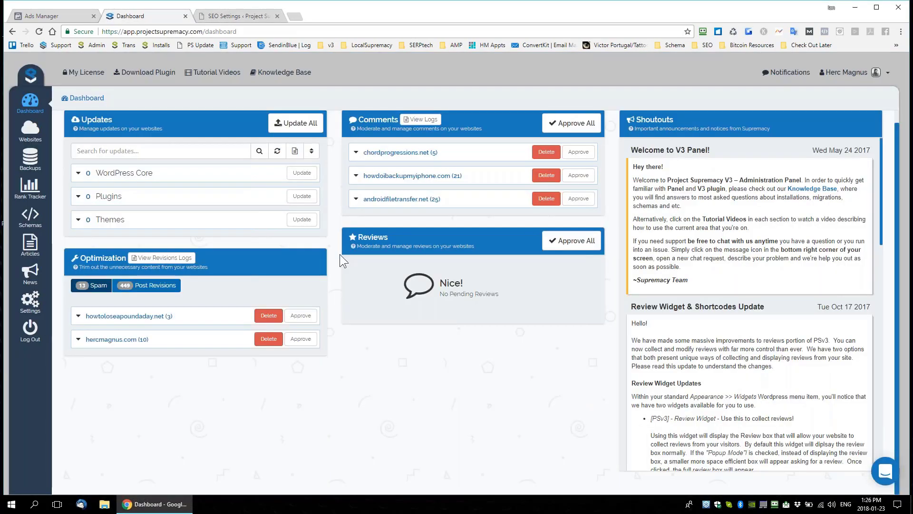
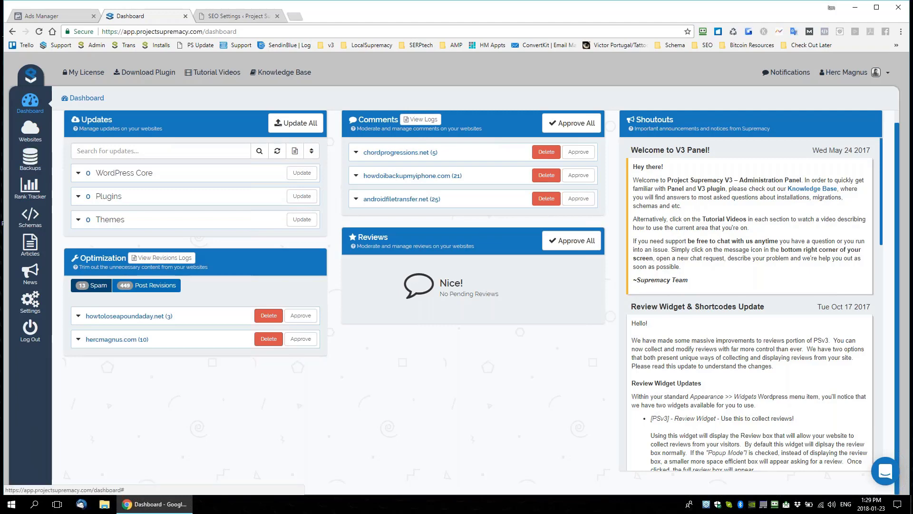
# Close the current dashboard page, switch to the other Project Supremacy account's window and open its Backup Settings
pyautogui.hotkey('ctrl', 'w')
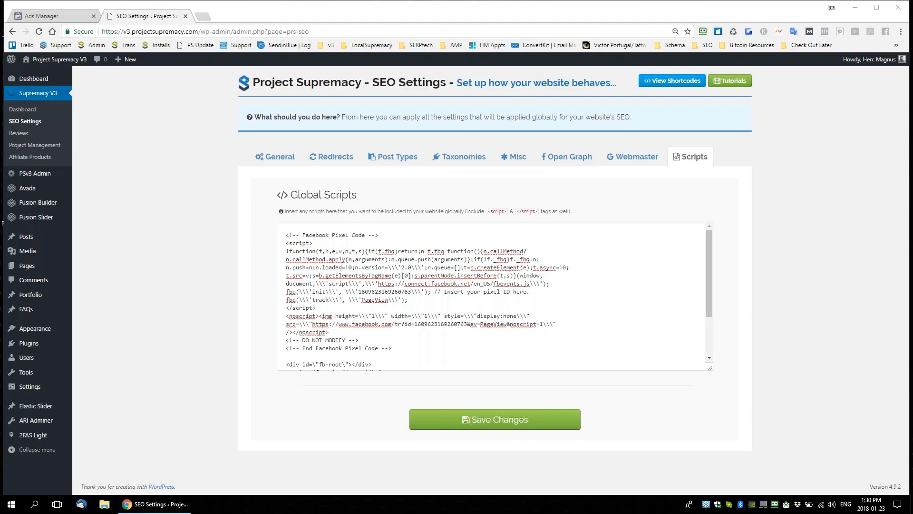
pyautogui.hotkey('alt', 'Tab')
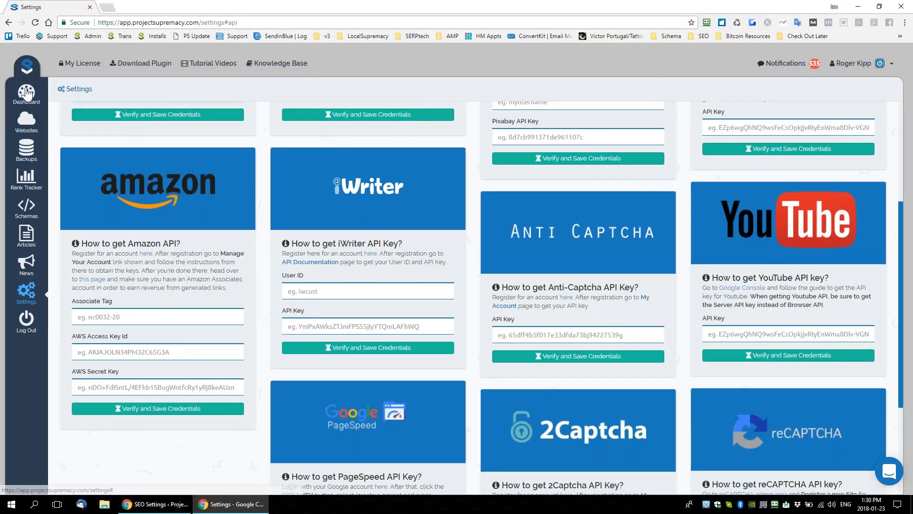
pyautogui.click(26, 92)
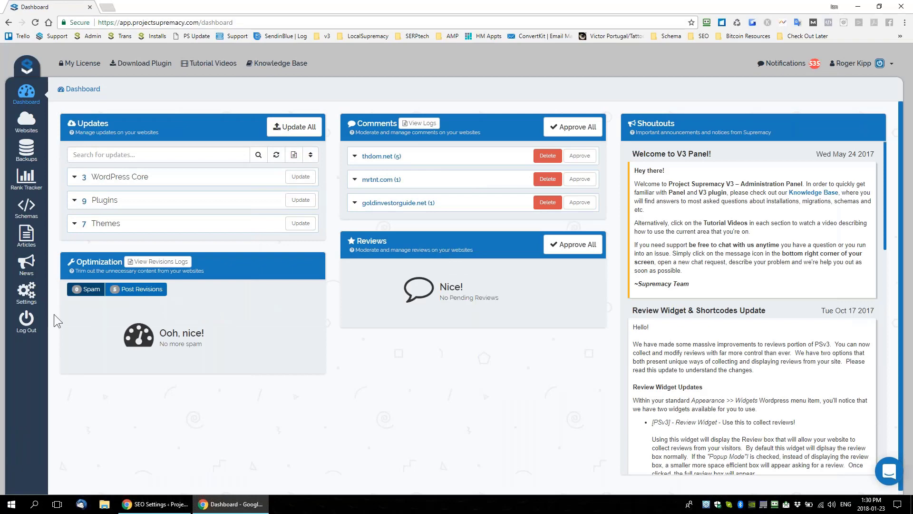
pyautogui.click(26, 291)
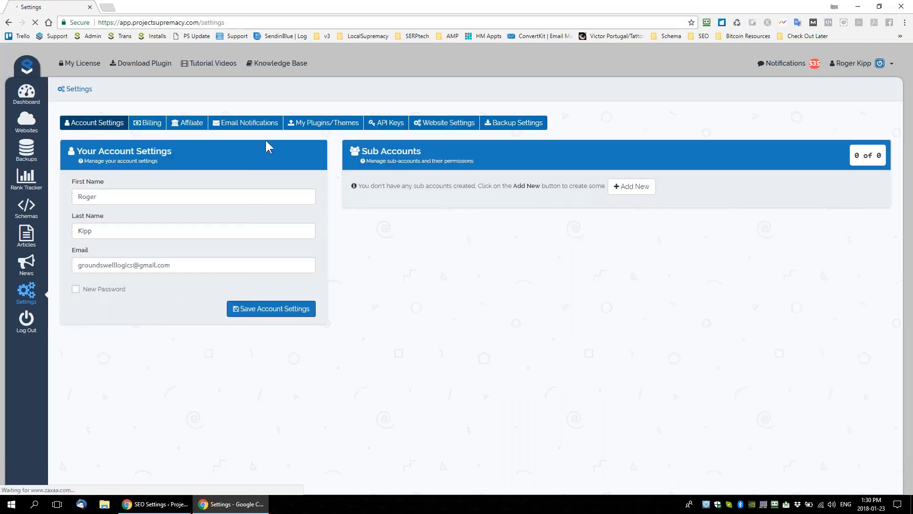
pyautogui.click(514, 123)
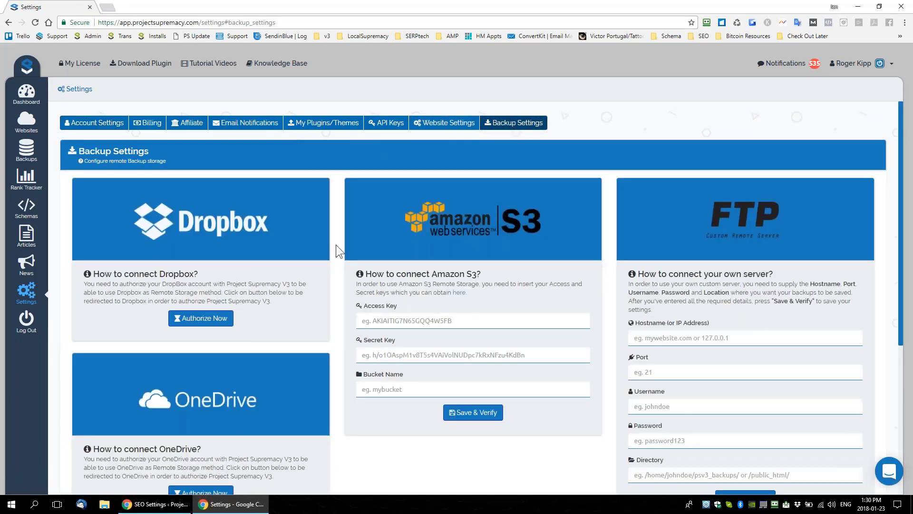
# Examine the remote backup storage options: Dropbox, OneDrive, Google Drive, Amazon S3 and FTP
pyautogui.scroll(-1, 346, 270)
pyautogui.scroll(-4, 398, 344)
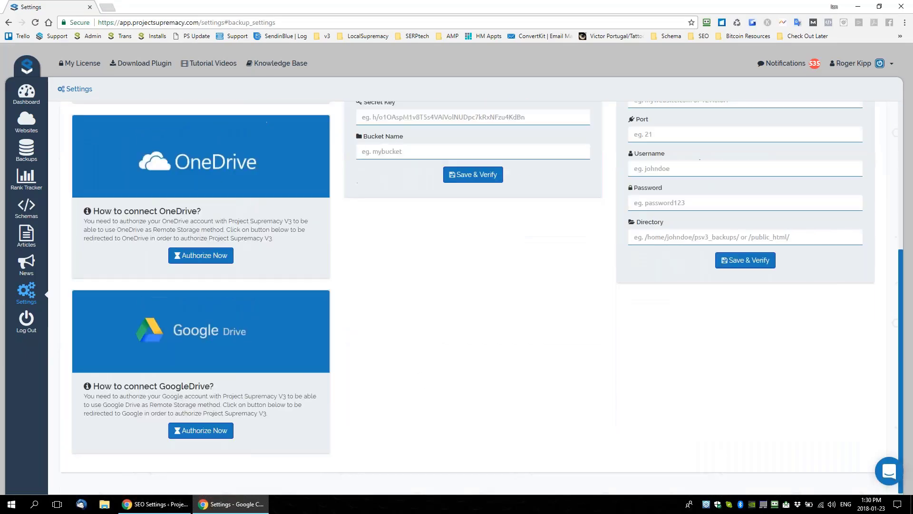
pyautogui.scroll(4, 455, 389)
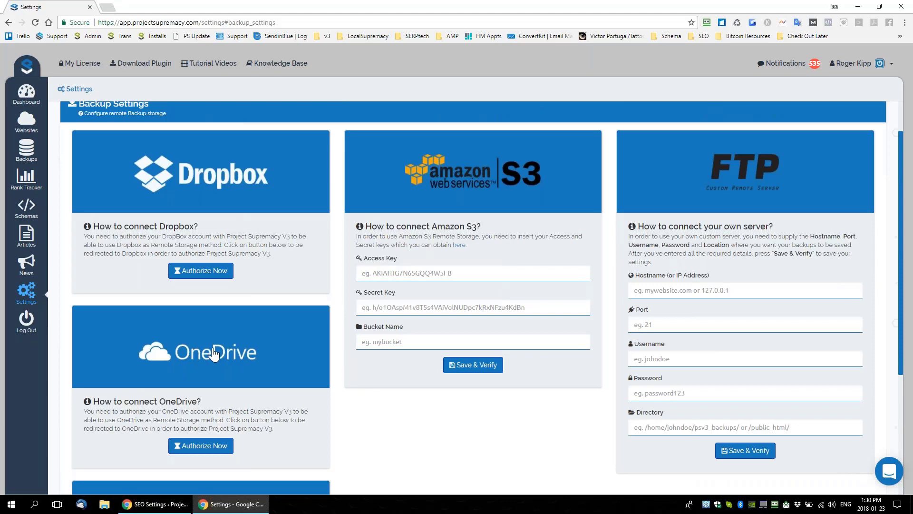
pyautogui.scroll(-2, 240, 321)
pyautogui.scroll(-2, 241, 321)
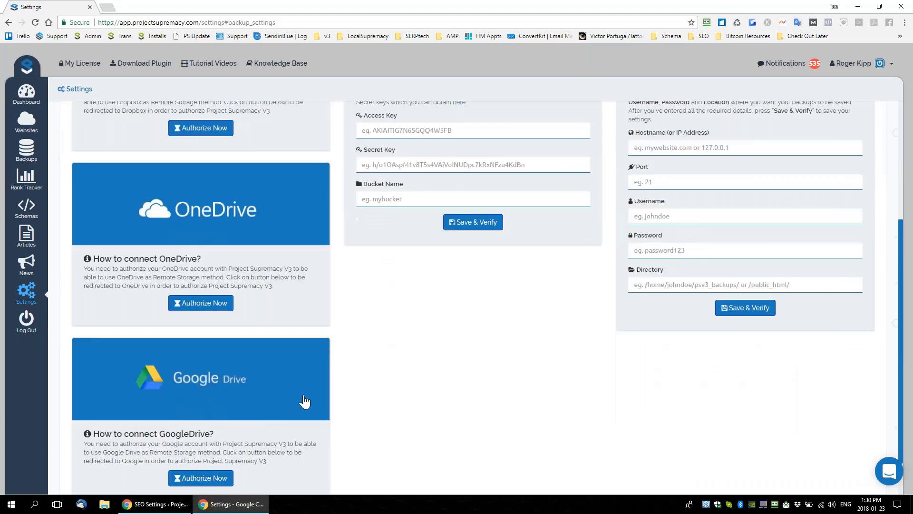
pyautogui.scroll(1, 477, 420)
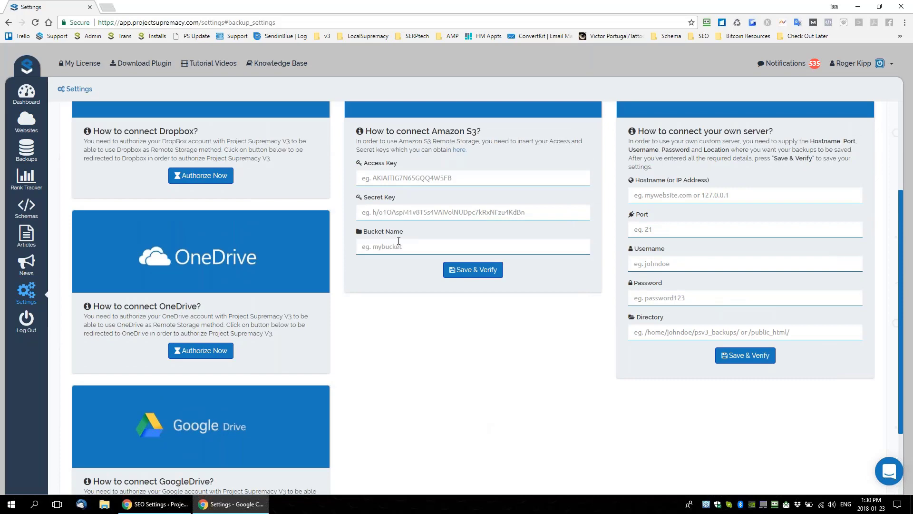
pyautogui.scroll(1, 279, 223)
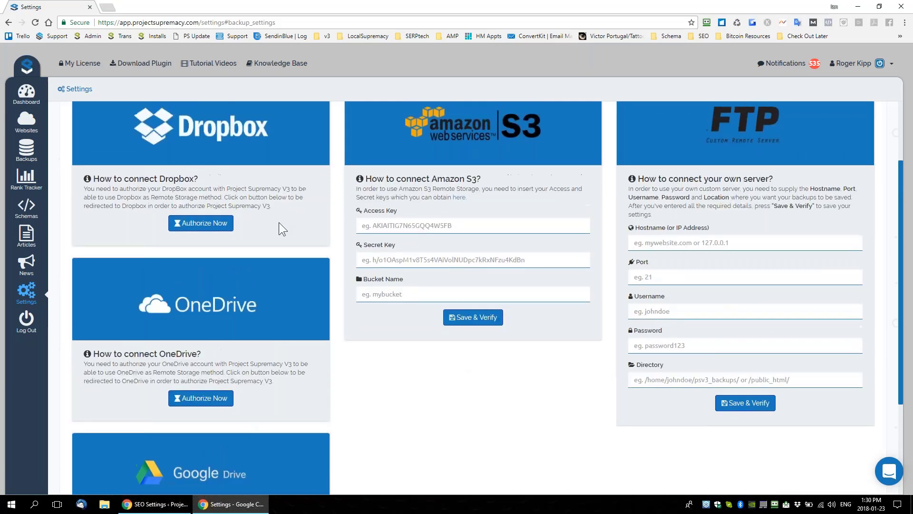
pyautogui.scroll(-3, 218, 326)
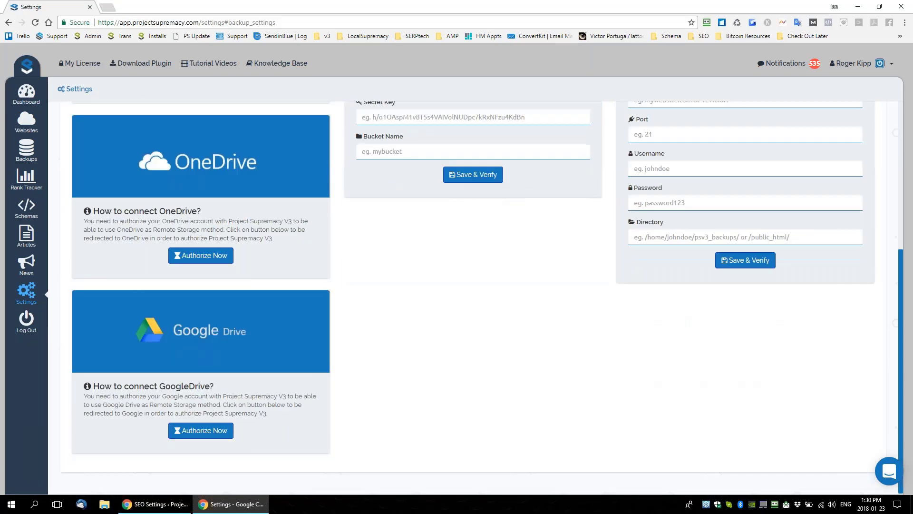
pyautogui.scroll(3, 210, 285)
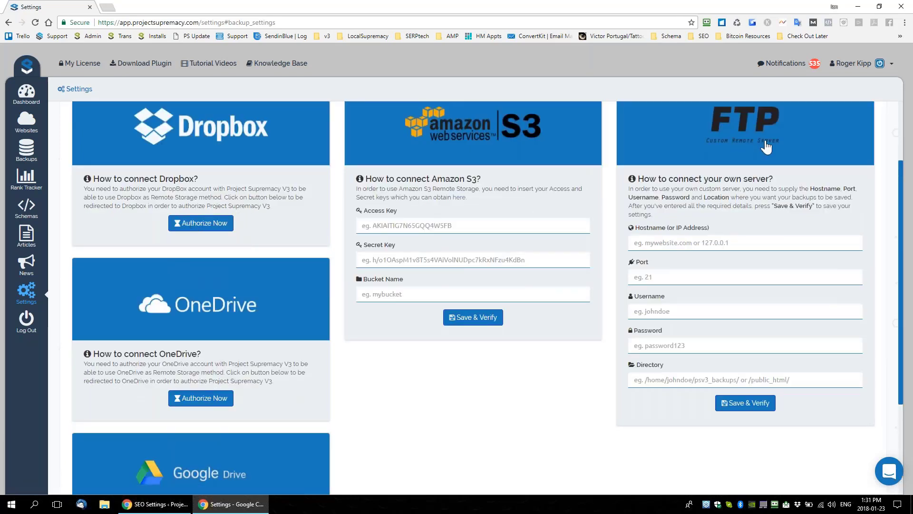
pyautogui.scroll(-3, 732, 323)
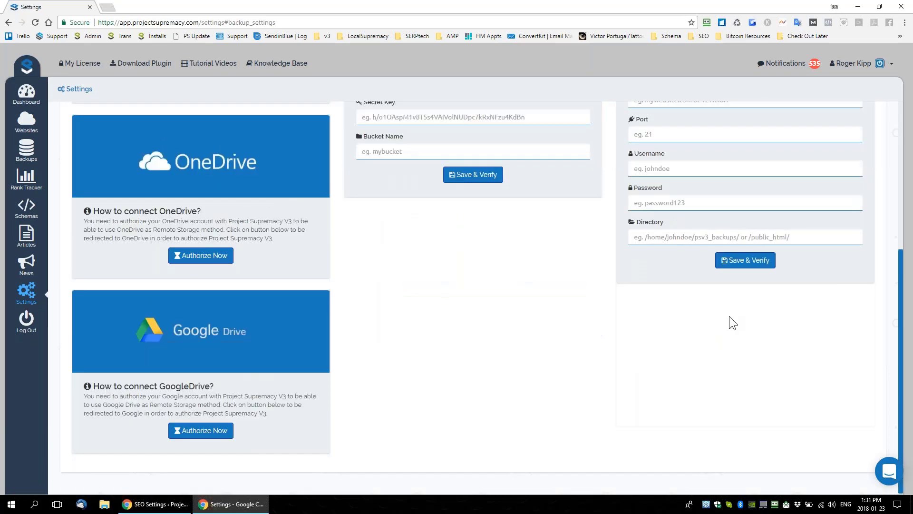
pyautogui.scroll(5, 745, 311)
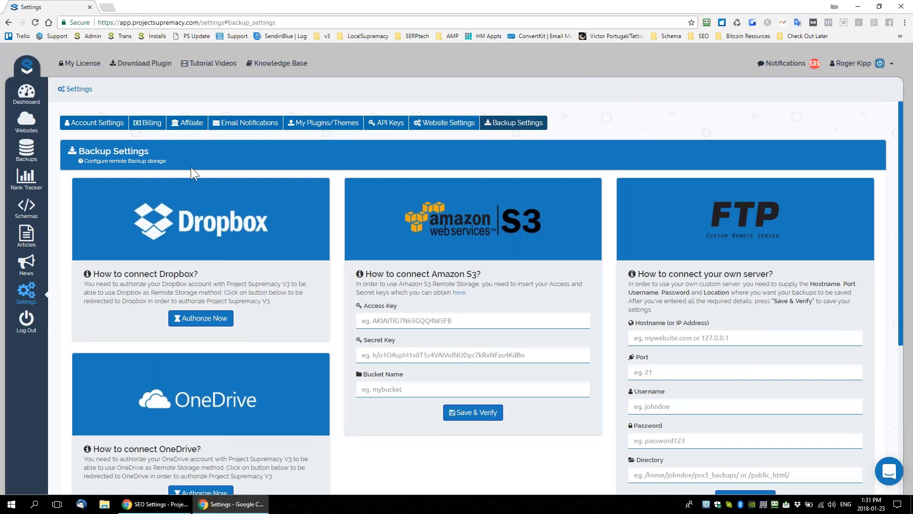
# Open the Backups page and view the storage methods for the first website and the backup schedules for thdom.net
pyautogui.click(26, 148)
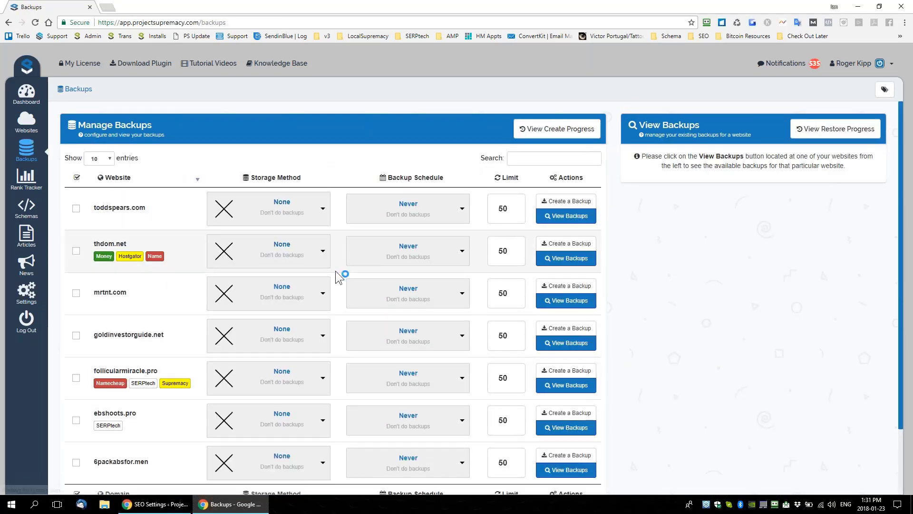
pyautogui.scroll(-2, 338, 275)
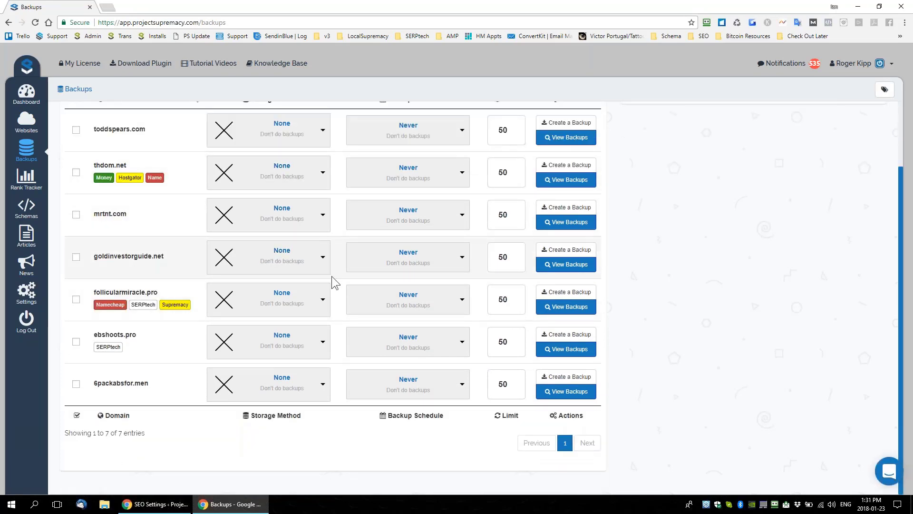
pyautogui.scroll(1, 333, 281)
pyautogui.click(321, 188)
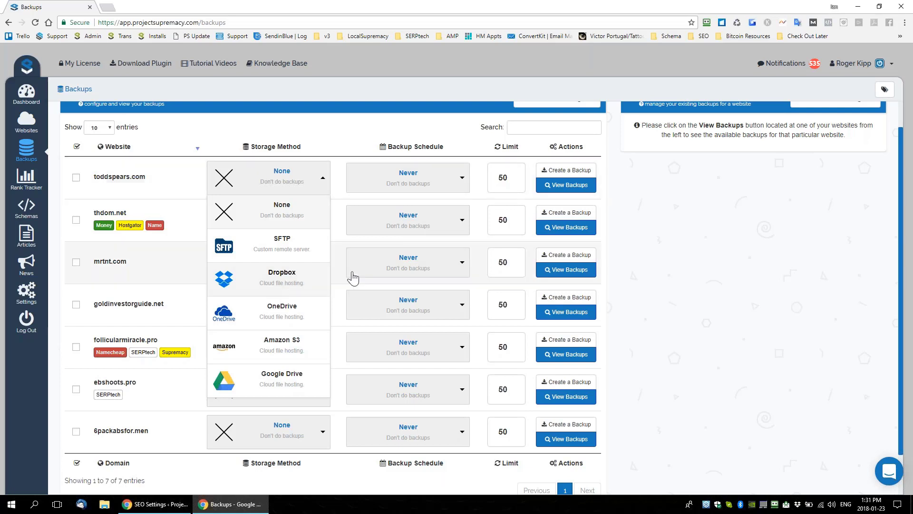
pyautogui.click(343, 142)
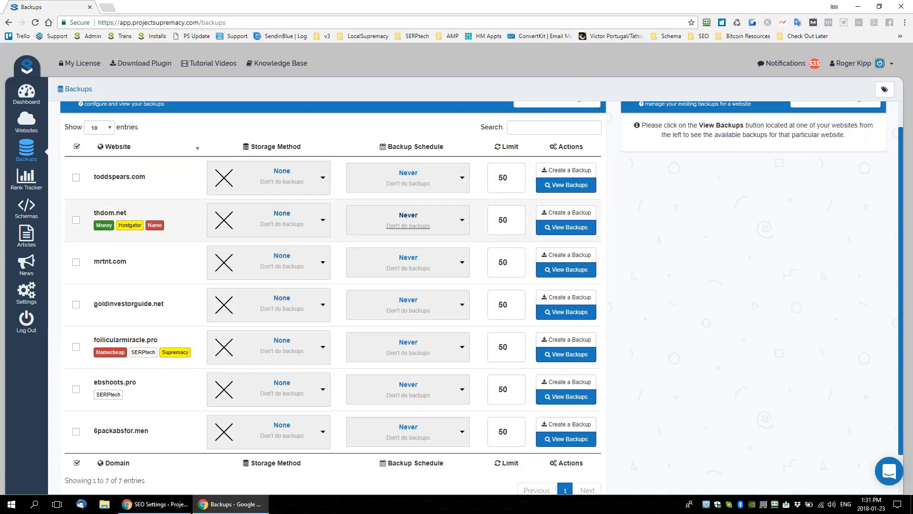
pyautogui.click(449, 232)
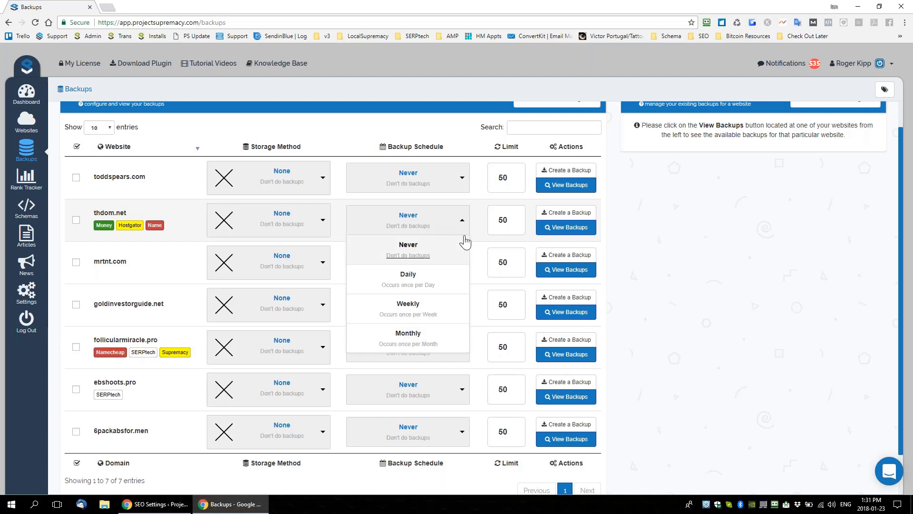
# Set the first website's backup limit to 5
pyautogui.moveTo(521, 148); pyautogui.dragTo(502, 156)
pyautogui.doubleClick(496, 179)
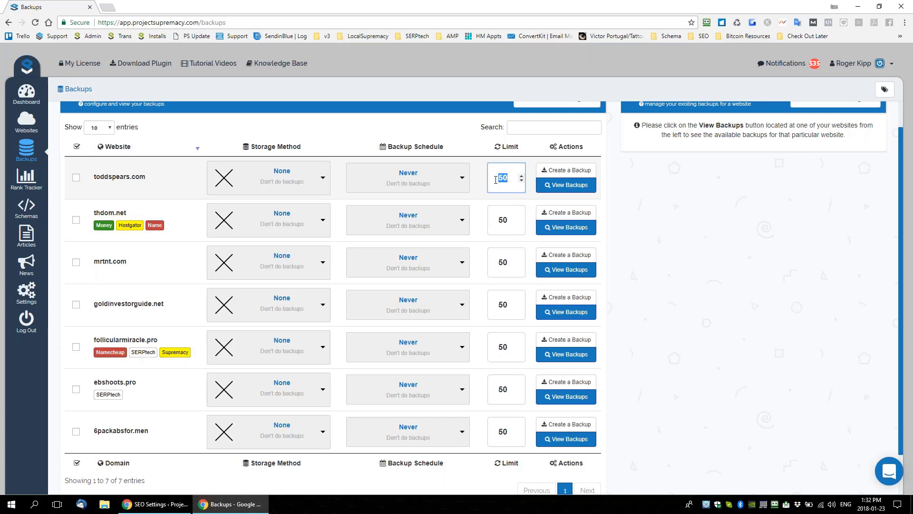
pyautogui.press('BackSpace')
pyautogui.write('5')
pyautogui.doubleClick(515, 183)
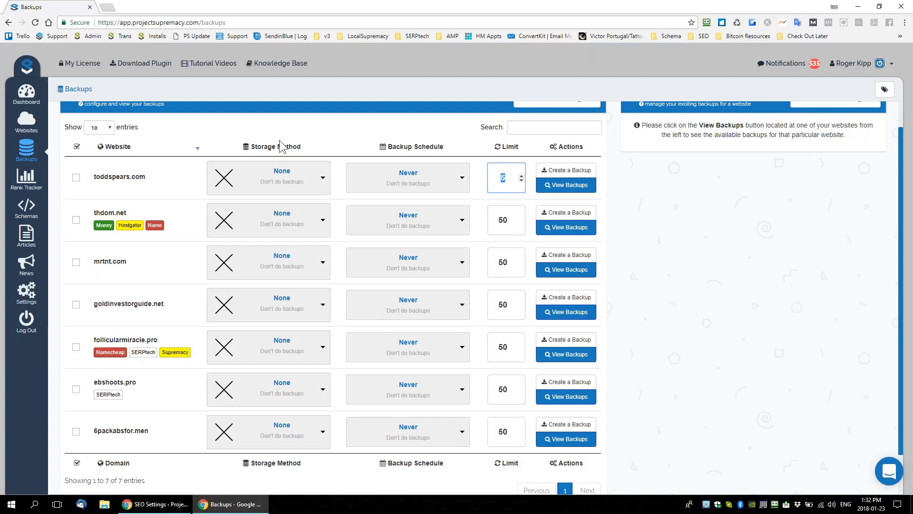
# Highlight the Storage Method, Backup Schedule and Limit column headings and return to the beginning of the Backups page
pyautogui.moveTo(251, 146); pyautogui.dragTo(316, 155)
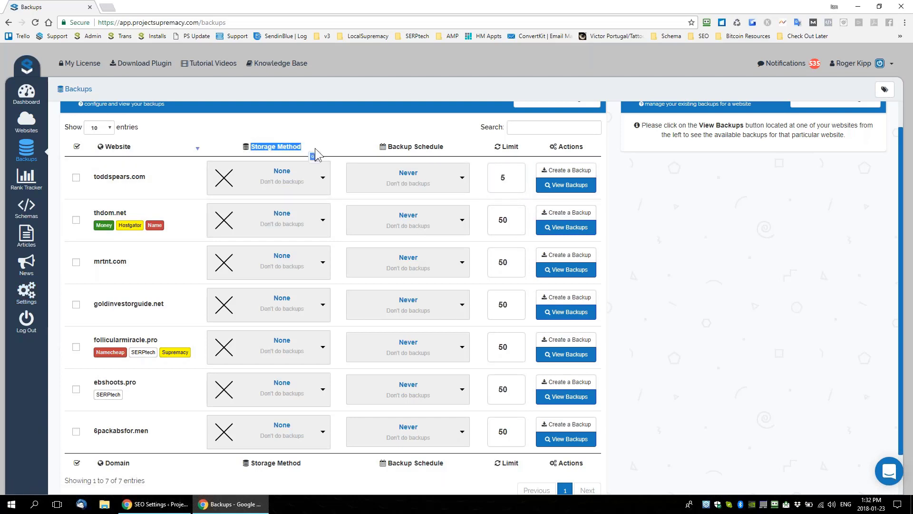
pyautogui.tripleClick(406, 146)
pyautogui.moveTo(500, 147); pyautogui.dragTo(539, 152)
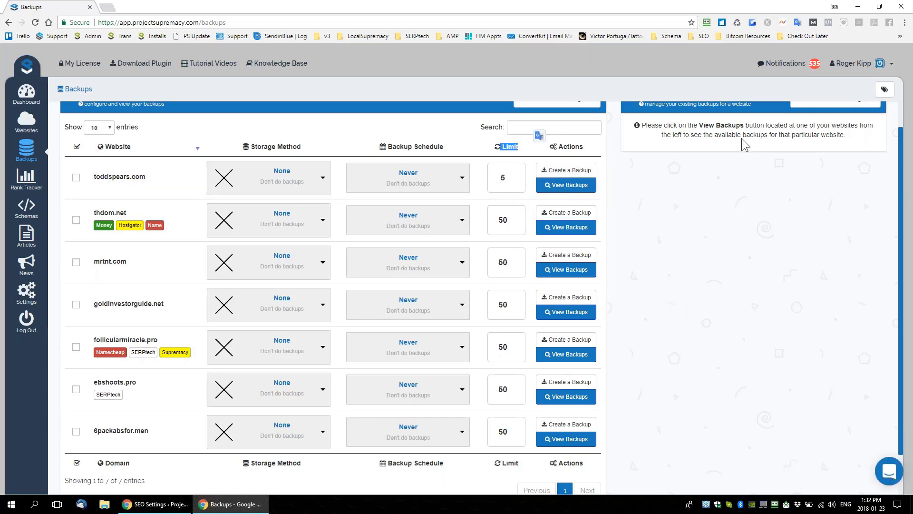
pyautogui.scroll(1, 718, 270)
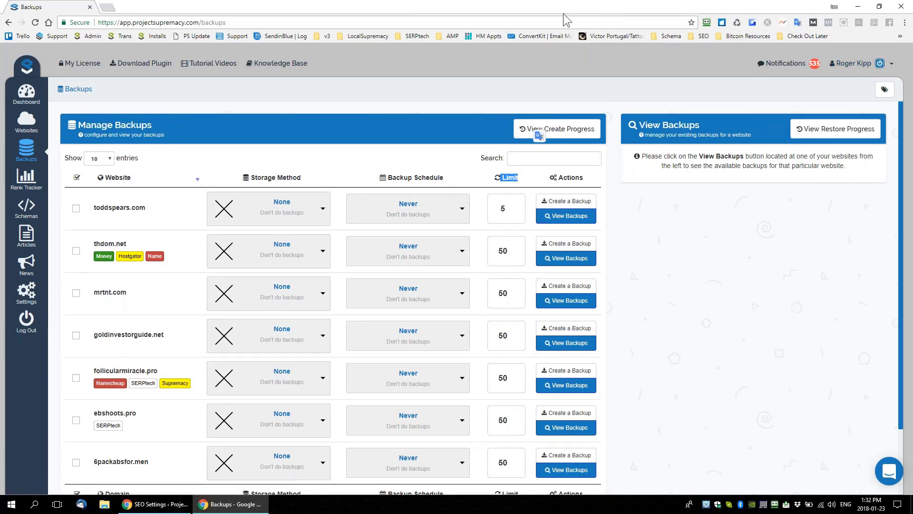
# Leave the Backups page and load app.projectsupremacy.com in a new incognito browser window
pyautogui.hotkey('ctrl', 'w')
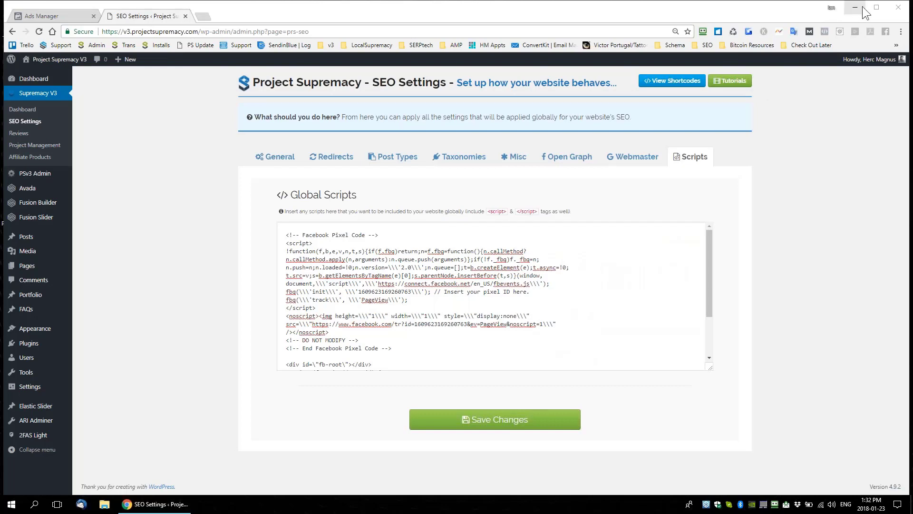
pyautogui.click(863, 8)
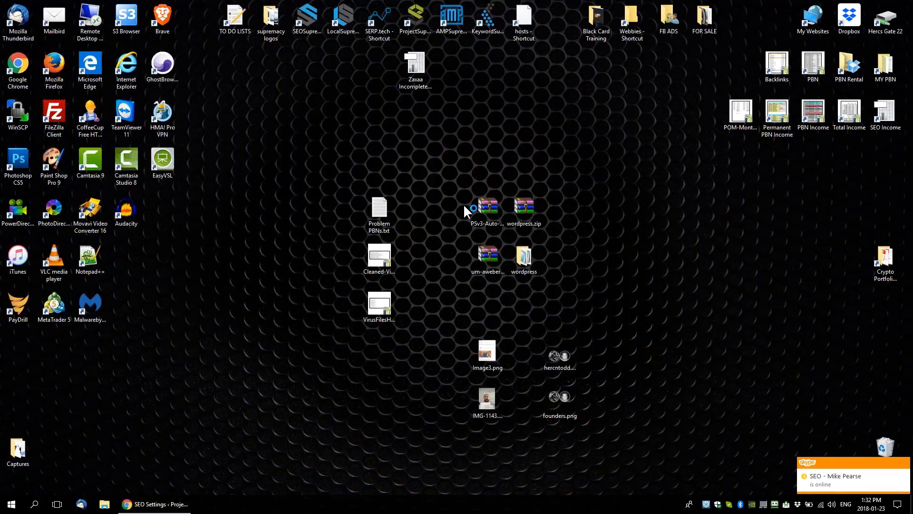
pyautogui.doubleClick(463, 204)
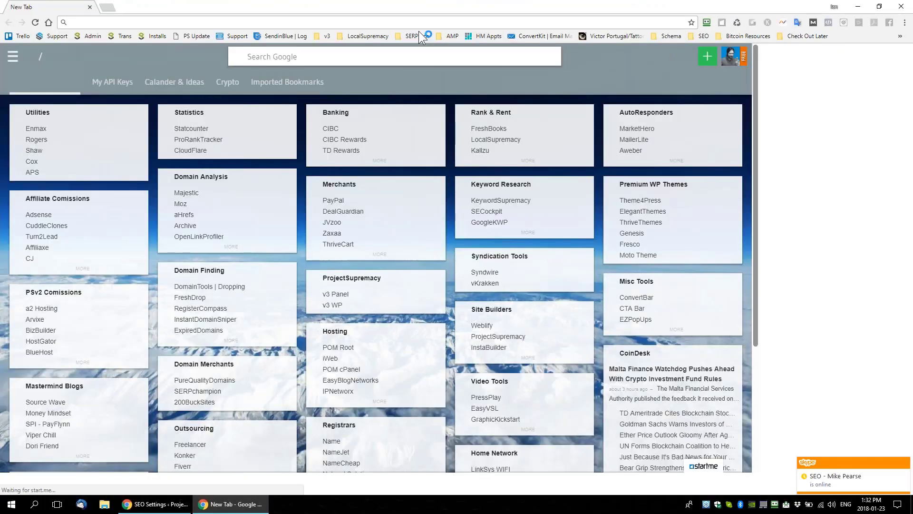
pyautogui.click(904, 23)
pyautogui.click(809, 48)
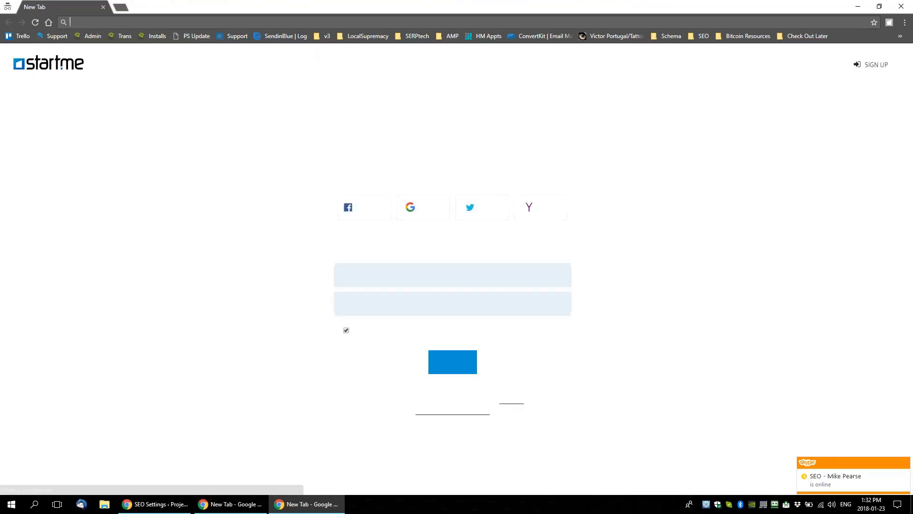
pyautogui.write('app.projectsupremacy.com')
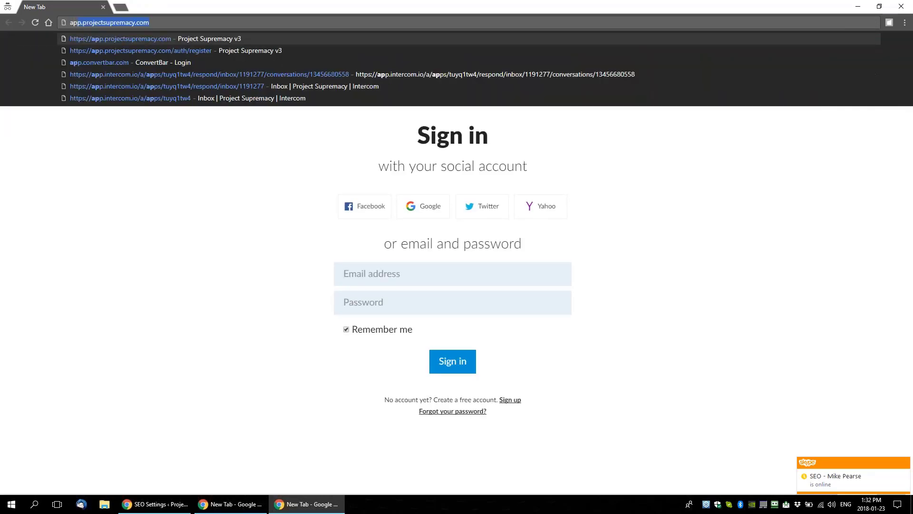
pyautogui.press('Return')
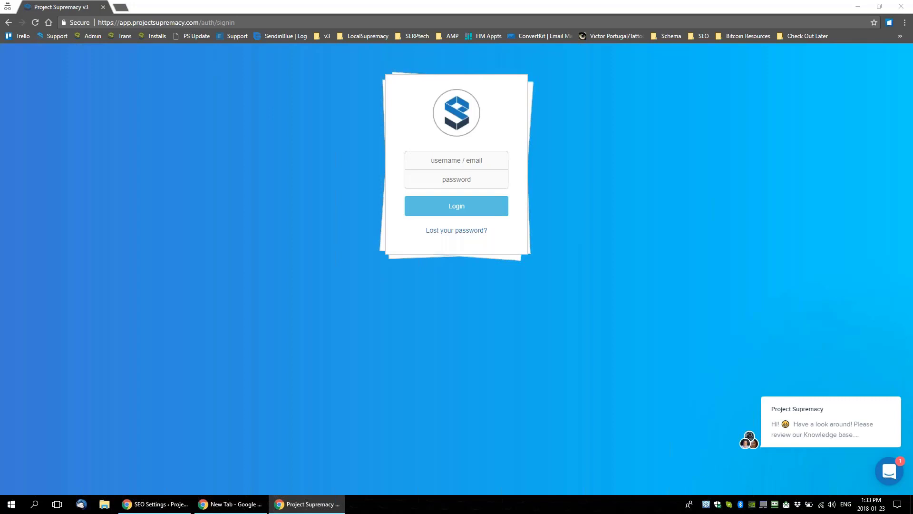
# View the saved RoboForm logins, dismiss the list without choosing one and close the incognito window
pyautogui.click(774, 505)
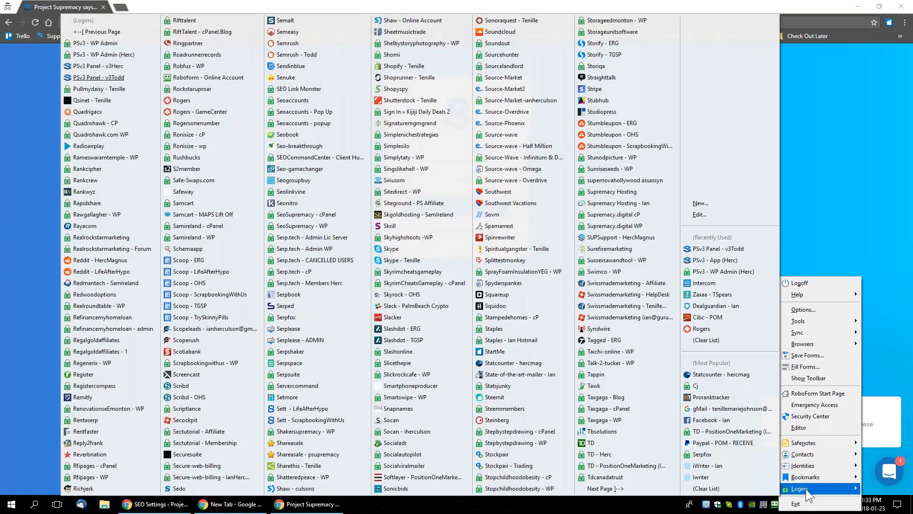
pyautogui.press('Escape')
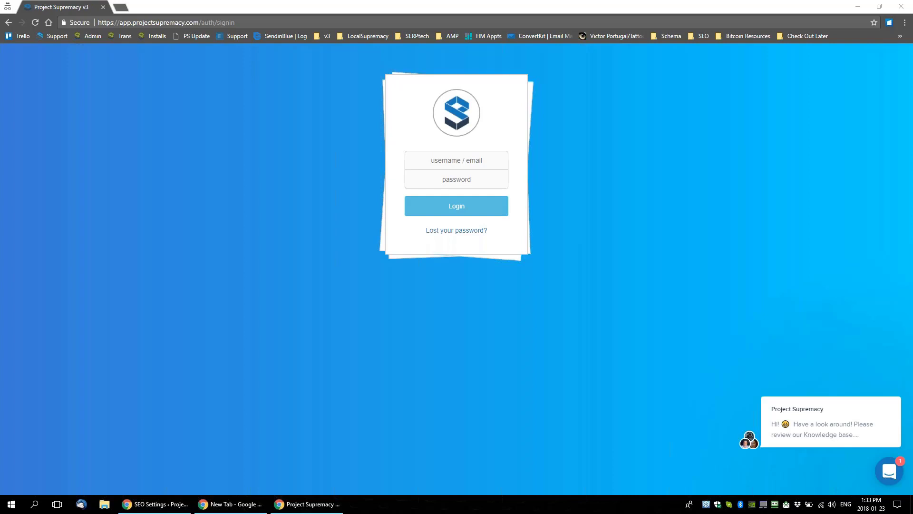
pyautogui.click(901, 7)
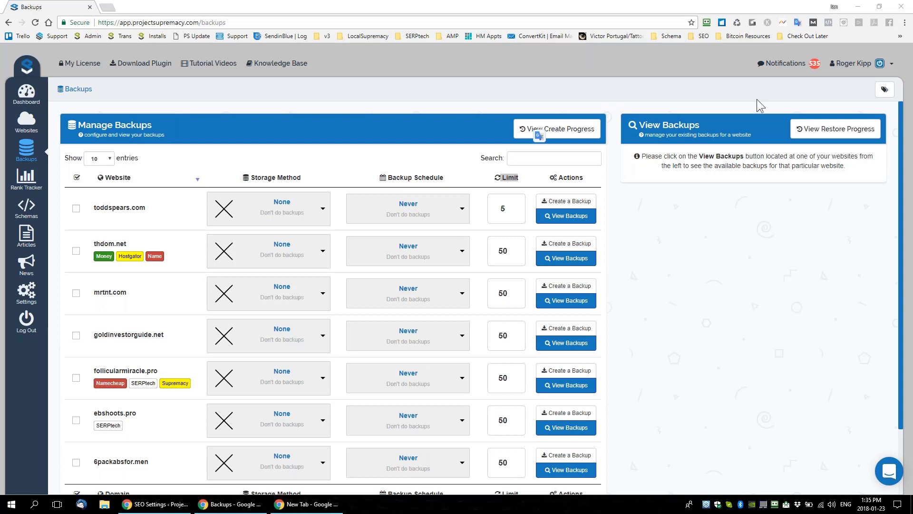
# Log out of the current Project Supremacy account from the Backups page
pyautogui.click(891, 63)
pyautogui.click(887, 165)
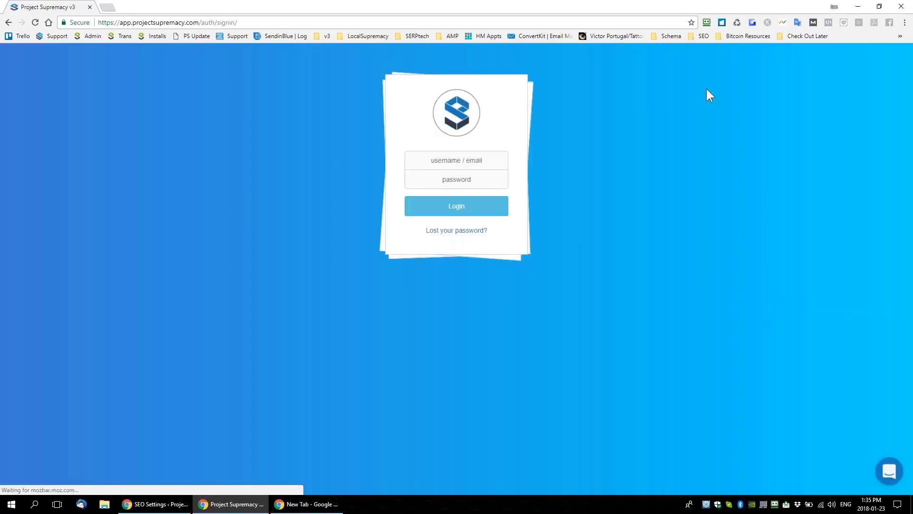
# Log in to the other Project Supremacy account with its saved username and password and open the Backups page
pyautogui.click(761, 217)
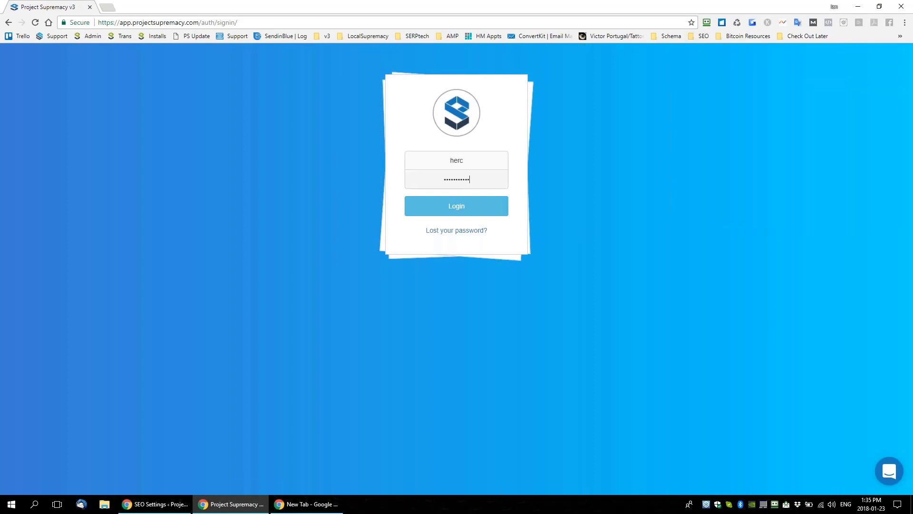
pyautogui.press('Return')
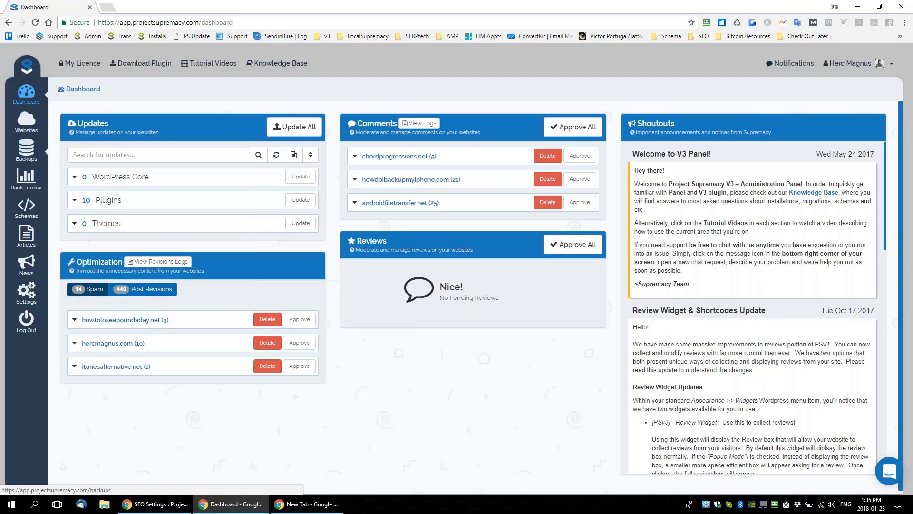
pyautogui.click(26, 149)
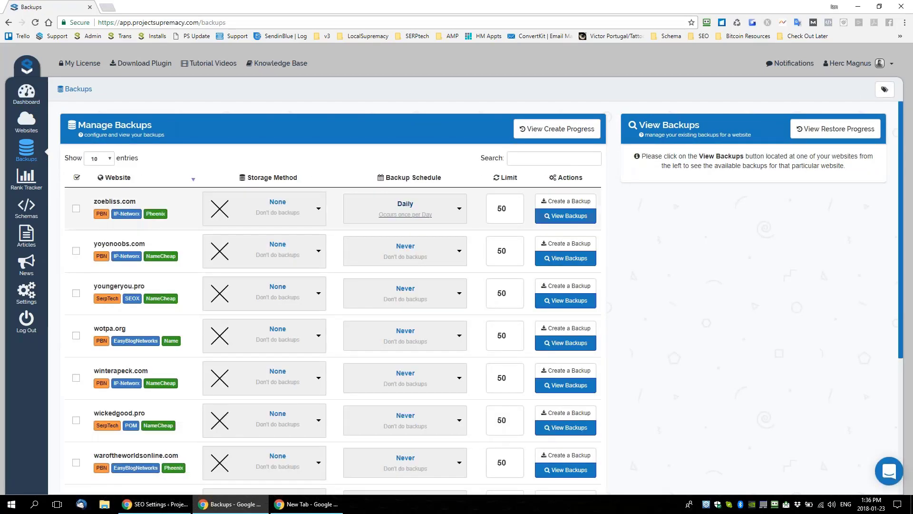
# Filter the backup list by "howtomake" and view the stored backups of howtomakemoneywithbitcoin.net
pyautogui.click(553, 163)
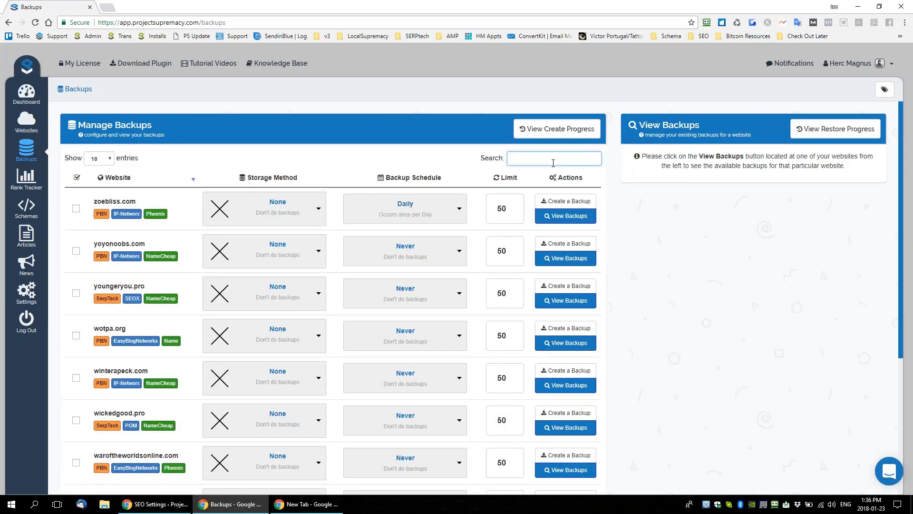
pyautogui.write('howtomake')
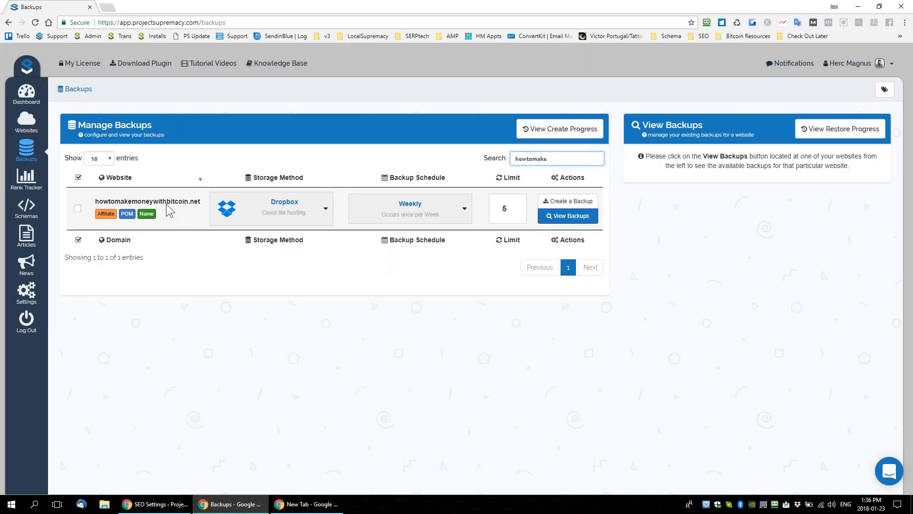
pyautogui.click(573, 216)
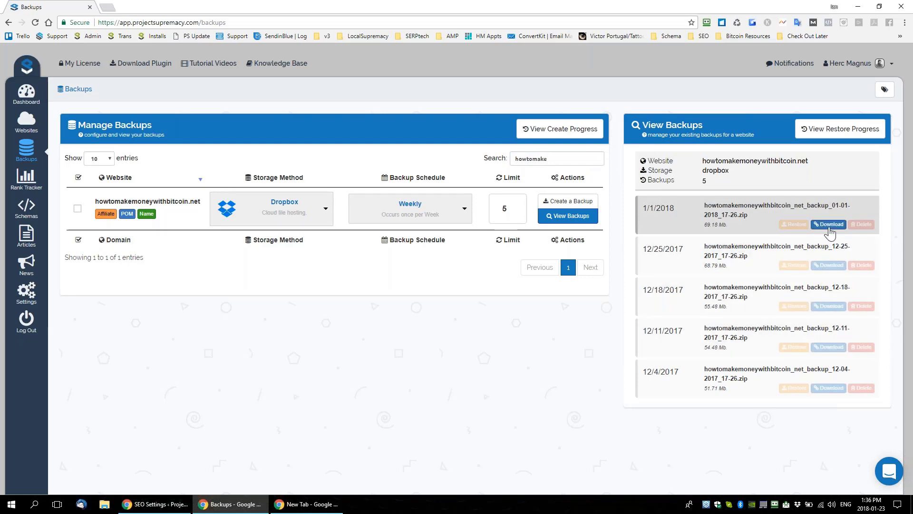
# View the restore confirmation for the 1/1/2018 backup, cancel it and highlight the website's domain name
pyautogui.click(794, 224)
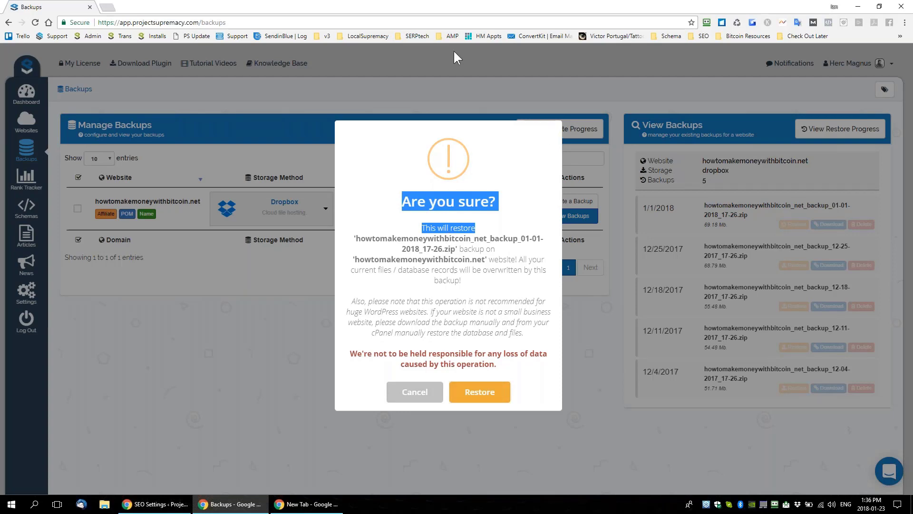
pyautogui.click(415, 391)
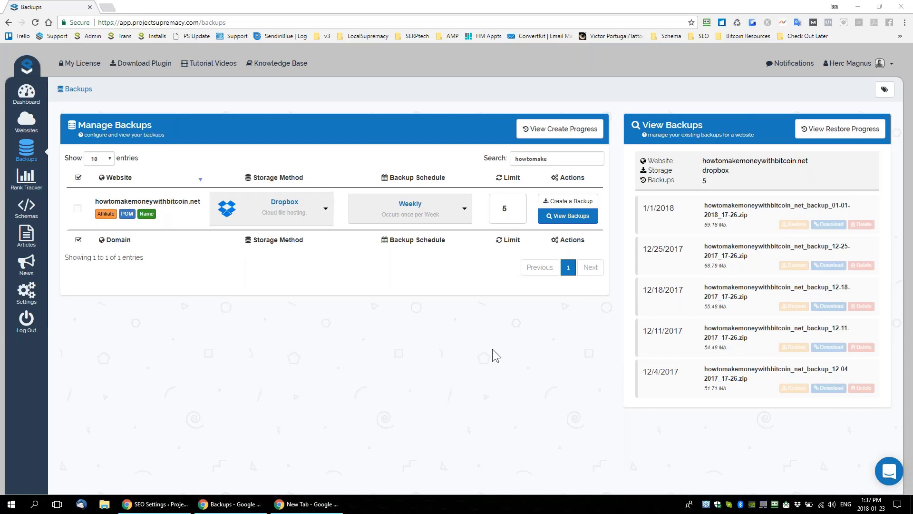
pyautogui.moveTo(96, 202); pyautogui.dragTo(200, 201)
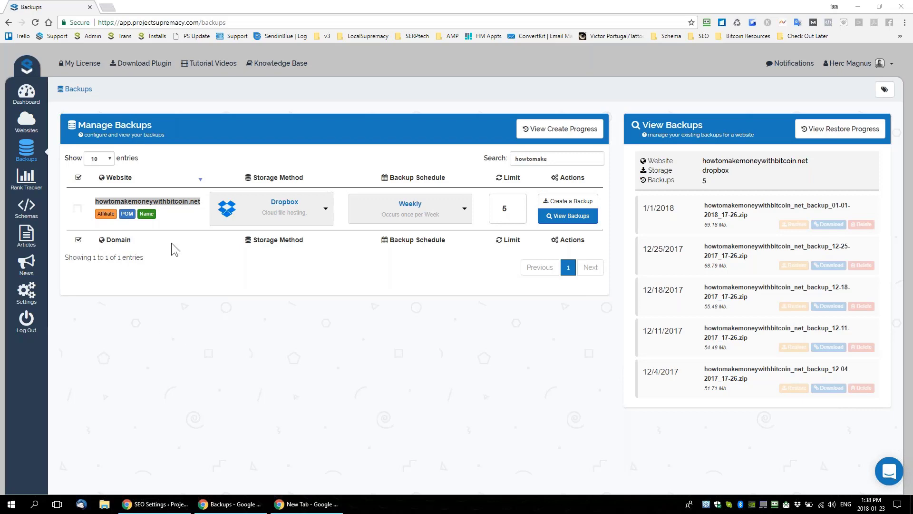
# Load howtomakemoneywithbitcoin.net/wp-admin/admin.php?page=prs-settings in a new tab and log in with the saved username and password
pyautogui.click(108, 7)
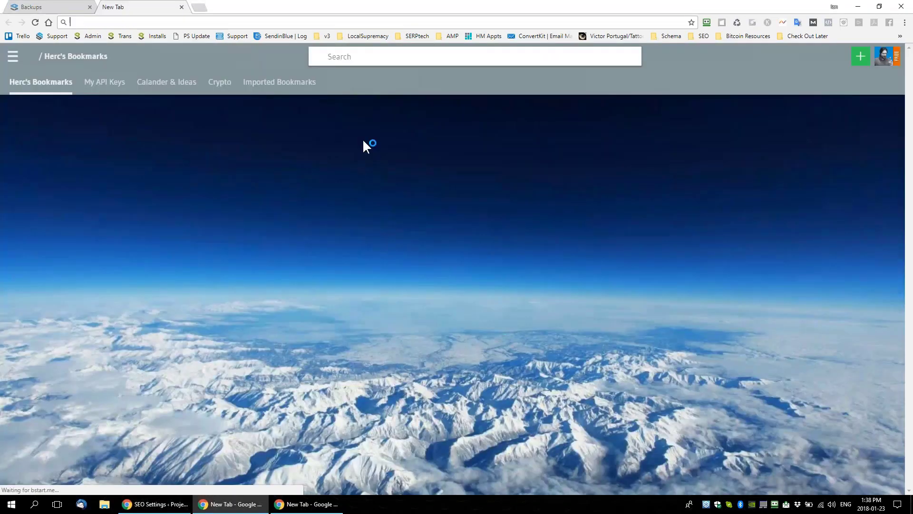
pyautogui.write('howtoma')
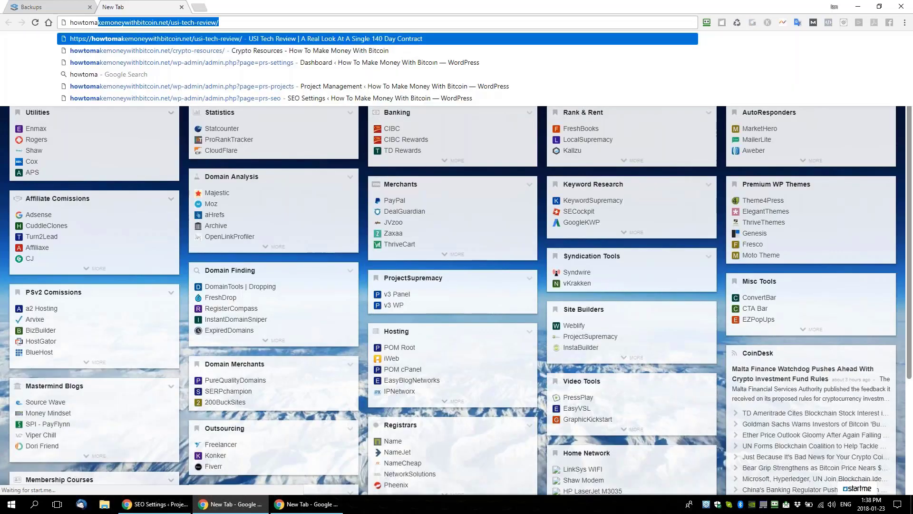
pyautogui.write('kemoneywithbitcoin.net/wp-ad')
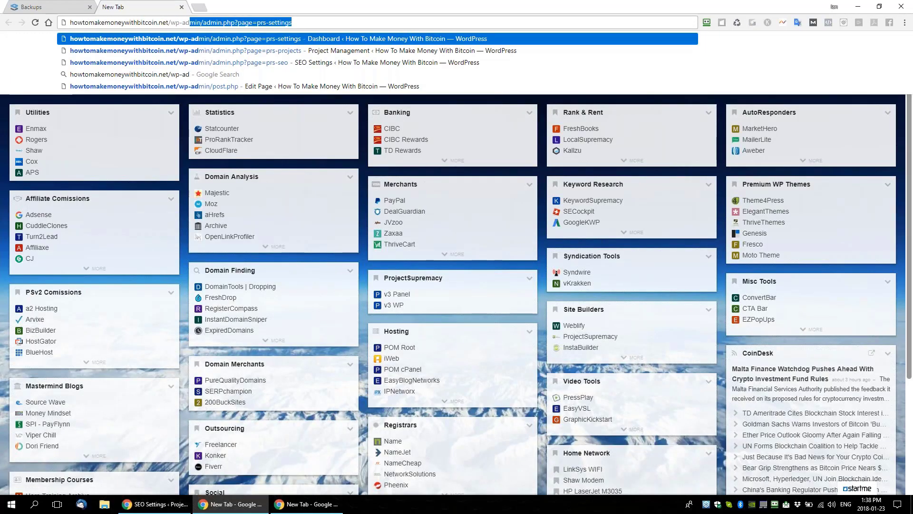
pyautogui.press('Return')
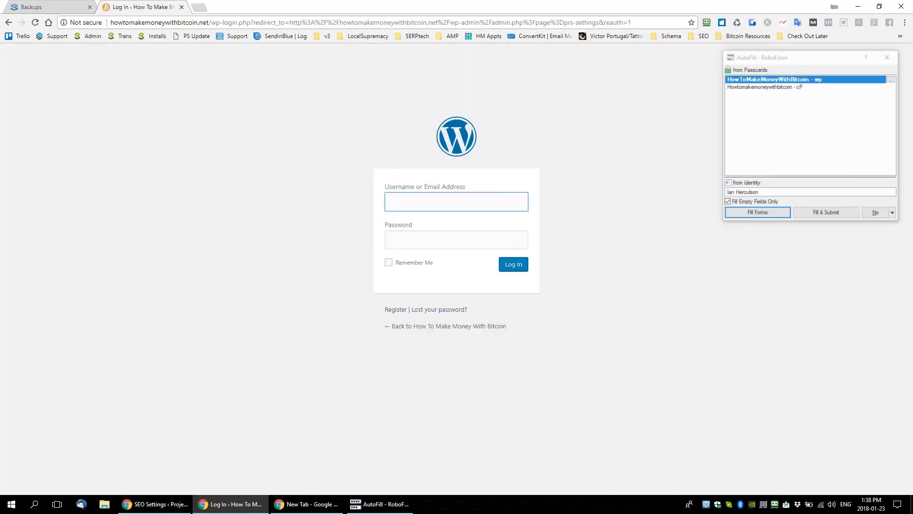
pyautogui.click(834, 214)
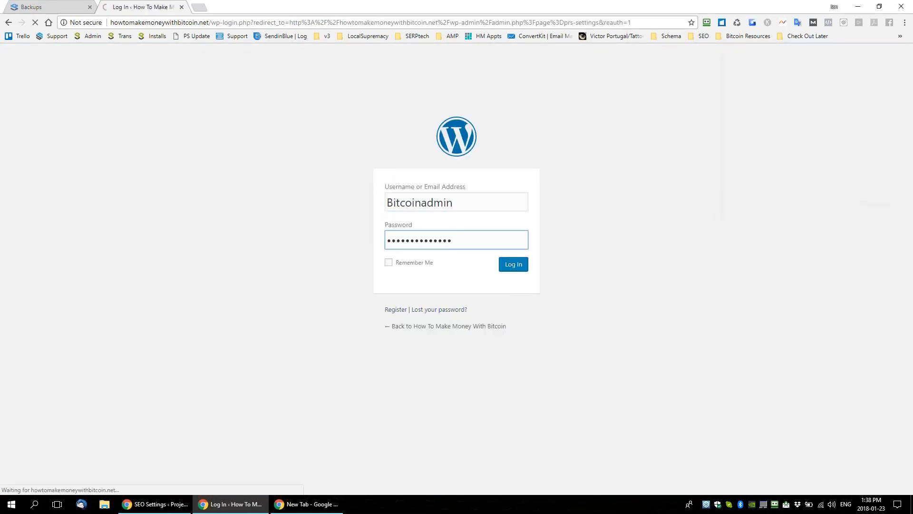
# Load customstuffedpets.com/wp-admin in another new tab and log in with the saved username and password
pyautogui.hotkey('ctrl', 't')
pyautogui.write('custom')
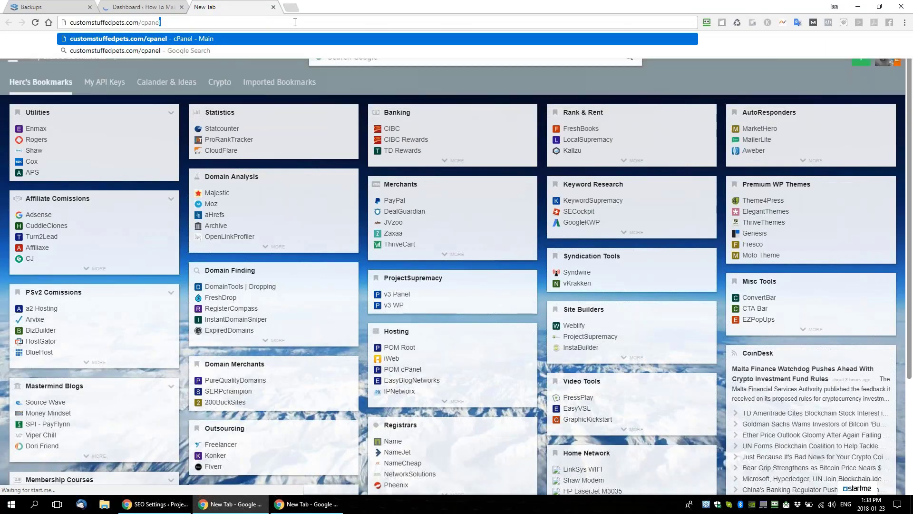
pyautogui.press('BackSpace')
pyautogui.press('BackSpace')
pyautogui.press('BackSpace')
pyautogui.press('BackSpace')
pyautogui.press('BackSpace')
pyautogui.write('wp-admin')
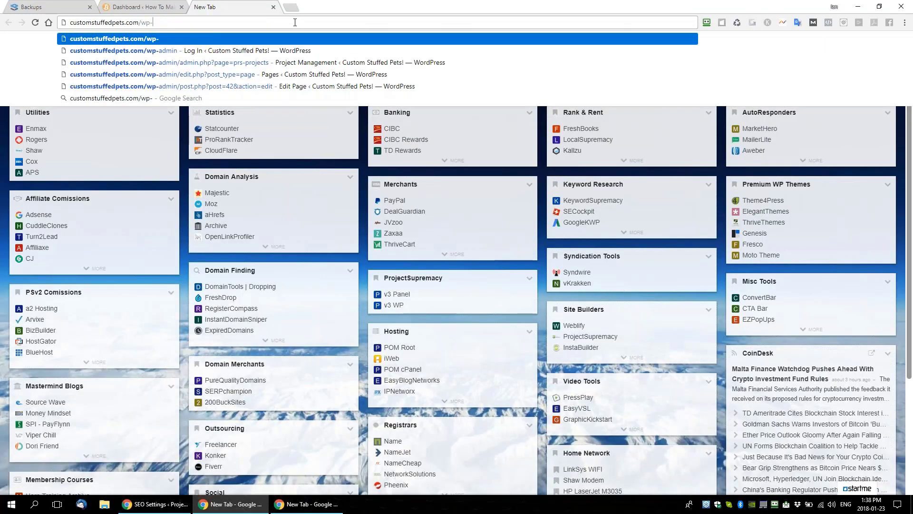
pyautogui.press('Return')
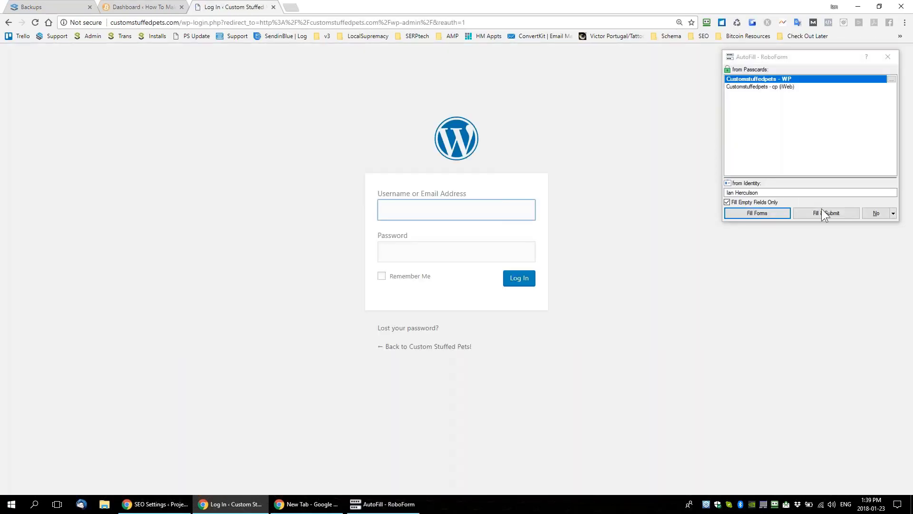
pyautogui.click(824, 212)
# Open the Affiliate Products page on howtomakemoneywithbitcoin.net and examine its shortcodes and the Amazon, MarketHealth and Clickbank section
pyautogui.click(151, 6)
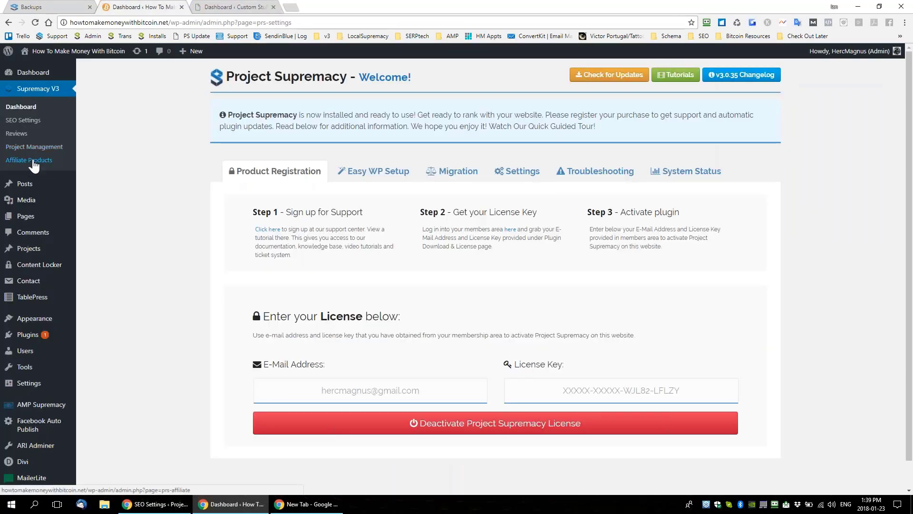
pyautogui.click(32, 162)
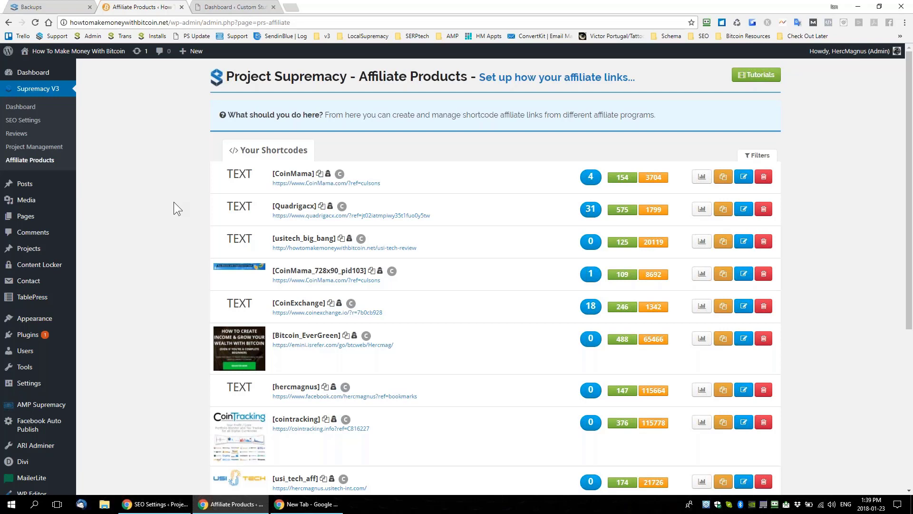
pyautogui.scroll(-5, 174, 203)
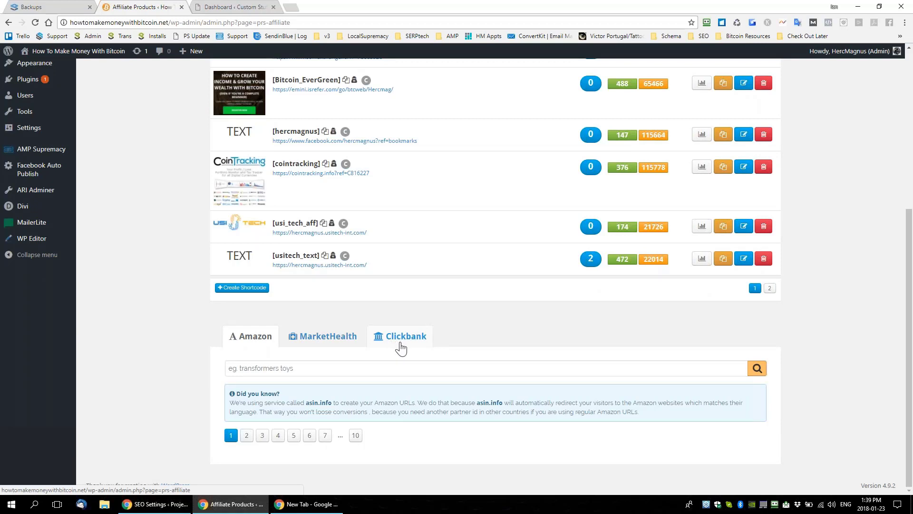
pyautogui.scroll(1, 501, 393)
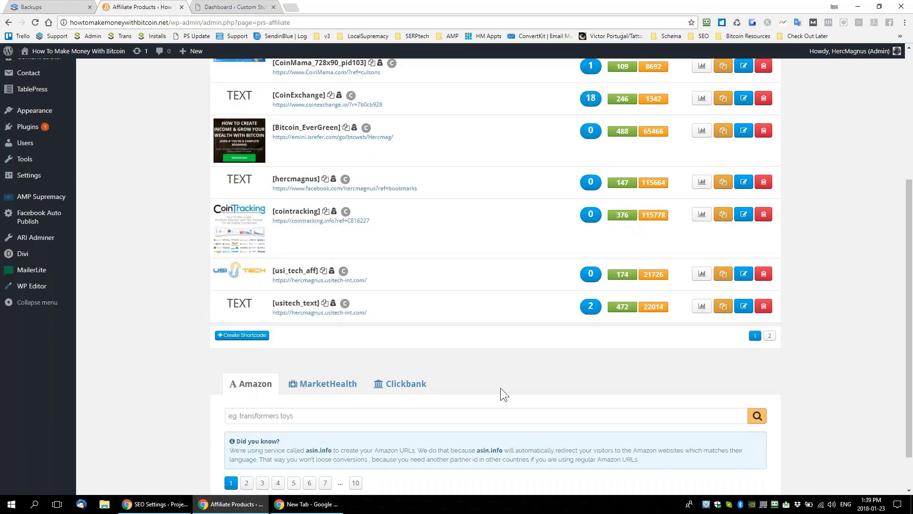
pyautogui.scroll(3, 524, 357)
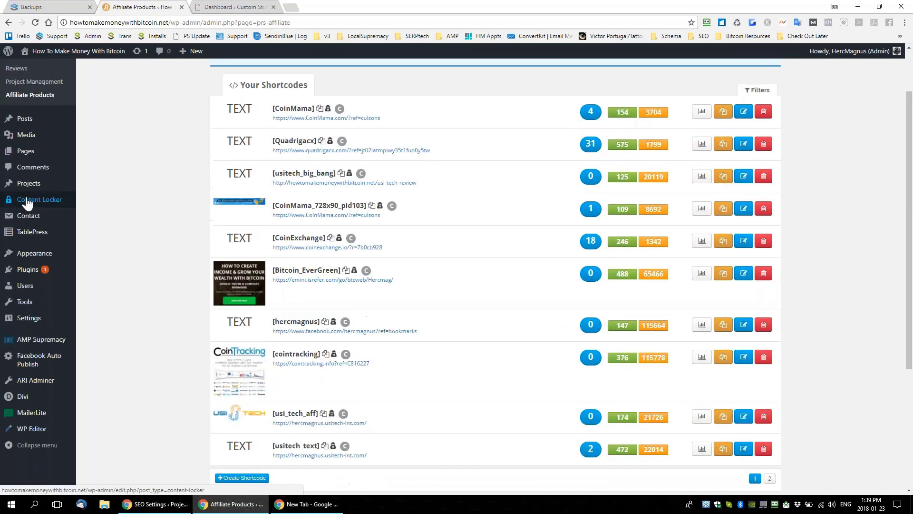
pyautogui.scroll(1, 135, 220)
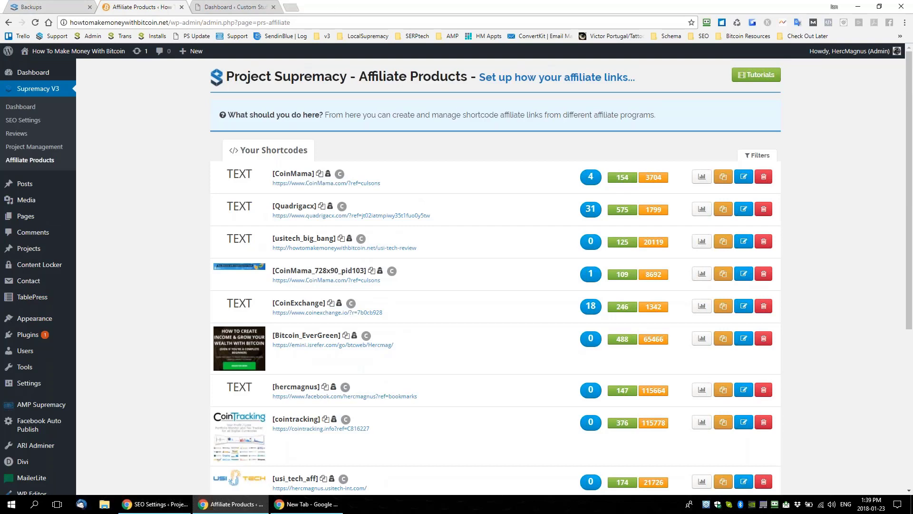
# Load Facebook in a new tab, search for "project supremacy" and open the Project Supremacy group
pyautogui.click(290, 7)
pyautogui.write('facebo')
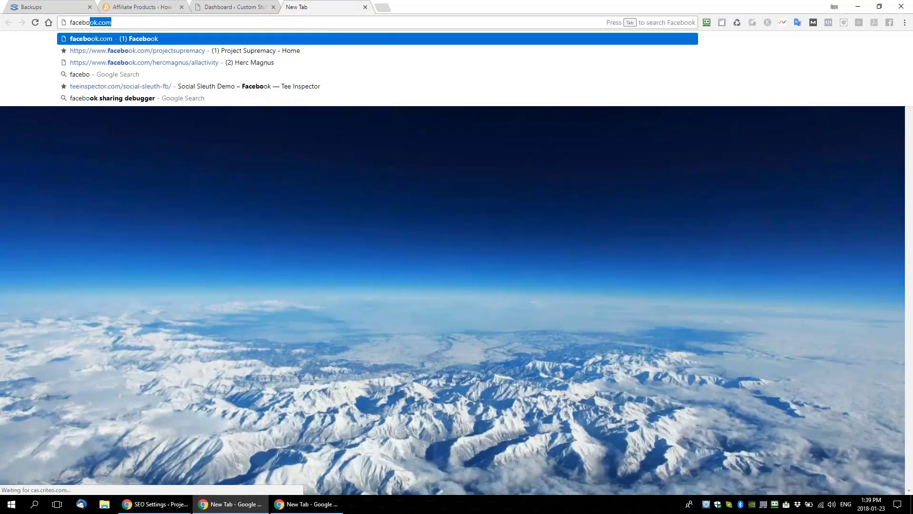
pyautogui.press('Return')
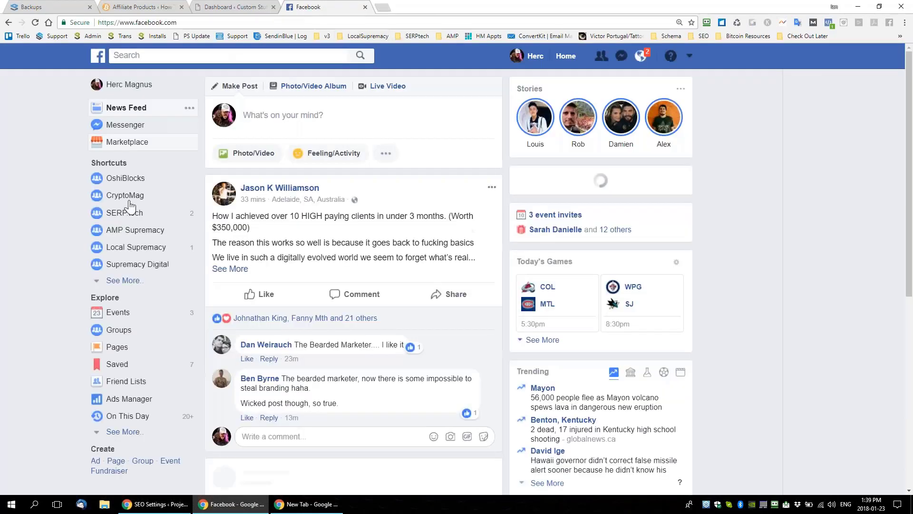
pyautogui.click(150, 56)
pyautogui.write('project')
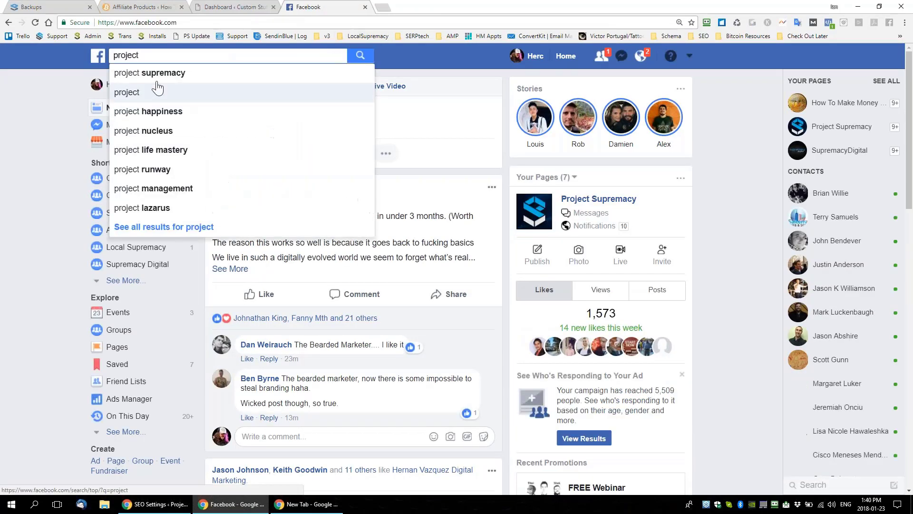
pyautogui.click(161, 80)
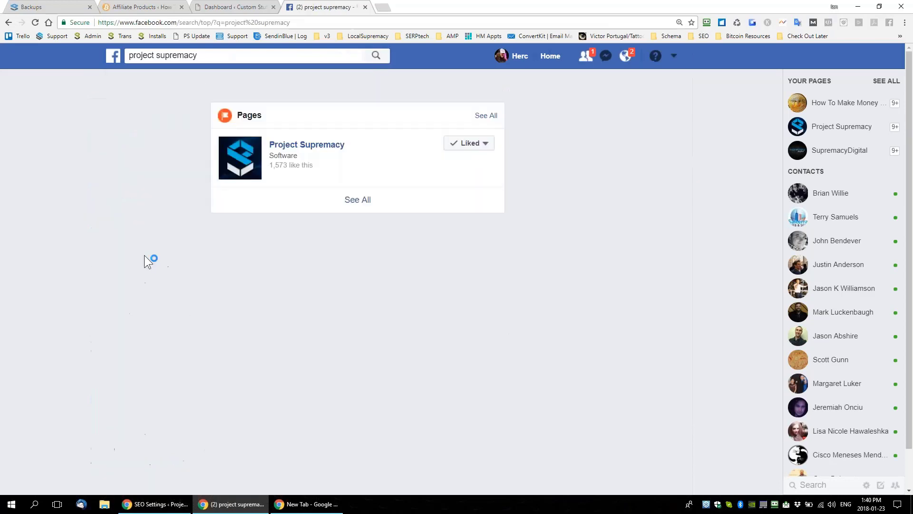
pyautogui.click(307, 263)
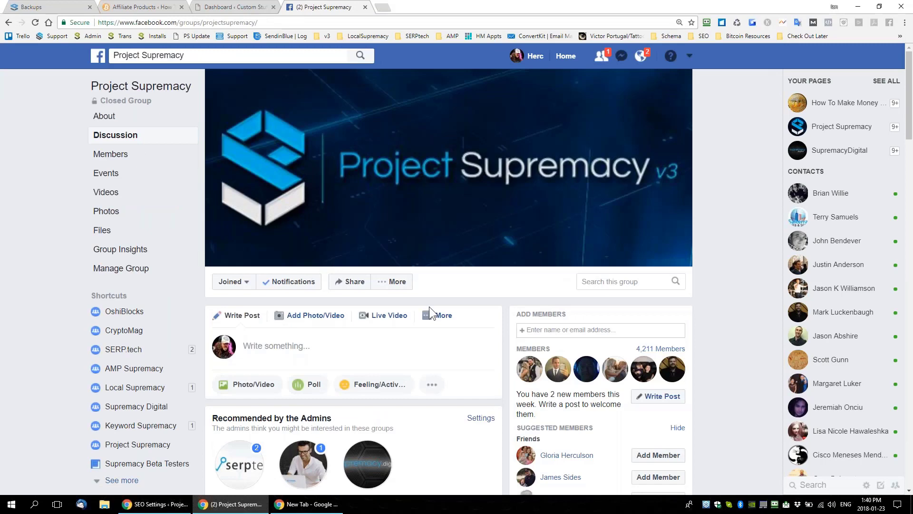
# Look over the Project Supremacy group's discussion page and open the composer for a new post
pyautogui.scroll(-3, 429, 306)
pyautogui.scroll(3, 409, 300)
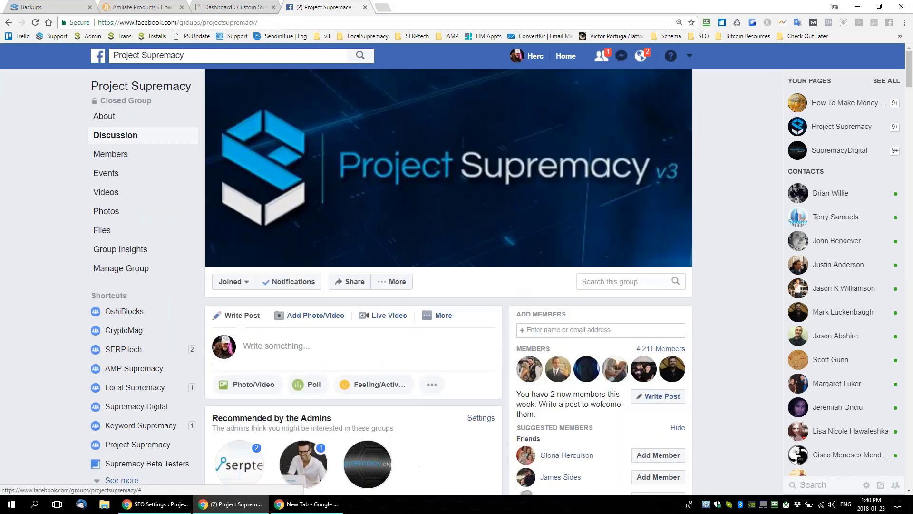
pyautogui.click(384, 355)
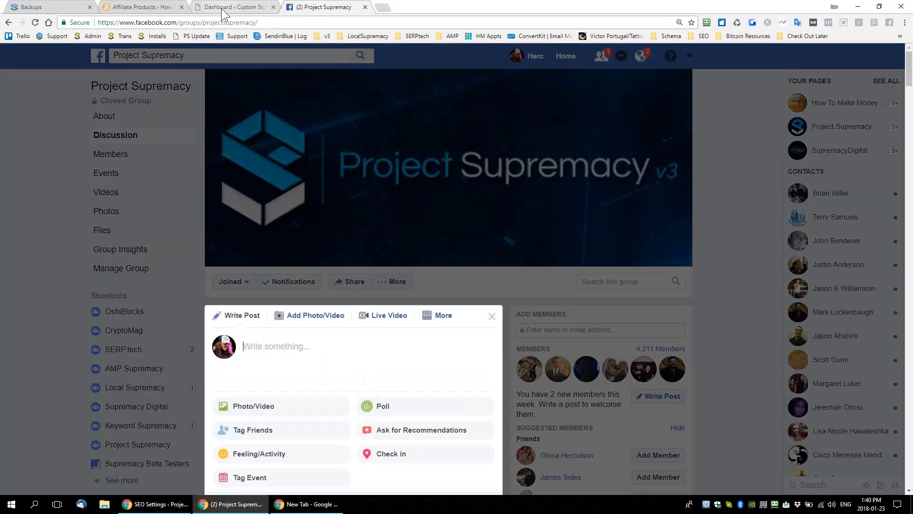
# Return to howtomakemoneywithbitcoin.net's Affiliate Products page and look through the list of shortcodes
pyautogui.click(235, 7)
pyautogui.click(138, 7)
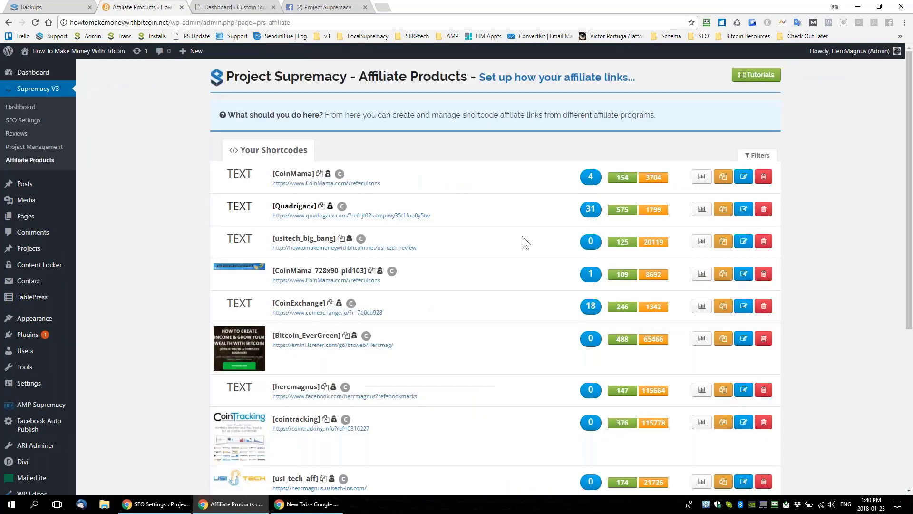
pyautogui.scroll(-2, 536, 281)
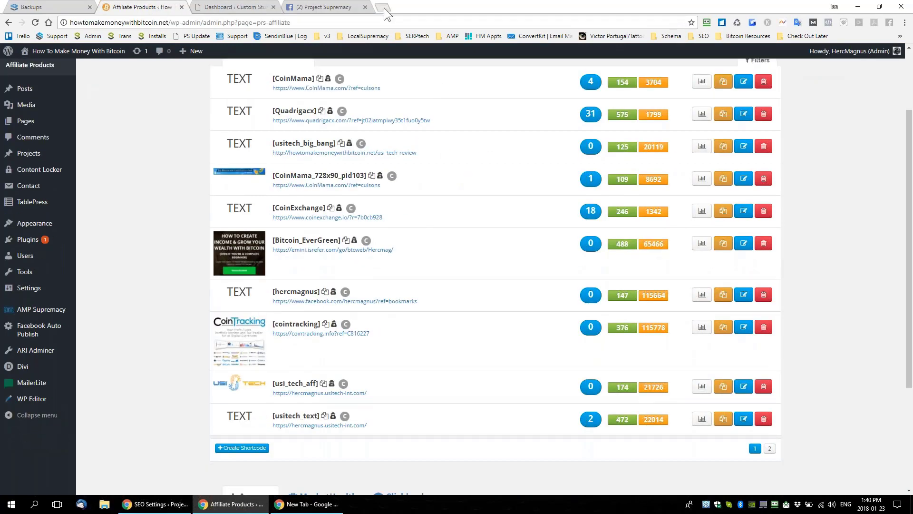
# Search Google for "travelocity" in a new tab
pyautogui.click(384, 7)
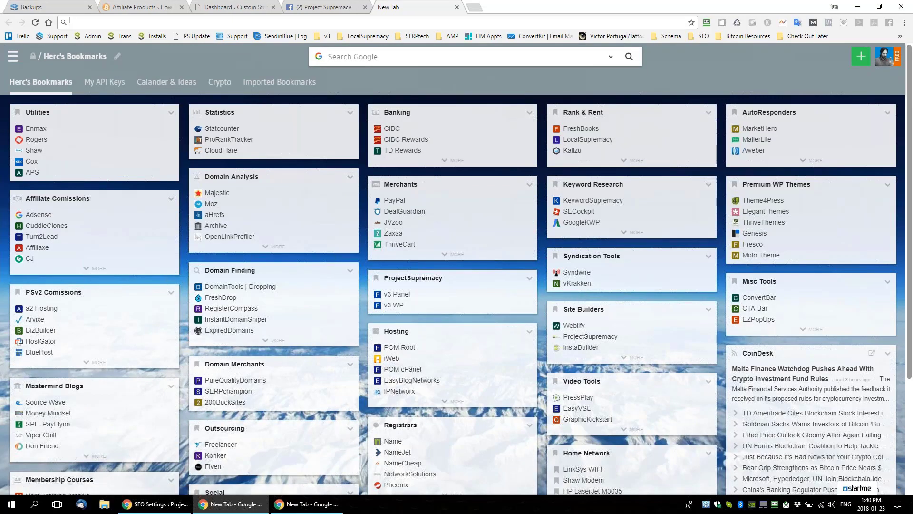
pyautogui.write('travelocti')
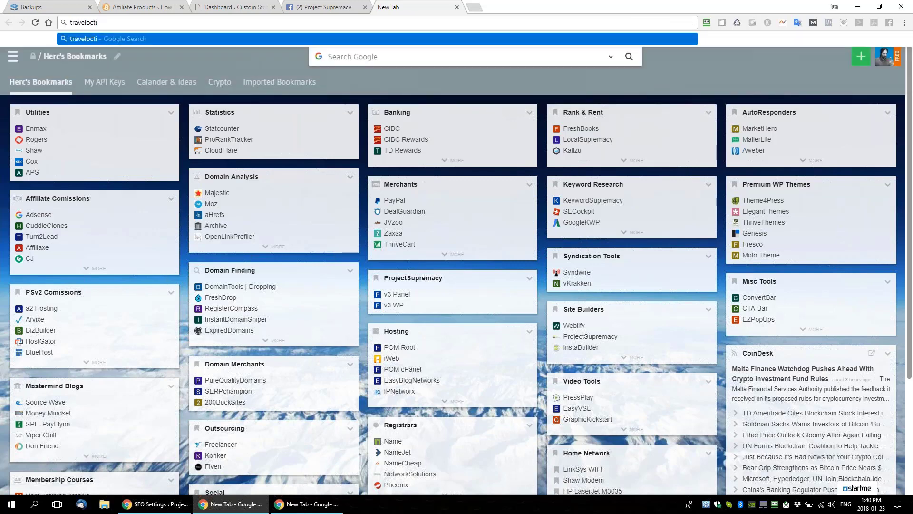
pyautogui.write('ot')
pyautogui.press('BackSpace')
pyautogui.press('BackSpace')
pyautogui.write('ty')
pyautogui.press('Return')
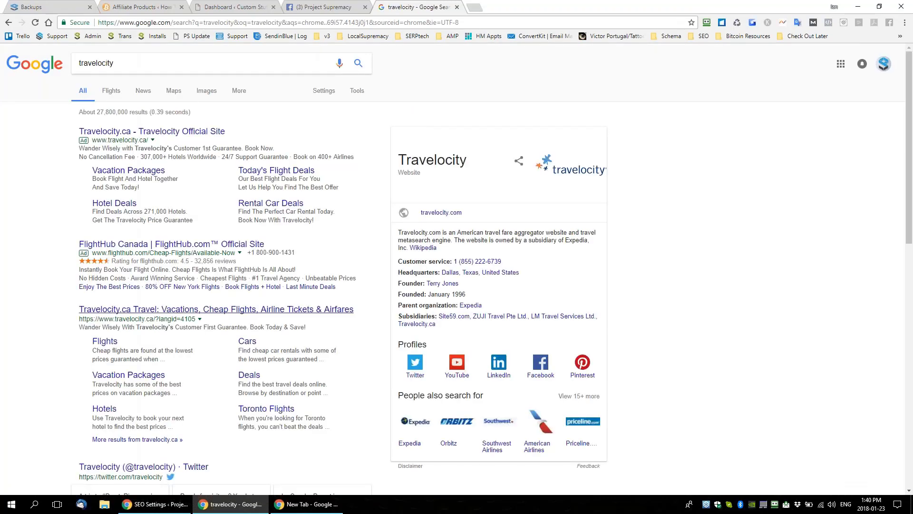
# Copy the Travelocity.ca search result's web address into a new Notepad document and widen its window
pyautogui.moveTo(79, 318); pyautogui.dragTo(191, 319)
pyautogui.hotkey('ctrl', 'c')
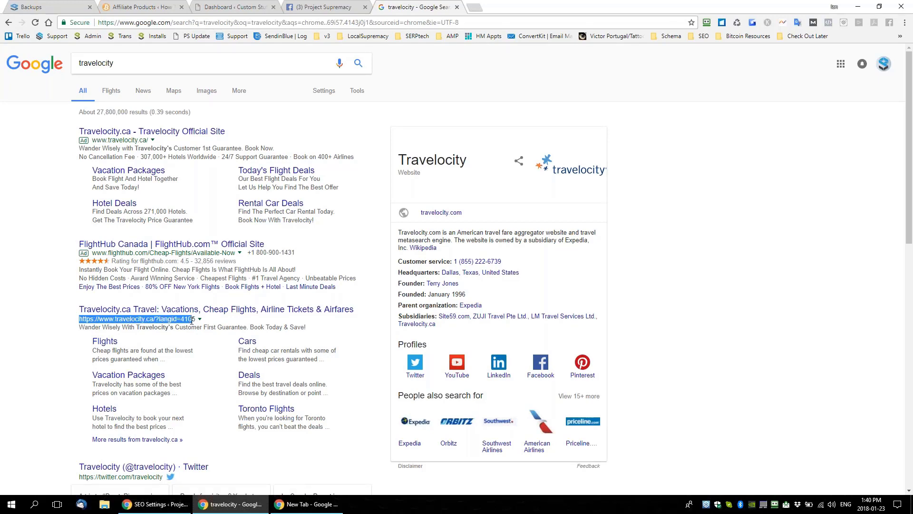
pyautogui.click(11, 504)
pyautogui.click(538, 256)
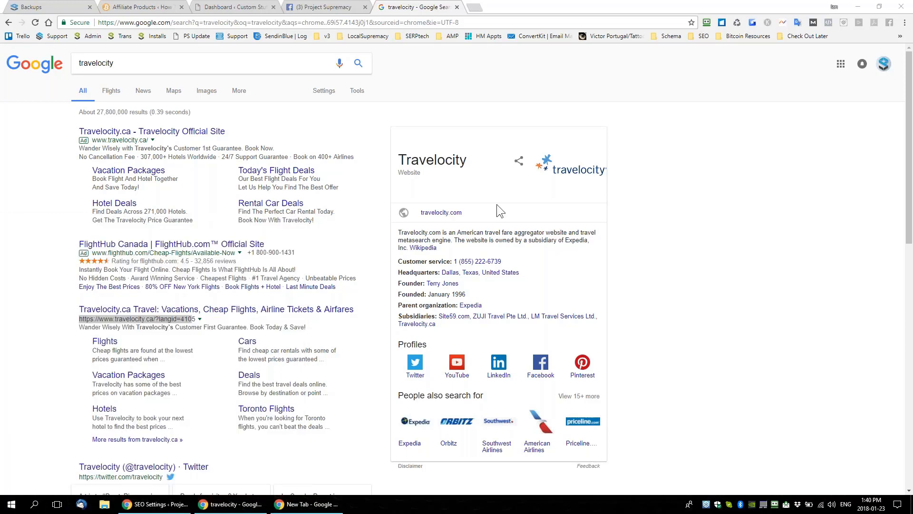
pyautogui.hotkey('ctrl', 'v')
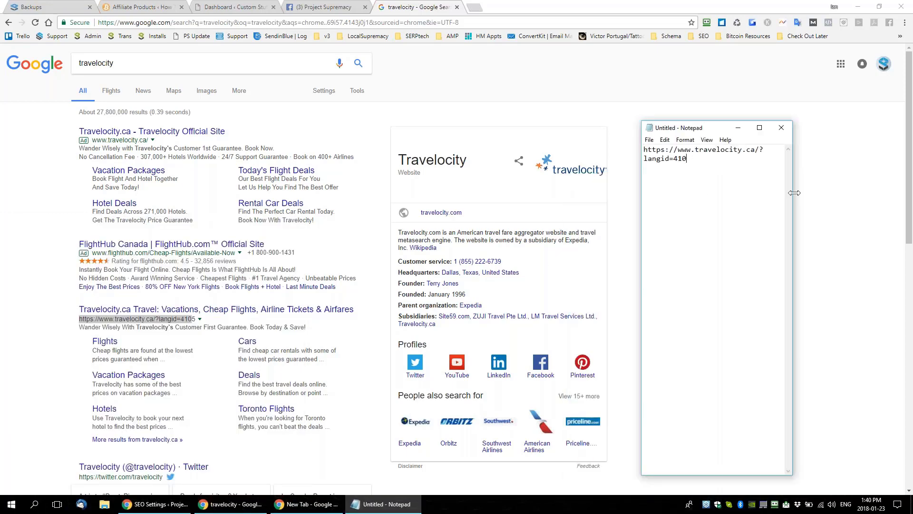
pyautogui.moveTo(792, 193); pyautogui.dragTo(902, 192)
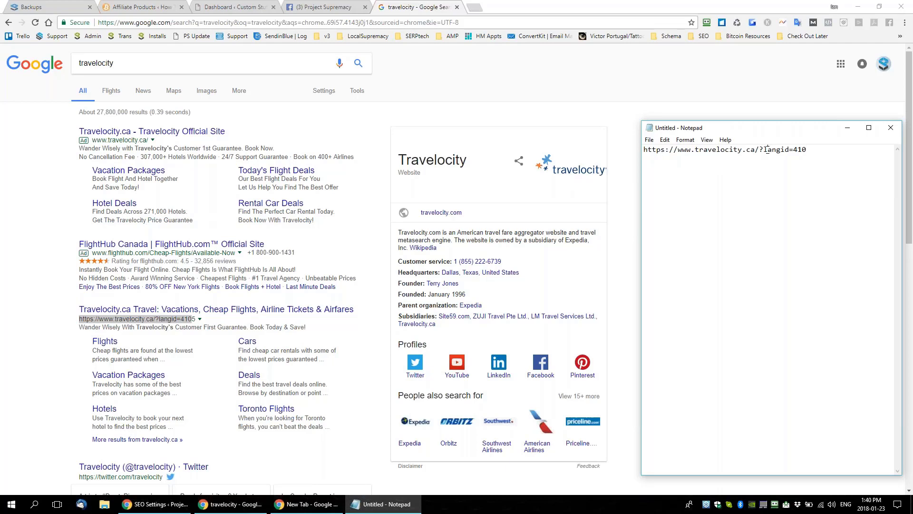
pyautogui.moveTo(767, 150); pyautogui.dragTo(784, 150)
pyautogui.write('aff')
pyautogui.click(832, 154)
pyautogui.write('0')
pyautogui.hotkey('ctrl', 'a')
pyautogui.click(788, 247)
pyautogui.moveTo(799, 149); pyautogui.dragTo(665, 149)
pyautogui.click(760, 150)
pyautogui.moveTo(817, 151); pyautogui.dragTo(644, 151)
pyautogui.hotkey('ctrl', 'c')
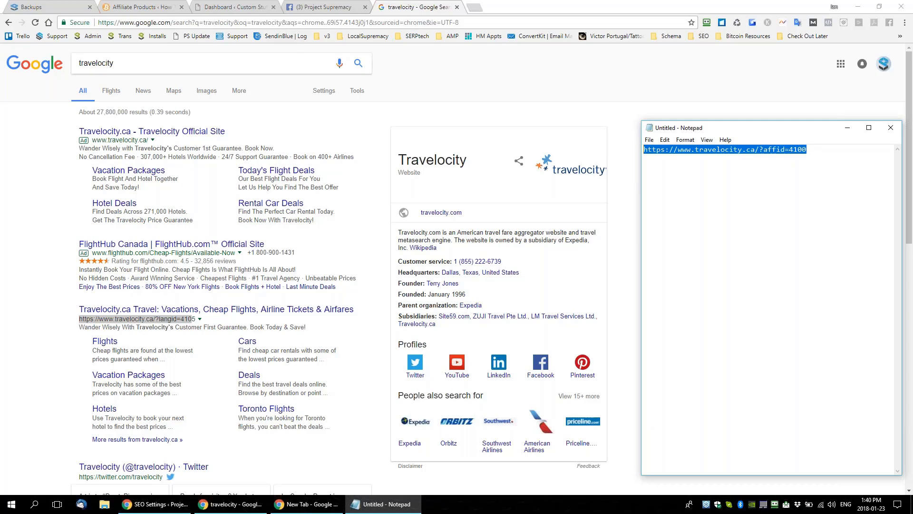
# Start a new shortcode on the Affiliate Products page in Chrome and name it TravelOCity
pyautogui.click(143, 8)
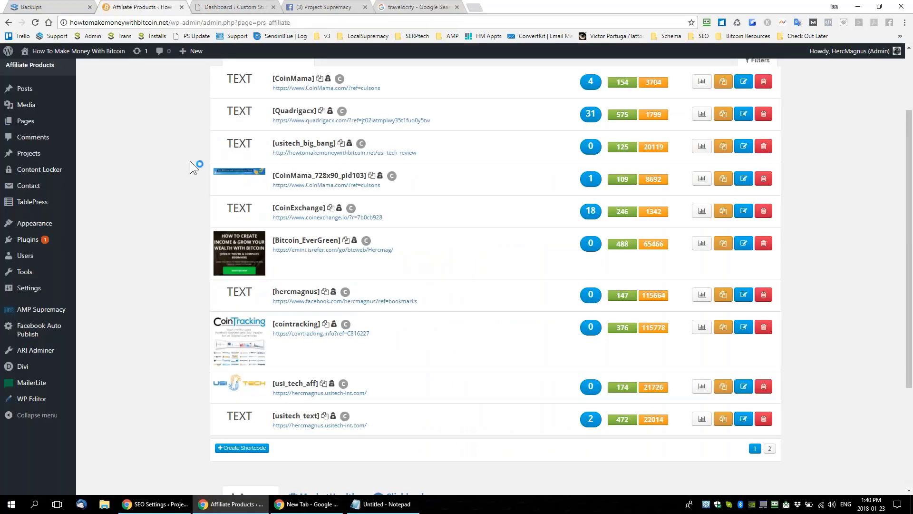
pyautogui.scroll(2, 333, 200)
pyautogui.scroll(-5, 490, 236)
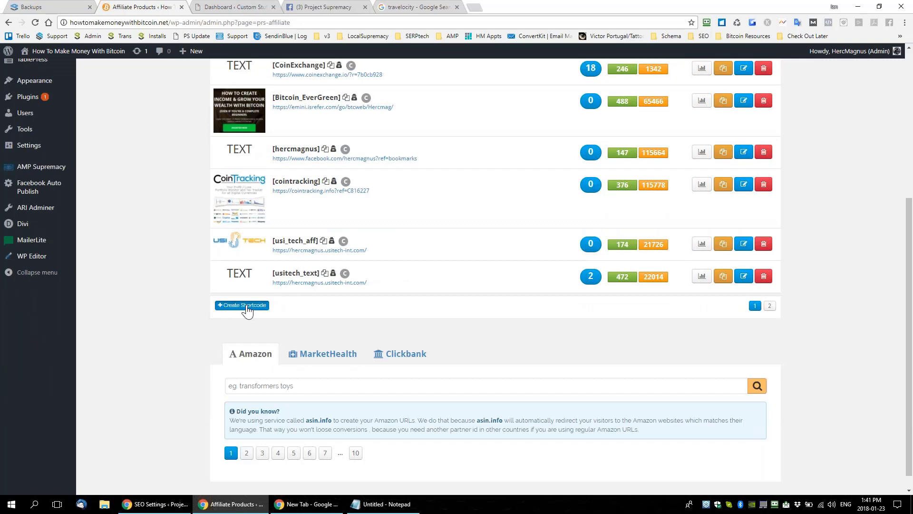
pyautogui.click(246, 307)
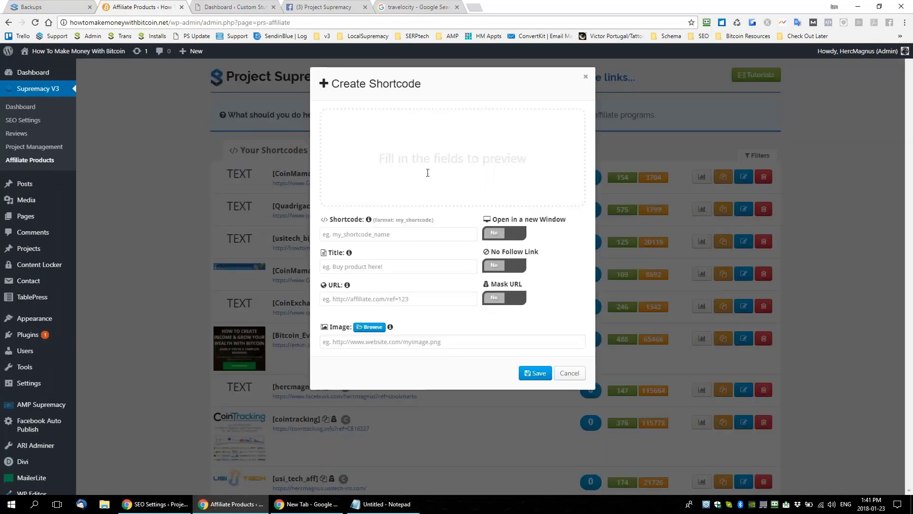
pyautogui.click(382, 235)
pyautogui.write('T')
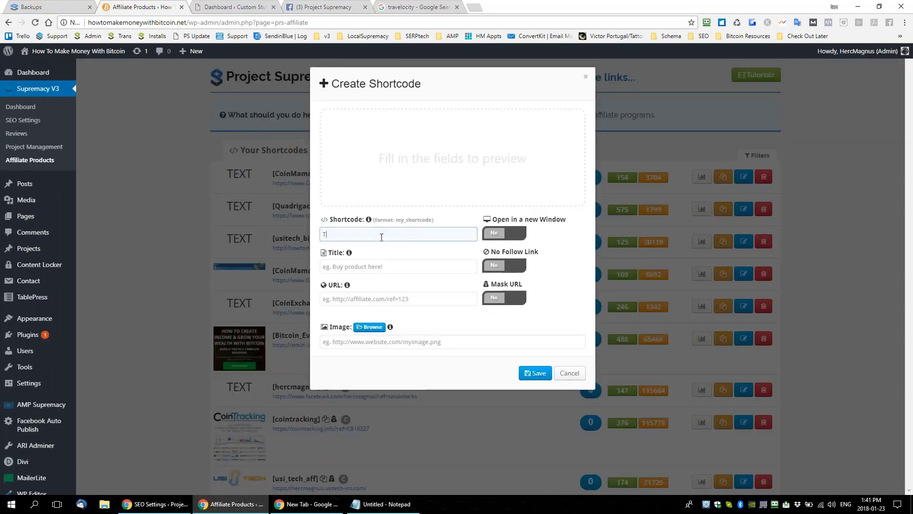
pyautogui.write('ra')
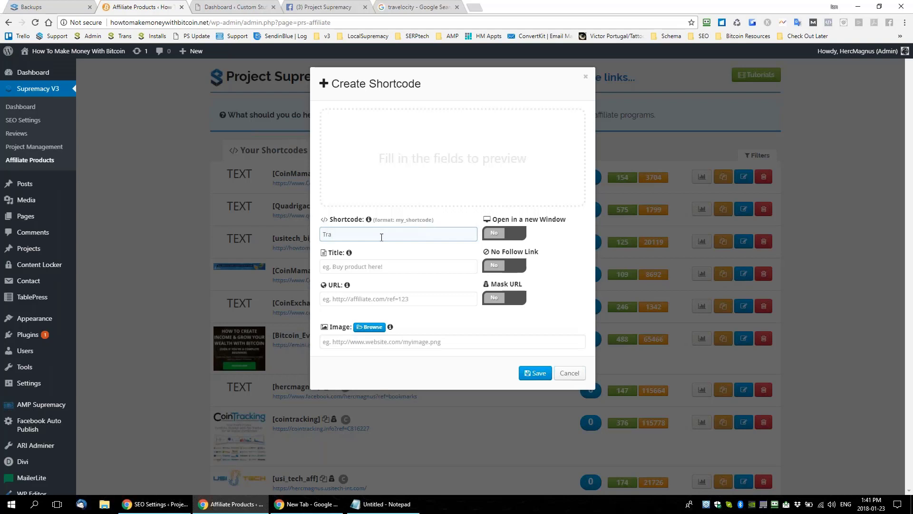
pyautogui.write('velOCity')
pyautogui.click(384, 268)
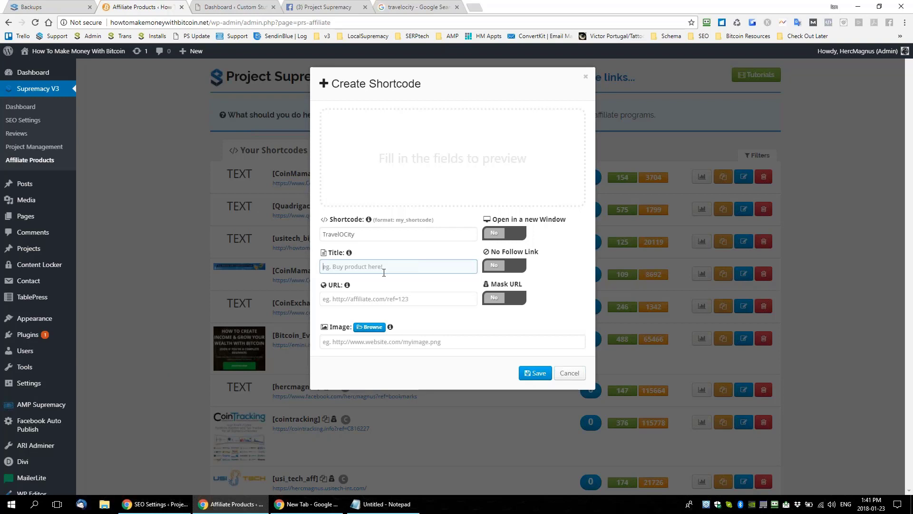
pyautogui.write('Travelocity')
pyautogui.click(323, 267)
pyautogui.write('click Here For')
pyautogui.moveTo(364, 267); pyautogui.dragTo(285, 264)
pyautogui.press('BackSpace')
pyautogui.click(364, 304)
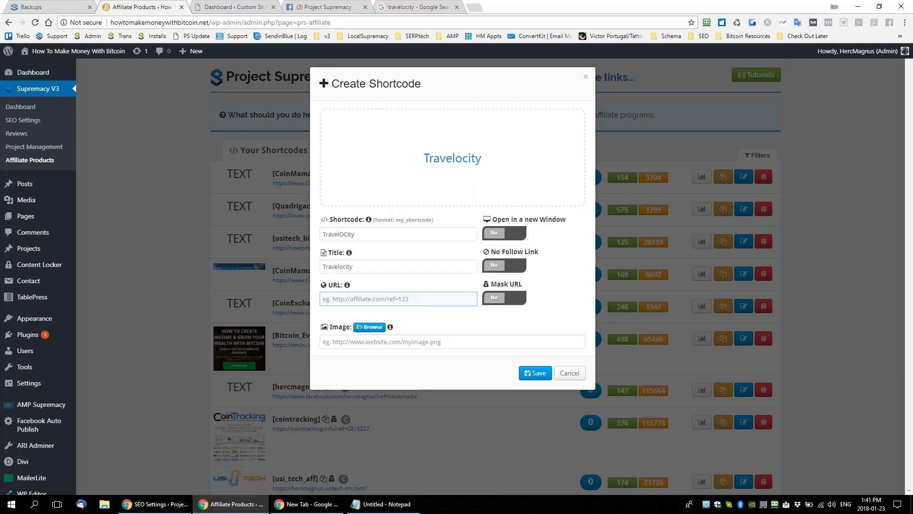
pyautogui.hotkey('ctrl', 'v')
# Try extending the shortcode title to "Travelocity Click Here" and remove the added words
pyautogui.click(381, 262)
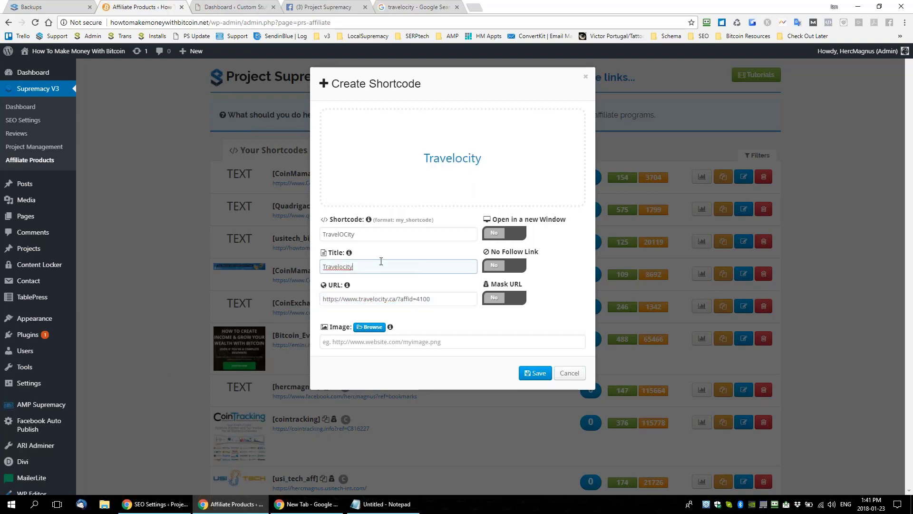
pyautogui.write('Click Here')
pyautogui.click(452, 300)
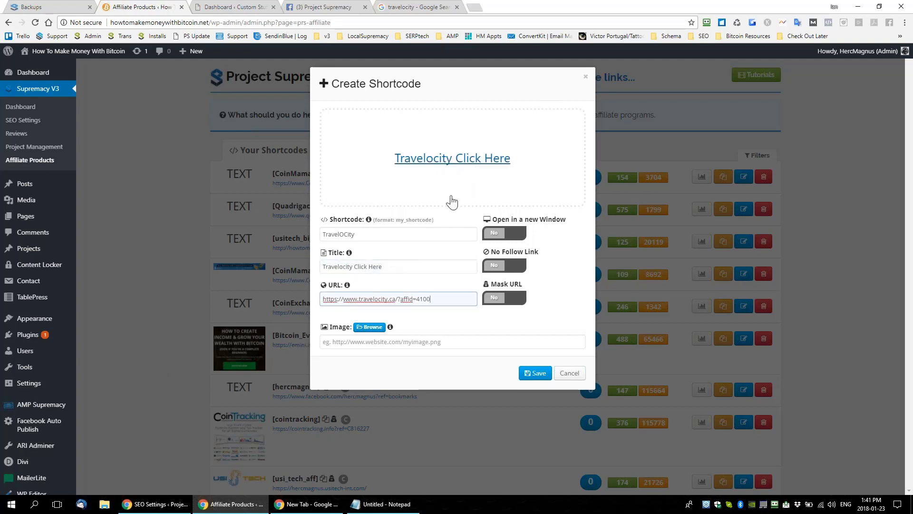
pyautogui.moveTo(388, 265); pyautogui.dragTo(355, 270)
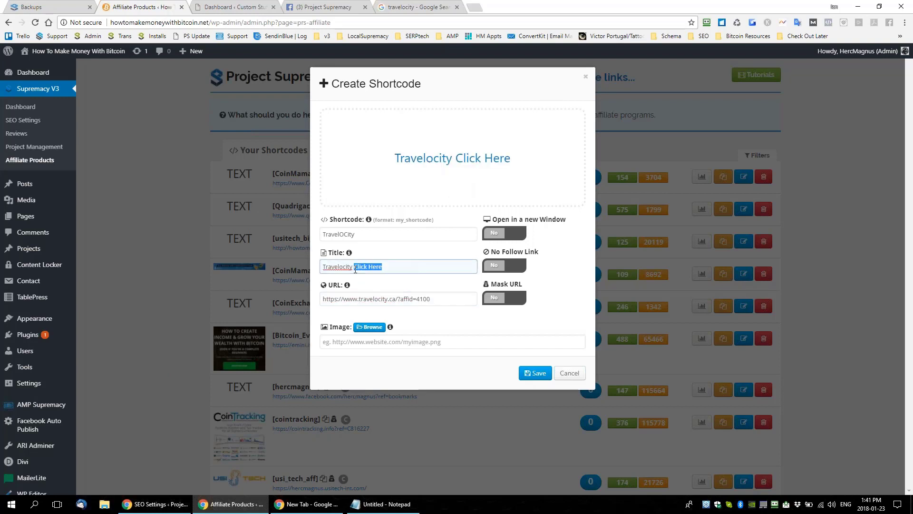
pyautogui.press('BackSpace')
# Enable opening in a new window, no follow and URL masking for the TravelOCity shortcode and save it
pyautogui.click(500, 234)
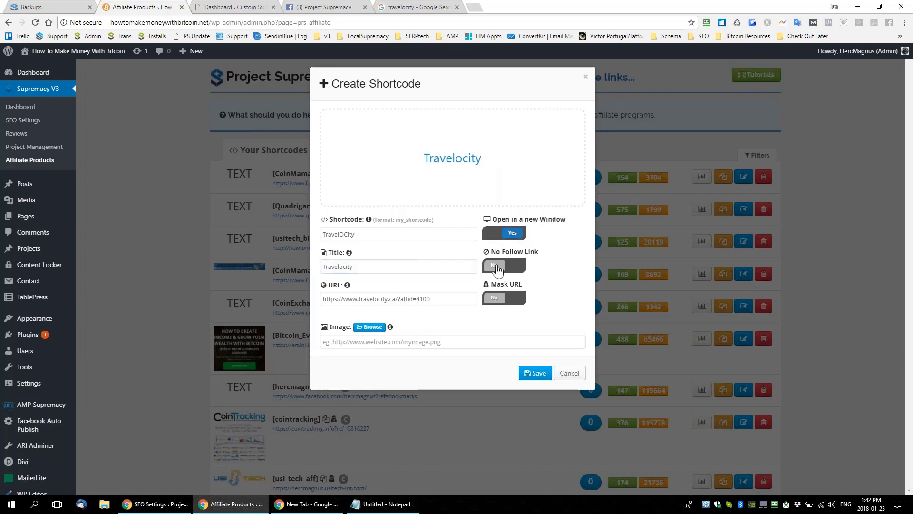
pyautogui.click(497, 268)
pyautogui.click(497, 298)
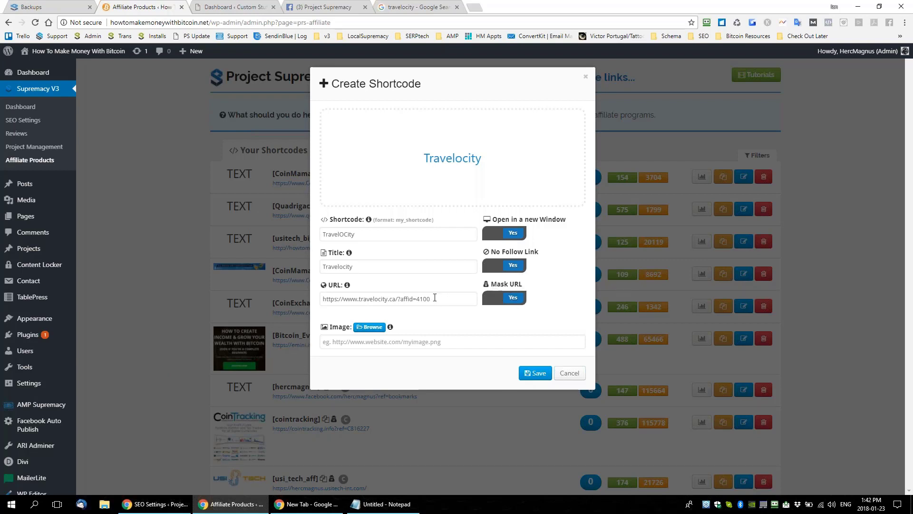
pyautogui.moveTo(431, 299); pyautogui.dragTo(323, 299)
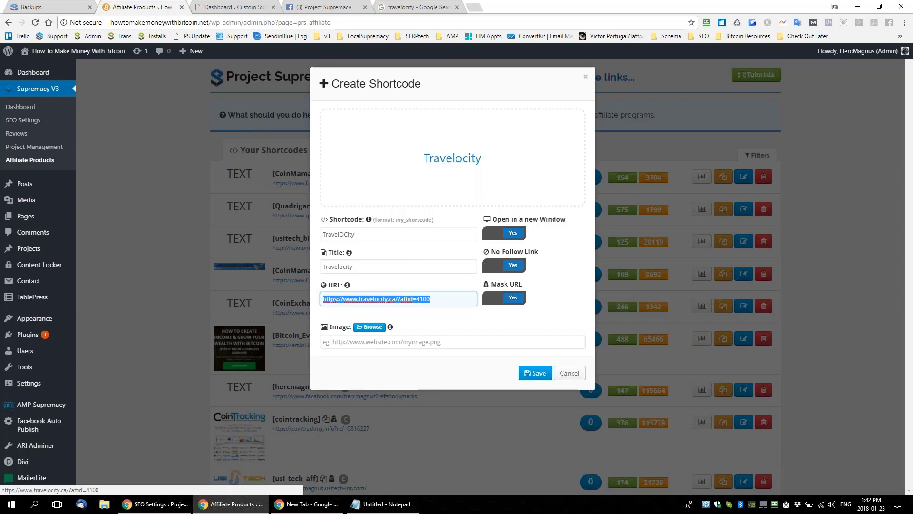
pyautogui.click(445, 298)
pyautogui.moveTo(445, 298); pyautogui.dragTo(323, 298)
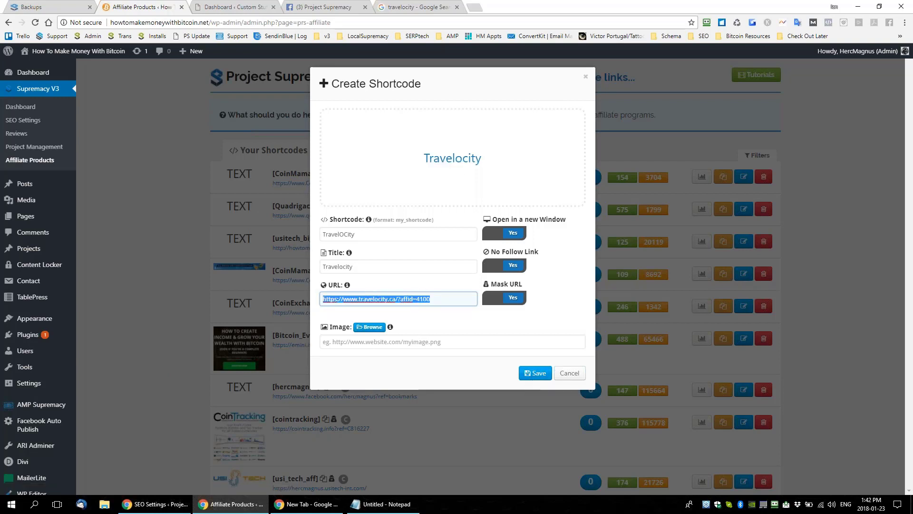
pyautogui.click(535, 373)
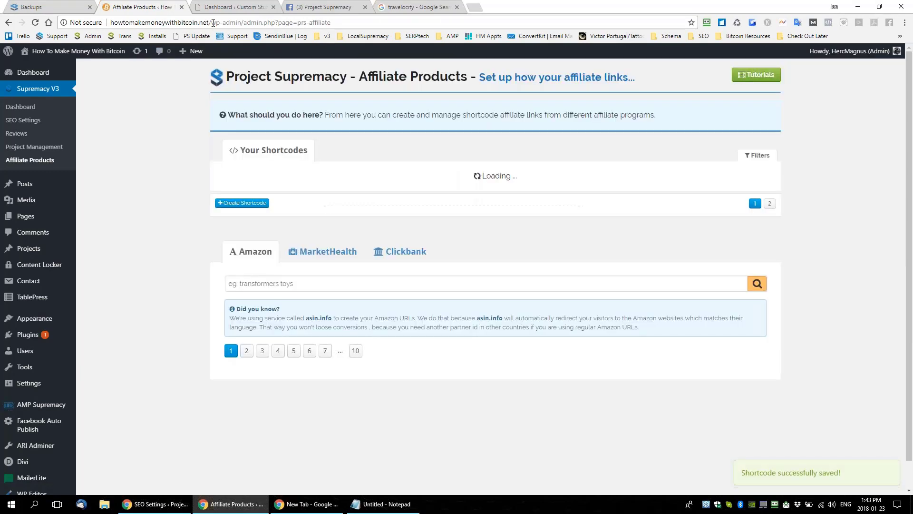
# Filter the shortcode list by the shortcode name Travelocity and highlight the matching entry's affiliate URL
pyautogui.moveTo(211, 23); pyautogui.dragTo(111, 23)
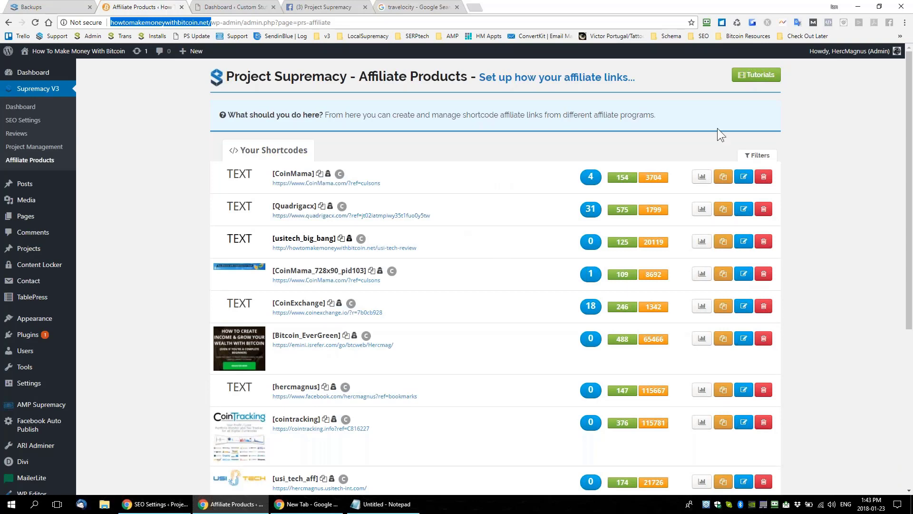
pyautogui.scroll(-3, 584, 258)
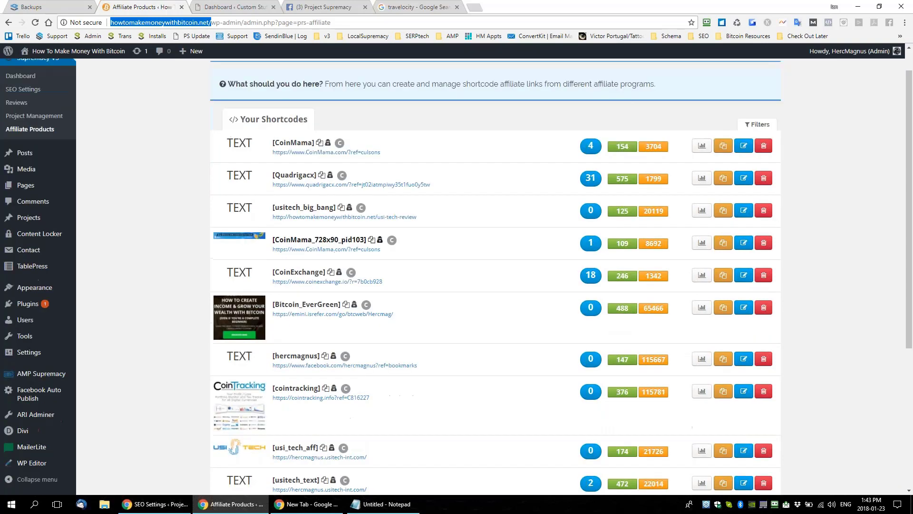
pyautogui.scroll(3, 584, 258)
pyautogui.click(758, 155)
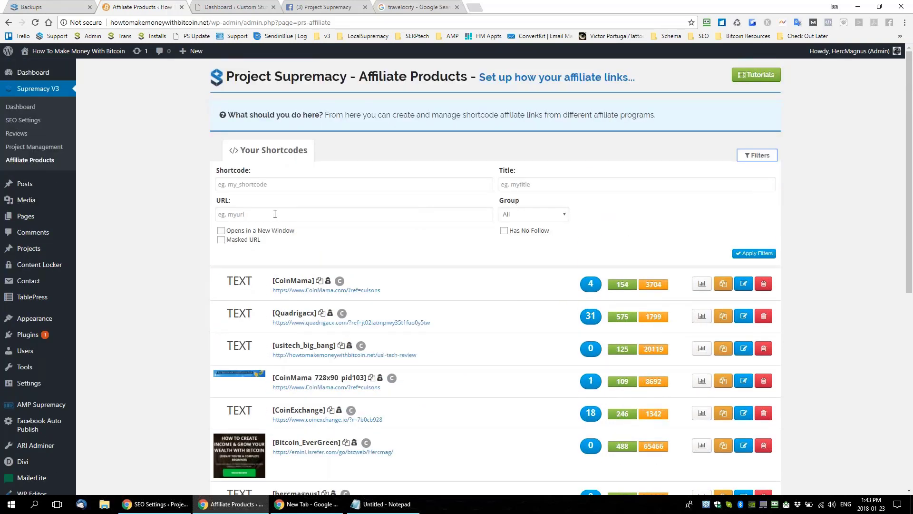
pyautogui.click(284, 183)
pyautogui.write('Travel')
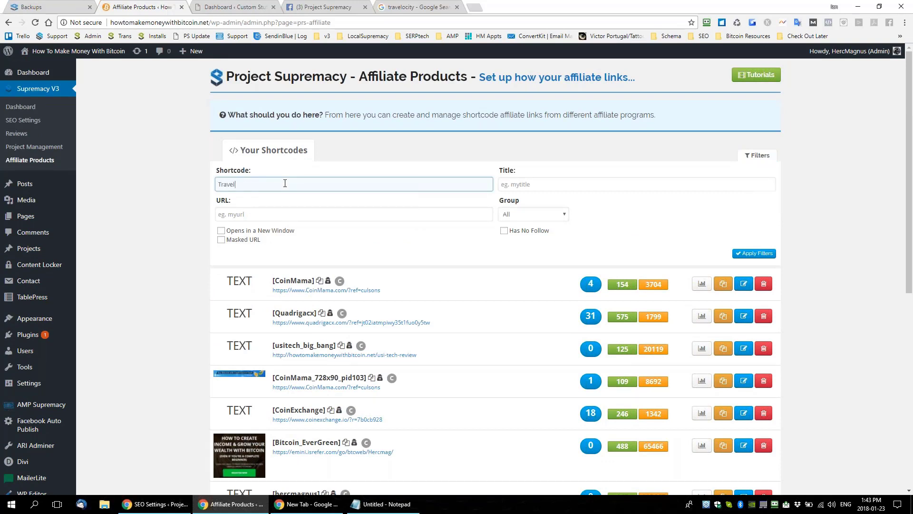
pyautogui.write('ocity')
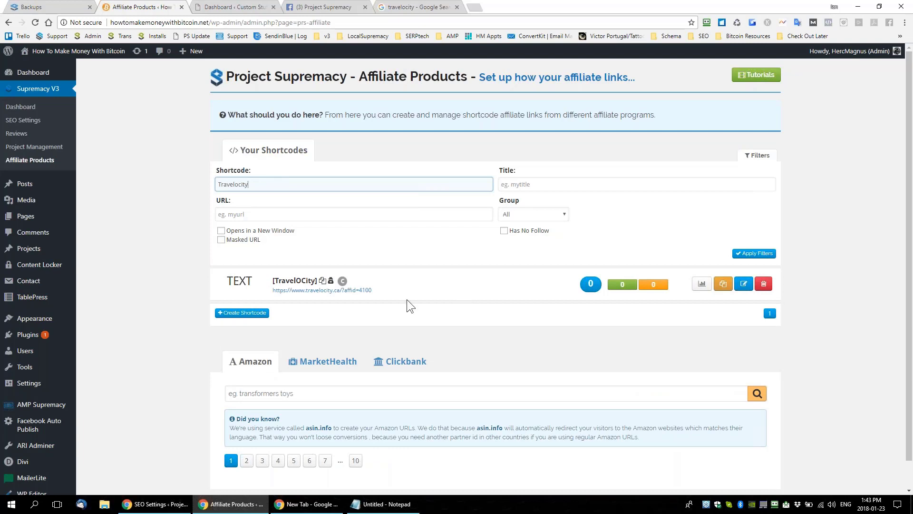
pyautogui.click(379, 291)
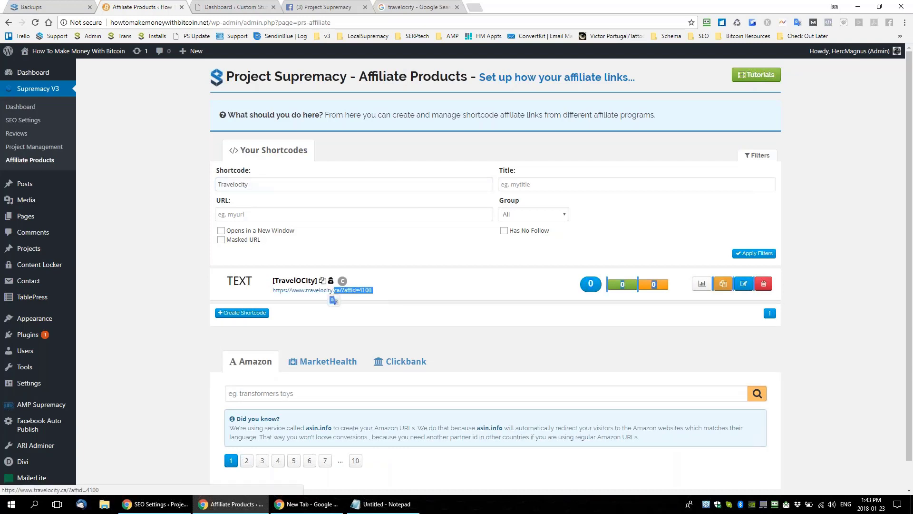
pyautogui.moveTo(387, 289); pyautogui.dragTo(273, 292)
# Start a second new shortcode and name it TravelOCity2
pyautogui.click(235, 313)
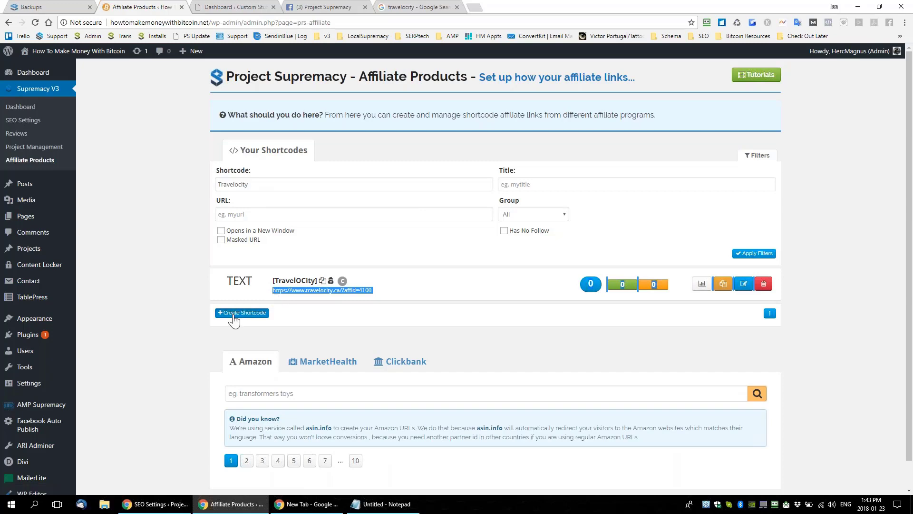
pyautogui.click(377, 235)
pyautogui.write('Tr')
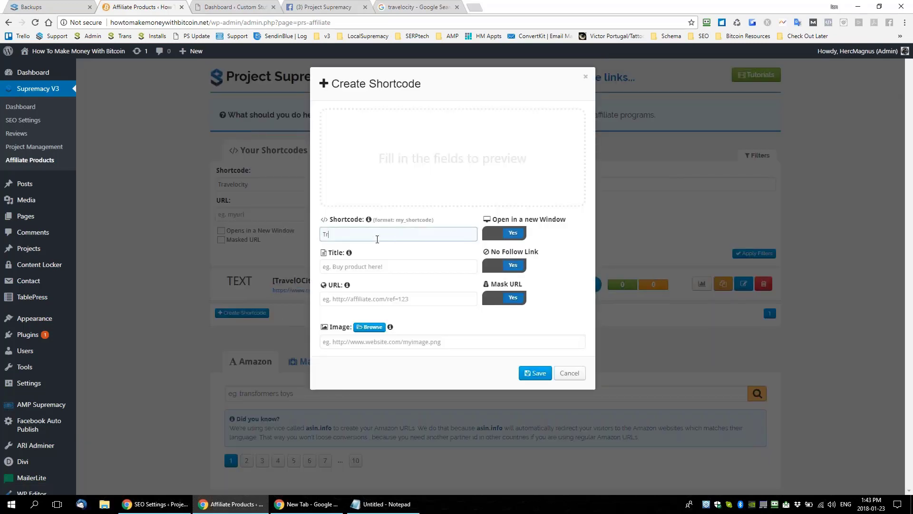
pyautogui.write('avelO')
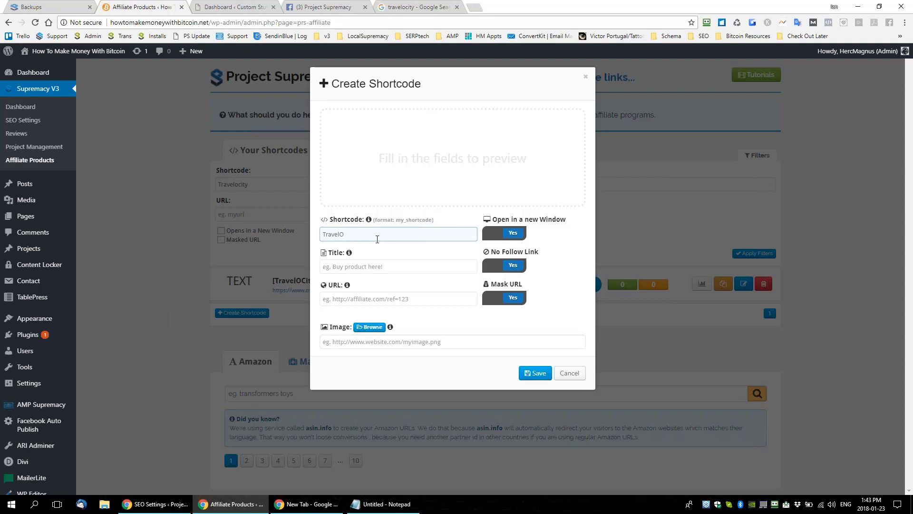
pyautogui.write('cityity2')
pyautogui.click(367, 267)
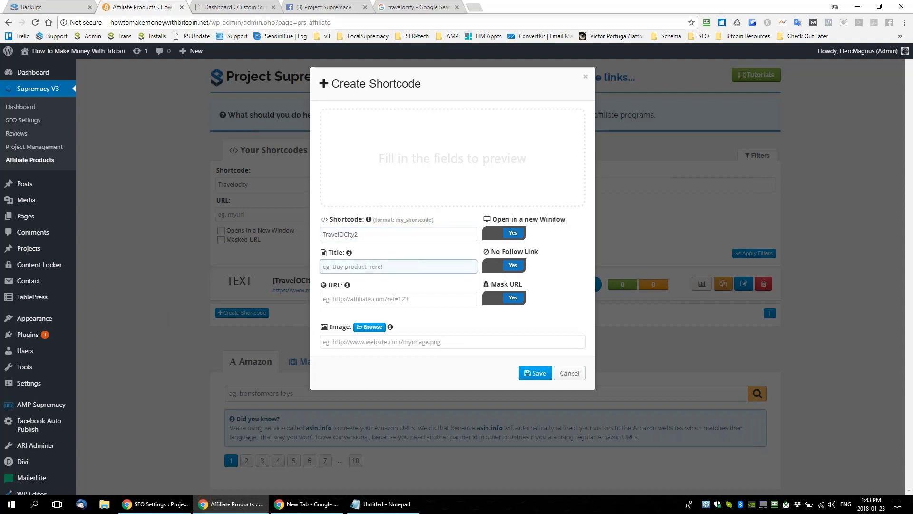
# Search Google Images for "travelocity logo" in a new browser tab
pyautogui.click(474, 7)
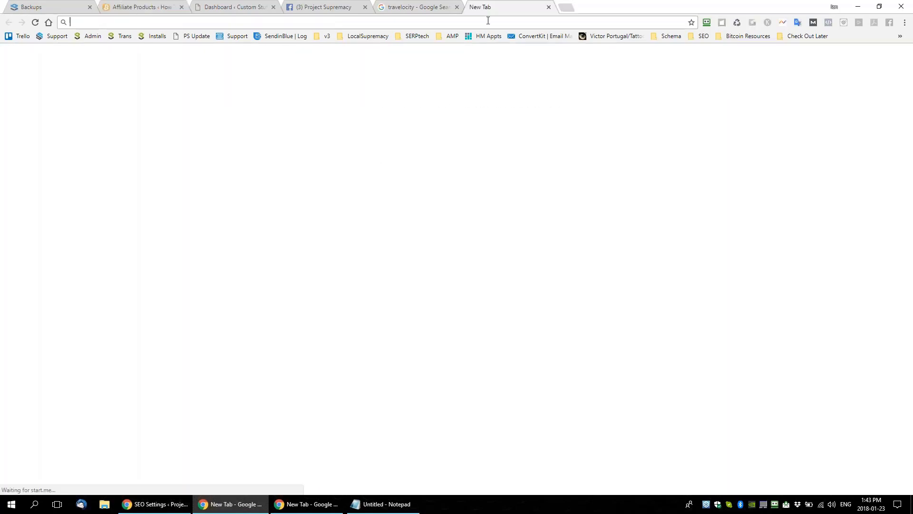
pyautogui.write('travel')
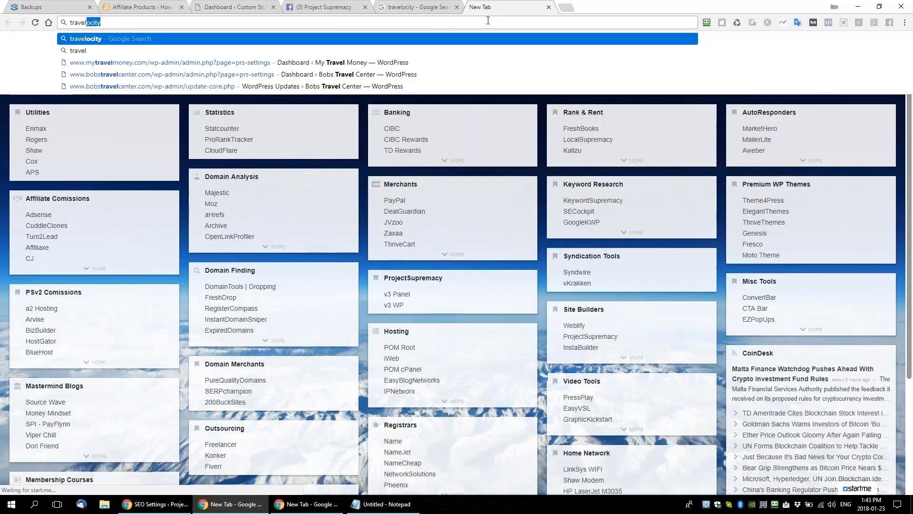
pyautogui.write(' coity logo')
pyautogui.press('Return')
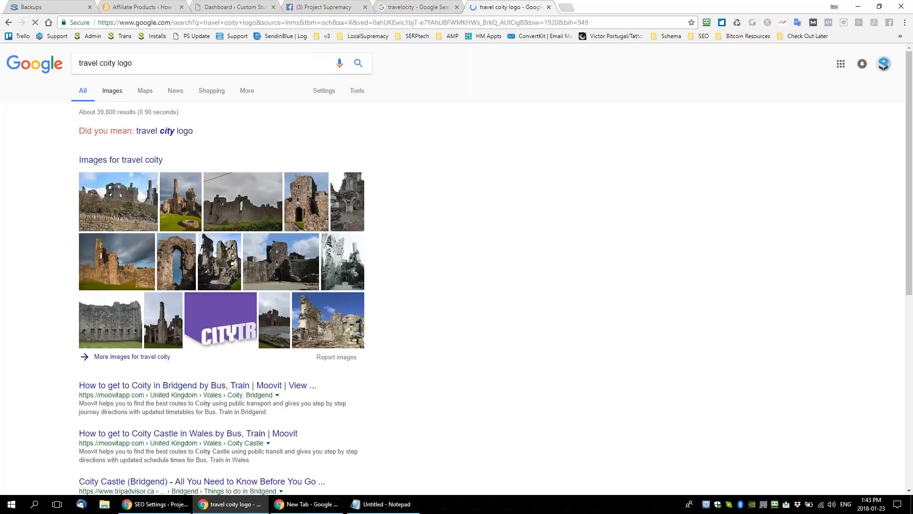
pyautogui.click(98, 63)
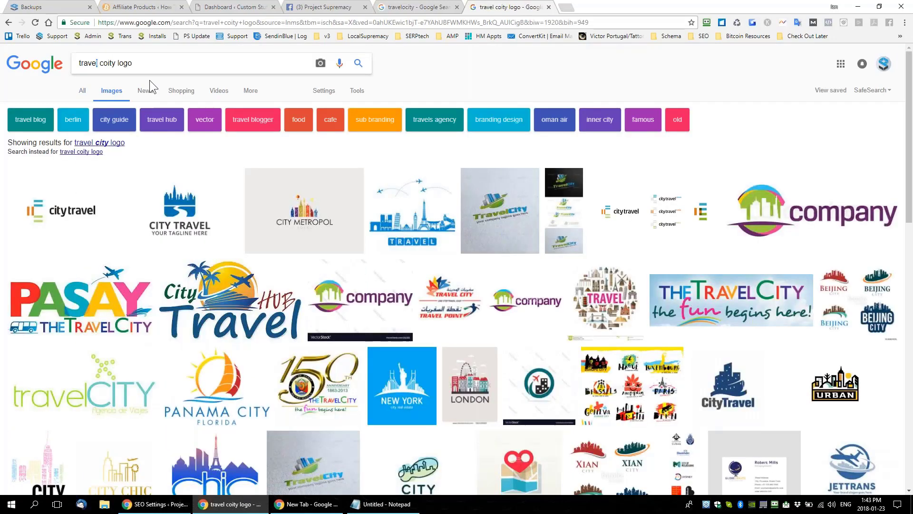
pyautogui.hotkey('shift', 'Right')
pyautogui.hotkey('shift', 'Right')
pyautogui.press('BackSpace')
pyautogui.write('oc')
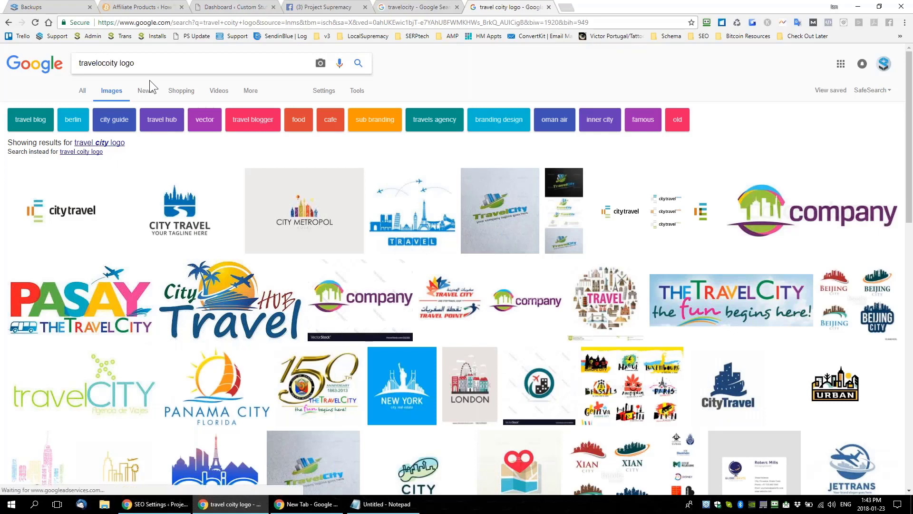
pyautogui.press('Delete')
pyautogui.press('Return')
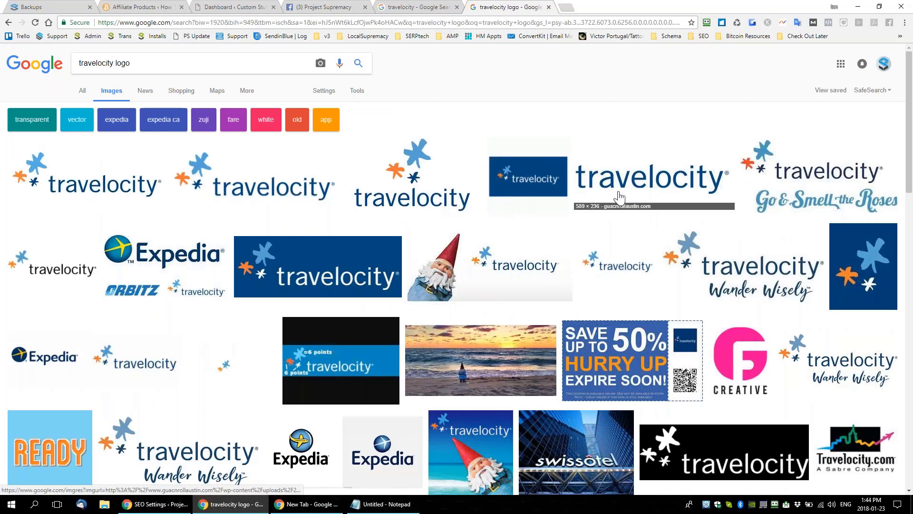
# Save the 400 × 300 stacked Travelocity logo from travelvegas.com to the Desktop as travelocity1.jpg
pyautogui.click(412, 196)
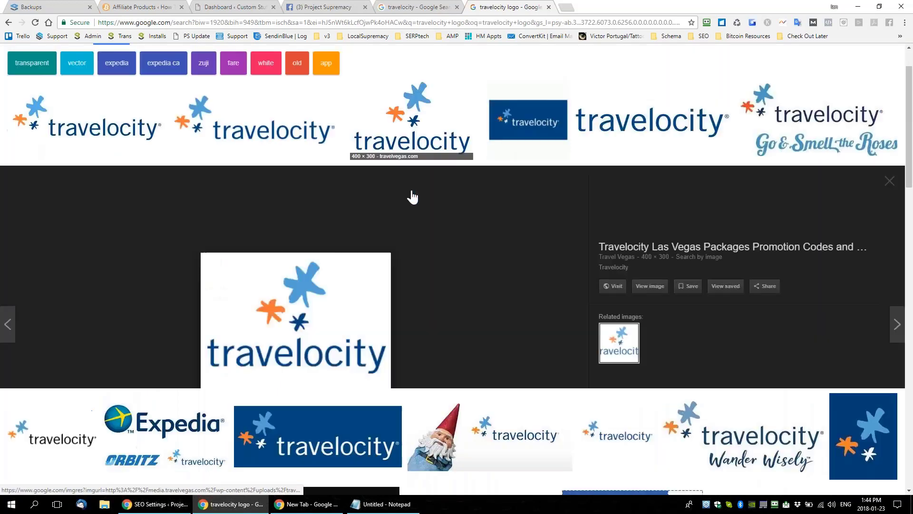
pyautogui.rightClick(281, 275)
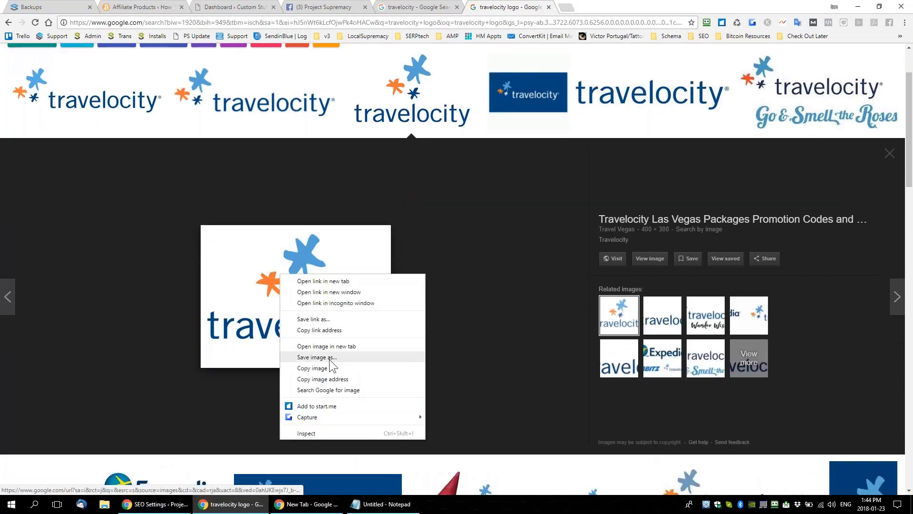
pyautogui.click(330, 361)
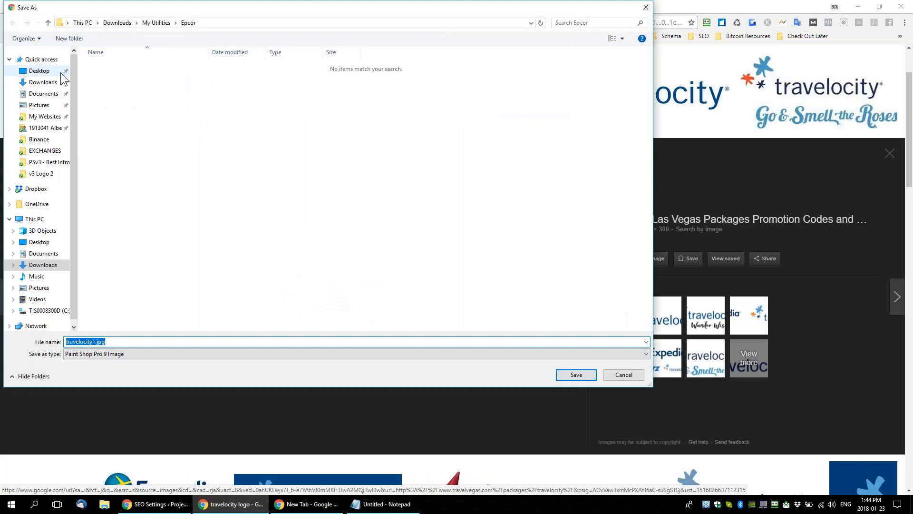
pyautogui.click(44, 72)
pyautogui.click(576, 374)
pyautogui.click(327, 6)
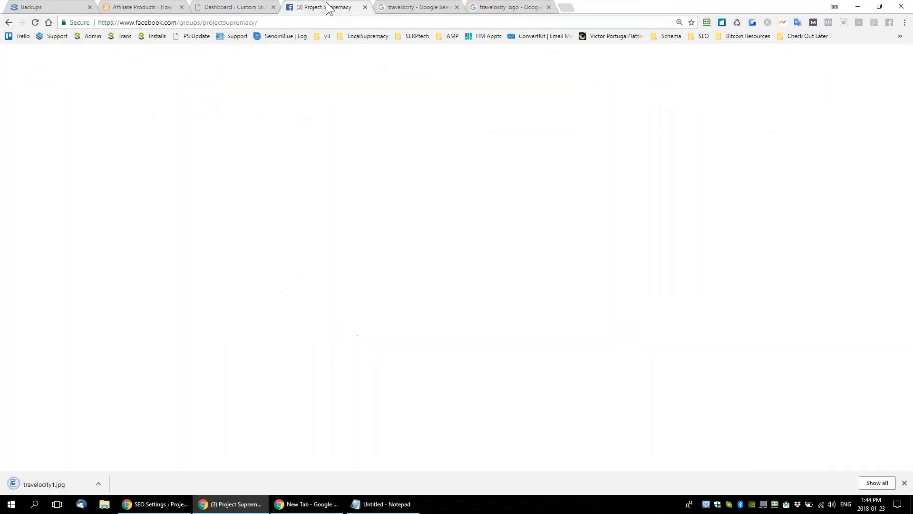
pyautogui.click(233, 6)
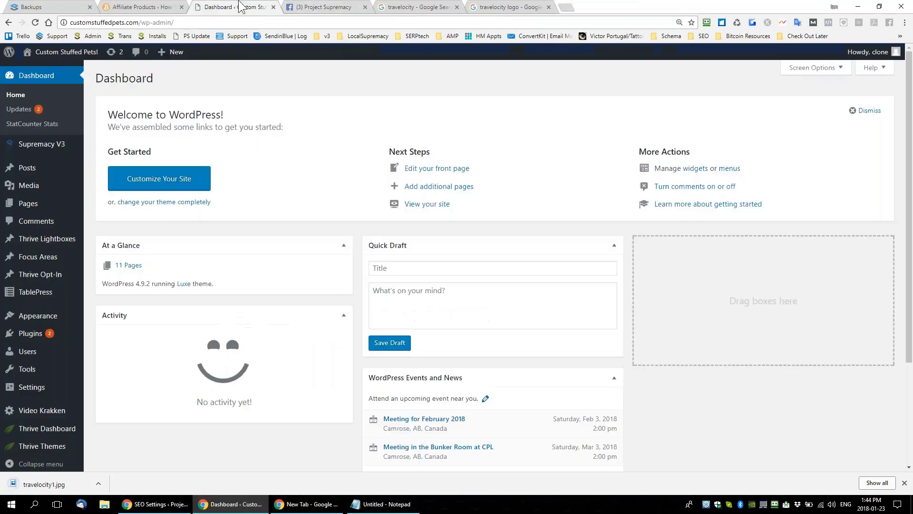
pyautogui.click(151, 7)
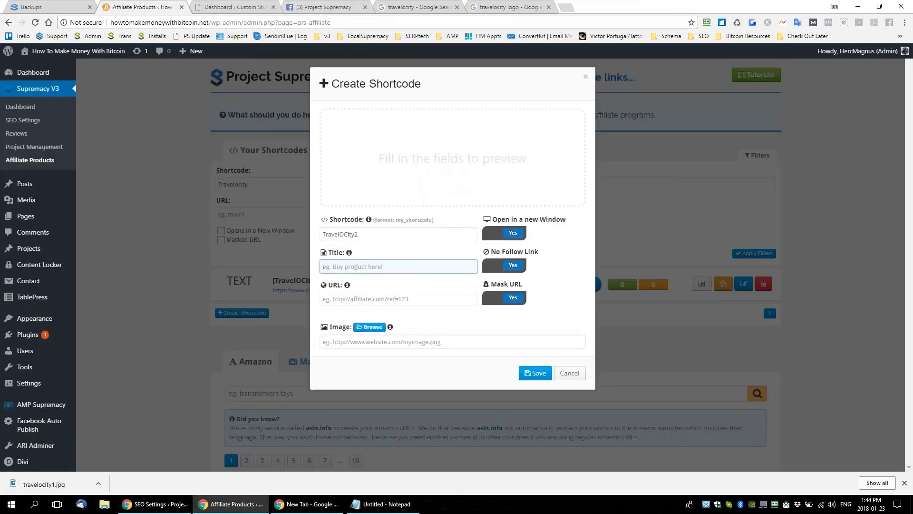
pyautogui.click(350, 299)
pyautogui.write('https://www.travelocity.ca/?affid=4100     0 0 0')
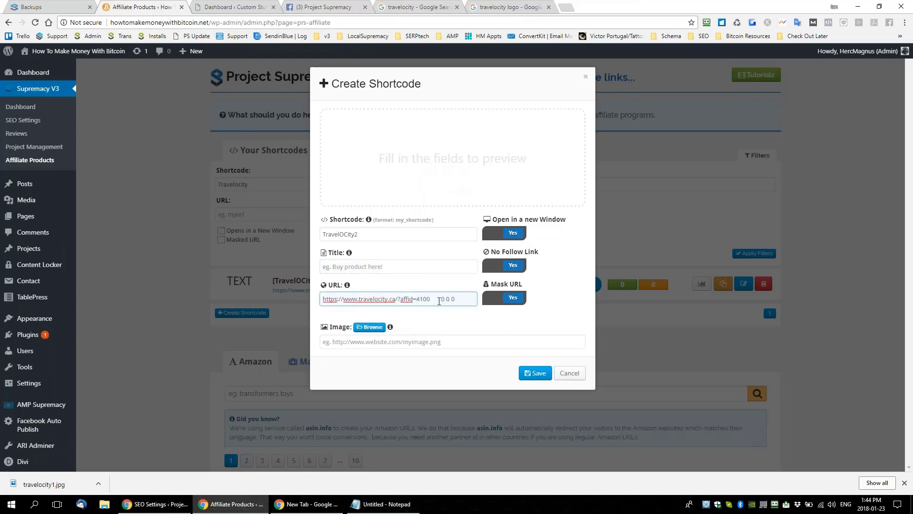
pyautogui.moveTo(430, 299); pyautogui.dragTo(476, 300)
pyautogui.press('BackSpace')
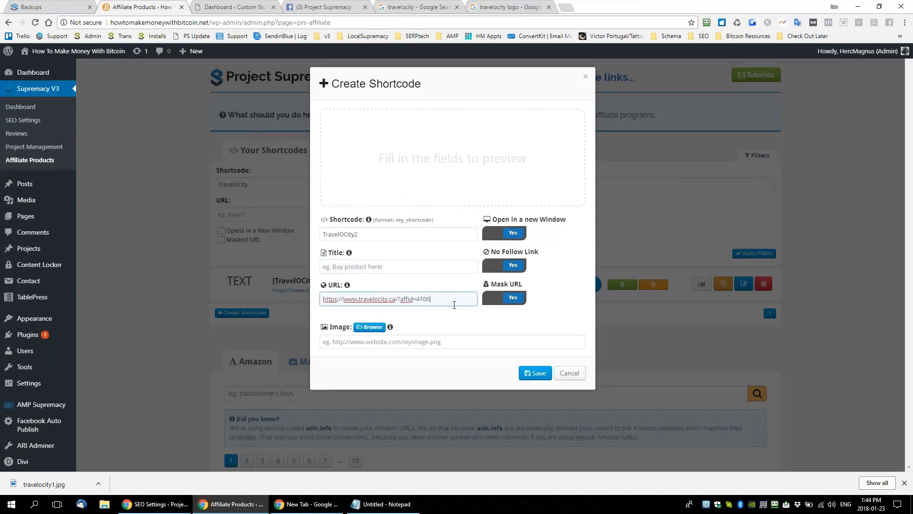
pyautogui.tripleClick(410, 299)
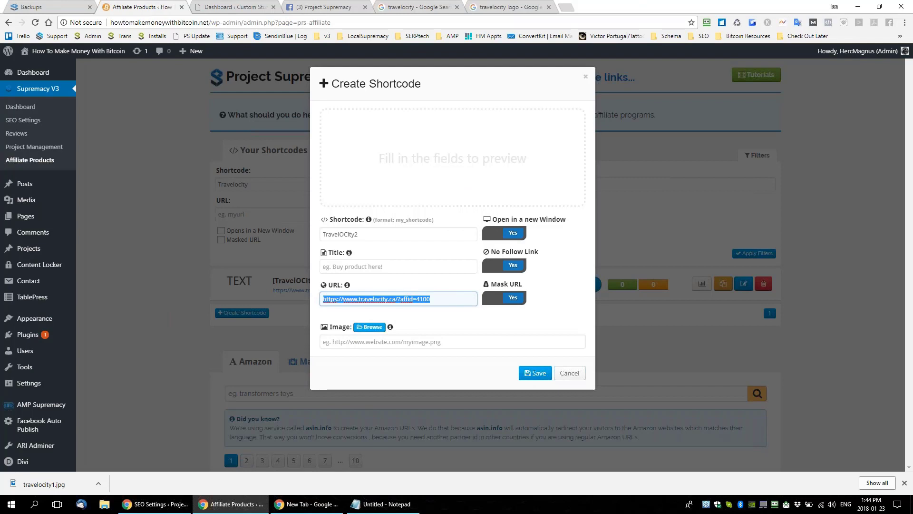
# Upload travelocity1.jpg from the Desktop through the shortcode's image browser
pyautogui.click(371, 328)
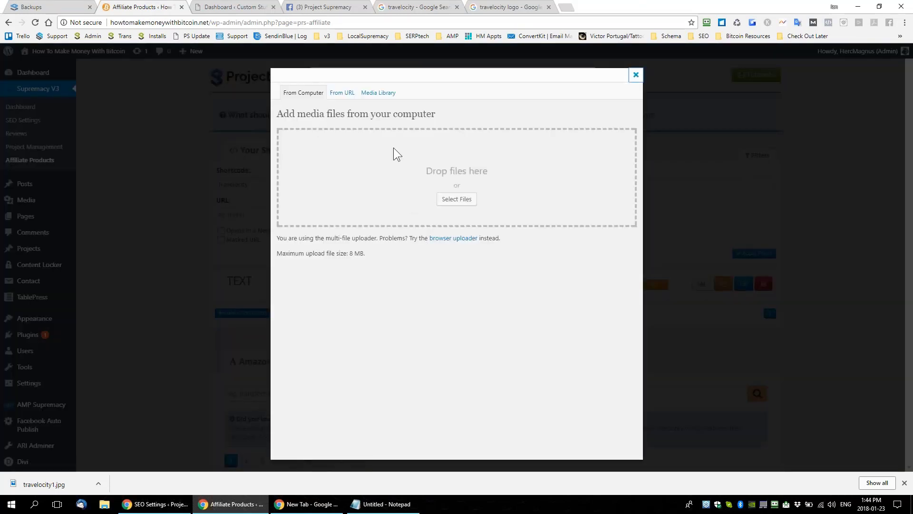
pyautogui.click(461, 201)
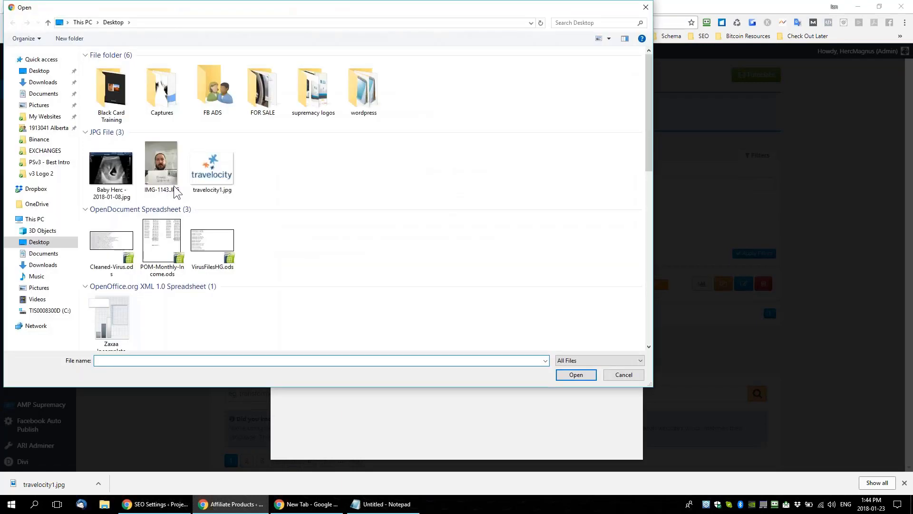
pyautogui.doubleClick(212, 174)
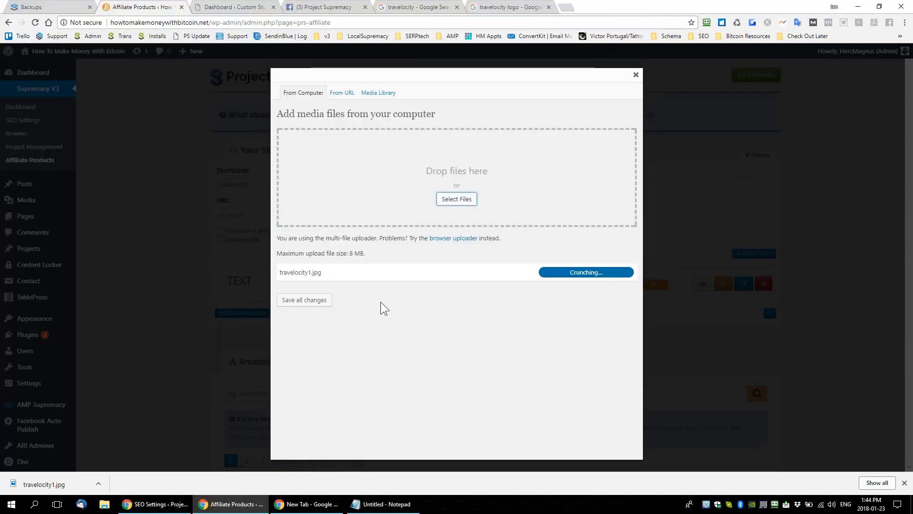
# Copy the uploaded logo's link URL, then save the media changes and close the uploader
pyautogui.scroll(-5, 550, 339)
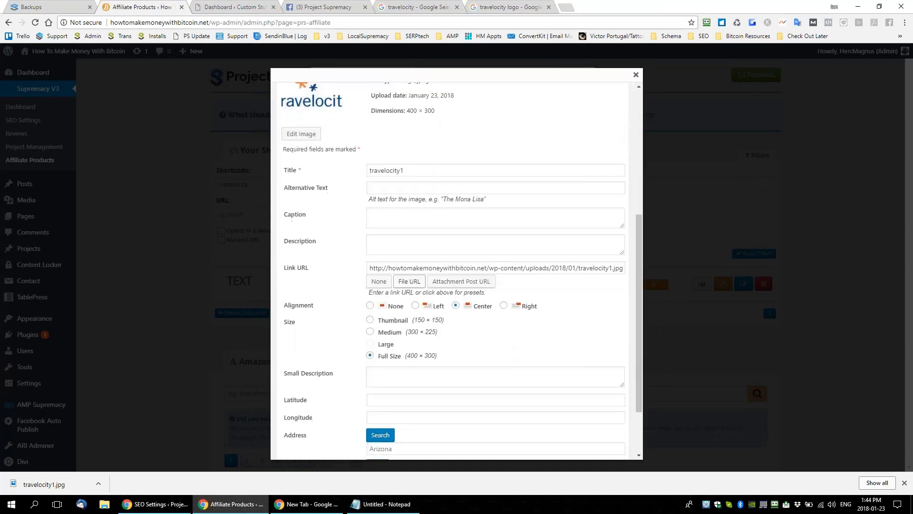
pyautogui.tripleClick(423, 272)
pyautogui.hotkey('ctrl', 'c')
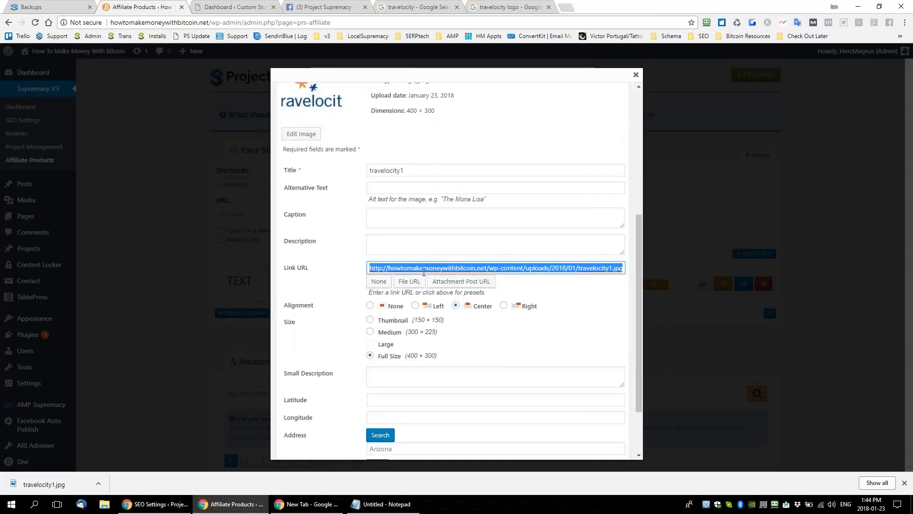
pyautogui.scroll(-2, 424, 272)
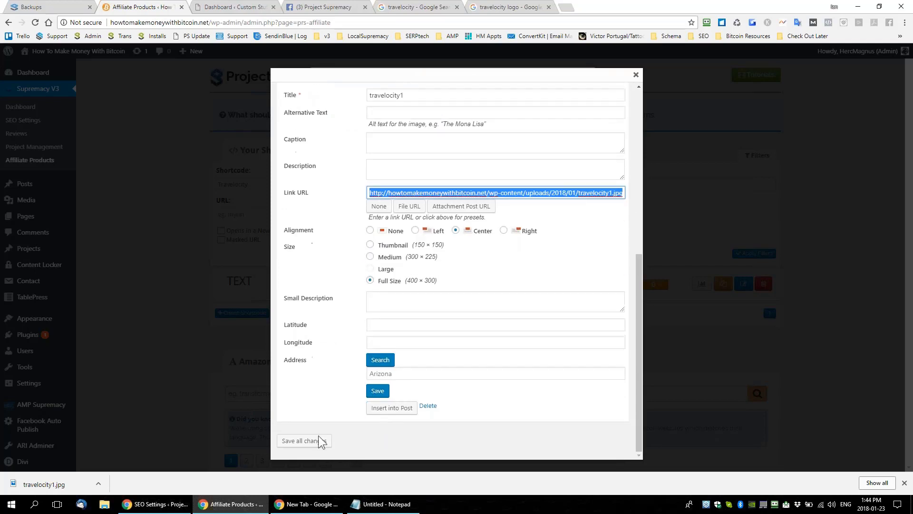
pyautogui.click(314, 440)
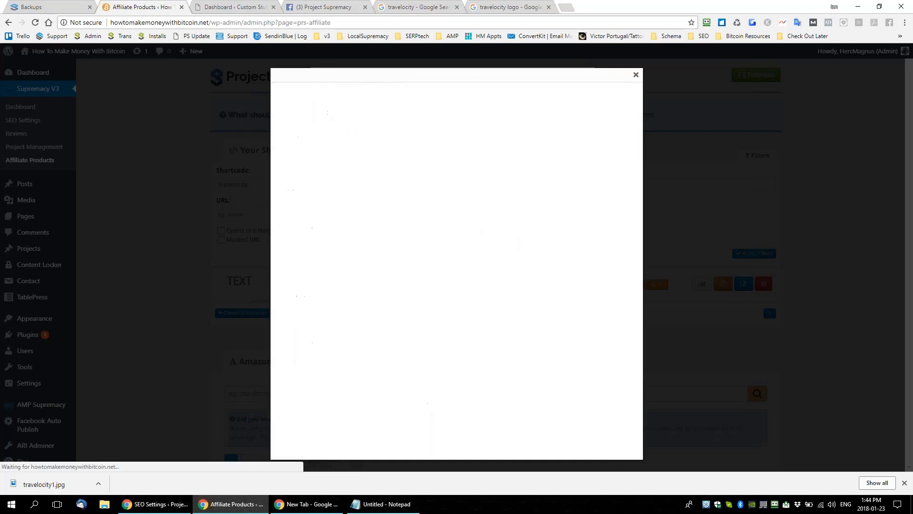
pyautogui.click(636, 75)
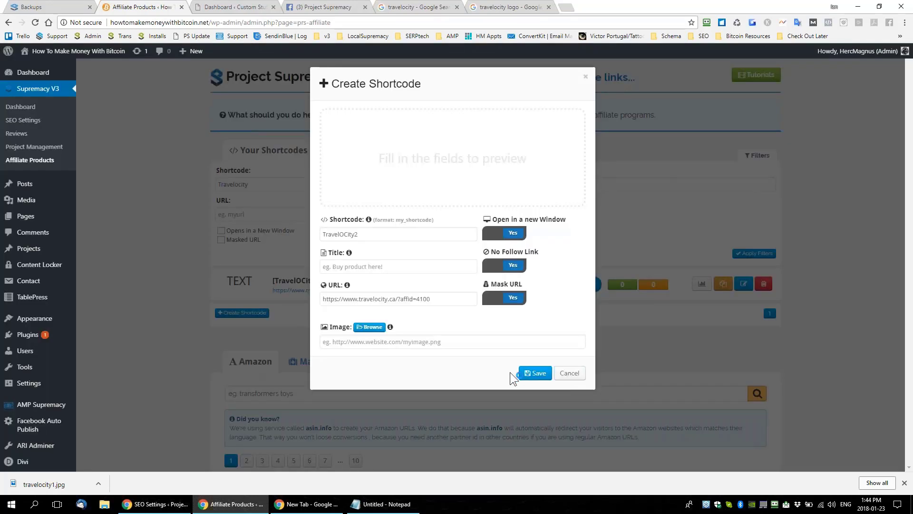
# Paste the copied logo URL as the shortcode's image and try to save the shortcode
pyautogui.click(514, 341)
pyautogui.hotkey('ctrl', 'v')
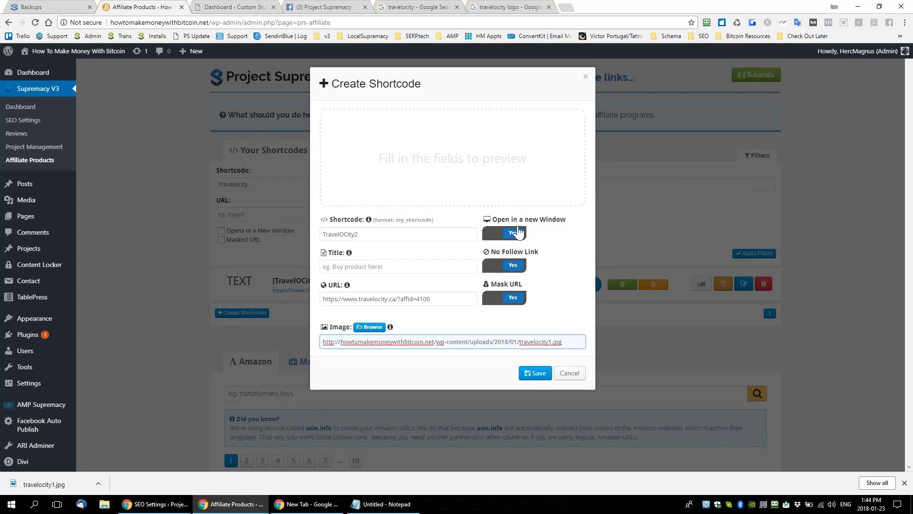
pyautogui.click(537, 377)
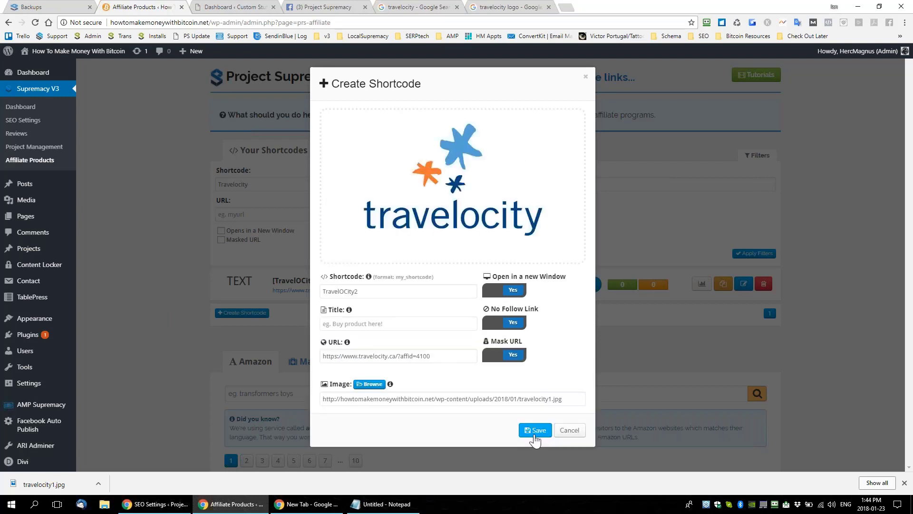
pyautogui.click(536, 435)
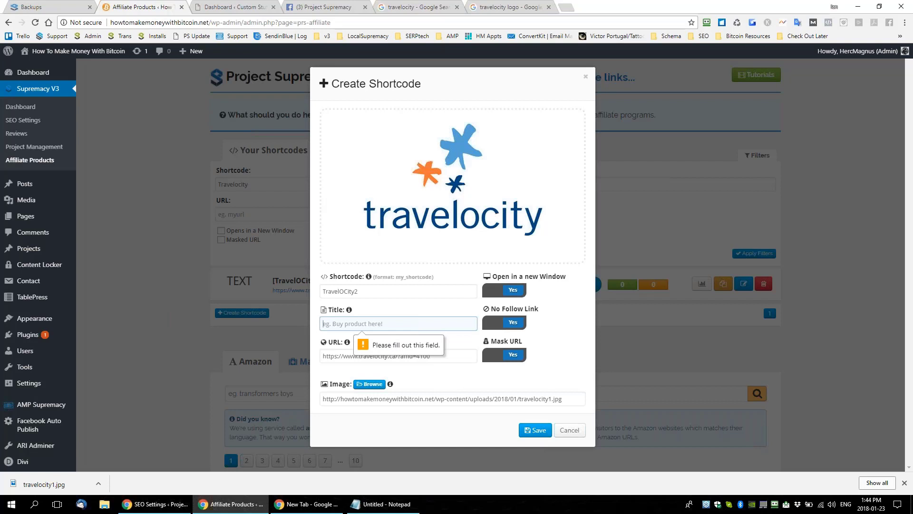
# Title the shortcode "TravelOCity Click HEre" and save it
pyautogui.write('TravelO')
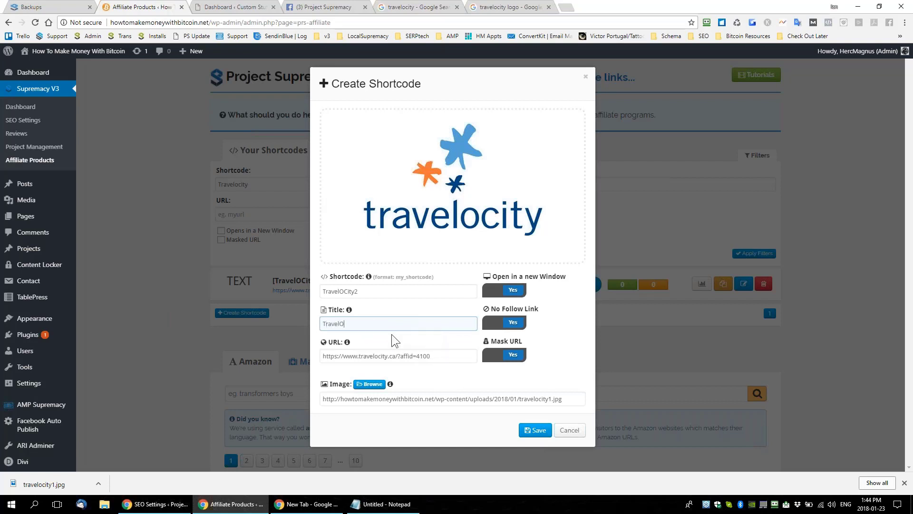
pyautogui.write('city2')
pyautogui.press('BackSpace')
pyautogui.write('Click HEre')
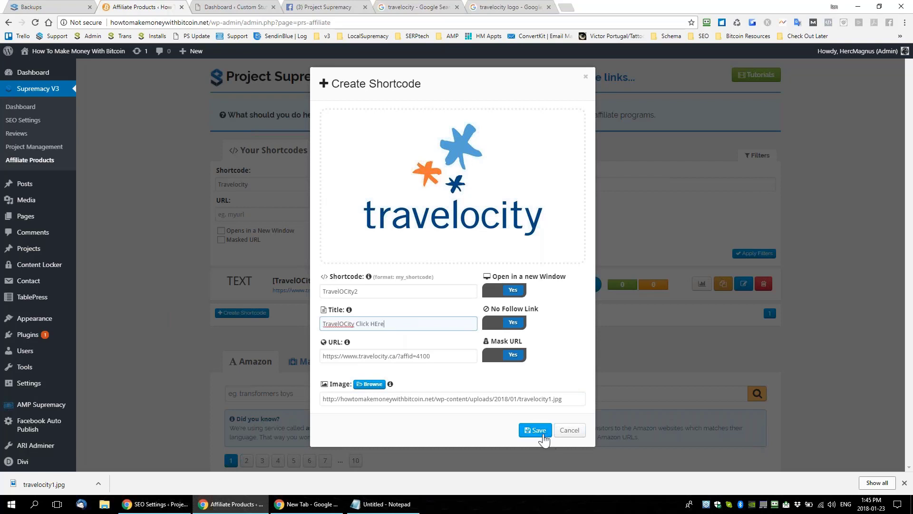
pyautogui.click(537, 430)
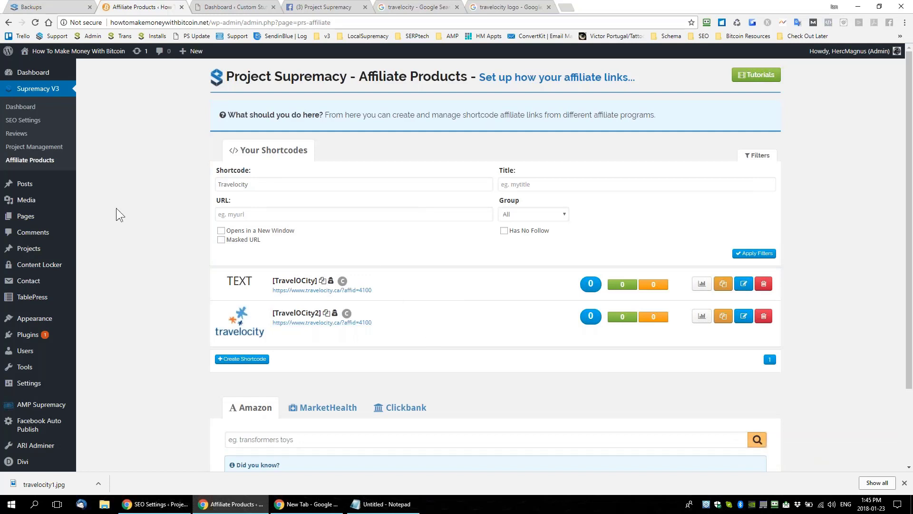
# Open a new post in a separate browser tab and title it "TraveloCity Page"
pyautogui.rightClick(88, 198)
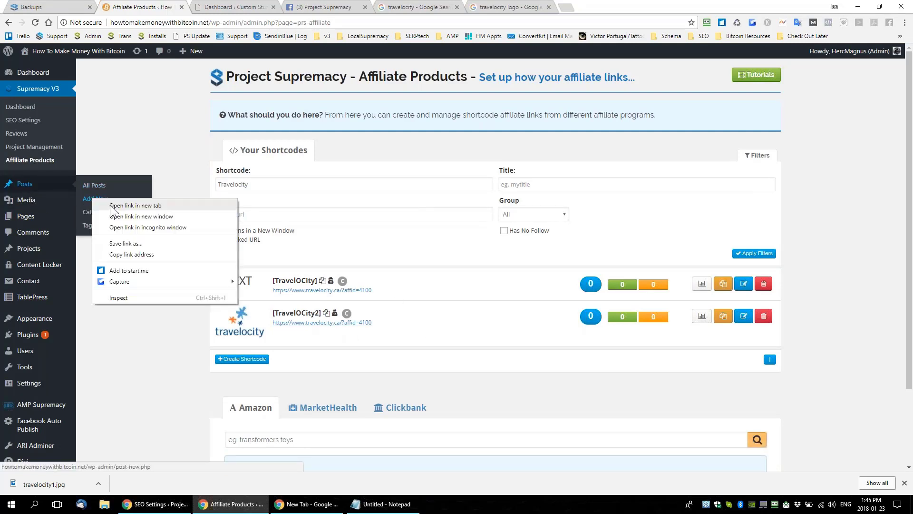
pyautogui.click(115, 206)
pyautogui.click(239, 5)
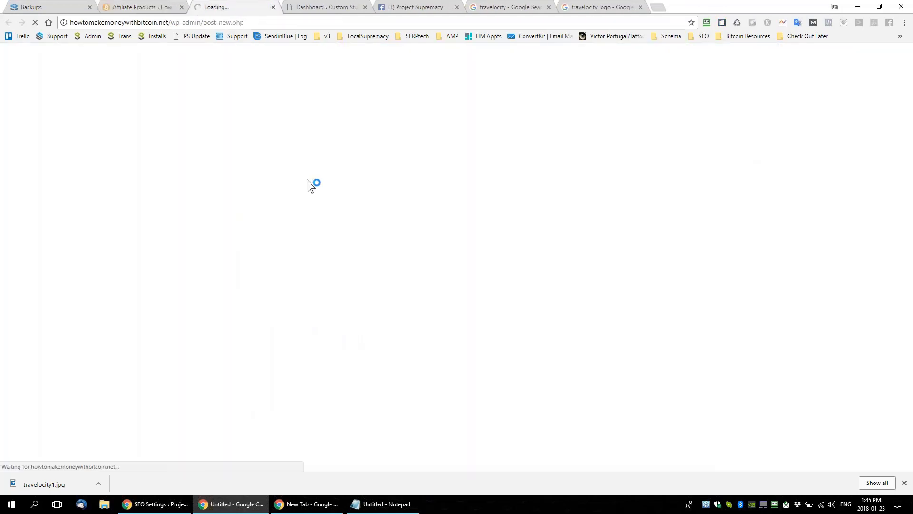
pyautogui.moveTo(176, 23); pyautogui.dragTo(166, 22)
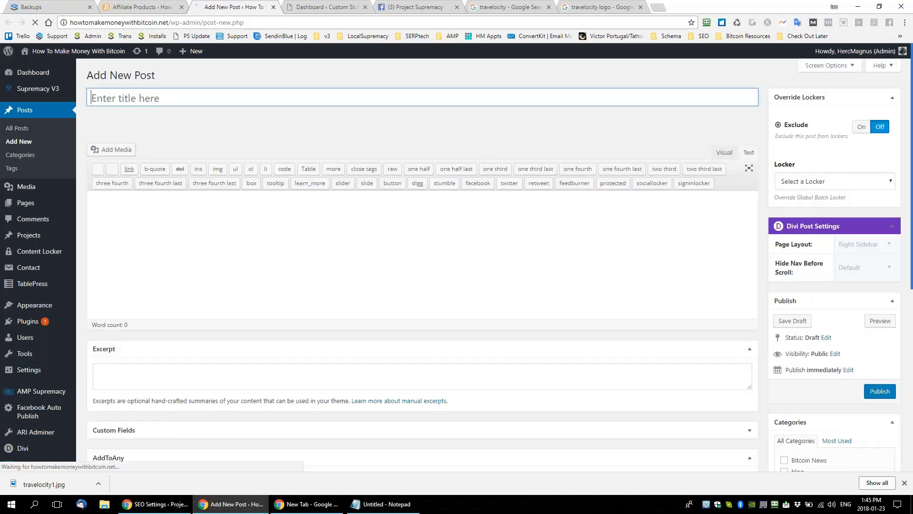
pyautogui.write('Travel')
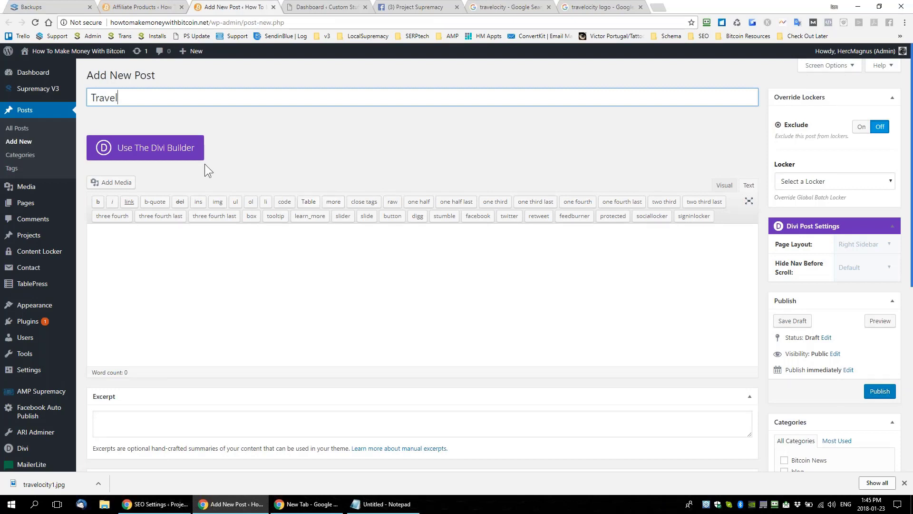
pyautogui.write('lc')
pyautogui.press('BackSpace')
pyautogui.press('BackSpace')
pyautogui.write('ge')
pyautogui.click(159, 151)
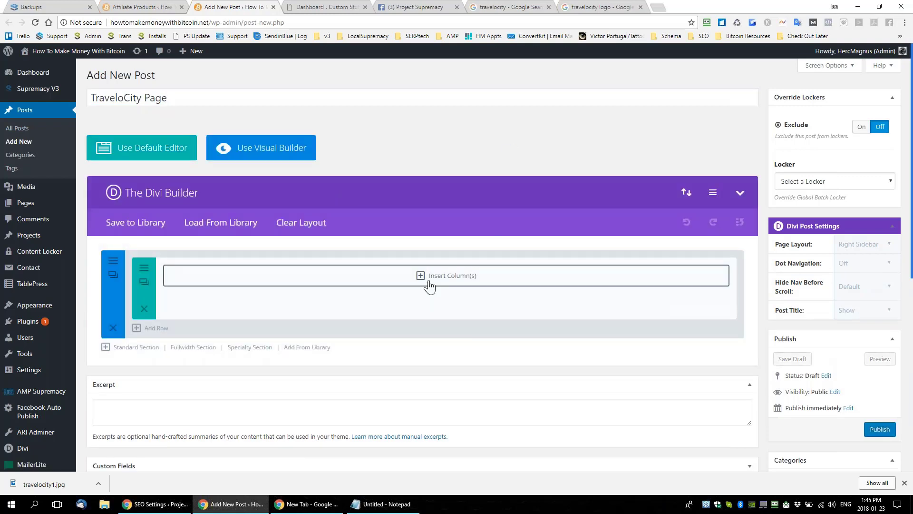
pyautogui.click(157, 154)
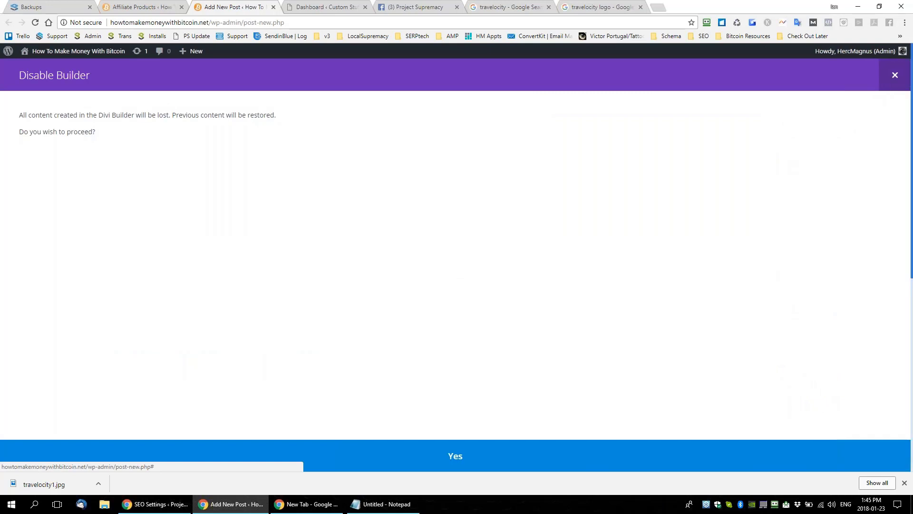
pyautogui.click(894, 74)
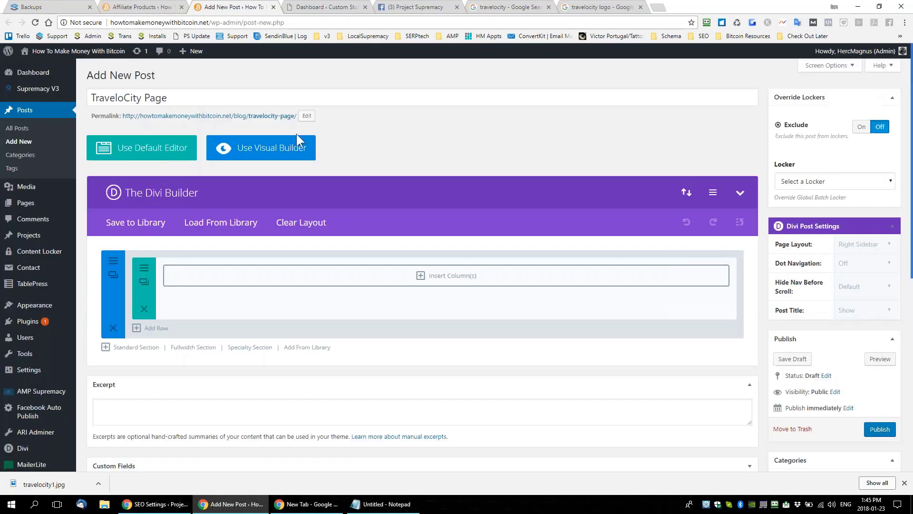
pyautogui.click(140, 148)
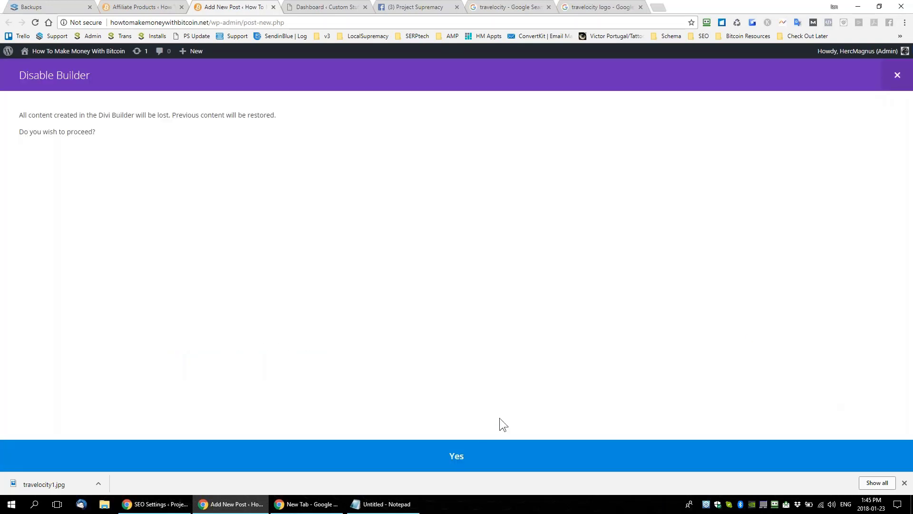
pyautogui.click(476, 457)
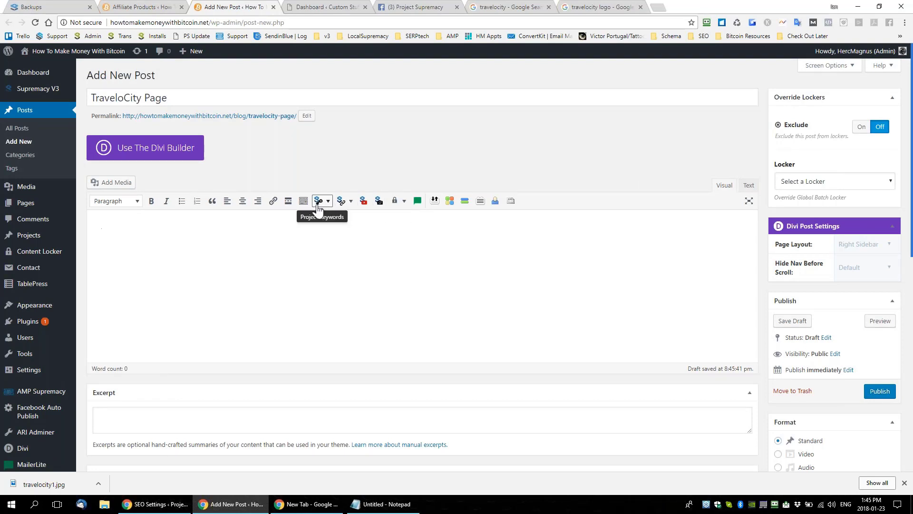
# Insert the custom TravelOCity shortcode into the post body with the anchor text "Travelocity - Click Here"
pyautogui.click(352, 202)
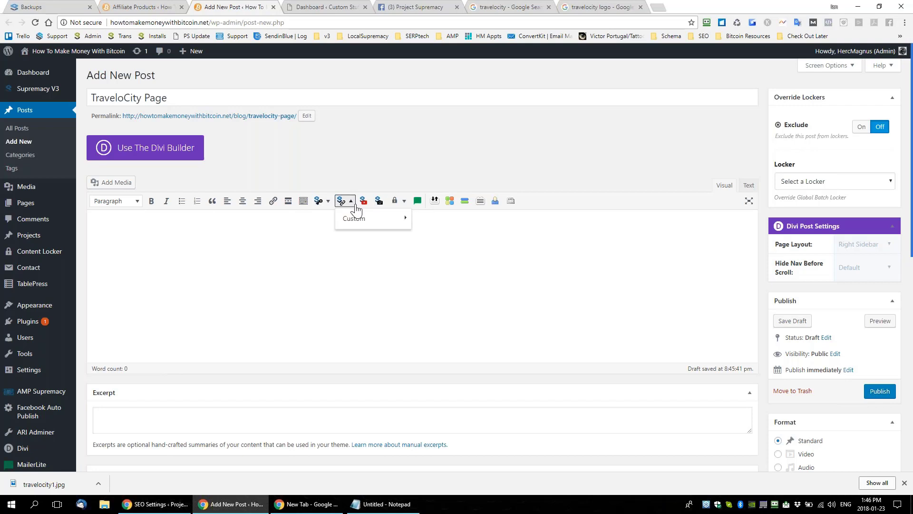
pyautogui.moveTo(356, 219)
pyautogui.scroll(-2, 480, 300)
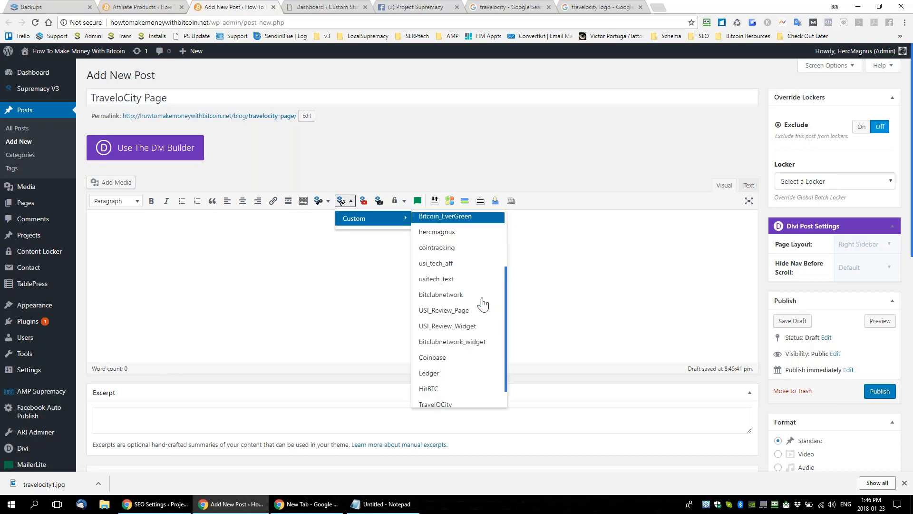
pyautogui.scroll(-1, 483, 303)
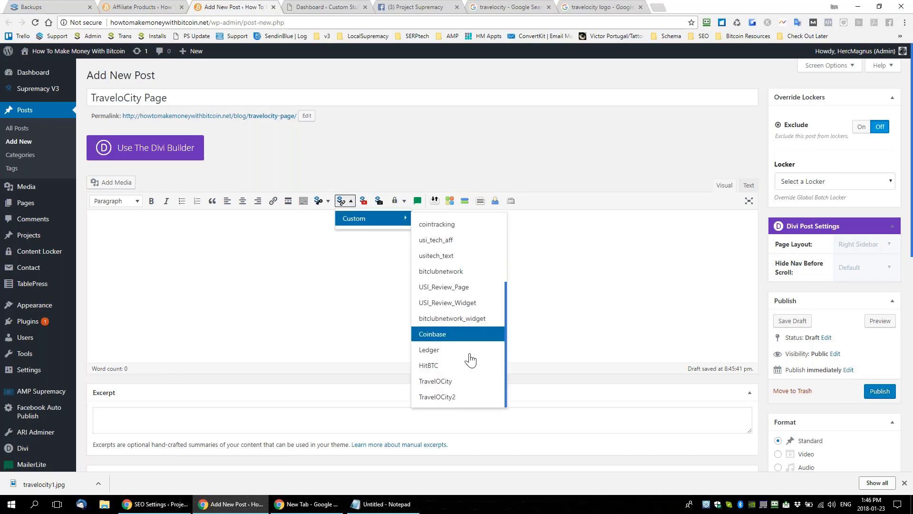
pyautogui.click(445, 383)
pyautogui.doubleClick(485, 248)
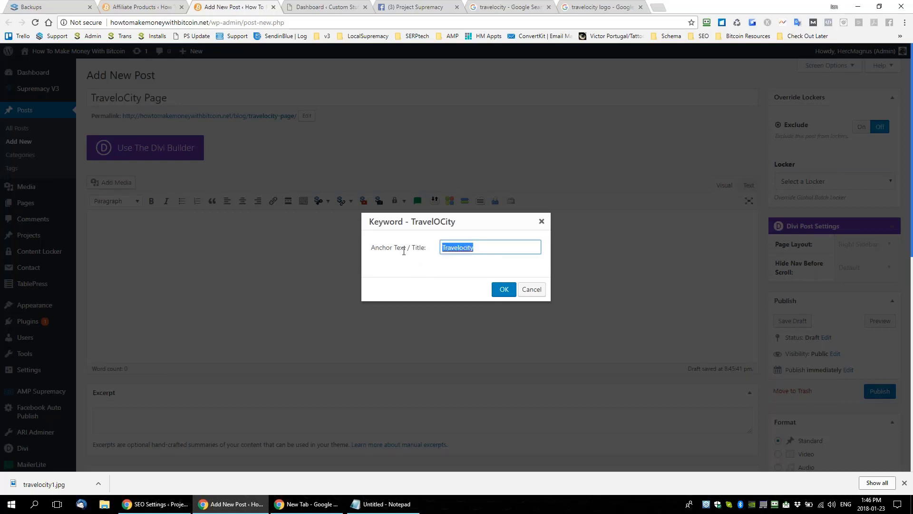
pyautogui.click(455, 287)
pyautogui.click(490, 249)
pyautogui.write('- Click Here')
pyautogui.click(503, 289)
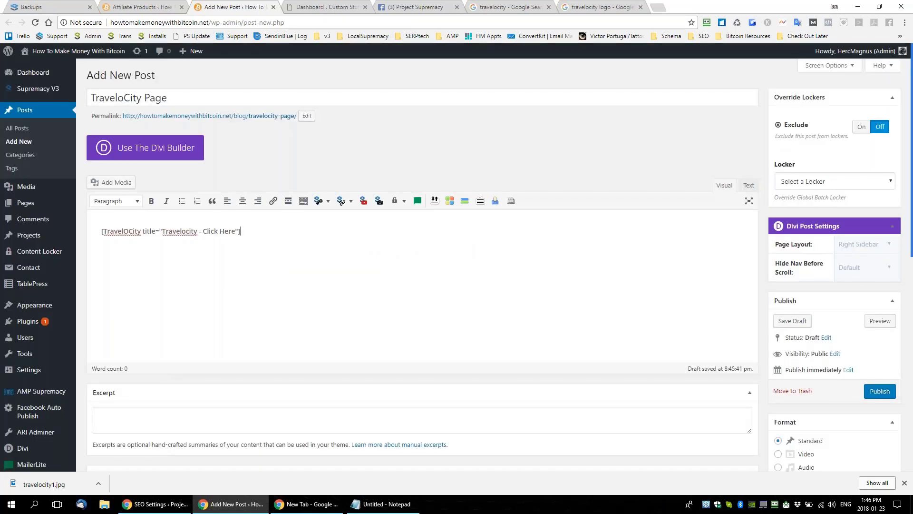
# Insert the custom TravelOCity2 image shortcode below the text shortcode, accepting its preset title
pyautogui.click(351, 204)
pyautogui.moveTo(353, 220)
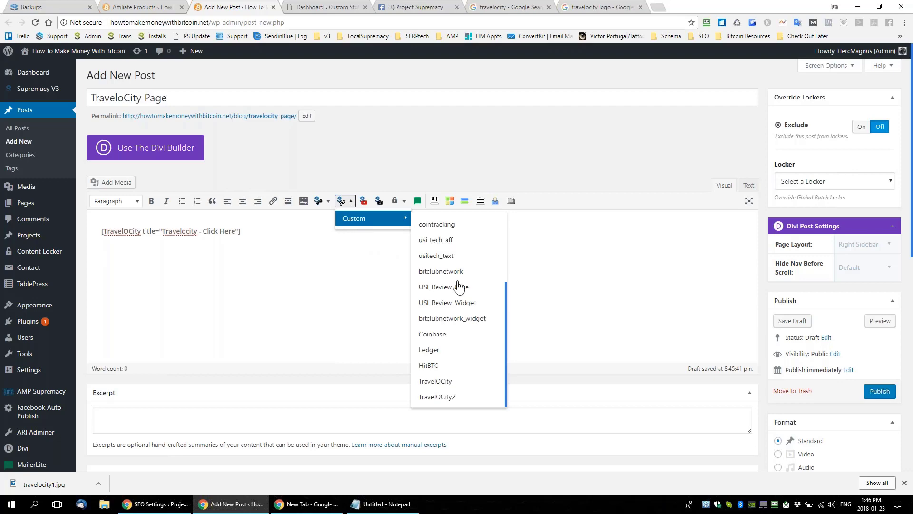
pyautogui.scroll(-4, 458, 285)
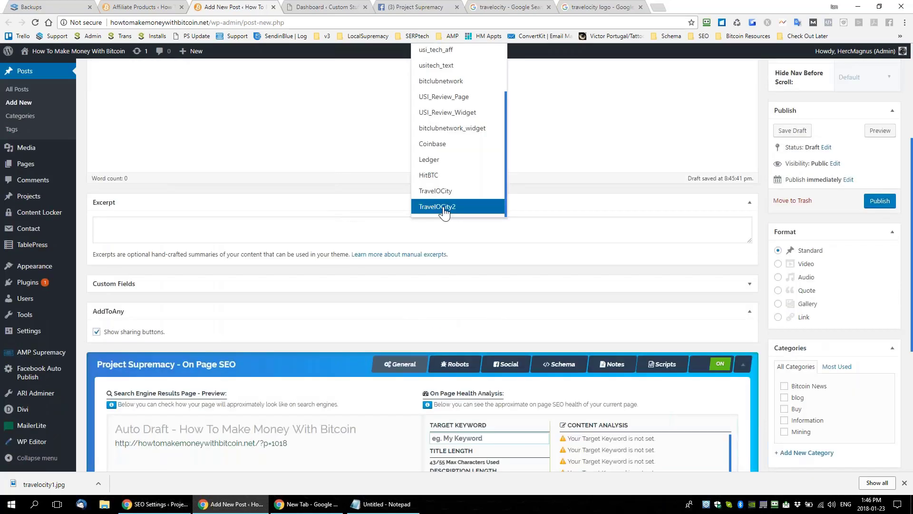
pyautogui.click(444, 207)
pyautogui.click(503, 289)
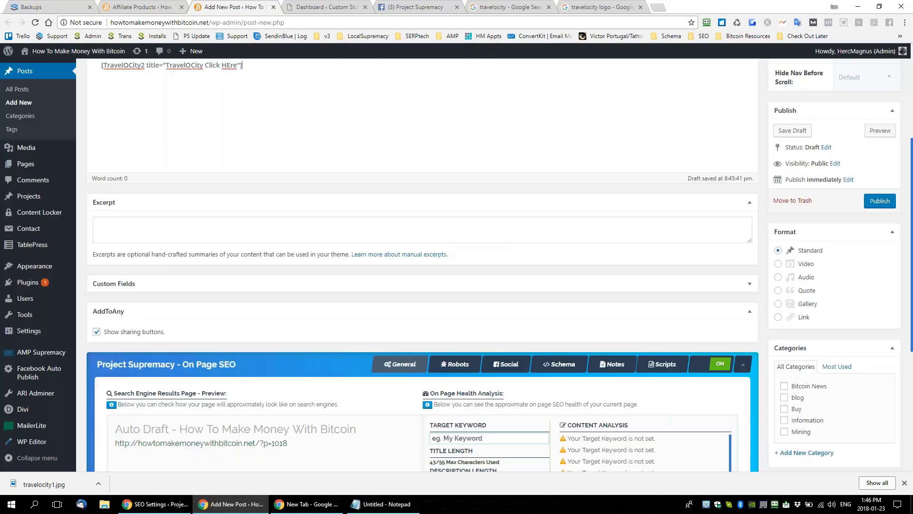
# Publish the post and open its permalink in a new browser tab, closing the unneeded Custom Stuffed Pets dashboard tab
pyautogui.scroll(3, 177, 232)
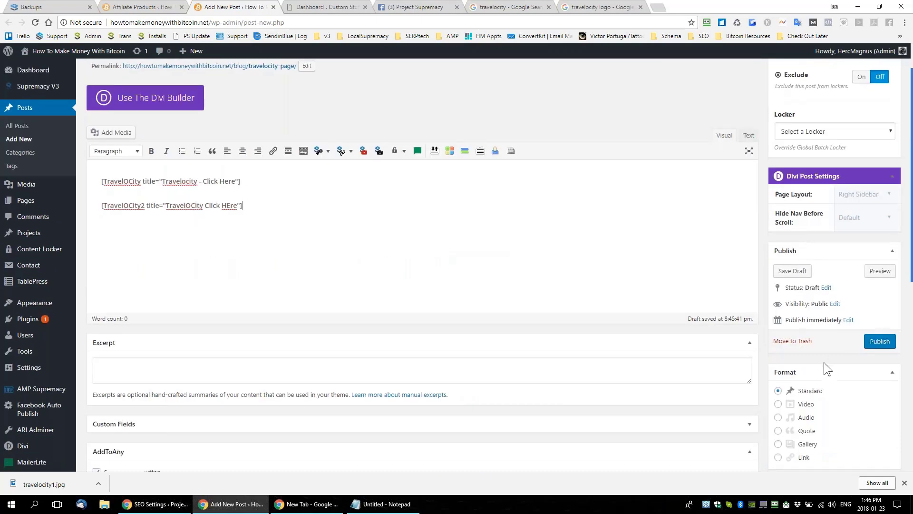
pyautogui.scroll(-1, 879, 302)
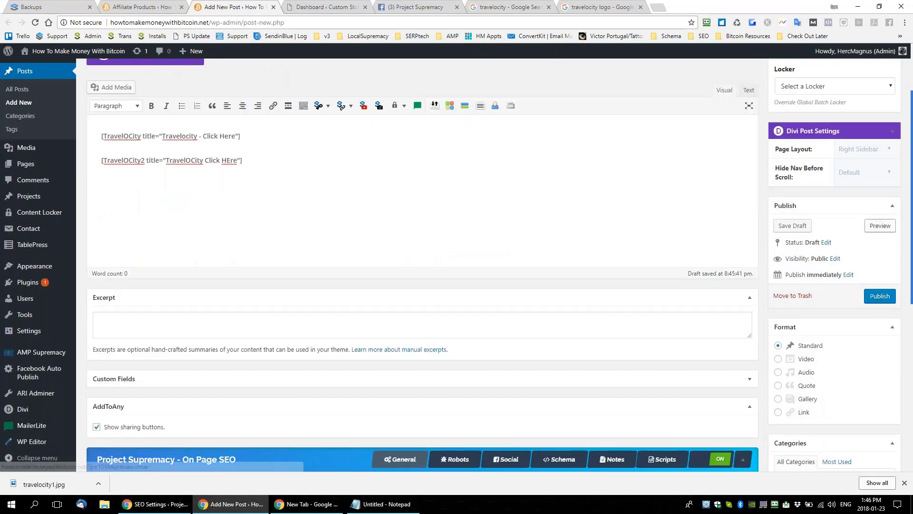
pyautogui.click(880, 299)
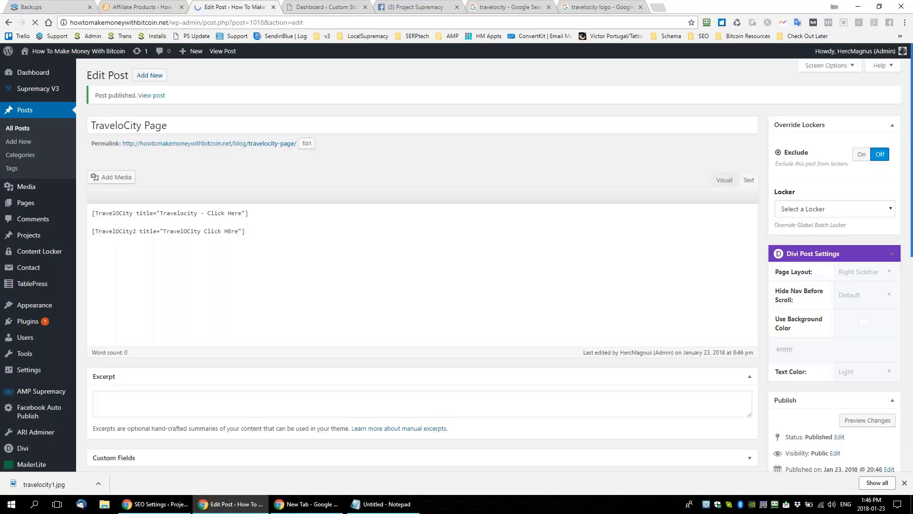
pyautogui.rightClick(239, 142)
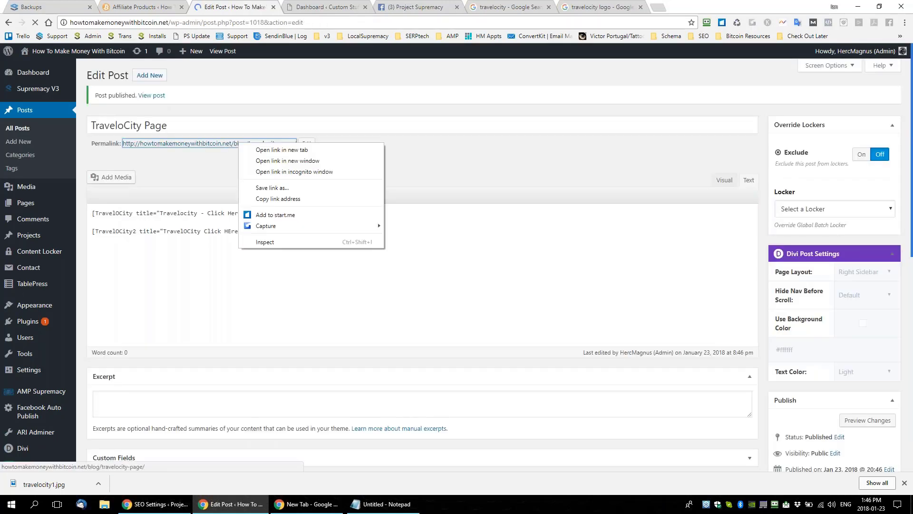
pyautogui.click(281, 149)
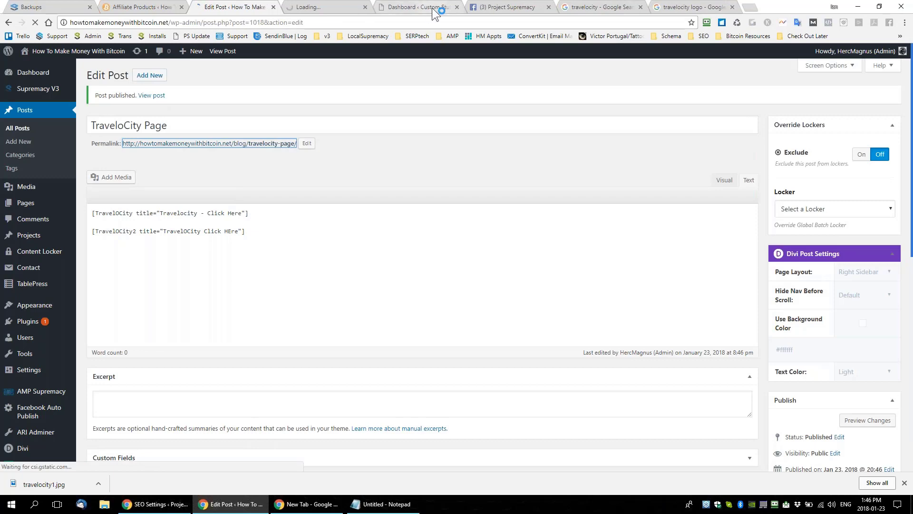
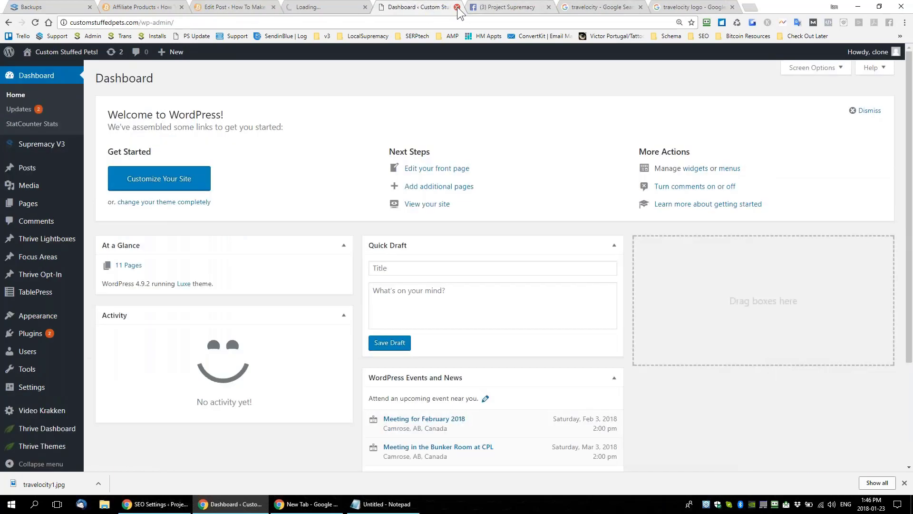
pyautogui.click(458, 8)
pyautogui.click(314, 6)
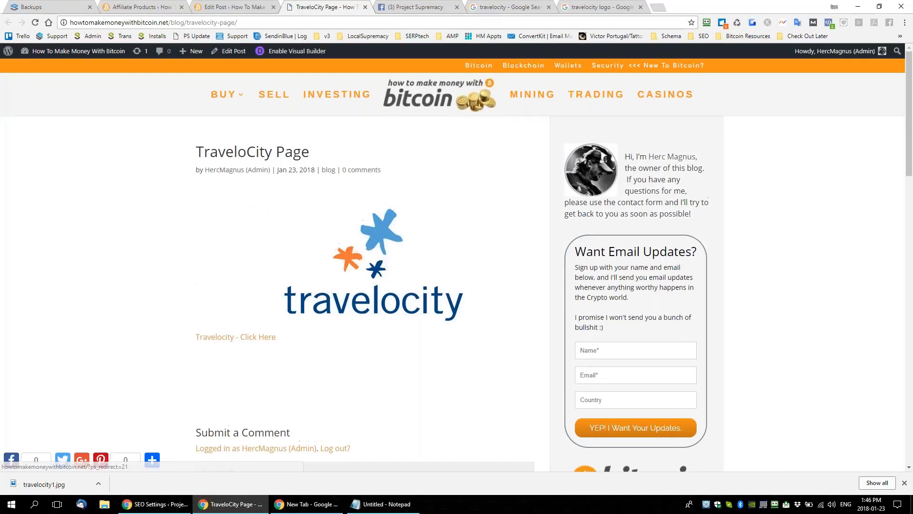
# Examine the text link and the Travelocity logo on the live page, and test the logo's affiliate link in a new tab
pyautogui.click(905, 483)
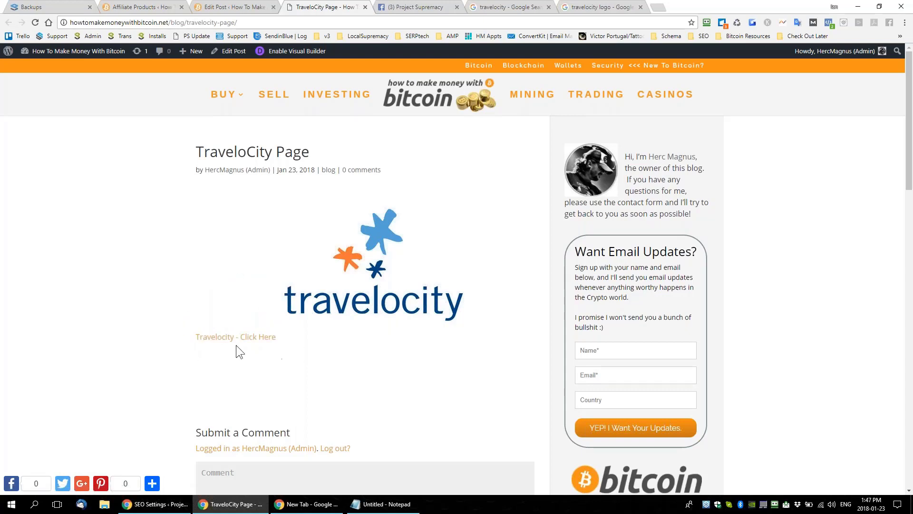
pyautogui.tripleClick(215, 344)
pyautogui.click(204, 358)
pyautogui.moveTo(196, 341); pyautogui.dragTo(279, 340)
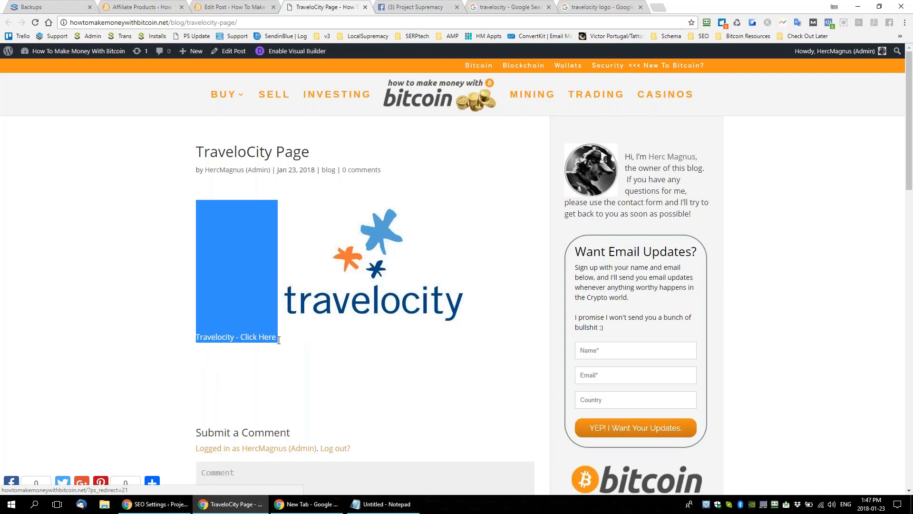
pyautogui.moveTo(499, 321); pyautogui.dragTo(342, 289)
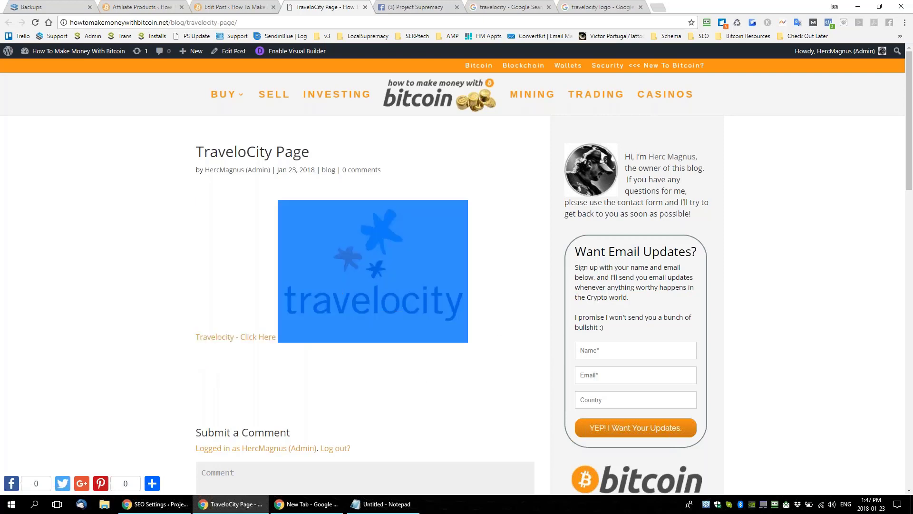
pyautogui.moveTo(372, 272); pyautogui.dragTo(392, 10)
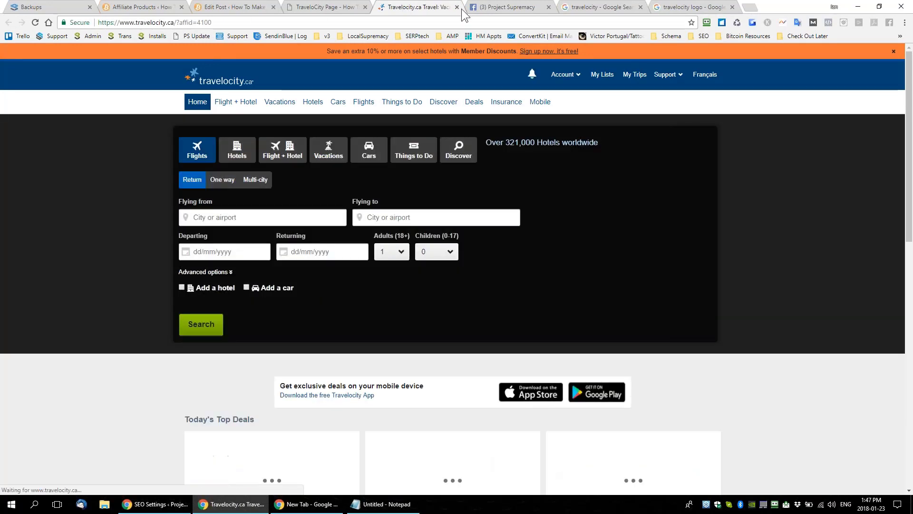
pyautogui.click(457, 7)
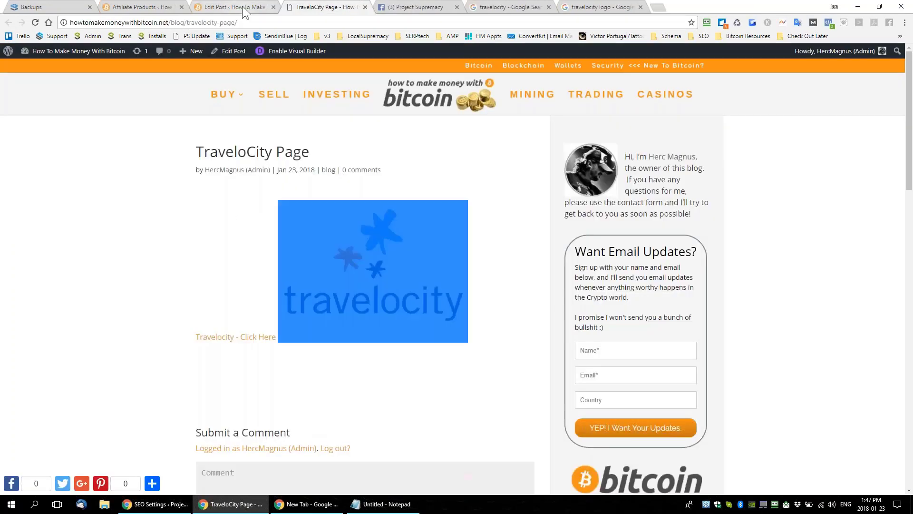
# Return to the Affiliate Products page, reload it and filter the shortcodes by "travel" to check their click statistics
pyautogui.click(245, 9)
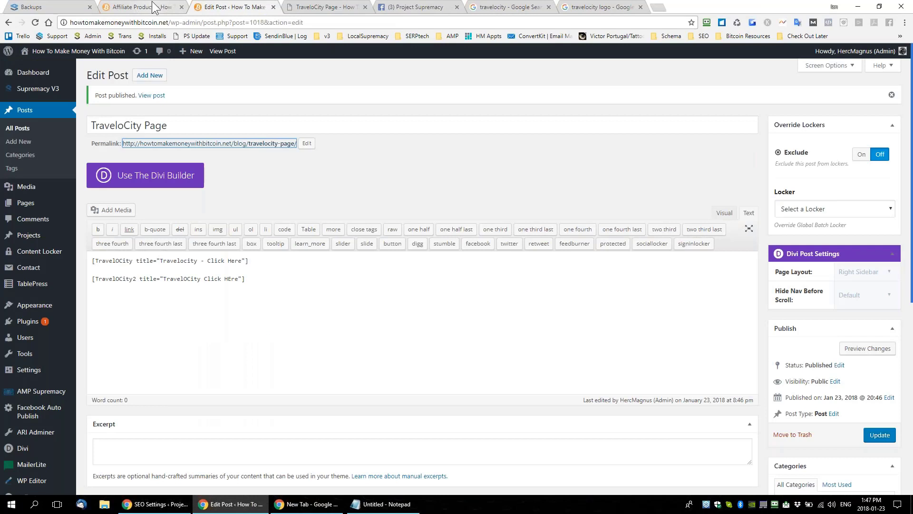
pyautogui.click(138, 7)
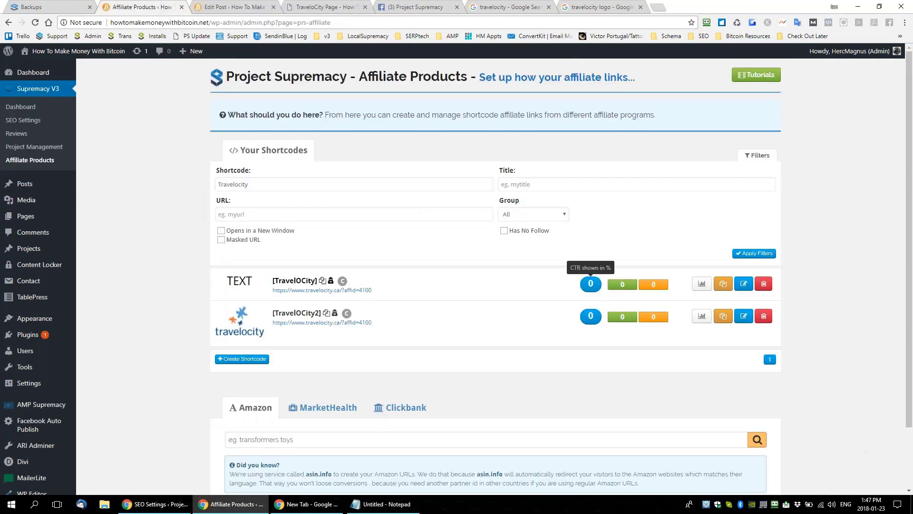
pyautogui.click(589, 285)
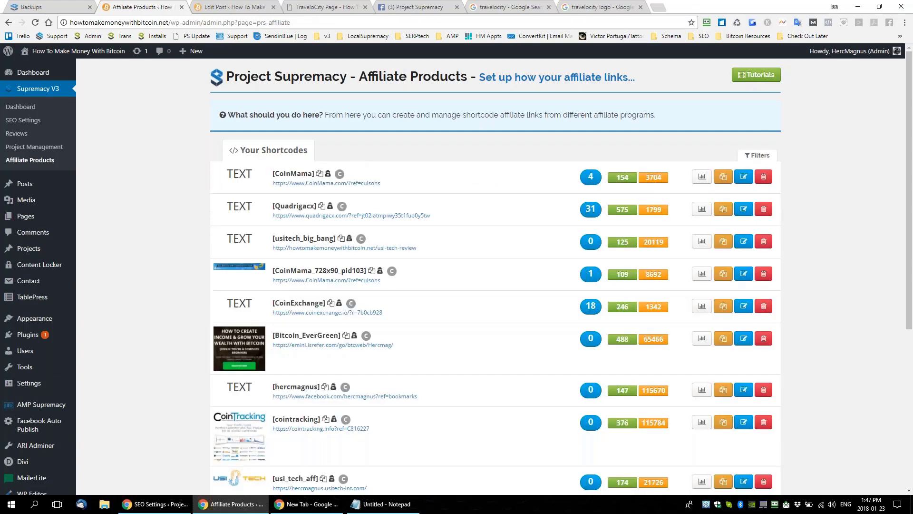
pyautogui.click(761, 157)
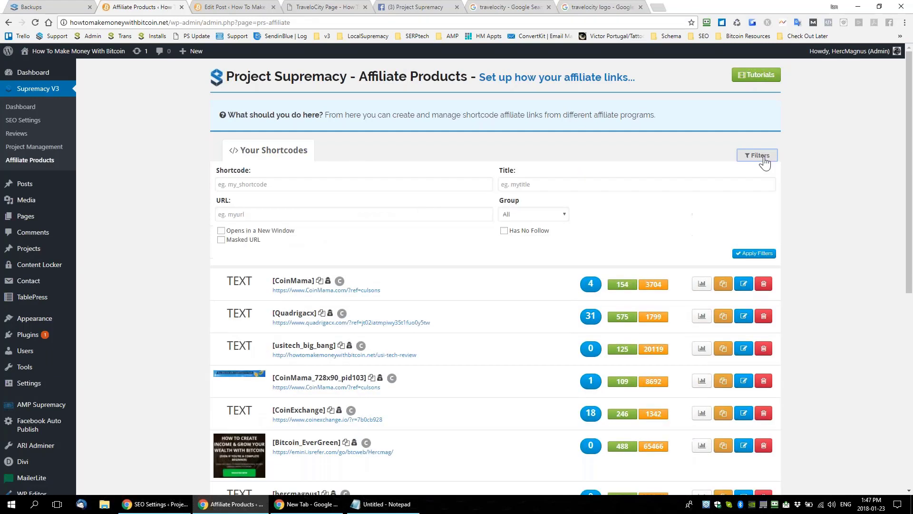
pyautogui.click(256, 185)
pyautogui.write('travel')
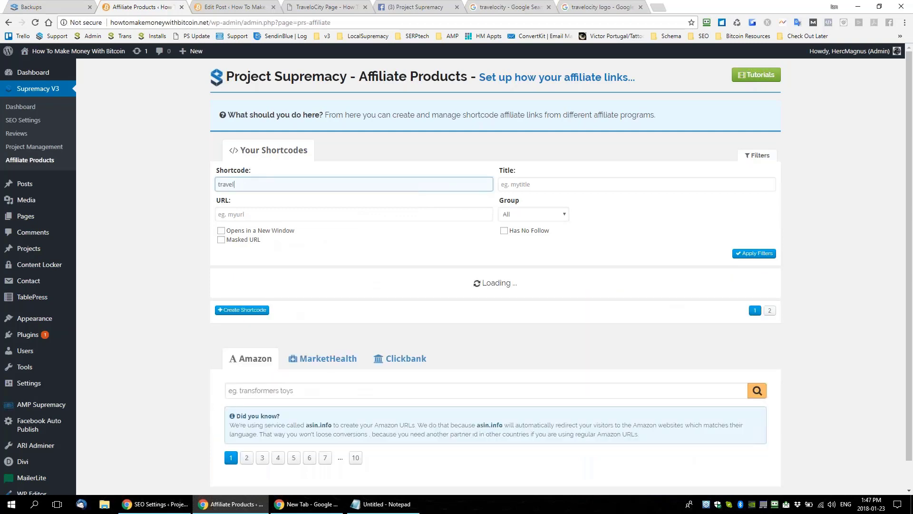
pyautogui.scroll(-1, 314, 205)
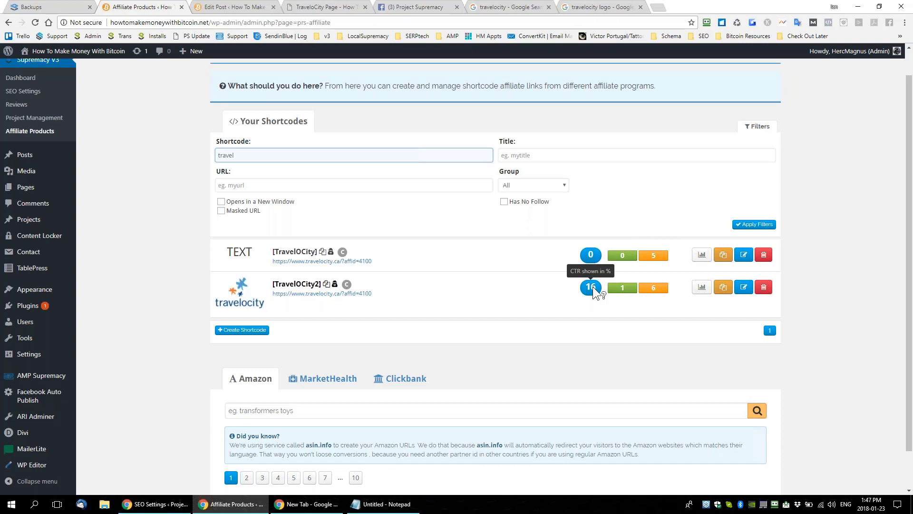
# View the tracking chart for the TravelOCity2 shortcode and close it
pyautogui.click(702, 287)
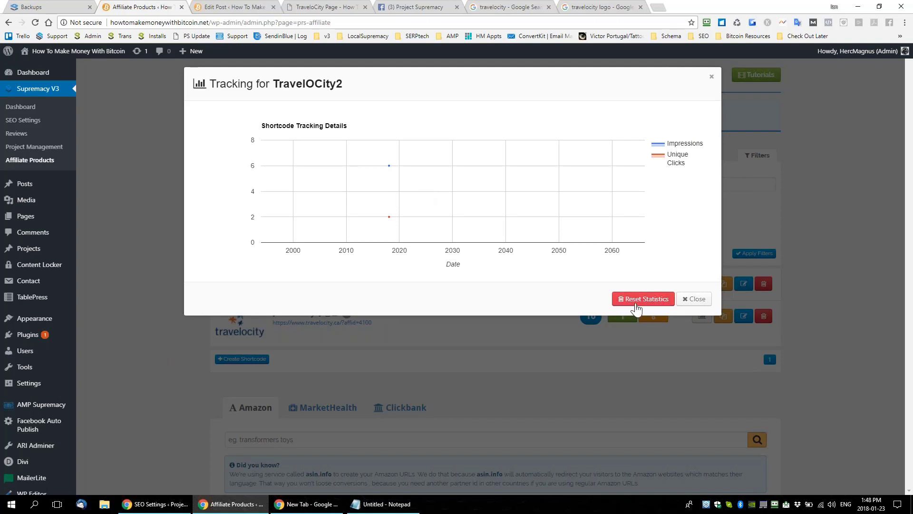
pyautogui.click(695, 303)
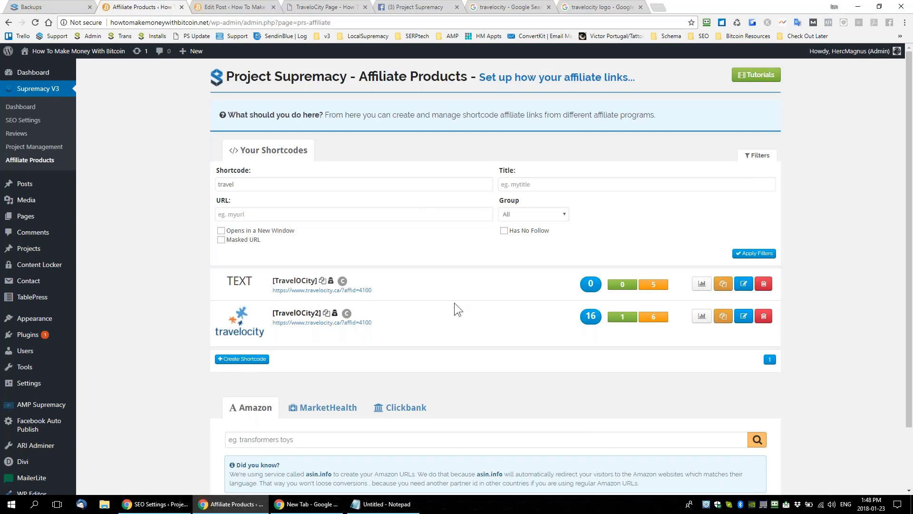
pyautogui.click(404, 9)
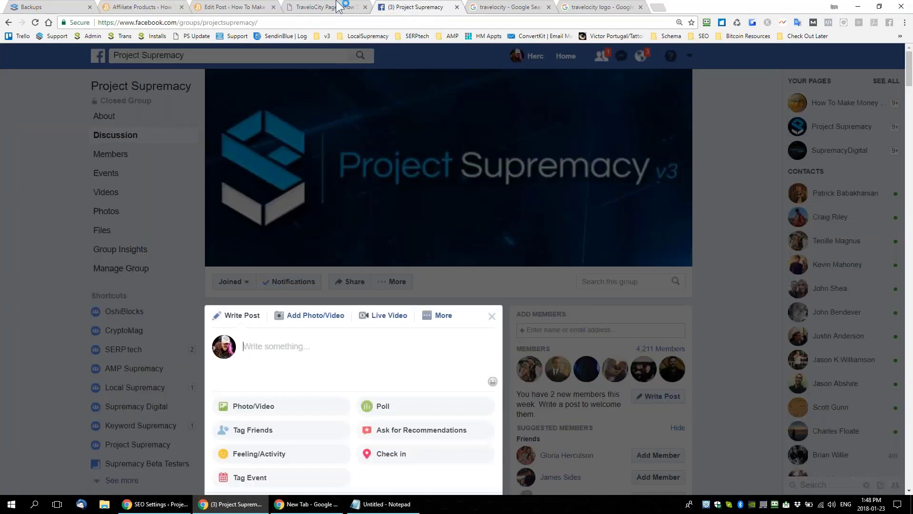
# Copy the TravelOCity shortcode from Affiliate Products and paste it on a new line below the existing shortcodes in the TraveloCity Page post
pyautogui.click(312, 11)
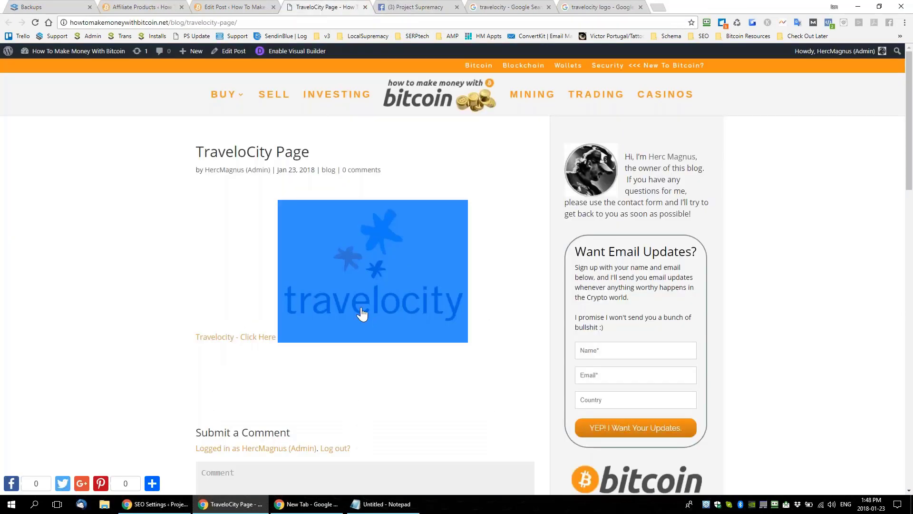
pyautogui.click(227, 7)
pyautogui.click(138, 7)
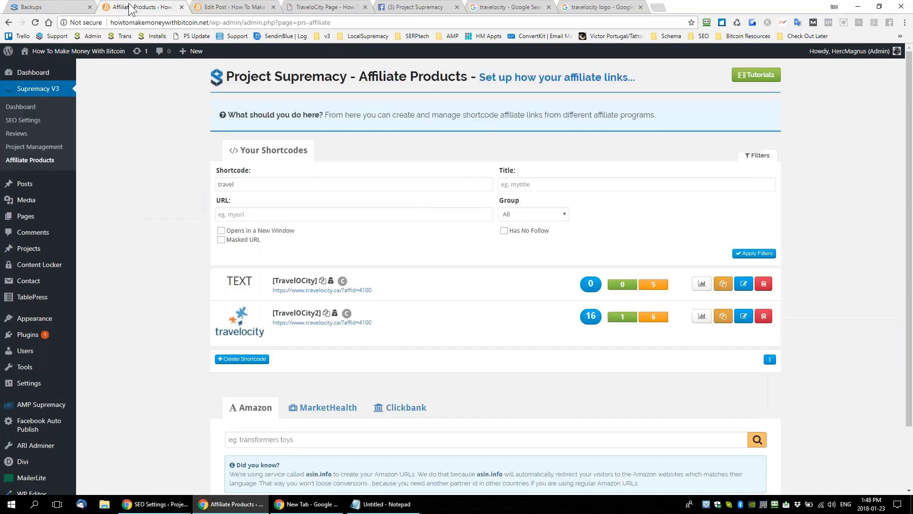
pyautogui.click(323, 283)
pyautogui.click(233, 8)
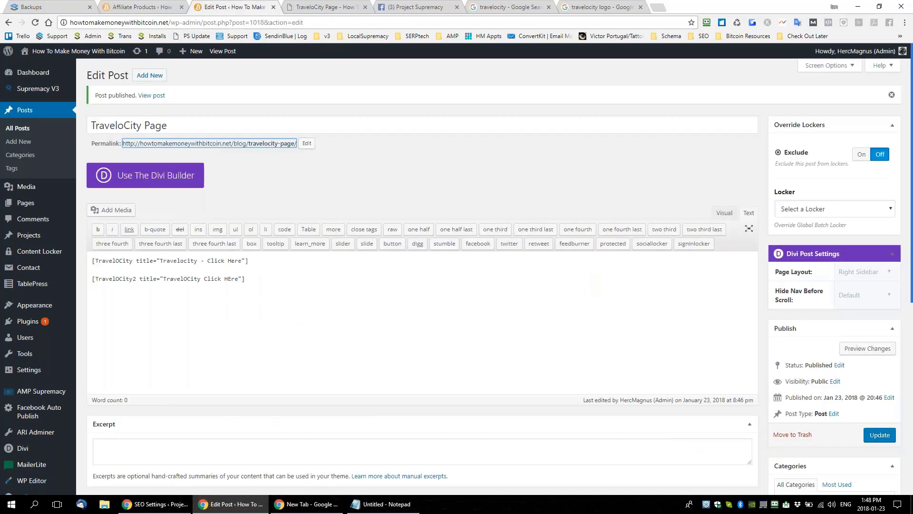
pyautogui.click(285, 283)
pyautogui.press('Return')
pyautogui.press('Return')
pyautogui.hotkey('ctrl', 'v')
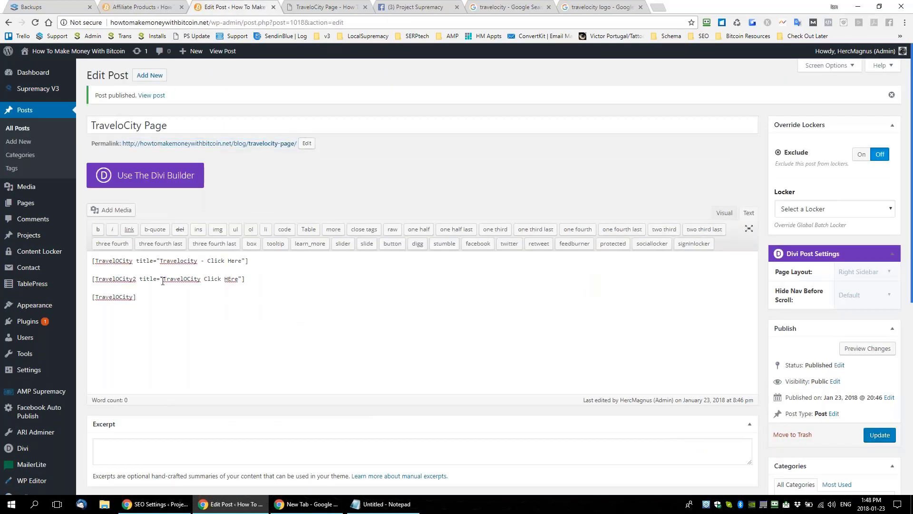
# Show the post in the Visual editor and look through the custom affiliate shortcodes available for insertion
pyautogui.moveTo(137, 297); pyautogui.dragTo(91, 297)
pyautogui.click(723, 213)
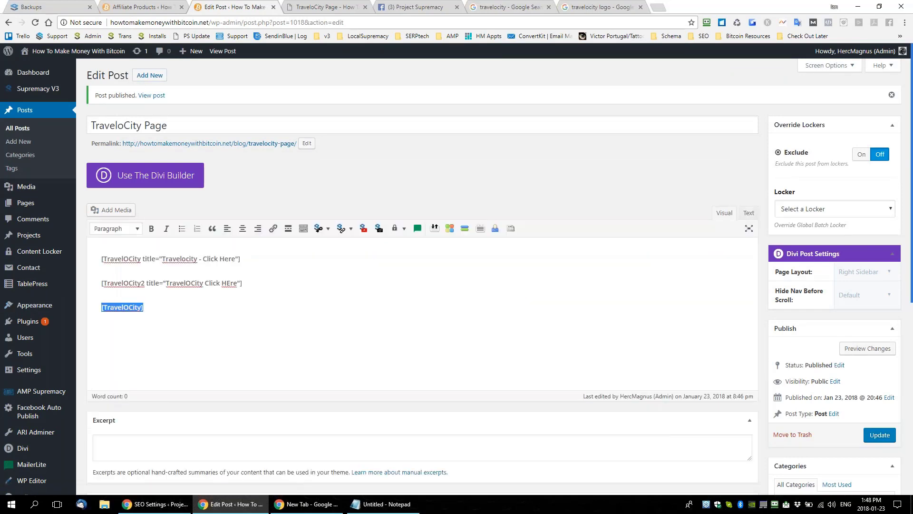
pyautogui.click(342, 229)
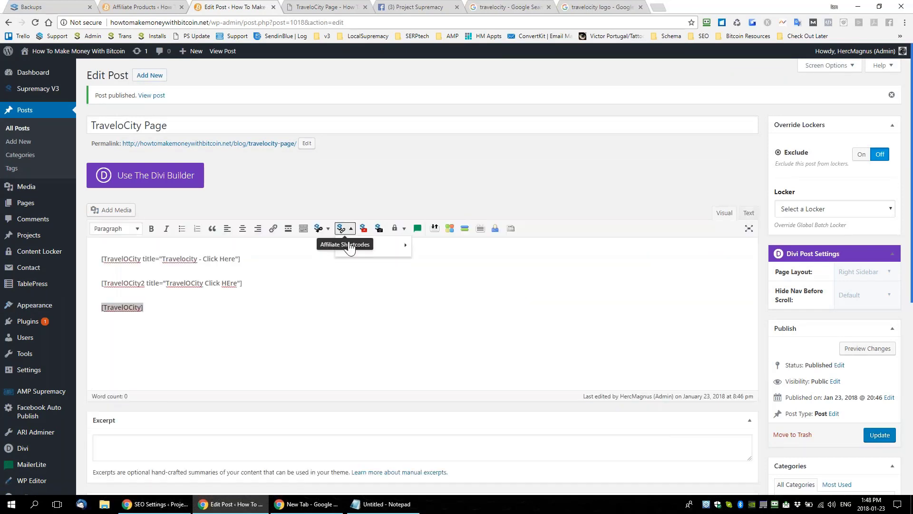
pyautogui.moveTo(352, 246)
pyautogui.scroll(-3, 457, 333)
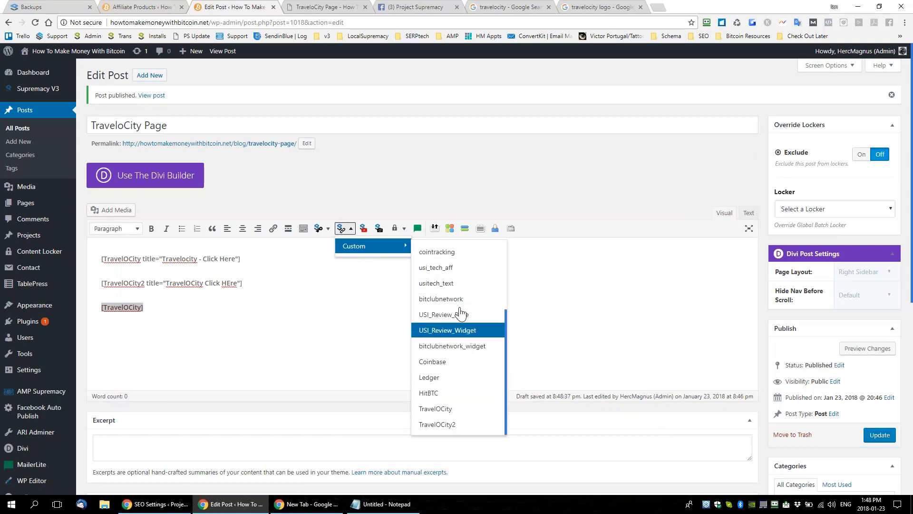
pyautogui.click(173, 325)
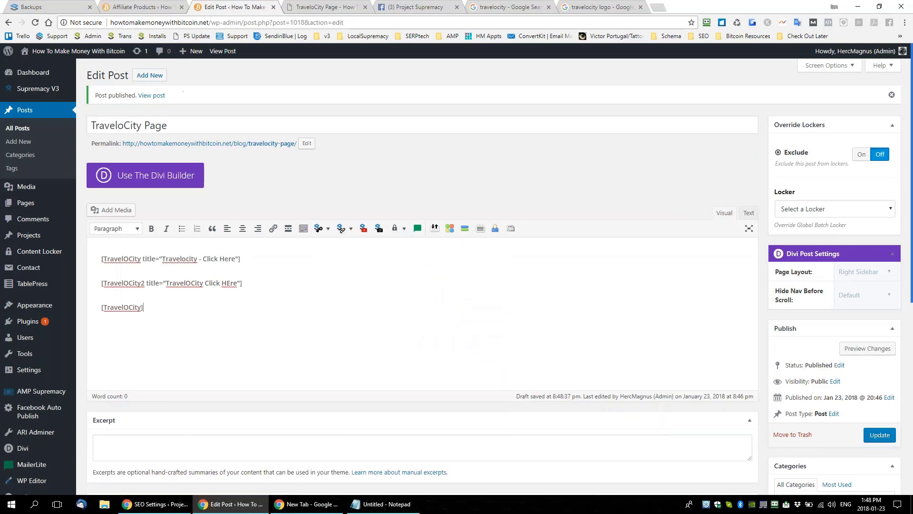
# Copy the masked URL of the TravelOCity2 shortcode and paste it into the open Notepad note below the Travelocity affiliate URL
pyautogui.click(148, 8)
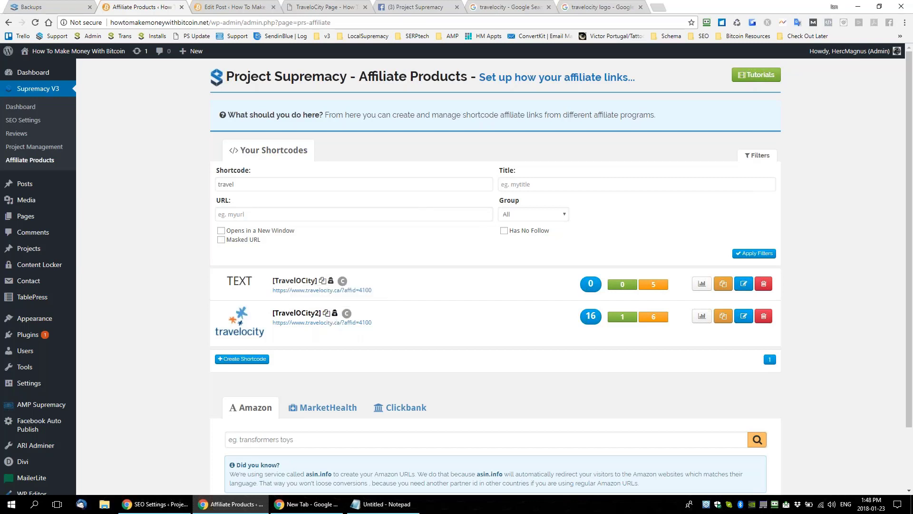
pyautogui.click(335, 314)
pyautogui.click(404, 507)
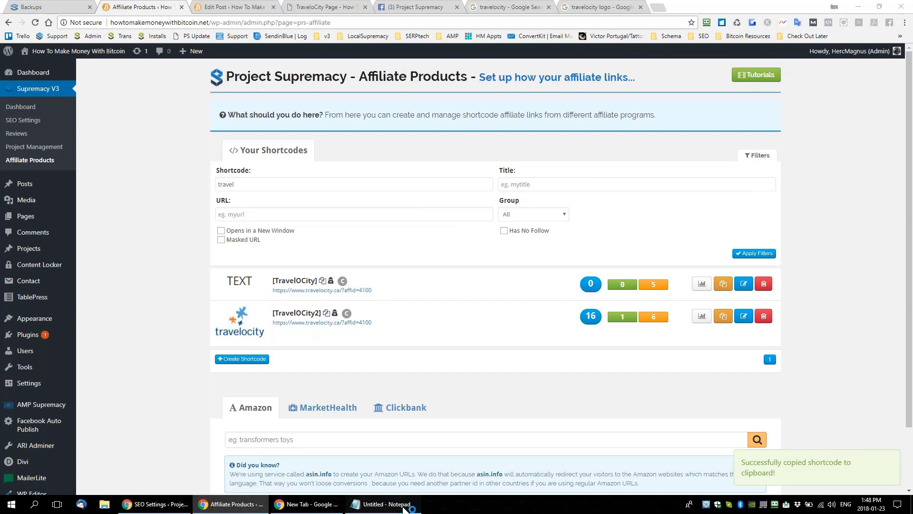
pyautogui.click(830, 172)
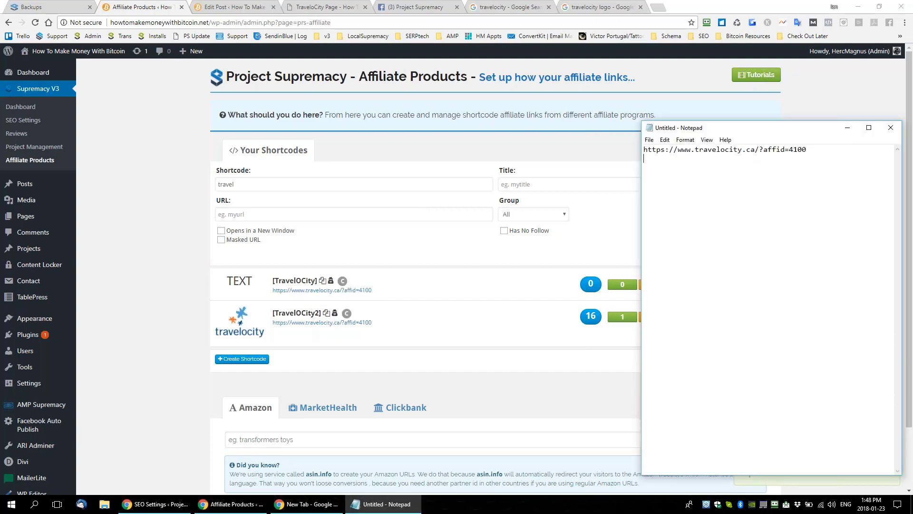
pyautogui.hotkey('ctrl', 'v')
pyautogui.moveTo(866, 177); pyautogui.dragTo(645, 182)
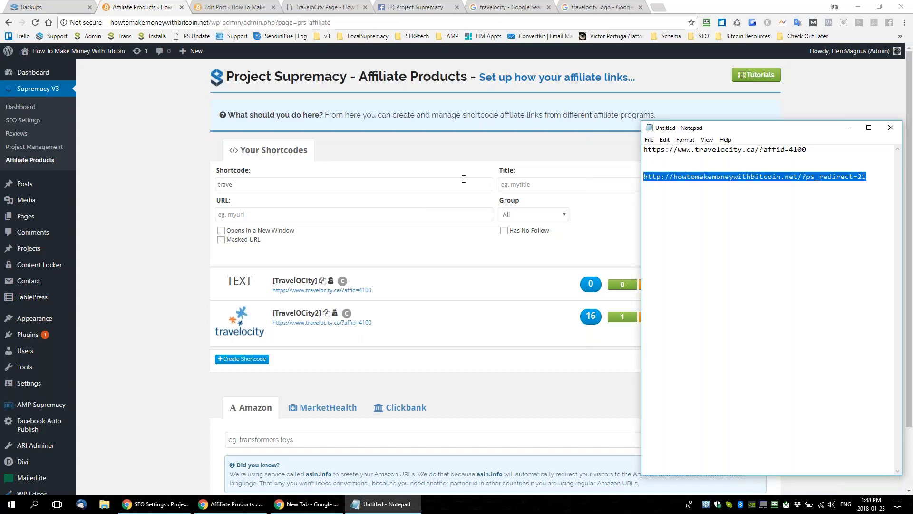
# Paste the masked link into a new Project Supremacy Facebook group post and remove the URL text, keeping the link preview
pyautogui.click(408, 8)
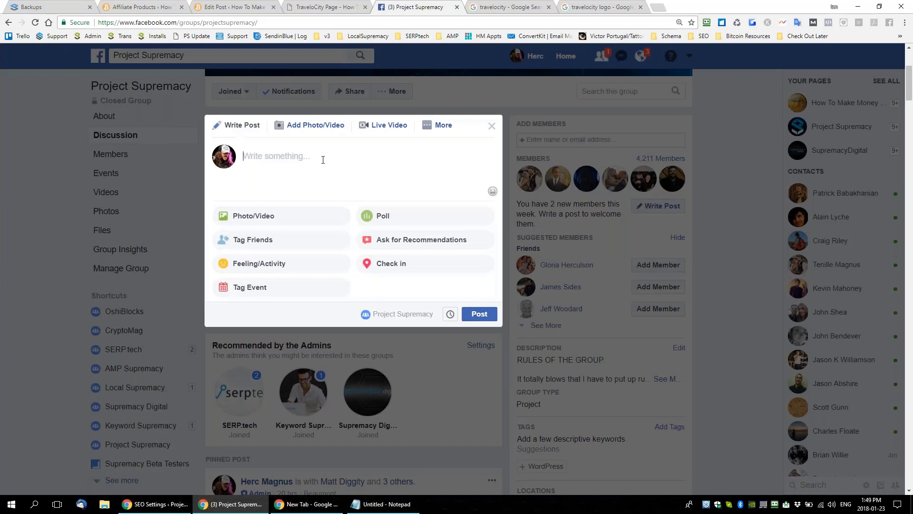
pyautogui.hotkey('ctrl', 'v')
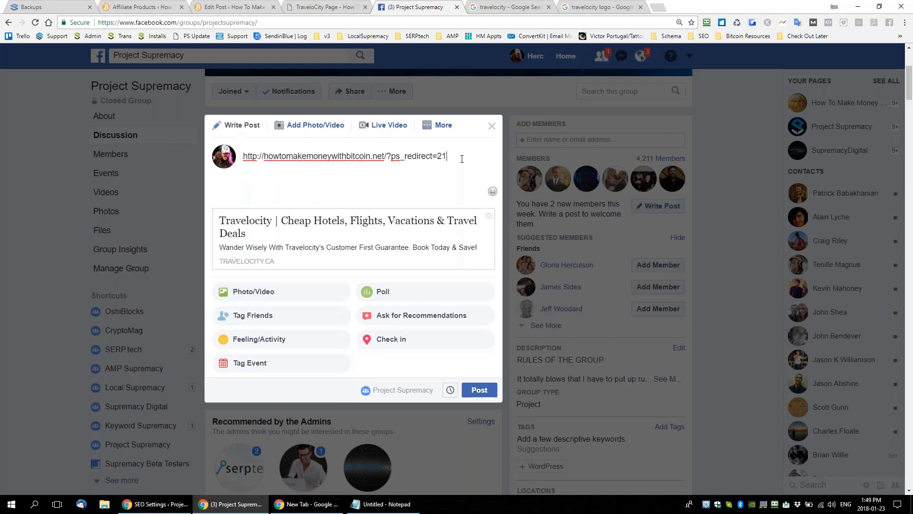
pyautogui.moveTo(462, 159); pyautogui.dragTo(243, 156)
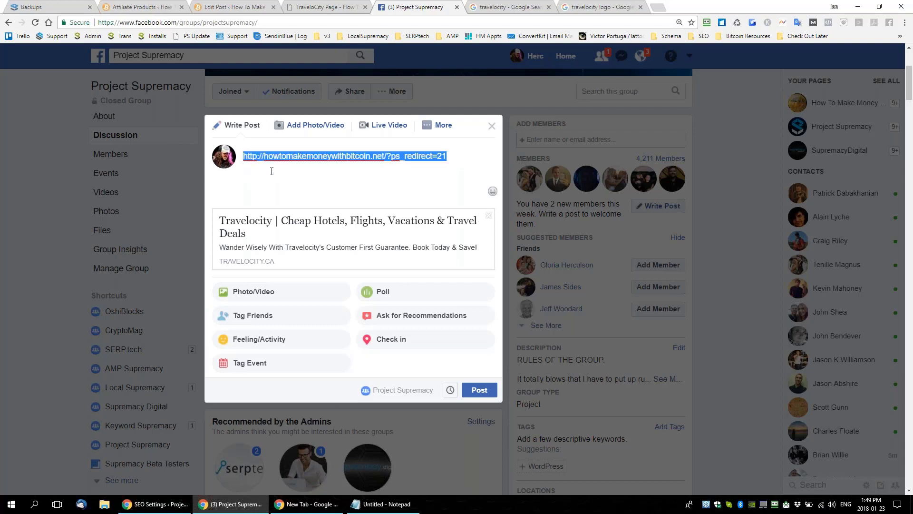
pyautogui.press('BackSpace')
# Write "This is A MASKED PSv3 Affiliate LInk Shared on Social Media." above the link preview and publish the group post
pyautogui.write('This is ')
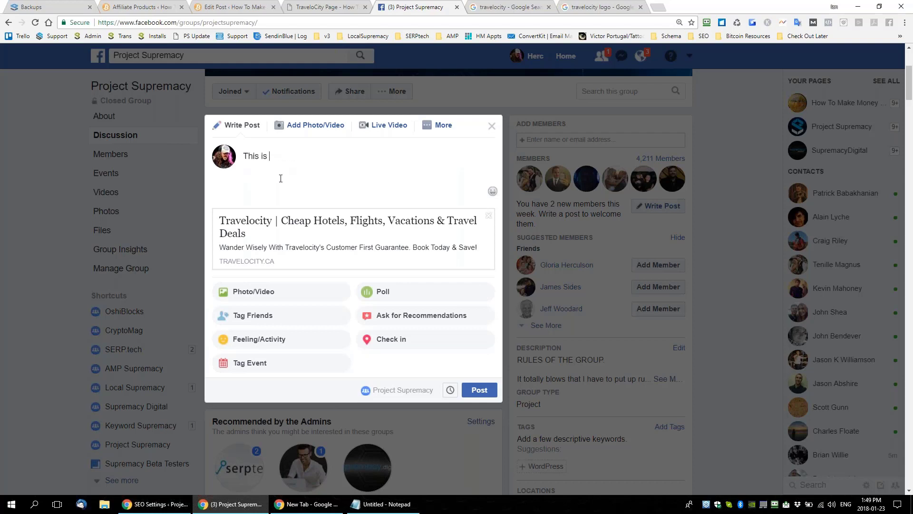
pyautogui.write('A MASE PS')
pyautogui.press('BackSpace')
pyautogui.press('BackSpace')
pyautogui.press('BackSpace')
pyautogui.write('KED PSv3 Affiliate ')
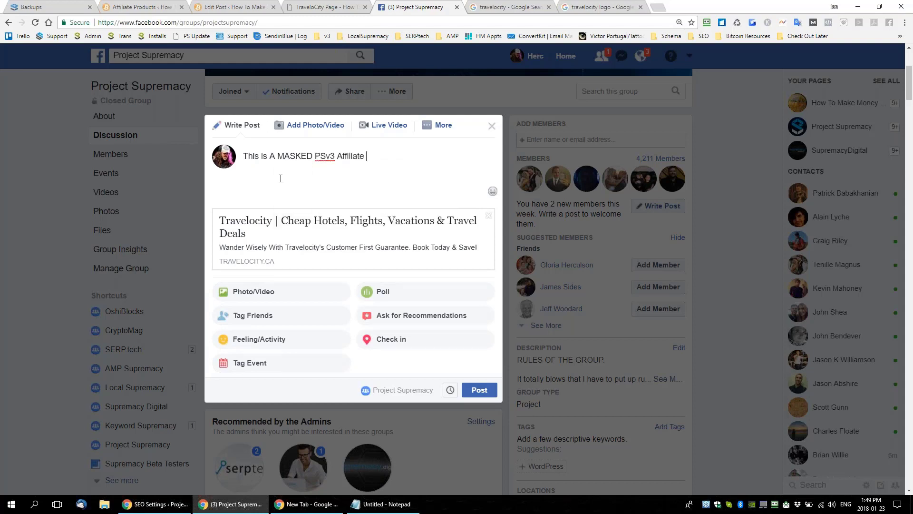
pyautogui.write('LInk Shared on Social M')
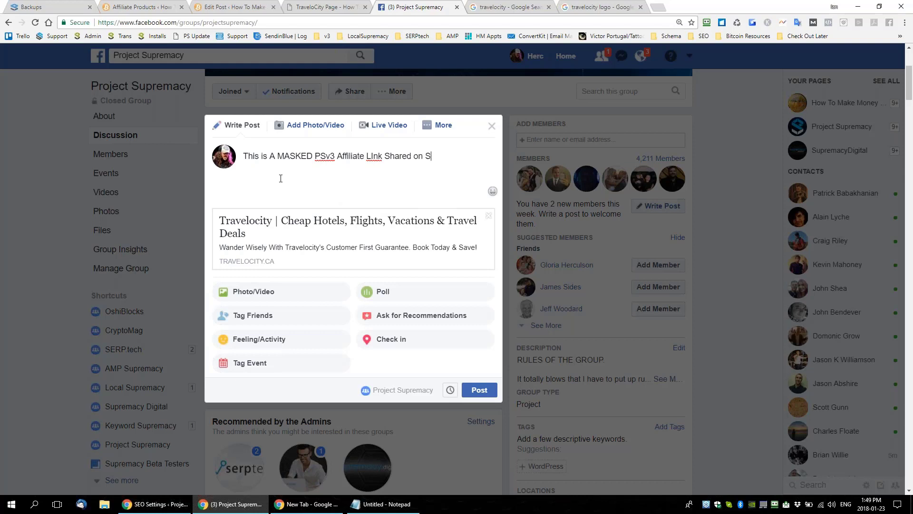
pyautogui.write('edia.')
pyautogui.click(480, 390)
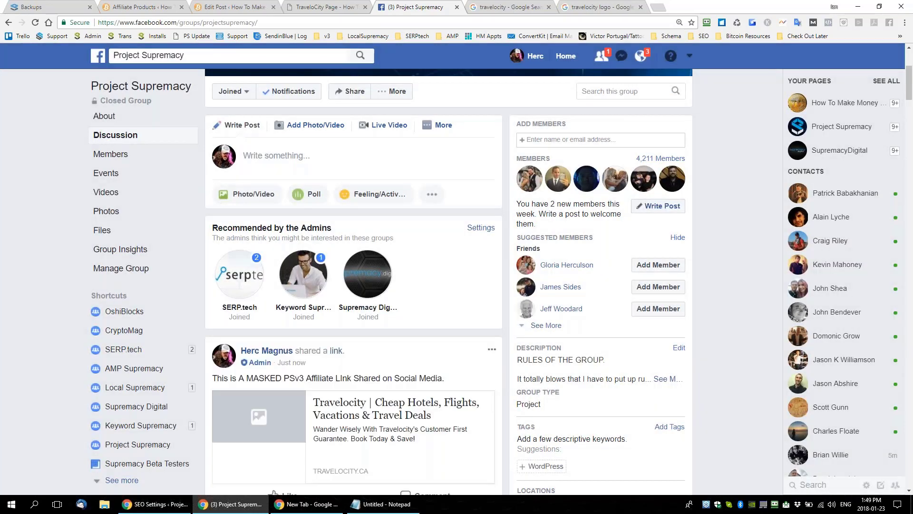
pyautogui.scroll(-1, 318, 368)
pyautogui.scroll(-2, 374, 299)
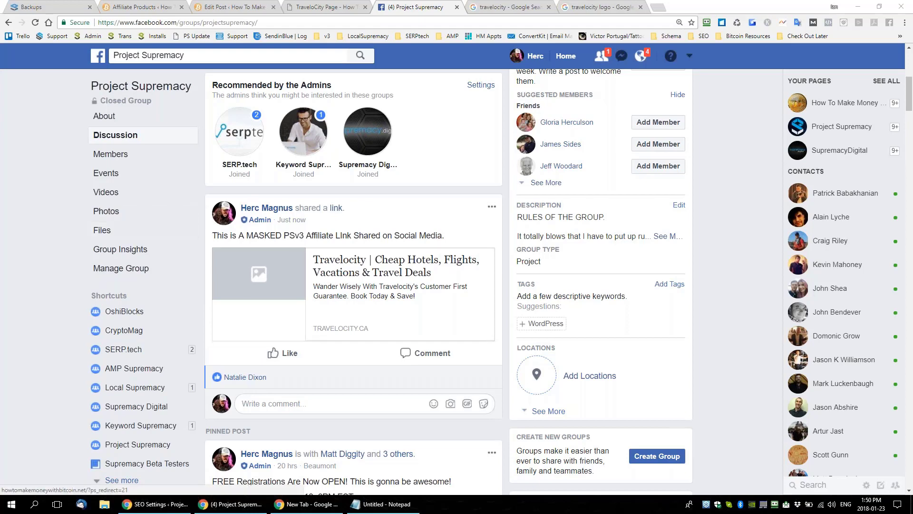
# Return to the WordPress Affiliate Products page, hide the filters and reload the page to list all shortcodes
pyautogui.click(133, 10)
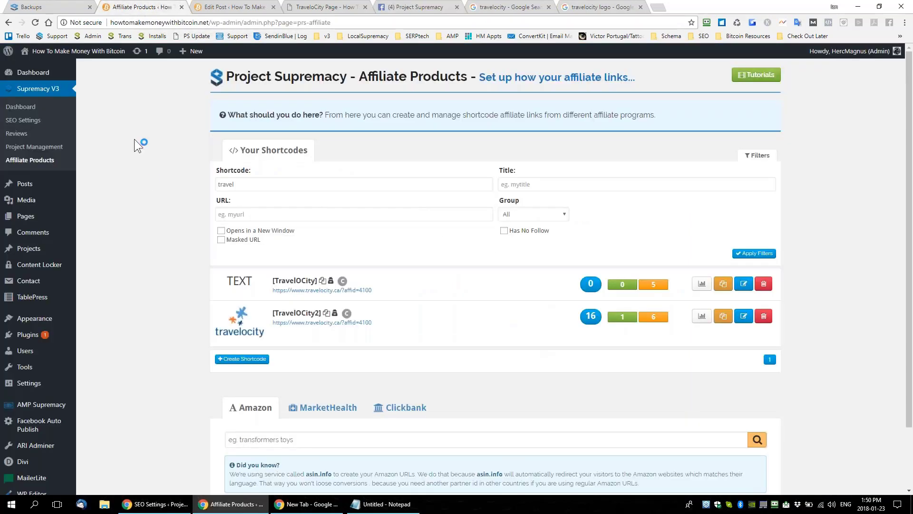
pyautogui.click(754, 156)
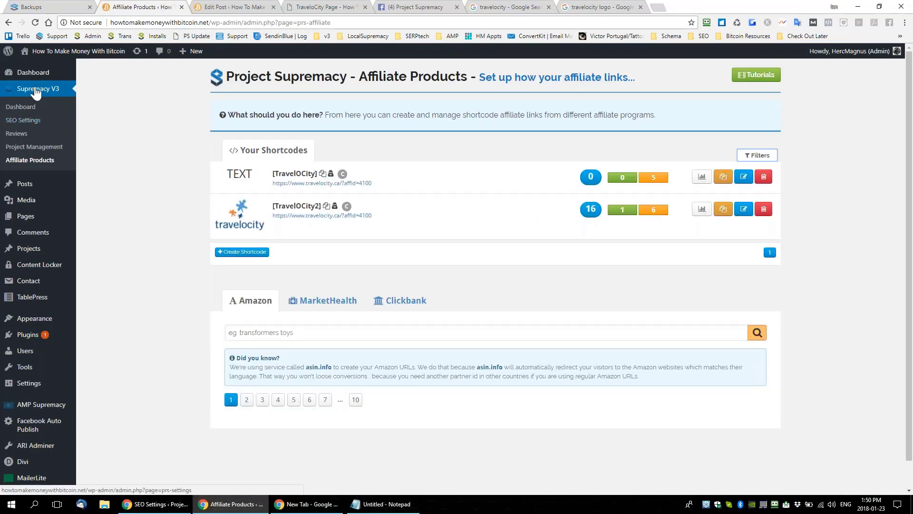
pyautogui.click(31, 166)
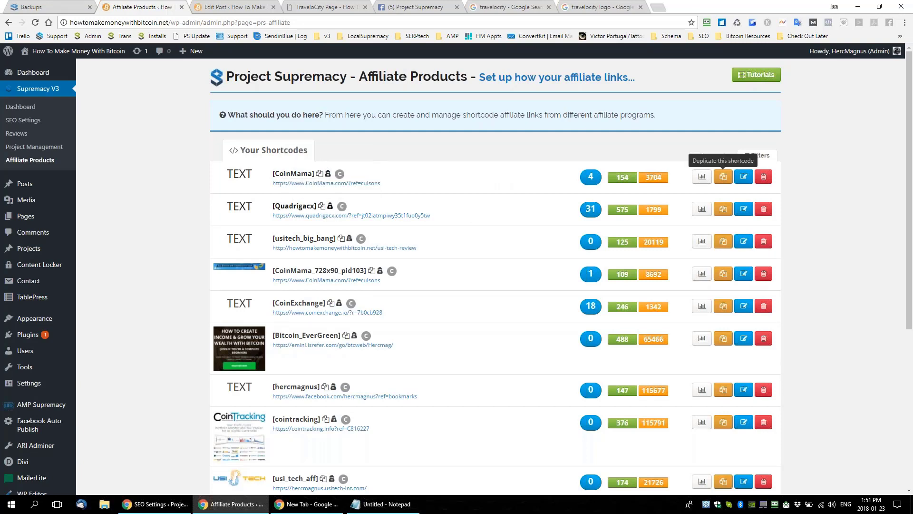
# Examine the Mask URL option in the CoinMama shortcode's settings and close them without saving
pyautogui.click(745, 183)
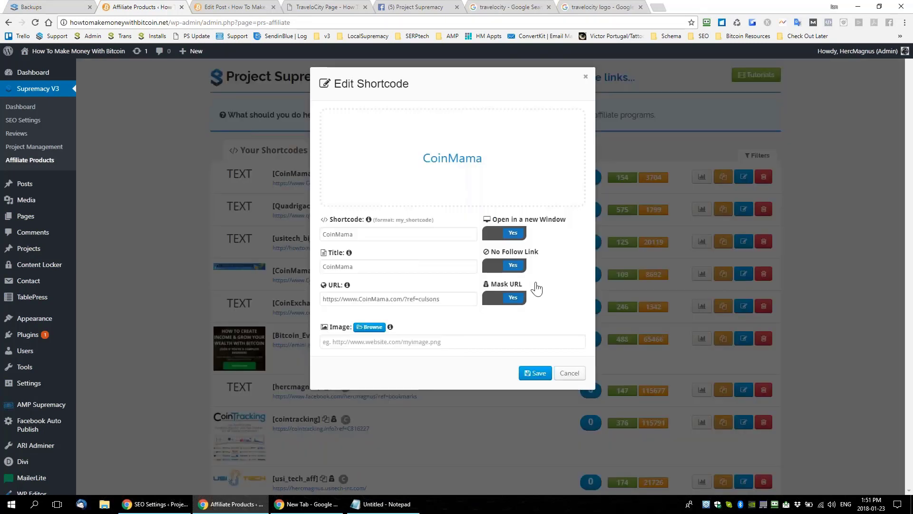
pyautogui.moveTo(536, 286); pyautogui.dragTo(487, 287)
pyautogui.click(567, 373)
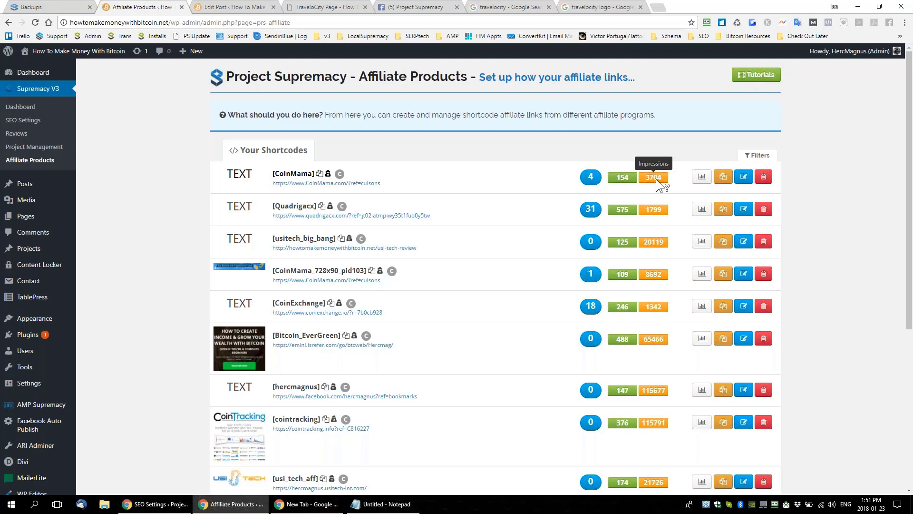
# Examine the tracking chart of impressions and unique clicks for the Quadrigacx shortcode
pyautogui.moveTo(88, 22); pyautogui.dragTo(141, 22)
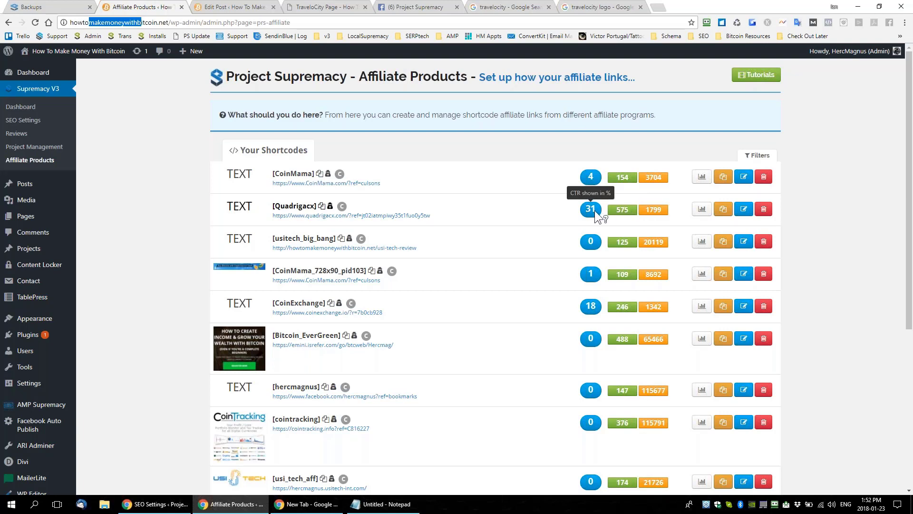
pyautogui.click(702, 210)
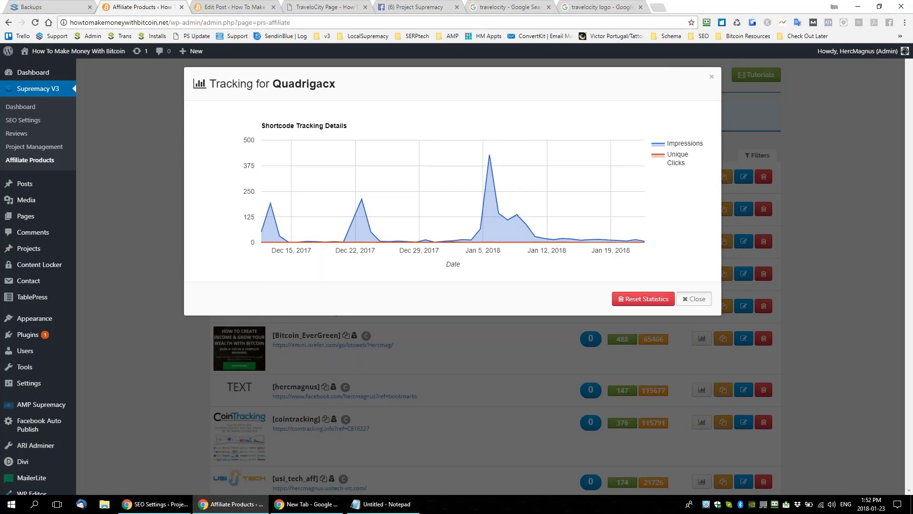
pyautogui.click(694, 299)
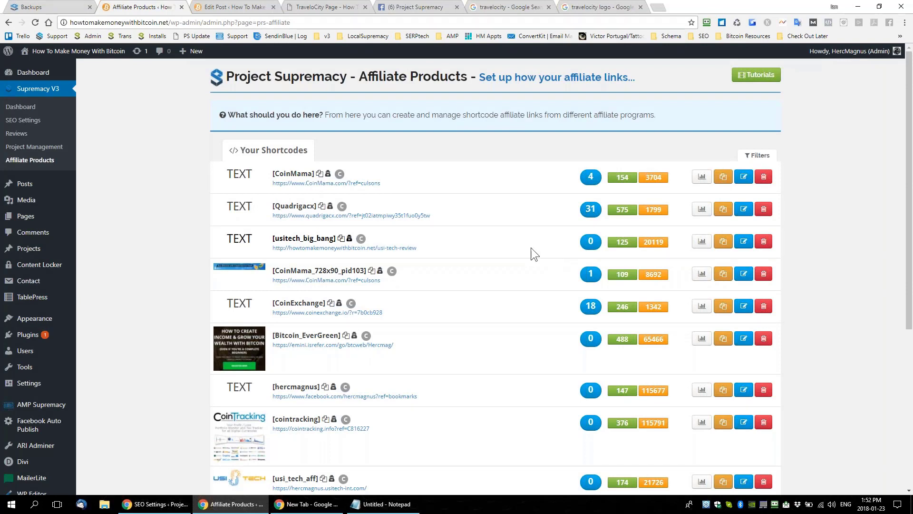
pyautogui.moveTo(274, 170)
pyautogui.mouseDown()
pyautogui.moveTo(276, 186)
pyautogui.moveTo(270, 173)
pyautogui.mouseUp()
pyautogui.click(270, 173)
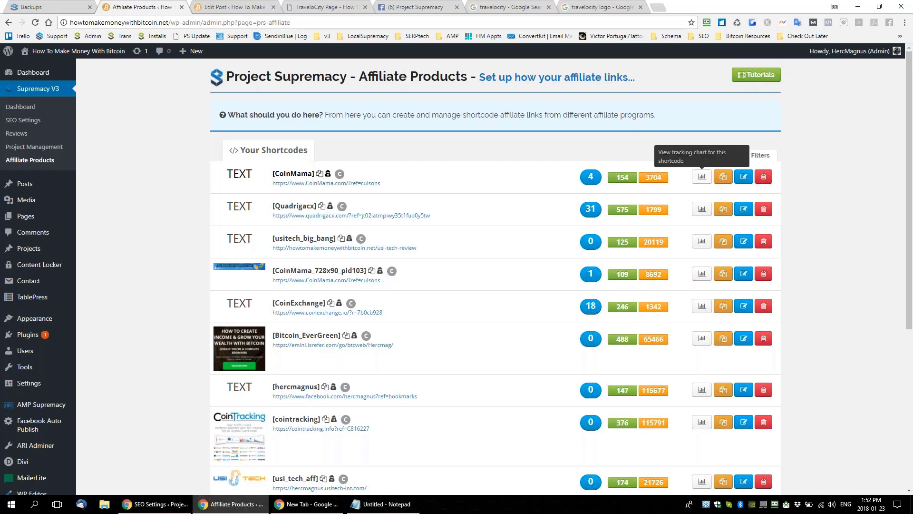
# Duplicate the CoinMama shortcode and filter the shortcode list by "coinma"
pyautogui.click(723, 177)
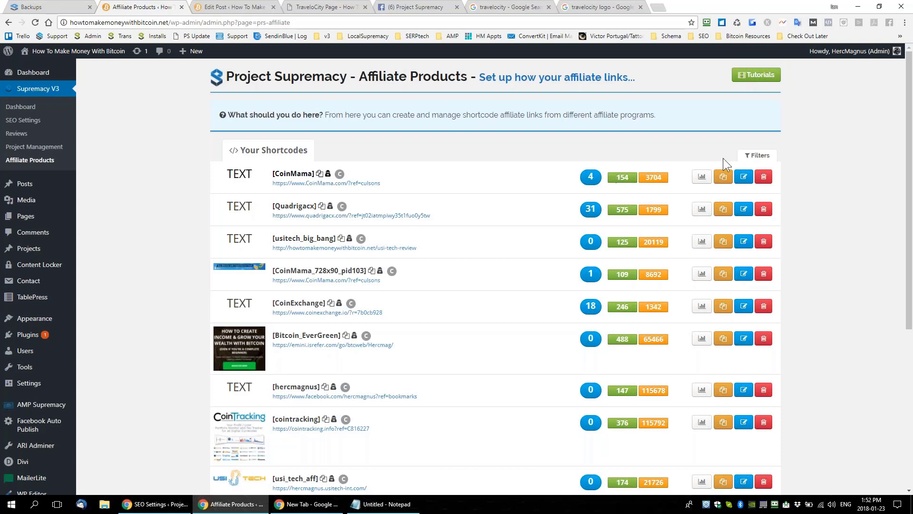
pyautogui.click(758, 157)
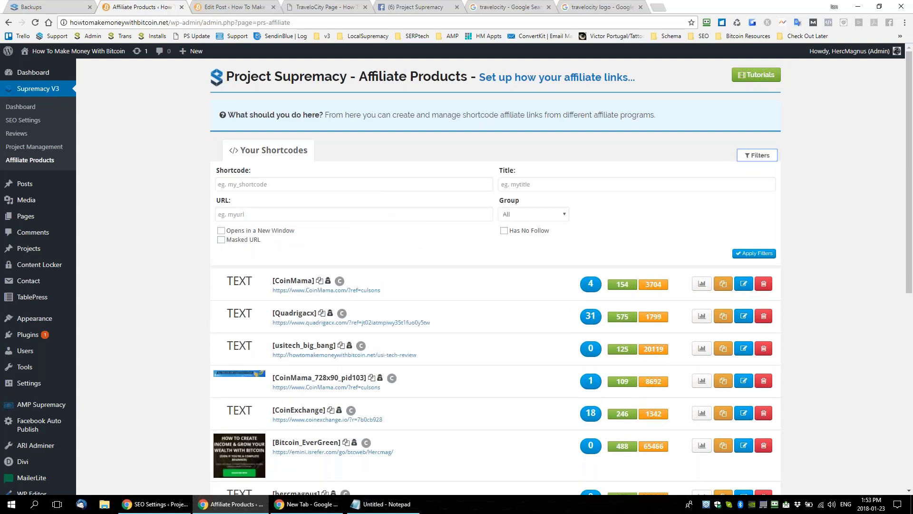
pyautogui.click(255, 184)
pyautogui.write('coinma')
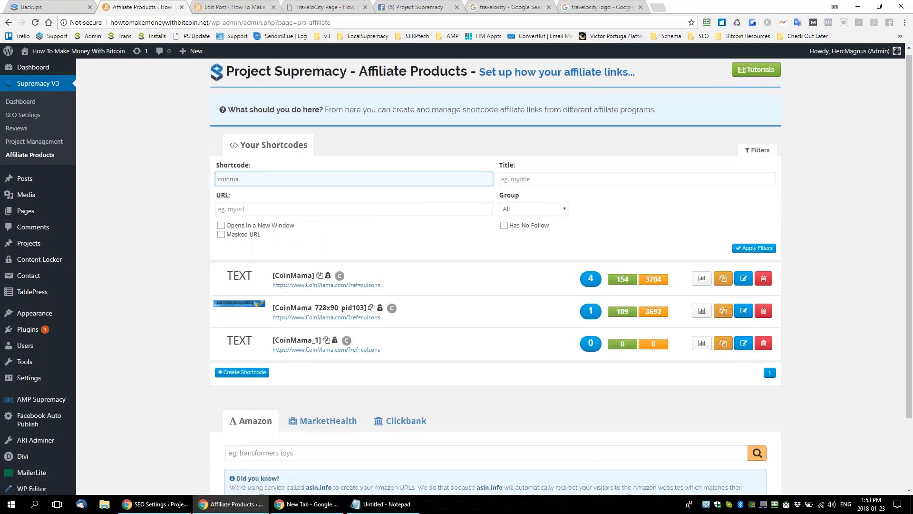
pyautogui.scroll(-2, 297, 258)
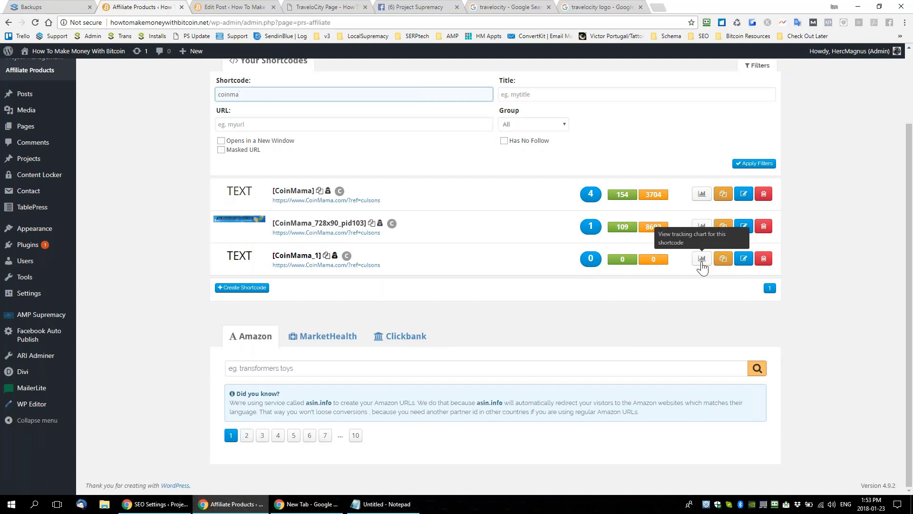
# Rename the duplicated CoinMama_1 shortcode as CoinMama_SS and save it
pyautogui.click(744, 258)
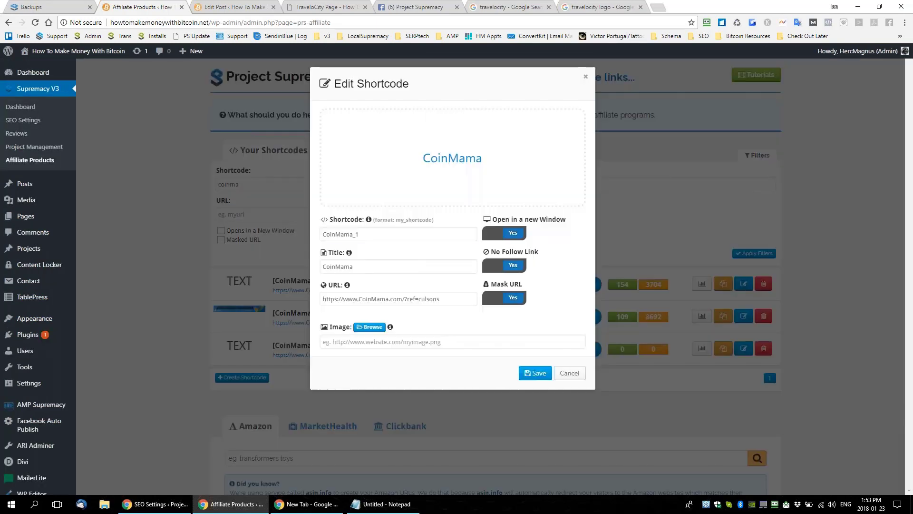
pyautogui.click(376, 234)
pyautogui.press('BackSpace')
pyautogui.write('ForSocial')
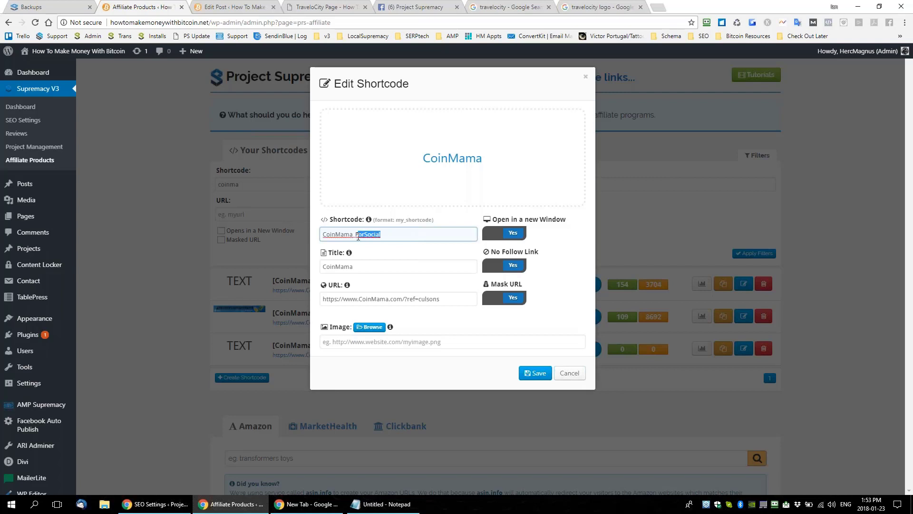
pyautogui.write('FBS')
pyautogui.press('BackSpace')
pyautogui.write('SS')
pyautogui.click(538, 374)
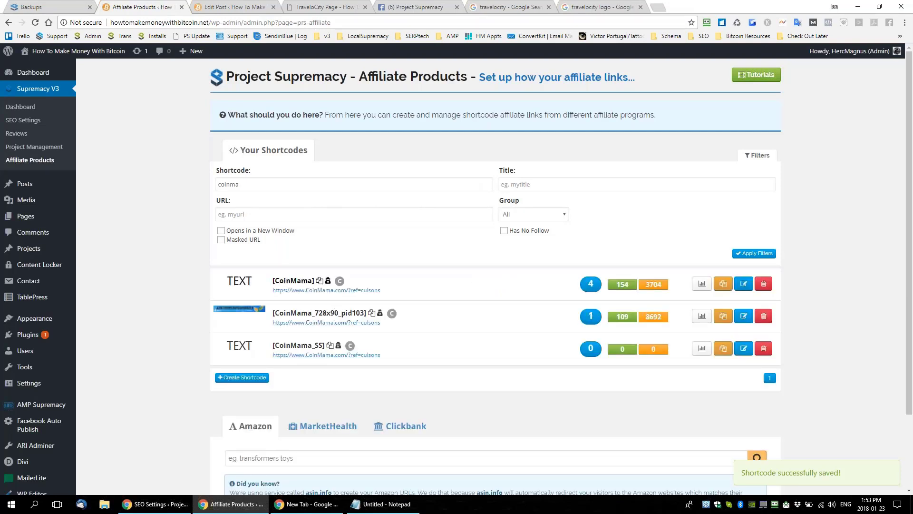
# Compare the entries of the original CoinMama shortcode and the CoinMama_SS duplicate in the list
pyautogui.moveTo(402, 288); pyautogui.dragTo(217, 269)
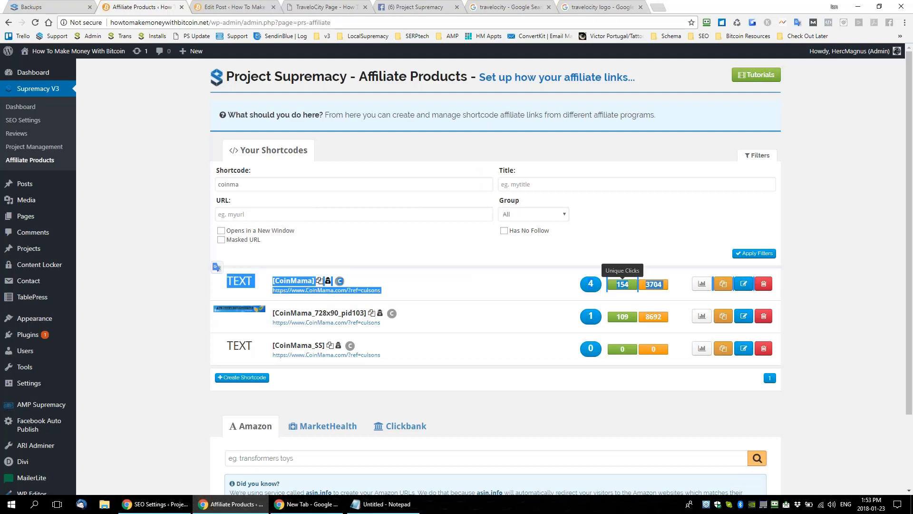
pyautogui.moveTo(402, 358); pyautogui.dragTo(227, 341)
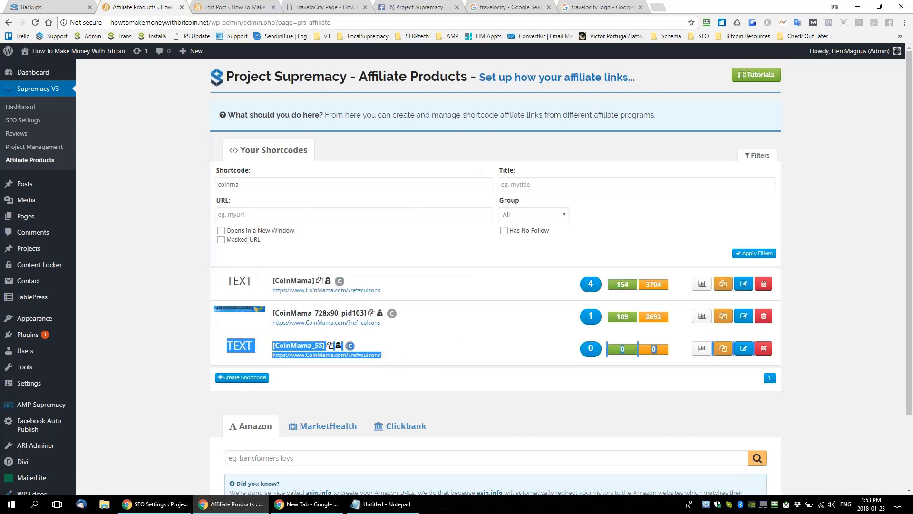
pyautogui.click(470, 359)
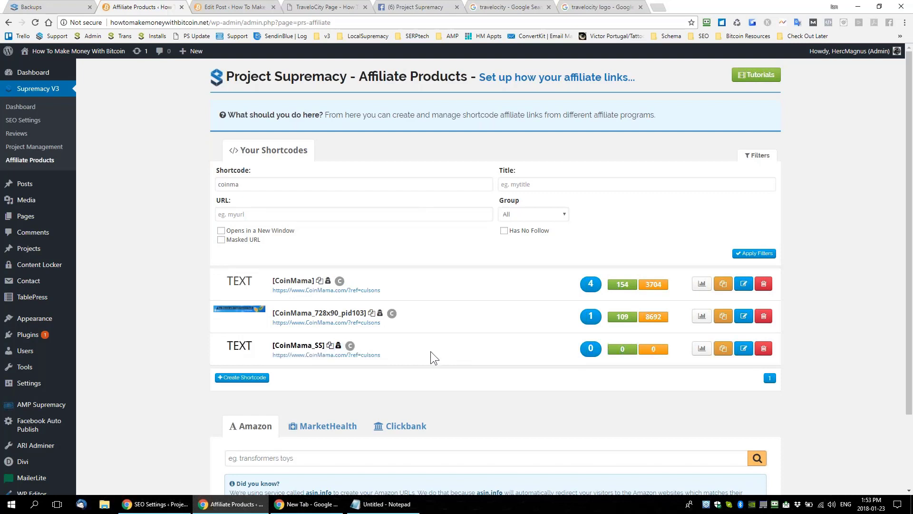
# Copy the CoinMama_SS masked URL and post it as a comment on the Travelocity link post in the Project Supremacy Facebook group
pyautogui.click(338, 346)
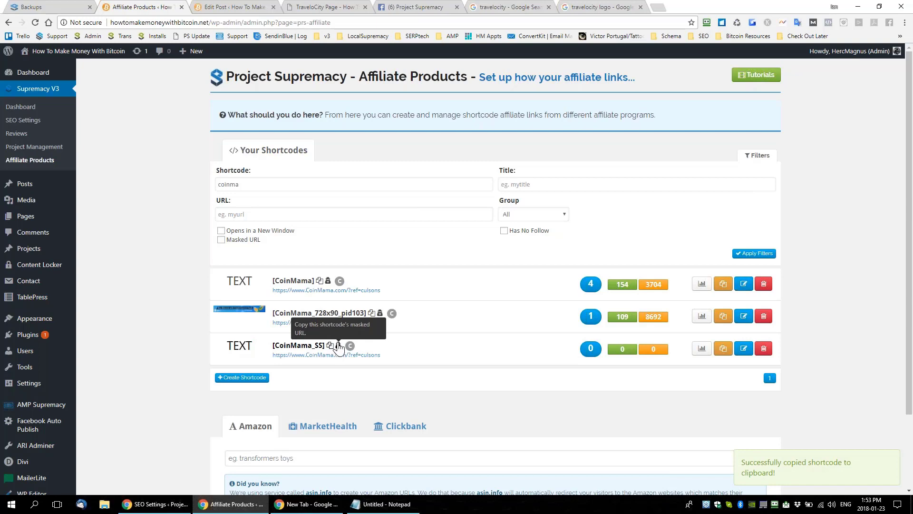
pyautogui.click(416, 7)
pyautogui.click(333, 402)
pyautogui.hotkey('ctrl', 'v')
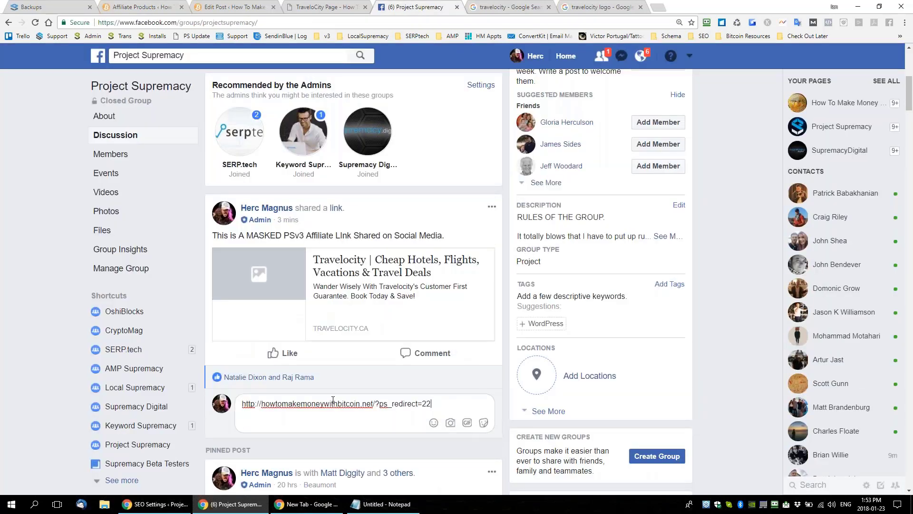
pyautogui.press('Return')
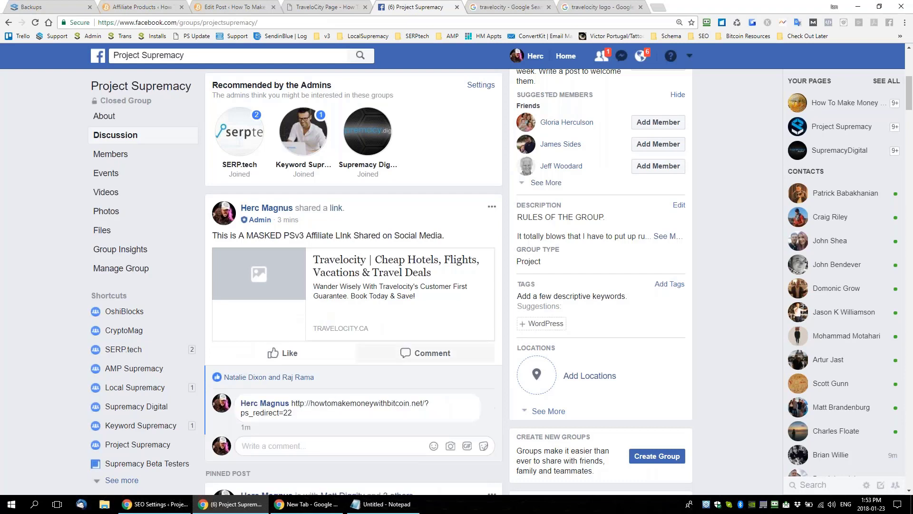
pyautogui.scroll(-1, 387, 342)
pyautogui.scroll(-1, 387, 343)
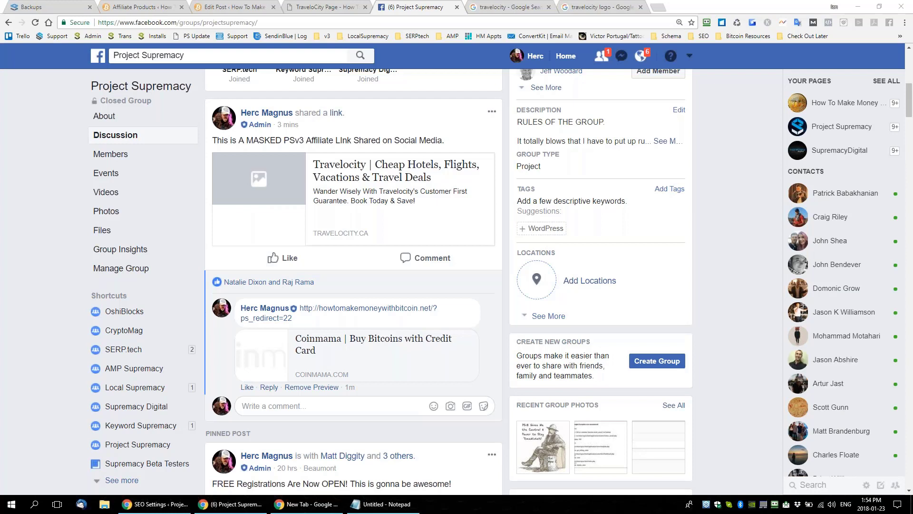
# Return to the WordPress Affiliate Products page and examine the unique clicks of the CoinMama shortcodes
pyautogui.click(236, 7)
pyautogui.click(142, 7)
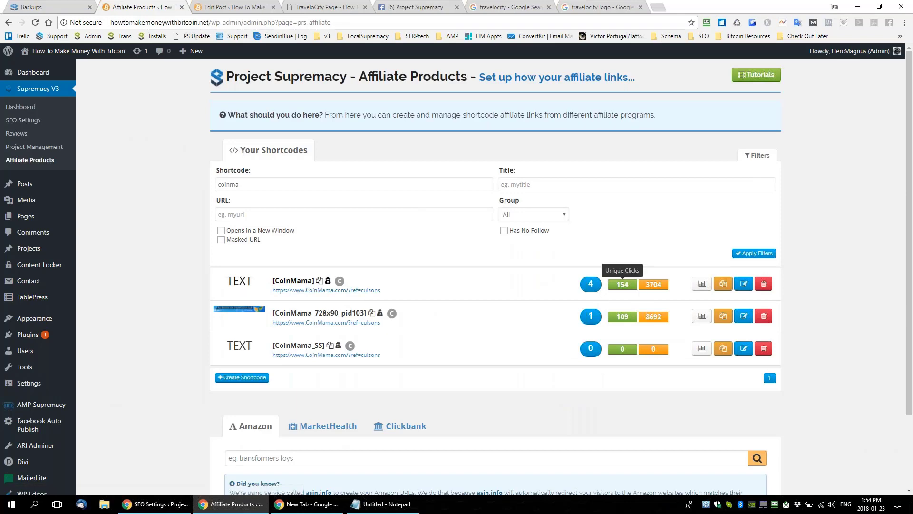
pyautogui.scroll(-1, 622, 286)
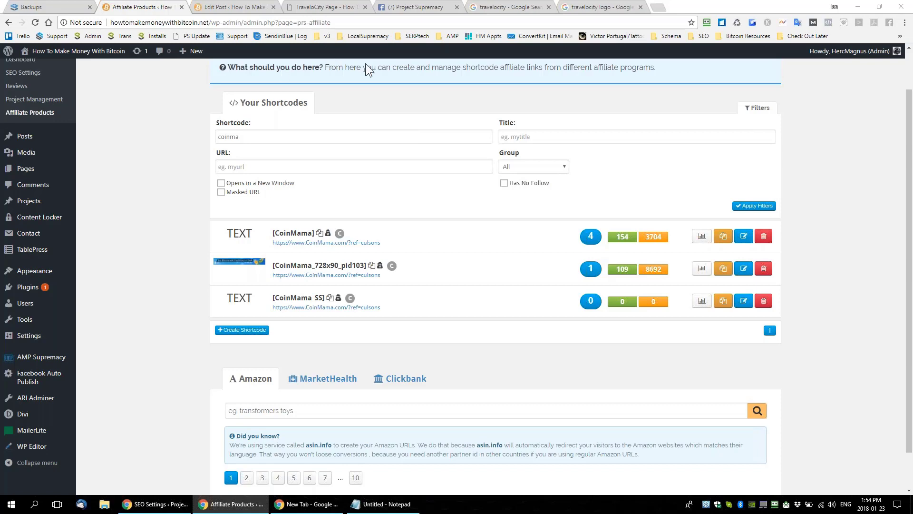
# Revisit the Facebook group post, dismiss the chat window and go back to the Affiliate Products page
pyautogui.click(409, 6)
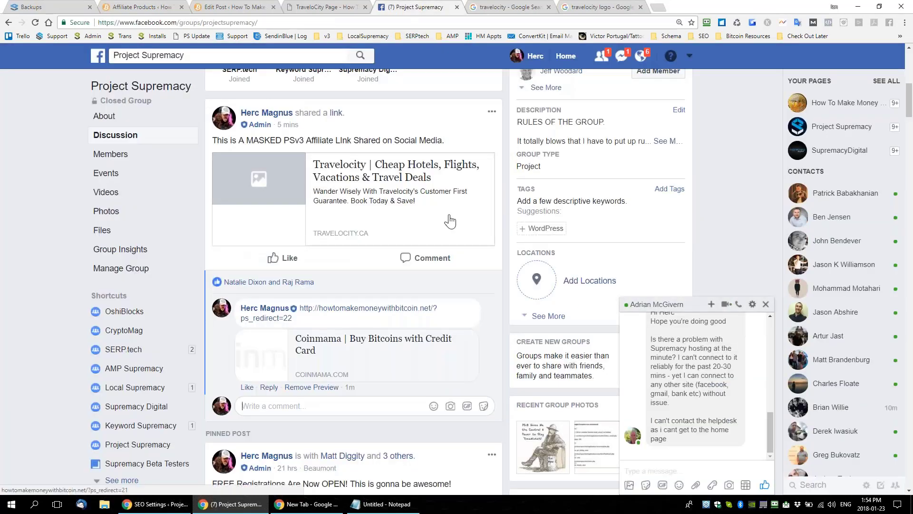
pyautogui.click(765, 304)
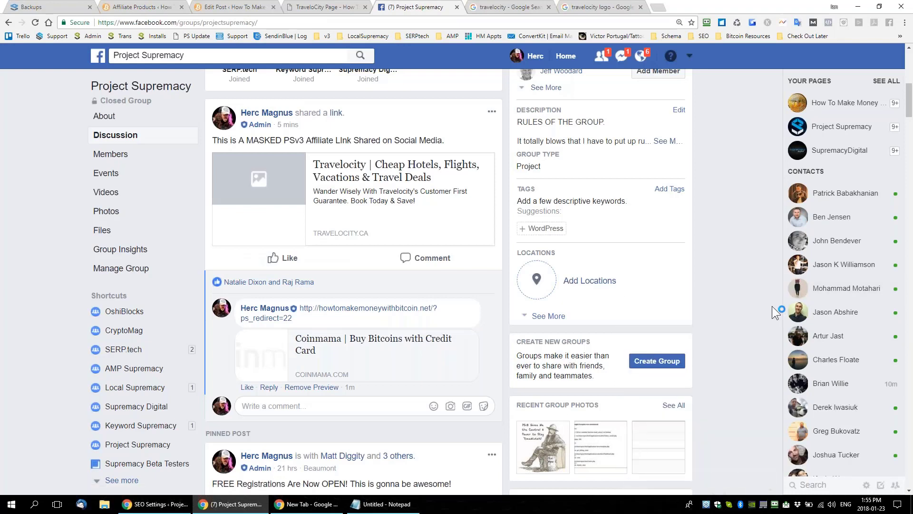
pyautogui.click(227, 6)
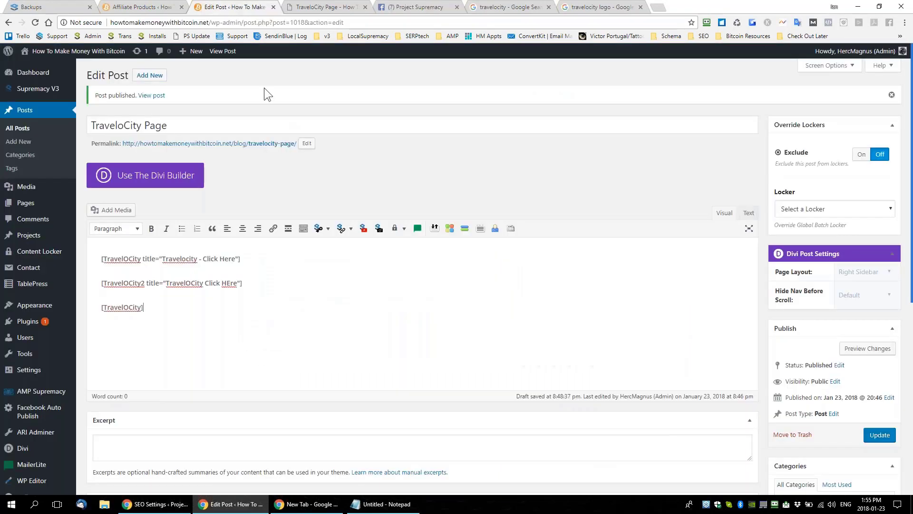
pyautogui.click(151, 11)
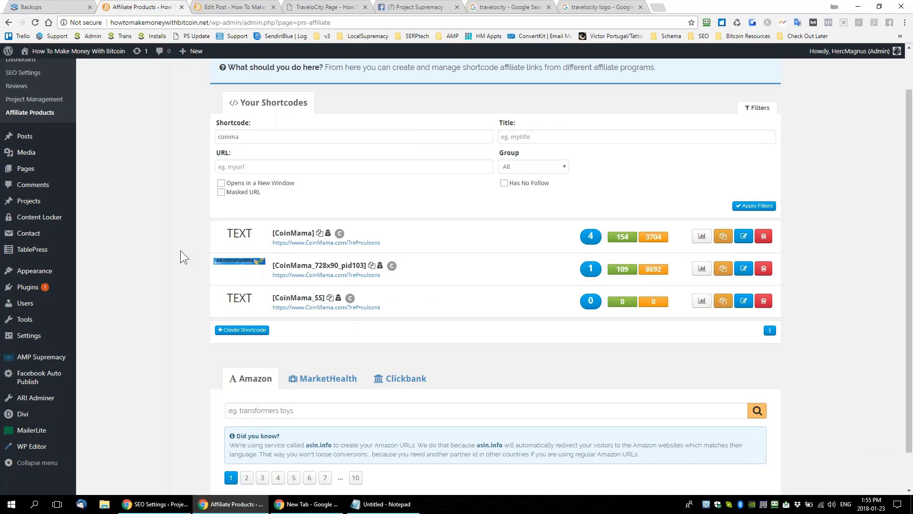
pyautogui.scroll(1, 174, 259)
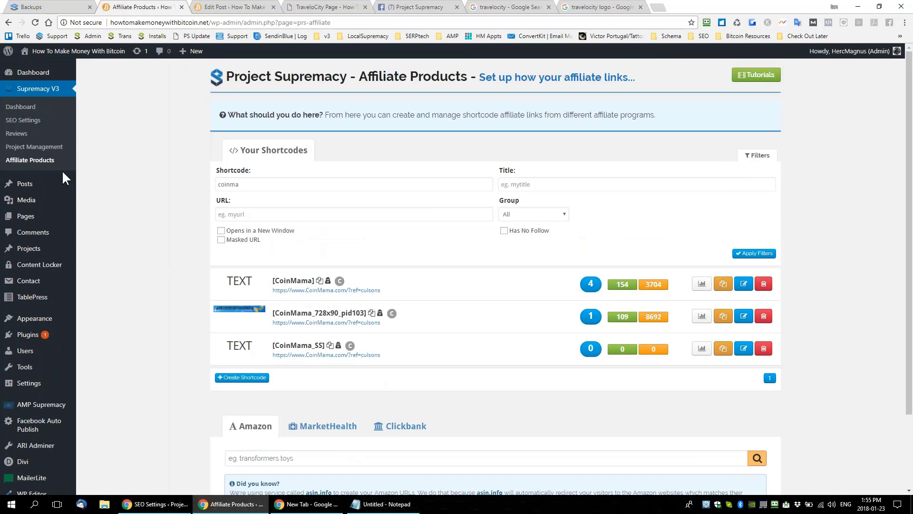
pyautogui.click(31, 161)
# Open the masked Travelocity link from the Facebook group post and close the page it opens
pyautogui.click(414, 6)
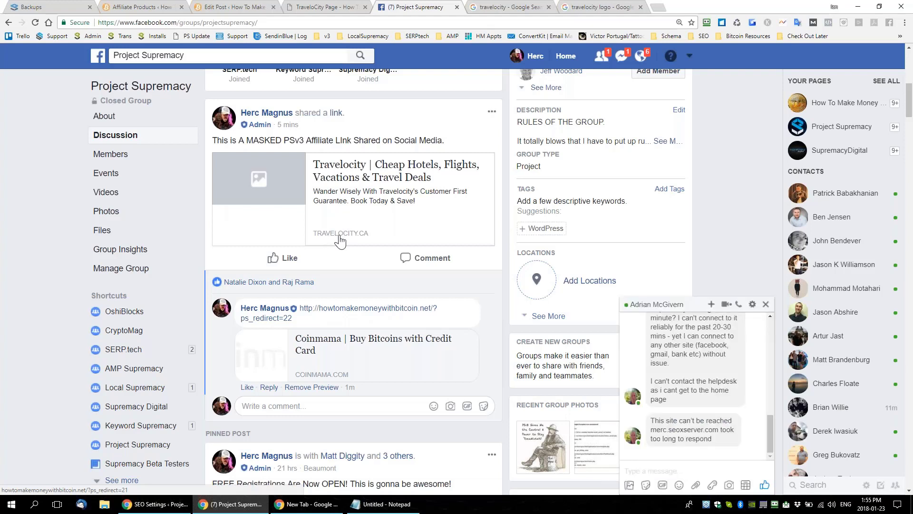
pyautogui.click(766, 304)
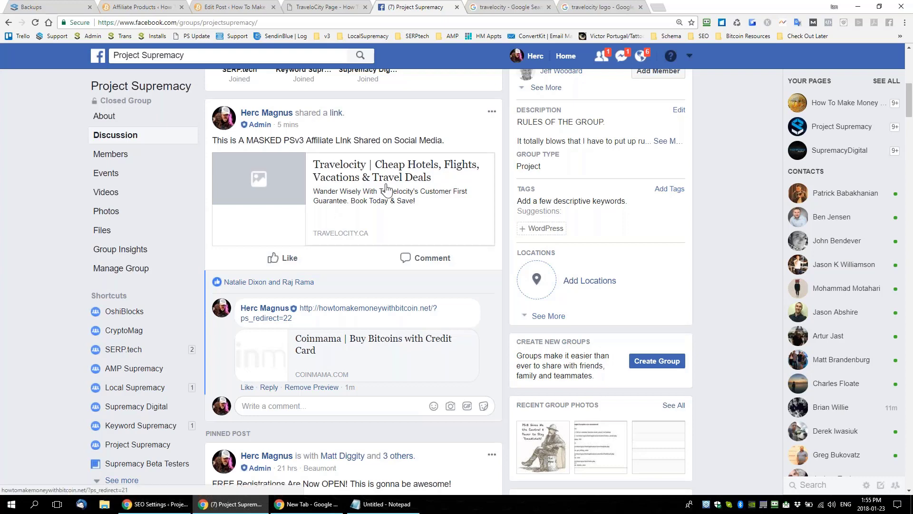
pyautogui.scroll(2, 386, 190)
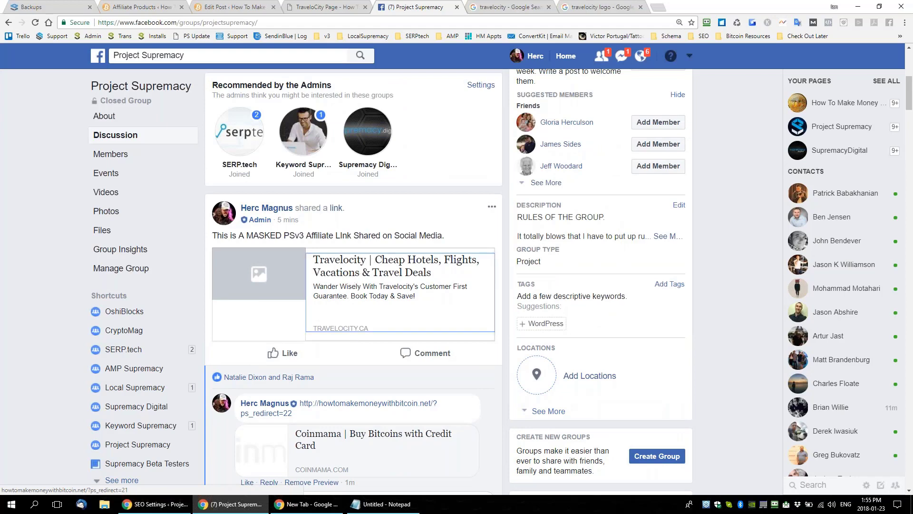
pyautogui.click(357, 267)
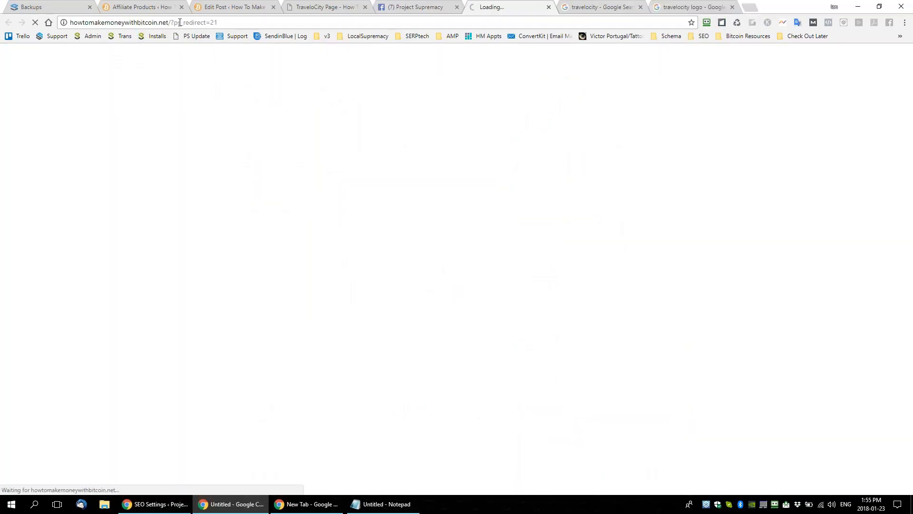
pyautogui.click(549, 7)
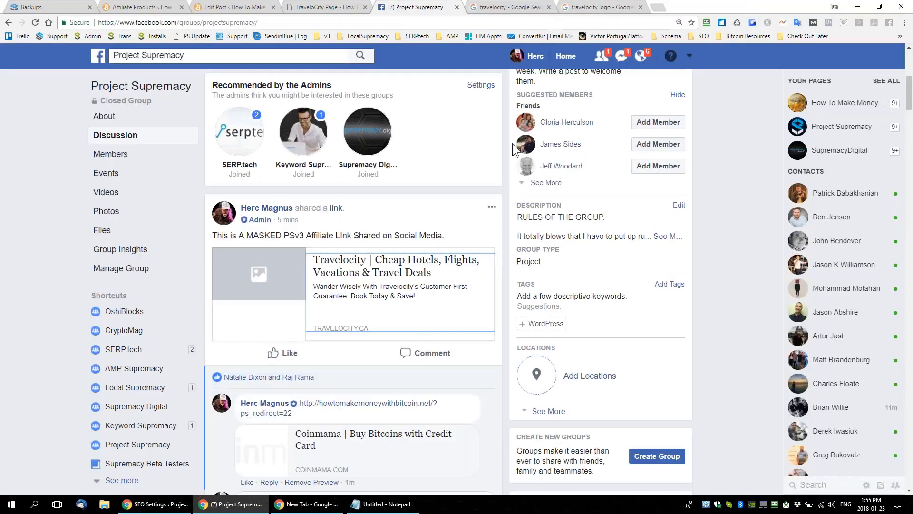
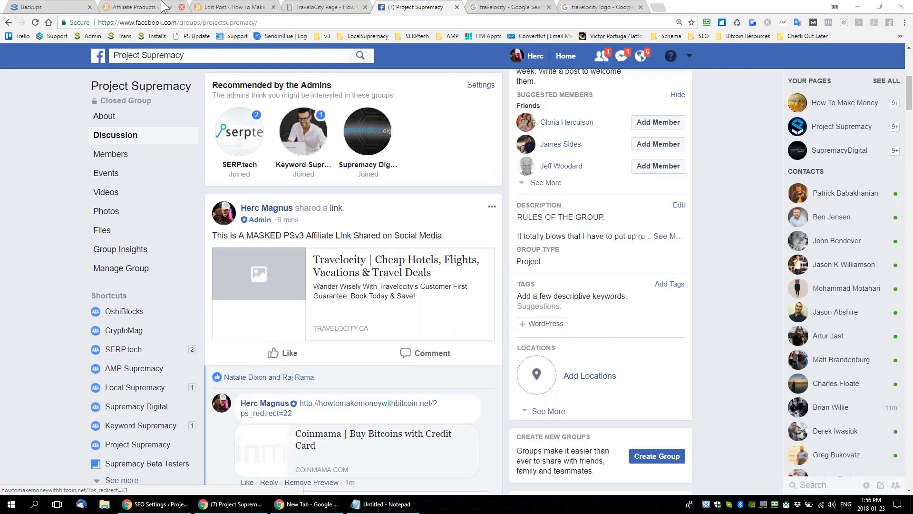
# Return to the Affiliate Products page and start creating a new shortcode
pyautogui.click(138, 7)
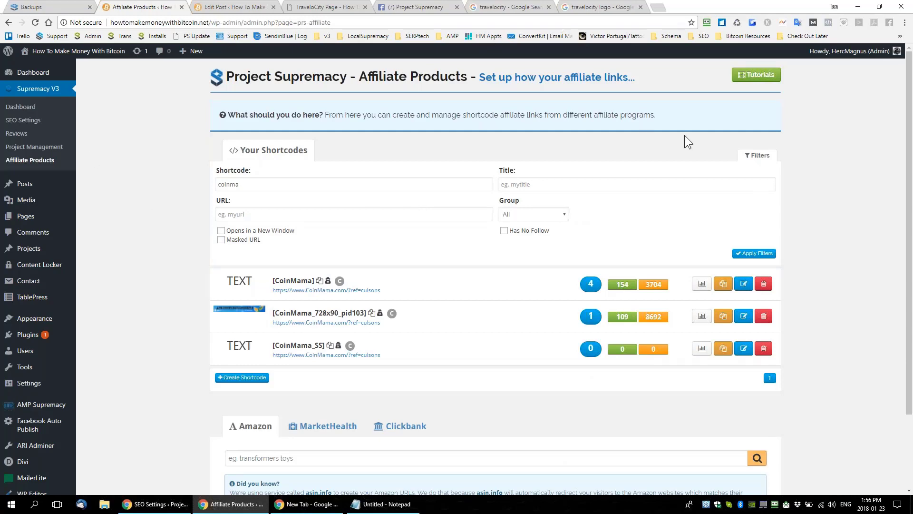
pyautogui.scroll(-2, 452, 316)
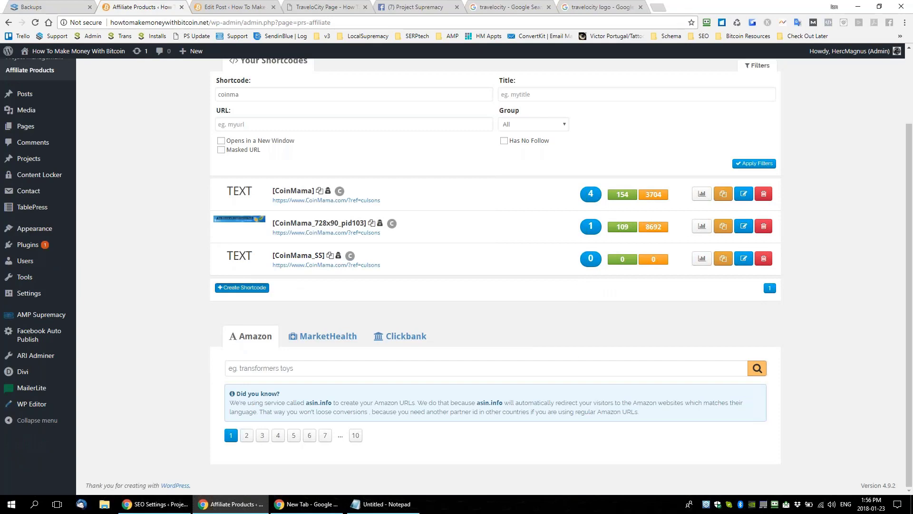
pyautogui.click(242, 287)
pyautogui.click(383, 300)
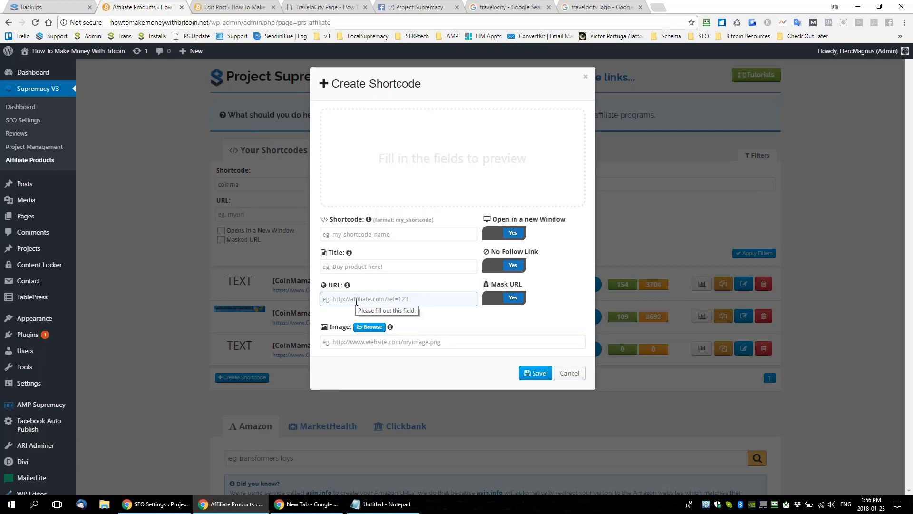
# Search Google in a new browser tab for "anchor text for direct call"
pyautogui.click(661, 7)
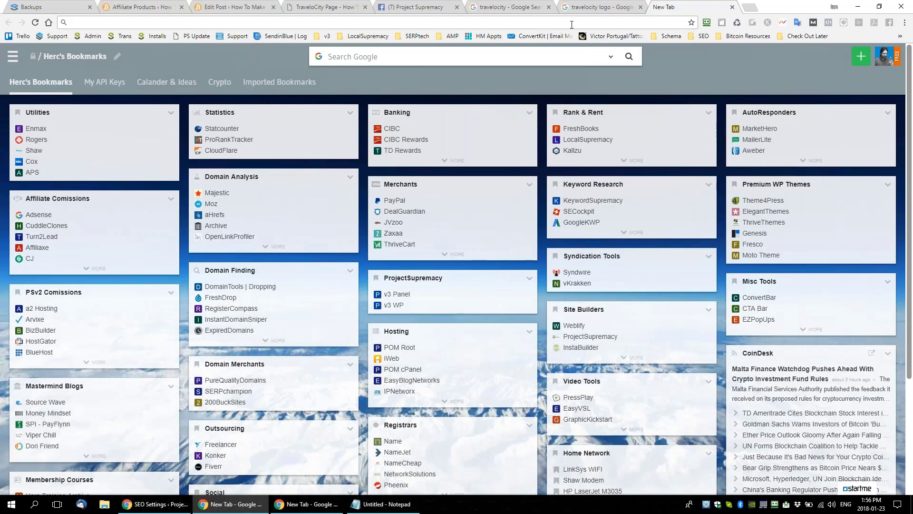
pyautogui.write('Inach')
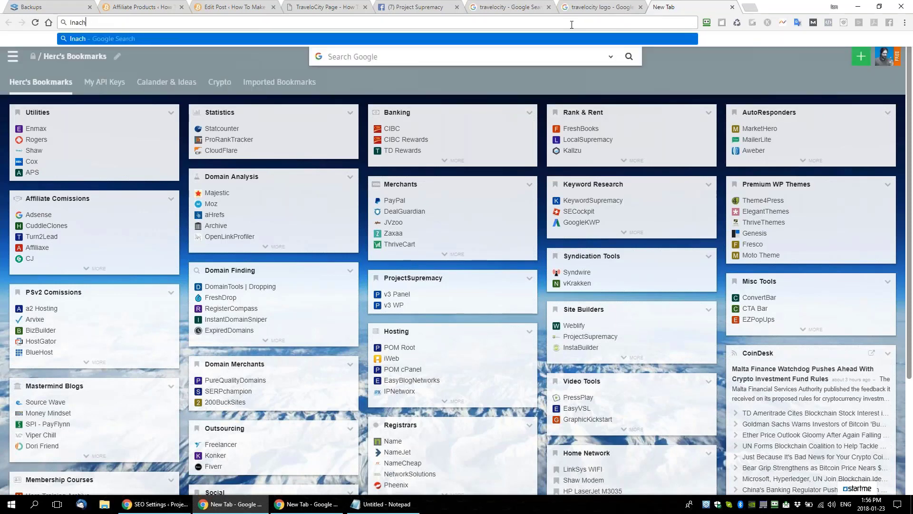
pyautogui.press('BackSpace')
pyautogui.press('BackSpace')
pyautogui.press('BackSpace')
pyautogui.press('BackSpace')
pyautogui.press('BackSpace')
pyautogui.write('anchor text for direct cal')
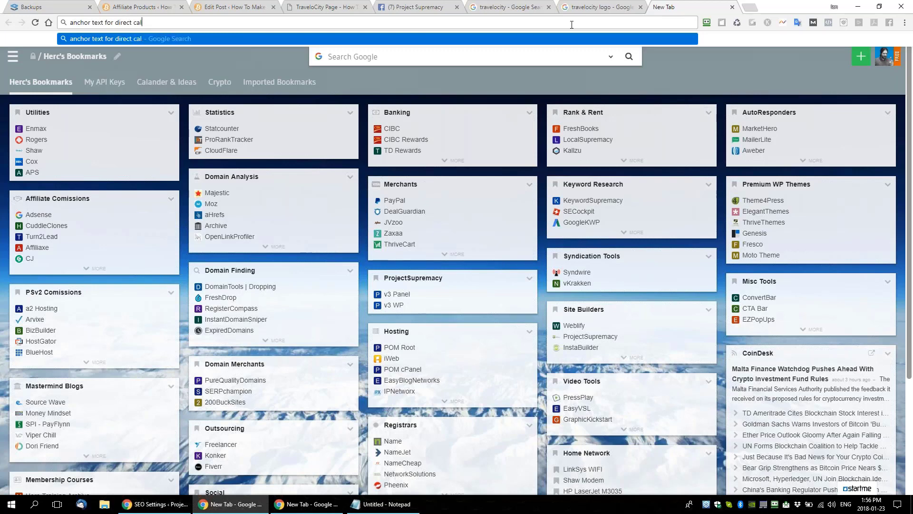
pyautogui.write('l')
pyautogui.press('Return')
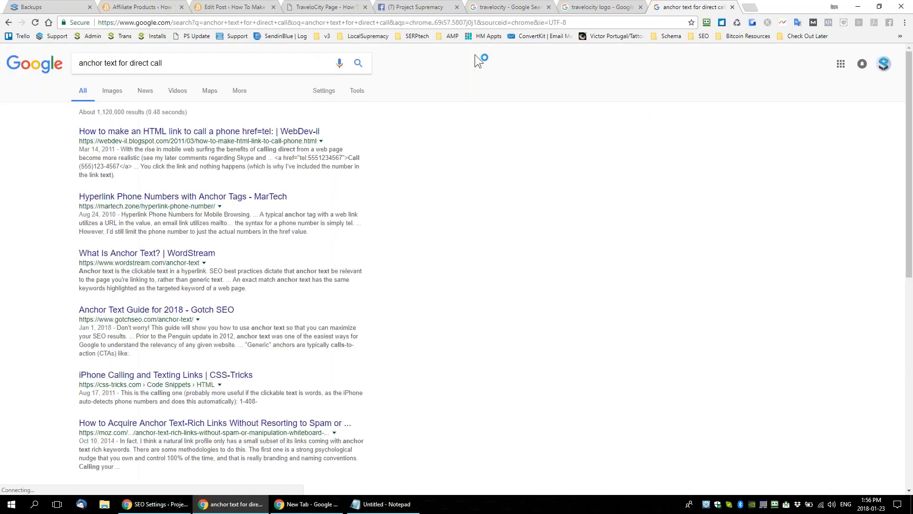
# Return to the new shortcode, set its URL to a tel: link with the phone number and name it TelePhone
pyautogui.click(578, 9)
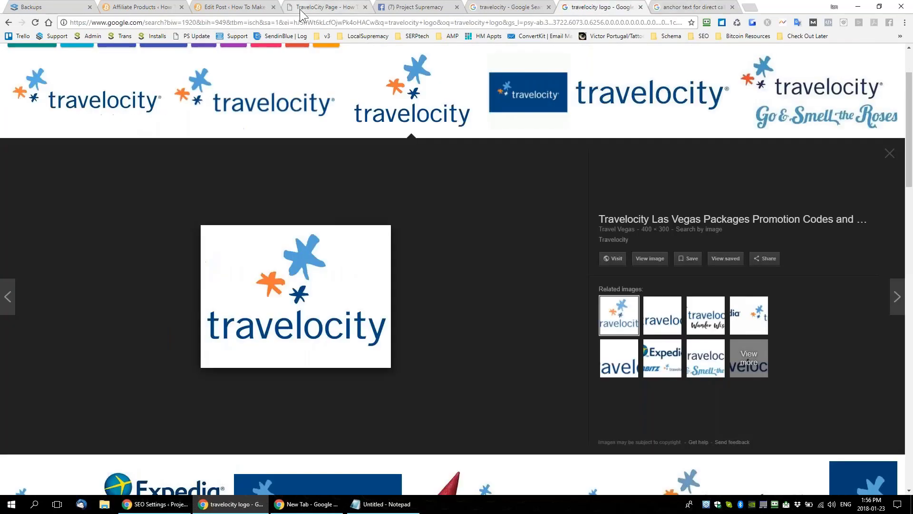
pyautogui.click(299, 9)
pyautogui.click(135, 10)
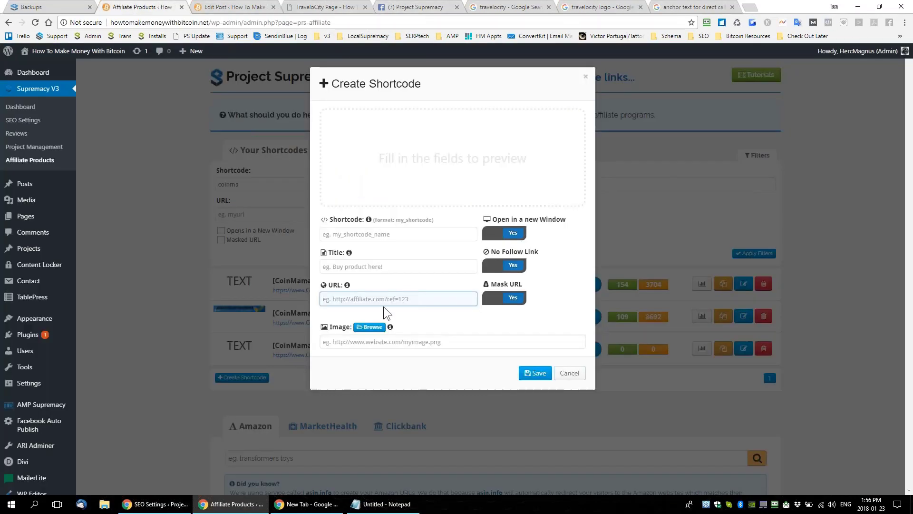
pyautogui.write('tel:8001234567')
pyautogui.click(398, 234)
pyautogui.write('Tell')
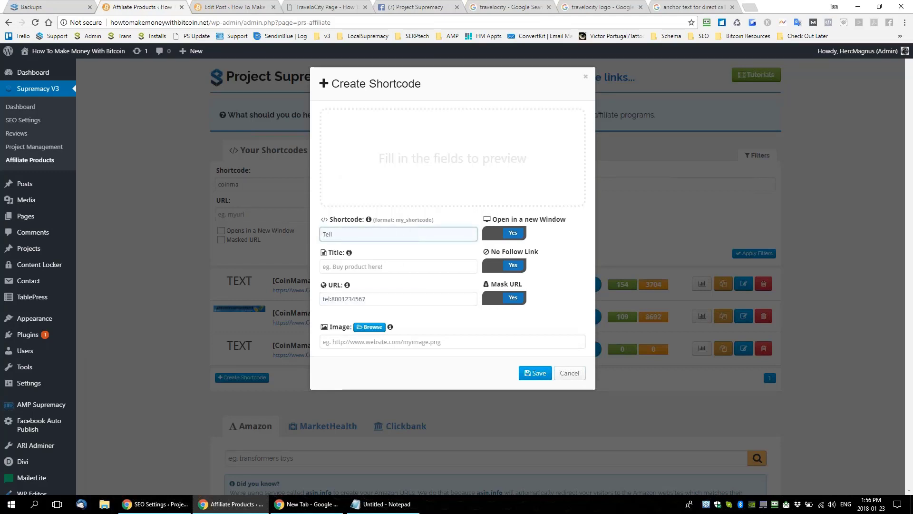
pyautogui.press('BackSpace')
pyautogui.write('ePhone')
pyautogui.press('Tab')
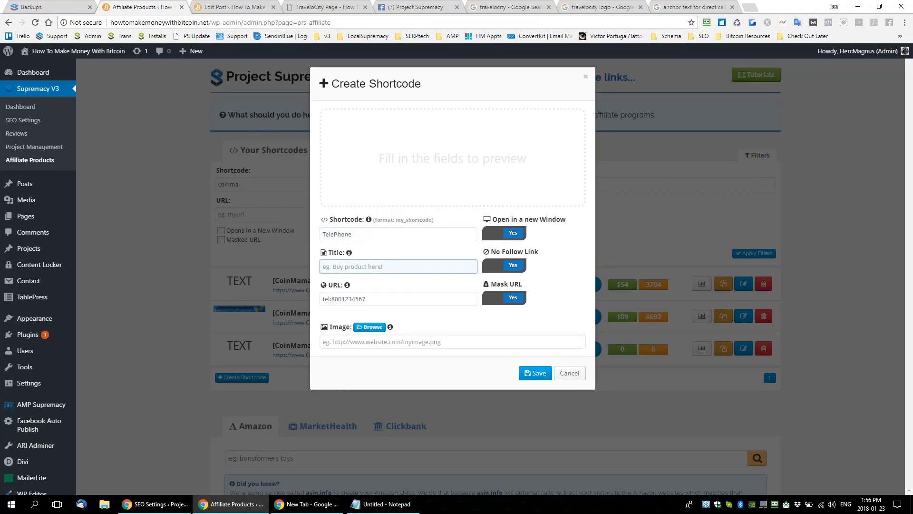
# Title the TelePhone shortcode "CALL US NOW" and save it
pyautogui.write('Telephone')
pyautogui.doubleClick(352, 263)
pyautogui.write('CALL ME NOW')
pyautogui.doubleClick(339, 267)
pyautogui.write('US')
pyautogui.click(536, 375)
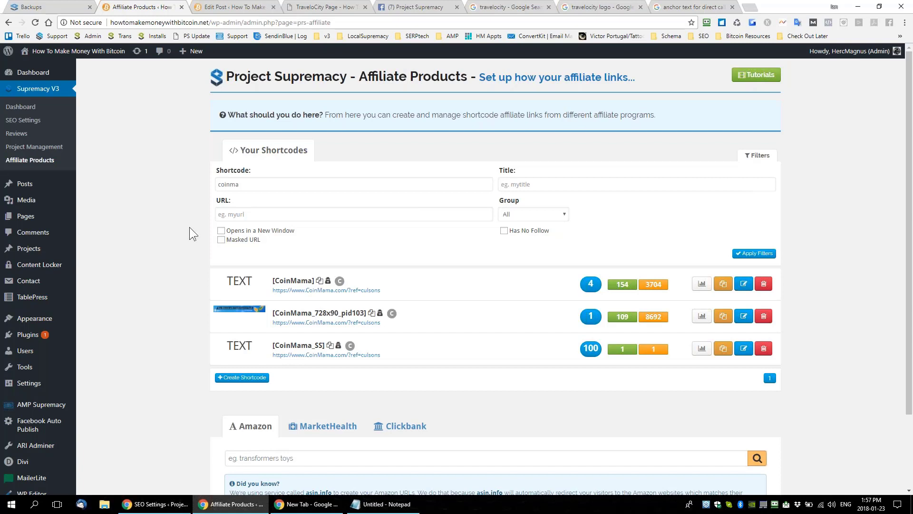
pyautogui.moveTo(284, 280); pyautogui.dragTo(258, 269)
pyautogui.click(477, 331)
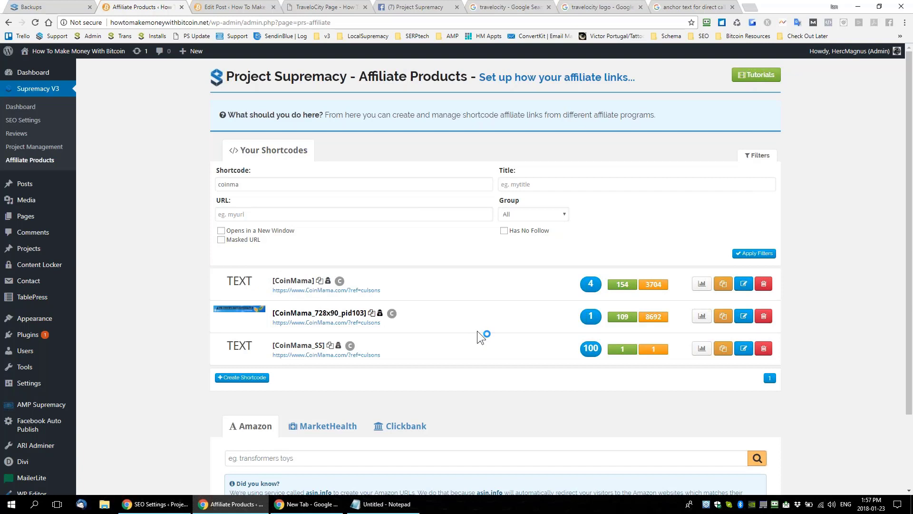
pyautogui.moveTo(275, 292); pyautogui.dragTo(301, 281)
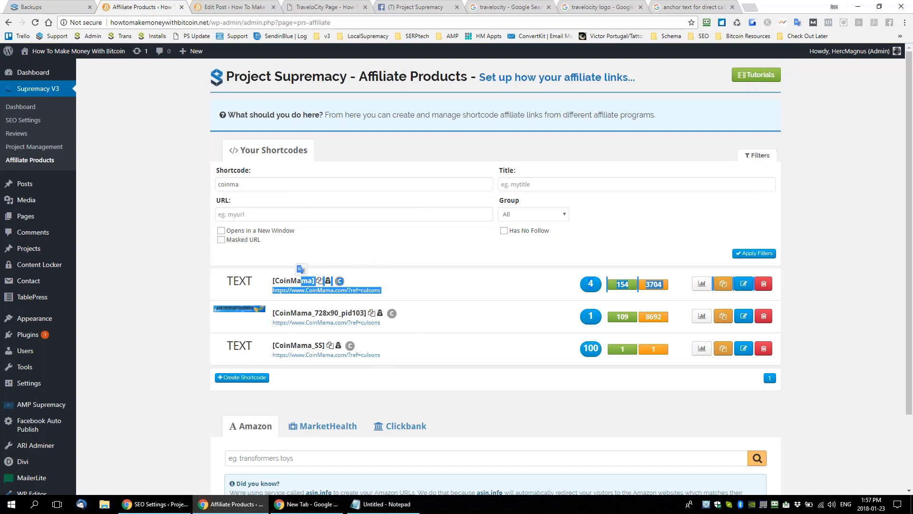
# Filter the shortcodes by "tel" and copy the TelePhone shortcode to the clipboard
pyautogui.doubleClick(231, 186)
pyautogui.write('tel')
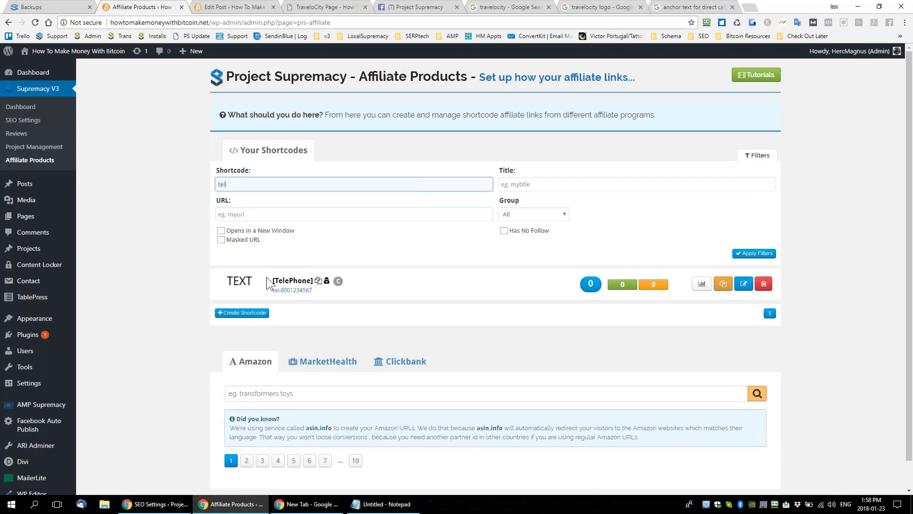
pyautogui.moveTo(315, 291); pyautogui.dragTo(287, 277)
pyautogui.click(259, 290)
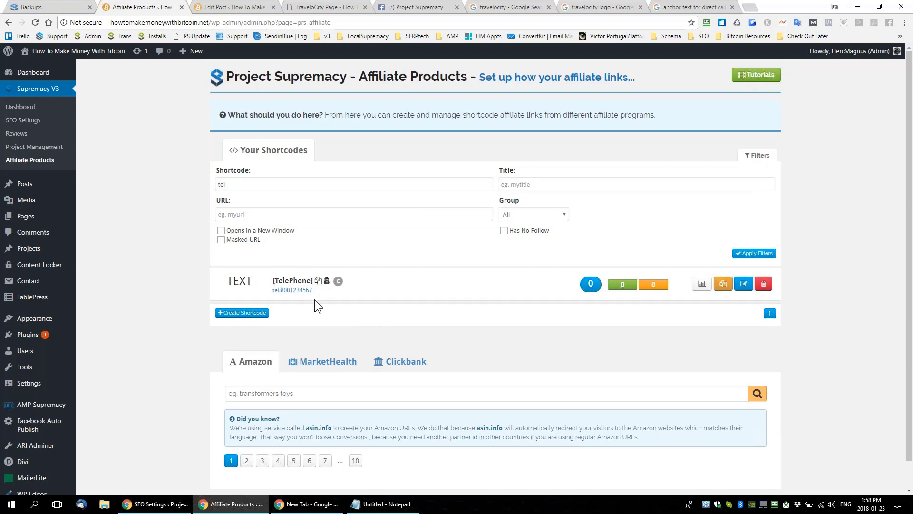
pyautogui.click(318, 281)
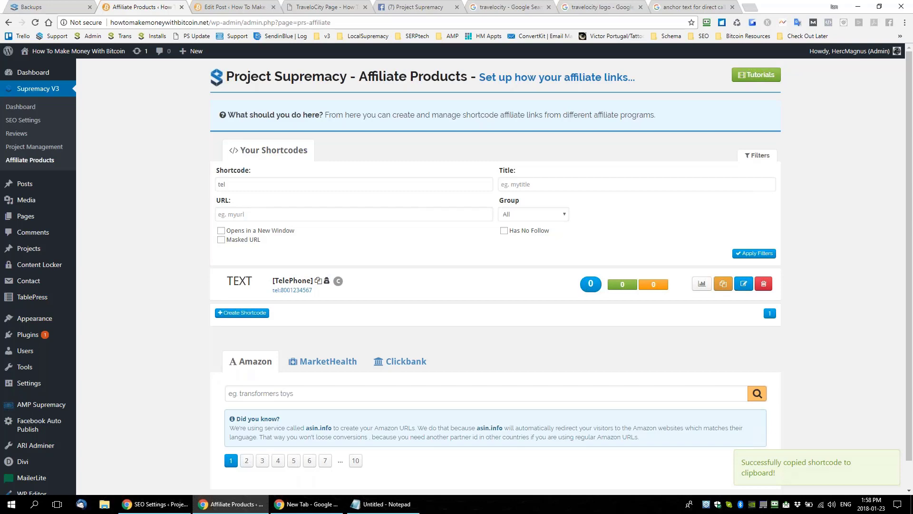
# Replace the plain [TravelOCity] shortcode in the TraveloCity Page post with [TelePhone] and update the post
pyautogui.hotkey('ctrl', 'Tab')
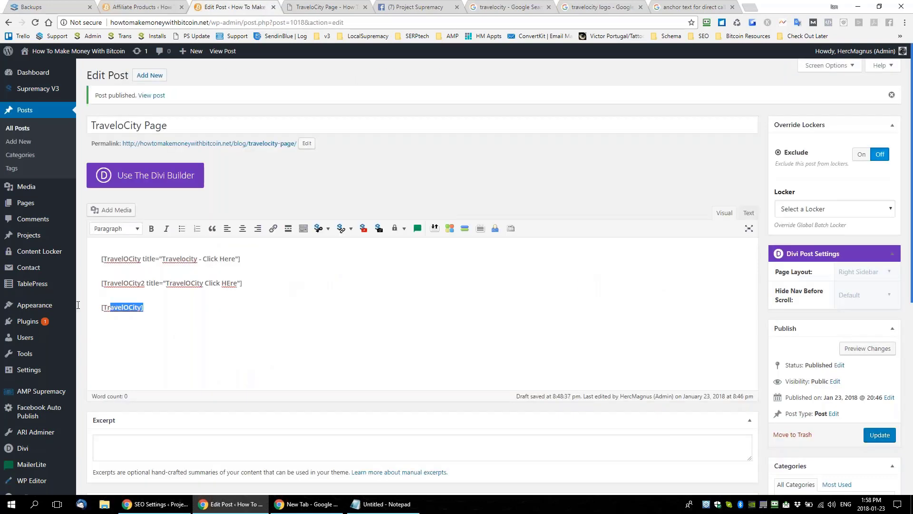
pyautogui.hotkey('ctrl', 'v')
pyautogui.click(875, 435)
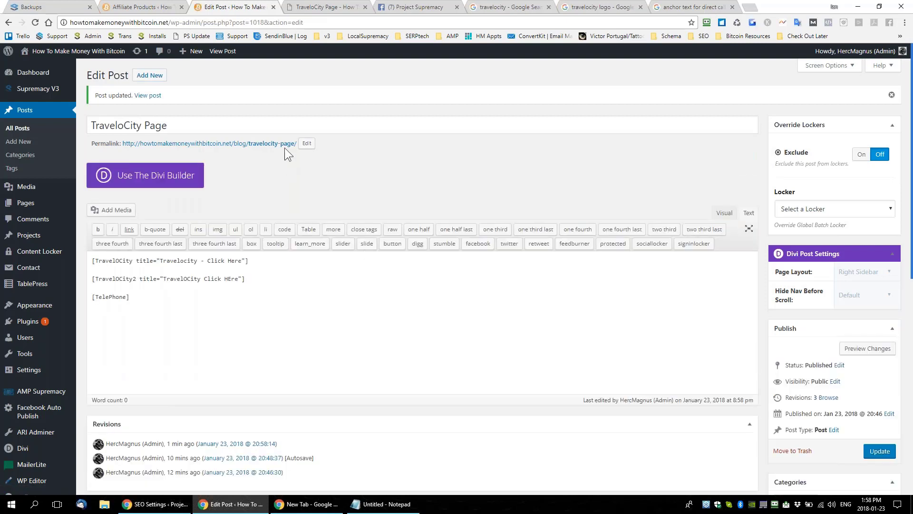
# Open the published TraveloCity Page, test its CALL US NOW link and close the page the link opens
pyautogui.click(282, 144)
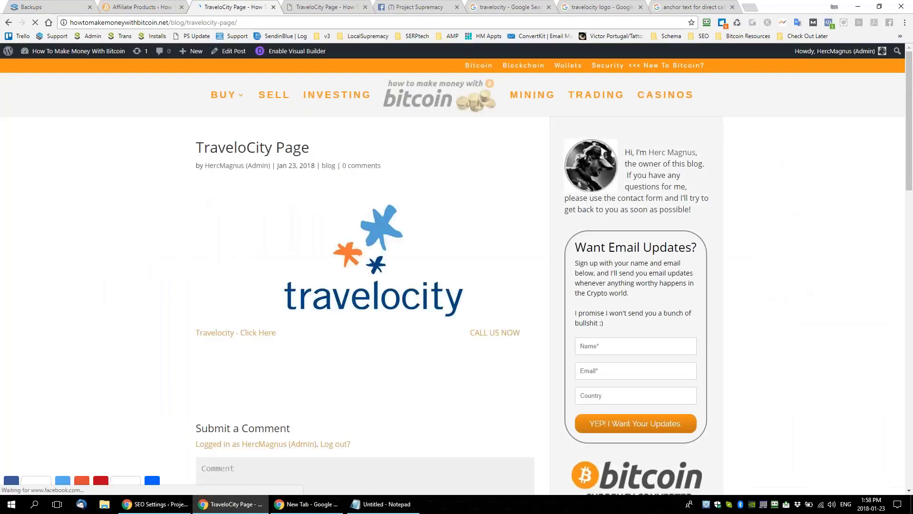
pyautogui.click(490, 339)
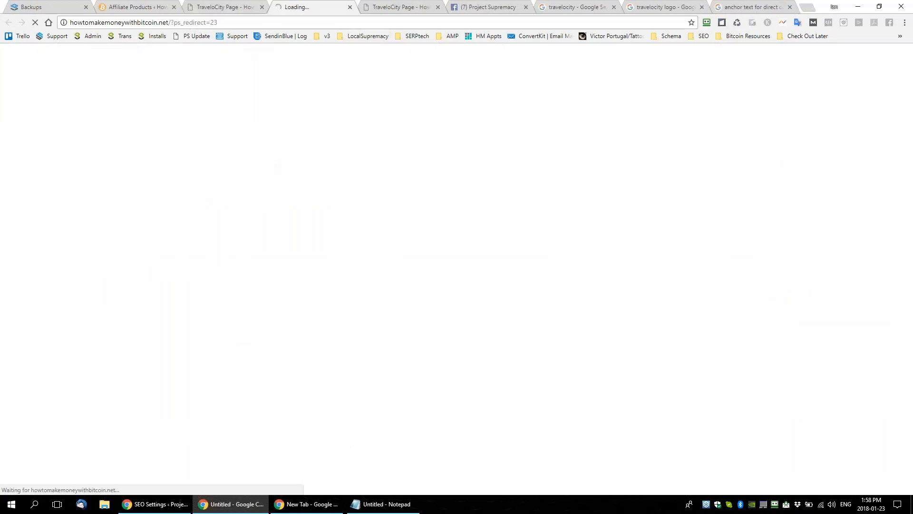
pyautogui.click(350, 7)
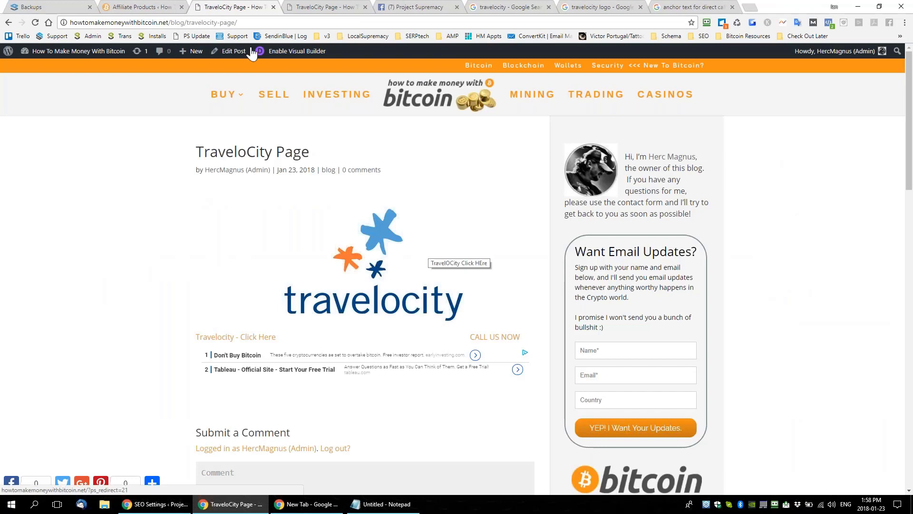
# Close the TraveloCity Page and Google search tabs, keeping the Backups, Affiliate Products and Facebook group tabs
pyautogui.hotkey('ctrl', 'l')
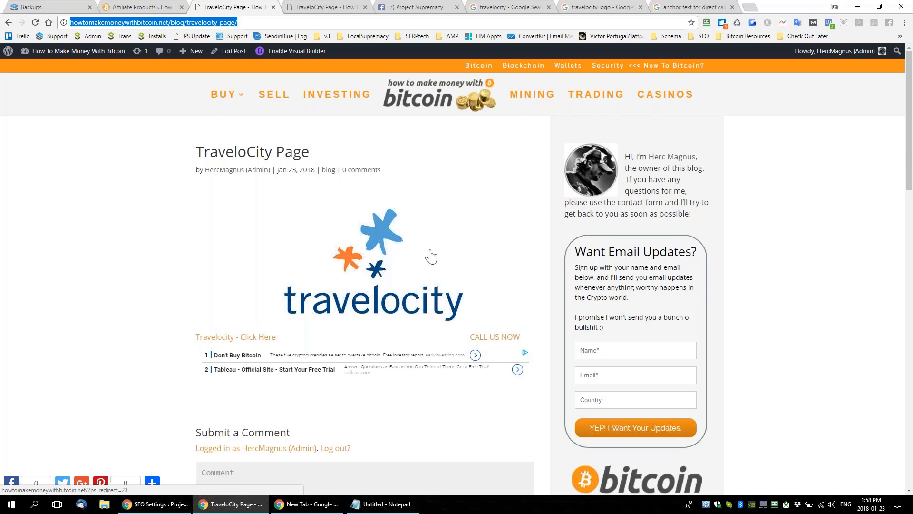
pyautogui.click(538, 6)
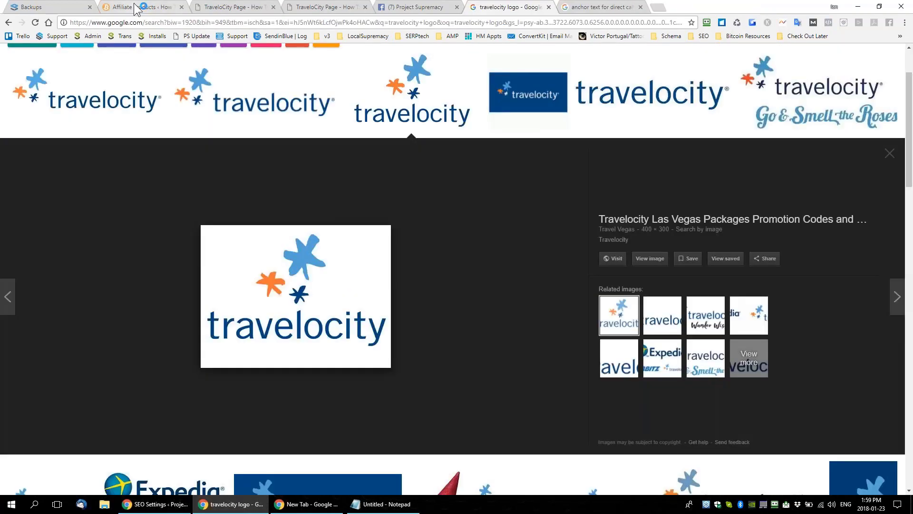
pyautogui.click(138, 7)
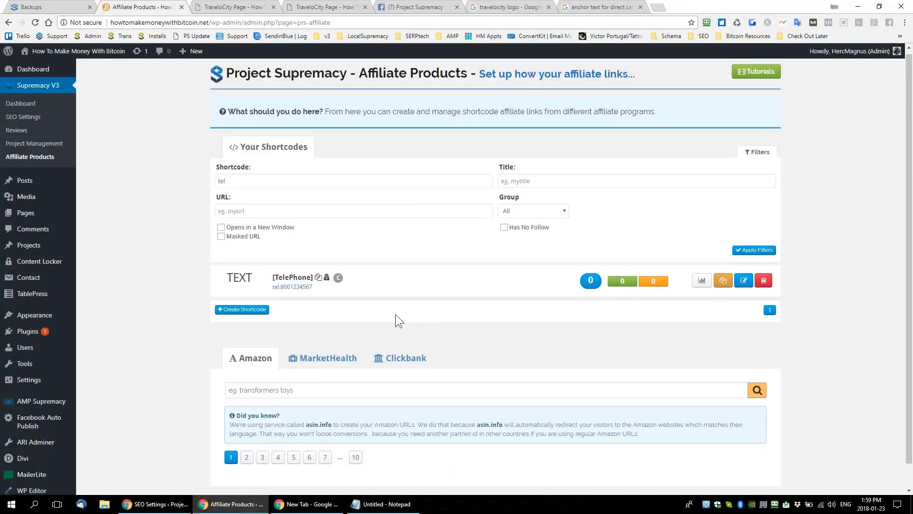
pyautogui.scroll(-2, 396, 318)
pyautogui.scroll(2, 393, 249)
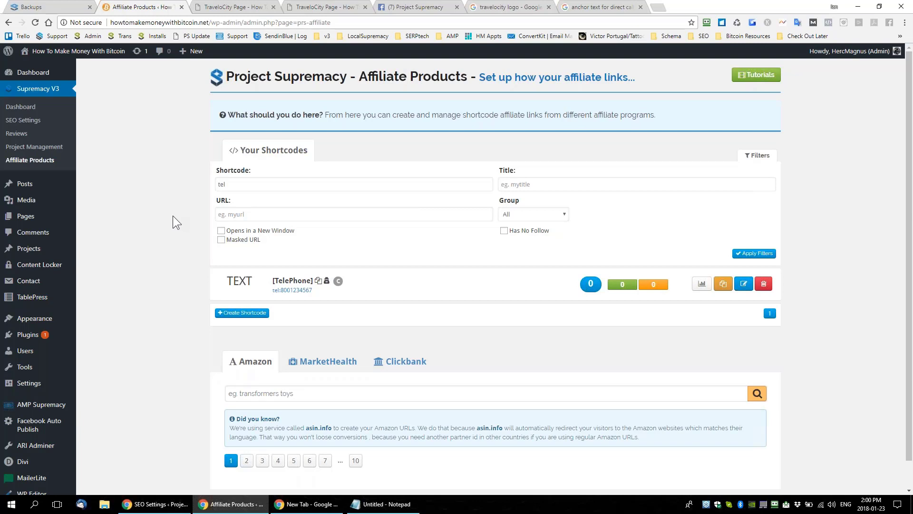
pyautogui.click(274, 7)
pyautogui.click(274, 8)
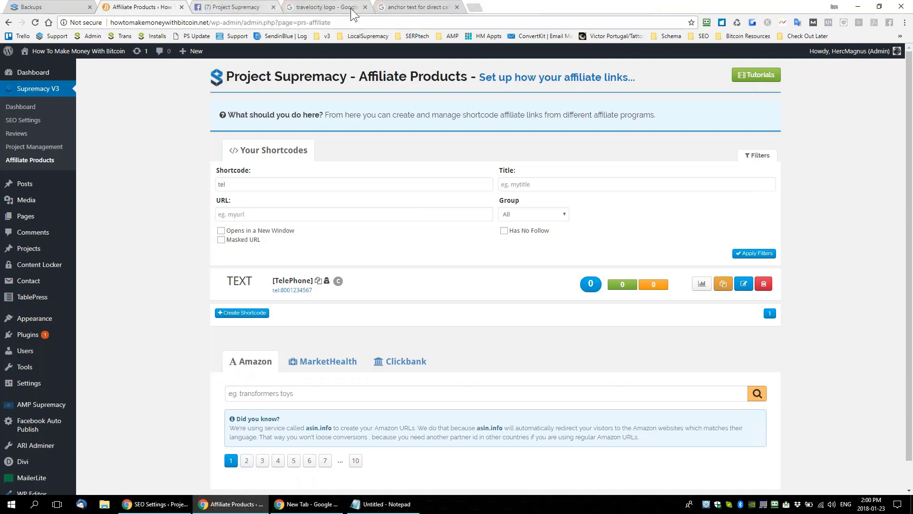
pyautogui.click(368, 9)
pyautogui.click(366, 8)
pyautogui.click(366, 8)
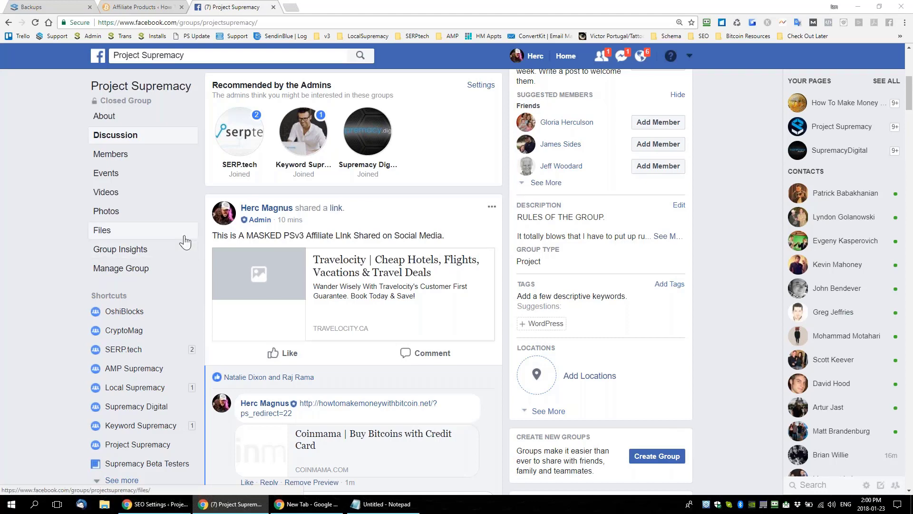
# Open Supremacy V3 Project Management on the How To Make Money With Bitcoin site
pyautogui.click(151, 11)
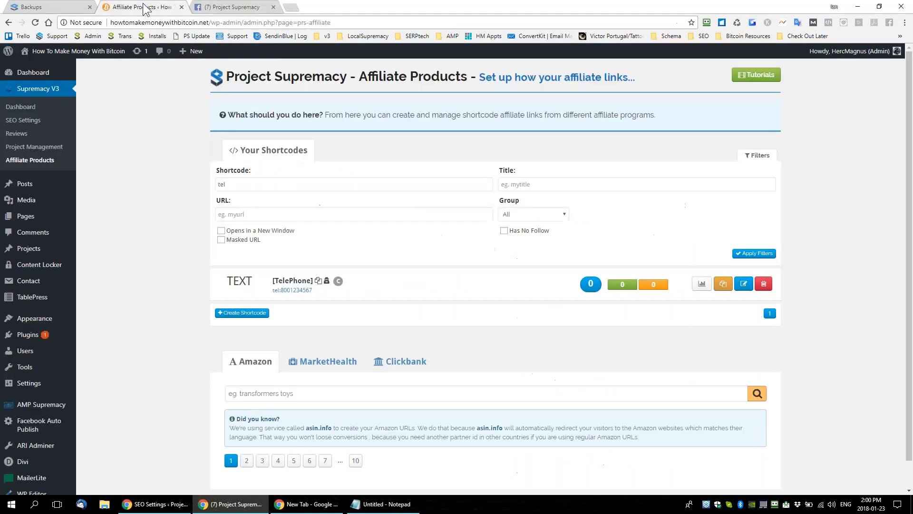
pyautogui.click(29, 151)
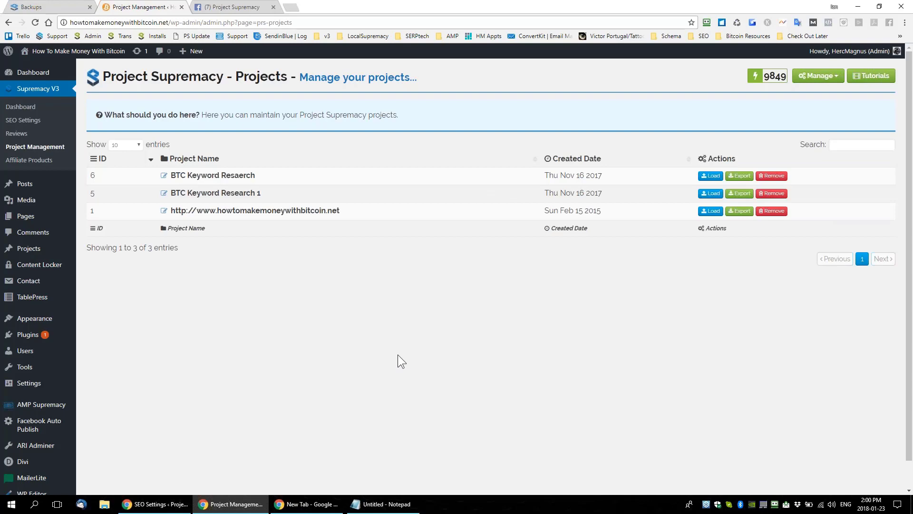
# Load customstuffedpets.com/wp-admin in place of the Facebook group and close the How To Make Money With Bitcoin tab
pyautogui.hotkey('ctrl', 'Tab')
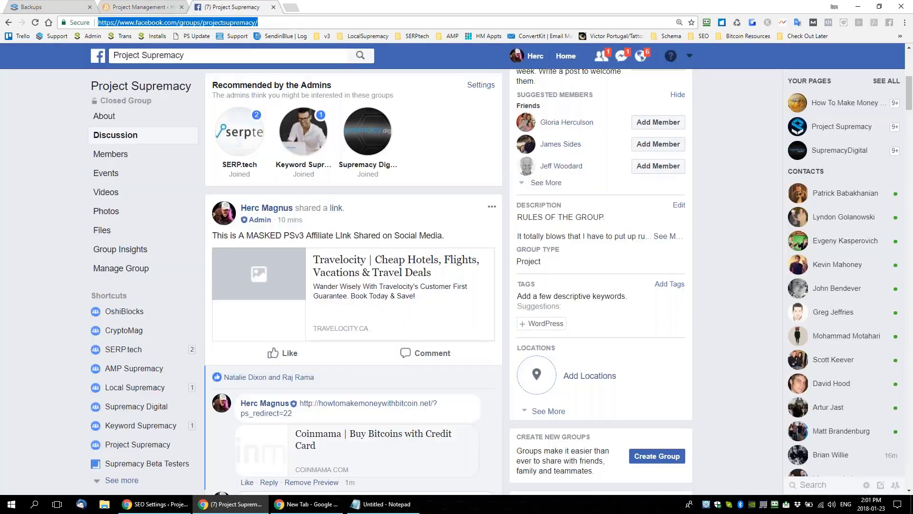
pyautogui.write('customstuffedpets.com/wp-admin')
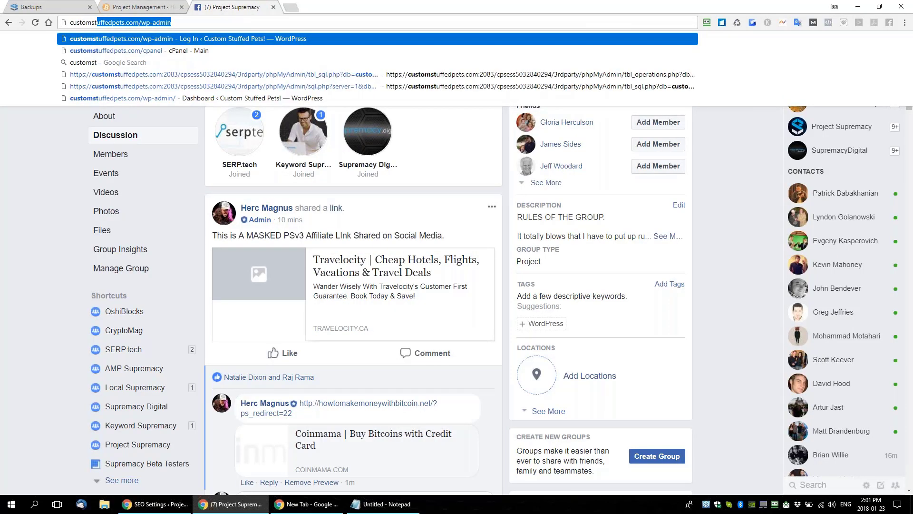
pyautogui.press('Right')
pyautogui.press('Escape')
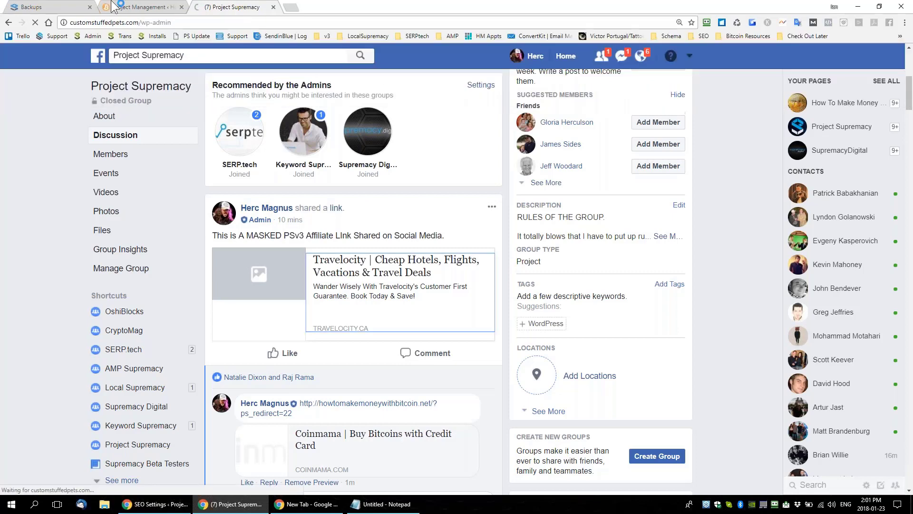
pyautogui.click(159, 7)
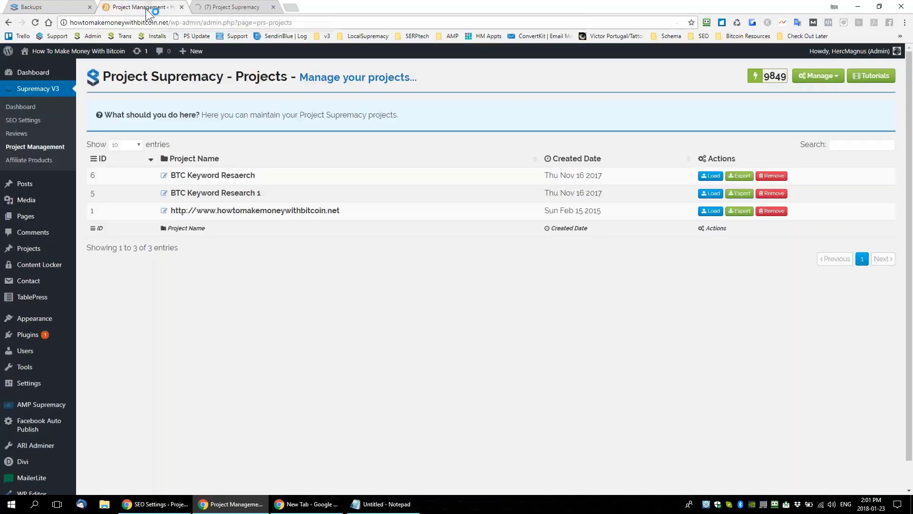
pyautogui.click(182, 10)
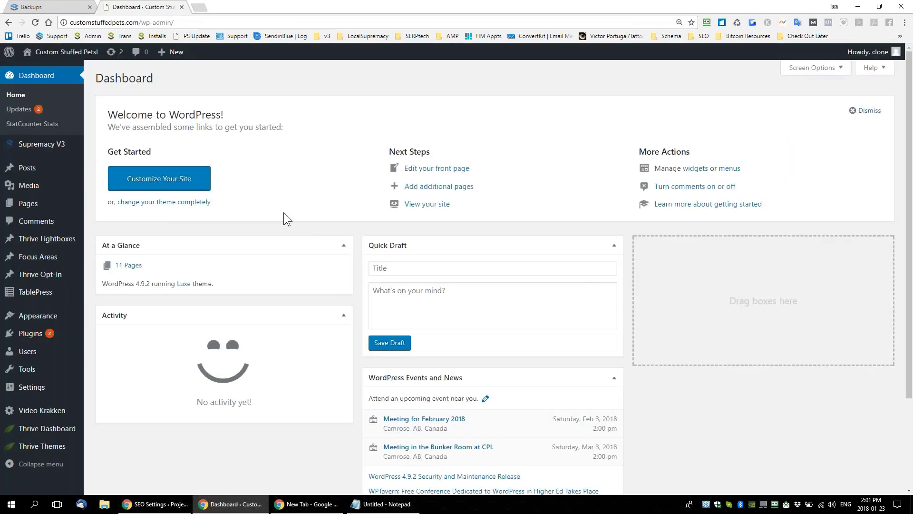
# Open Supremacy V3 Project Management on the Custom Stuffed Pets site
pyautogui.moveTo(30, 144)
pyautogui.moveTo(461, 6); pyautogui.dragTo(464, 7)
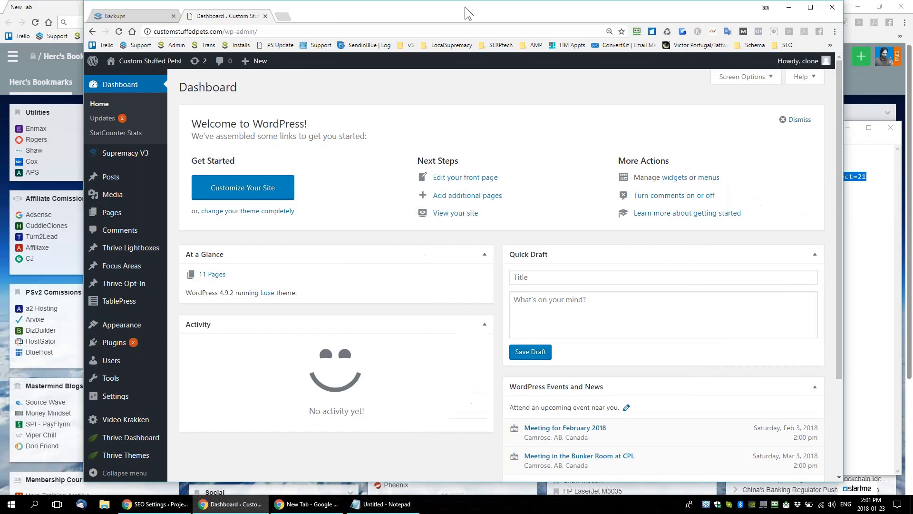
pyautogui.click(810, 7)
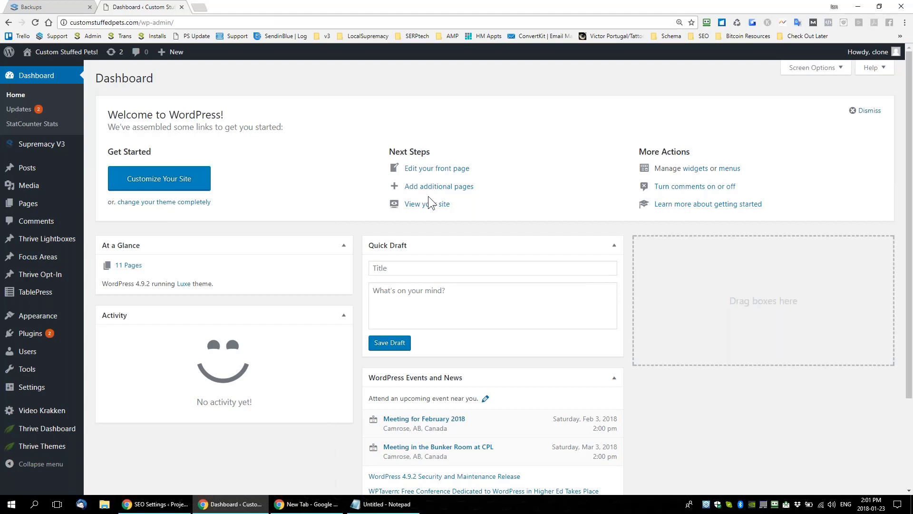
pyautogui.moveTo(57, 146)
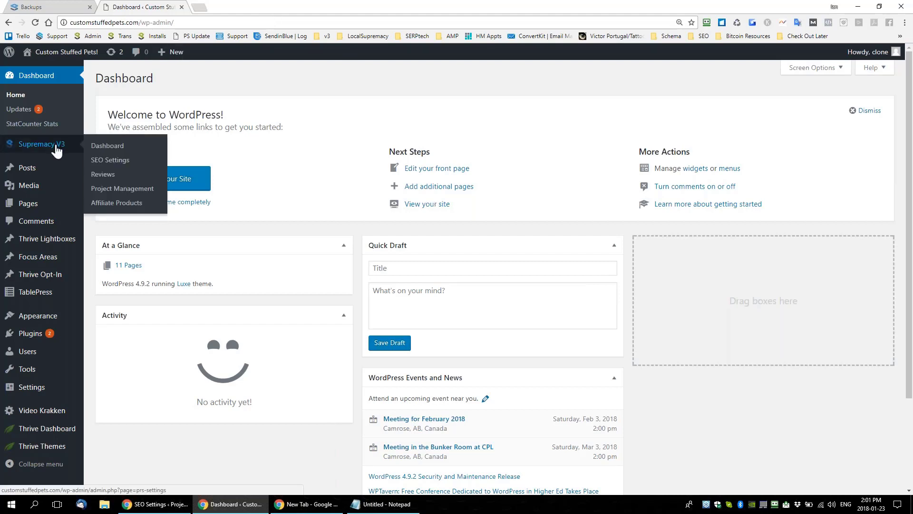
pyautogui.click(132, 194)
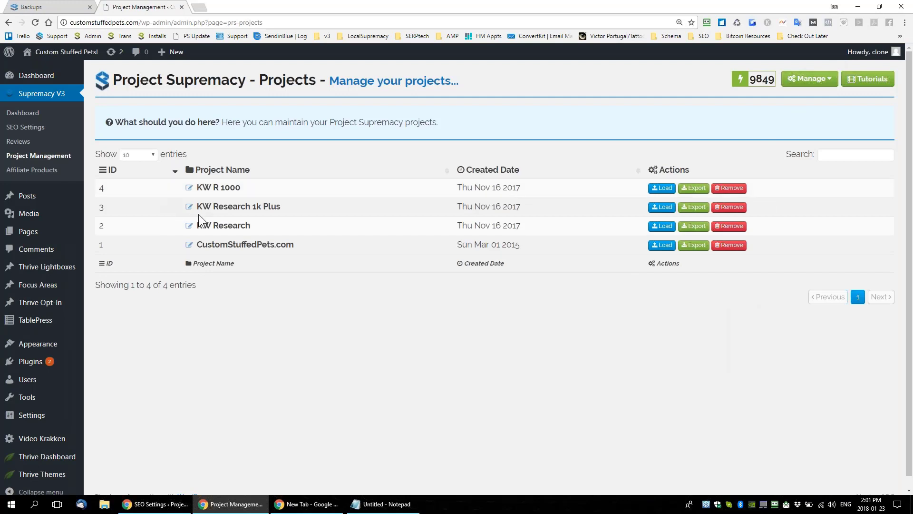
# Create a new project named "WEBBY DEMO"
pyautogui.click(814, 87)
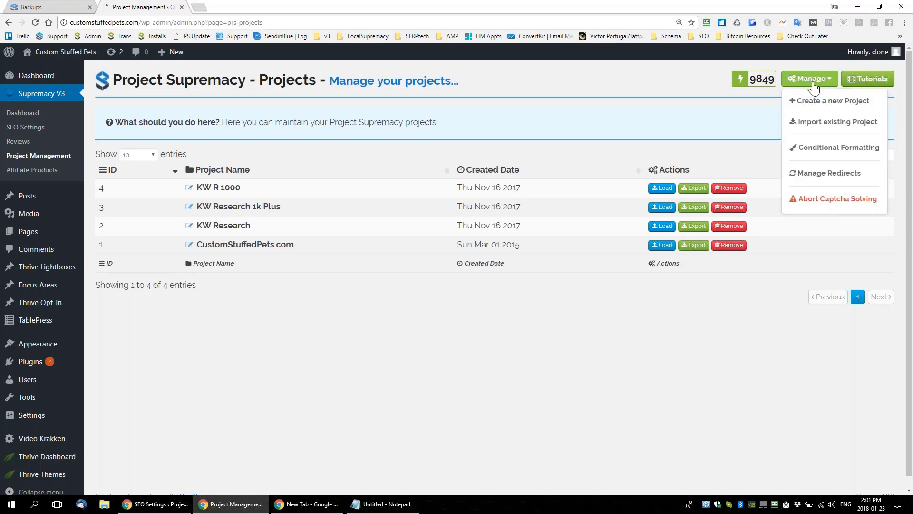
pyautogui.click(818, 102)
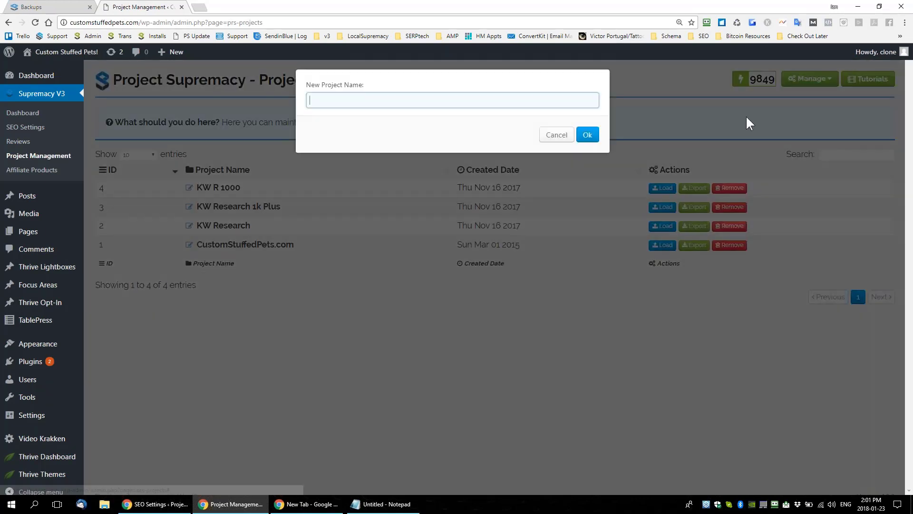
pyautogui.write('WEBBY DEMO')
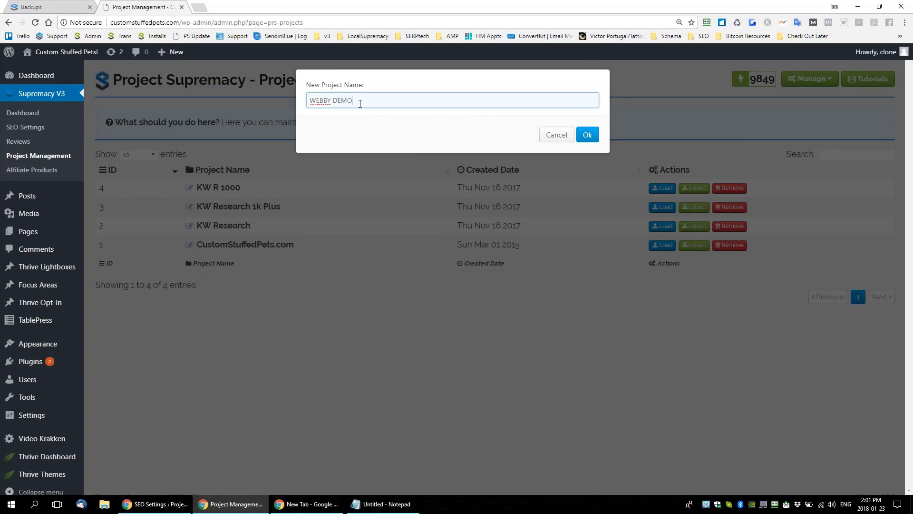
pyautogui.moveTo(360, 104); pyautogui.dragTo(308, 101)
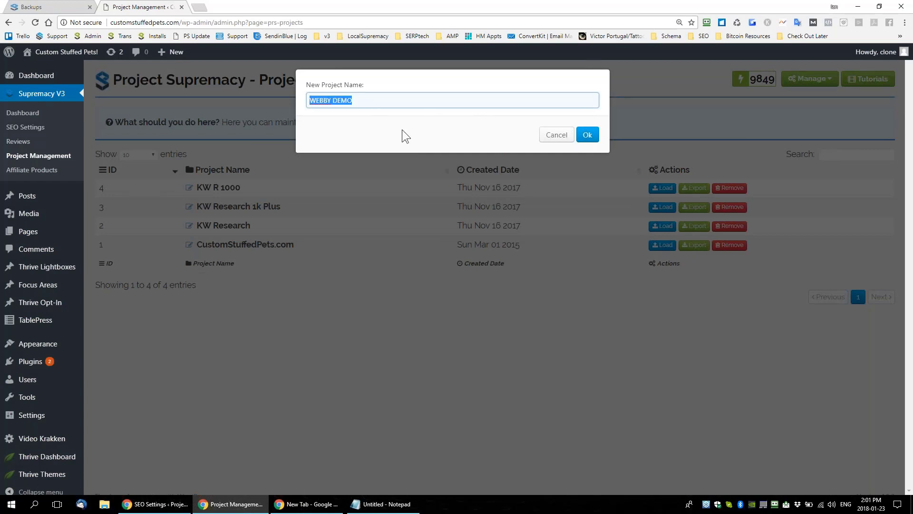
pyautogui.click(586, 135)
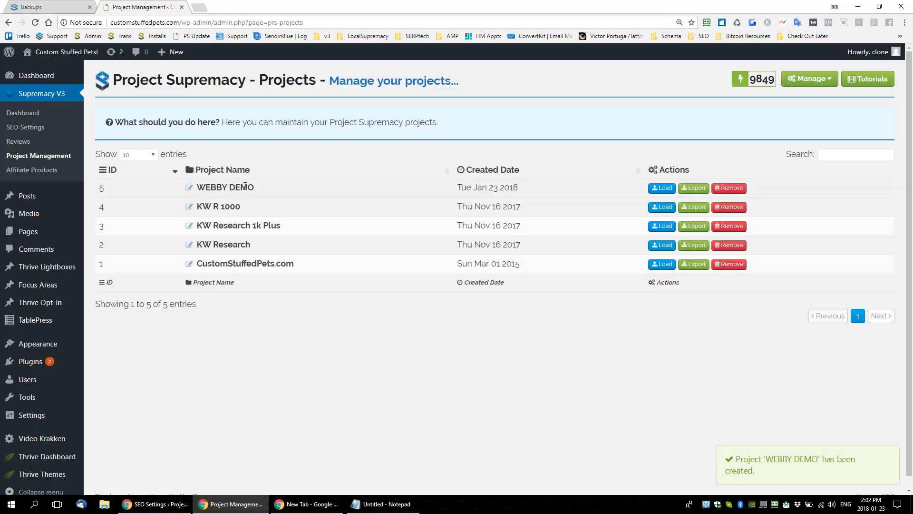
# Load the WEBBY DEMO project and review its options for adding and generating groups
pyautogui.click(668, 193)
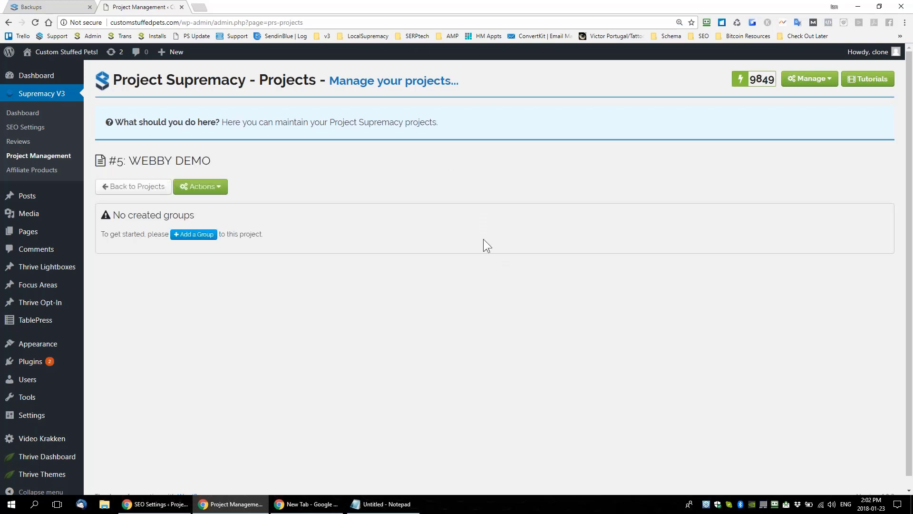
pyautogui.click(203, 243)
pyautogui.click(562, 136)
pyautogui.click(201, 186)
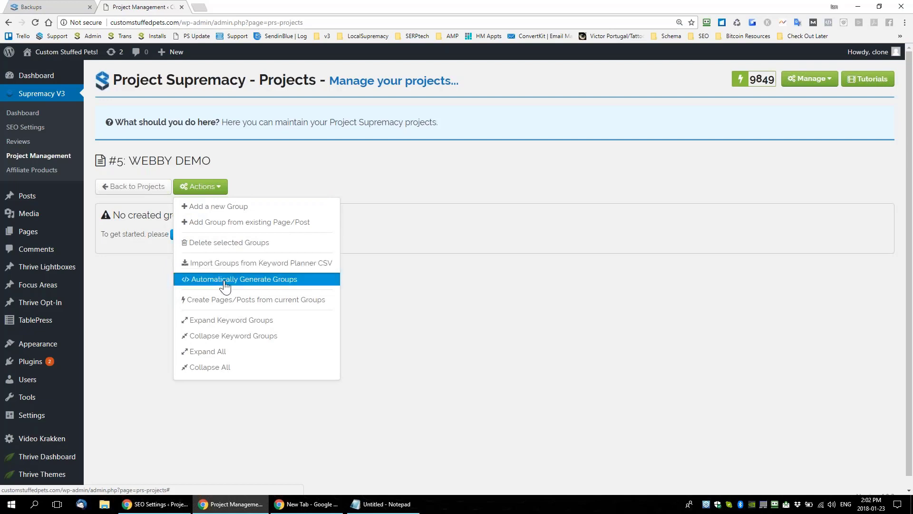
pyautogui.click(473, 182)
pyautogui.moveTo(177, 22); pyautogui.dragTo(97, 22)
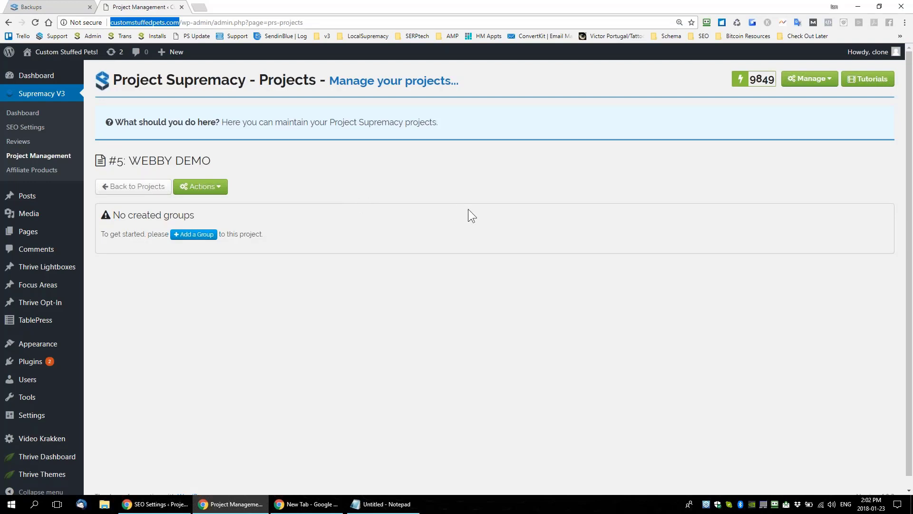
# Open the Cuddle Clones website, cuddleclones.com, in a new browser tab
pyautogui.click(198, 7)
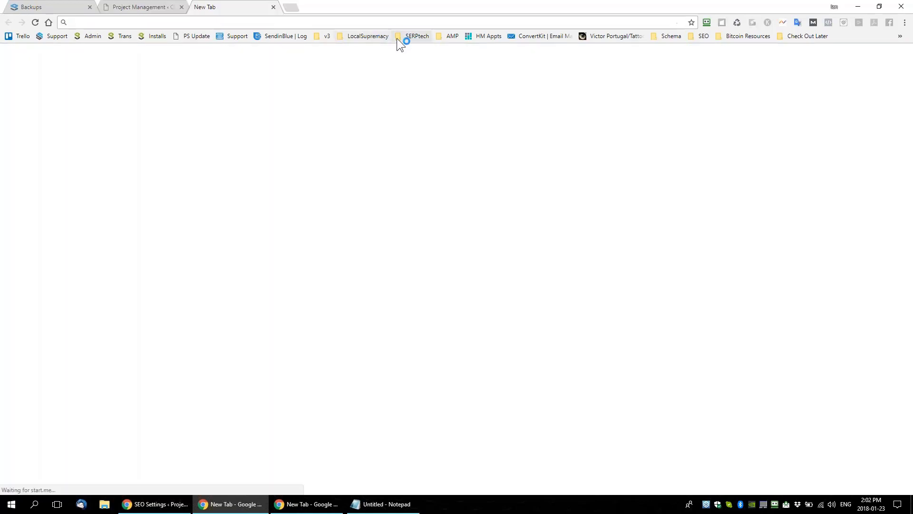
pyautogui.write('cud')
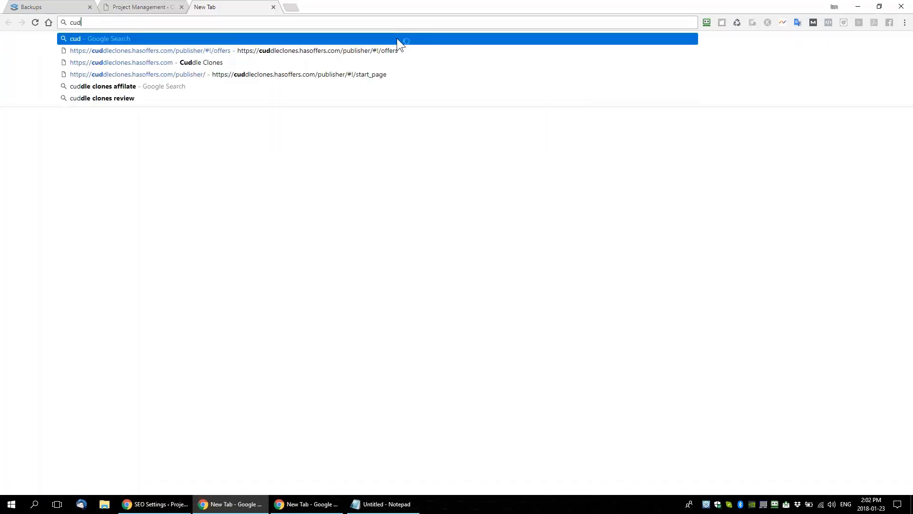
pyautogui.write('dle')
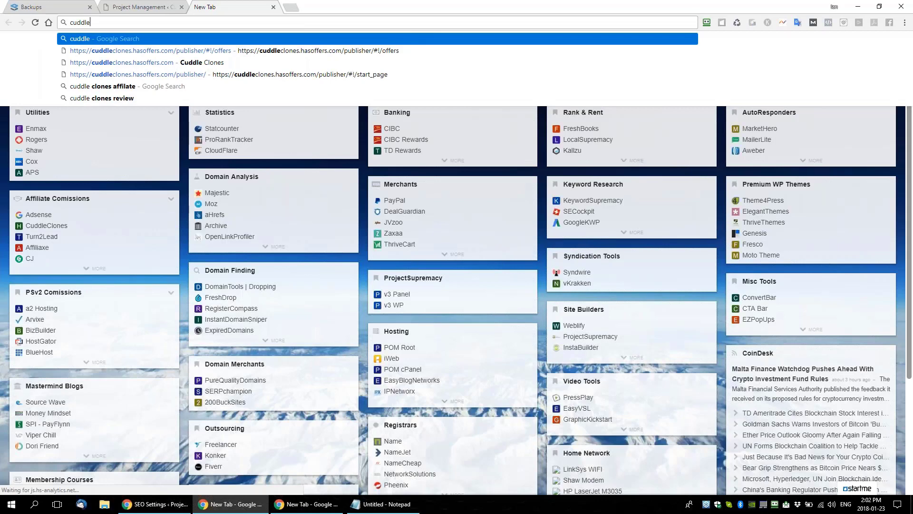
pyautogui.write('c')
pyautogui.press('Return')
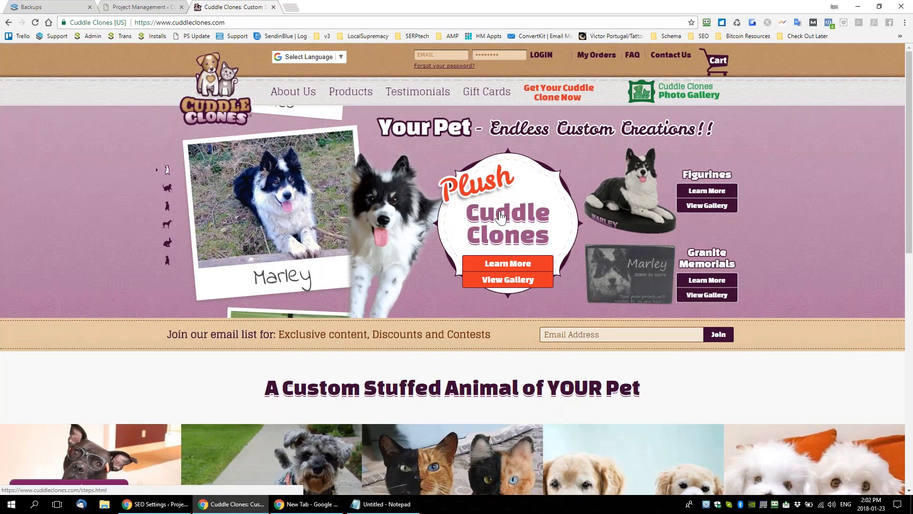
# Look over the Cuddle Clones home page, dismissing the newsletter sign-up pop-up and declining the offer to save the password
pyautogui.scroll(-1, 512, 224)
pyautogui.scroll(-5, 573, 402)
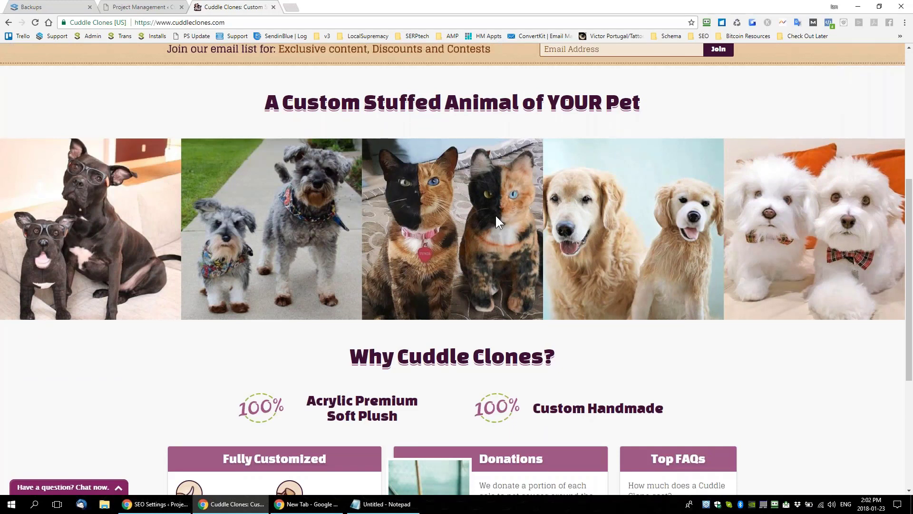
pyautogui.scroll(-3, 496, 214)
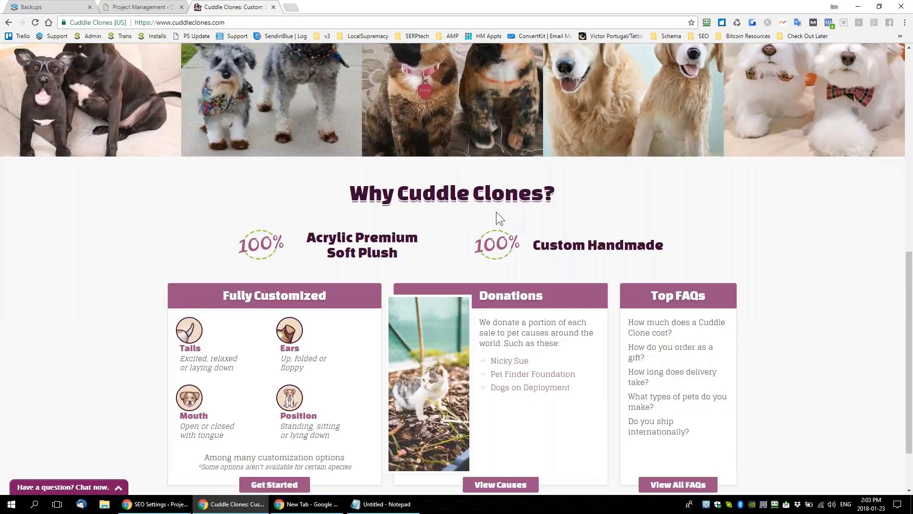
pyautogui.scroll(6, 496, 213)
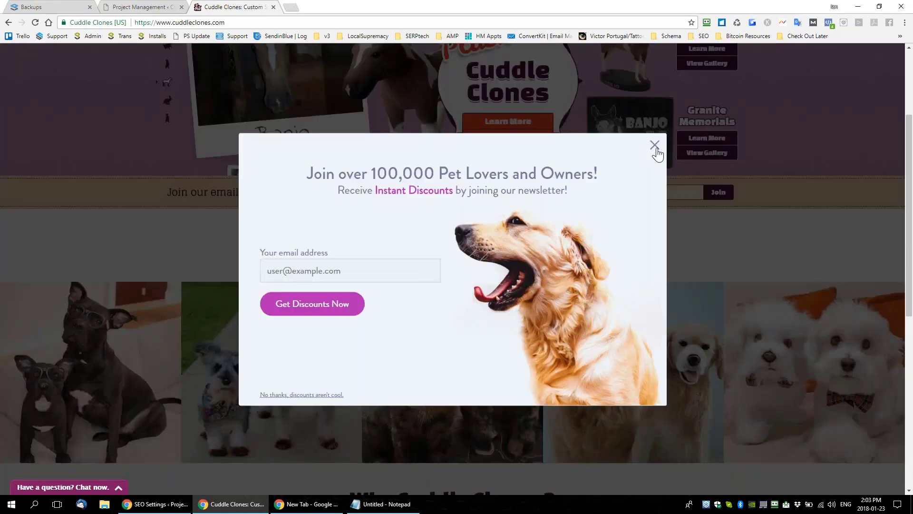
pyautogui.click(655, 148)
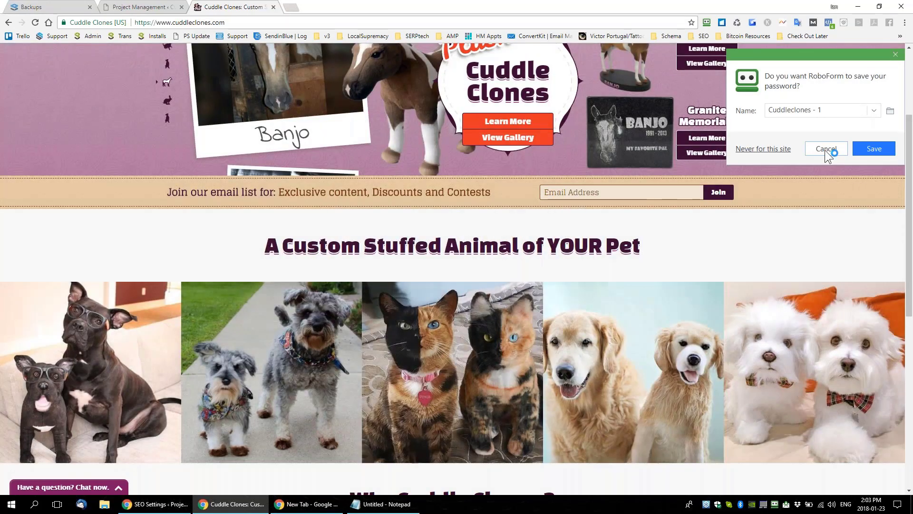
pyautogui.click(825, 149)
pyautogui.scroll(1, 533, 279)
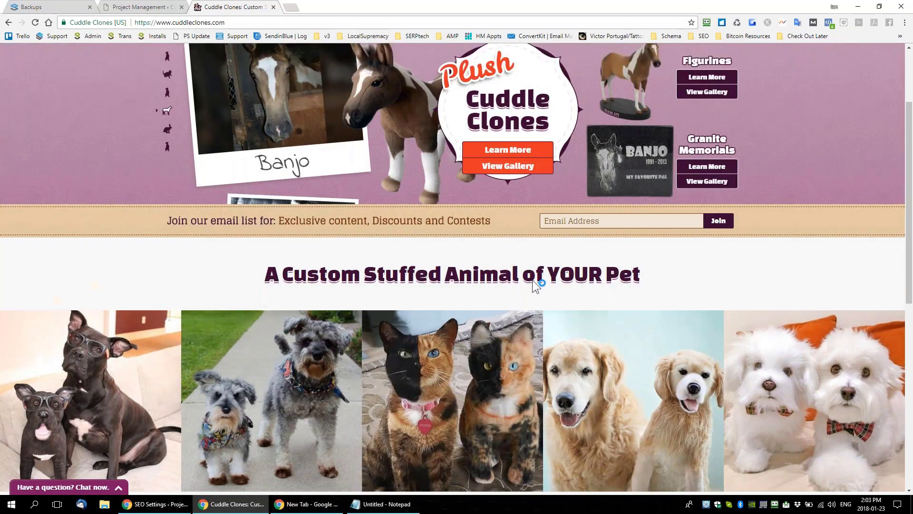
pyautogui.scroll(2, 532, 279)
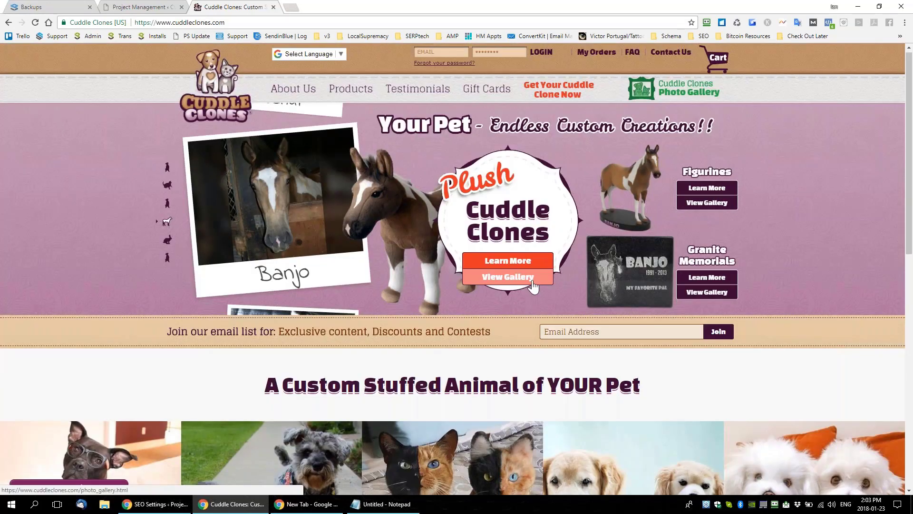
# Review the home page's custom stuffed animal photos and customization options, and close the Cuddle Clones tab
pyautogui.scroll(-3, 533, 285)
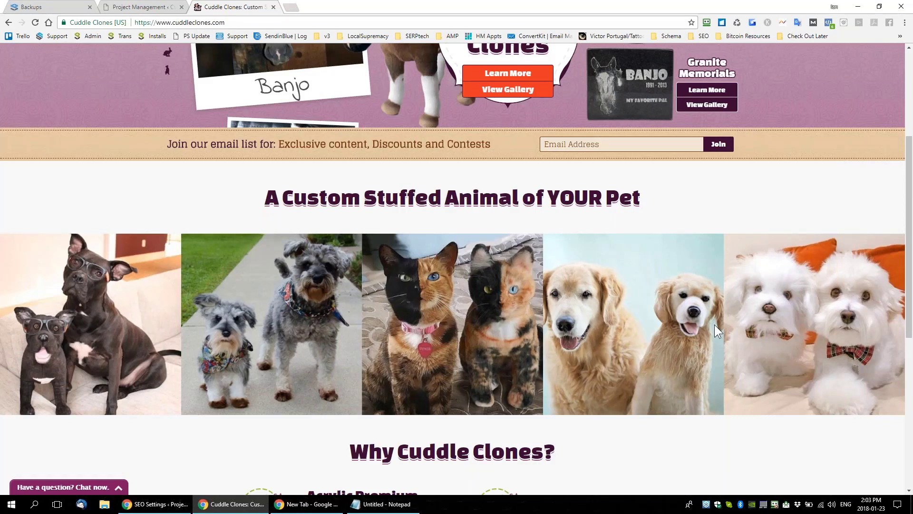
pyautogui.scroll(-5, 727, 325)
pyautogui.scroll(-1, 418, 287)
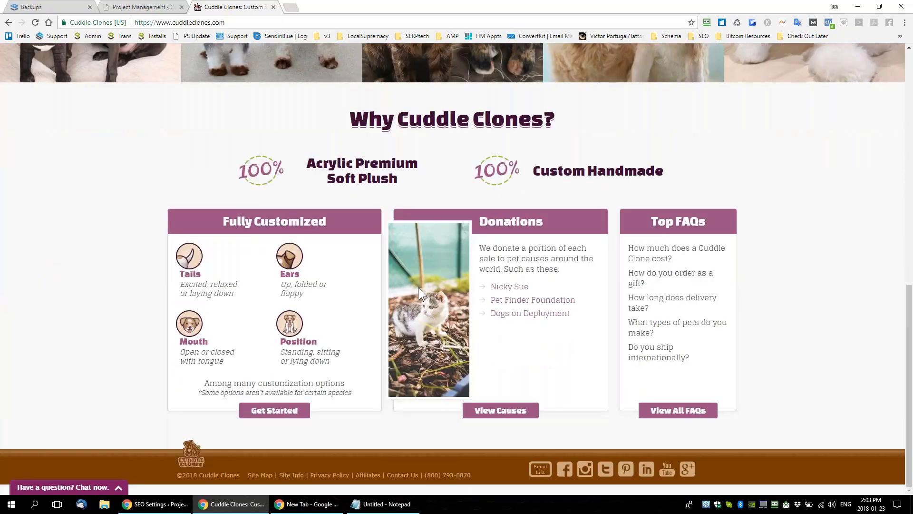
pyautogui.scroll(1, 418, 288)
pyautogui.scroll(7, 418, 289)
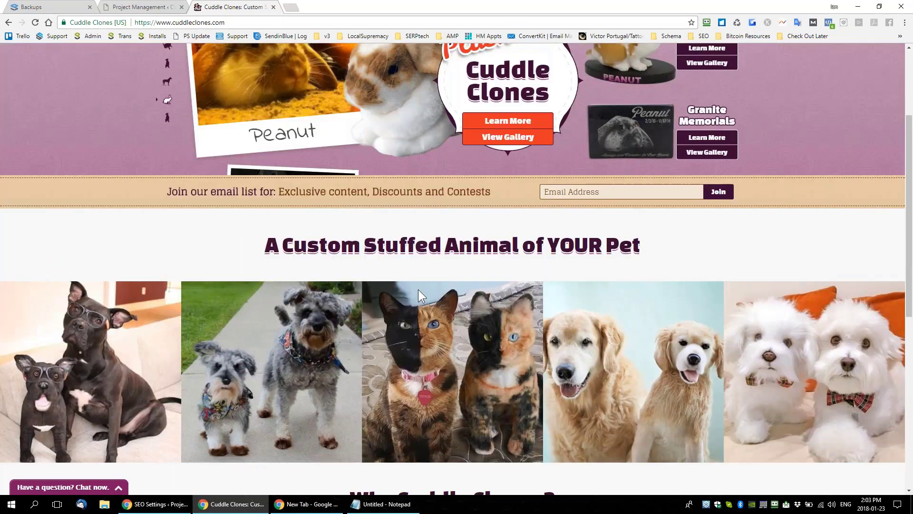
pyautogui.scroll(3, 492, 235)
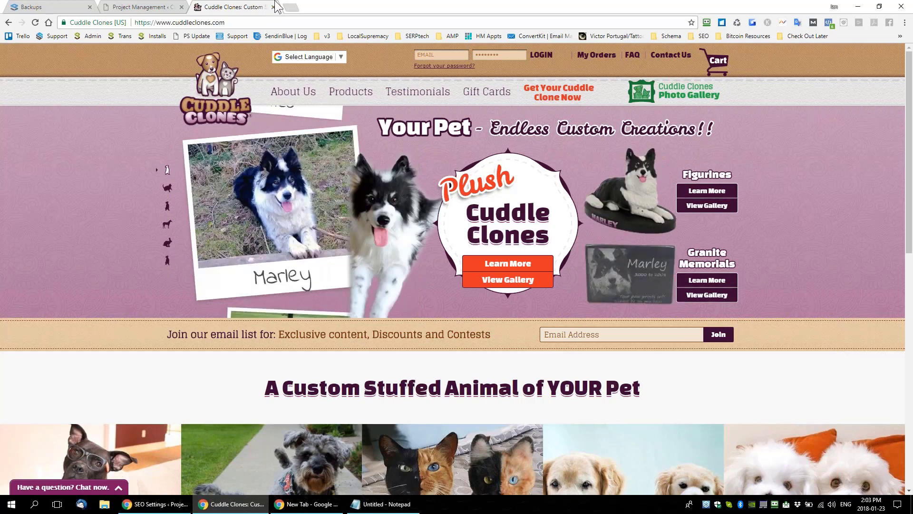
pyautogui.click(273, 7)
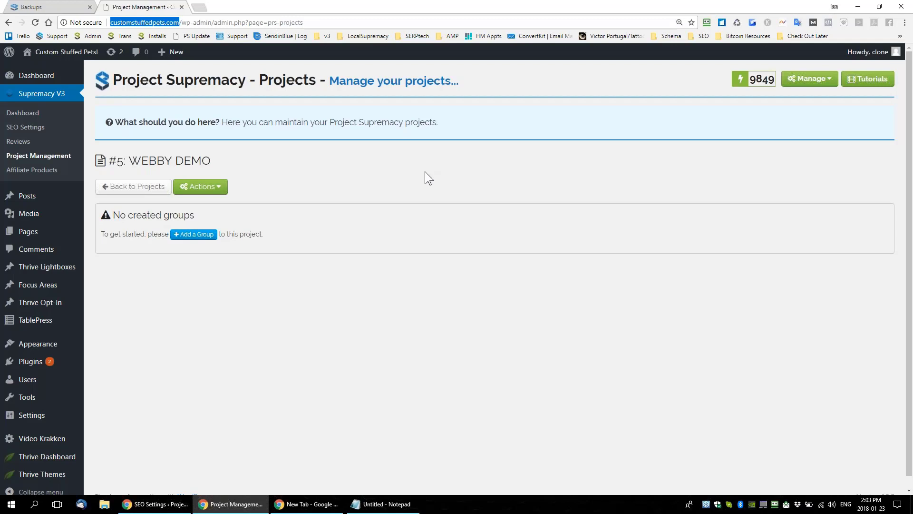
# Start automatic group generation for the WEBBY DEMO project with the seed keyword "custom stuffed pets"
pyautogui.click(141, 22)
pyautogui.click(216, 188)
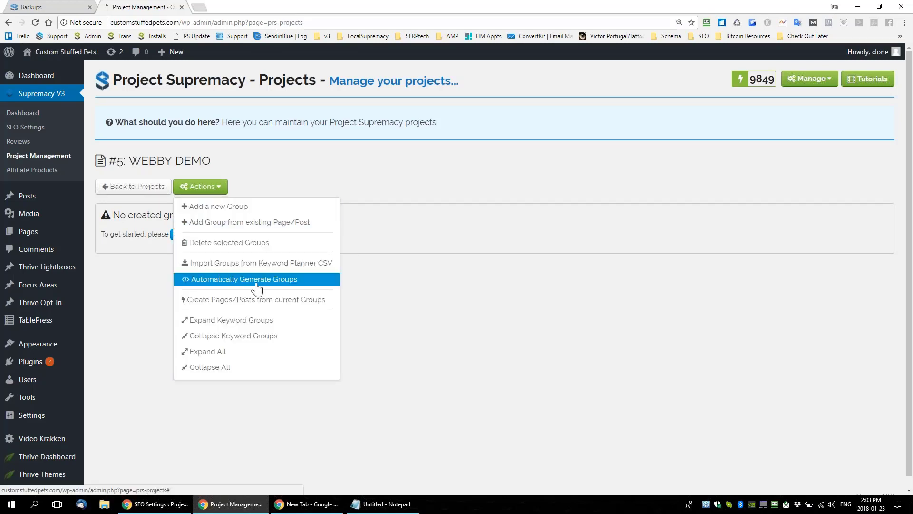
pyautogui.click(256, 281)
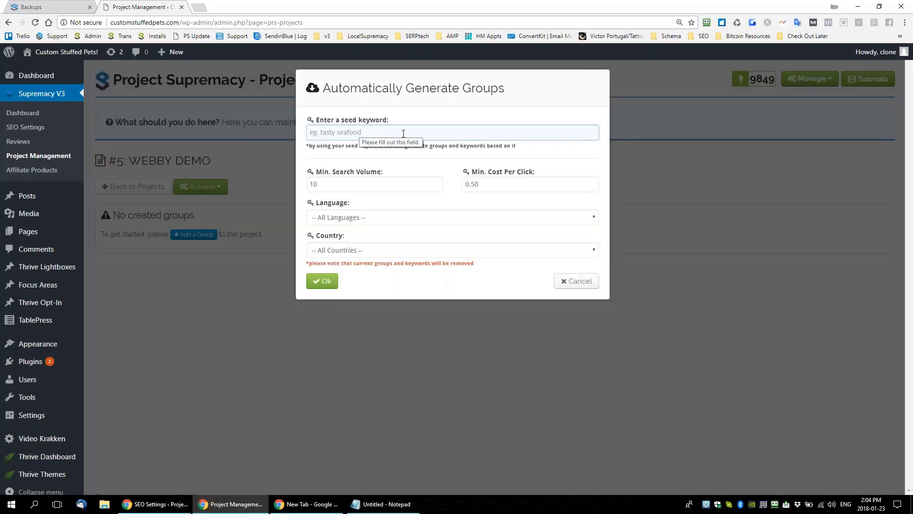
pyautogui.write('custom st')
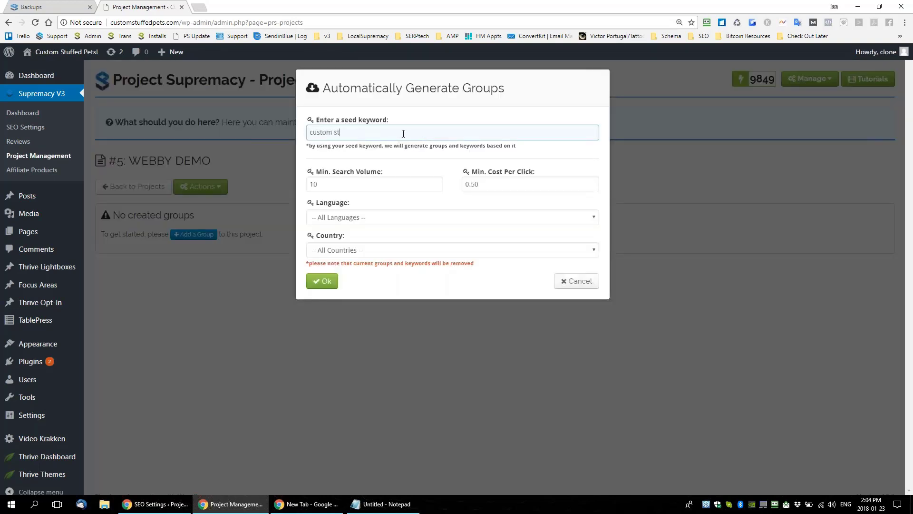
pyautogui.write('uffed pet')
pyautogui.hotkey('ctrl', 'shift', 'Left')
pyautogui.hotkey('ctrl', 'shift', 'Left')
pyautogui.hotkey('ctrl', 'shift', 'Left')
pyautogui.click(389, 133)
pyautogui.write('s')
# Enter a minimum search volume of 500 and try to generate the groups
pyautogui.press('Tab')
pyautogui.write('500')
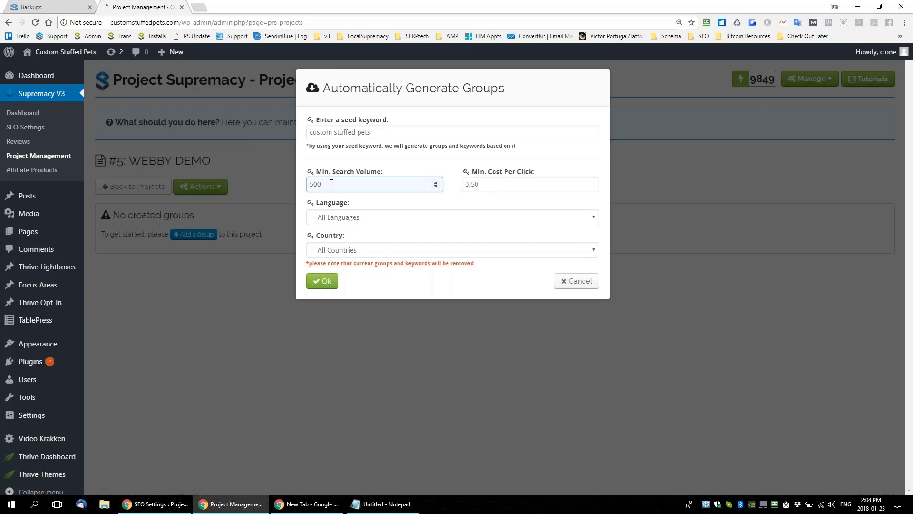
pyautogui.hotkey('ctrl', 'a')
pyautogui.click(325, 281)
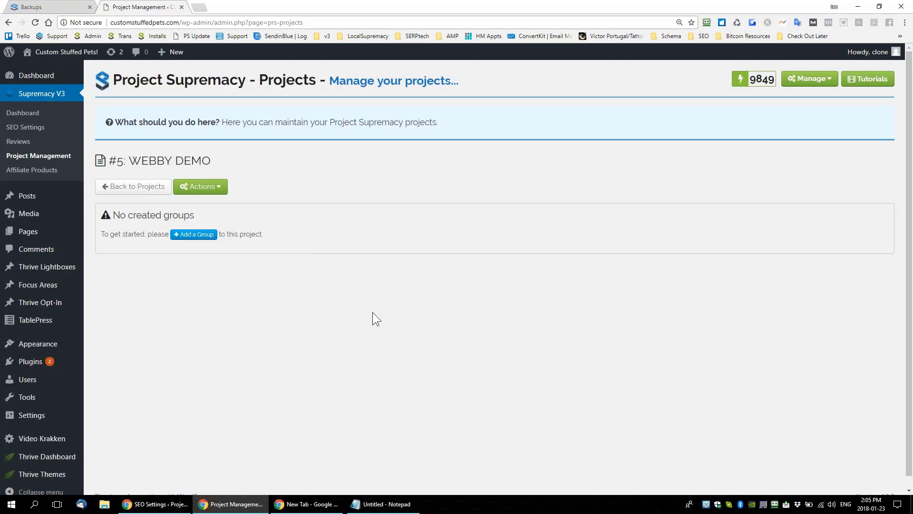
# Refresh the projects page, reload WEBBY DEMO and automatically generate its groups from the seed keyword "custom stuffed pets" with the default filters
pyautogui.press('F5')
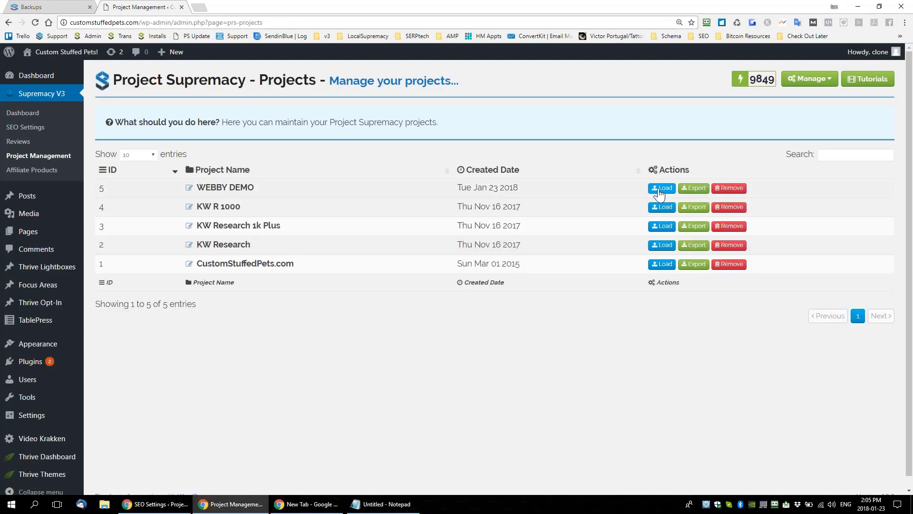
pyautogui.click(661, 188)
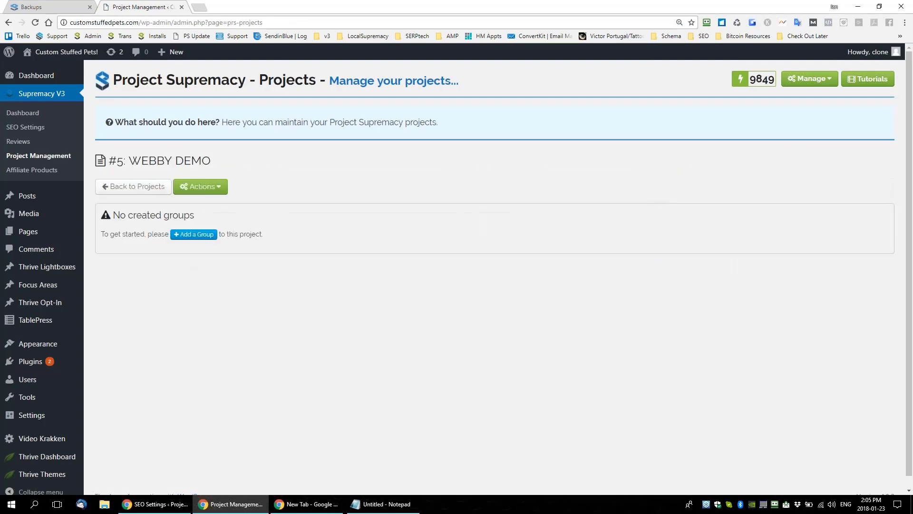
pyautogui.click(200, 186)
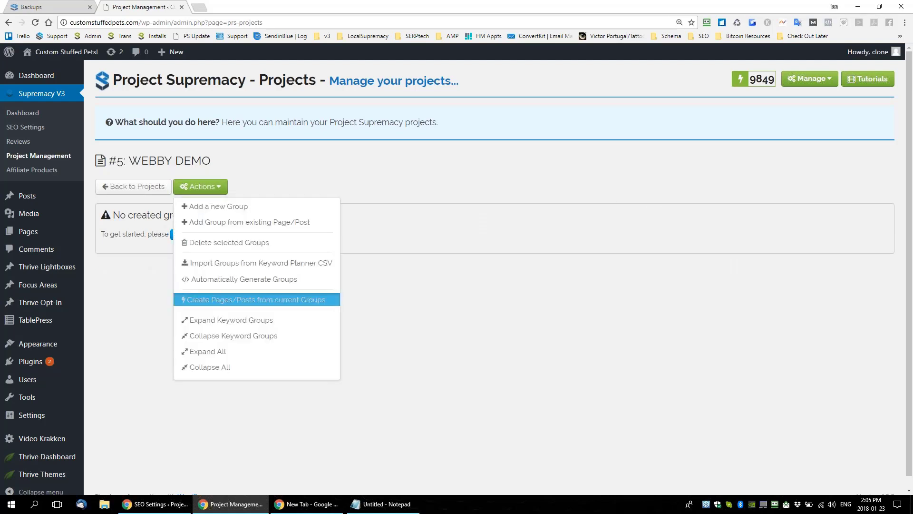
pyautogui.click(257, 280)
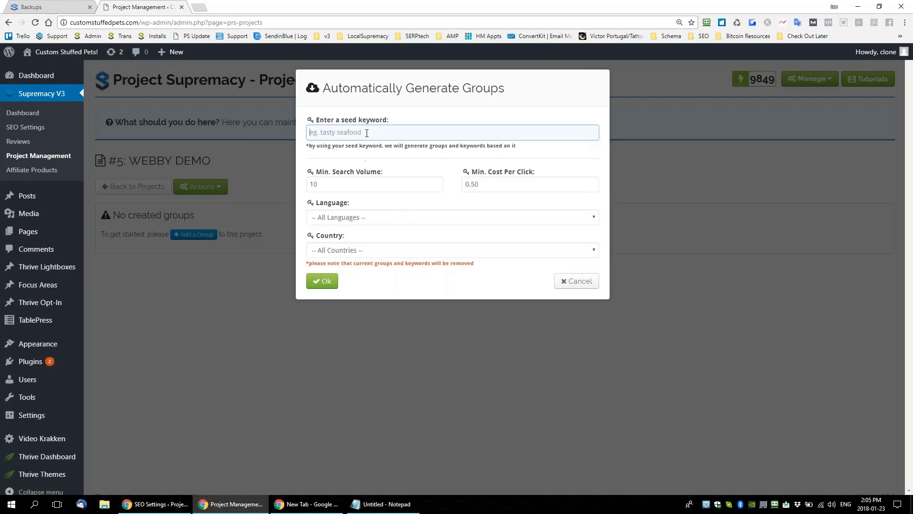
pyautogui.write('custom stuffed')
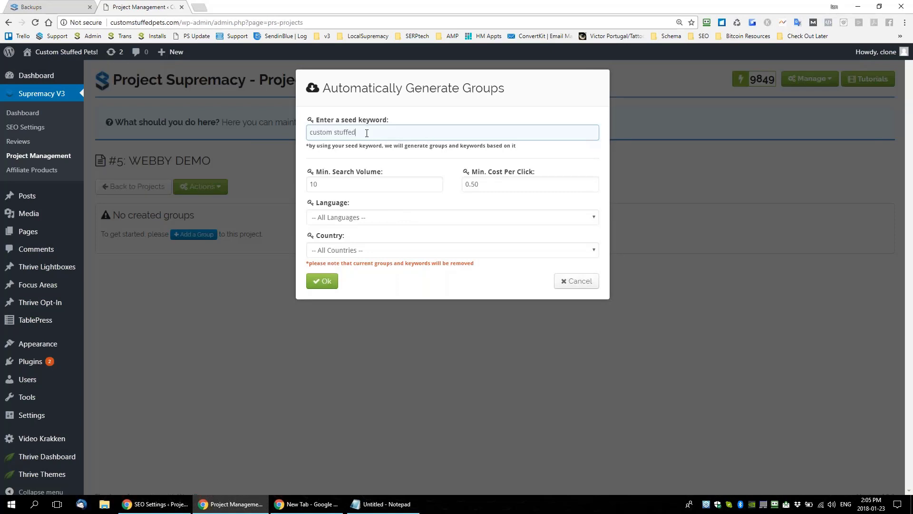
pyautogui.write(' pets')
pyautogui.press('Tab')
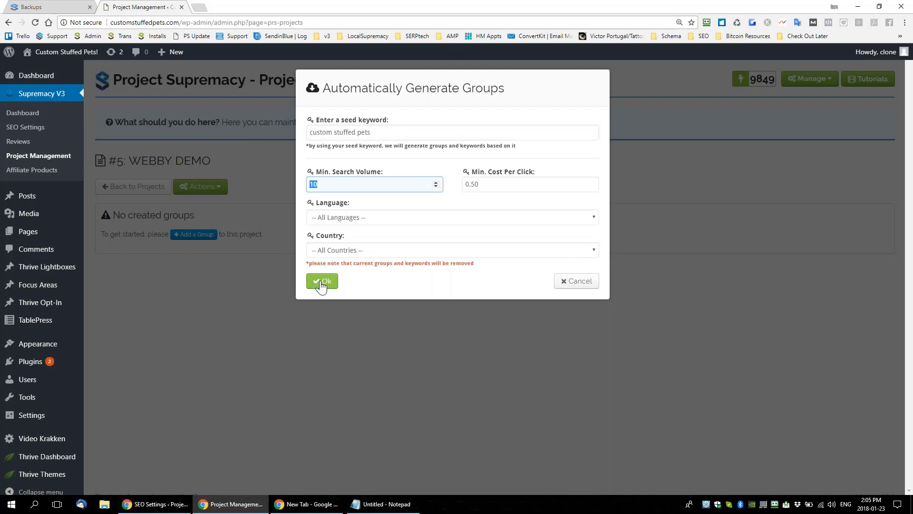
pyautogui.click(322, 284)
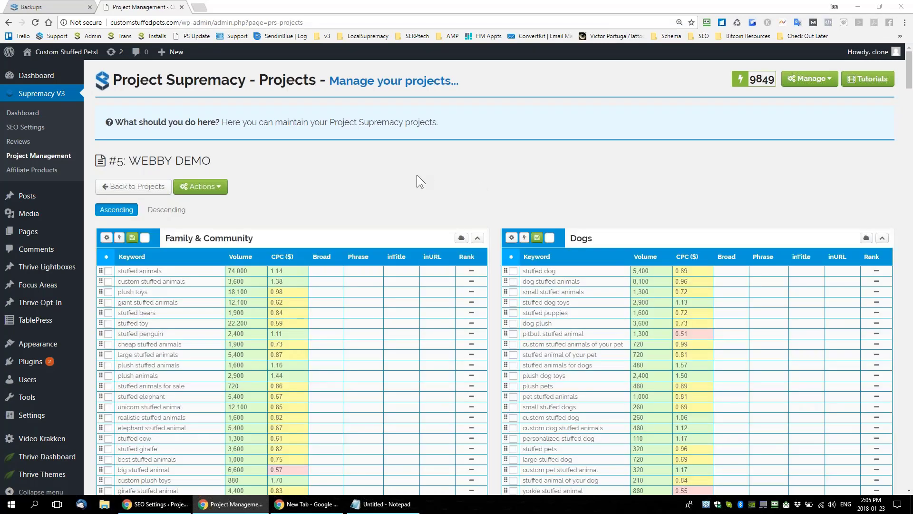
# Examine the generated keyword groups, such as Family & Community and Dogs, with their keywords, search volumes and CPC values
pyautogui.scroll(-1, 416, 175)
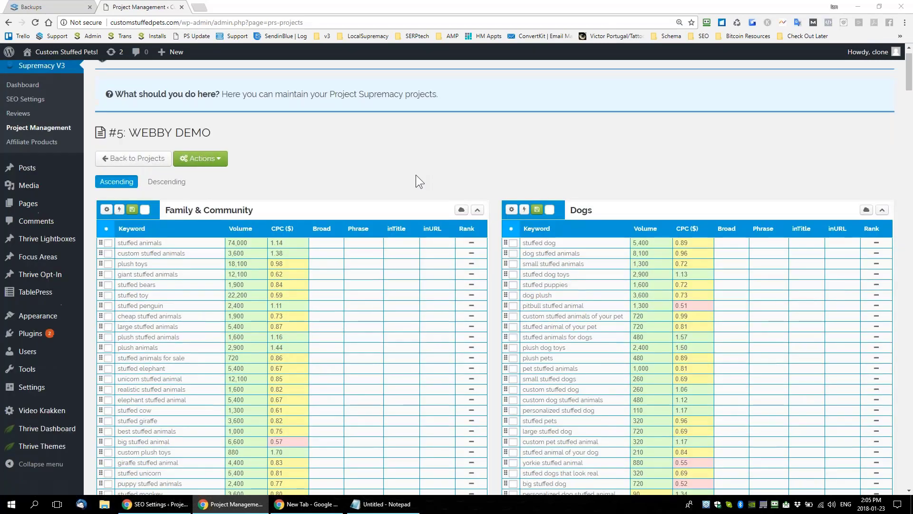
pyautogui.scroll(-4, 432, 304)
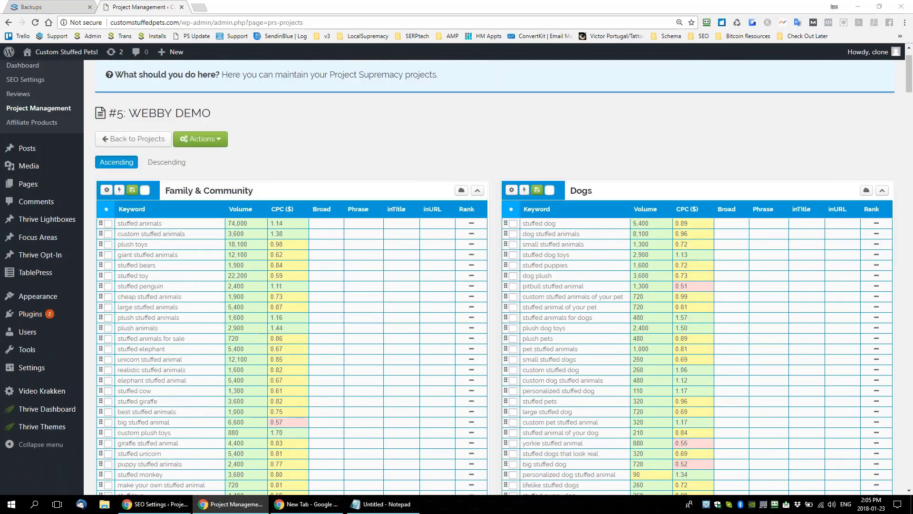
pyautogui.scroll(-1, 395, 264)
pyautogui.click(264, 190)
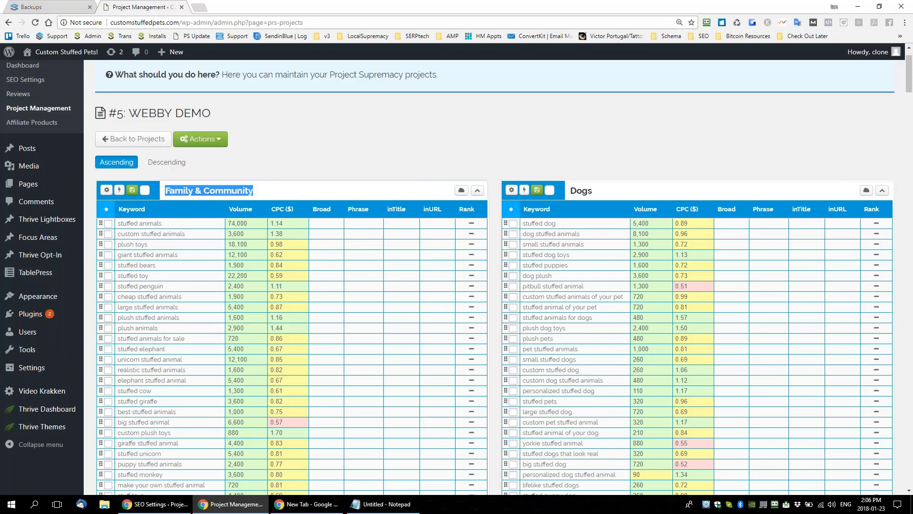
pyautogui.click(597, 190)
pyautogui.scroll(-15, 494, 285)
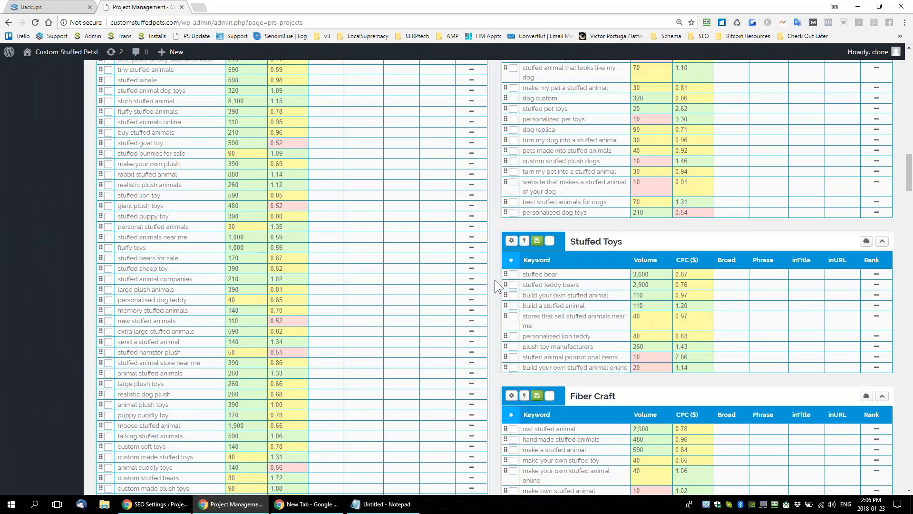
pyautogui.scroll(-4, 495, 280)
pyautogui.scroll(-2, 618, 294)
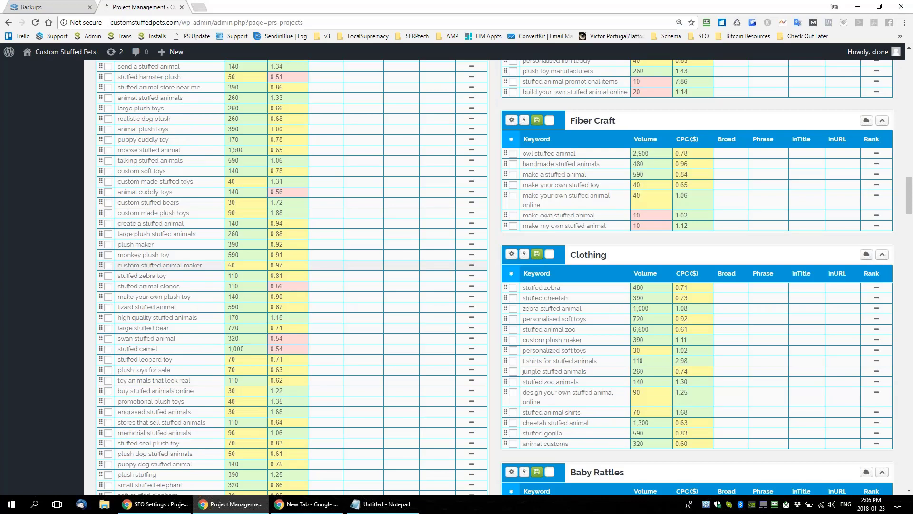
pyautogui.scroll(15, 343, 285)
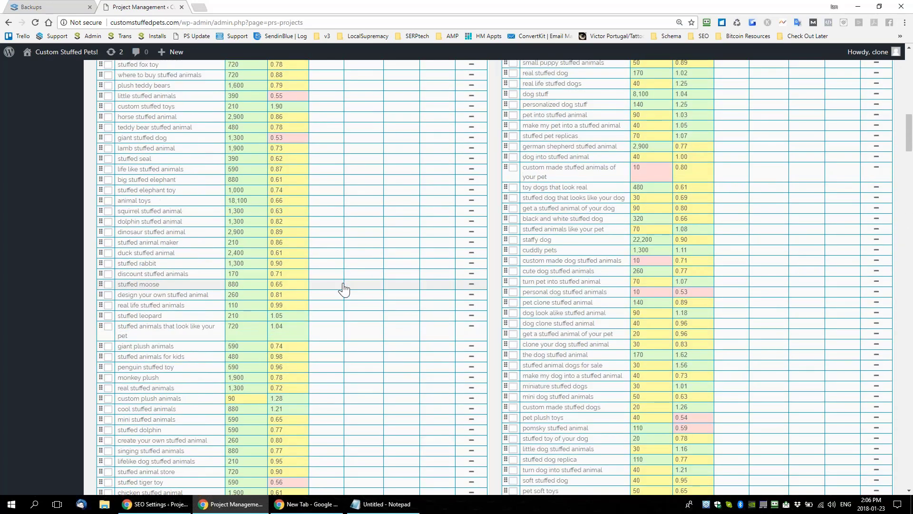
pyautogui.scroll(10, 344, 288)
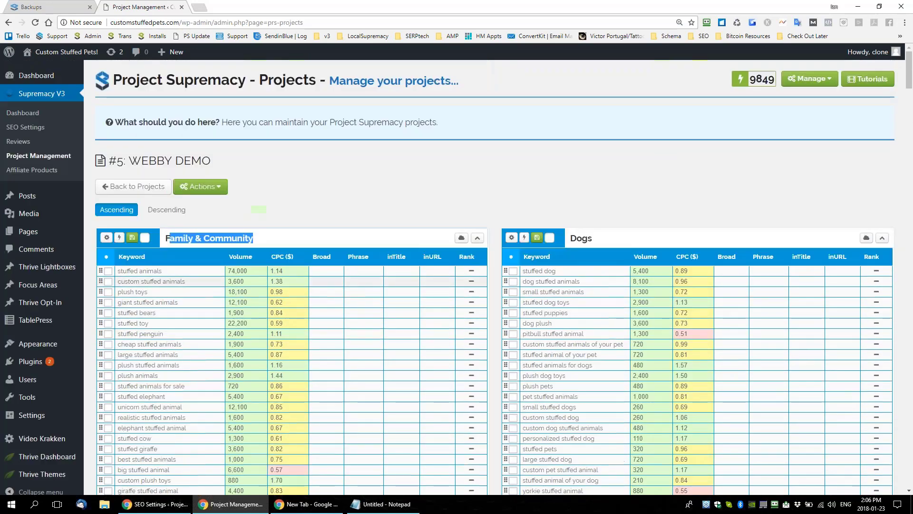
pyautogui.scroll(-15, 266, 299)
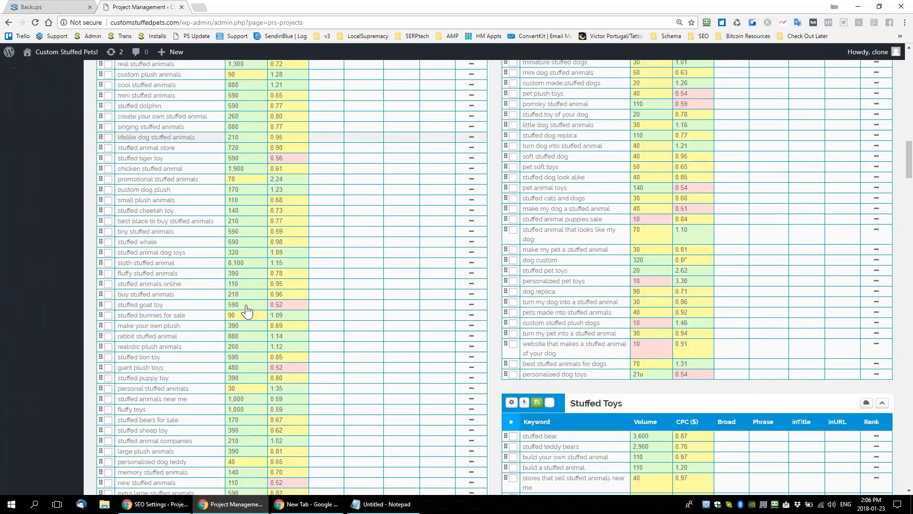
# Look through the remaining generated keyword groups, such as Cartoons and Apparel Accessories, and return to the project heading
pyautogui.scroll(-20, 246, 311)
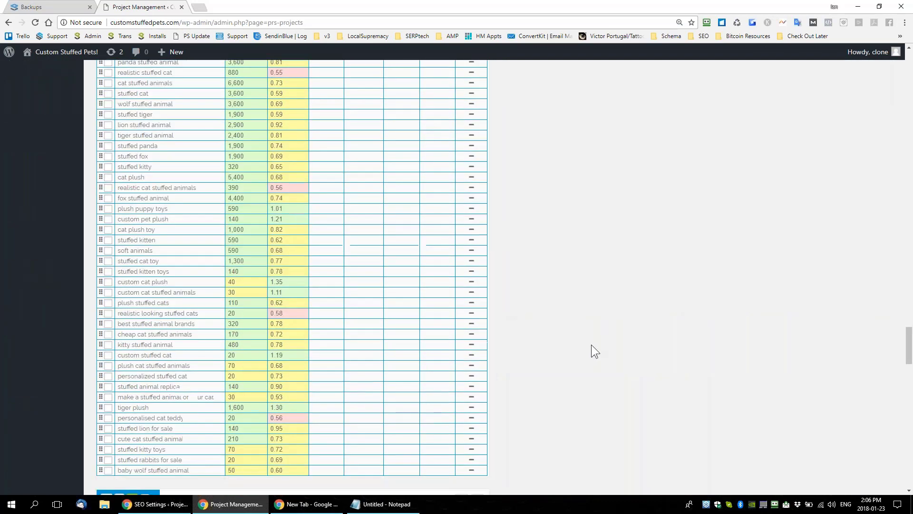
pyautogui.scroll(-20, 595, 347)
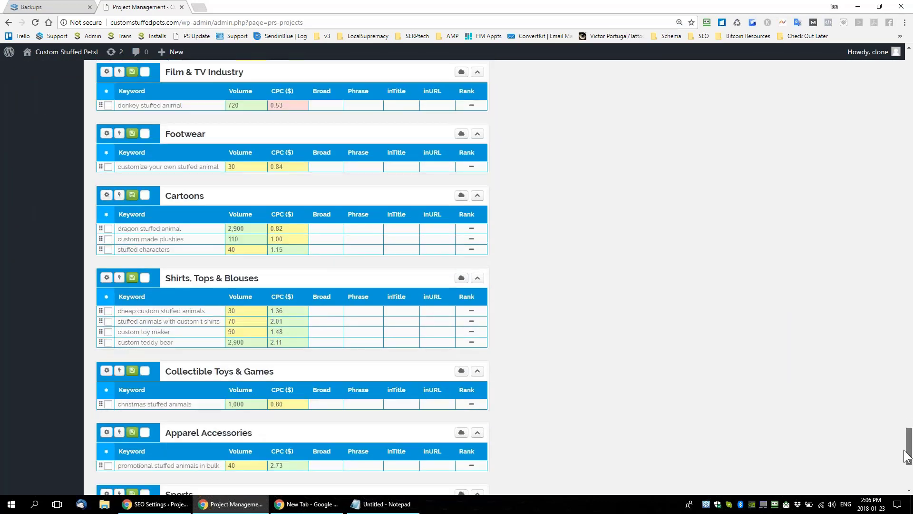
pyautogui.scroll(-3, 904, 468)
pyautogui.scroll(9, 909, 255)
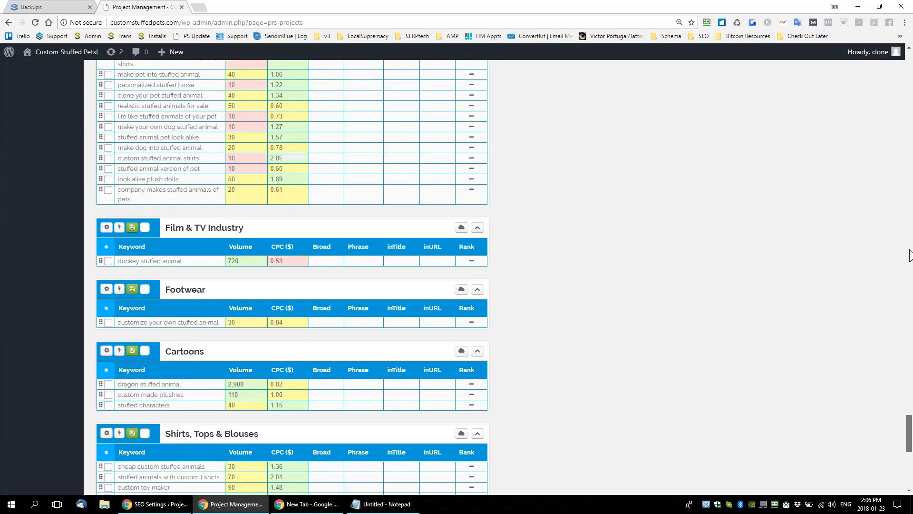
pyautogui.moveTo(910, 255); pyautogui.dragTo(322, 209)
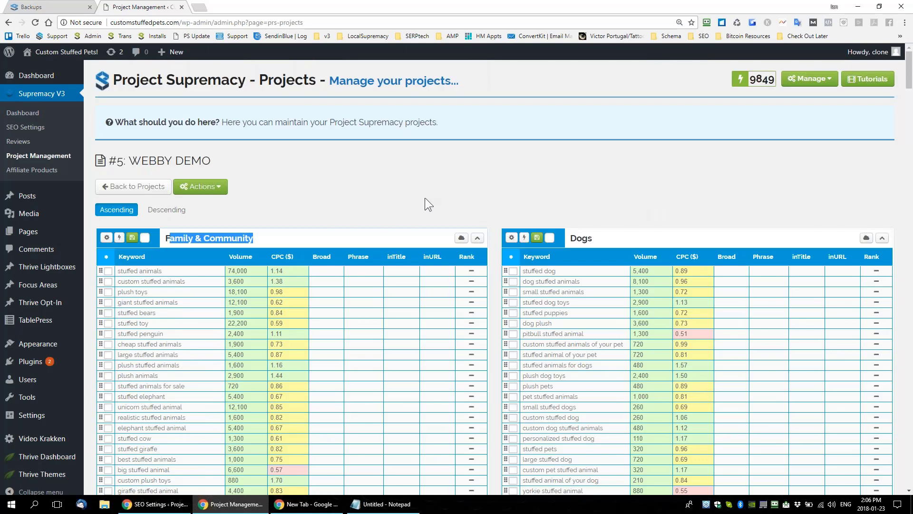
# Go back to the projects list and permanently remove the WEBBY DEMO project
pyautogui.click(151, 191)
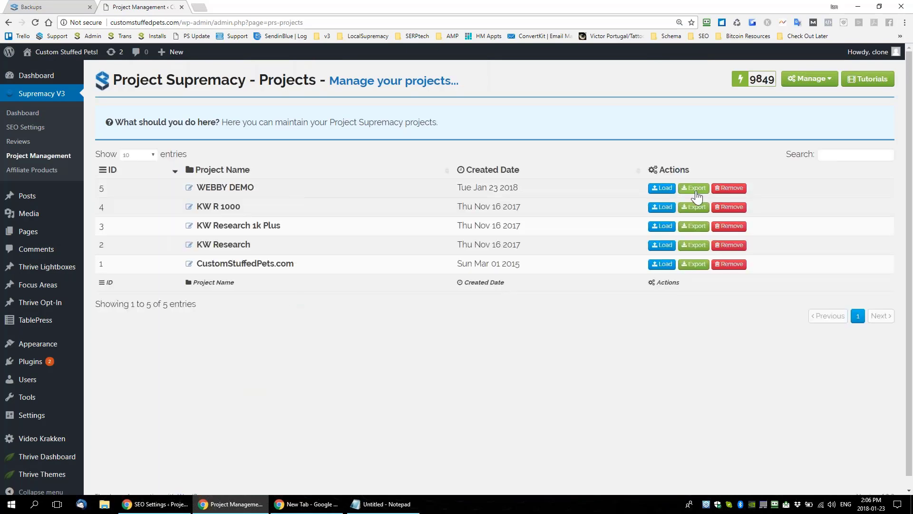
pyautogui.click(729, 188)
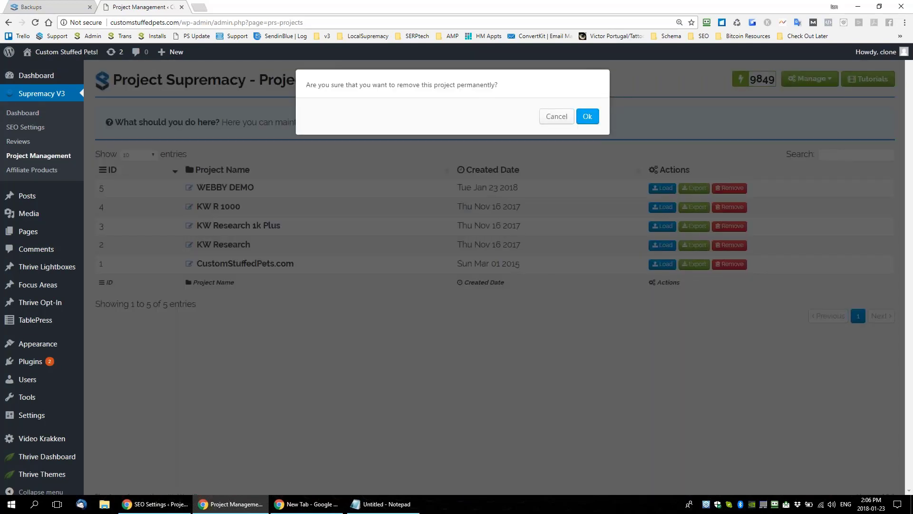
pyautogui.click(588, 116)
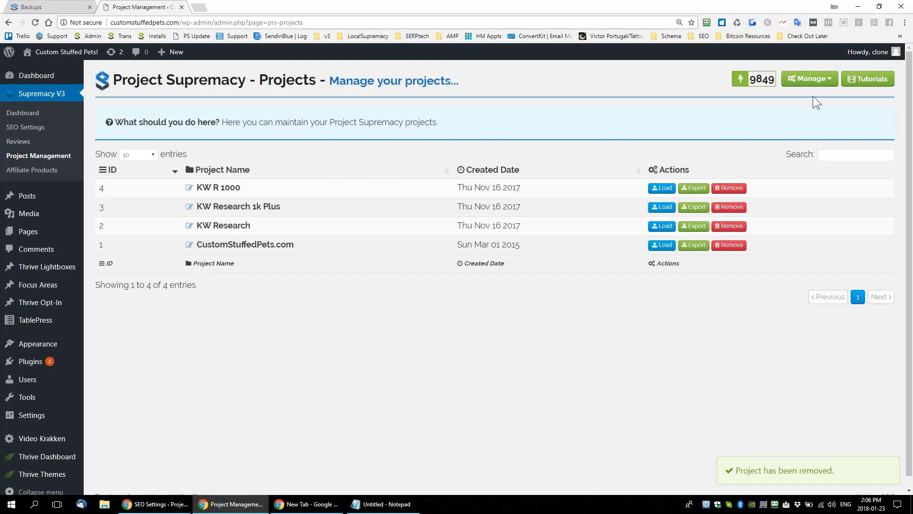
# Create a new project named WEBBY DEMO
pyautogui.click(813, 80)
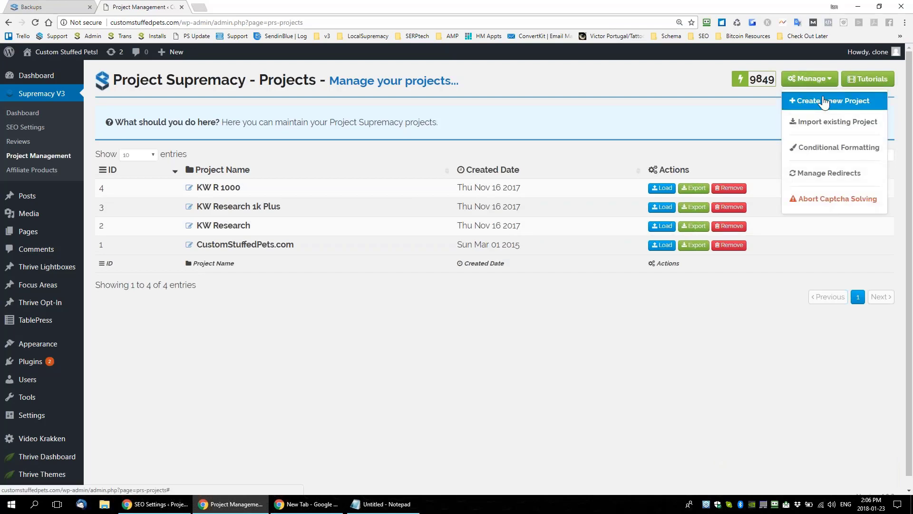
pyautogui.click(824, 102)
pyautogui.write('WEBBY DE')
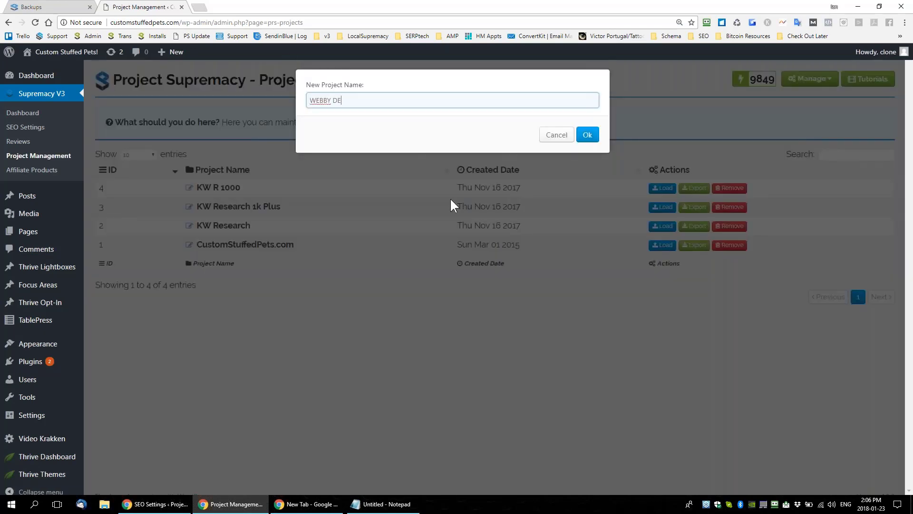
pyautogui.write('MO')
pyautogui.click(588, 136)
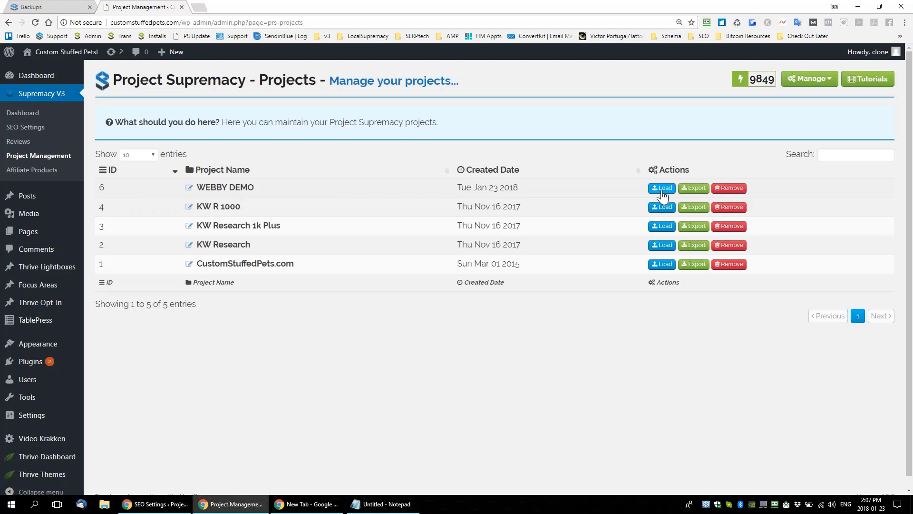
# Load WEBBY DEMO and automatically generate its groups from "custom stuffed pets" with a minimum search volume of 1000 and minimum cost per click of 0.50
pyautogui.click(252, 187)
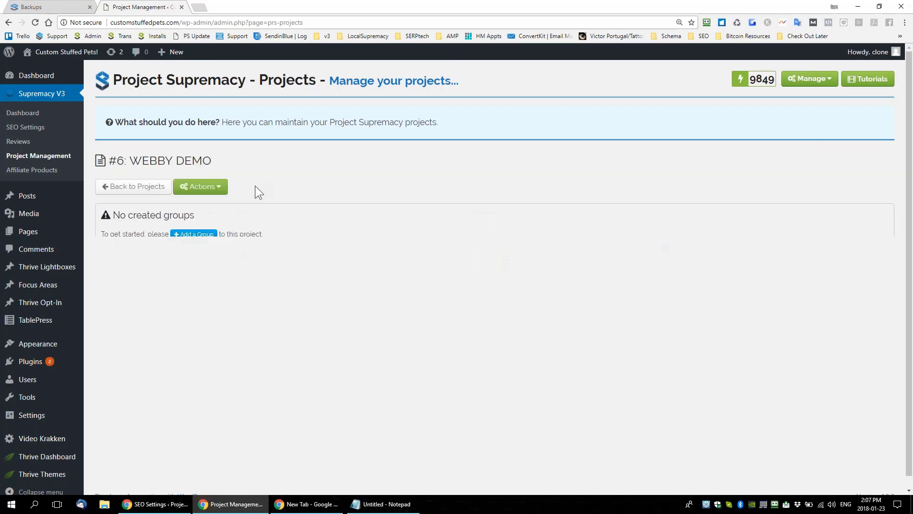
pyautogui.click(206, 186)
pyautogui.click(239, 280)
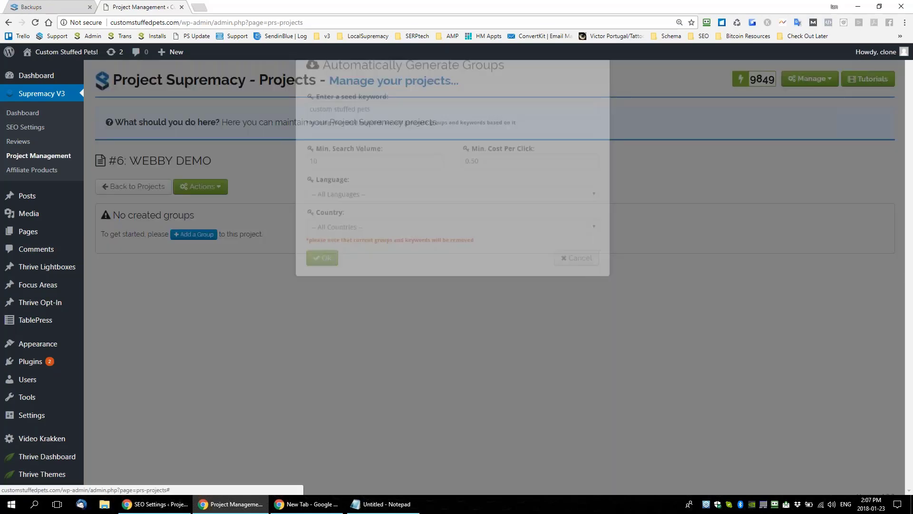
pyautogui.click(366, 189)
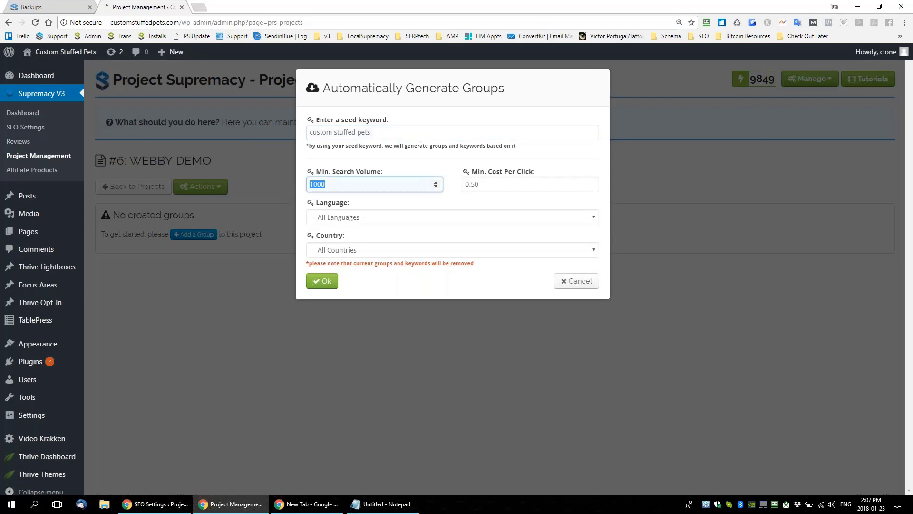
pyautogui.hotkey('shift', 'Tab')
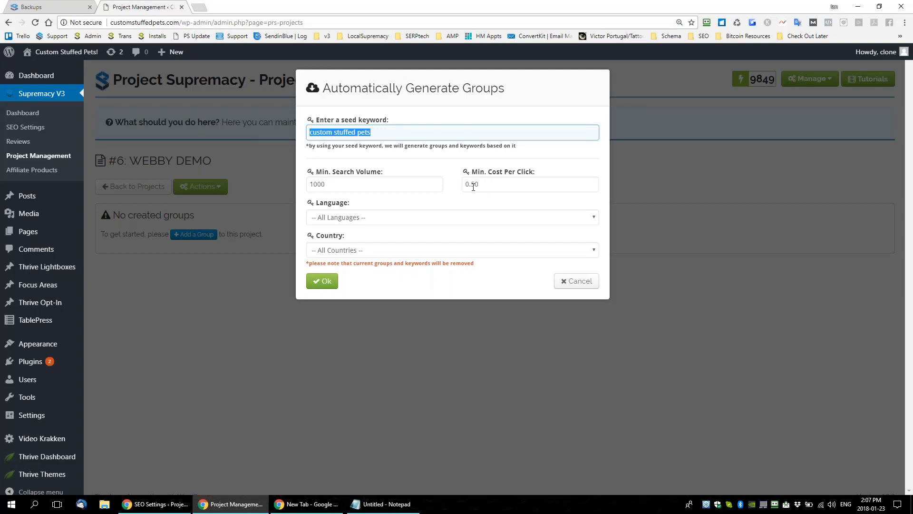
pyautogui.click(332, 285)
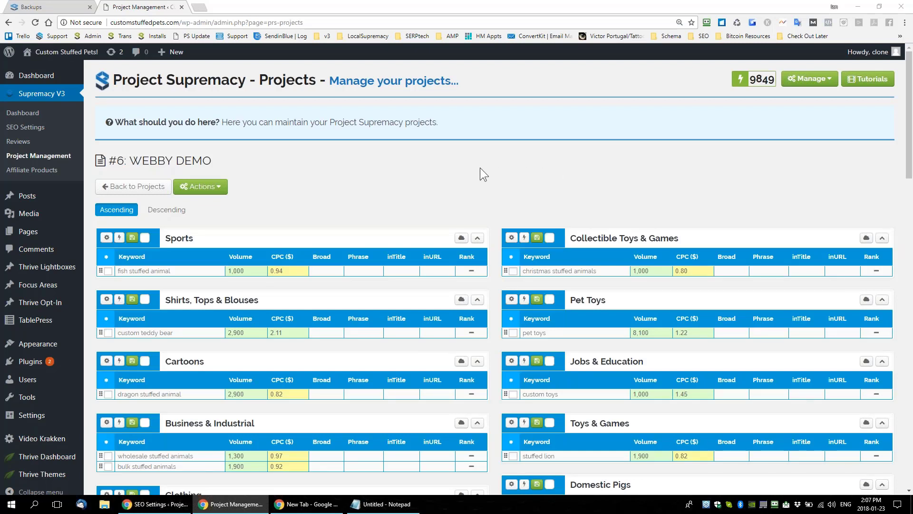
# Examine the newly generated groups, including Dogs, Nursery Furniture & Decor and Family & Community, with their keyword volumes and CPC values
pyautogui.scroll(-2, 506, 215)
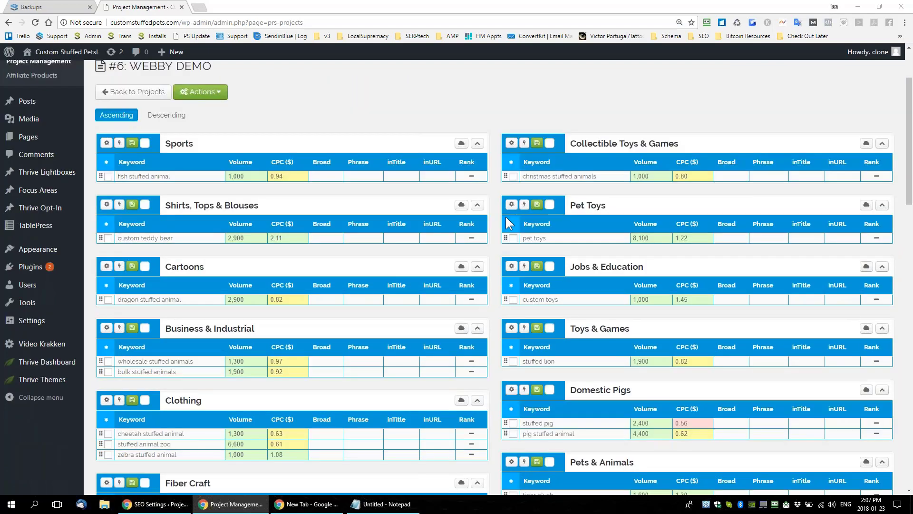
pyautogui.scroll(-7, 496, 252)
pyautogui.scroll(-4, 480, 258)
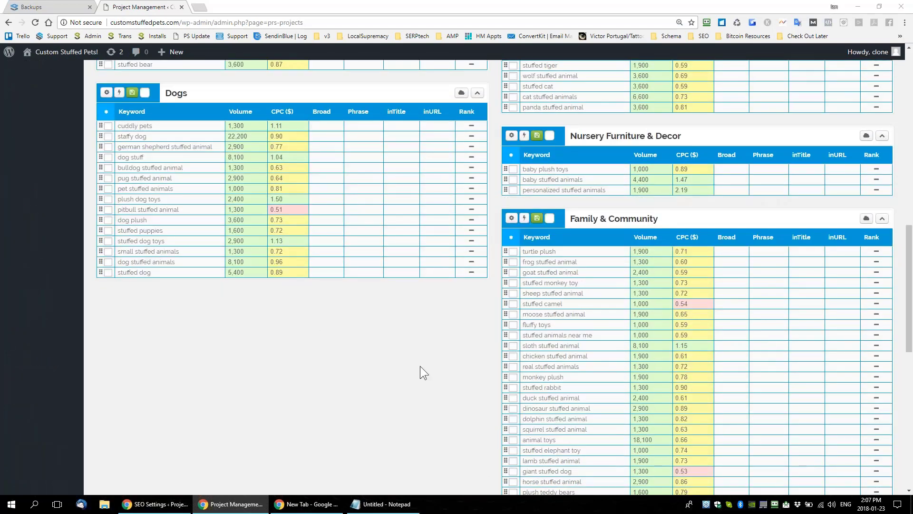
pyautogui.scroll(1, 495, 370)
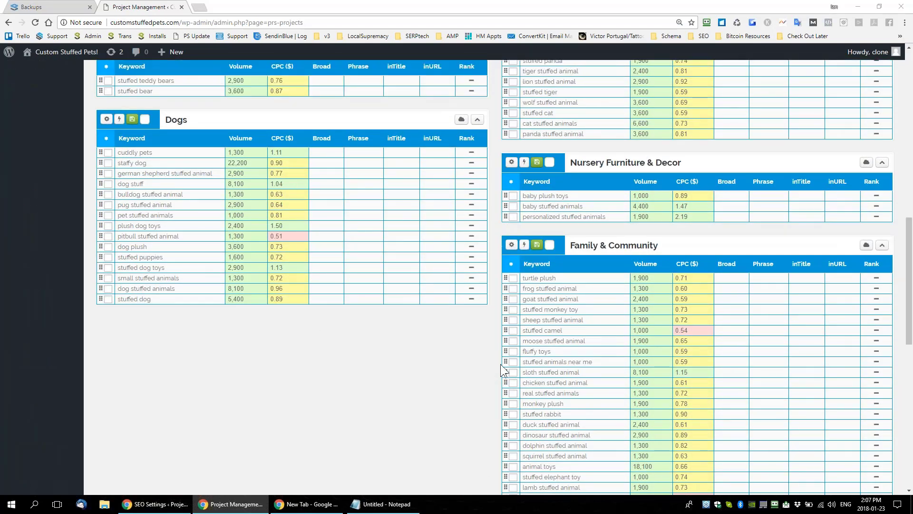
pyautogui.scroll(15, 501, 363)
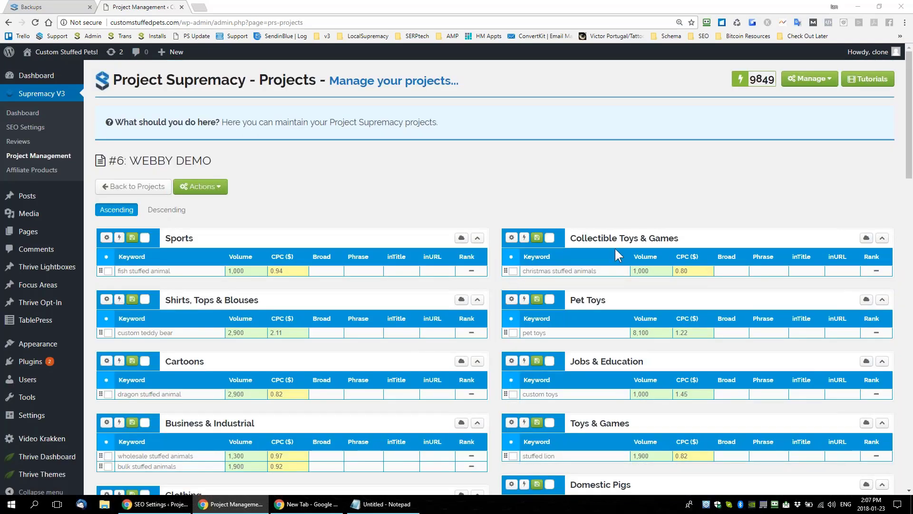
pyautogui.scroll(-11, 614, 247)
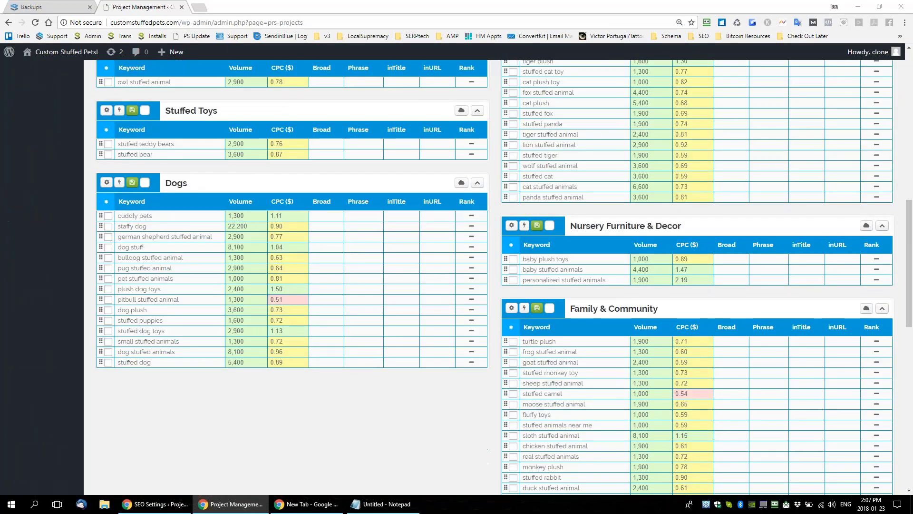
pyautogui.scroll(-3, 723, 342)
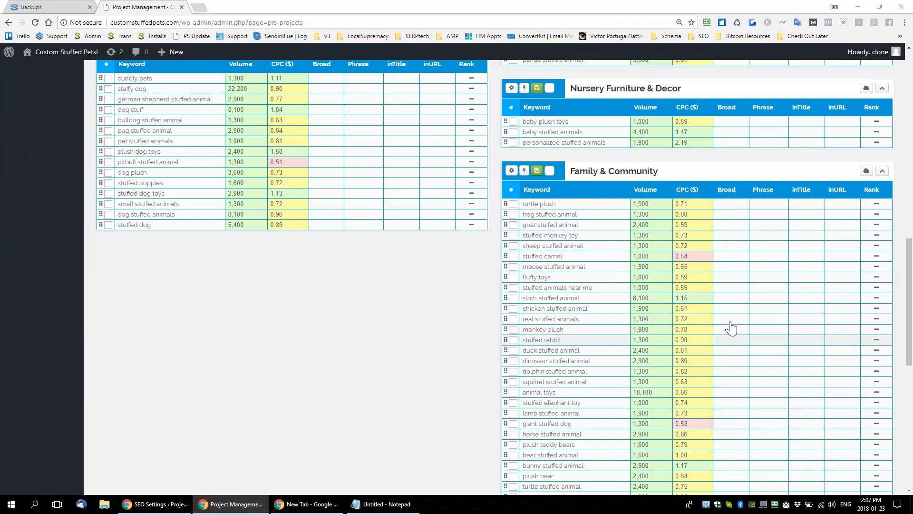
pyautogui.scroll(14, 731, 328)
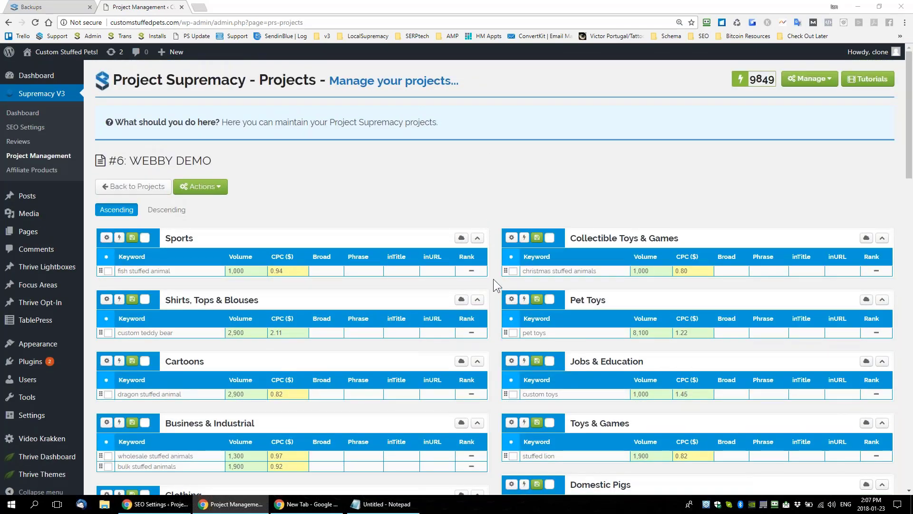
# Rename the "Shirts, Tops & Blouses" keyword group to BEARS
pyautogui.scroll(-1, 493, 279)
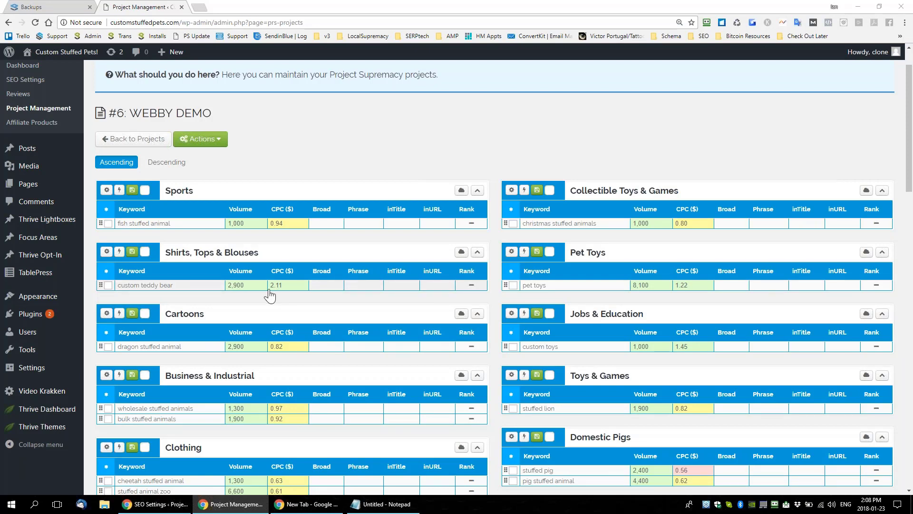
pyautogui.moveTo(271, 255); pyautogui.dragTo(163, 254)
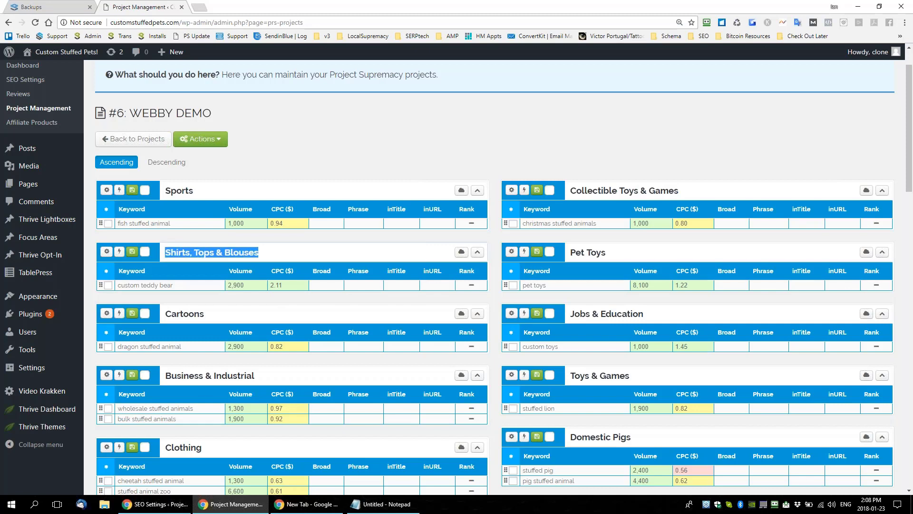
pyautogui.write('TE')
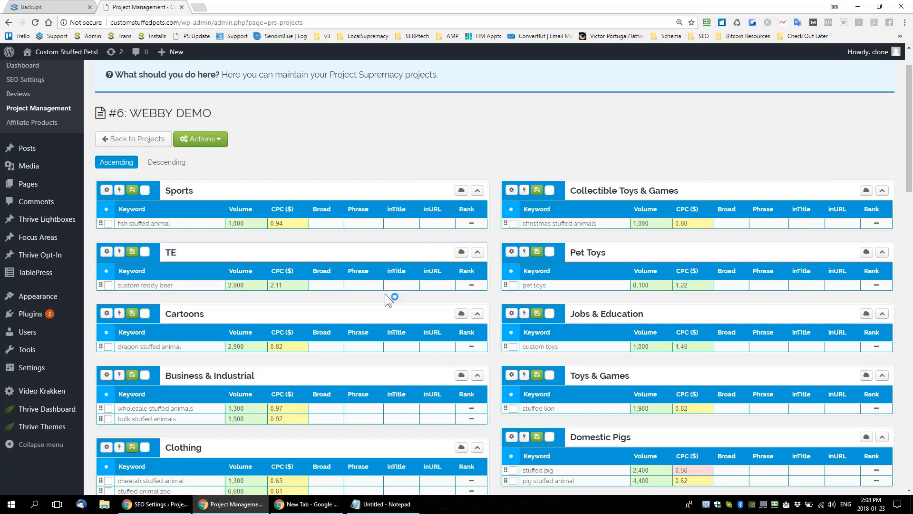
pyautogui.write('D')
pyautogui.press('BackSpace')
pyautogui.press('BackSpace')
pyautogui.press('BackSpace')
pyautogui.write('BEARS GROUP')
pyautogui.press('BackSpace')
pyautogui.press('BackSpace')
# Search the page for "bear" and locate the matching keywords in the Stuffed Toys group
pyautogui.hotkey('ctrl', 'f')
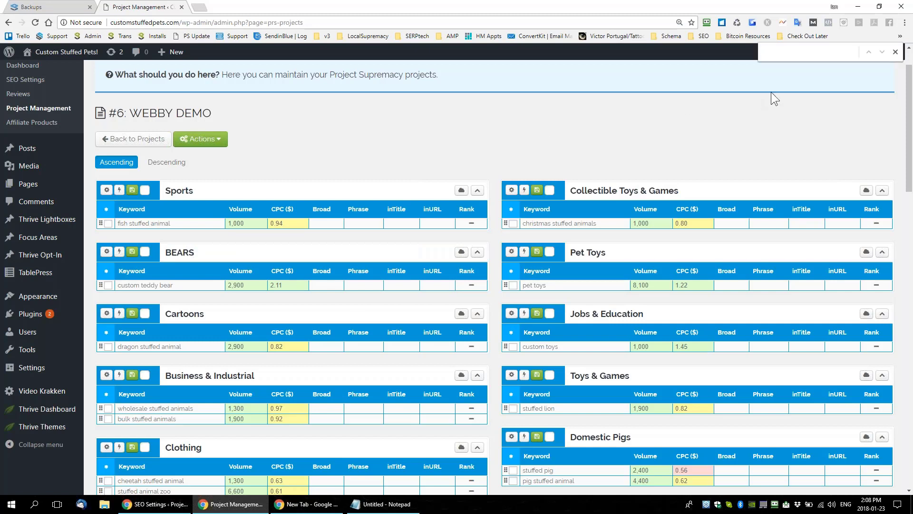
pyautogui.write('bear')
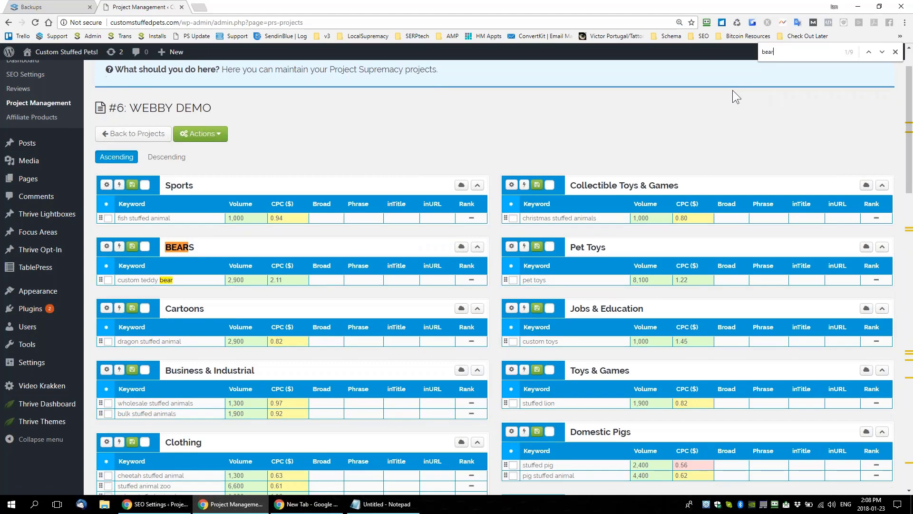
pyautogui.scroll(-2, 733, 90)
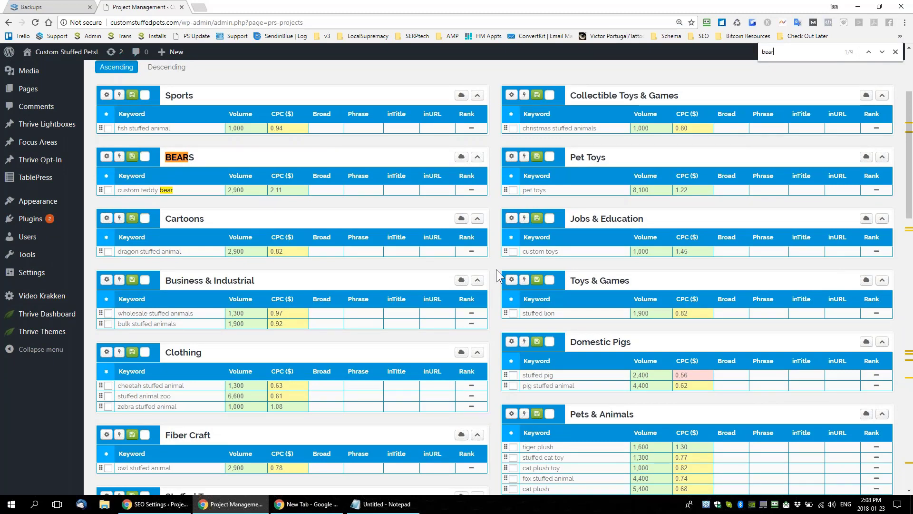
pyautogui.scroll(-4, 496, 269)
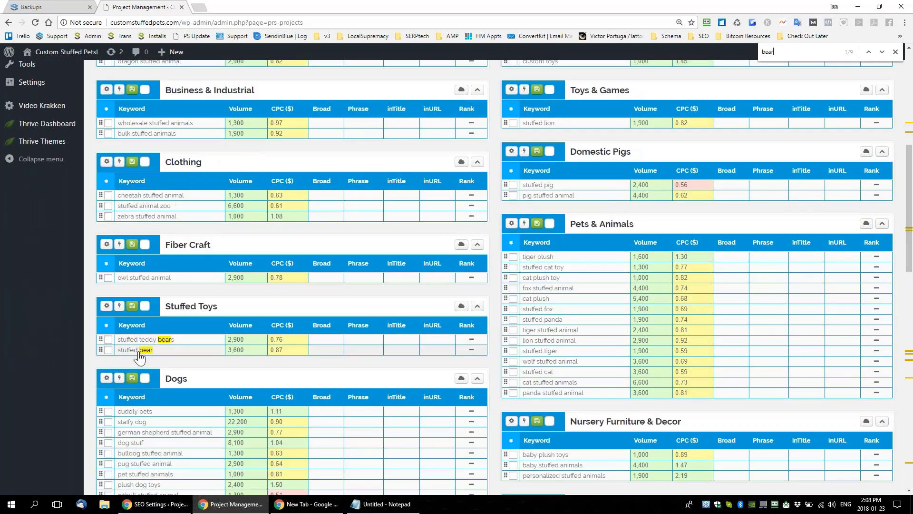
# Select the "stuffed teddy bears" and "stuffed bear" keywords in the Stuffed Toys group
pyautogui.click(108, 350)
pyautogui.click(108, 350)
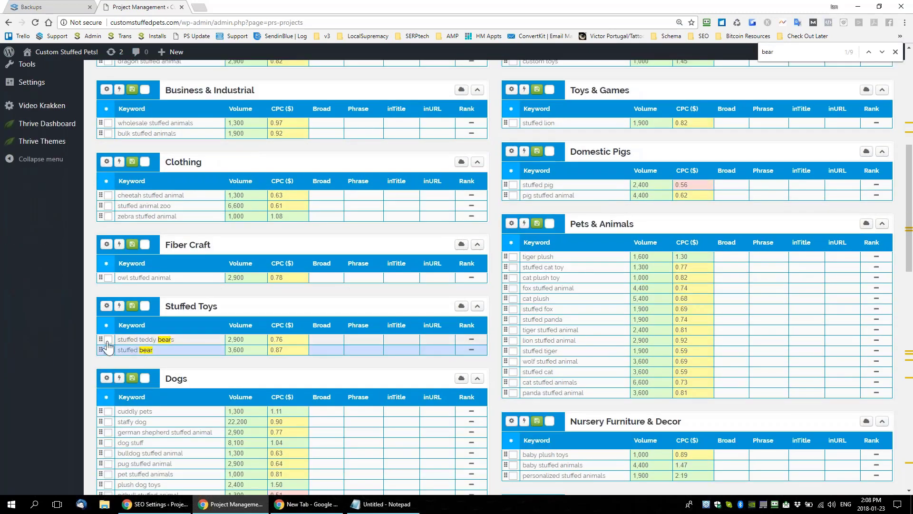
pyautogui.click(108, 339)
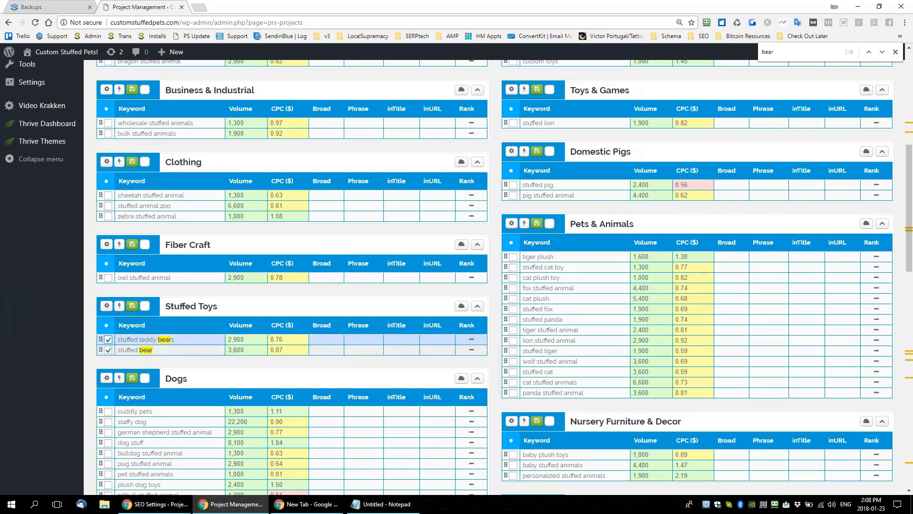
pyautogui.click(108, 340)
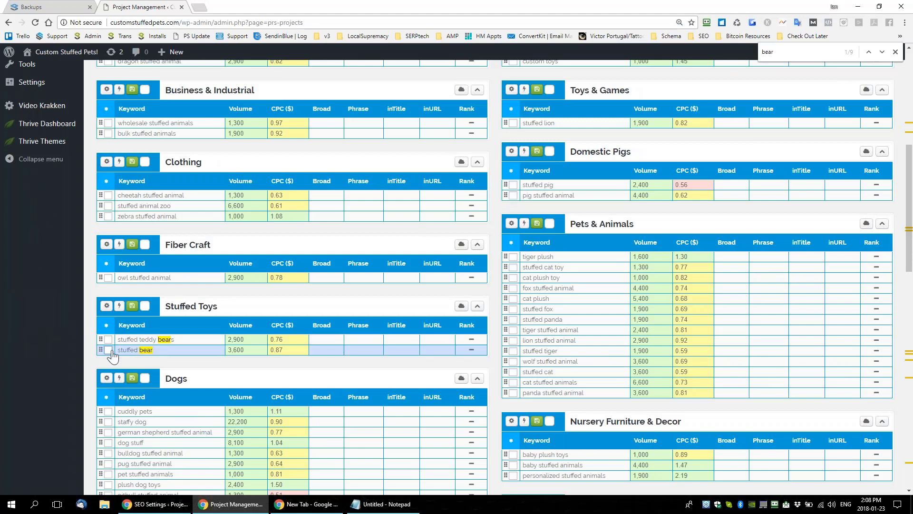
pyautogui.click(109, 351)
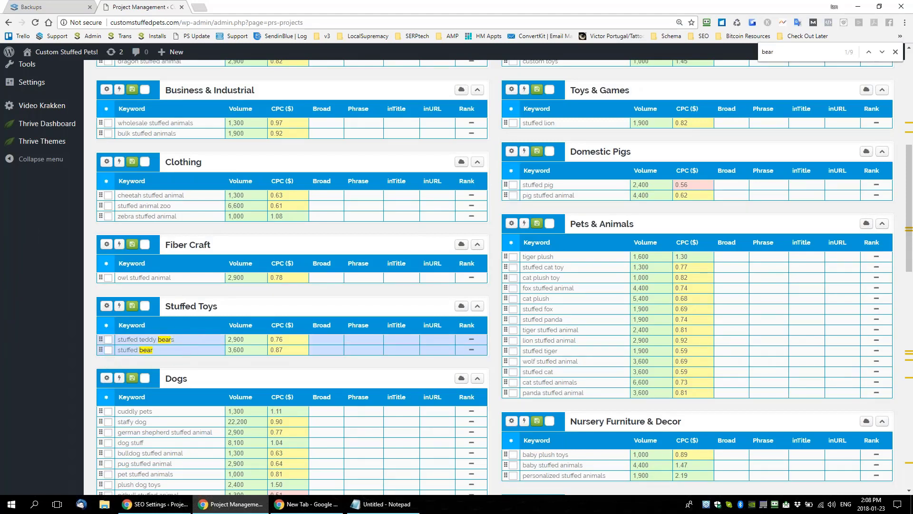
# Move the selected "stuffed teddy bears" and "stuffed bear" keywords from the Stuffed Toys group into the BEARS group
pyautogui.hotkey('ctrl', '0')
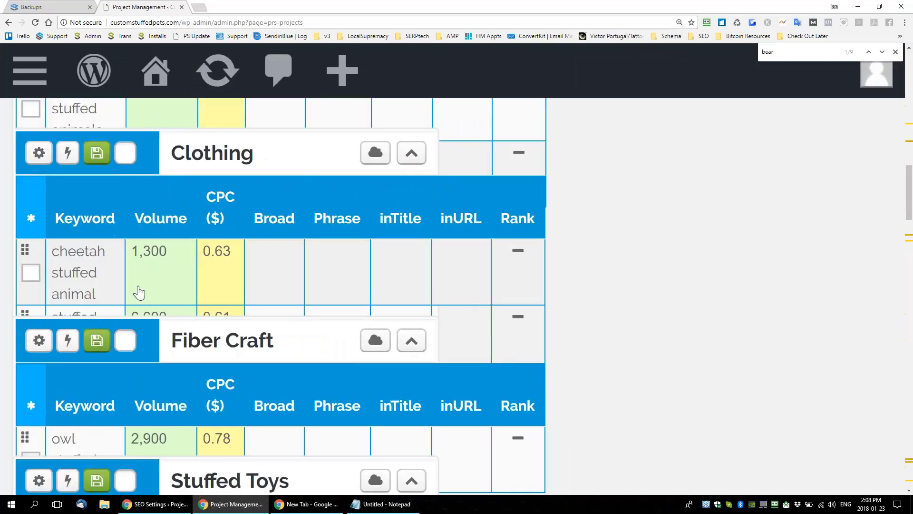
pyautogui.hotkey('ctrl', '-')
pyautogui.hotkey('ctrl', '-')
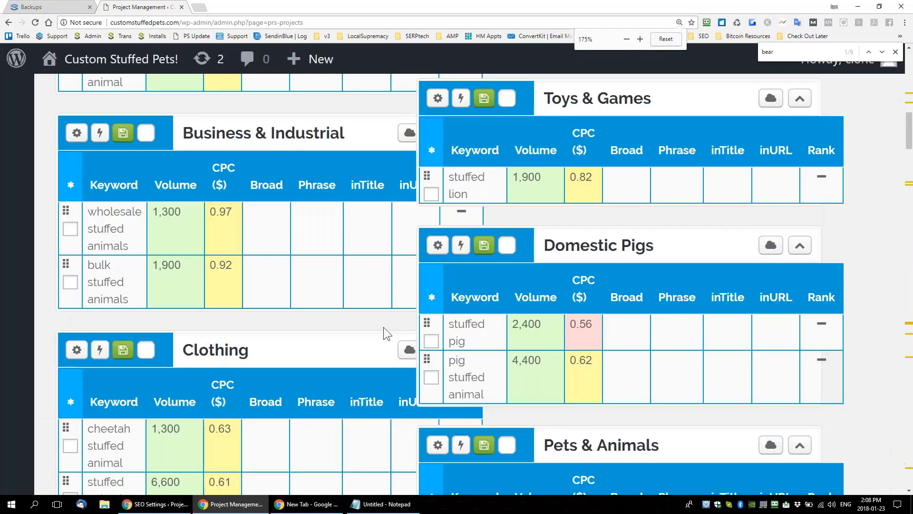
pyautogui.hotkey('ctrl', '-')
pyautogui.scroll(-3, 376, 288)
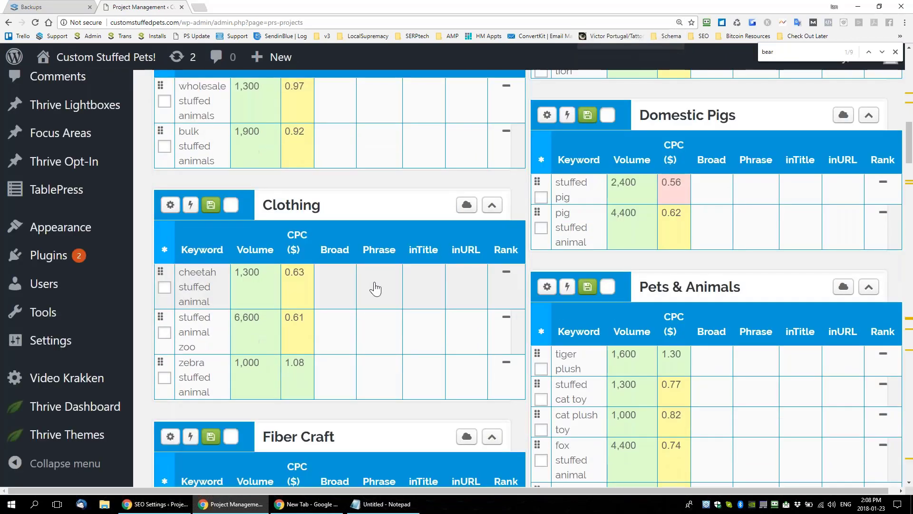
pyautogui.scroll(-2, 375, 289)
pyautogui.hotkey('ctrl', '-')
pyautogui.scroll(-1, 375, 289)
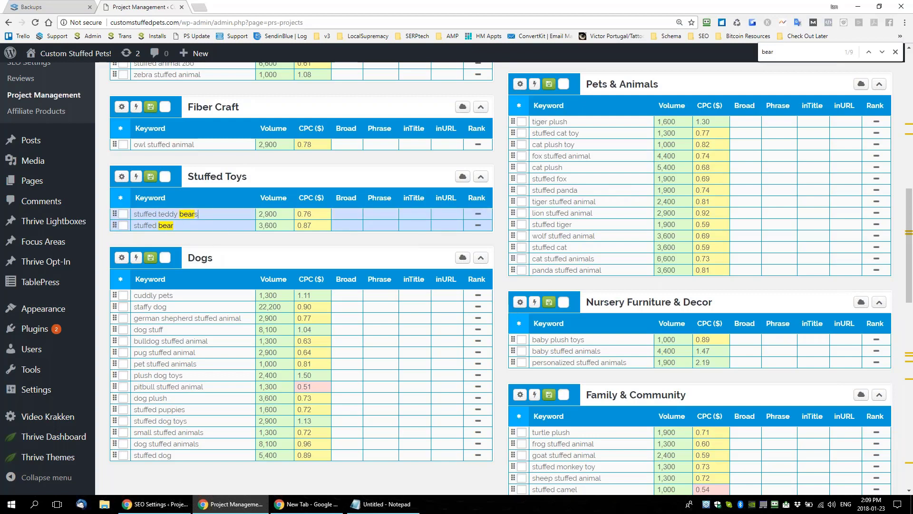
pyautogui.hotkey('ctrl', '-')
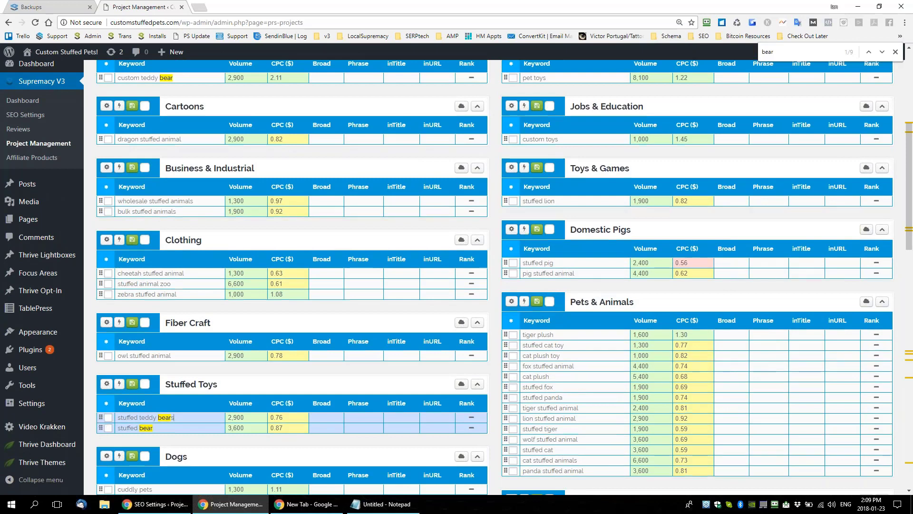
pyautogui.moveTo(101, 417); pyautogui.dragTo(138, 74)
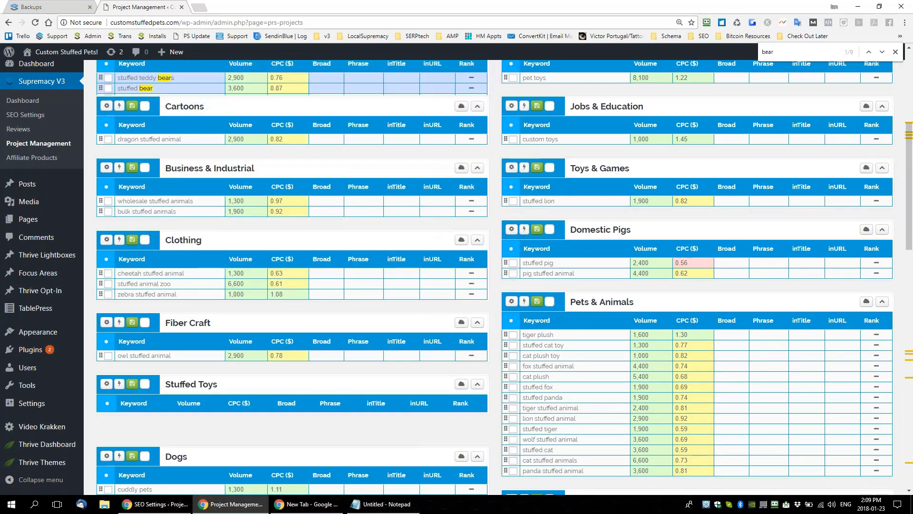
# Move "polar bear stuffed animal", "plush bear", "bear stuffed animal" and "plush teddy bears" from the Family & Community group into the BEARS group
pyautogui.scroll(3, 295, 291)
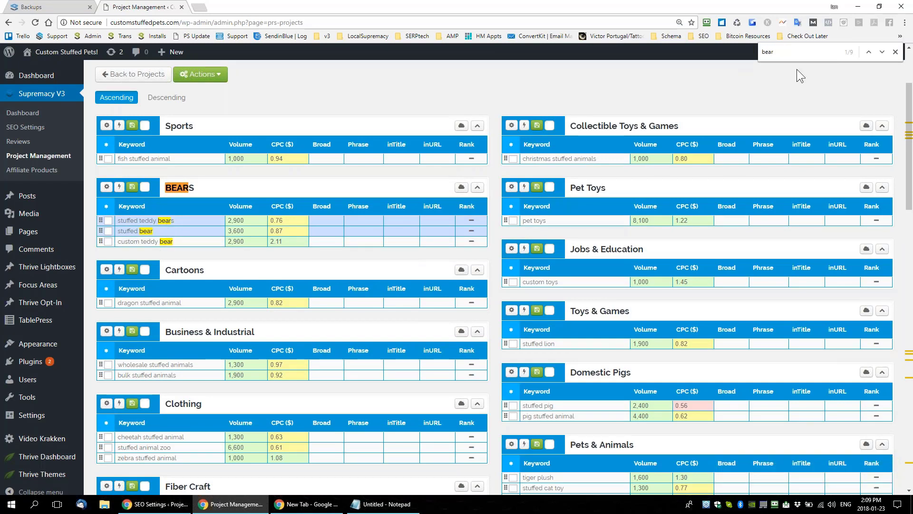
pyautogui.scroll(-1, 506, 328)
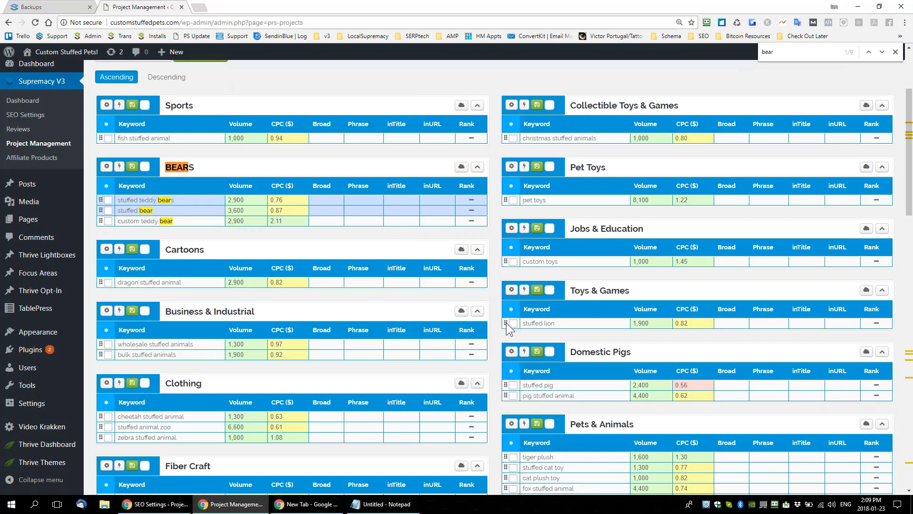
pyautogui.scroll(-15, 507, 328)
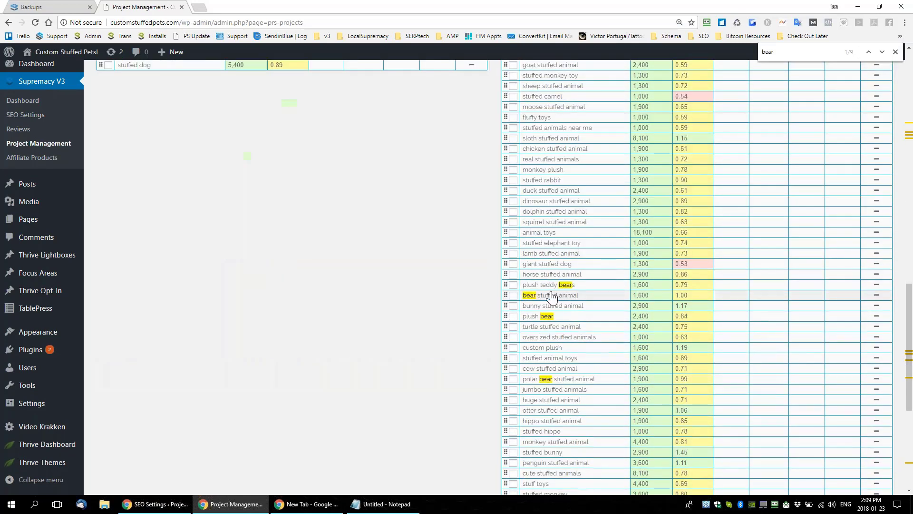
pyautogui.click(513, 382)
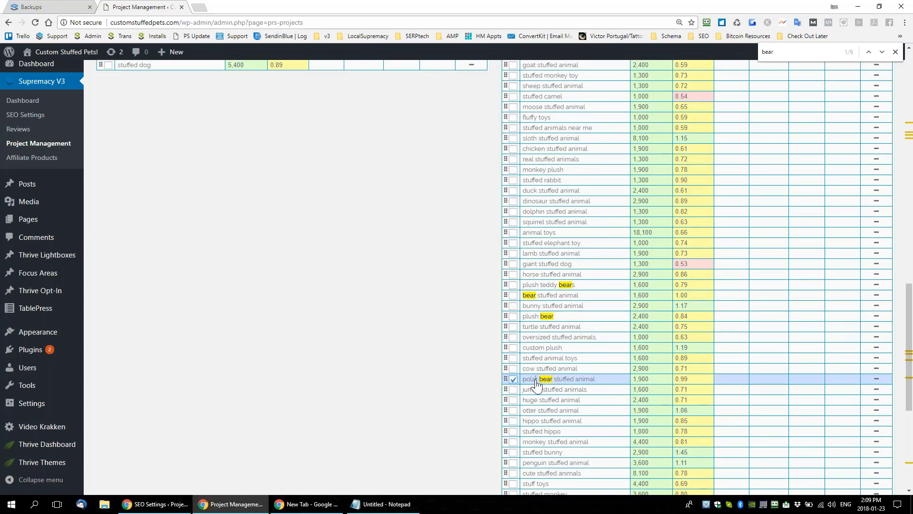
pyautogui.click(510, 381)
pyautogui.click(533, 317)
pyautogui.click(546, 296)
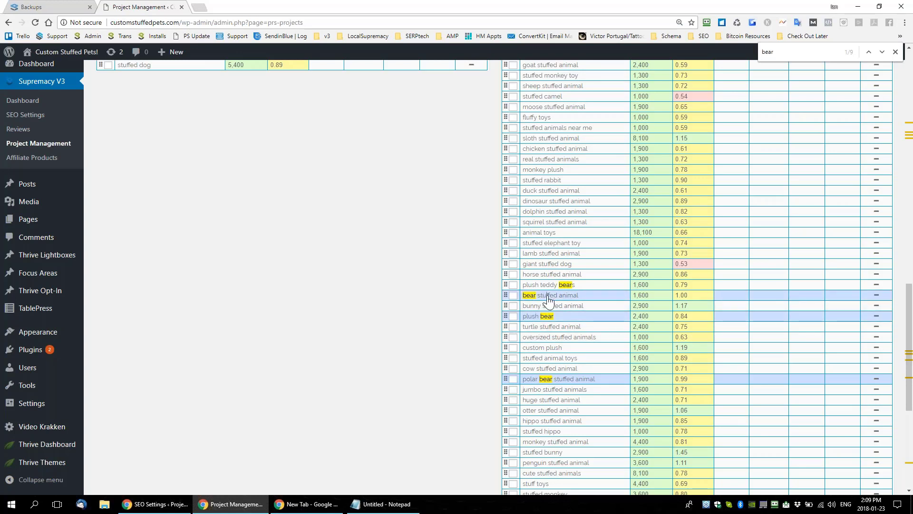
pyautogui.click(548, 285)
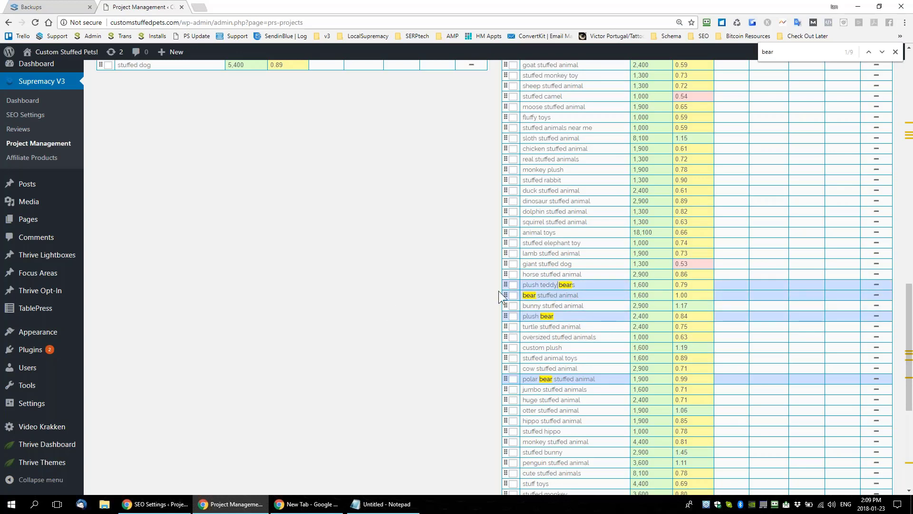
pyautogui.moveTo(508, 289); pyautogui.dragTo(310, 33)
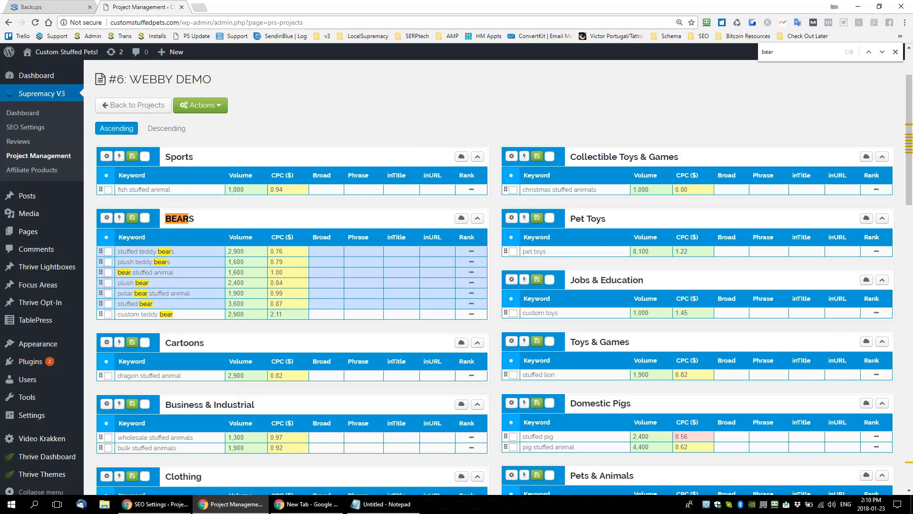
# Retrieve the keyword data for all keywords in the BEARS group
pyautogui.click(119, 222)
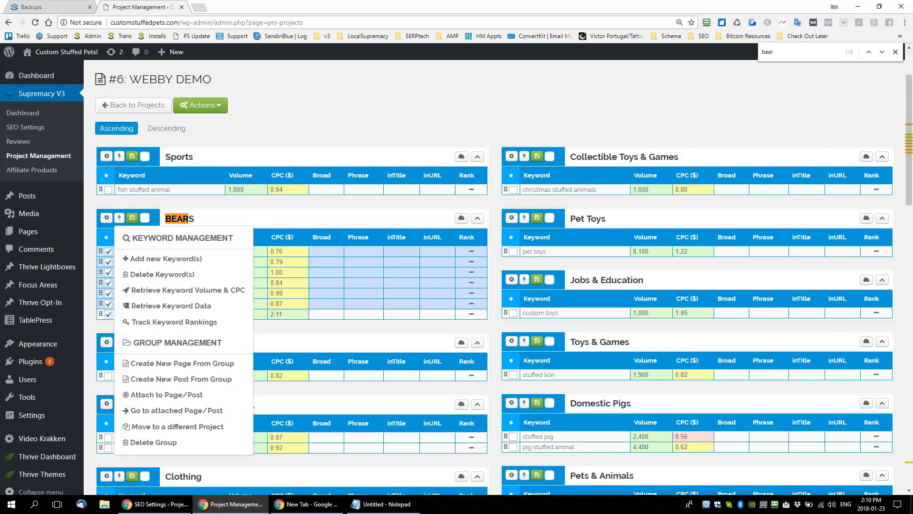
pyautogui.click(171, 306)
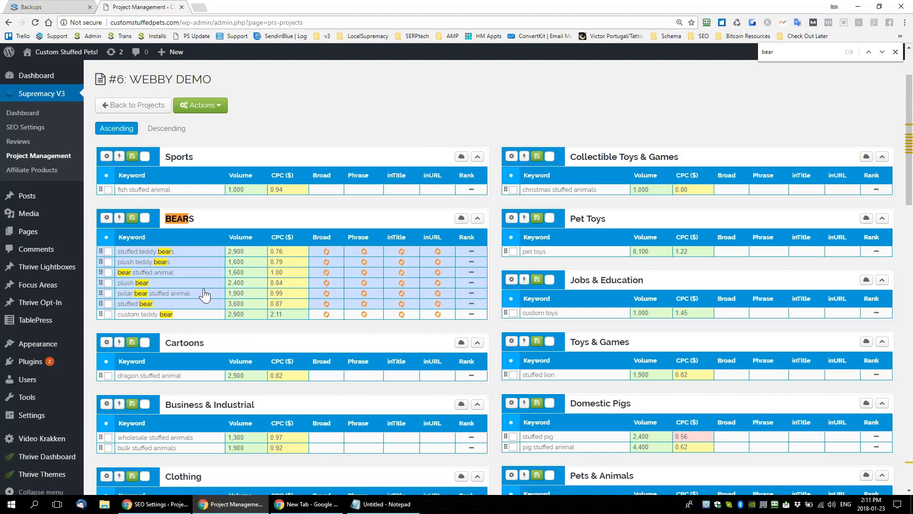
pyautogui.click(120, 219)
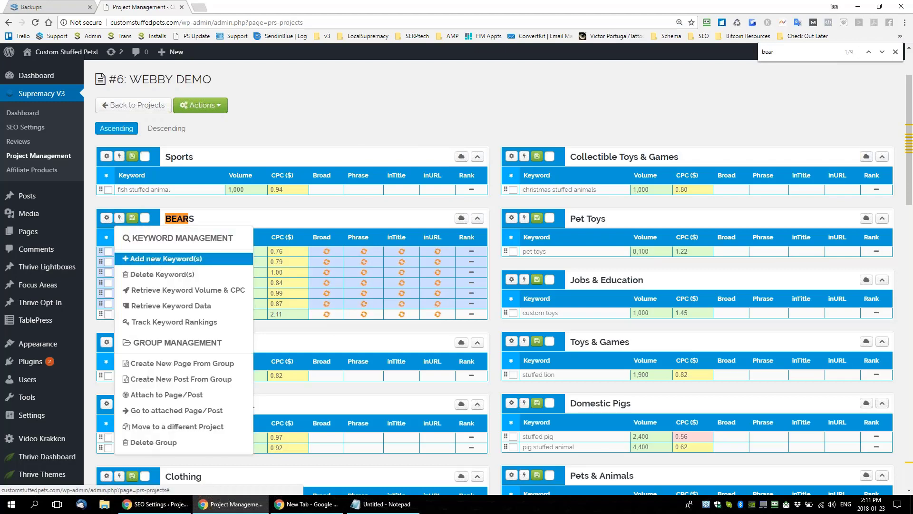
pyautogui.click(164, 258)
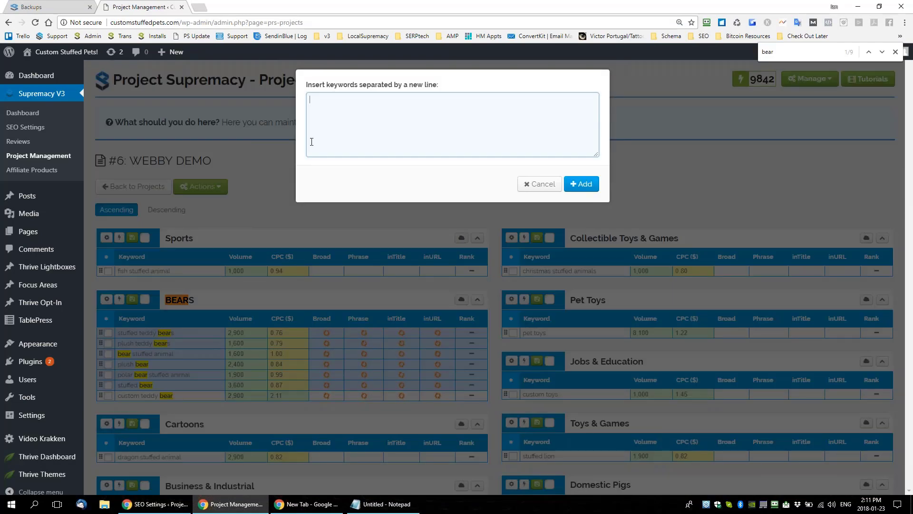
pyautogui.click(538, 188)
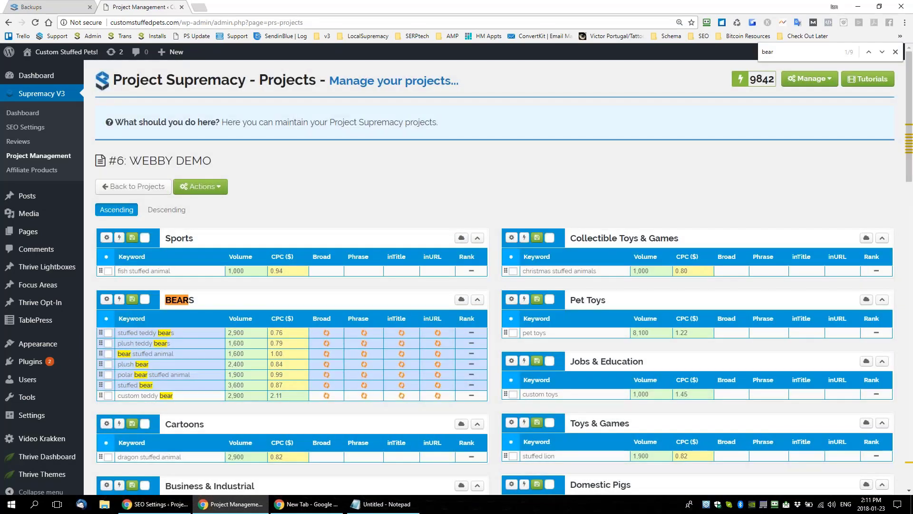
pyautogui.click(120, 300)
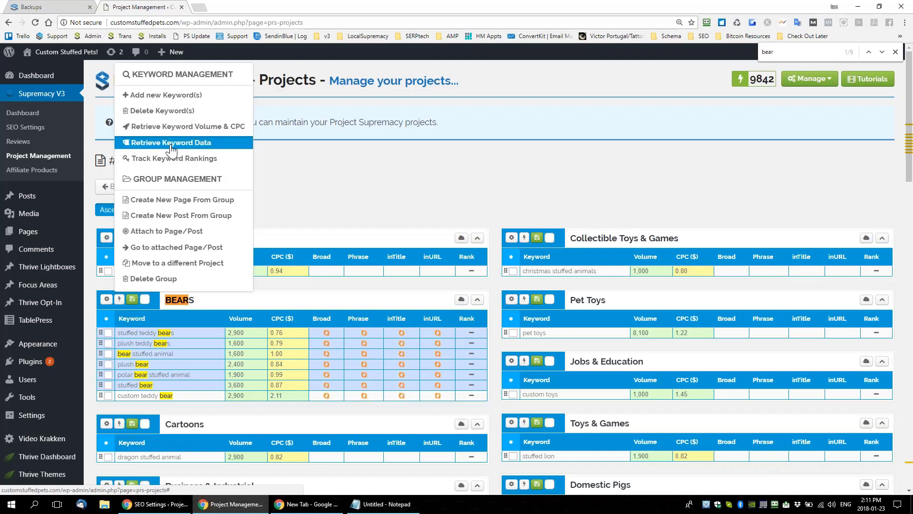
pyautogui.click(369, 179)
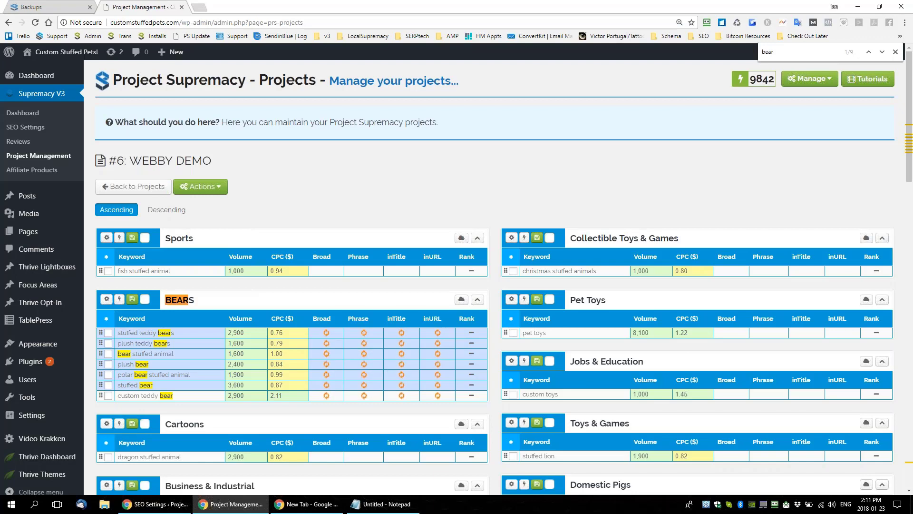
# Search the page for "pig" to locate the matching keywords and group
pyautogui.scroll(-3, 254, 165)
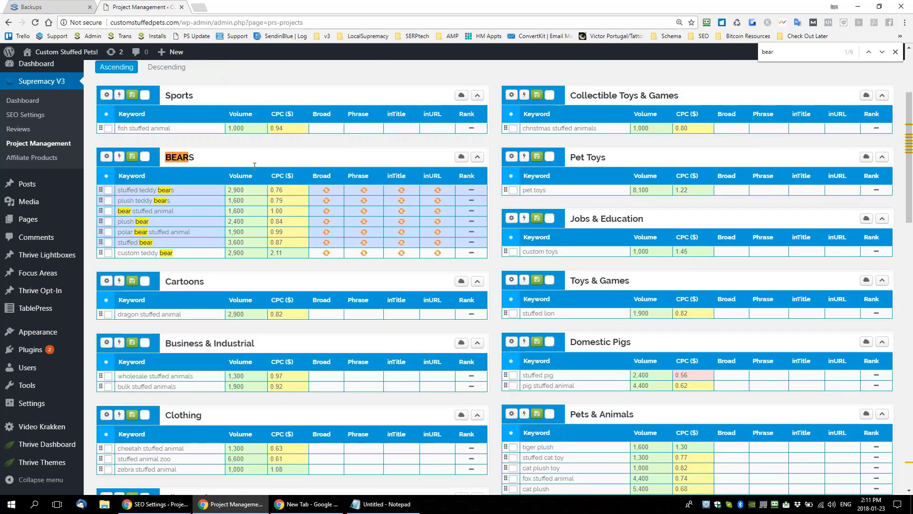
pyautogui.scroll(2, 232, 255)
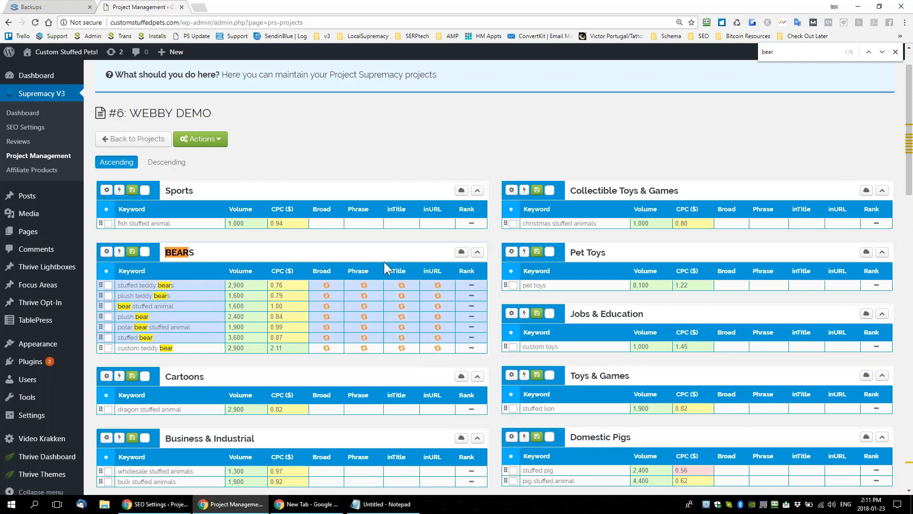
pyautogui.scroll(-1, 498, 275)
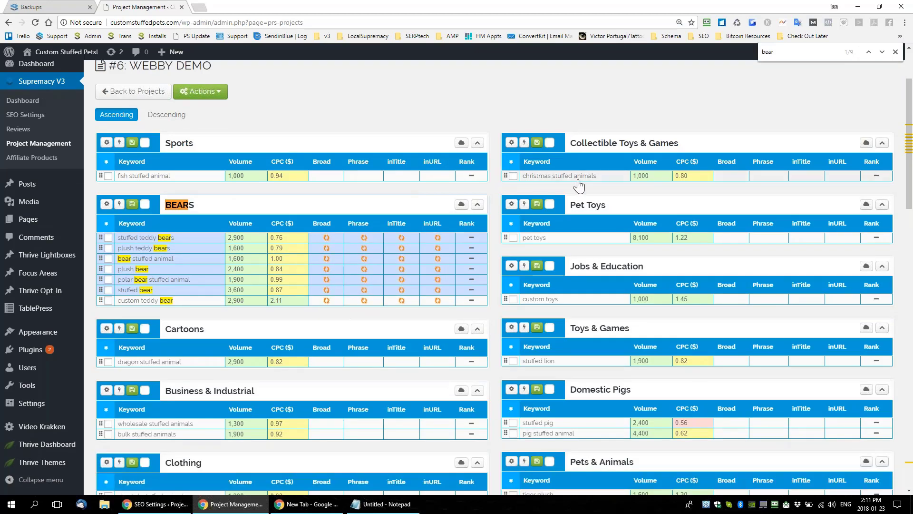
pyautogui.scroll(-2, 495, 275)
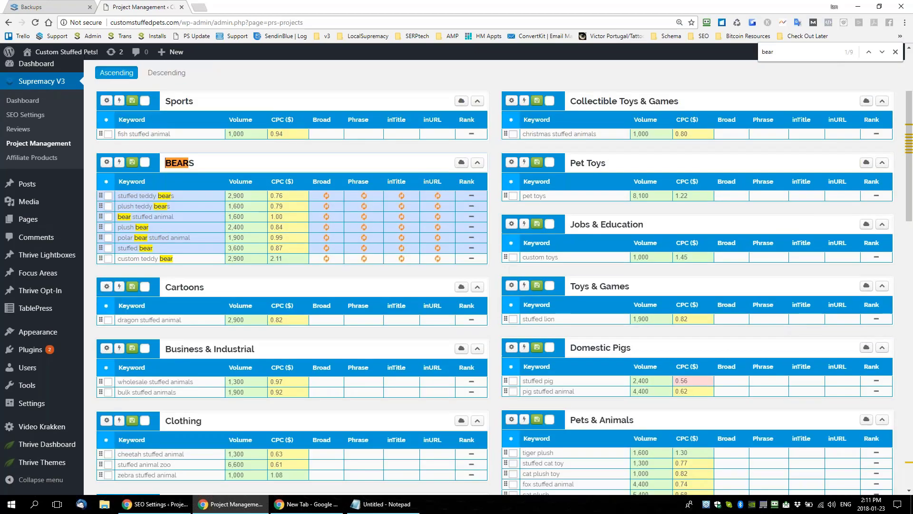
pyautogui.scroll(-1, 552, 295)
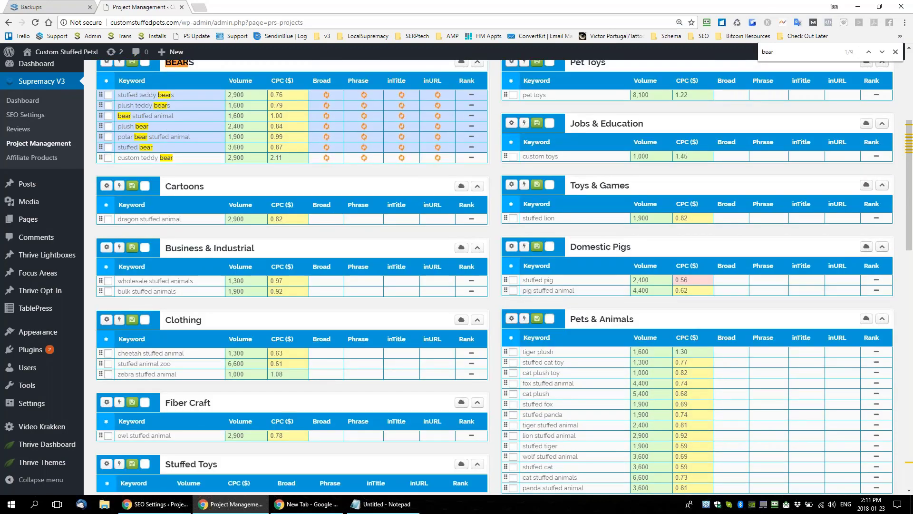
pyautogui.hotkey('ctrl', 'f')
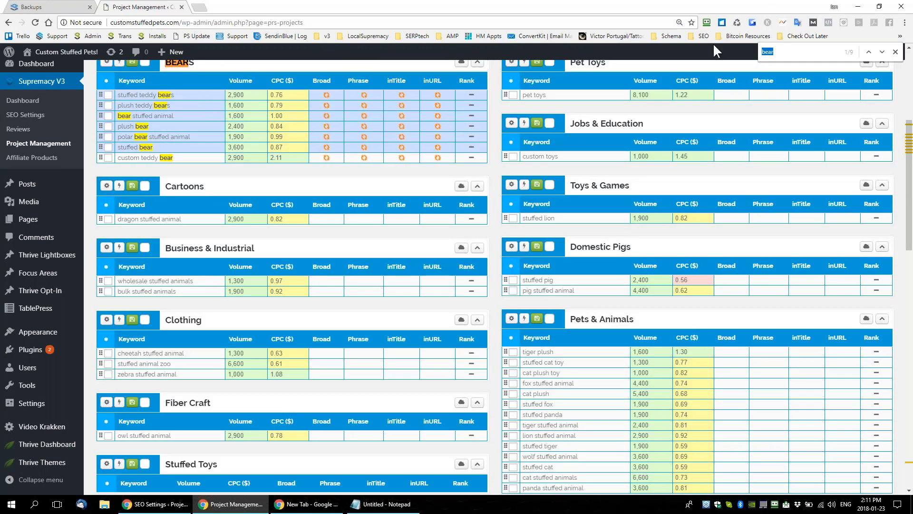
pyautogui.write('pig')
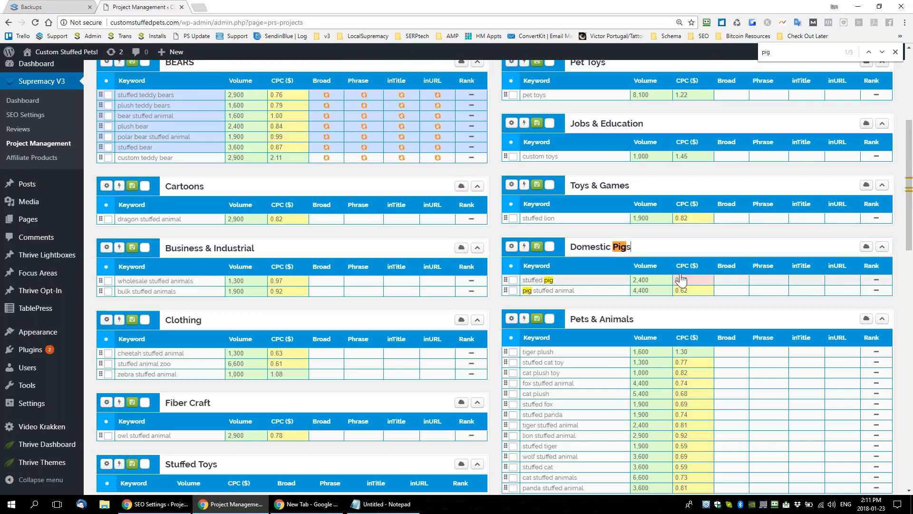
# Rename the "Domestic Pigs" keyword group to PIGS
pyautogui.moveTo(651, 248); pyautogui.dragTo(555, 255)
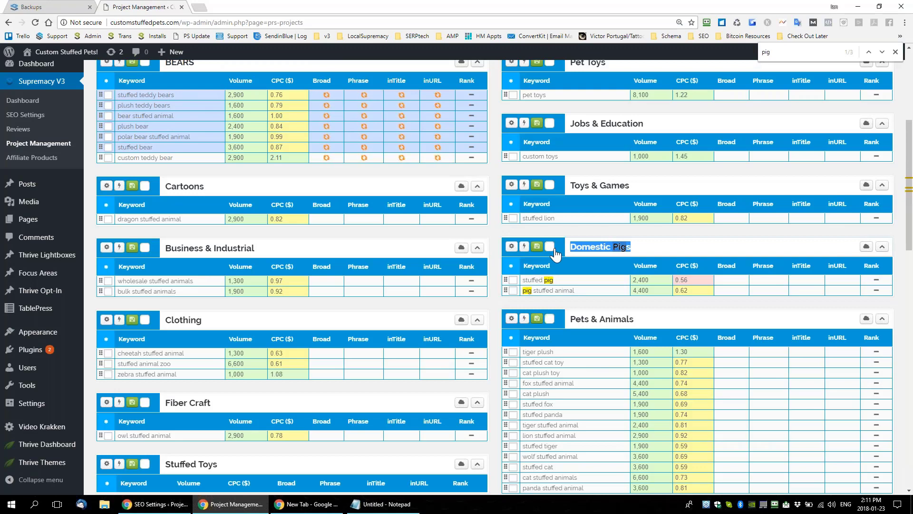
pyautogui.write('PIG')
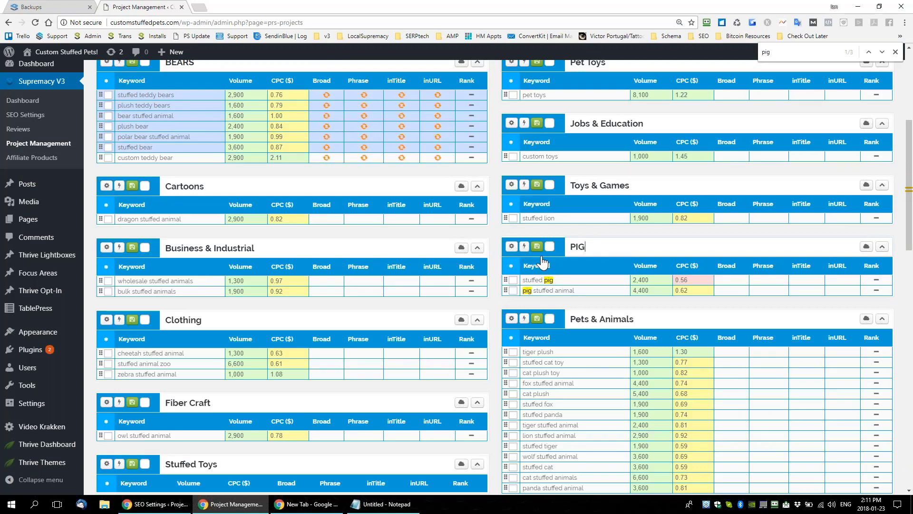
pyautogui.scroll(3, 542, 261)
pyautogui.write('S')
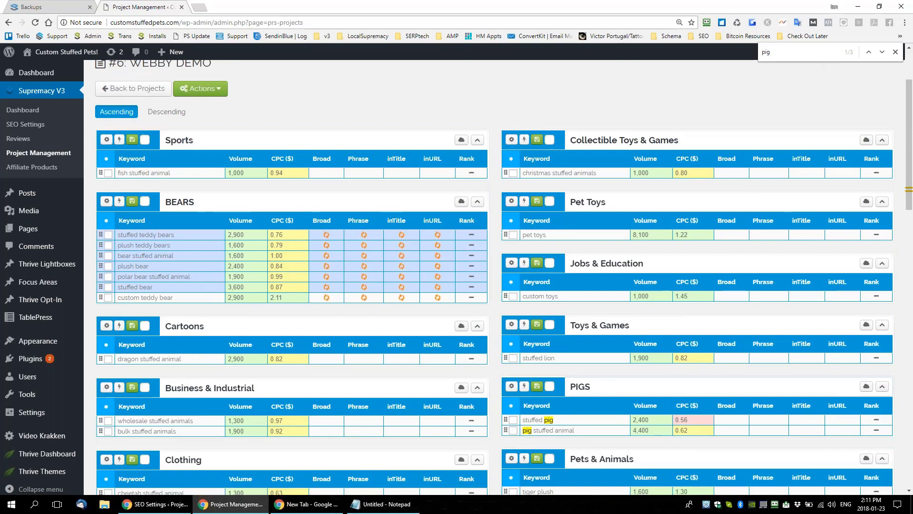
# Look through the keyword groups and step through the "pig" matches to check for pig keywords outside the PIGS group
pyautogui.scroll(-17, 479, 325)
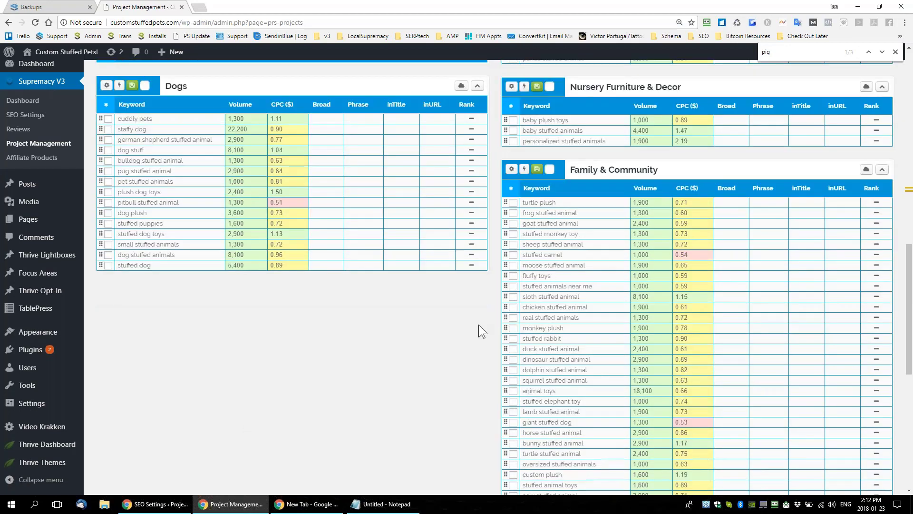
pyautogui.scroll(10, 434, 326)
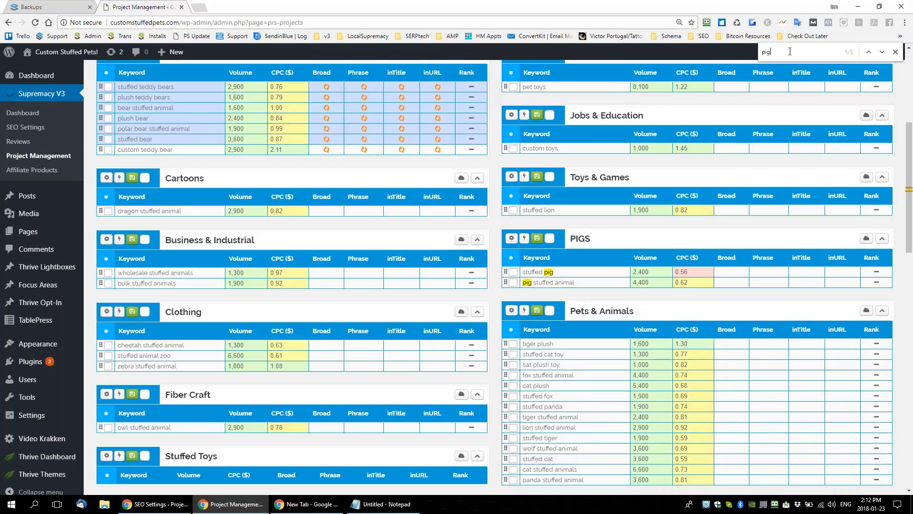
pyautogui.scroll(1, 421, 310)
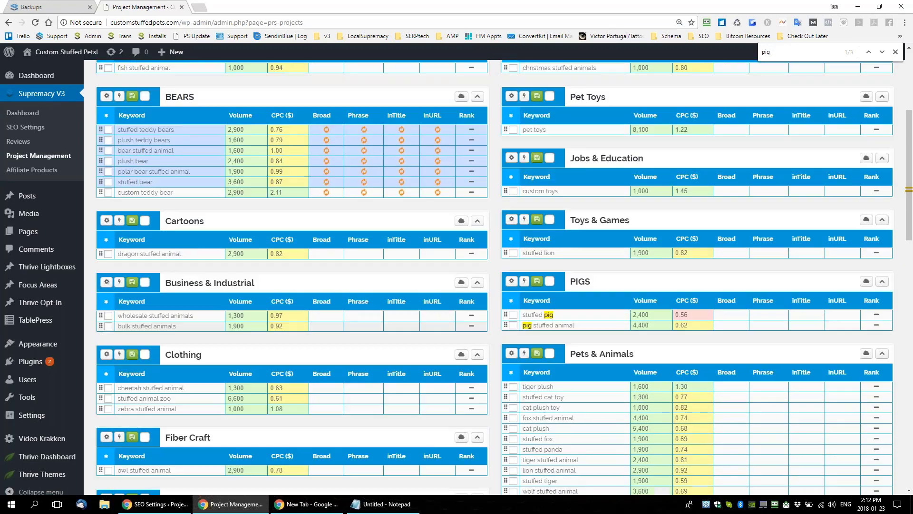
pyautogui.scroll(2, 421, 310)
pyautogui.scroll(-2, 421, 311)
pyautogui.scroll(-2, 421, 310)
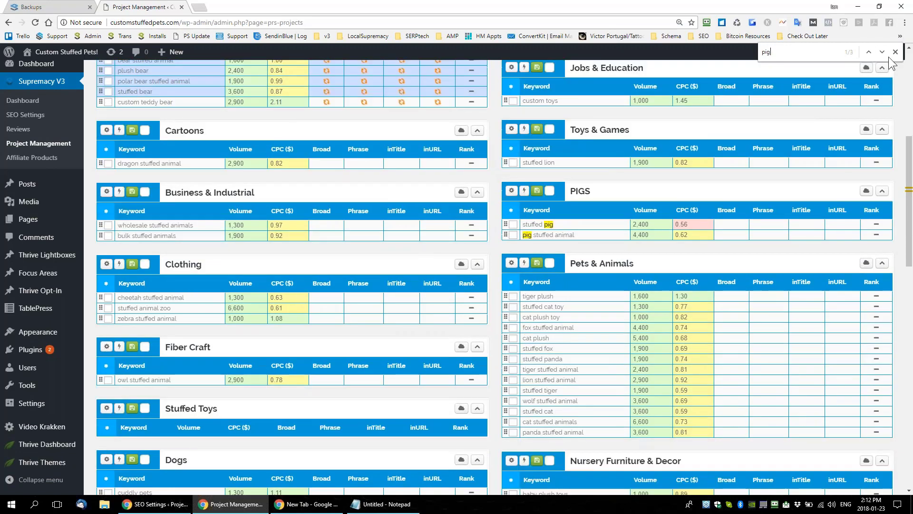
pyautogui.click(882, 52)
pyautogui.click(882, 52)
pyautogui.scroll(2, 537, 228)
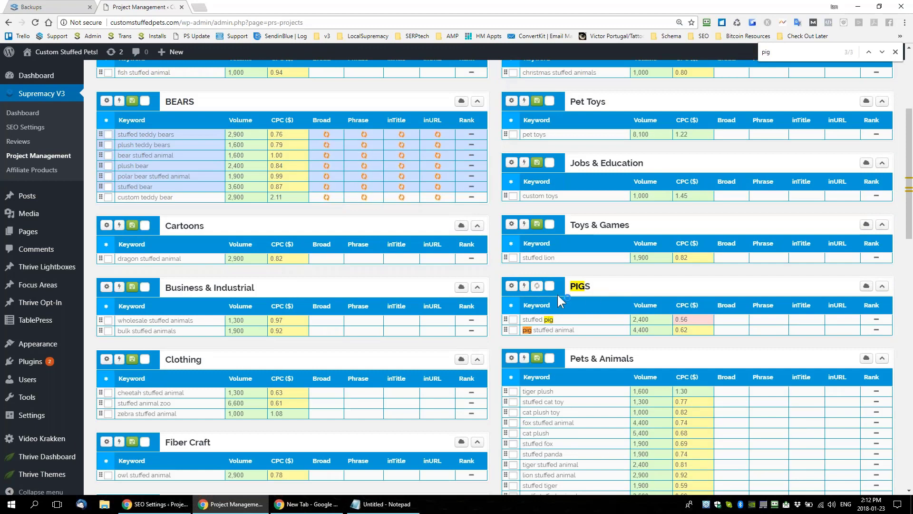
# Save the changes to the BEARS keyword group
pyautogui.click(132, 100)
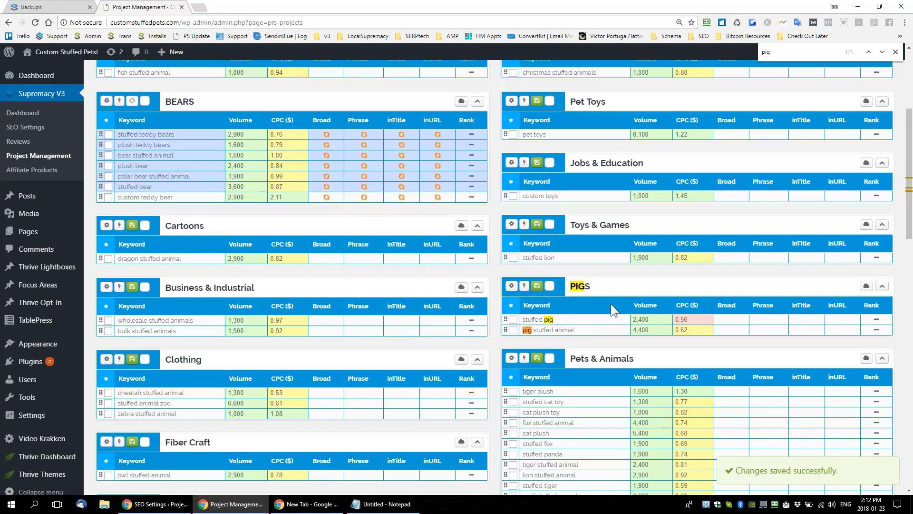
pyautogui.doubleClick(190, 100)
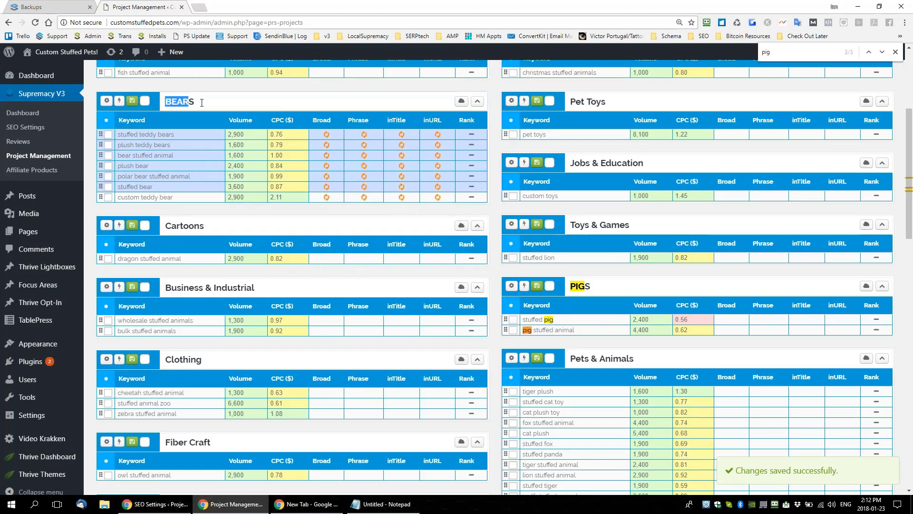
pyautogui.doubleClick(580, 286)
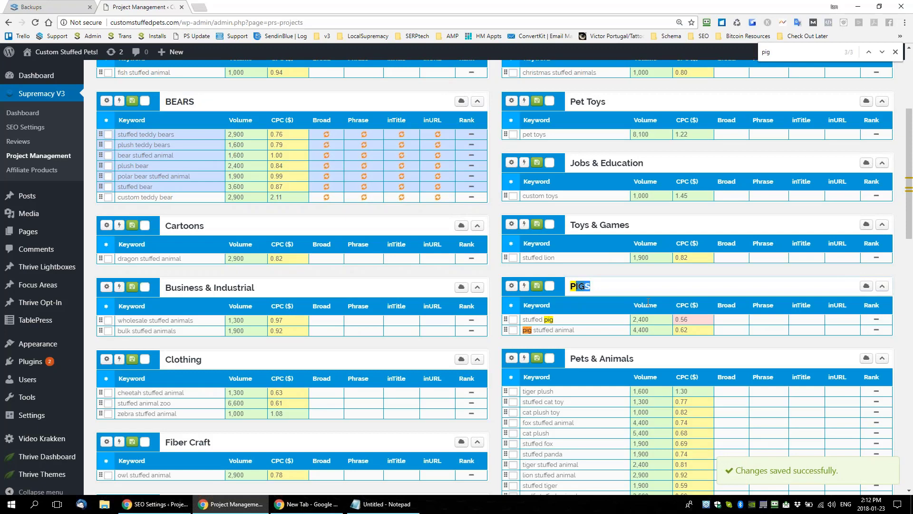
pyautogui.scroll(1, 547, 304)
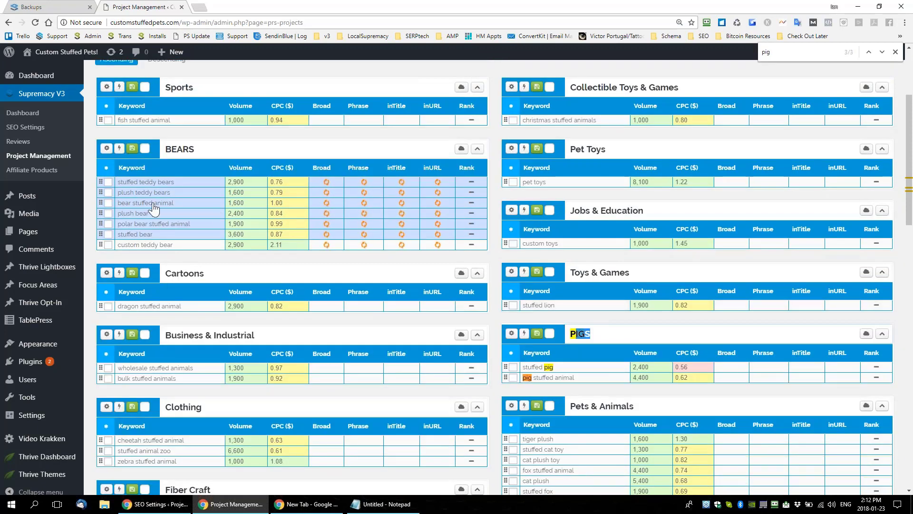
pyautogui.scroll(3, 153, 208)
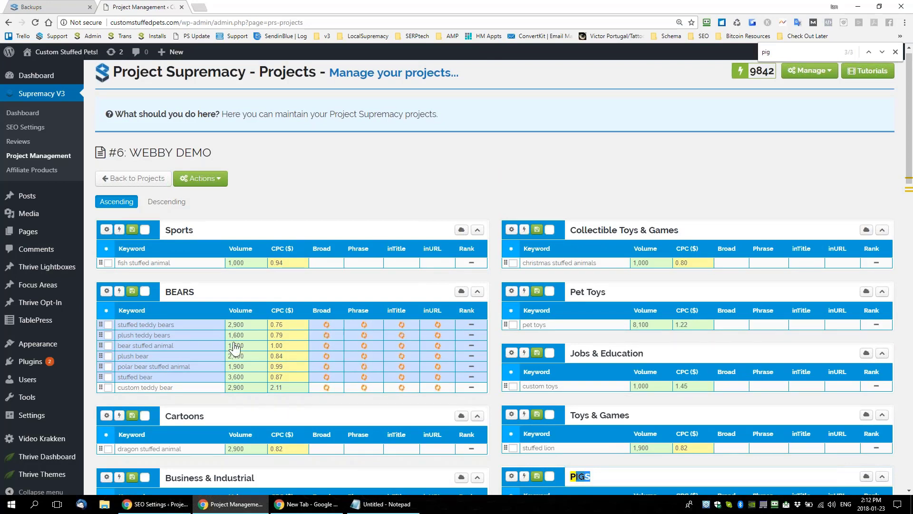
# Select the BEARS and PIGS groups and check which project-wide actions are available for them
pyautogui.click(145, 294)
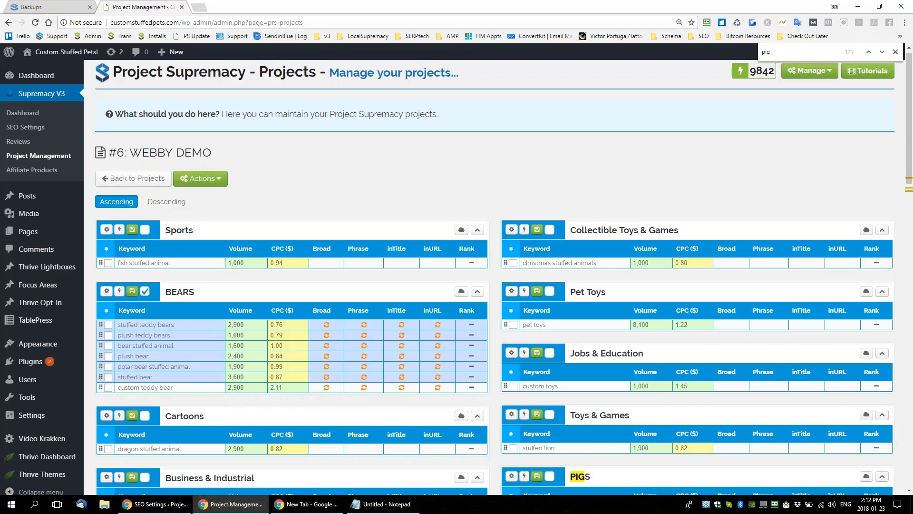
pyautogui.scroll(-1, 549, 428)
pyautogui.click(550, 429)
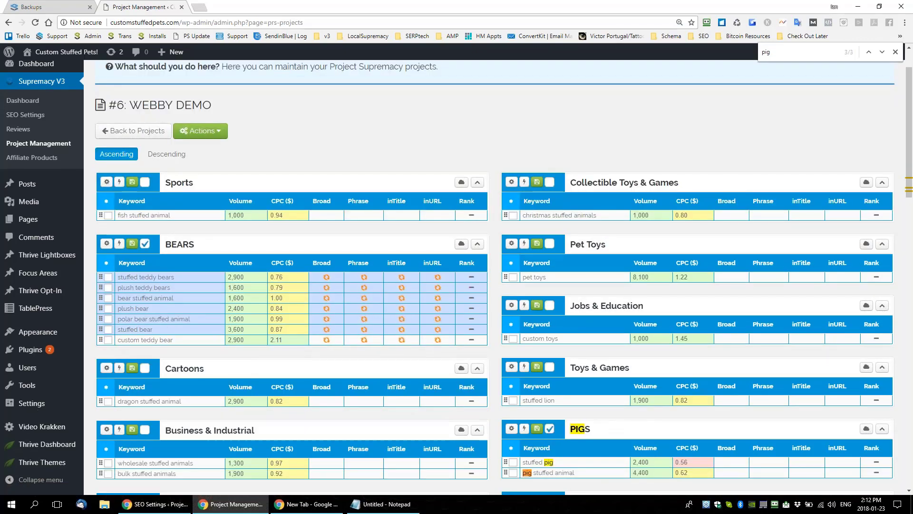
pyautogui.click(203, 133)
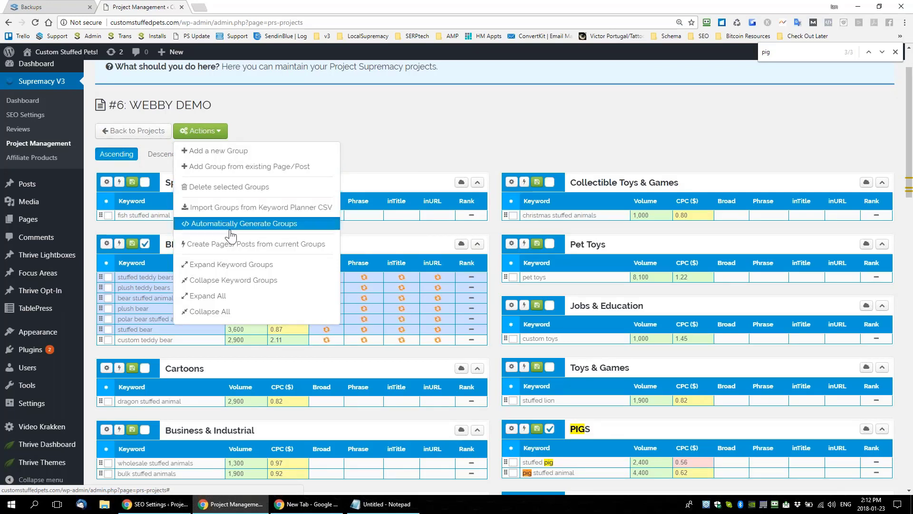
pyautogui.click(442, 153)
pyautogui.scroll(2, 441, 153)
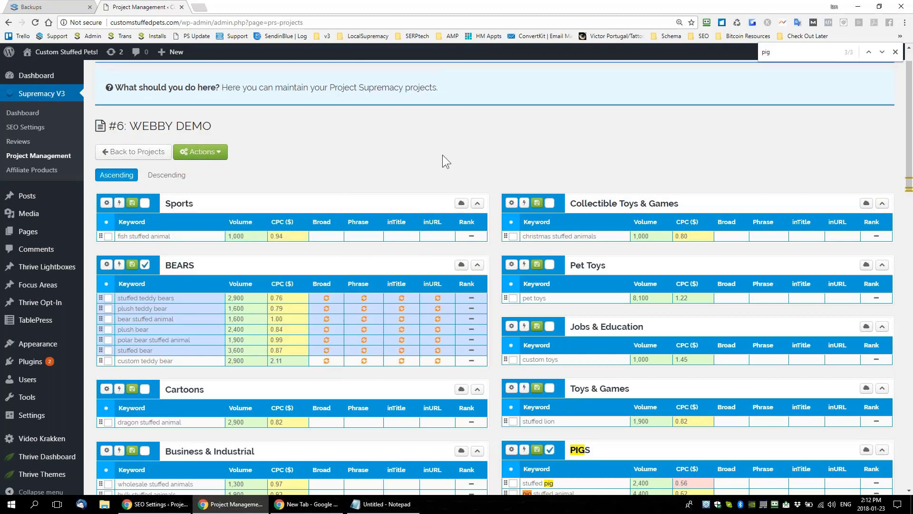
pyautogui.scroll(2, 442, 155)
pyautogui.click(809, 79)
pyautogui.click(247, 211)
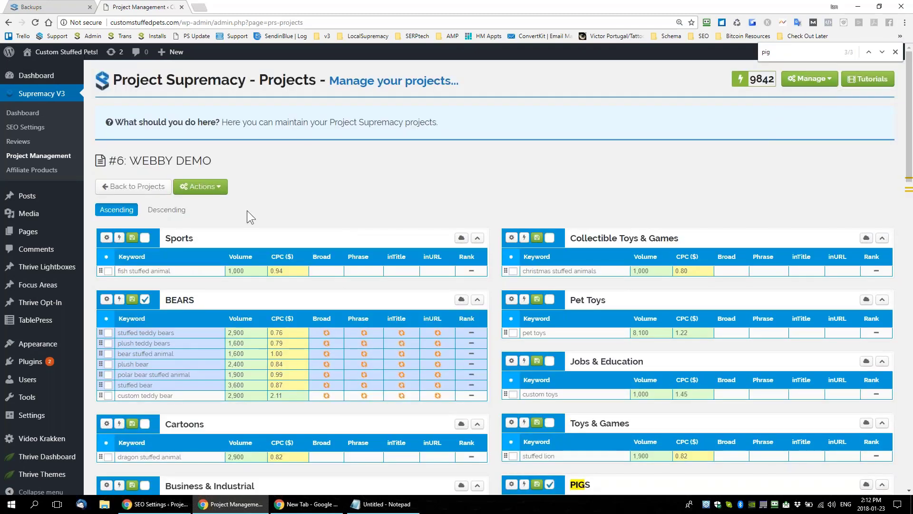
# Move the BEARS keyword group to the CustomStuffedPets.com project
pyautogui.scroll(-1, 306, 285)
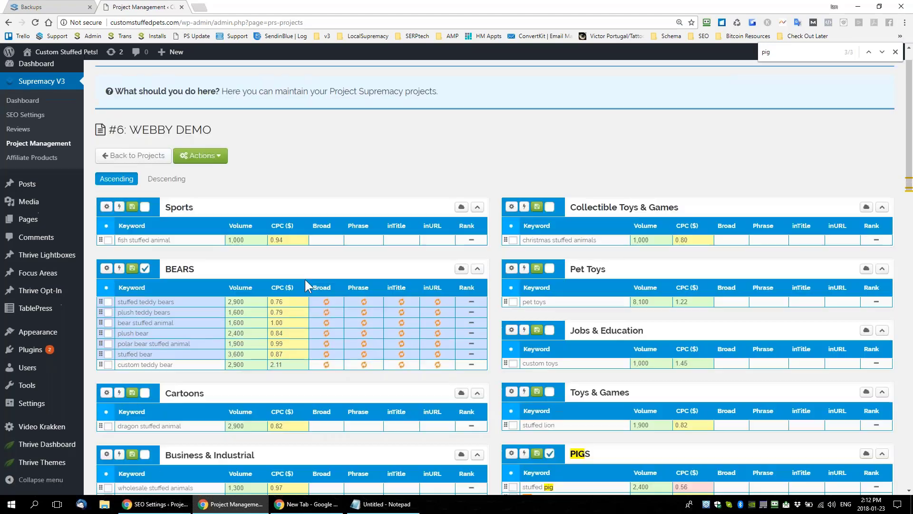
pyautogui.scroll(-1, 307, 286)
pyautogui.click(107, 252)
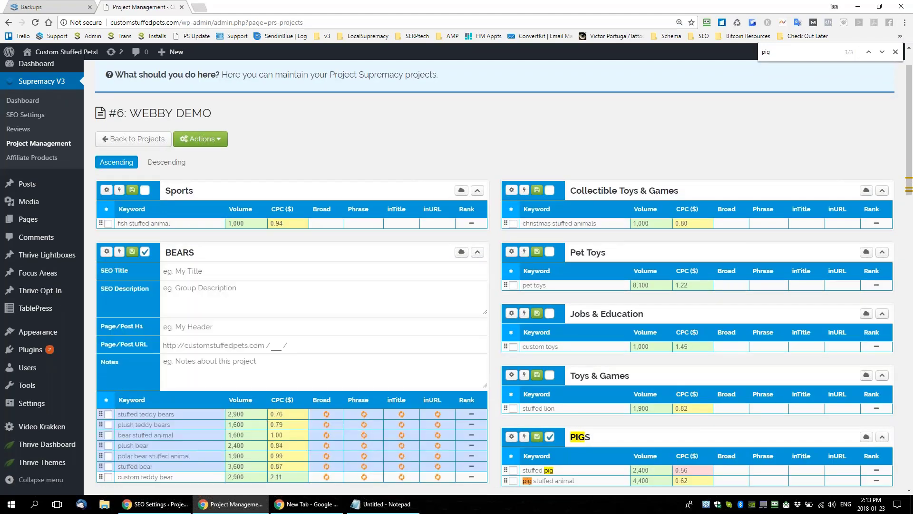
pyautogui.click(107, 252)
pyautogui.click(120, 252)
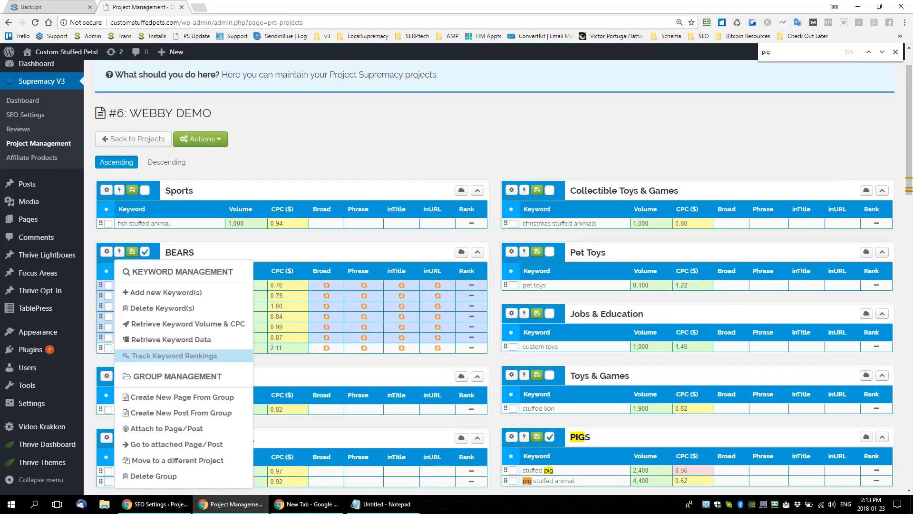
pyautogui.scroll(-1, 398, 130)
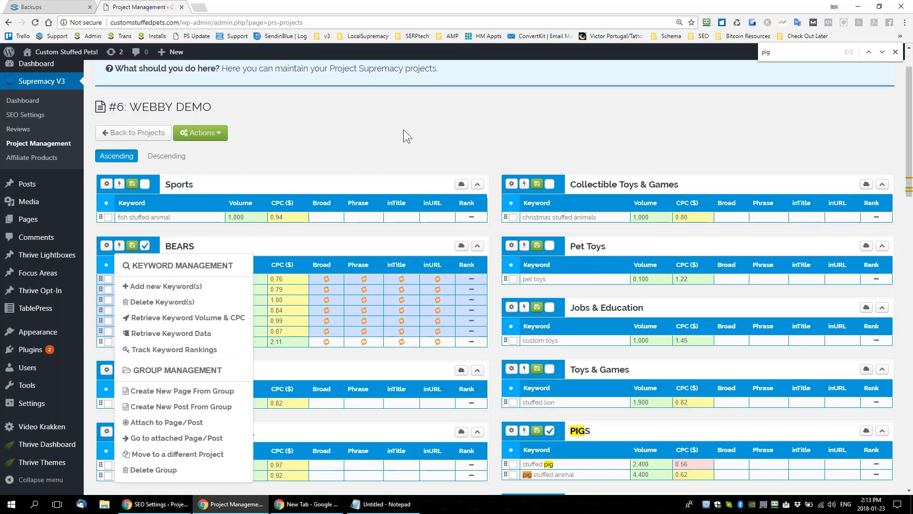
pyautogui.scroll(-2, 404, 129)
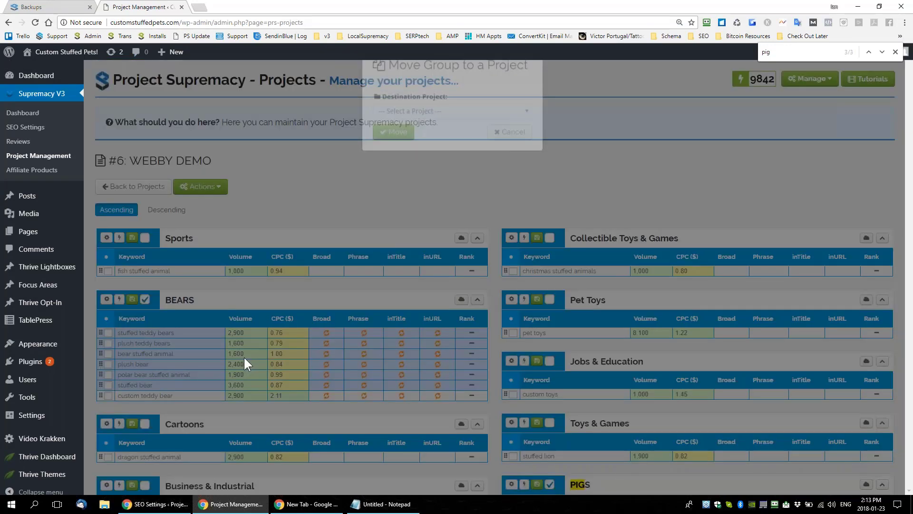
pyautogui.click(454, 135)
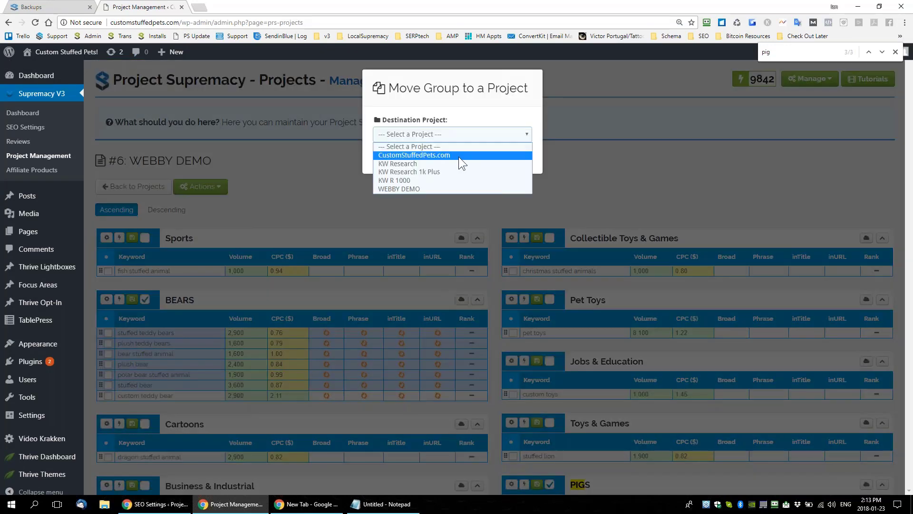
pyautogui.click(427, 157)
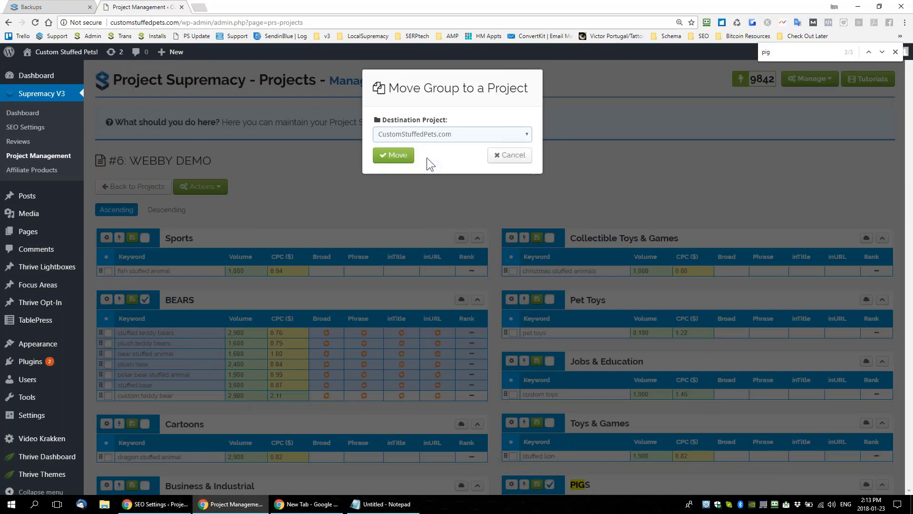
pyautogui.click(392, 163)
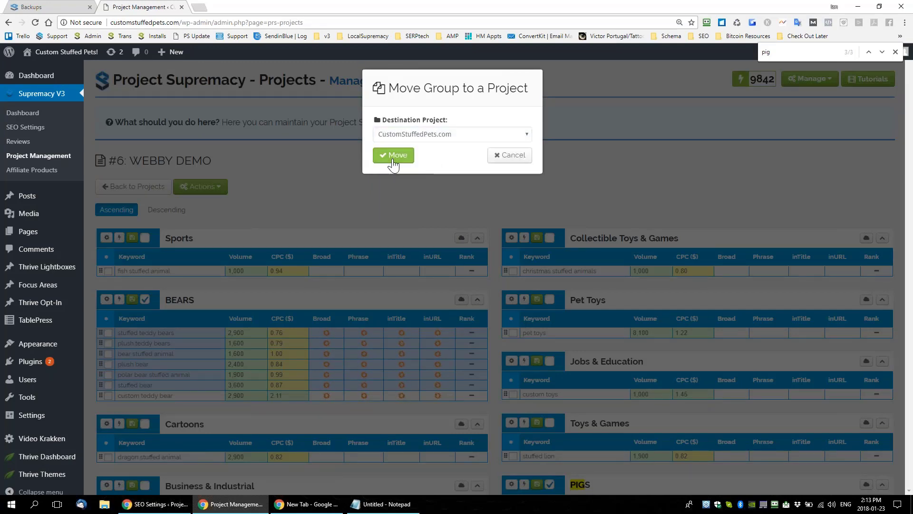
# Move the PIGS keyword group to the CustomStuffedPets.com project
pyautogui.scroll(-2, 429, 164)
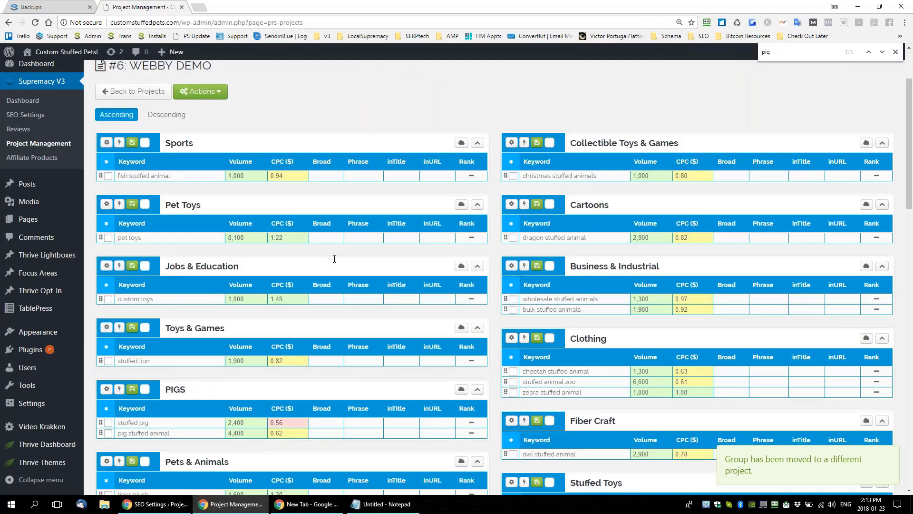
pyautogui.scroll(-1, 335, 260)
pyautogui.scroll(-1, 363, 282)
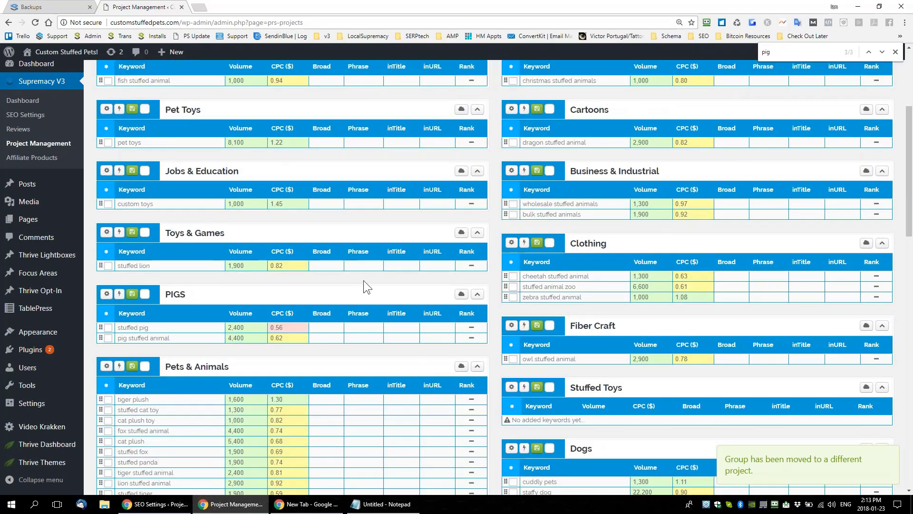
pyautogui.scroll(1, 238, 310)
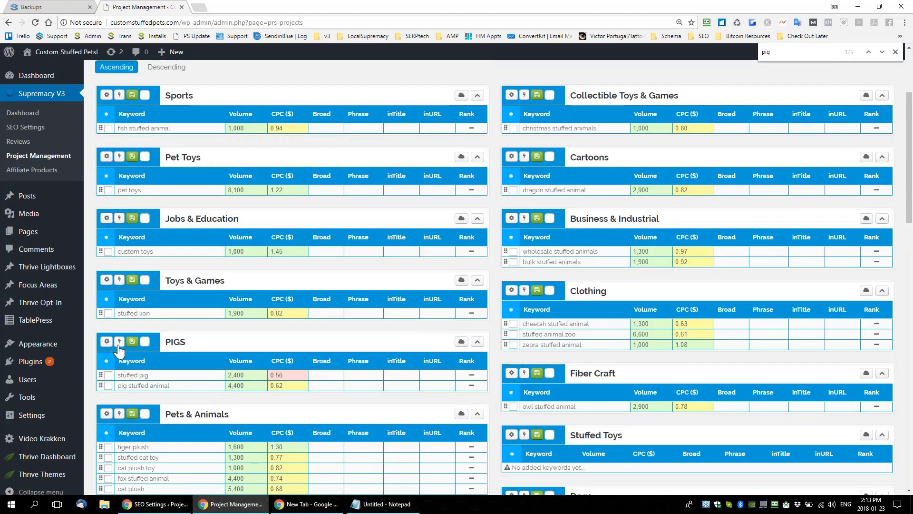
pyautogui.click(119, 341)
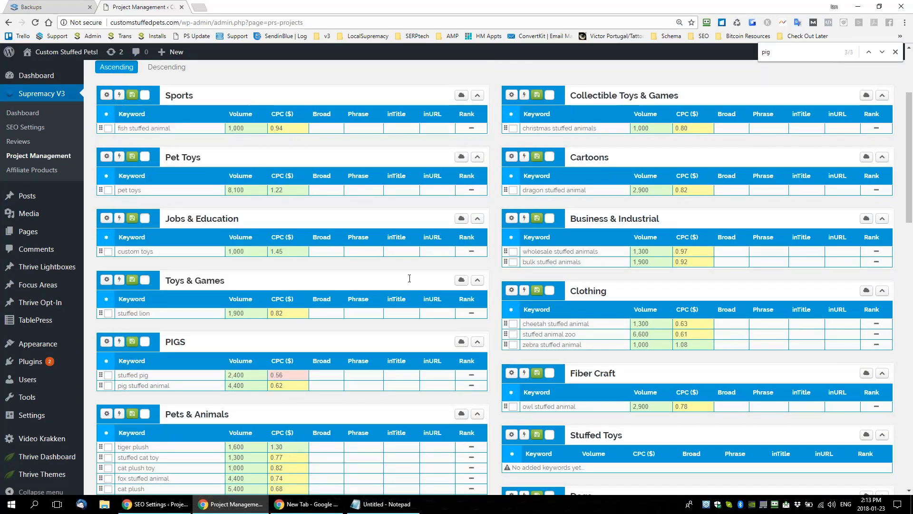
pyautogui.click(441, 134)
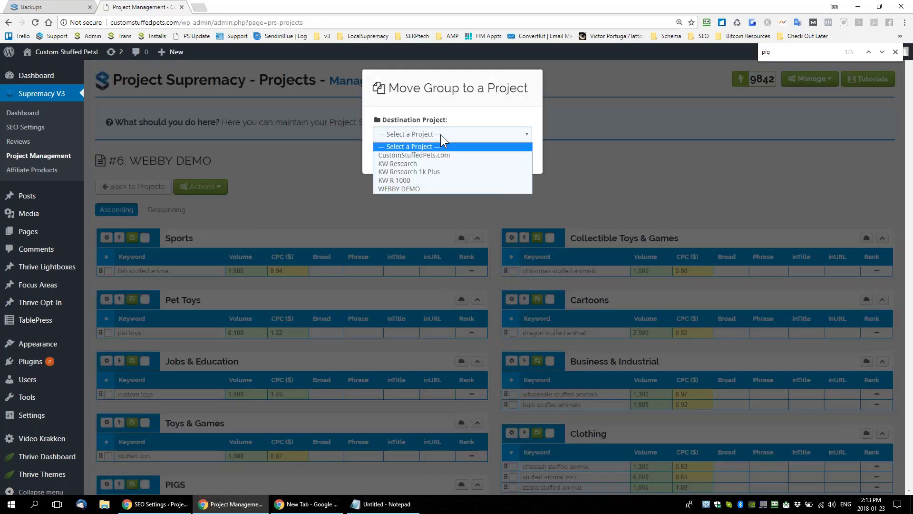
pyautogui.click(416, 158)
pyautogui.click(412, 157)
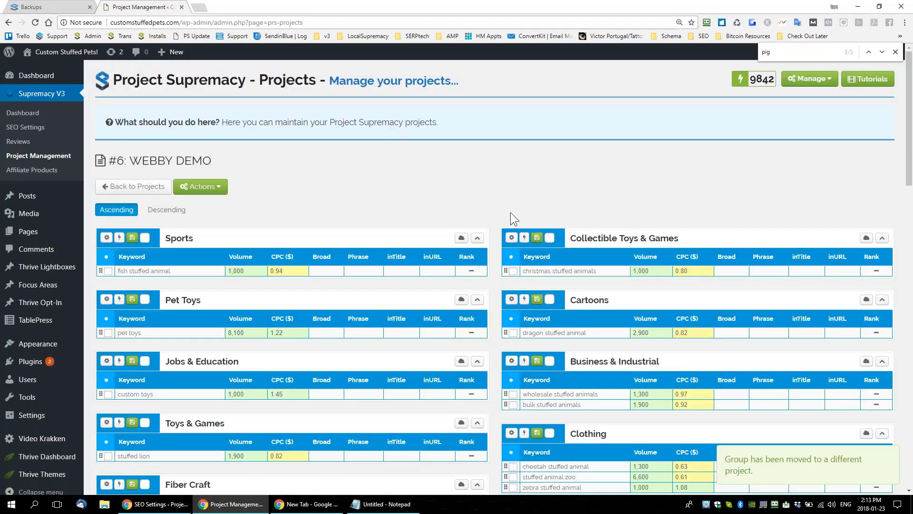
# Dismiss the backup notification and look through the keyword groups remaining in the WEBBY DEMO project
pyautogui.scroll(-2, 510, 212)
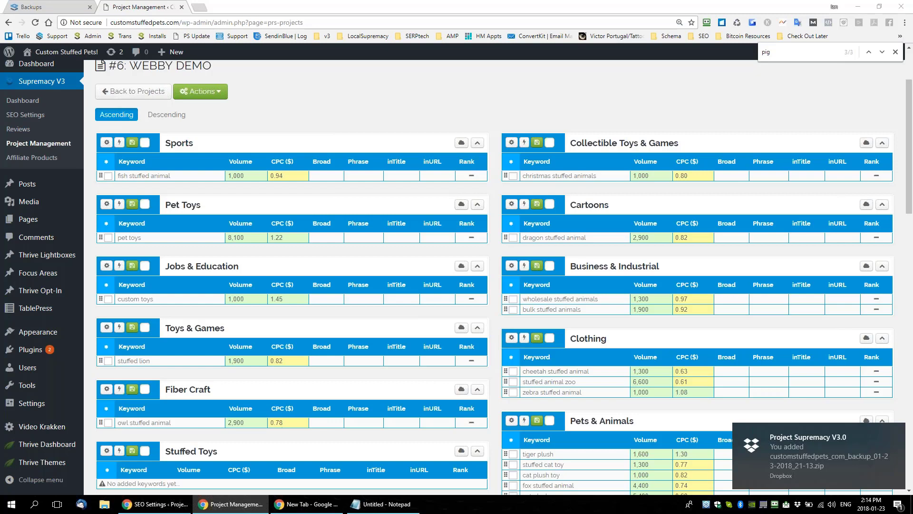
pyautogui.click(898, 433)
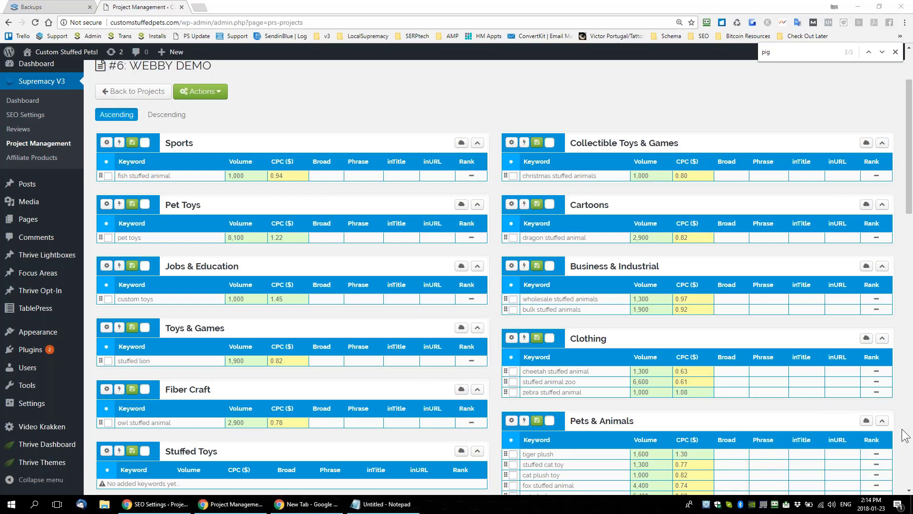
pyautogui.scroll(-2, 494, 277)
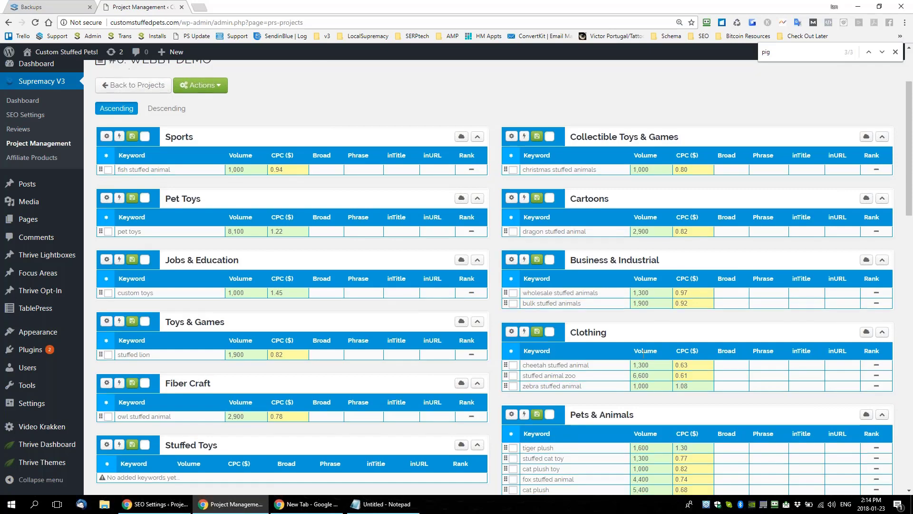
pyautogui.scroll(-7, 494, 277)
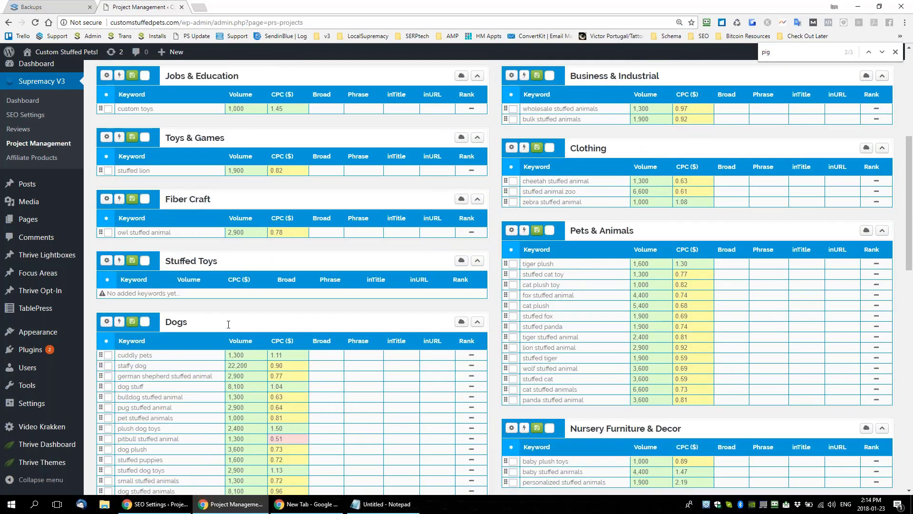
pyautogui.scroll(-3, 607, 306)
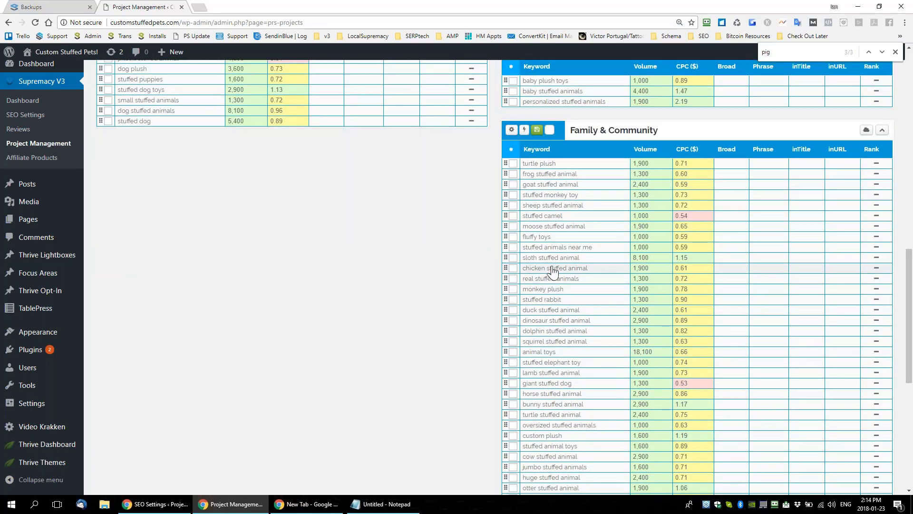
pyautogui.scroll(15, 300, 290)
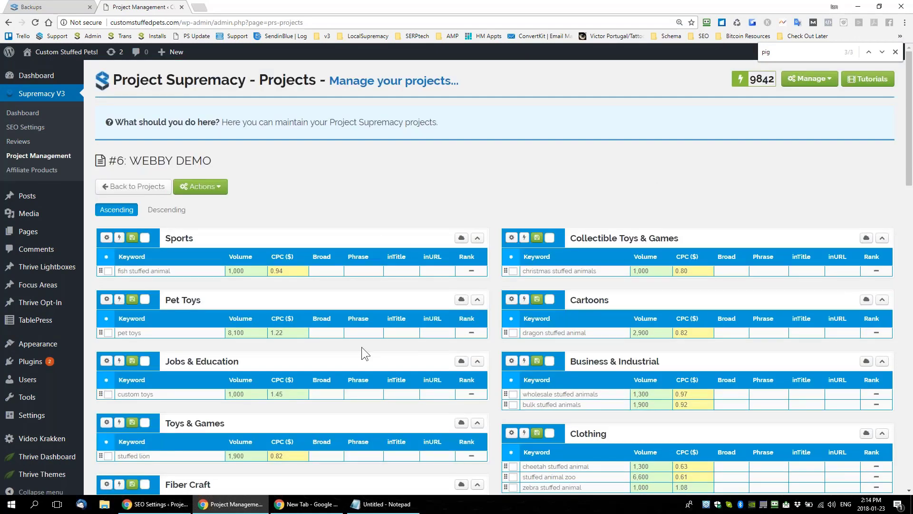
# Return to the project list, open the CustomStuffedPets.com project to check for the moved groups, and close the page search
pyautogui.click(112, 190)
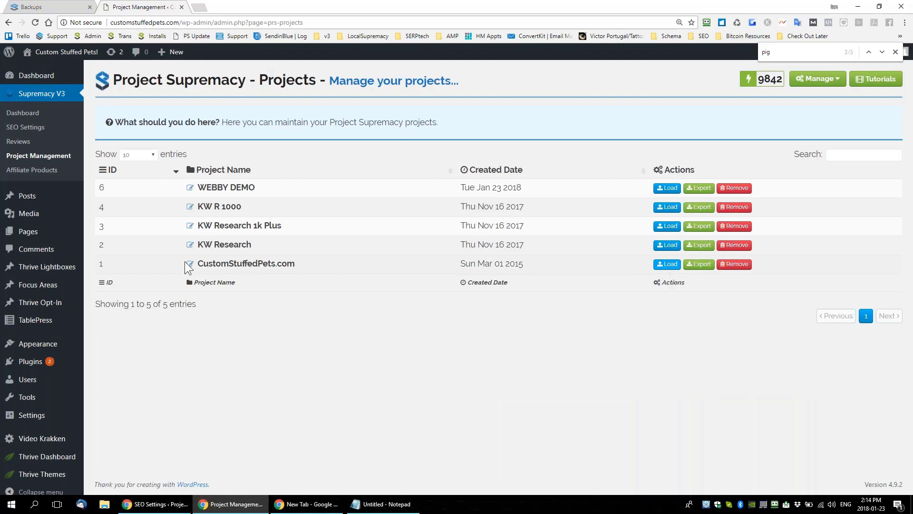
pyautogui.click(189, 265)
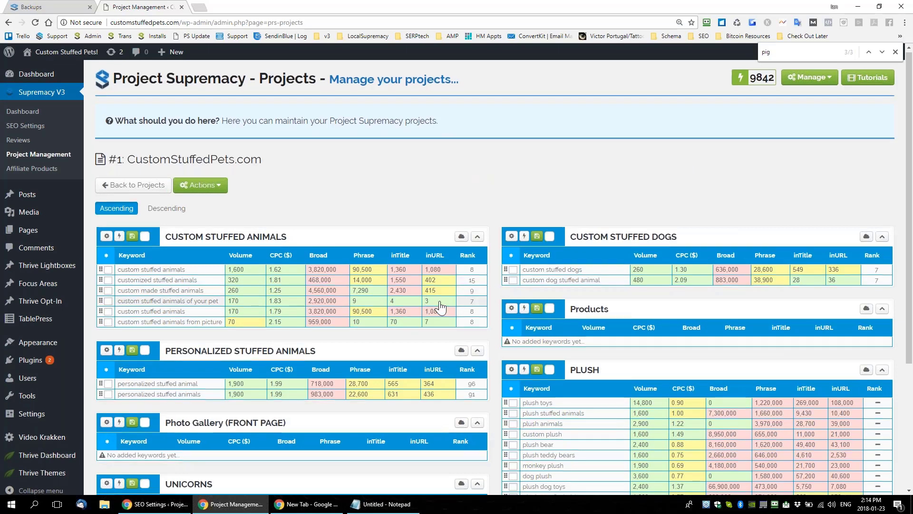
pyautogui.scroll(-4, 429, 301)
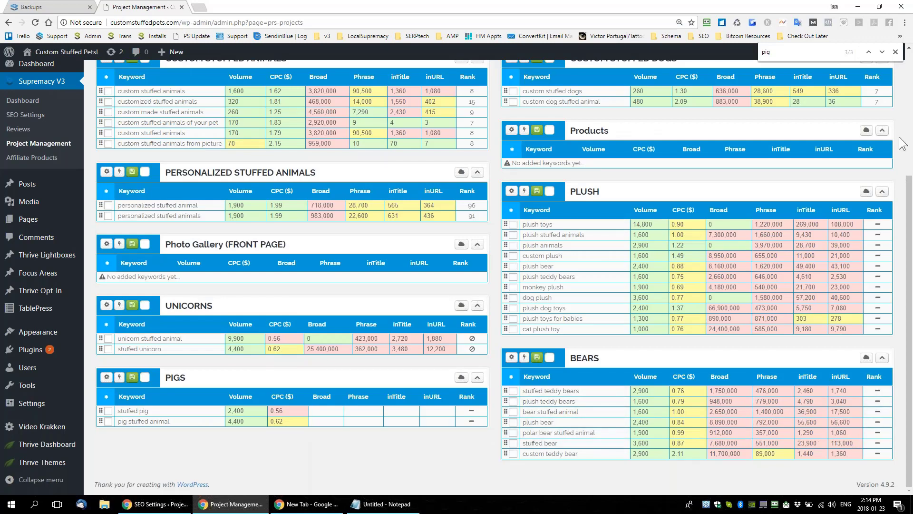
pyautogui.click(895, 52)
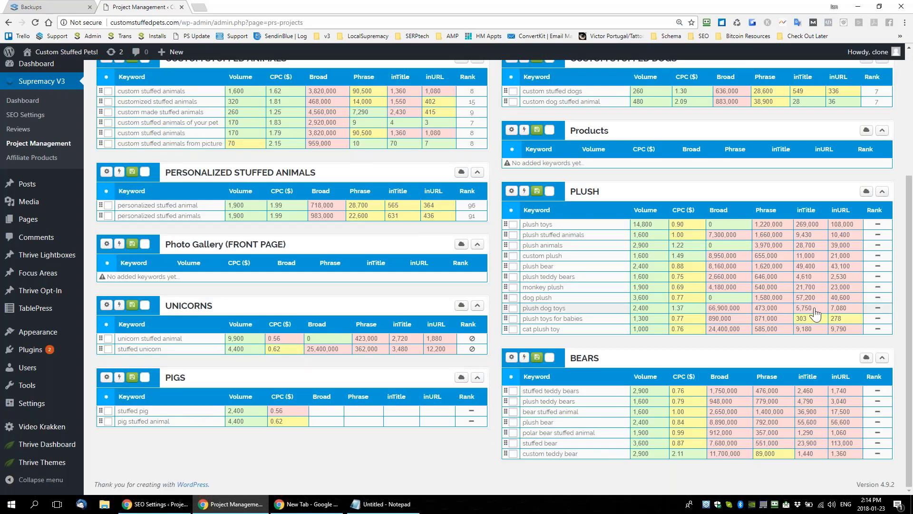
pyautogui.scroll(4, 781, 288)
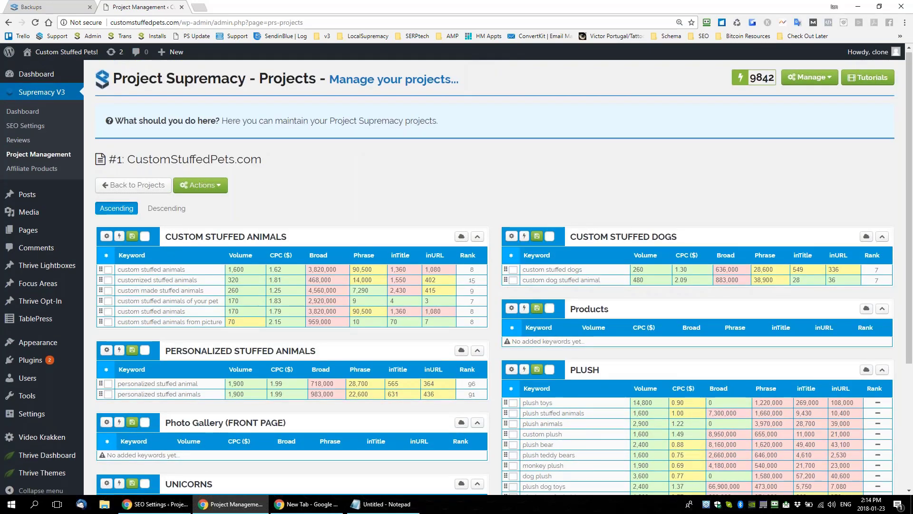
# Apply the Affiliate conditional formatting template to the keyword data, close the setup dialog, and dismiss the notification
pyautogui.scroll(-4, 633, 426)
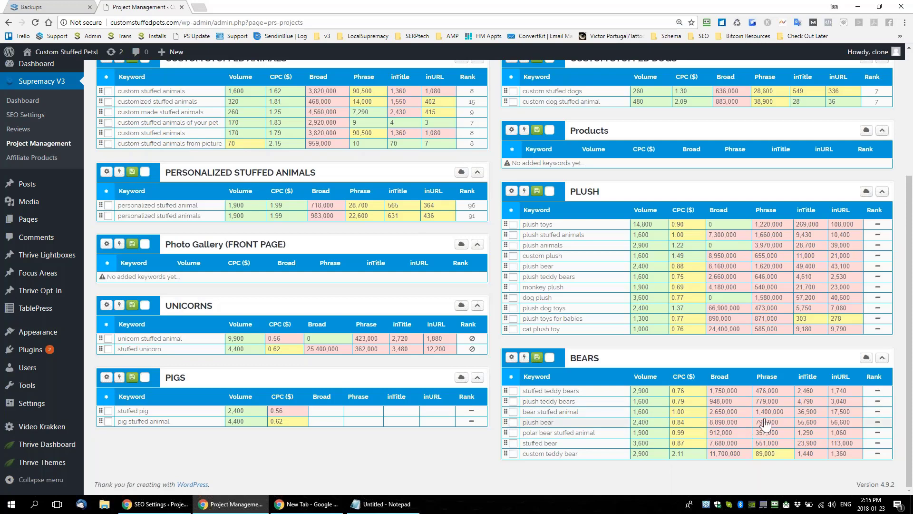
pyautogui.scroll(4, 765, 424)
pyautogui.click(808, 78)
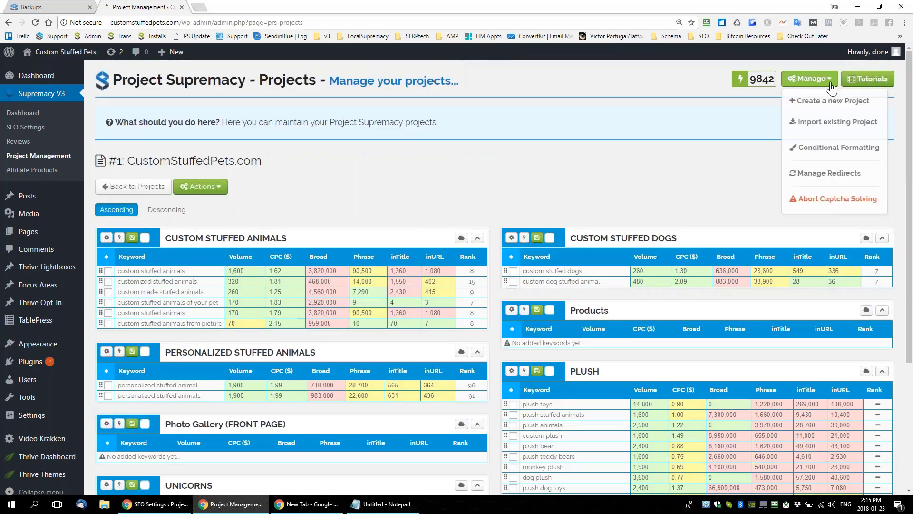
pyautogui.click(821, 151)
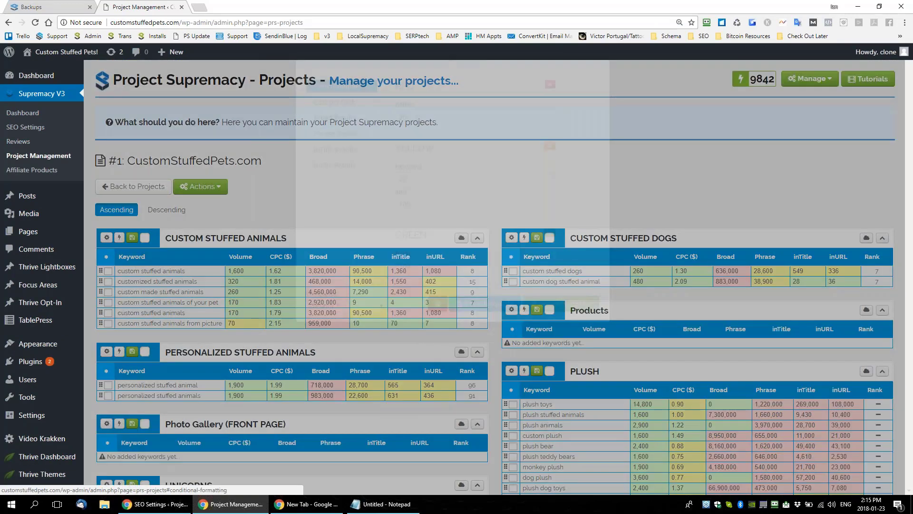
pyautogui.click(346, 340)
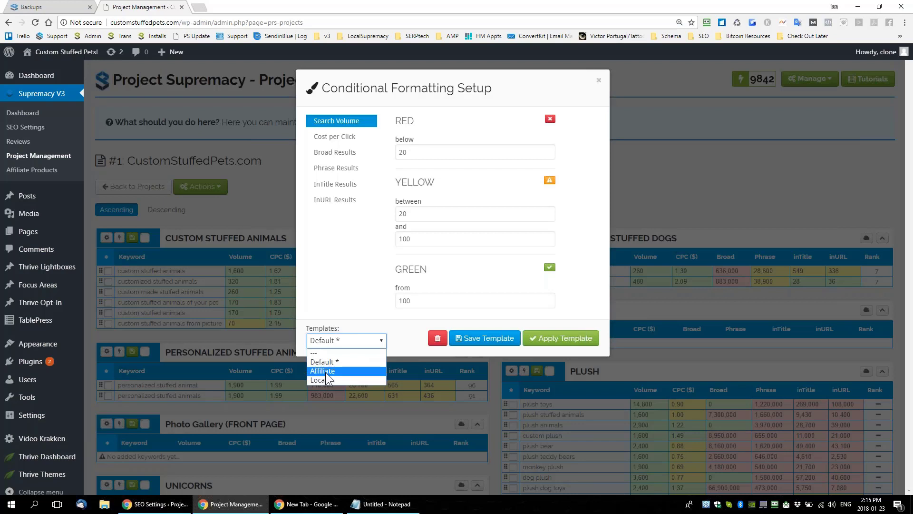
pyautogui.click(328, 372)
pyautogui.click(580, 344)
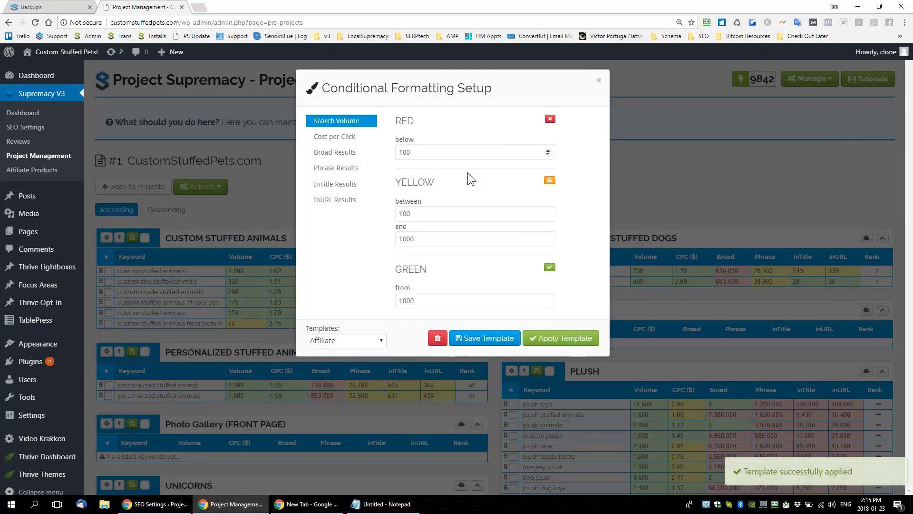
pyautogui.click(599, 81)
pyautogui.scroll(-5, 849, 482)
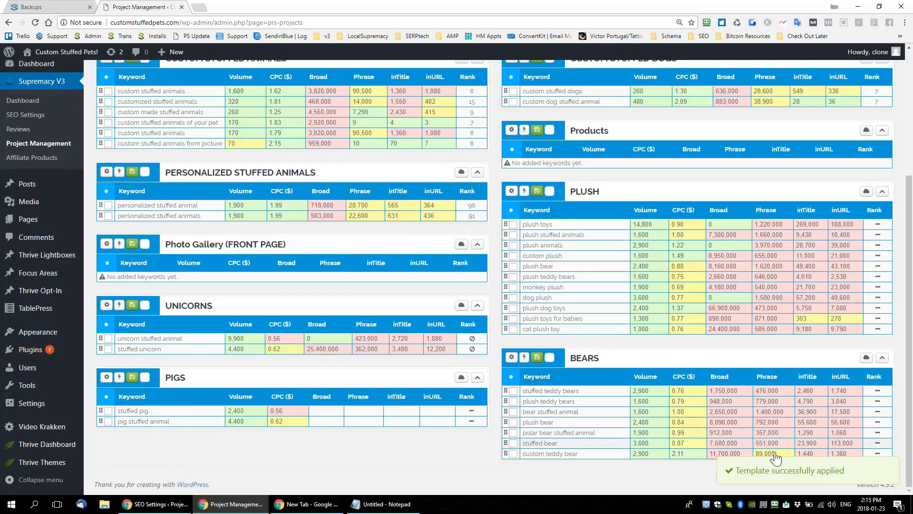
pyautogui.click(886, 471)
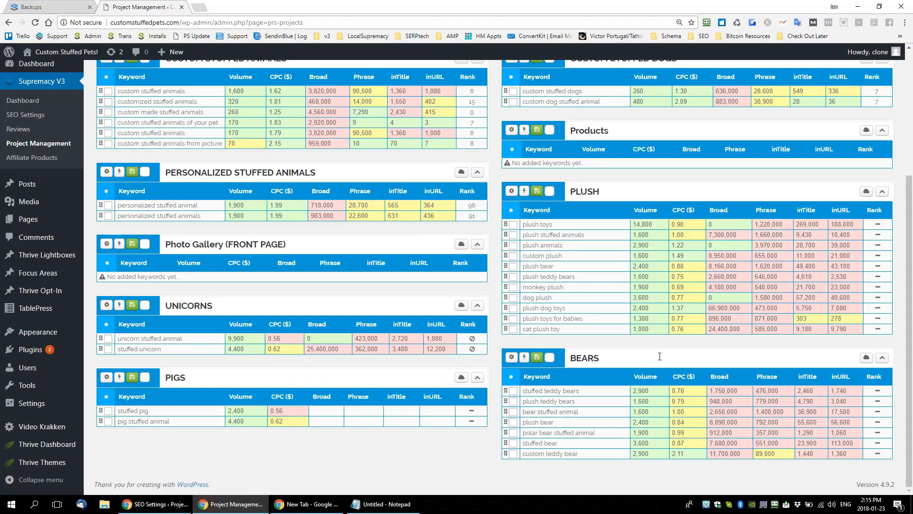
# Collapse all keyword groups in the CustomStuffedPets.com project, and expand only the BEARS group with its SEO settings fields
pyautogui.scroll(4, 660, 356)
pyautogui.click(213, 191)
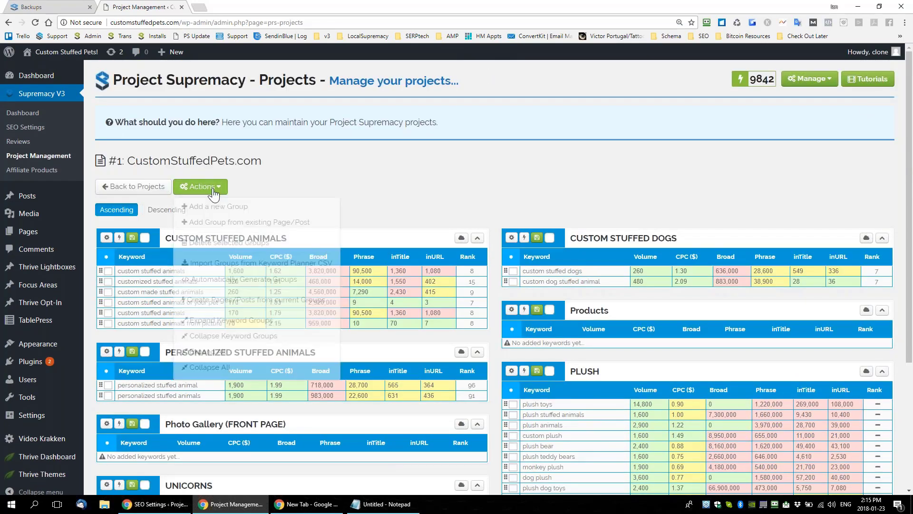
pyautogui.click(206, 367)
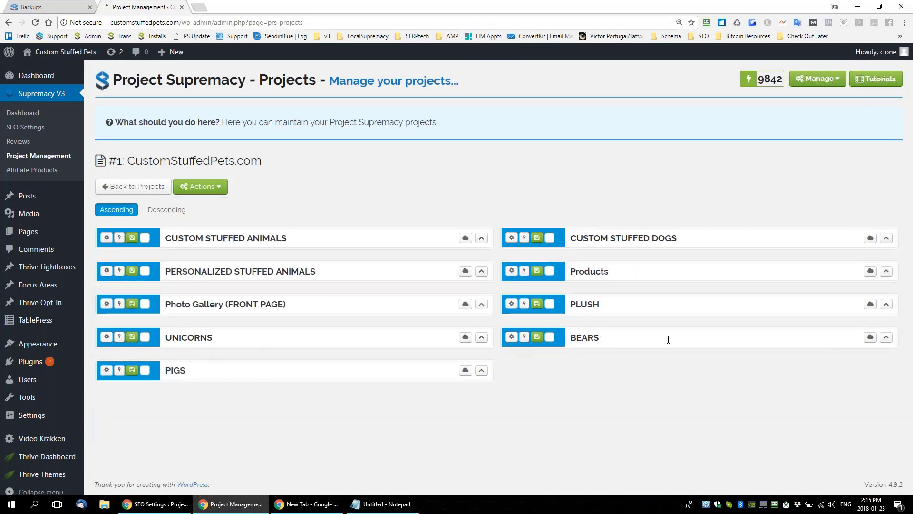
pyautogui.click(887, 338)
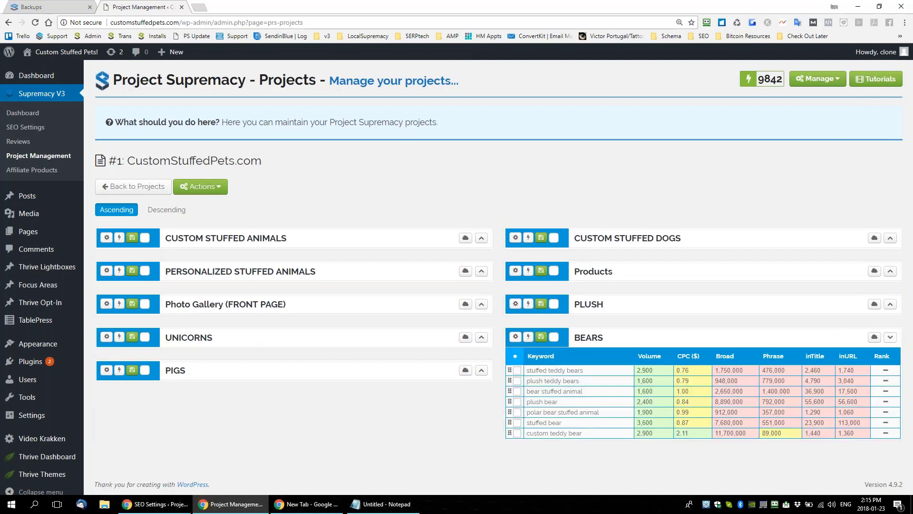
pyautogui.click(516, 338)
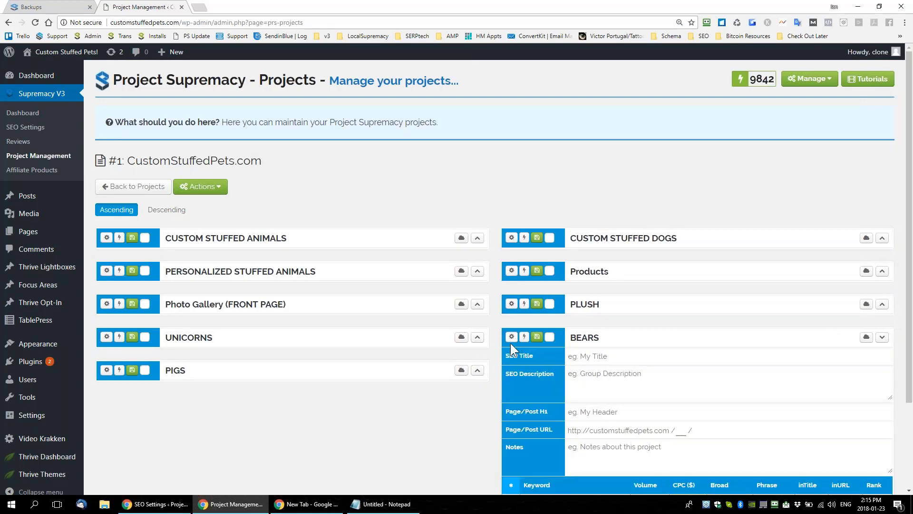
pyautogui.scroll(-3, 569, 375)
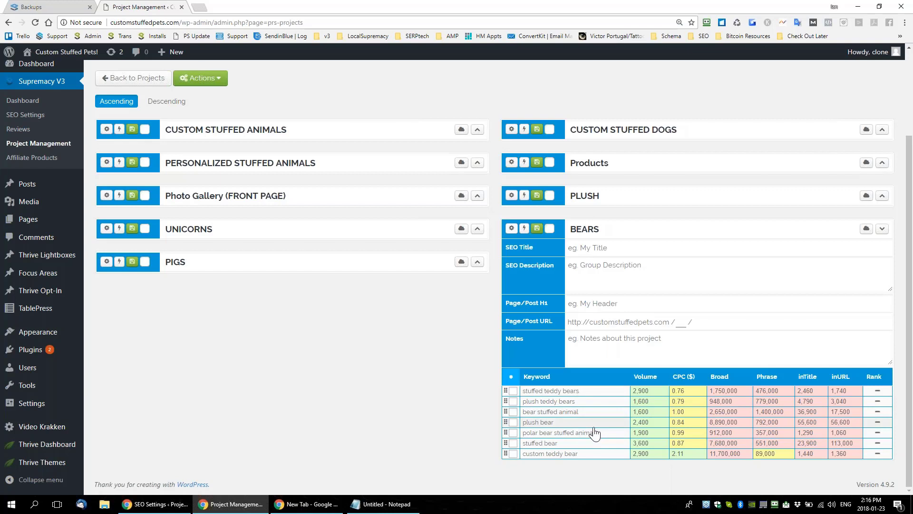
# Open a blank OpenOffice Writer document for notes and bring it to the front
pyautogui.click(11, 509)
pyautogui.click(221, 305)
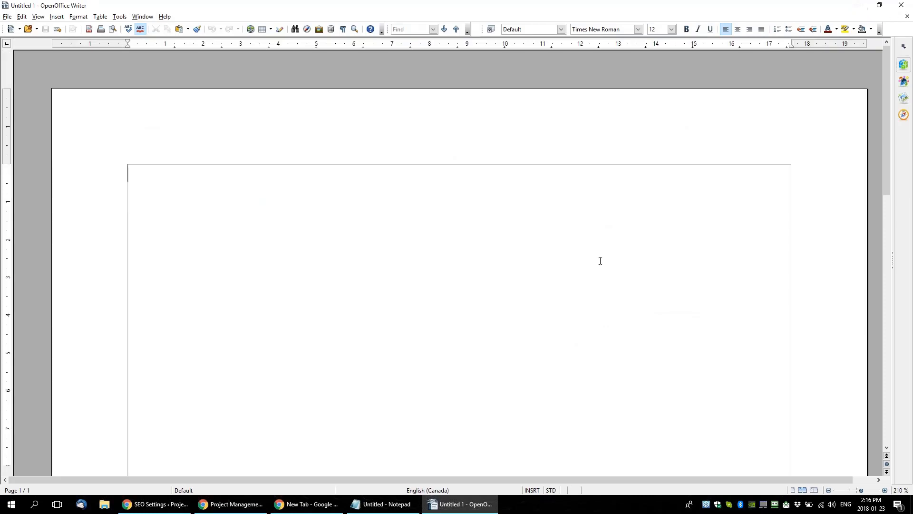
pyautogui.click(857, 5)
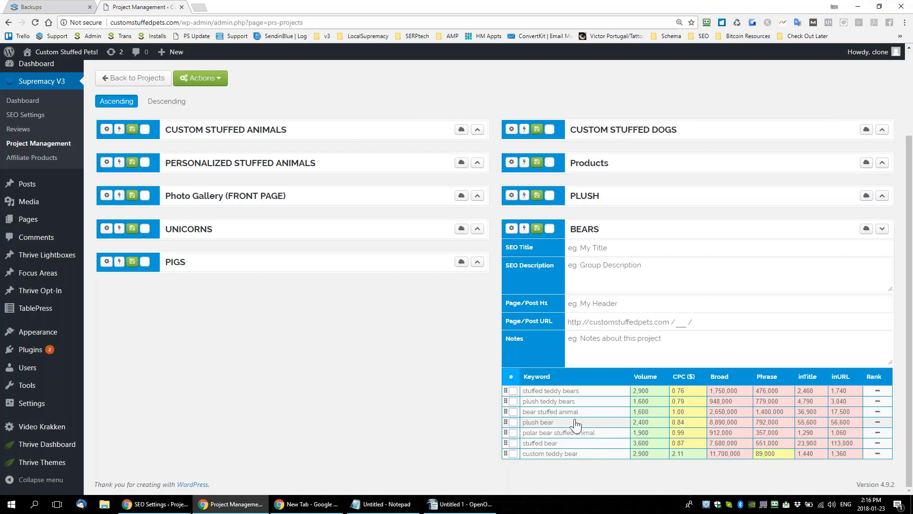
pyautogui.click(449, 504)
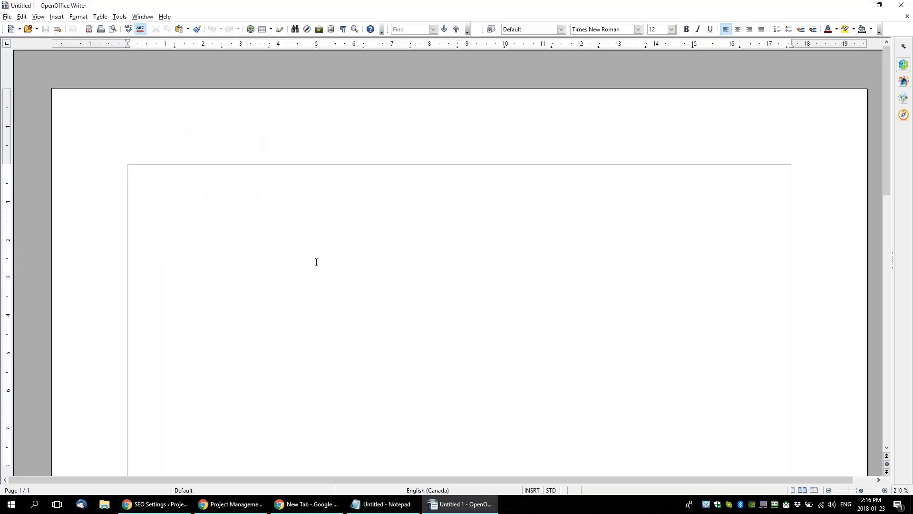
# Write the heading "Keep These Things In Mind When Doing Page Or Post SEO Optimization" and start a new paragraph below it
pyautogui.write('Keep ')
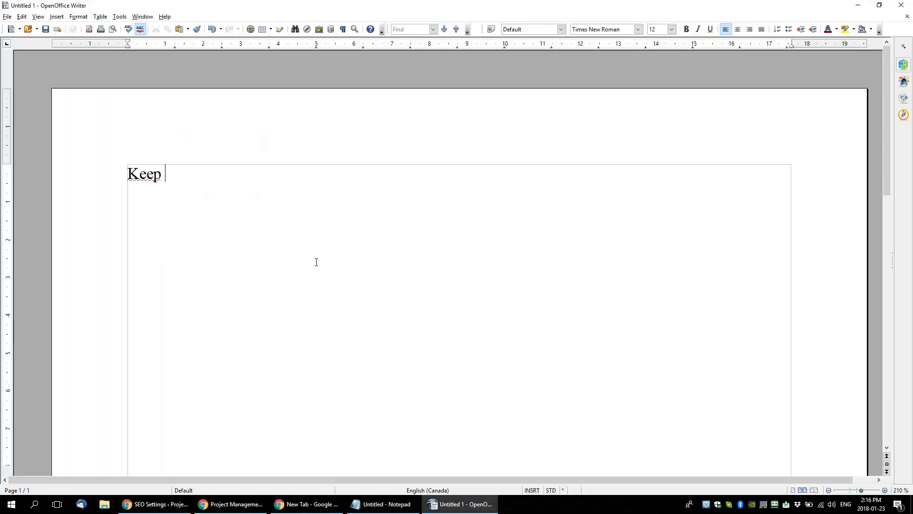
pyautogui.write('These THing')
pyautogui.press('BackSpace')
pyautogui.press('BackSpace')
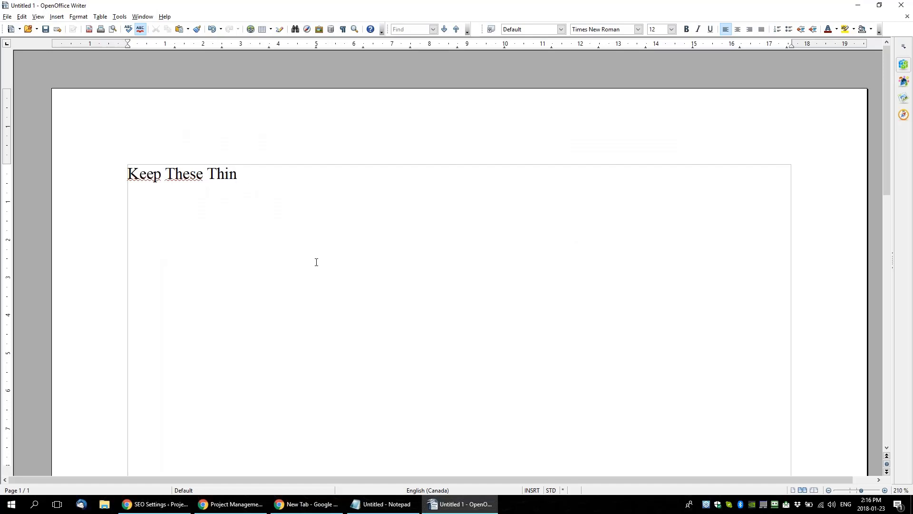
pyautogui.write('gs In Mind')
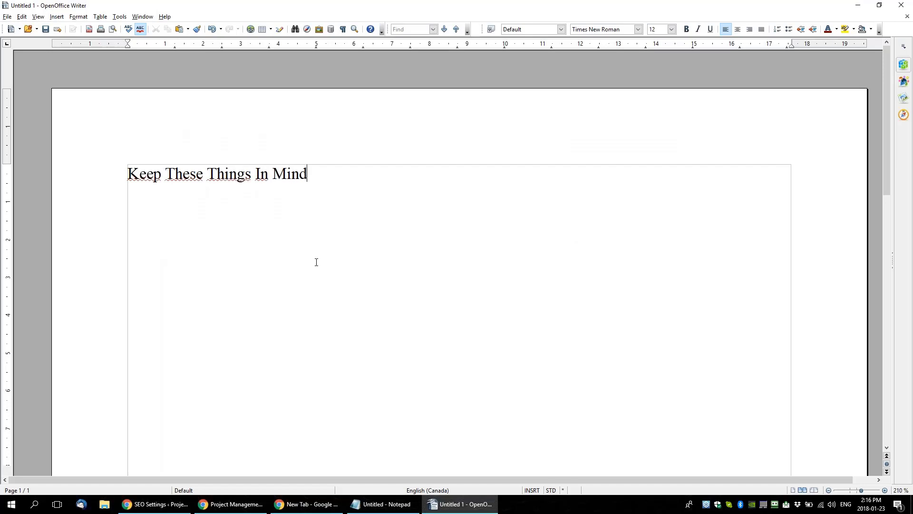
pyautogui.write(' When Doing Page')
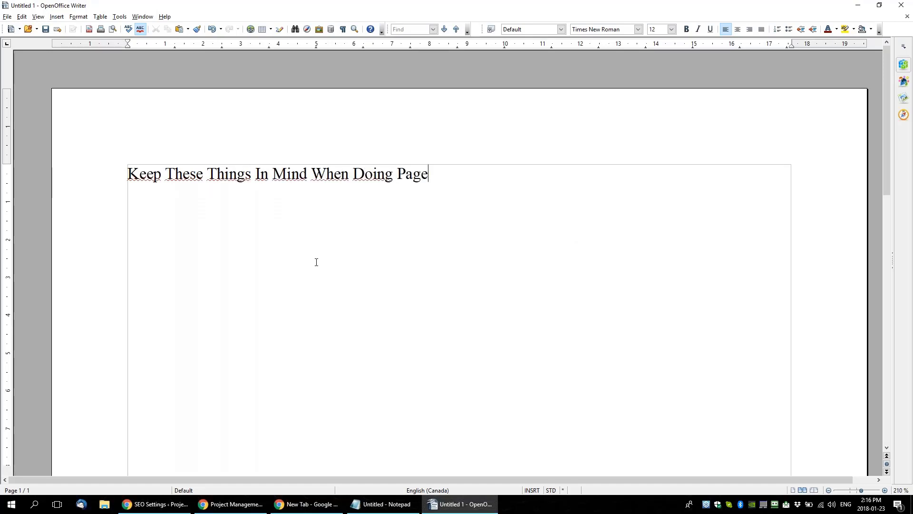
pyautogui.write(' Or Post SE')
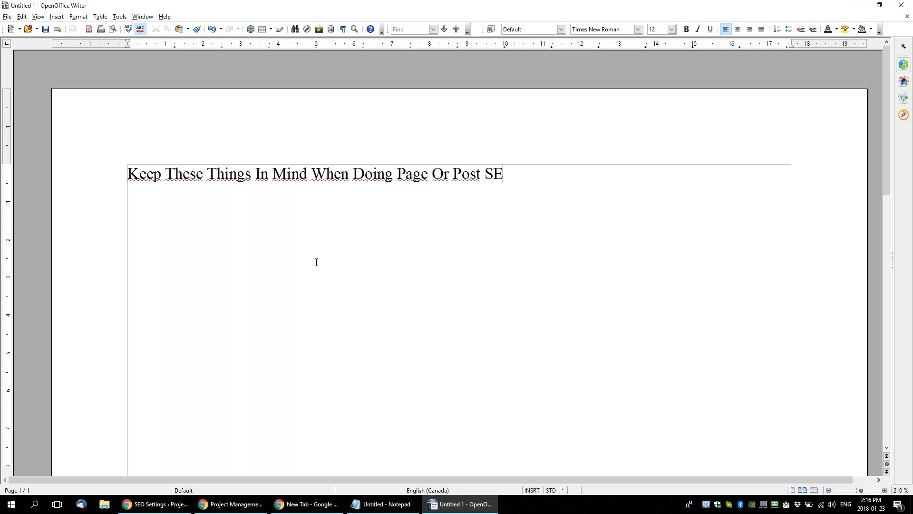
pyautogui.write('O Optimization')
pyautogui.press('Return')
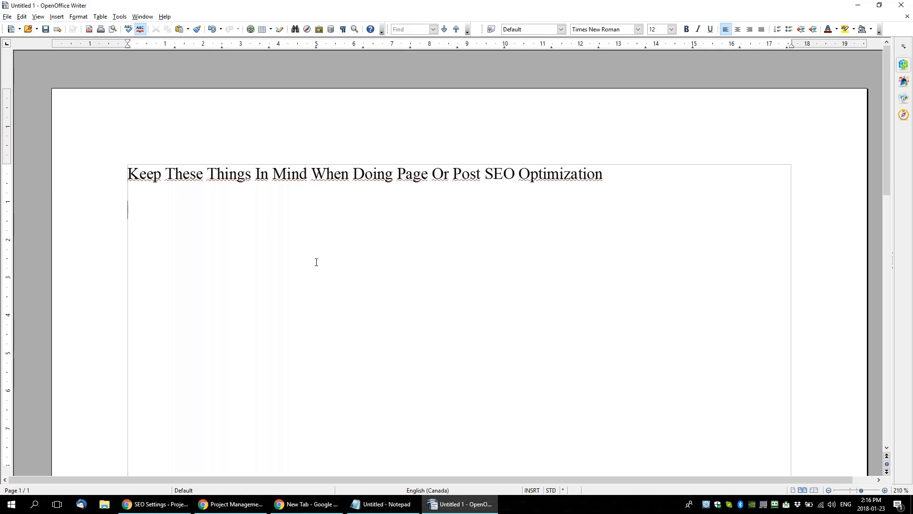
# Add the rule "#1. Never repeat a keyword that's in your domain in the URL or TITLE." with "in your domain" in bold
pyautogui.write('#1.  Never repeat a kewyo')
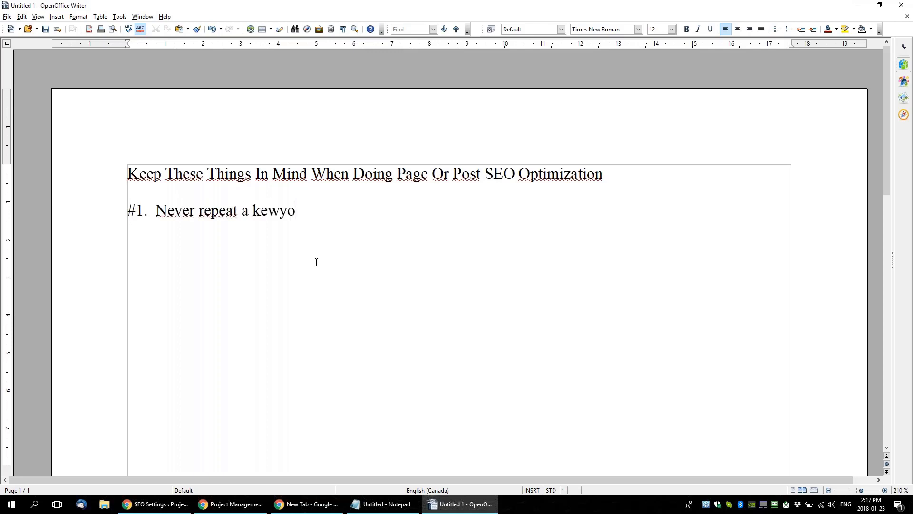
pyautogui.write('rds')
pyautogui.press('BackSpace')
pyautogui.press('BackSpace')
pyautogui.press('BackSpace')
pyautogui.press('BackSpace')
pyautogui.press('BackSpace')
pyautogui.press('BackSpace')
pyautogui.write('ywor')
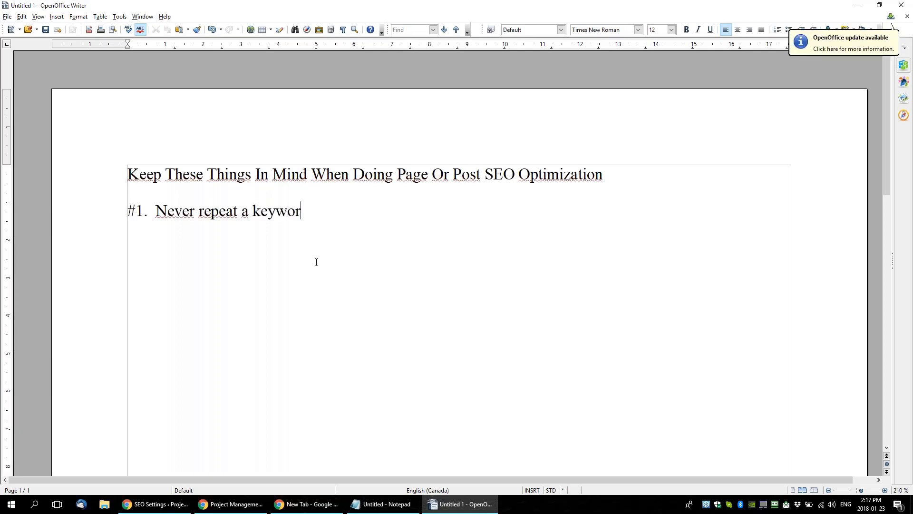
pyautogui.write('d that ins your')
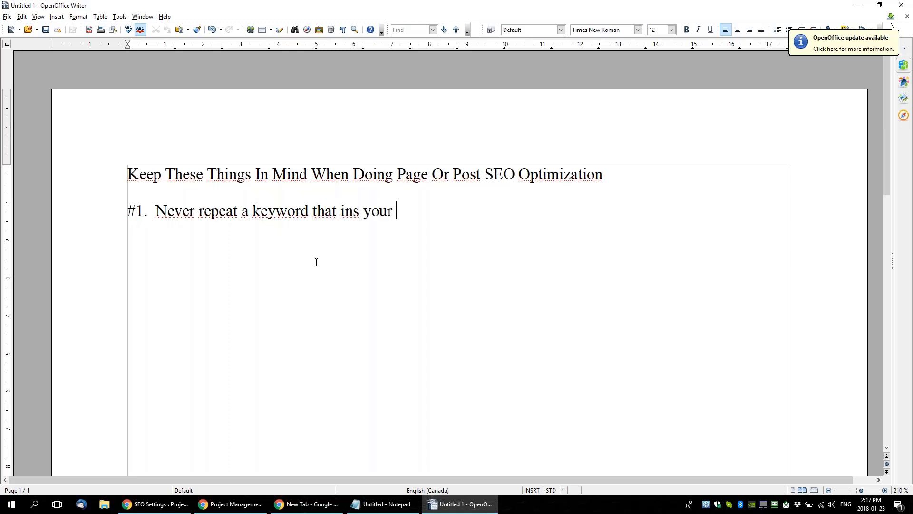
pyautogui.press('BackSpace')
pyautogui.press('BackSpace')
pyautogui.press('BackSpace')
pyautogui.press('BackSpace')
pyautogui.press('BackSpace')
pyautogui.press('BackSpace')
pyautogui.press('BackSpace')
pyautogui.press('BackSpace')
pyautogui.press('BackSpace')
pyautogui.press('BackSpace')
pyautogui.write("'s in your domain in t")
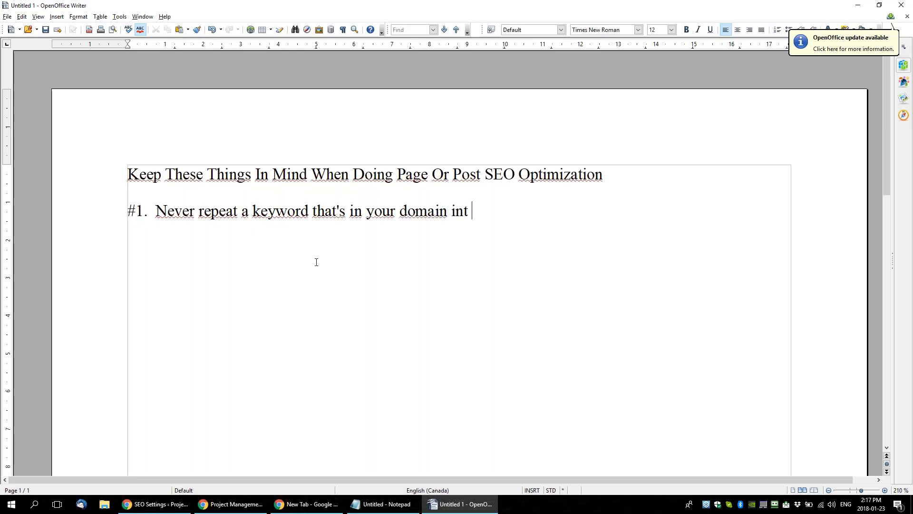
pyautogui.press('BackSpace')
pyautogui.write('the URL')
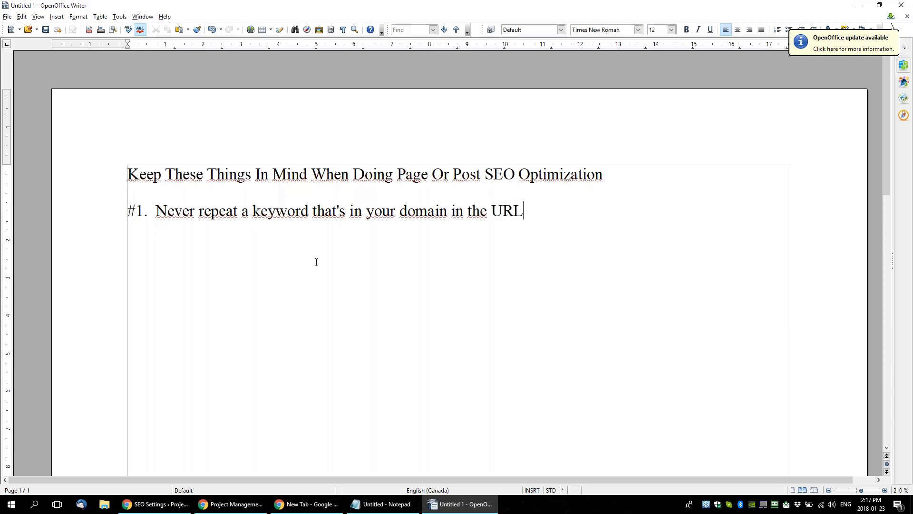
pyautogui.write(' or TITLE.')
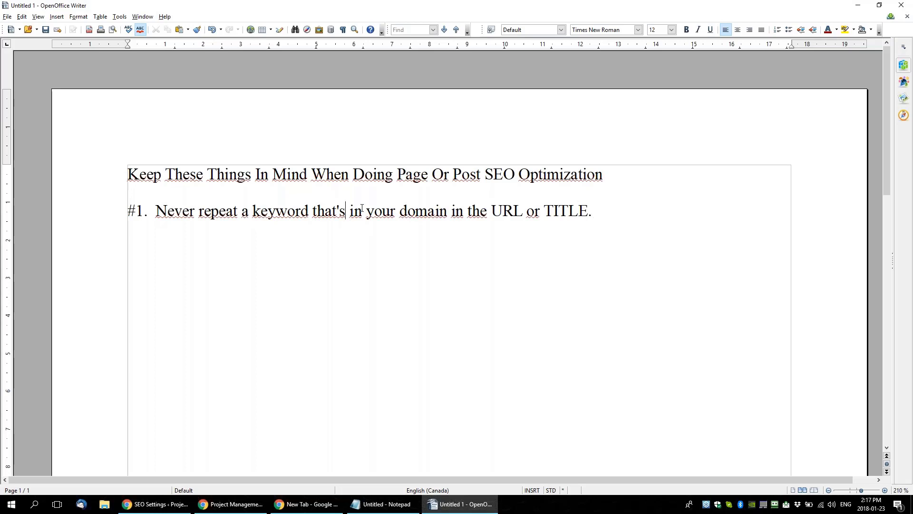
pyautogui.moveTo(345, 211); pyautogui.dragTo(445, 210)
pyautogui.hotkey('ctrl', 'b')
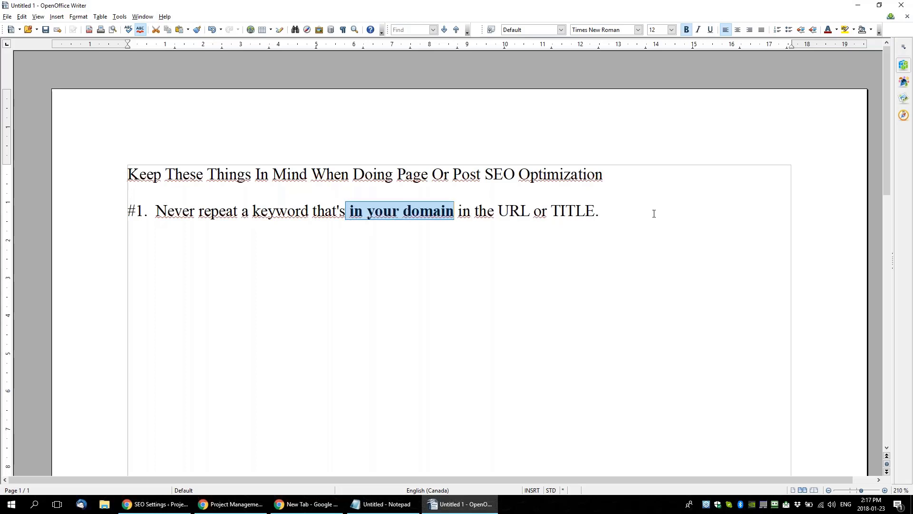
pyautogui.click(639, 213)
pyautogui.press('Return')
pyautogui.write('BAD ')
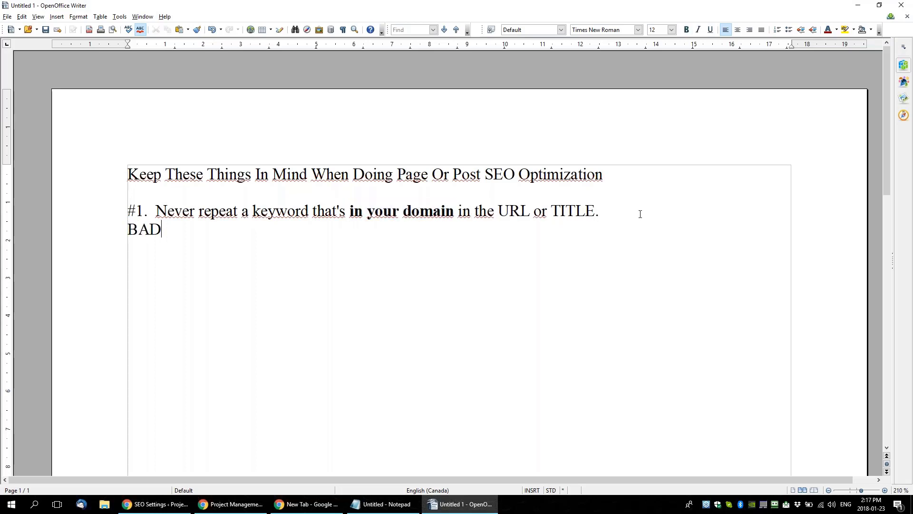
pyautogui.write('www.customs')
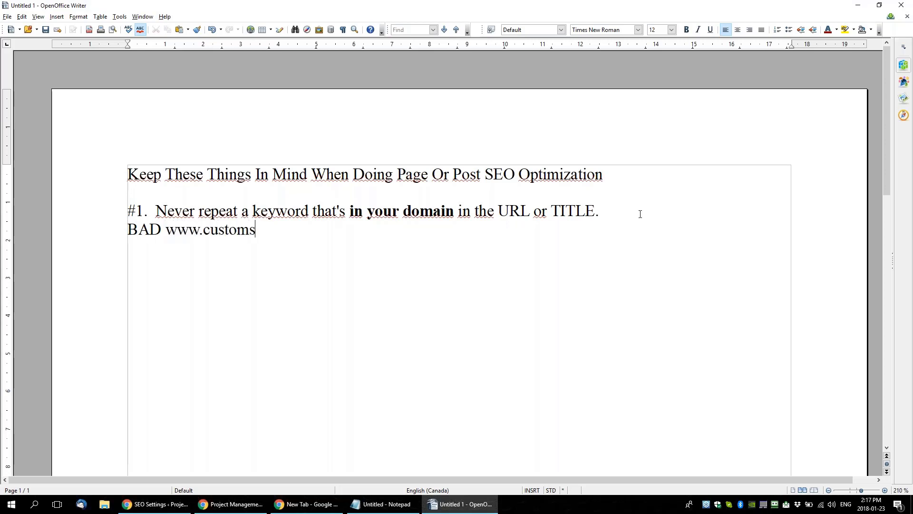
pyautogui.write('tuffedpets.com/')
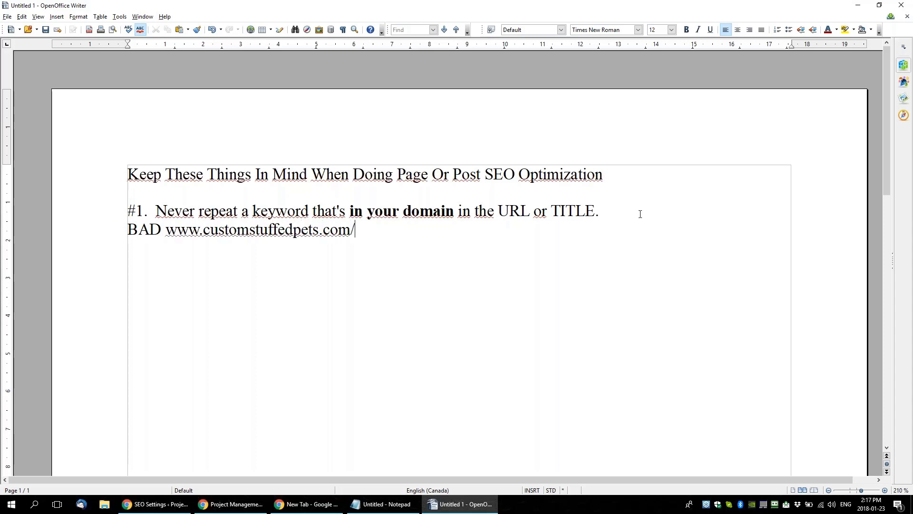
pyautogui.click(160, 233)
pyautogui.write('URL')
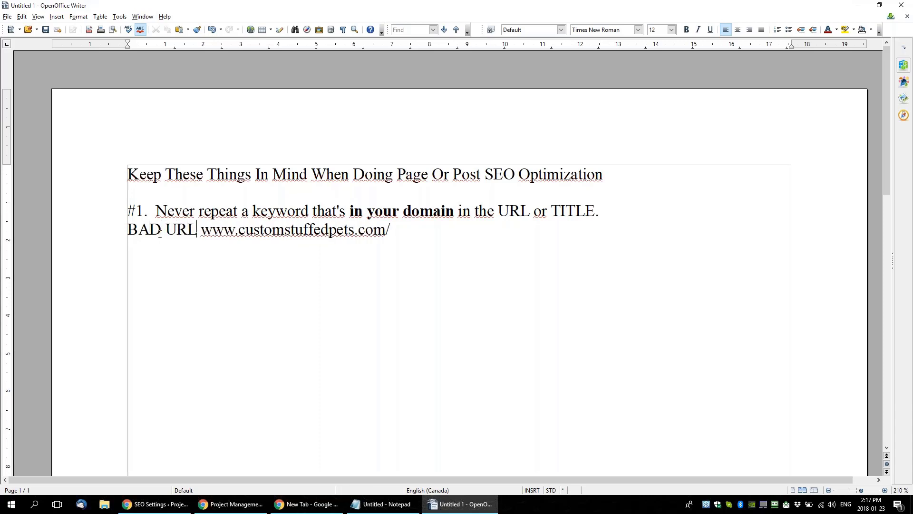
pyautogui.write(':')
# Switch to the project page in the browser to check the BEARS keywords, and return to the Writer document
pyautogui.click(234, 506)
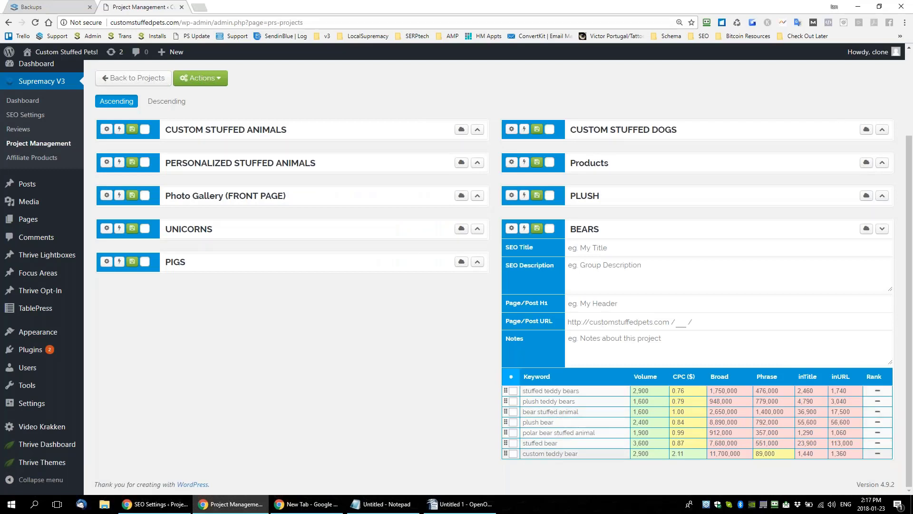
pyautogui.click(312, 510)
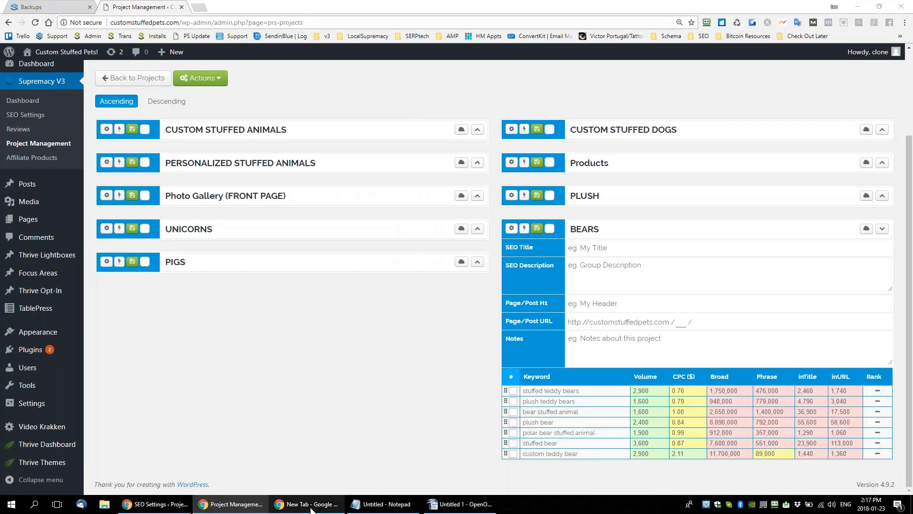
pyautogui.click(459, 504)
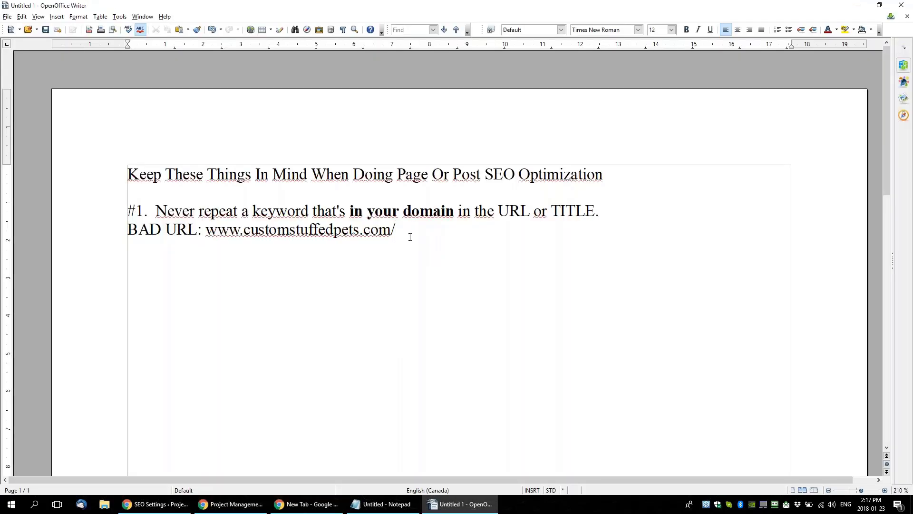
pyautogui.write('customer')
pyautogui.press('BackSpace')
pyautogui.write('-teddy-bar')
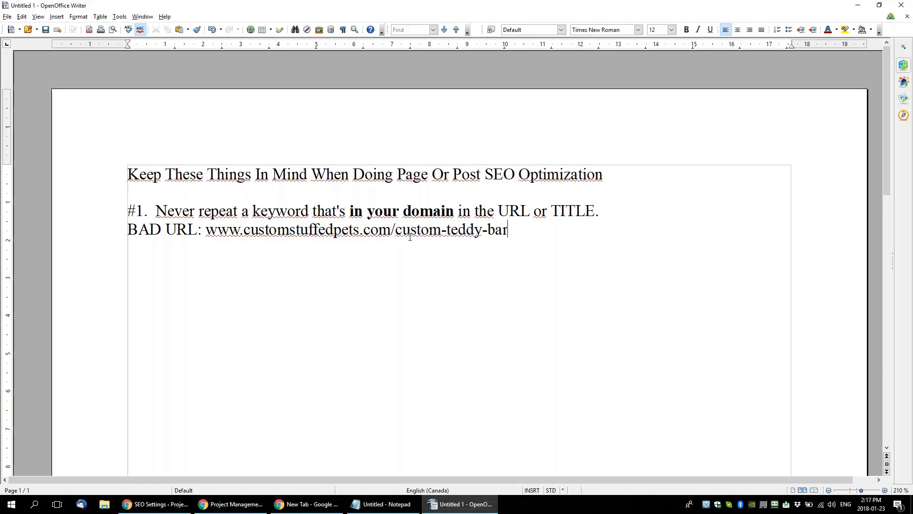
pyautogui.write('e')
# Close the spare New Tab browser window, check the BEARS keywords on the project page, and return to the Writer document
pyautogui.click(300, 505)
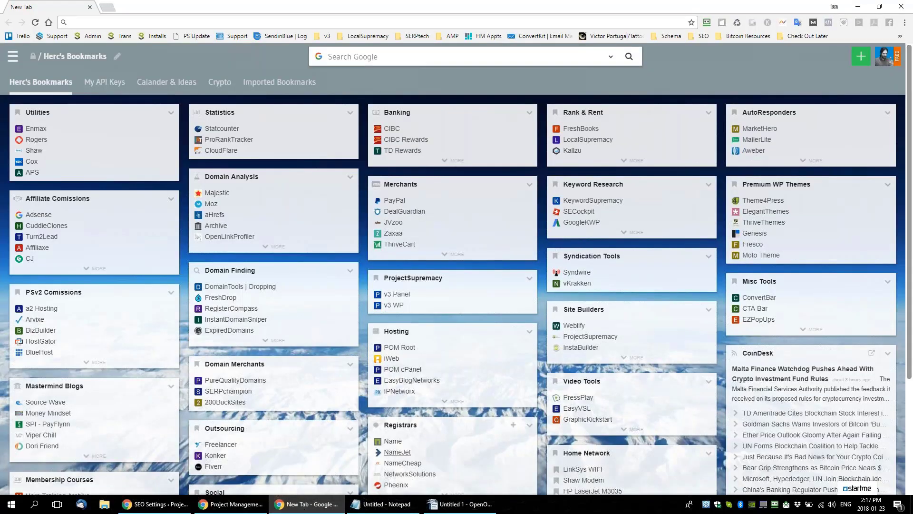
pyautogui.click(901, 7)
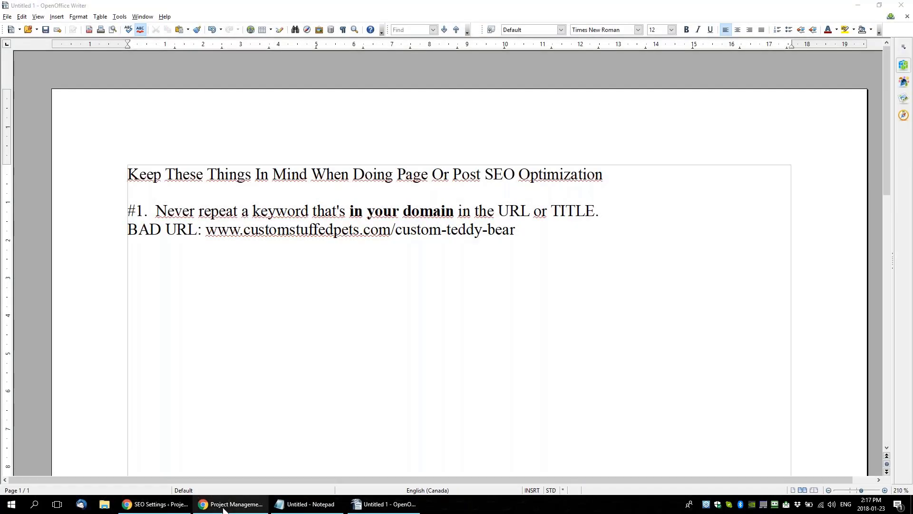
pyautogui.click(231, 504)
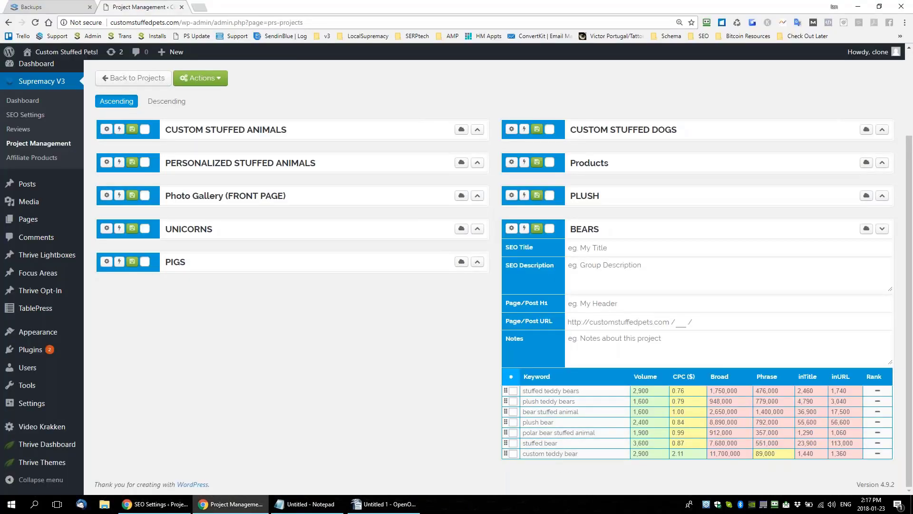
pyautogui.click(413, 505)
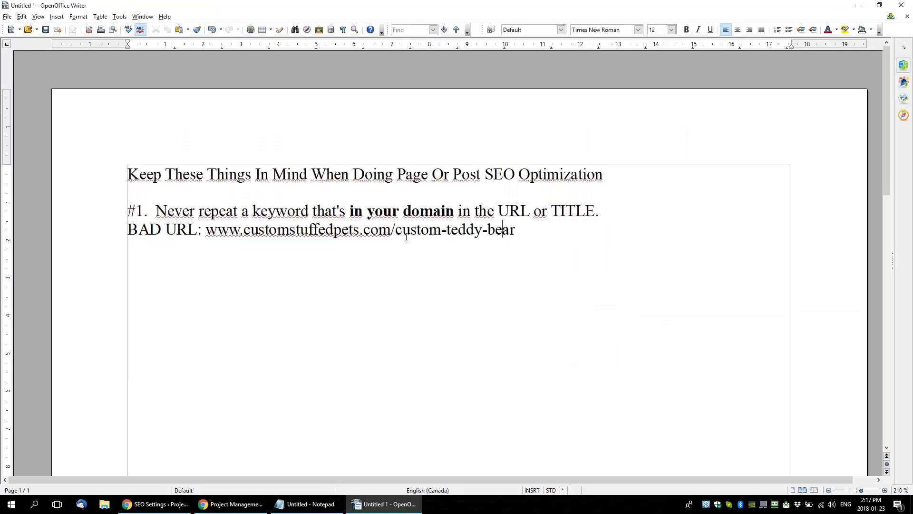
# Make the "BAD URL" label bold and insert a blank line between rule #1 and the bad URL example
pyautogui.moveTo(399, 231); pyautogui.dragTo(536, 231)
pyautogui.click(536, 230)
pyautogui.moveTo(128, 231); pyautogui.dragTo(199, 232)
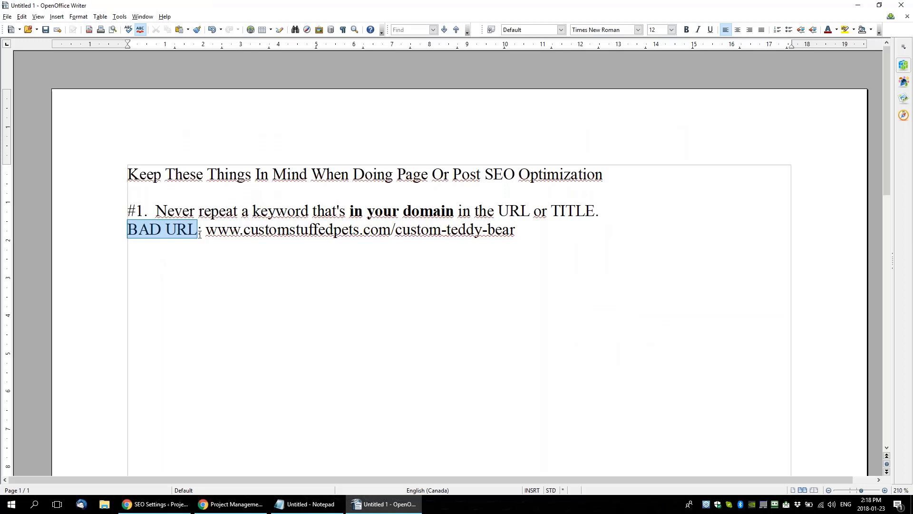
pyautogui.hotkey('ctrl', 'b')
pyautogui.press('End')
pyautogui.press('Return')
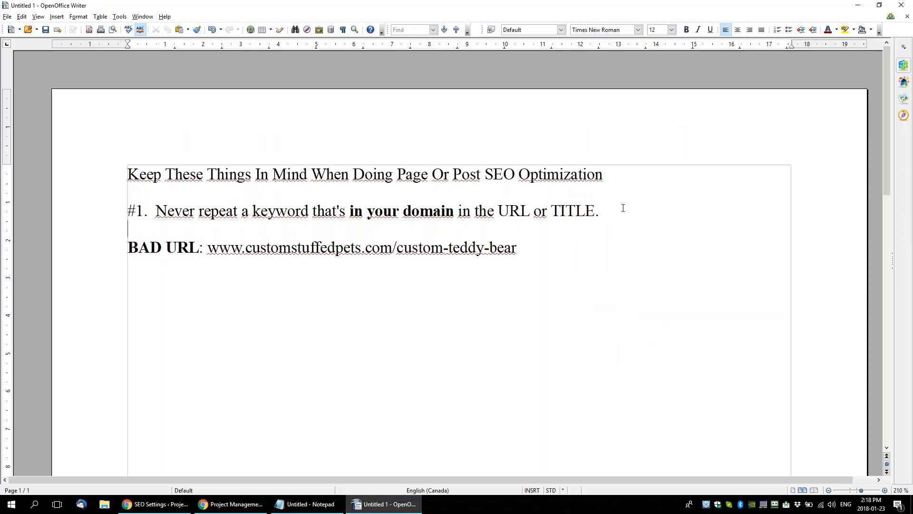
pyautogui.moveTo(252, 214); pyautogui.dragTo(455, 215)
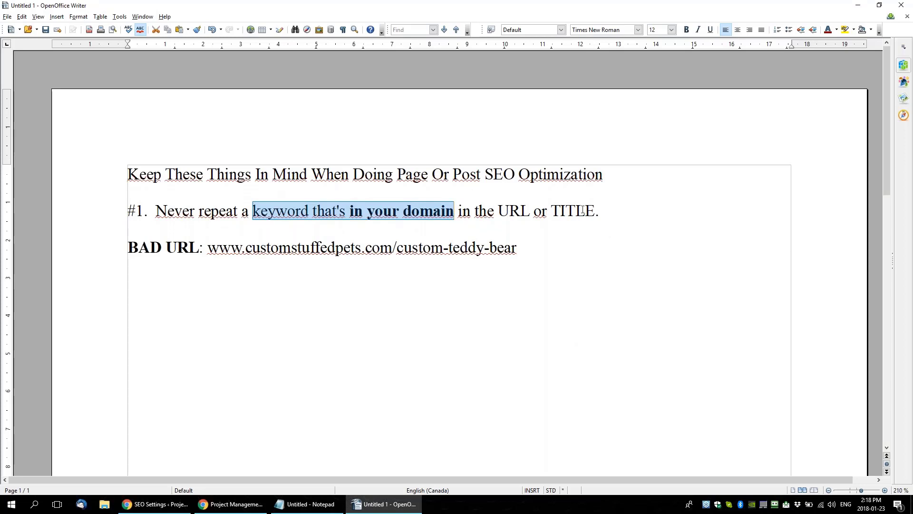
pyautogui.moveTo(246, 247); pyautogui.dragTo(292, 247)
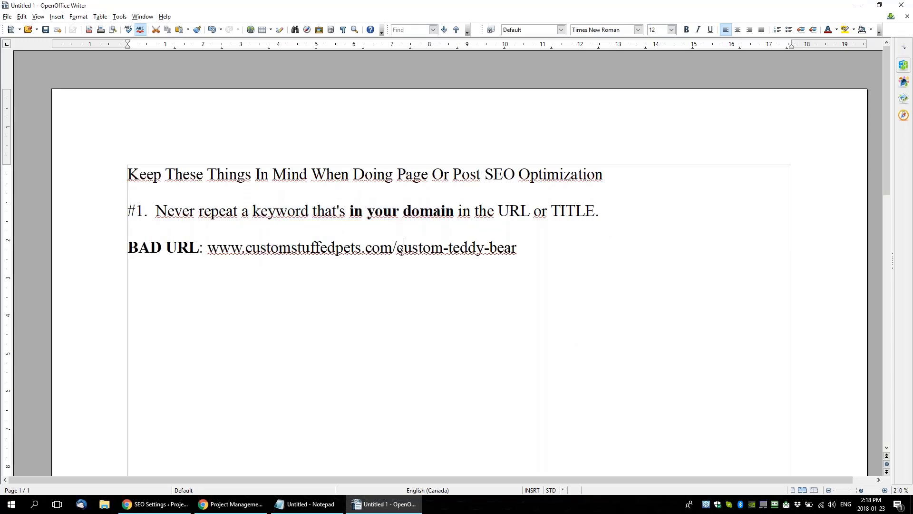
pyautogui.moveTo(403, 247); pyautogui.dragTo(444, 247)
# Add a "GOOD URL:" line beneath the bad URL example and copy the bad URL into it
pyautogui.click(542, 254)
pyautogui.press('Return')
pyautogui.write('GOOD URL:')
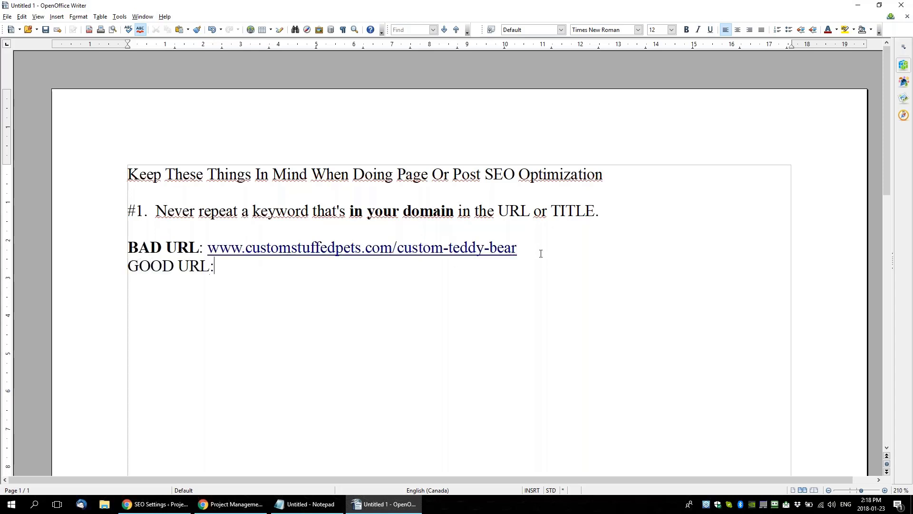
pyautogui.moveTo(541, 248); pyautogui.dragTo(208, 248)
pyautogui.hotkey('ctrl', 'c')
pyautogui.click(271, 279)
pyautogui.hotkey('ctrl', 'v')
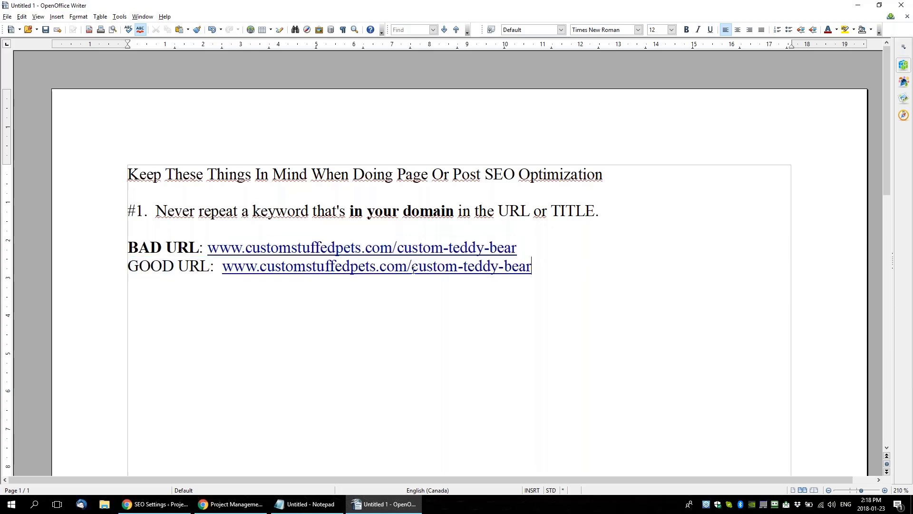
pyautogui.click(462, 268)
pyautogui.press('BackSpace')
pyautogui.press('BackSpace')
pyautogui.press('BackSpace')
pyautogui.press('BackSpace')
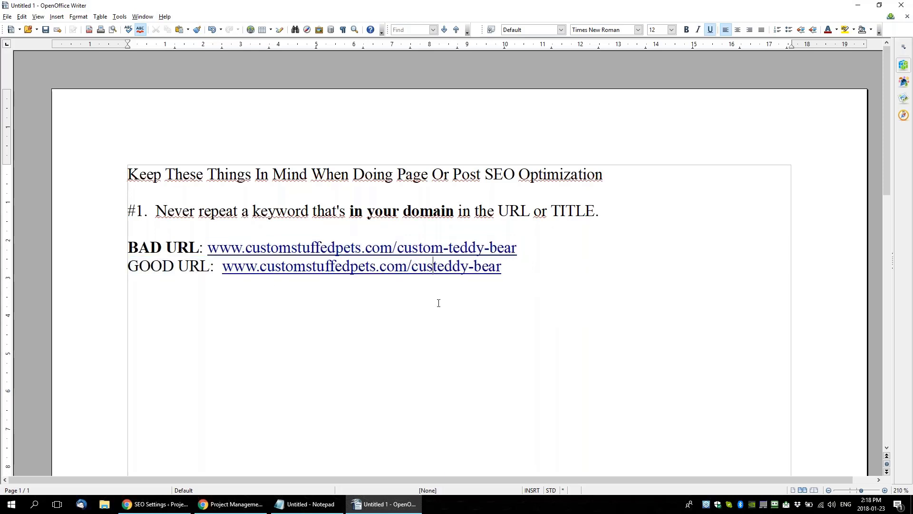
pyautogui.press('BackSpace')
pyautogui.press('BackSpace')
pyautogui.press('BackSpace')
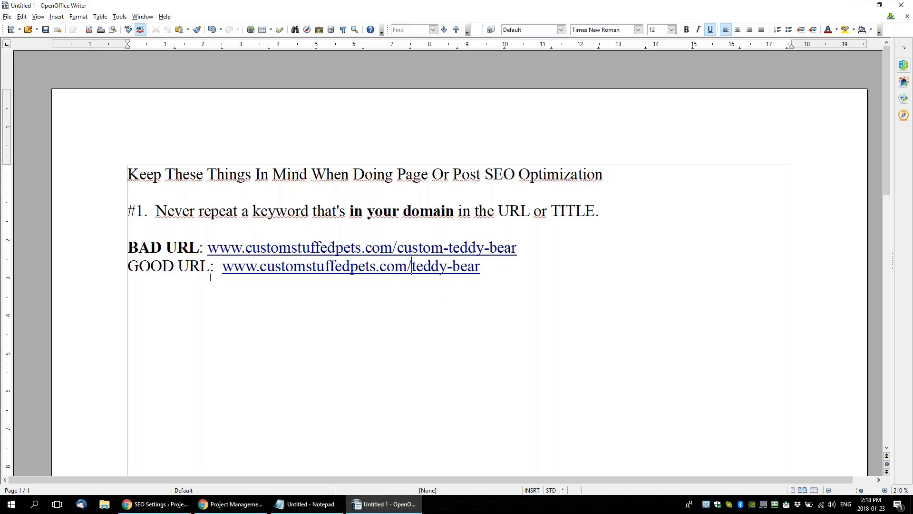
pyautogui.moveTo(128, 267); pyautogui.dragTo(211, 266)
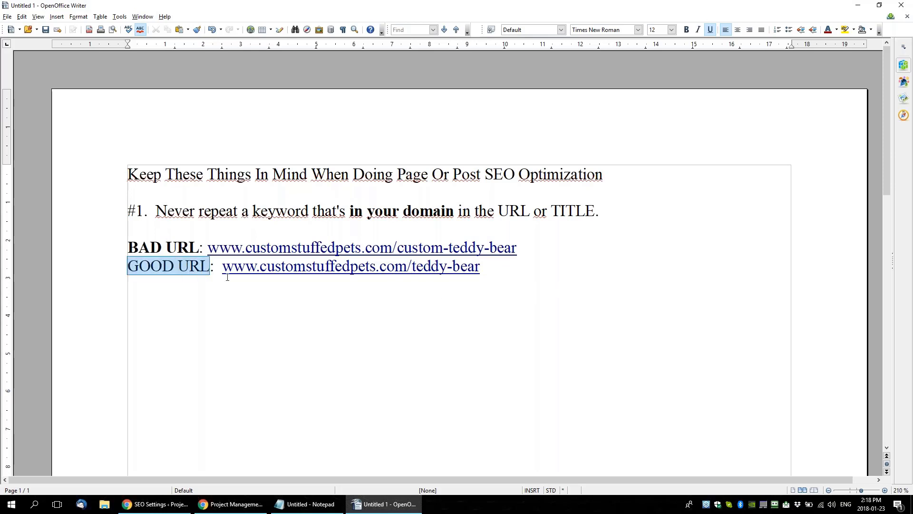
pyautogui.hotkey('ctrl', 'b')
# Remove "or TITLE" from the end of rule #1 so it ends with "in the URL."
pyautogui.click(554, 211)
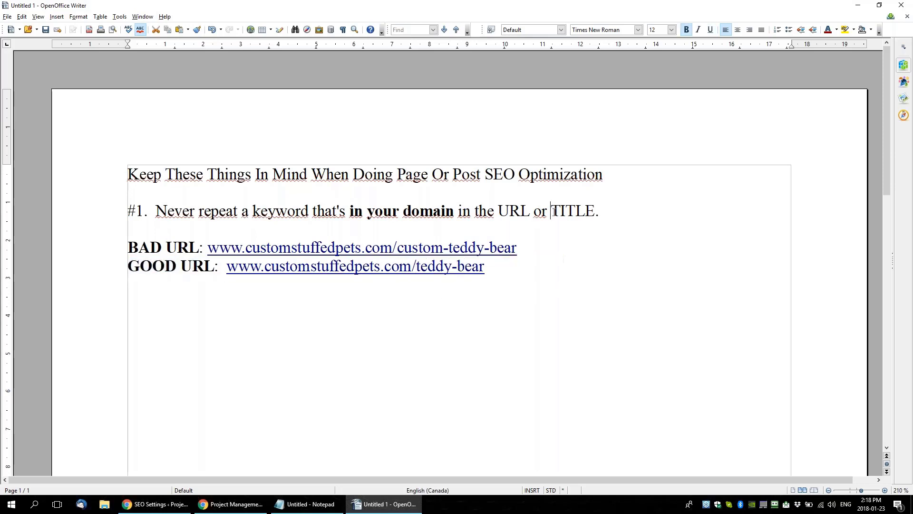
pyautogui.doubleClick(555, 210)
pyautogui.press('BackSpace')
pyautogui.press('BackSpace')
pyautogui.press('BackSpace')
pyautogui.press('BackSpace')
pyautogui.press('BackSpace')
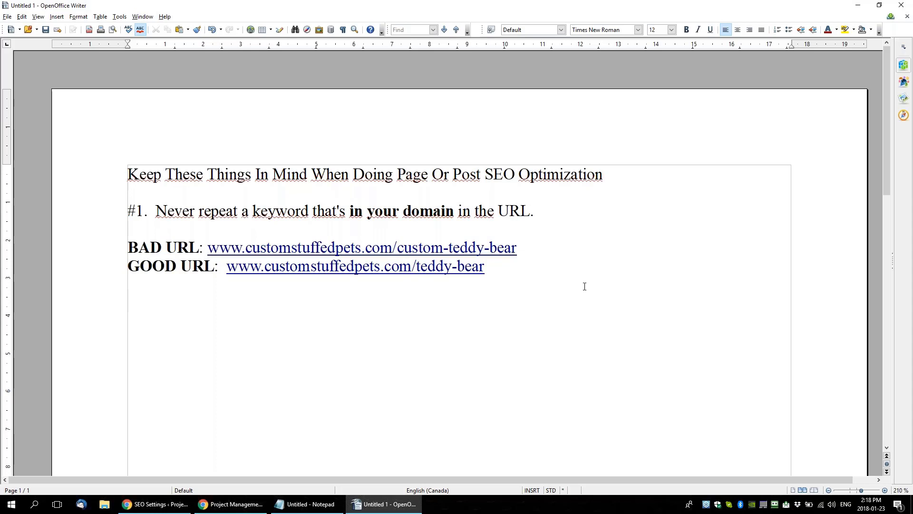
# Add "#2. The most agresssive you can be for a single keyword phrase is to use it first in your Title, Desc and URL."
pyautogui.write('#2.    The most agre')
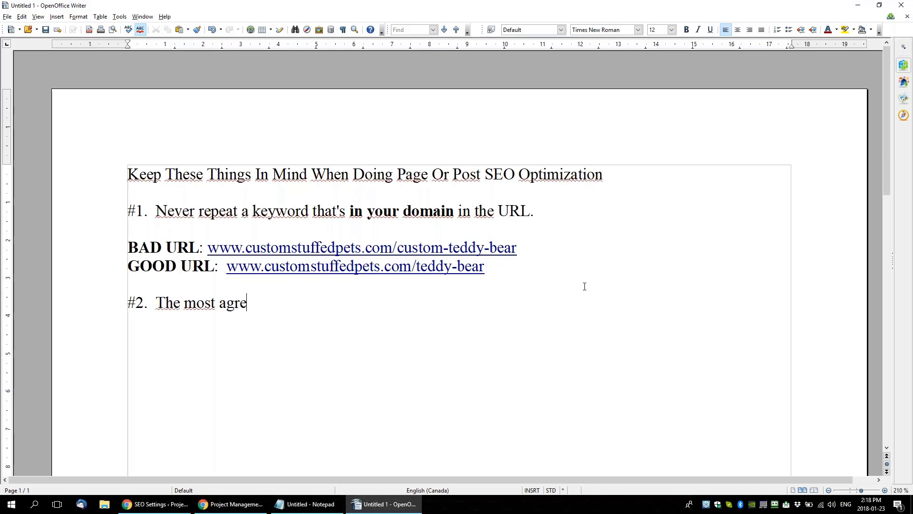
pyautogui.write('sssive wit')
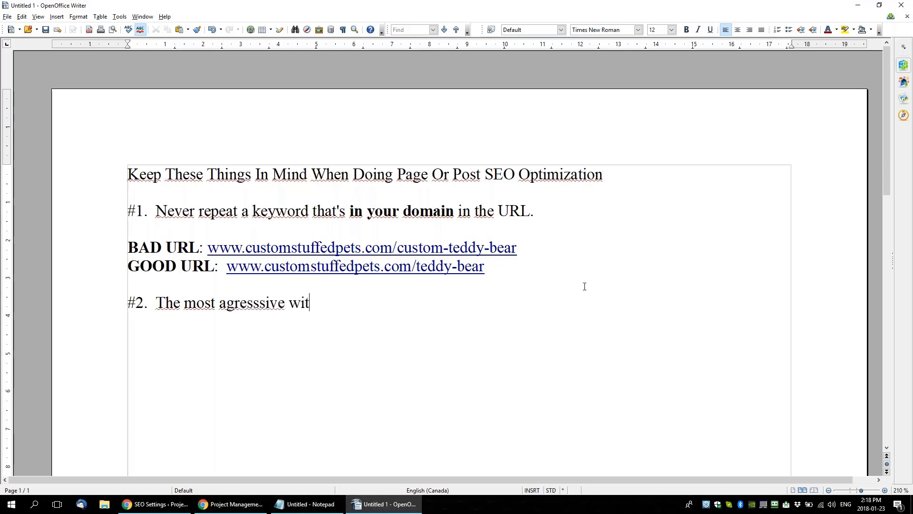
pyautogui.press('BackSpace')
pyautogui.press('BackSpace')
pyautogui.write('y')
pyautogui.press('BackSpace')
pyautogui.press('BackSpace')
pyautogui.write('you can be for a single keywo')
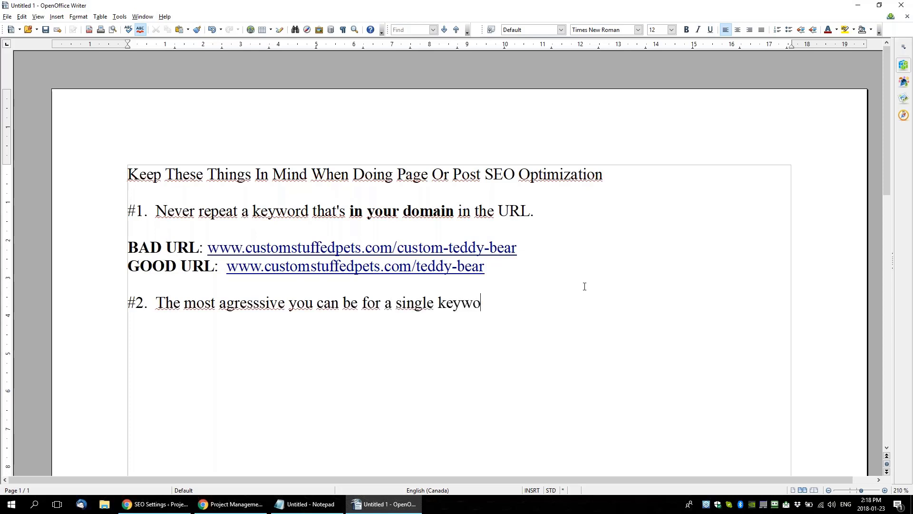
pyautogui.write('rd f')
pyautogui.press('BackSpace')
pyautogui.write('phrase')
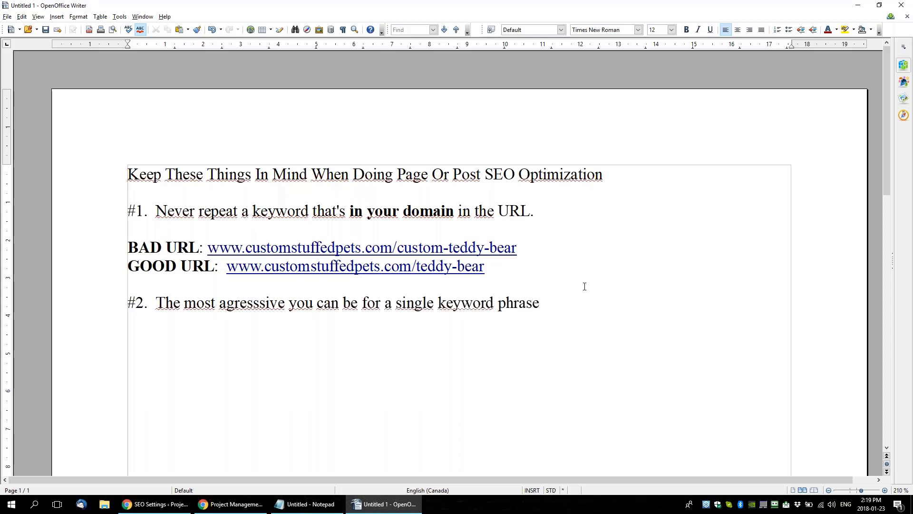
pyautogui.write(' is to use it first in your')
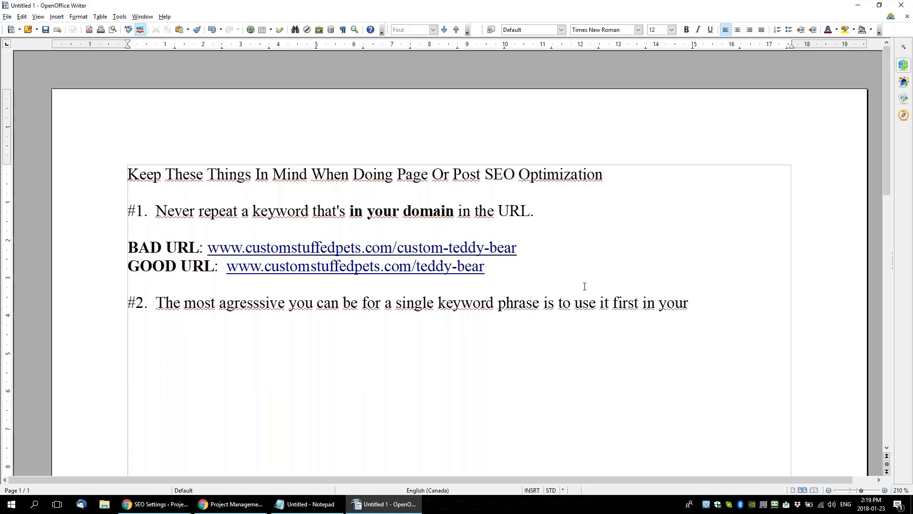
pyautogui.write(' Tid')
pyautogui.press('BackSpace')
pyautogui.write('tle, Desc and URL.')
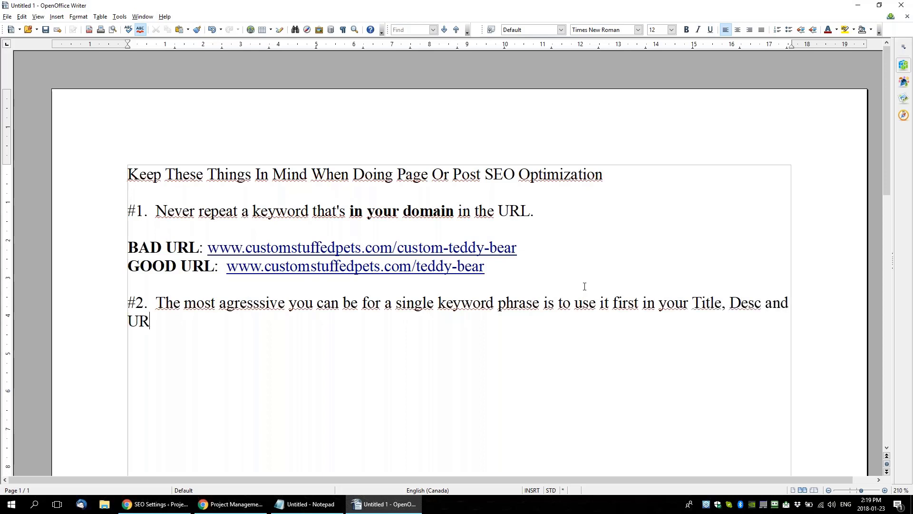
# Add the line "Aggressive Example" beneath rule #2, separated from it by a blank line
pyautogui.press('Return')
pyautogui.press('Return')
pyautogui.write('Aggres')
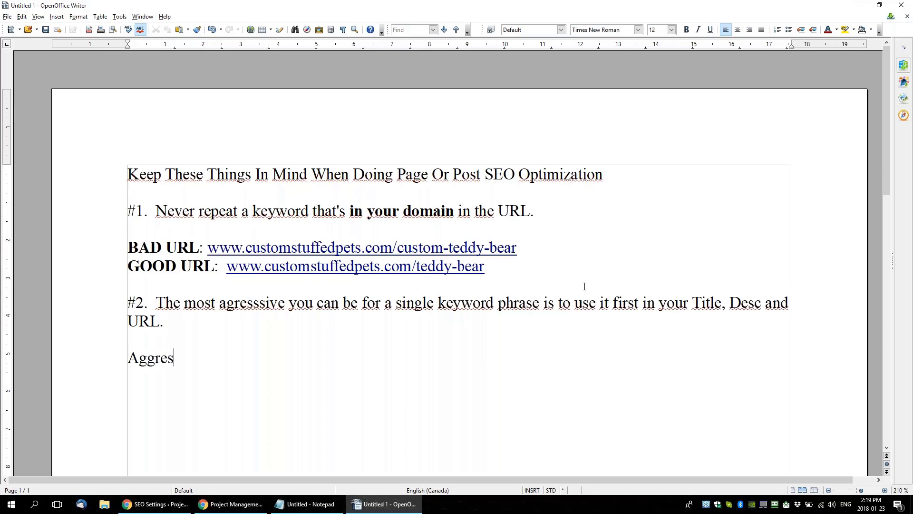
pyautogui.write('sive Example')
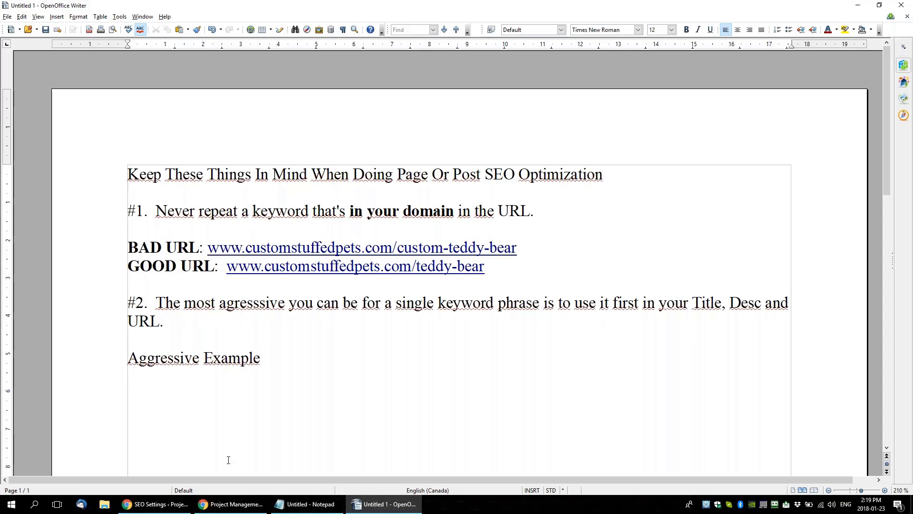
# On the project page, sort the BEARS keywords by descending volume, highlight the keyword "stuffed bear", and return to the Writer document
pyautogui.click(230, 504)
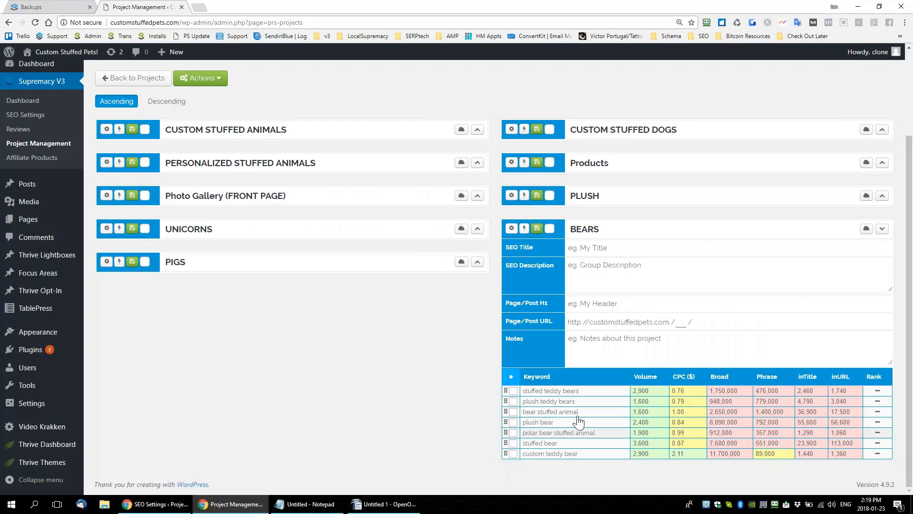
pyautogui.click(650, 377)
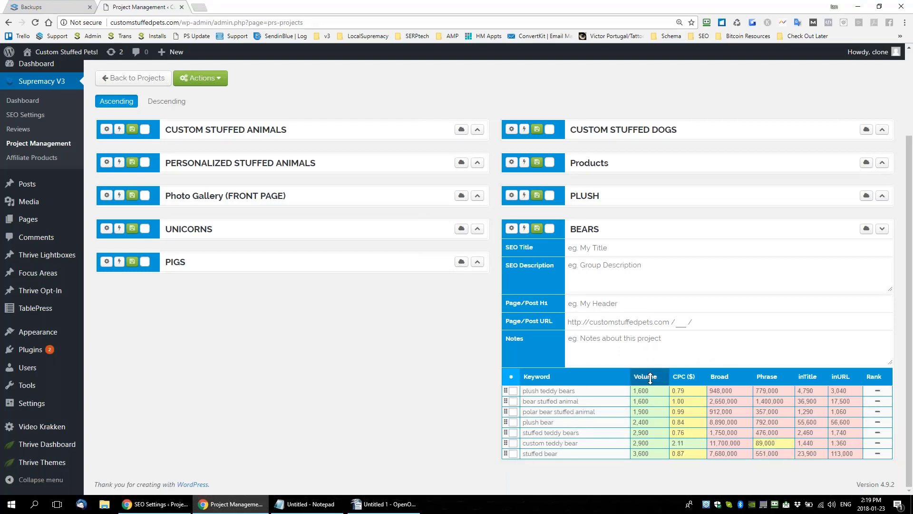
pyautogui.click(649, 377)
pyautogui.moveTo(557, 390); pyautogui.dragTo(522, 391)
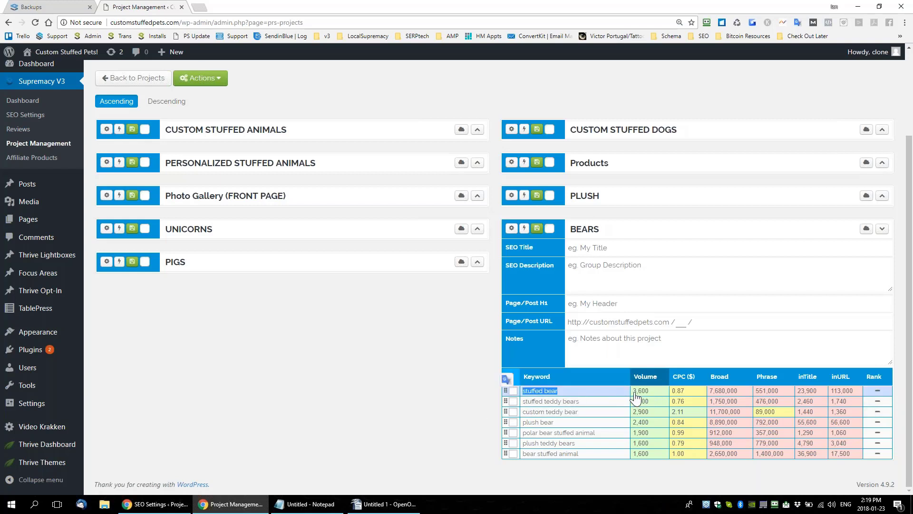
pyautogui.click(384, 503)
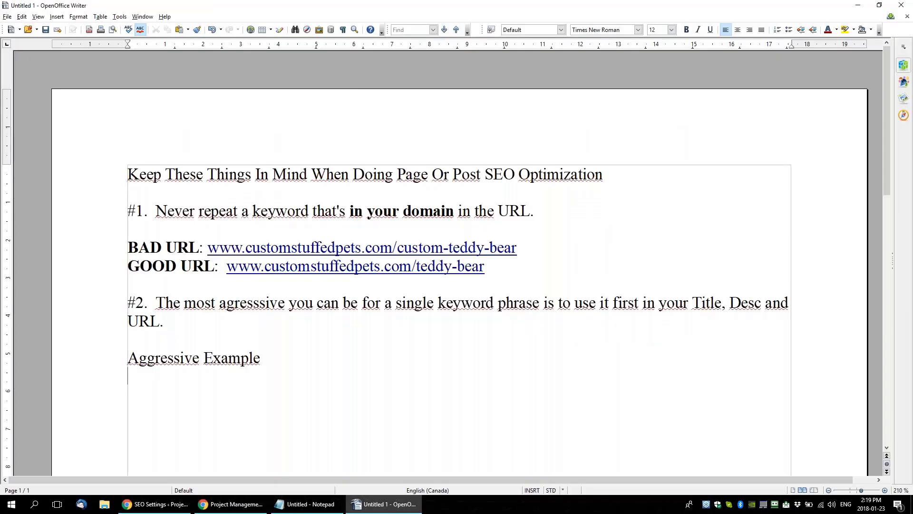
# Extend the example line to read "Aggressive Example For: “stuffed bear”"
pyautogui.write('For')
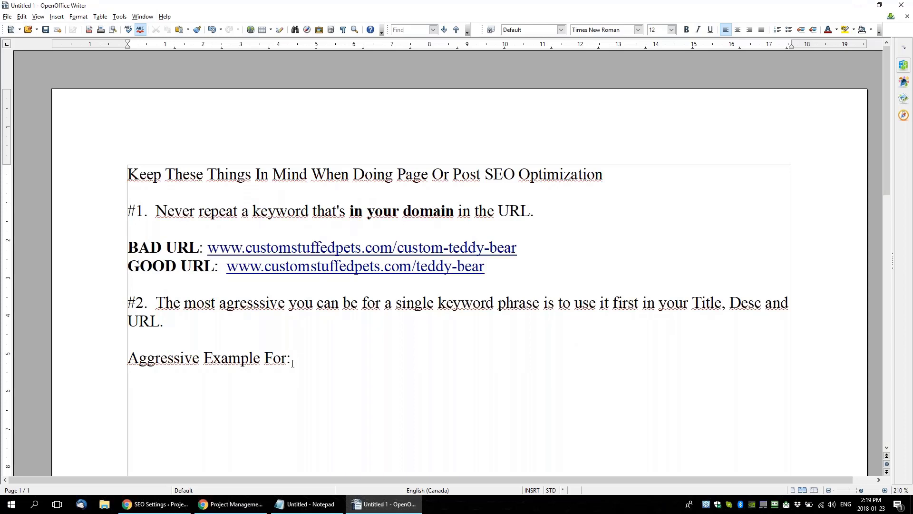
pyautogui.write(':"Stu')
pyautogui.press('BackSpace')
pyautogui.press('BackSpace')
pyautogui.press('BackSpace')
pyautogui.write('stuffed bear"')
# Add the labels "TITLE:", "URL:", "DESC:" and "H1:" on separate lines beneath the aggressive example line
pyautogui.write('T')
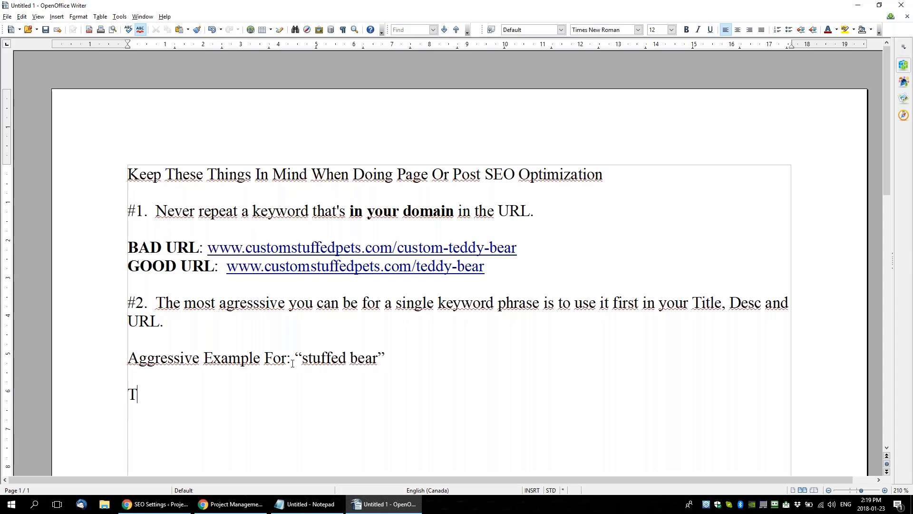
pyautogui.write('i')
pyautogui.press('BackSpace')
pyautogui.write('ITLE:')
pyautogui.press('Return')
pyautogui.write('URL:')
pyautogui.press('Return')
pyautogui.write('Des')
pyautogui.press('BackSpace')
pyautogui.press('BackSpace')
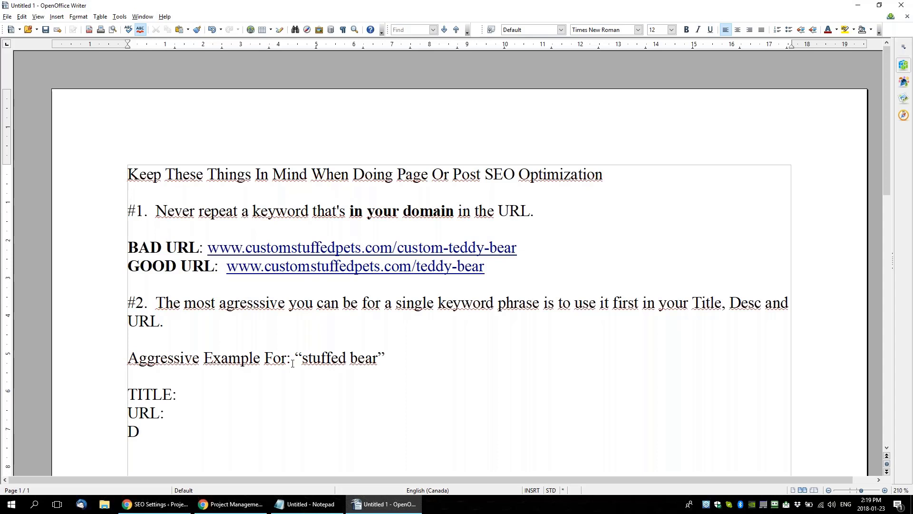
pyautogui.write('Des')
pyautogui.press('BackSpace')
pyautogui.press('BackSpace')
pyautogui.press('BackSpace')
pyautogui.write('ESC: ')
pyautogui.write('H1:')
# Add a "CONTENT:" label on a new line beneath the "H1:" label
pyautogui.scroll(-1, 214, 381)
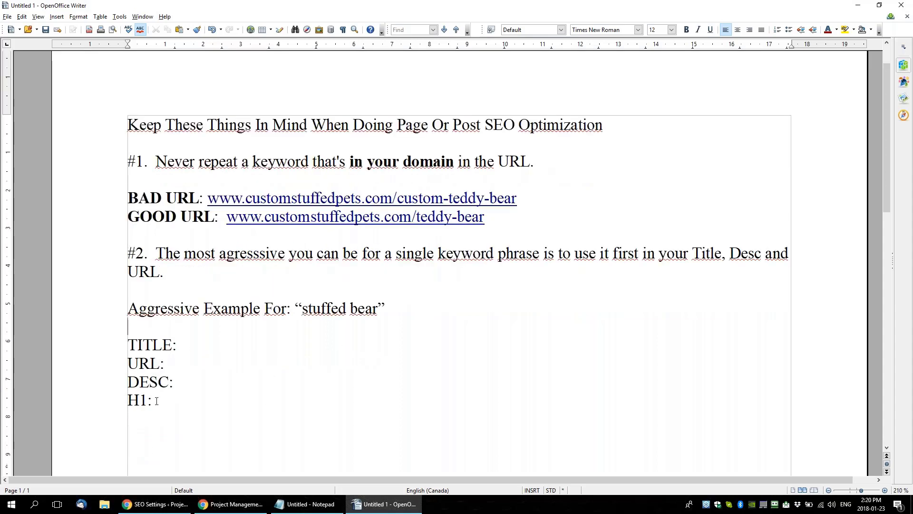
pyautogui.moveTo(157, 401); pyautogui.dragTo(84, 347)
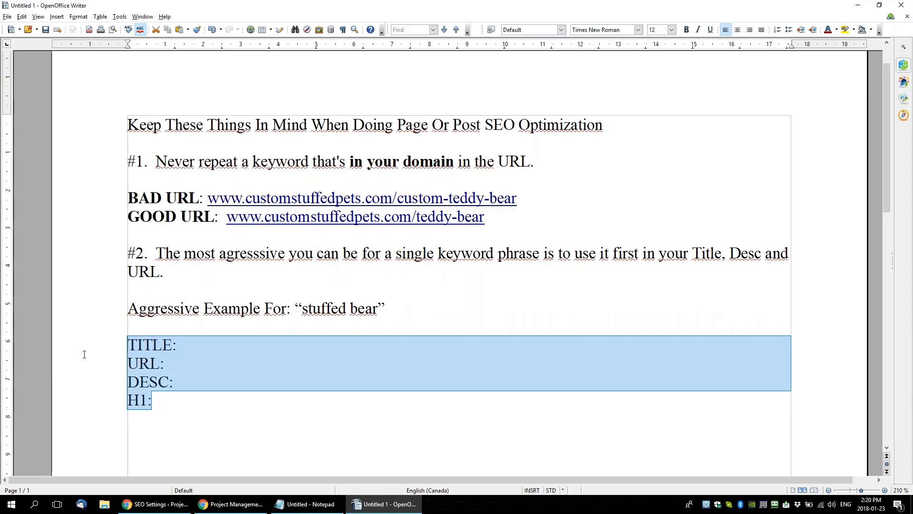
pyautogui.click(191, 397)
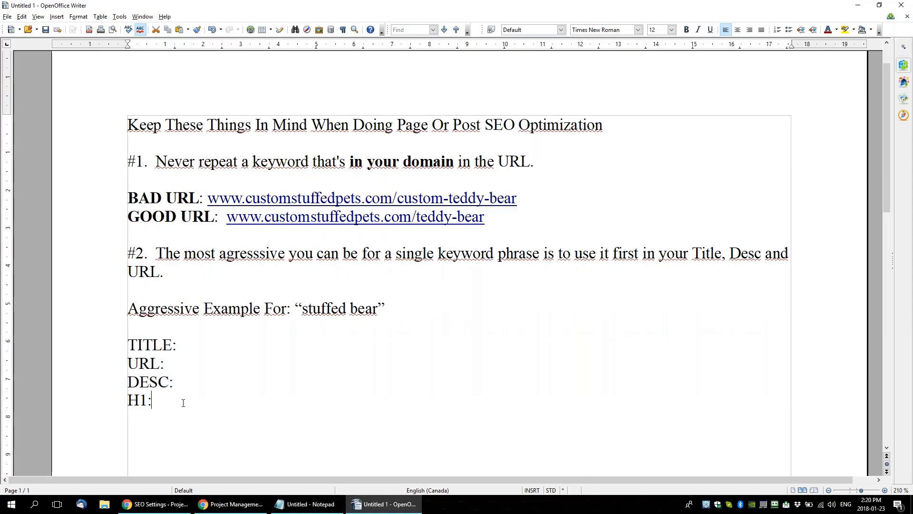
pyautogui.write('C')
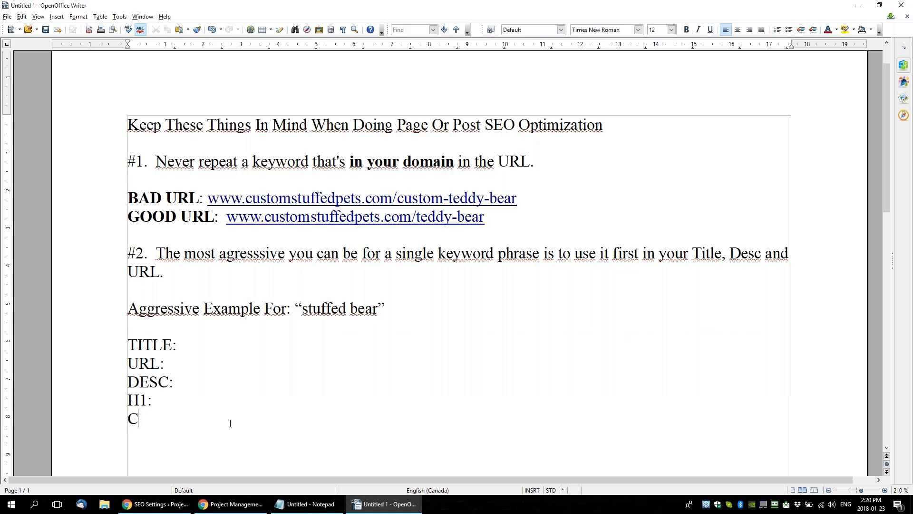
pyautogui.write('ONTENT:')
# Fill in the TITLE line of the aggressive example with "Stuffed Bear Cuddle Clones"
pyautogui.moveTo(306, 310); pyautogui.dragTo(381, 310)
pyautogui.click(240, 345)
pyautogui.write('S')
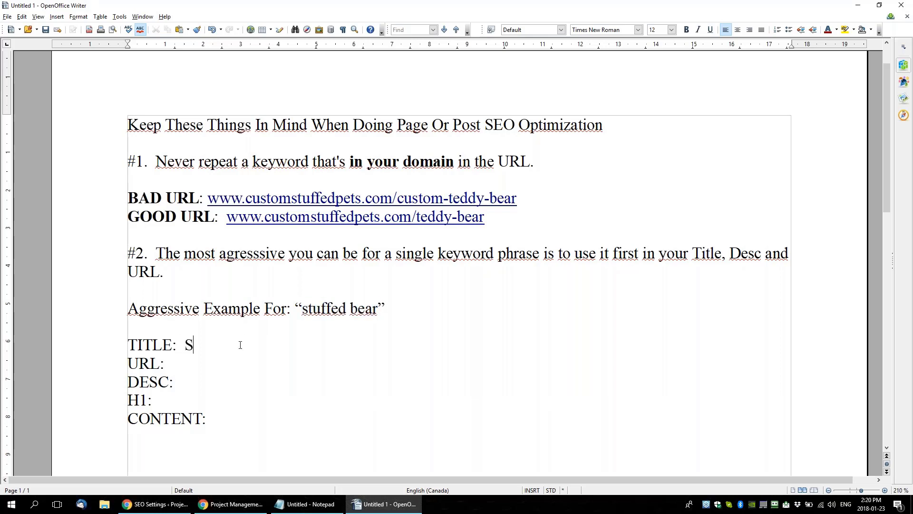
pyautogui.write('tuffed BEa')
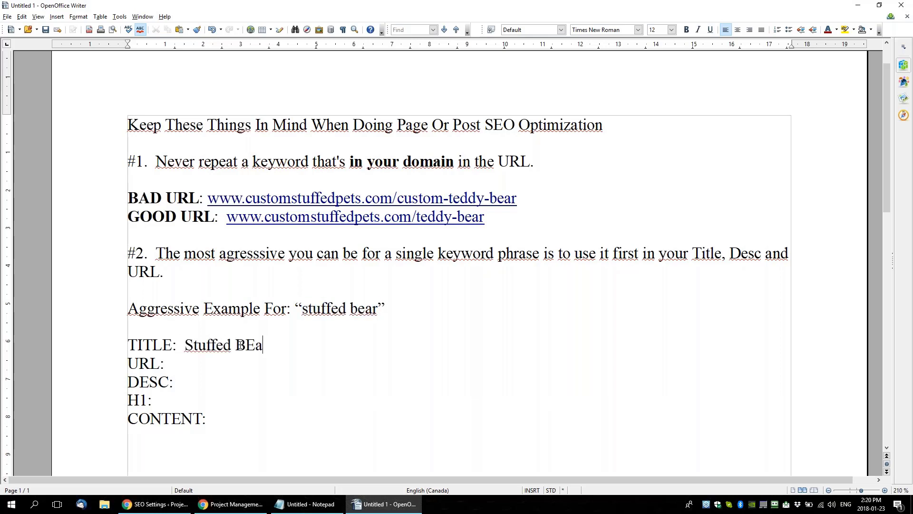
pyautogui.press('BackSpace')
pyautogui.press('BackSpace')
pyautogui.write('eard')
pyautogui.press('BackSpace')
pyautogui.write('Cuddle Clones')
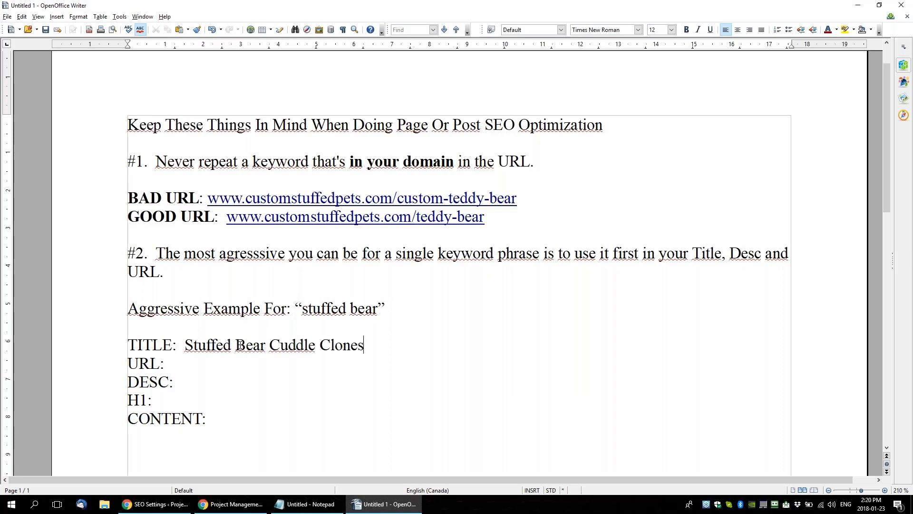
pyautogui.moveTo(183, 344); pyautogui.dragTo(344, 345)
pyautogui.moveTo(484, 217); pyautogui.dragTo(227, 217)
pyautogui.hotkey('ctrl', 'c')
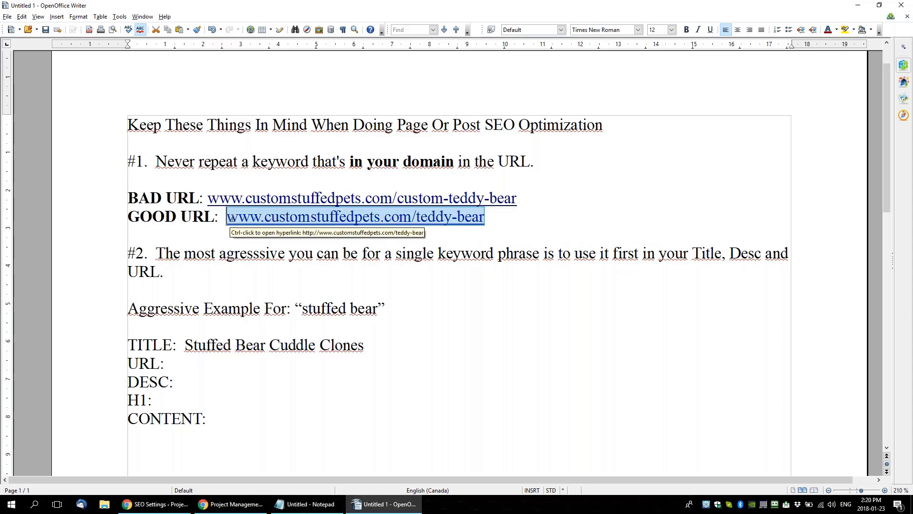
pyautogui.click(208, 365)
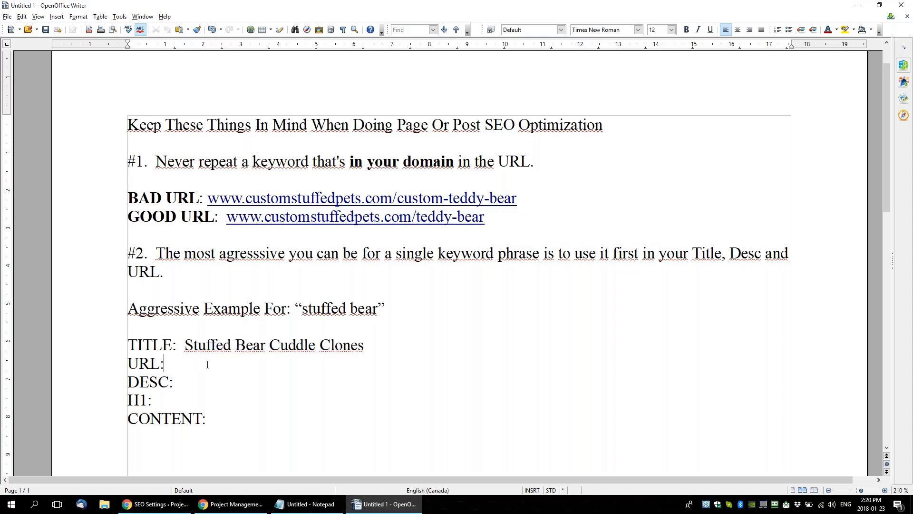
pyautogui.hotkey('ctrl', 'v')
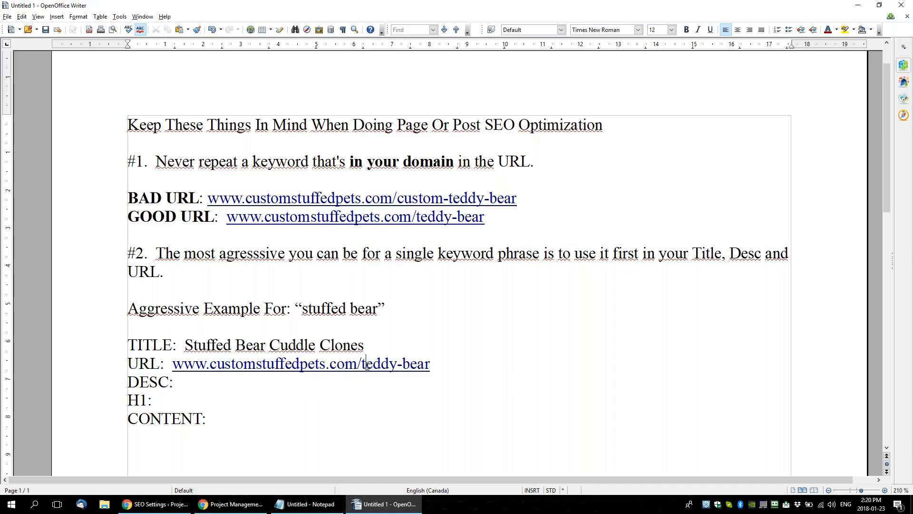
pyautogui.click(398, 366)
pyautogui.press('BackSpace')
pyautogui.press('BackSpace')
pyautogui.press('BackSpace')
pyautogui.press('BackSpace')
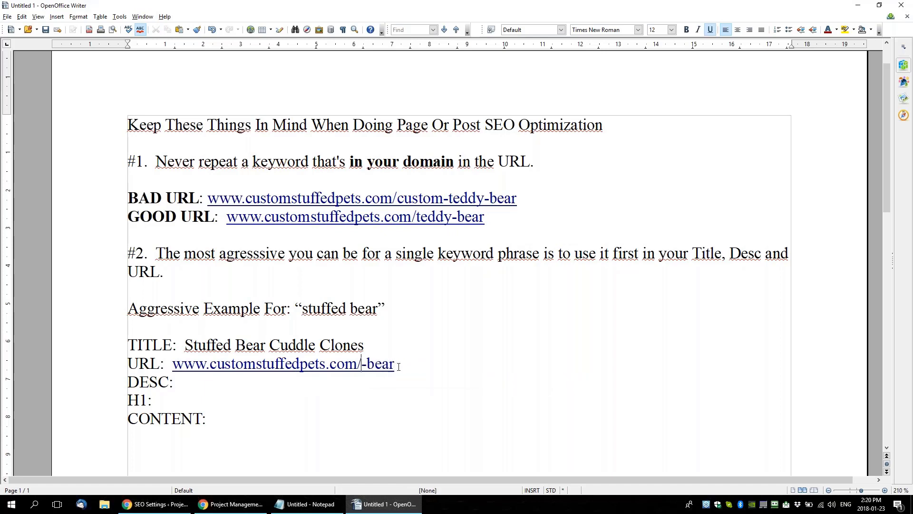
pyautogui.write('stuffed')
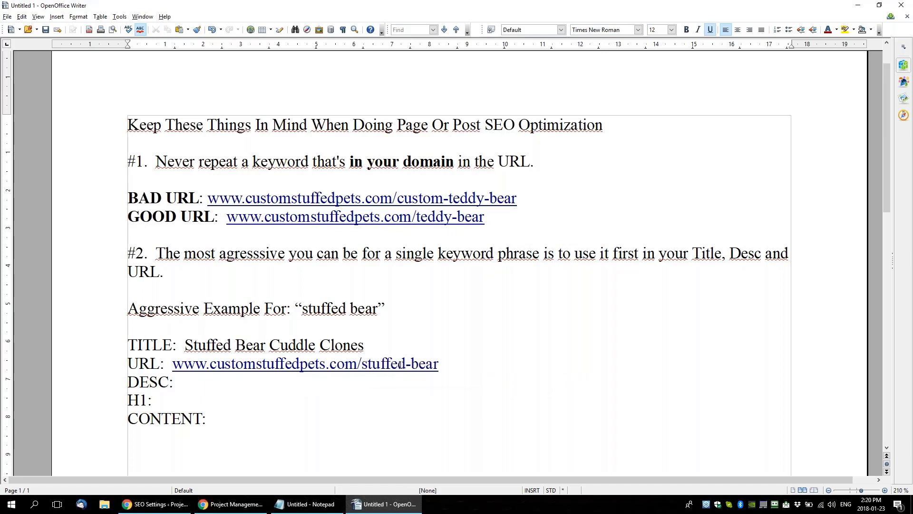
pyautogui.click(462, 367)
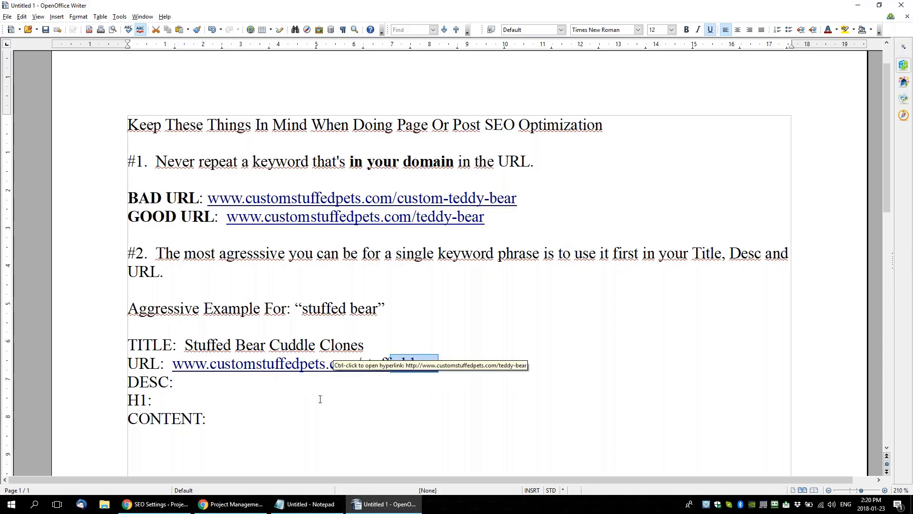
# Begin the DESC line with "Stuffed" and prefix the example line with "Most" so it starts "Most Aggressive Example For:"
pyautogui.click(217, 384)
pyautogui.write('St')
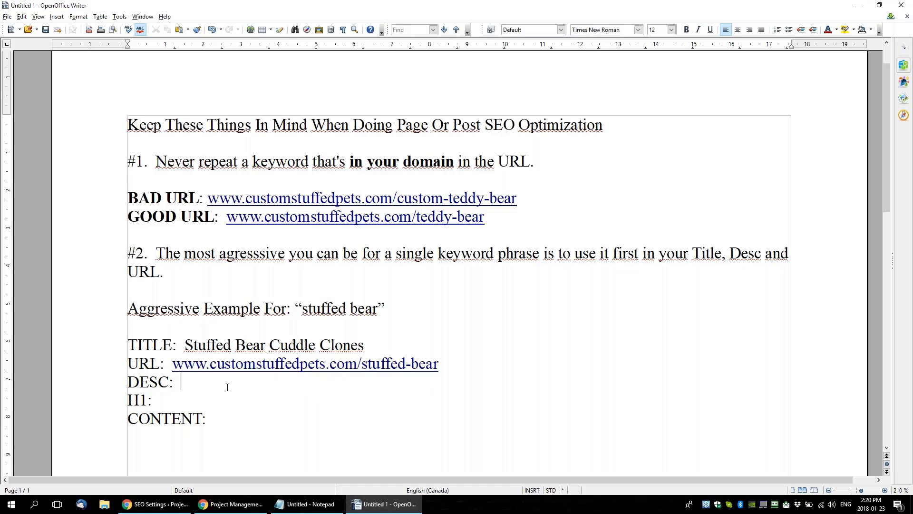
pyautogui.write('u')
pyautogui.press('BackSpace')
pyautogui.press('BackSpace')
pyautogui.press('BackSpace')
pyautogui.write('Stuffed')
pyautogui.click(128, 310)
pyautogui.write('Most')
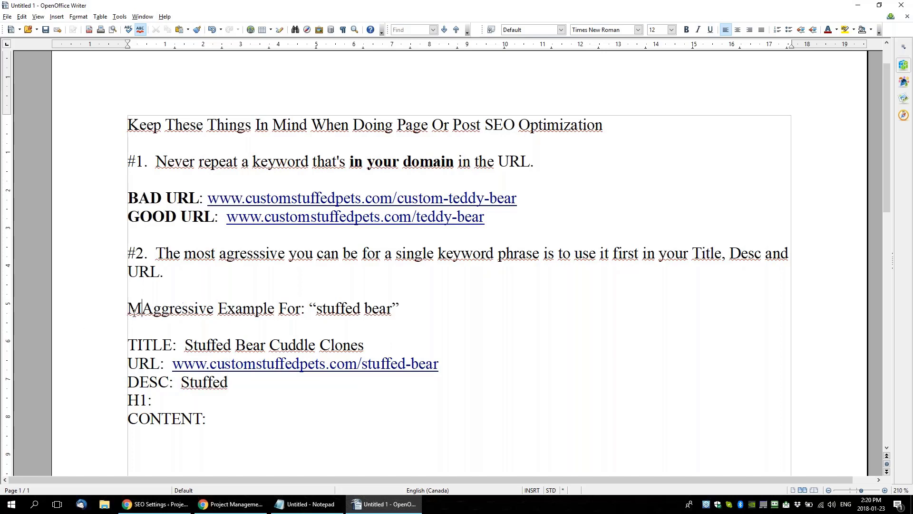
# Complete the DESC line to read "Stuffed Bear Replica Toys | Buy One Now"
pyautogui.click(259, 394)
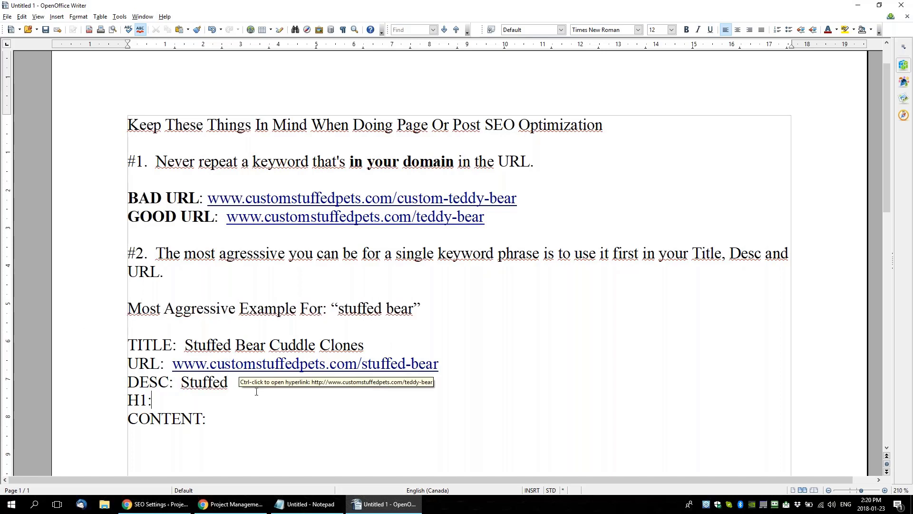
pyautogui.write('Bear')
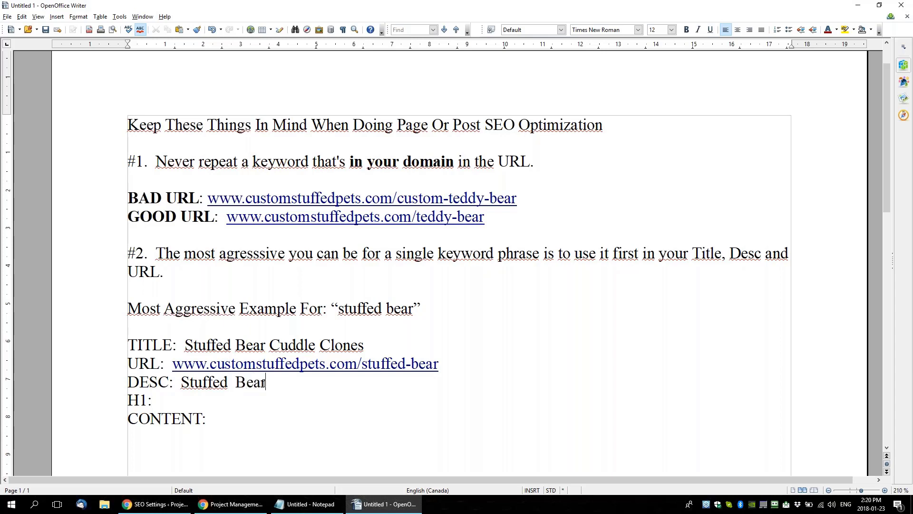
pyautogui.press('BackSpace')
pyautogui.press('BackSpace')
pyautogui.press('BackSpace')
pyautogui.press('BackSpace')
pyautogui.press('BackSpace')
pyautogui.press('BackSpace')
pyautogui.write('B')
pyautogui.press('BackSpace')
pyautogui.write('Bear Repl')
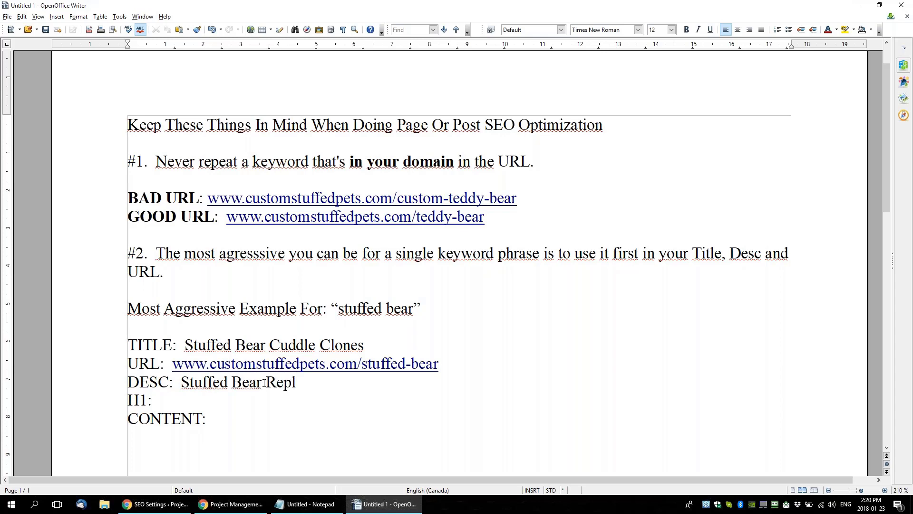
pyautogui.write('ica Toys | Buy  One Now')
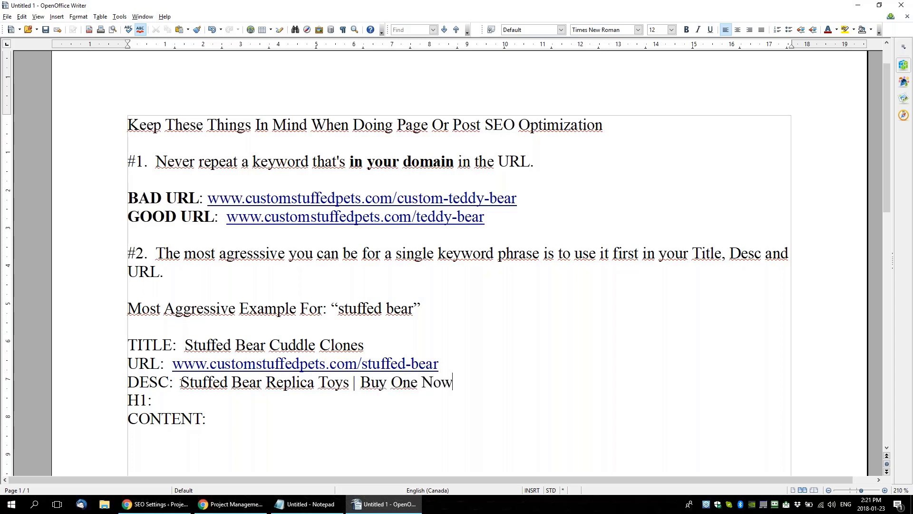
# Fill in the H1 line with "Stuffed Bear" and insert a blank line above the "CONTENT:" label
pyautogui.moveTo(181, 382); pyautogui.dragTo(200, 399)
pyautogui.click(200, 400)
pyautogui.write('Stuffed Bear')
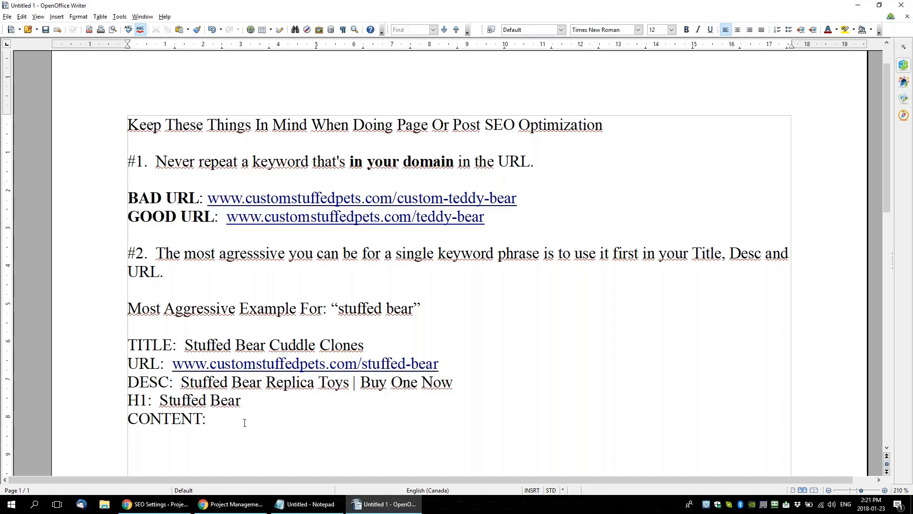
pyautogui.moveTo(229, 418); pyautogui.dragTo(122, 422)
pyautogui.click(257, 405)
pyautogui.press('Return')
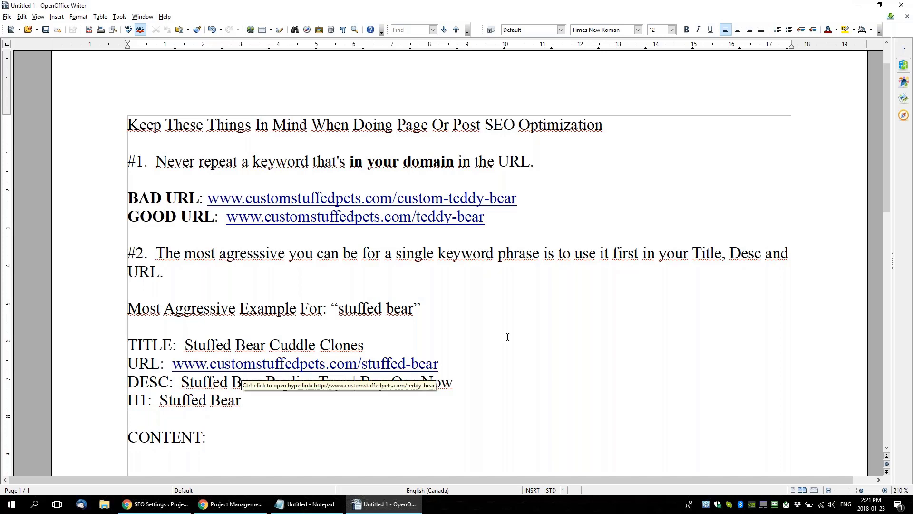
# Highlight the keyword in the example and TITLE lines and the TITLE to H1 block to review the keyword's placement
pyautogui.click(534, 358)
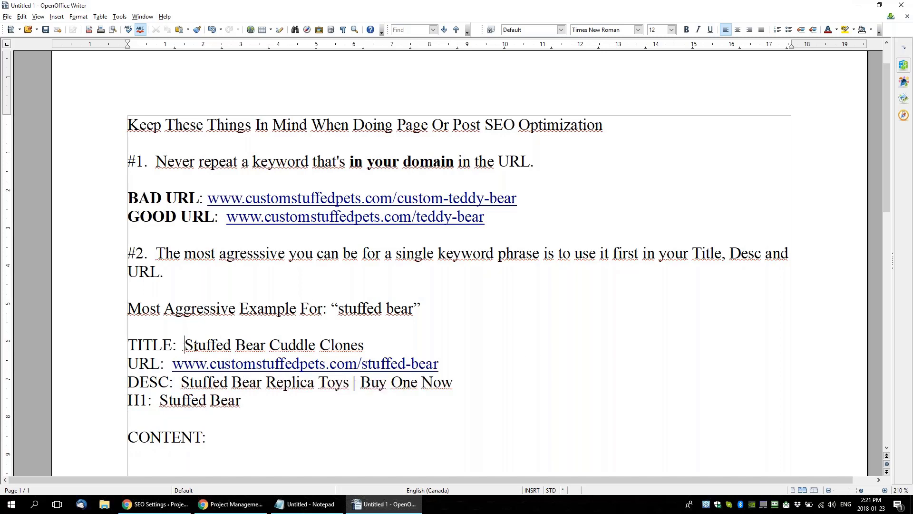
pyautogui.moveTo(185, 345); pyautogui.dragTo(266, 346)
pyautogui.moveTo(344, 309); pyautogui.dragTo(409, 308)
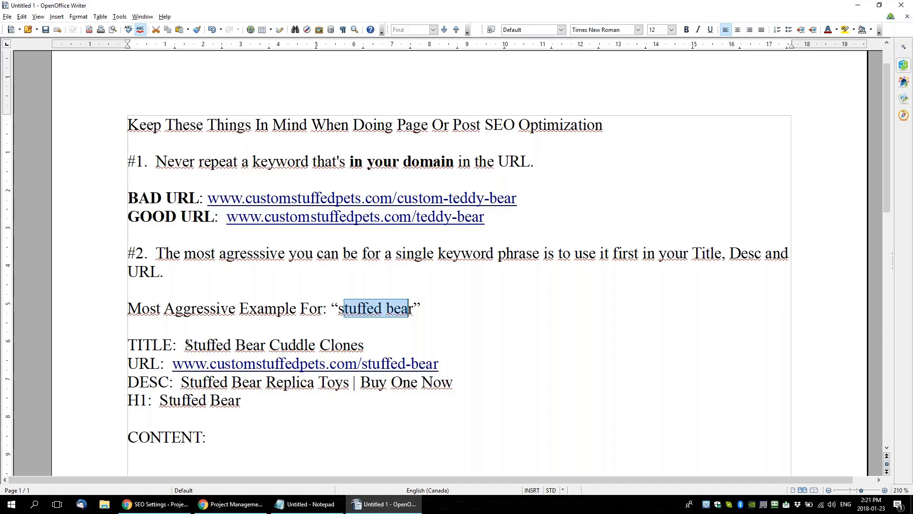
pyautogui.moveTo(186, 344); pyautogui.dragTo(264, 346)
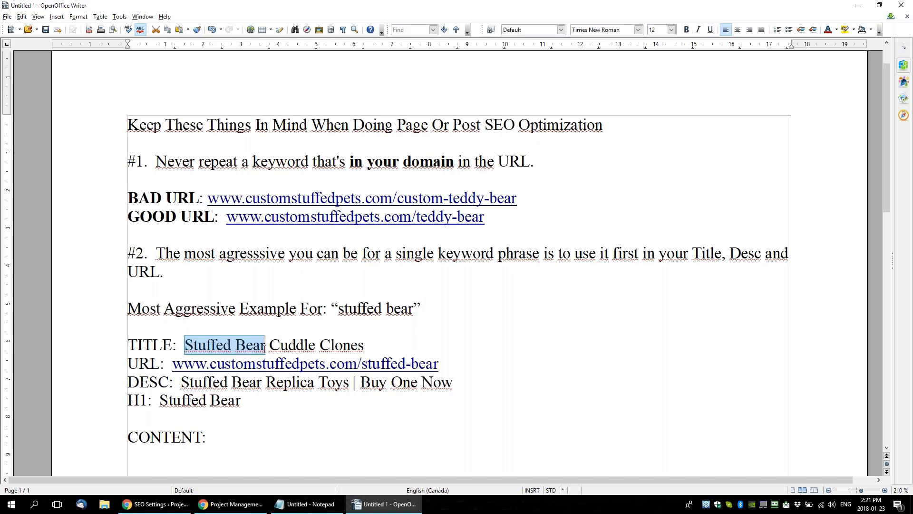
pyautogui.moveTo(243, 400); pyautogui.dragTo(140, 352)
pyautogui.click(255, 406)
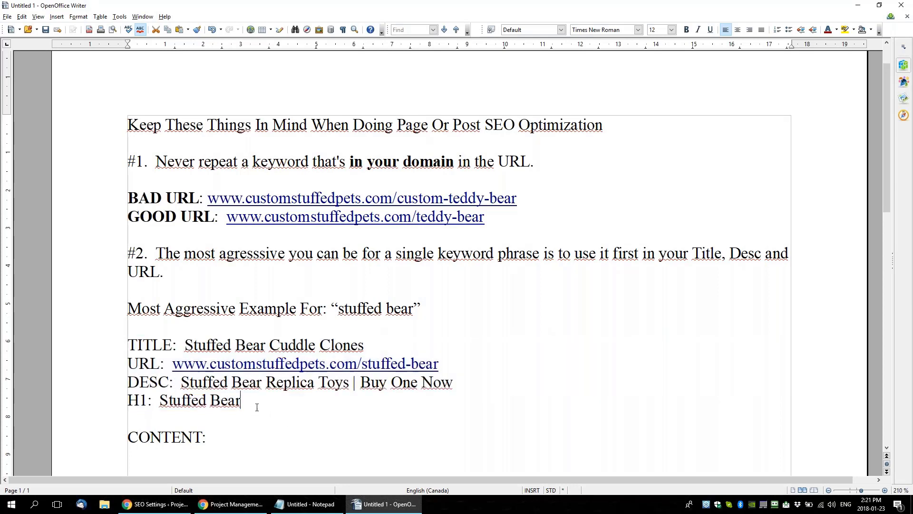
pyautogui.moveTo(241, 400); pyautogui.dragTo(77, 343)
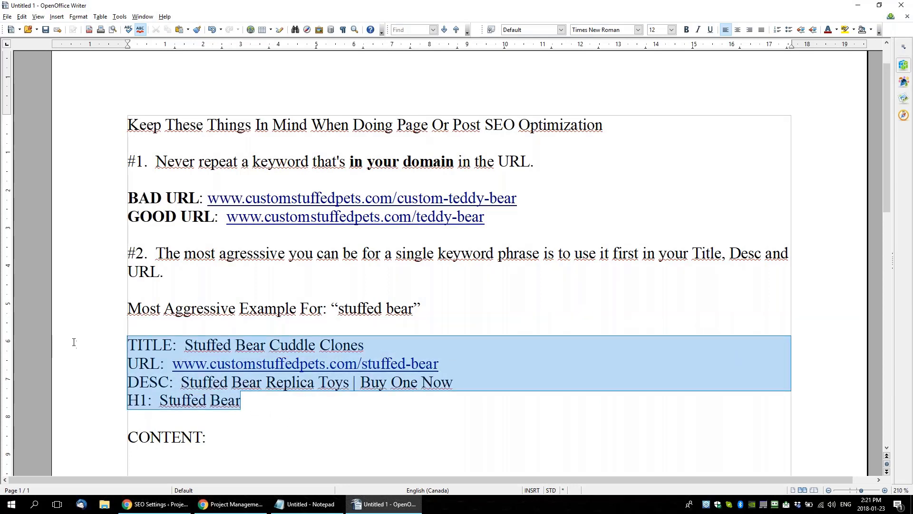
pyautogui.click(271, 414)
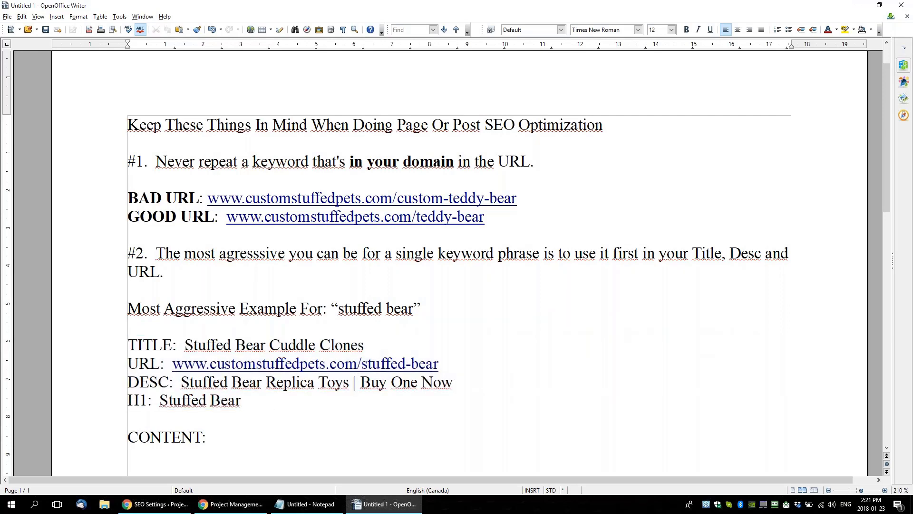
# Switch to Chrome, search for "printer repair edmonton" in a new tab, and return to the Writer document
pyautogui.click(228, 503)
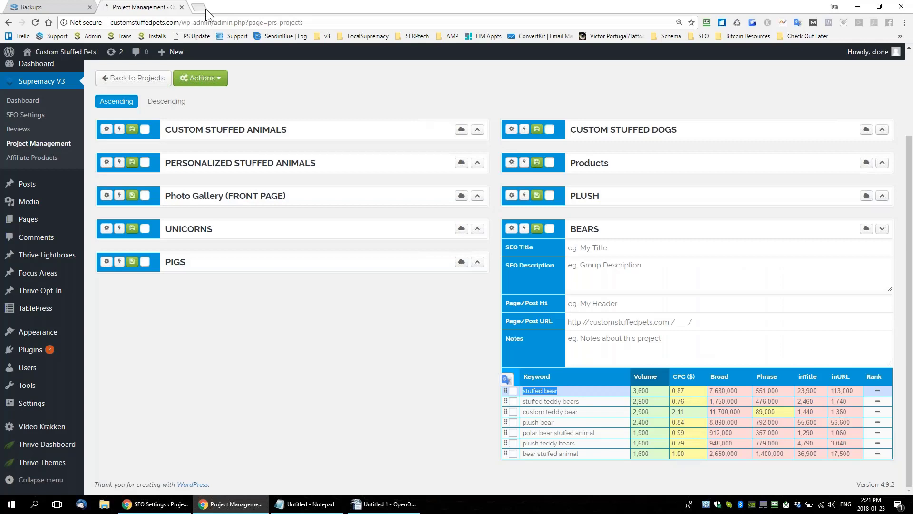
pyautogui.click(205, 9)
pyautogui.write('prin')
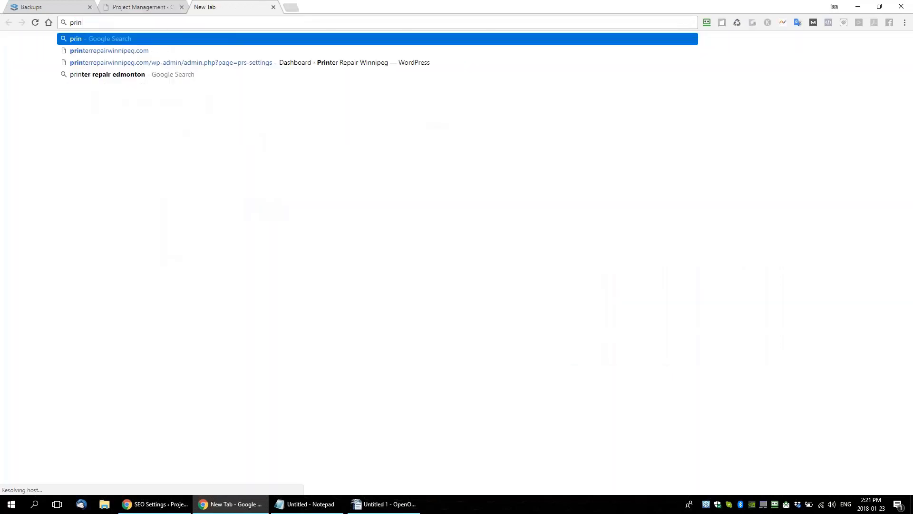
pyautogui.write('ter repair edmonton')
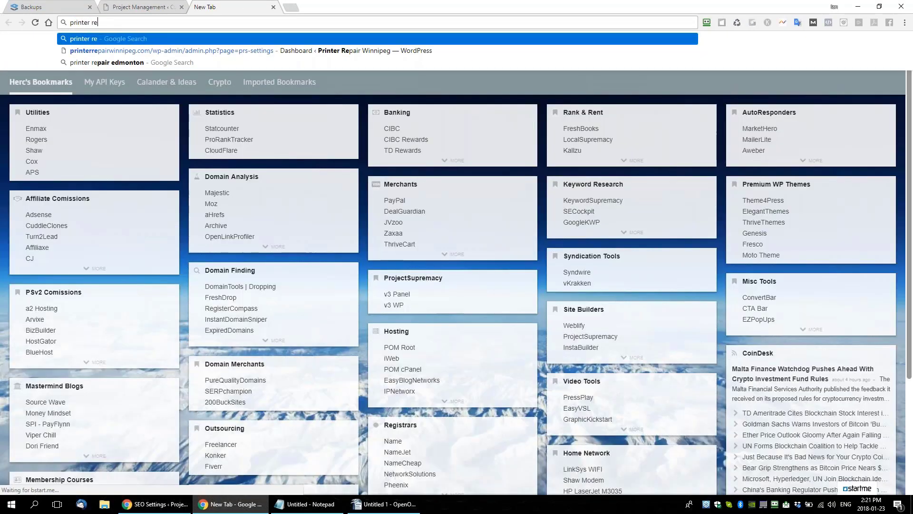
pyautogui.click(384, 503)
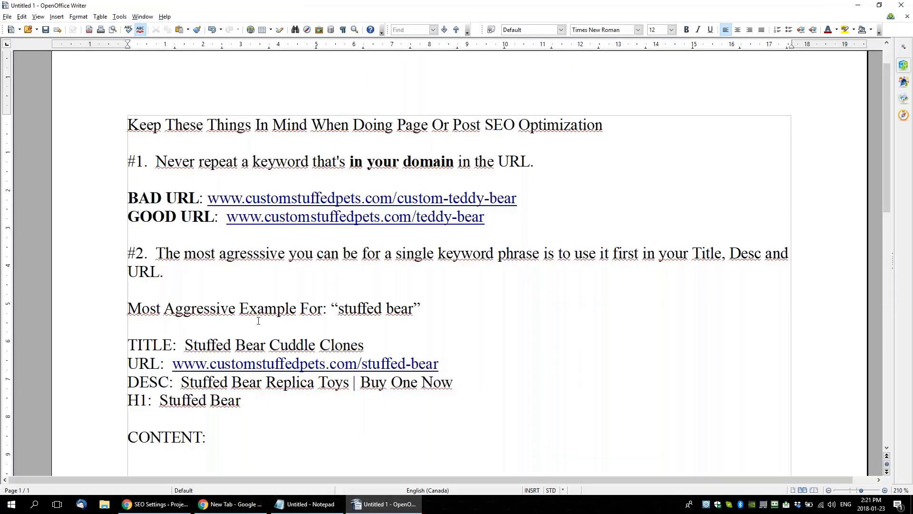
# Highlight the example's TITLE to H1 lines, and the "stuffed-bear" part of its URL, to review the URL optimization
pyautogui.moveTo(247, 401); pyautogui.dragTo(100, 351)
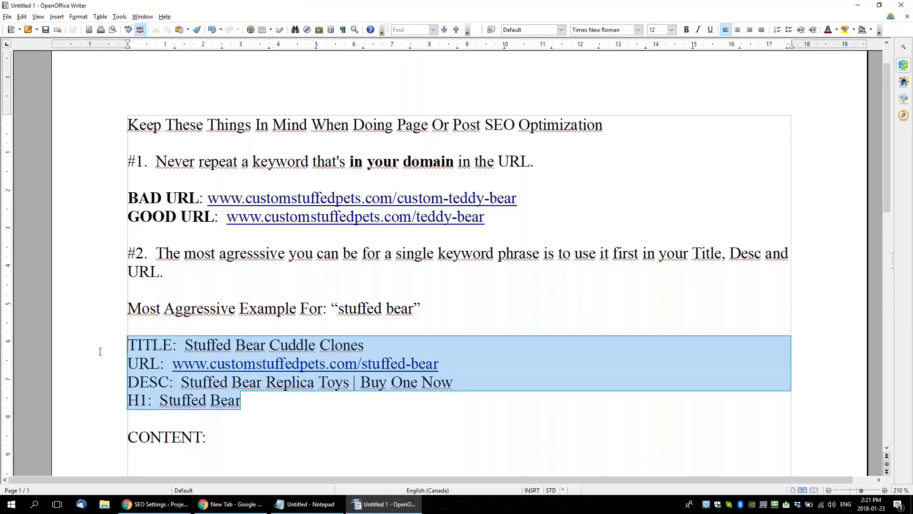
pyautogui.click(220, 367)
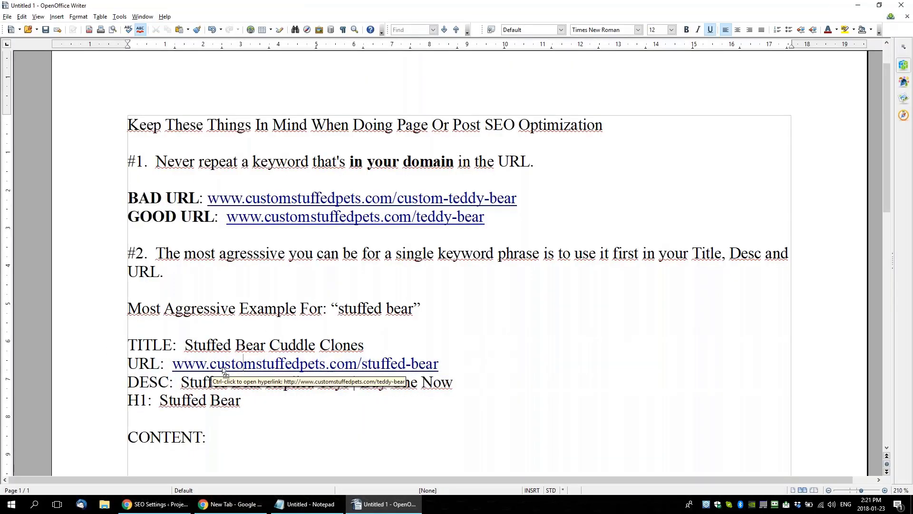
pyautogui.hotkey('ctrl', 'Left')
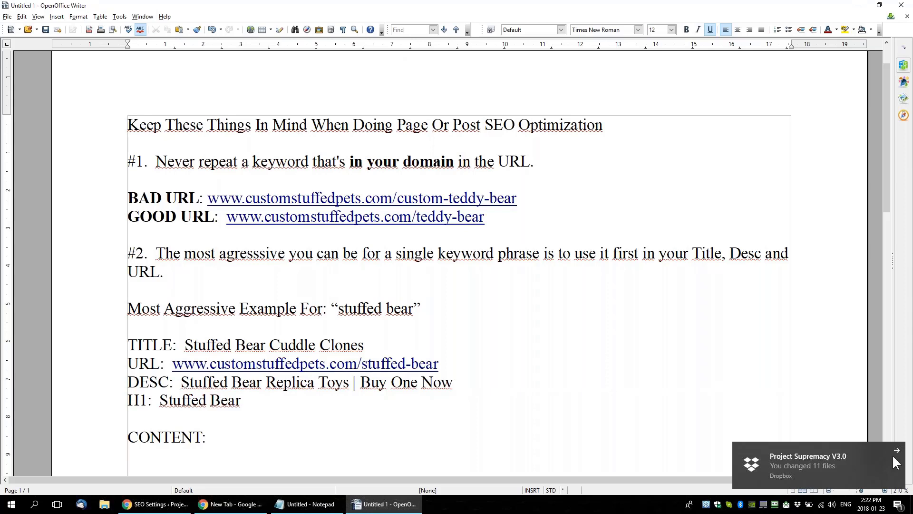
pyautogui.moveTo(457, 365); pyautogui.dragTo(360, 365)
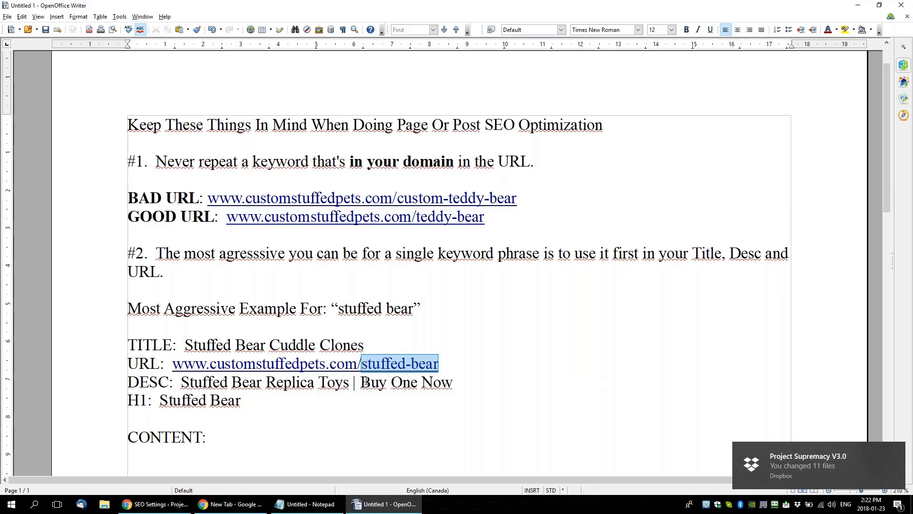
# Switch to Chrome, run the "printer repair edmonton" search, and highlight the printerrepairedmonton.com listing in the organic results
pyautogui.click(284, 507)
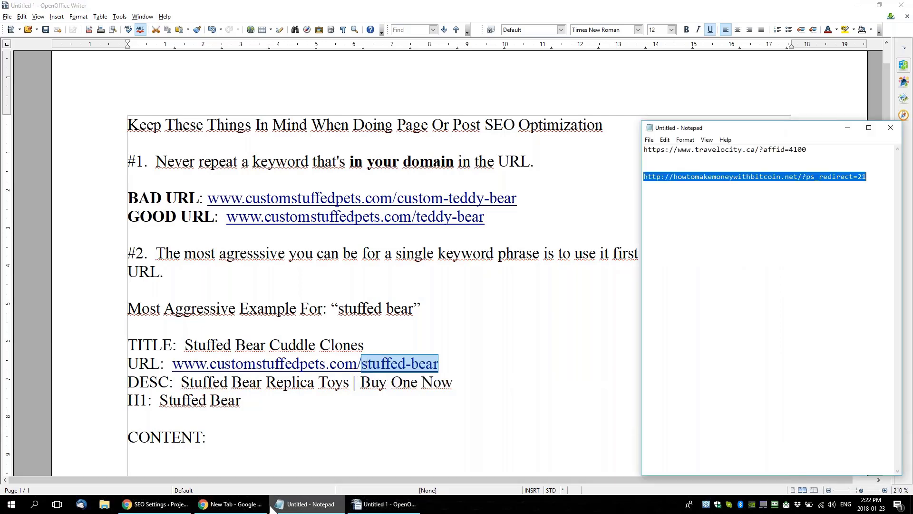
pyautogui.click(241, 506)
pyautogui.click(313, 506)
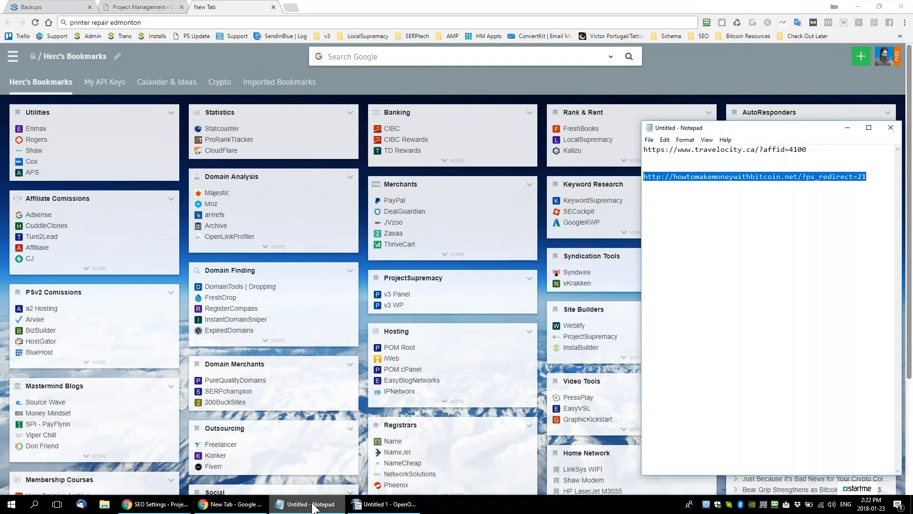
pyautogui.click(187, 22)
pyautogui.press('Return')
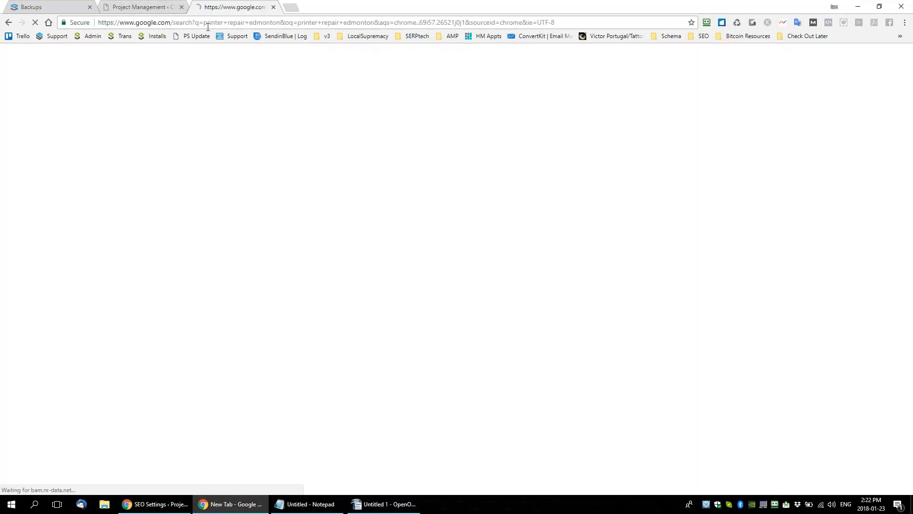
pyautogui.scroll(-6, 513, 184)
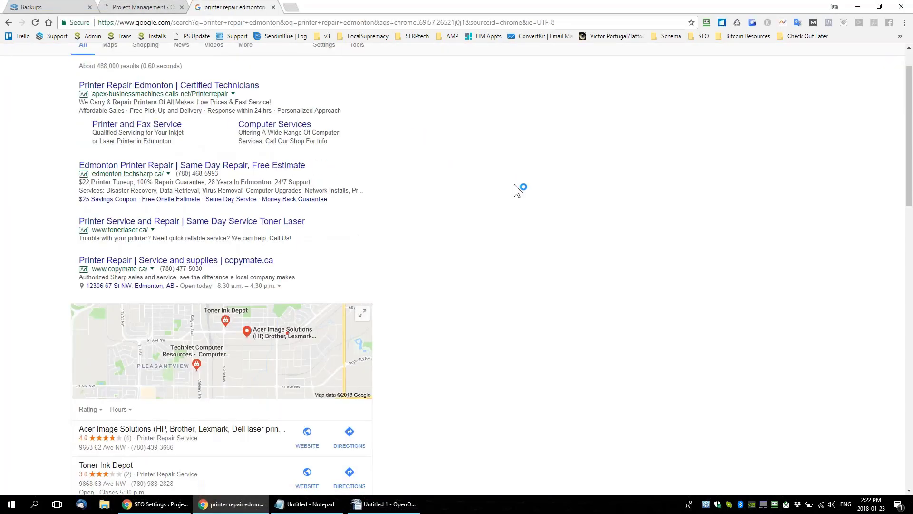
pyautogui.scroll(-2, 532, 197)
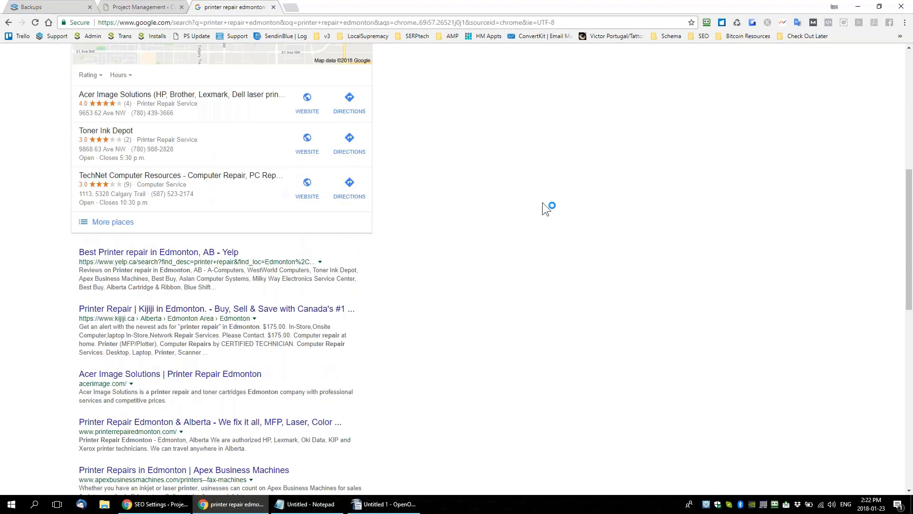
pyautogui.scroll(-2, 542, 204)
pyautogui.moveTo(257, 352); pyautogui.dragTo(72, 329)
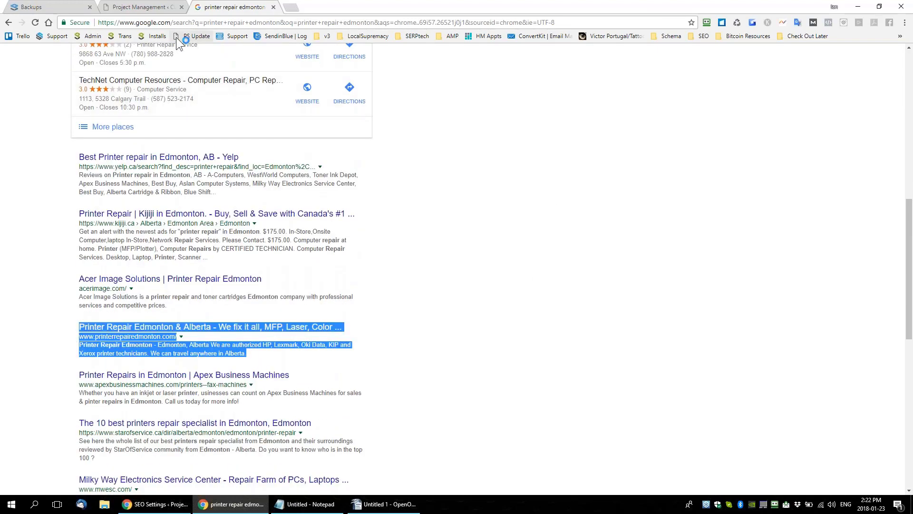
# Go to google.ca, search for "printer repair edmonton", and bring the organic results into view
pyautogui.click(165, 23)
pyautogui.write('google.ca')
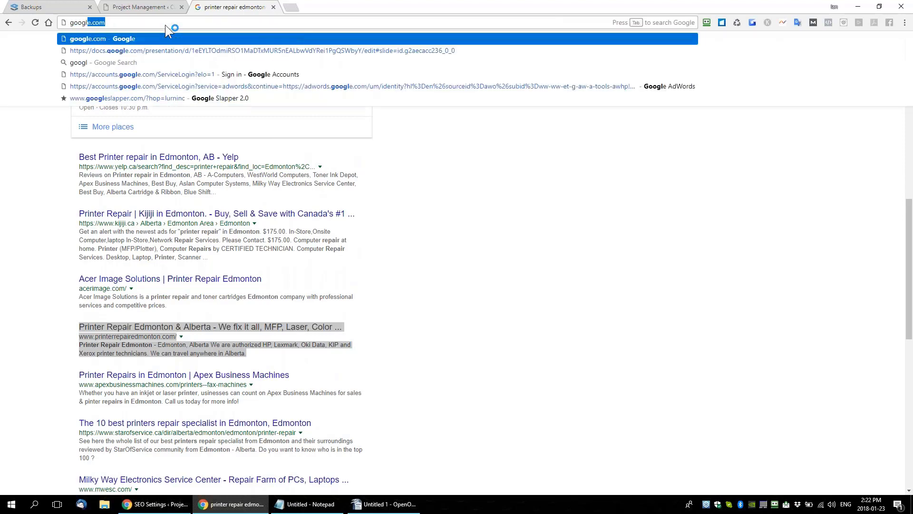
pyautogui.press('Return')
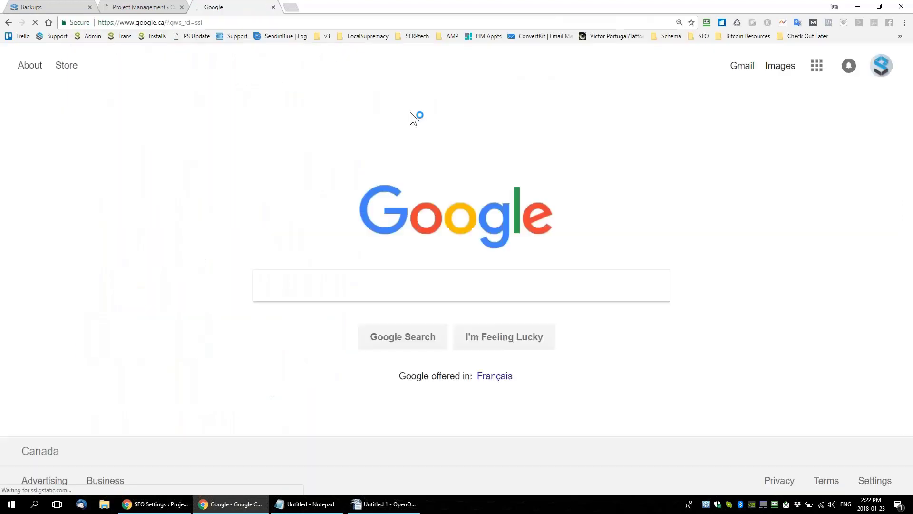
pyautogui.click(390, 284)
pyautogui.write('printe')
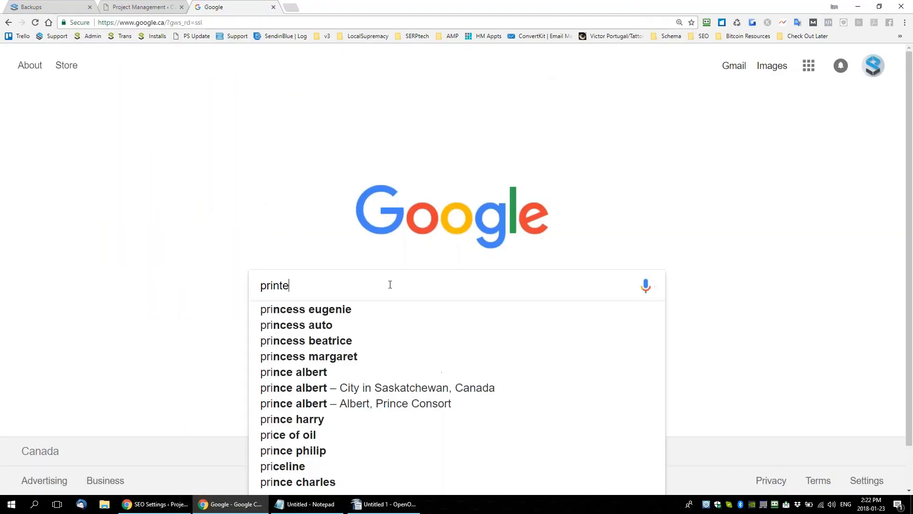
pyautogui.write('r repair edmonton')
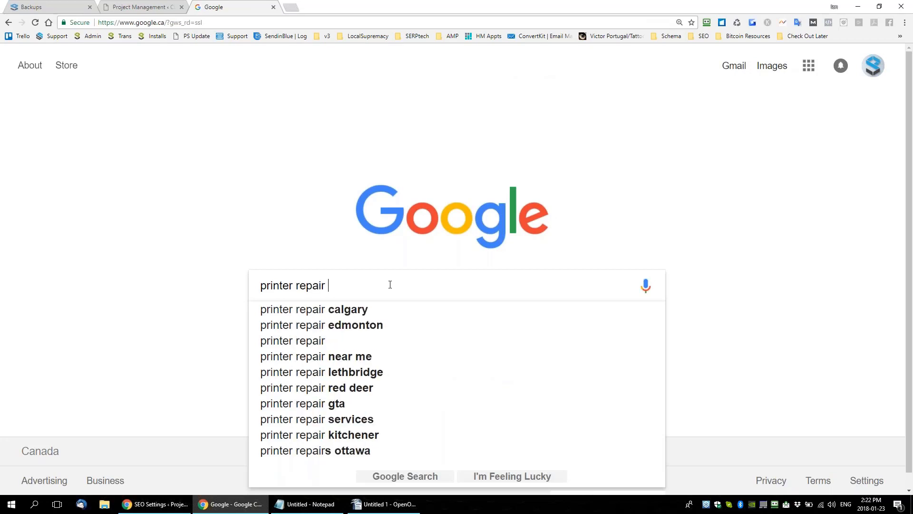
pyautogui.press('Return')
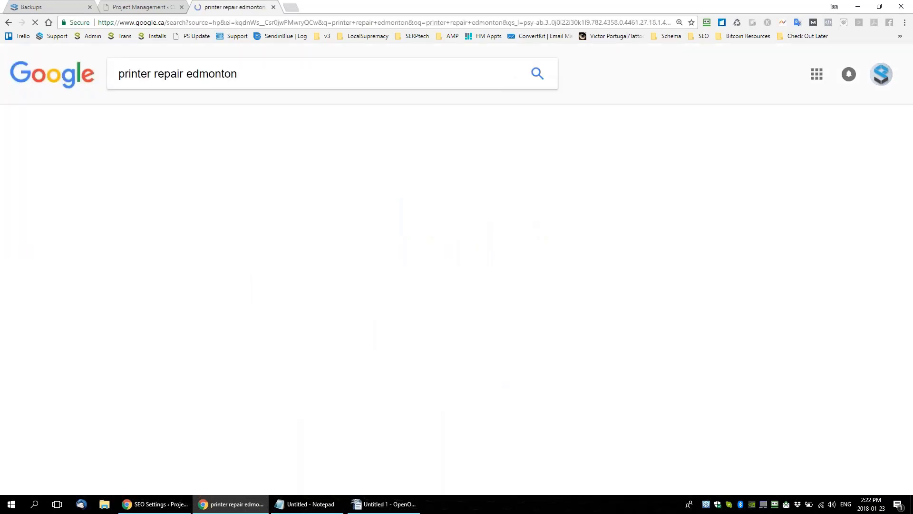
pyautogui.scroll(-15, 676, 293)
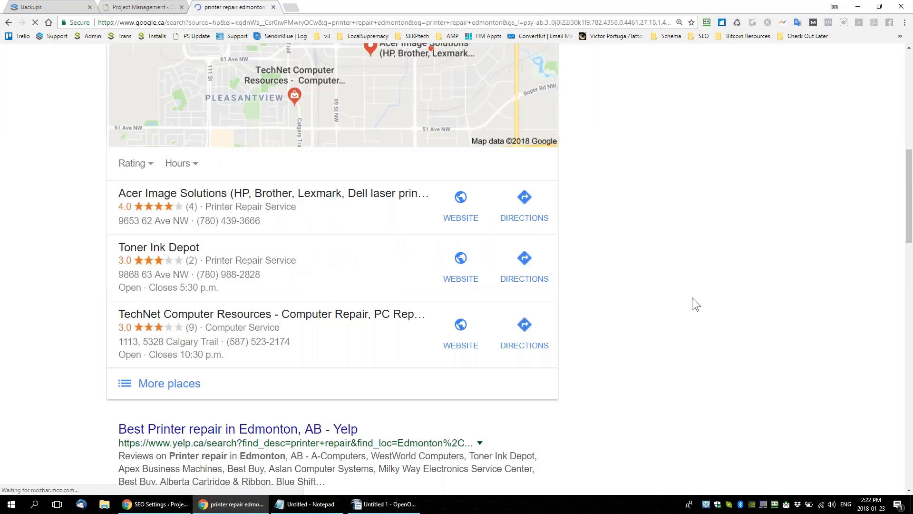
pyautogui.scroll(-3, 680, 311)
# Highlight the printerrepairedmonton.com listing, and the keyword in its title, URL and description, to review the keyword's placement
pyautogui.moveTo(110, 272); pyautogui.dragTo(370, 296)
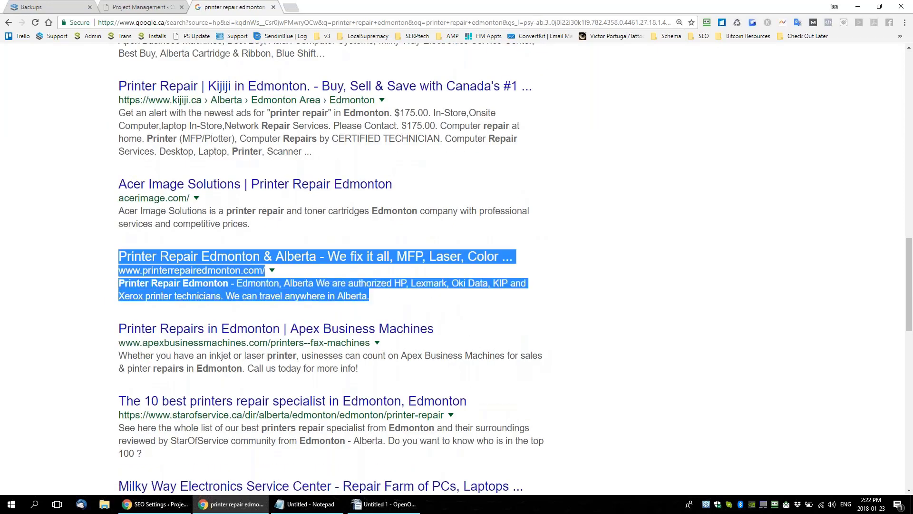
pyautogui.click(384, 296)
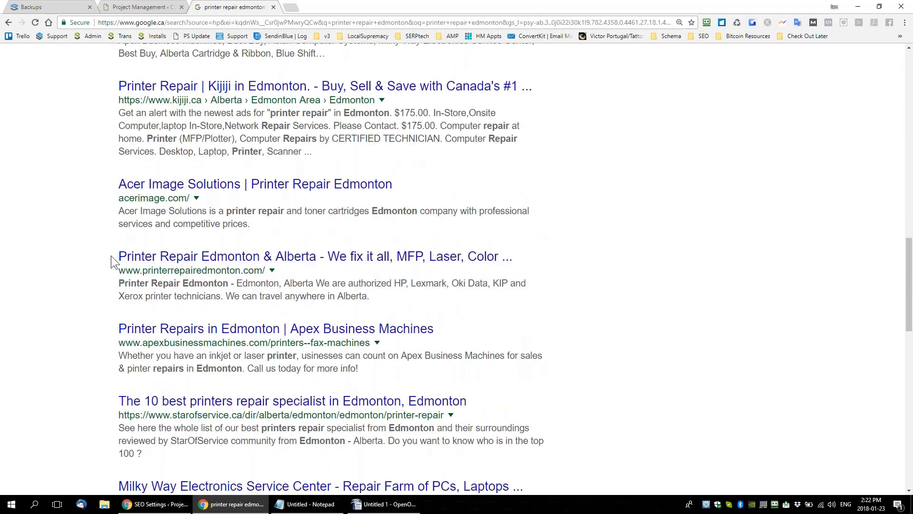
pyautogui.moveTo(110, 255); pyautogui.dragTo(261, 257)
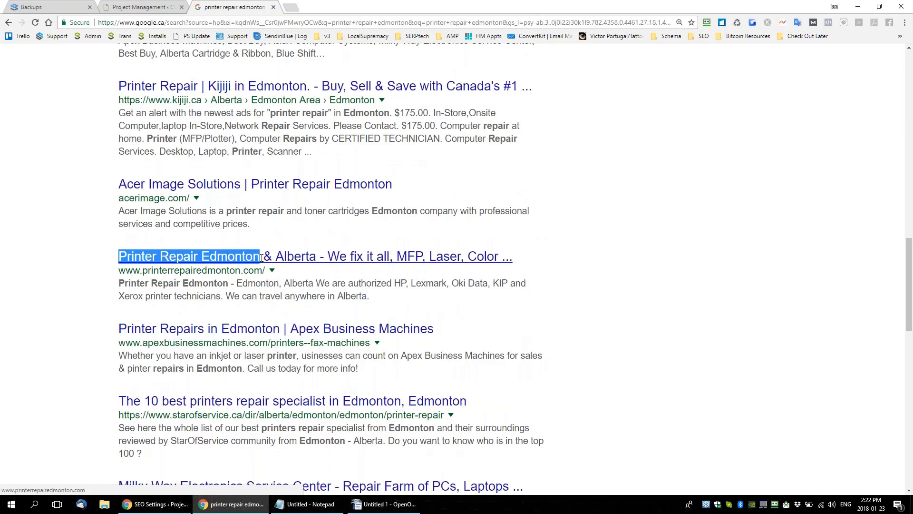
pyautogui.moveTo(98, 270); pyautogui.dragTo(265, 270)
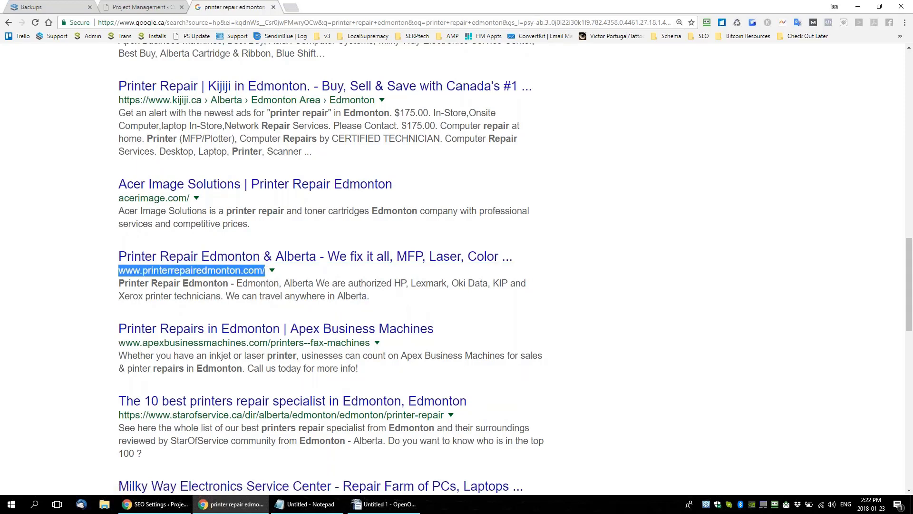
pyautogui.moveTo(109, 284); pyautogui.dragTo(229, 283)
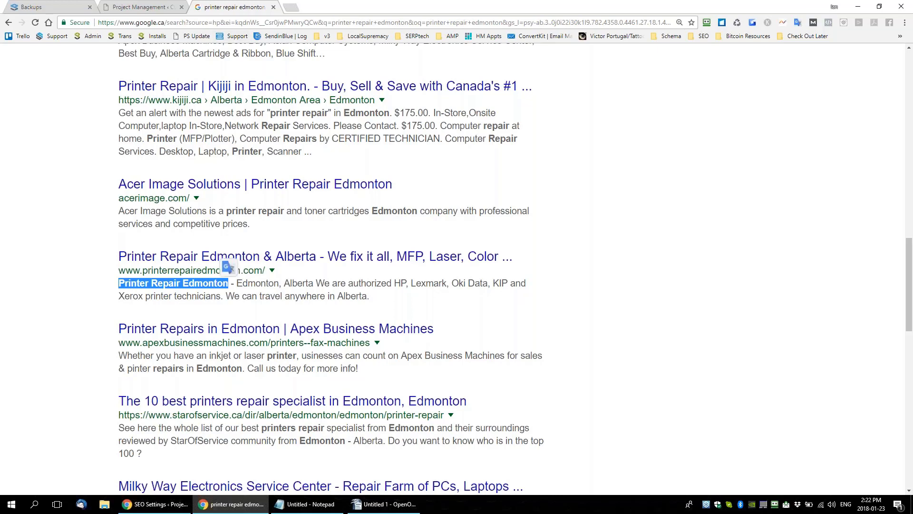
# Open the printerrepairedmonton.com site and highlight the keyword in its "Printer Repair Edmonton – Edmonton, Alberta" heading
pyautogui.click(209, 257)
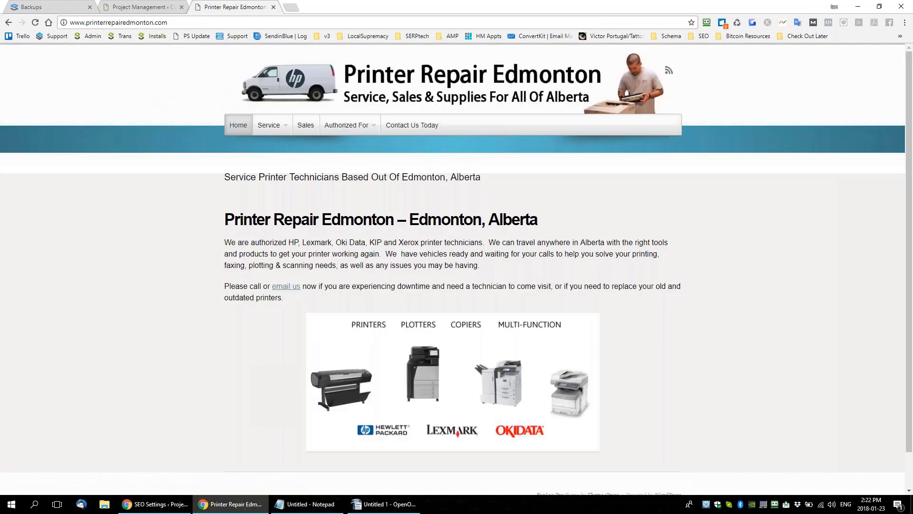
pyautogui.moveTo(223, 177); pyautogui.dragTo(394, 218)
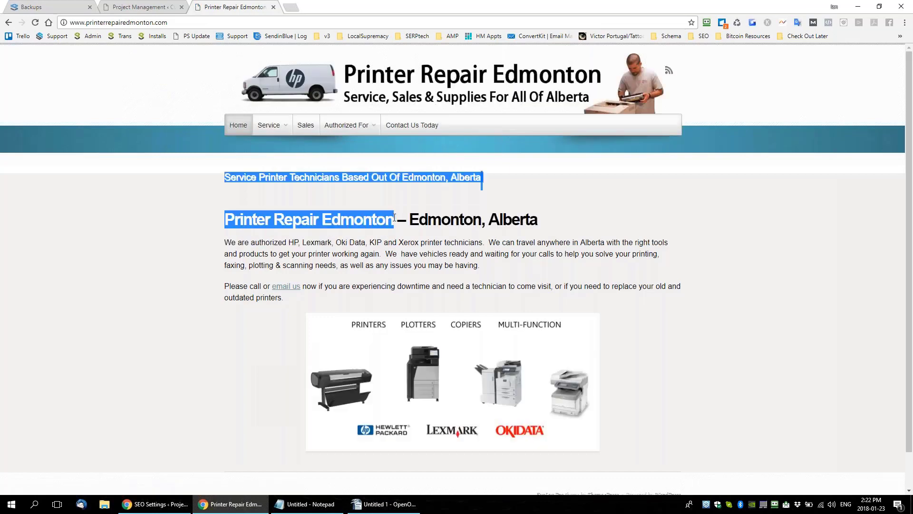
pyautogui.click(212, 208)
pyautogui.moveTo(201, 221); pyautogui.dragTo(273, 220)
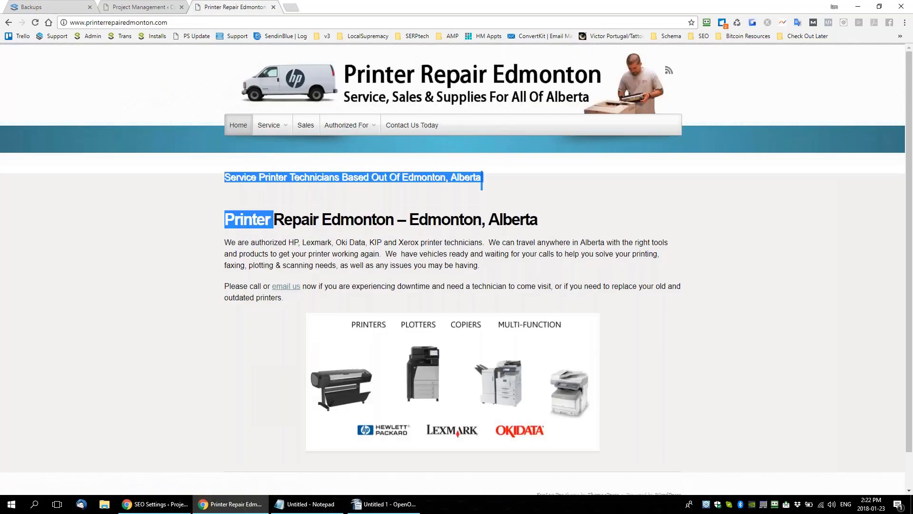
# Close the printer repair site's tab and switch back to the OpenOffice Writer document
pyautogui.click(274, 8)
pyautogui.click(304, 504)
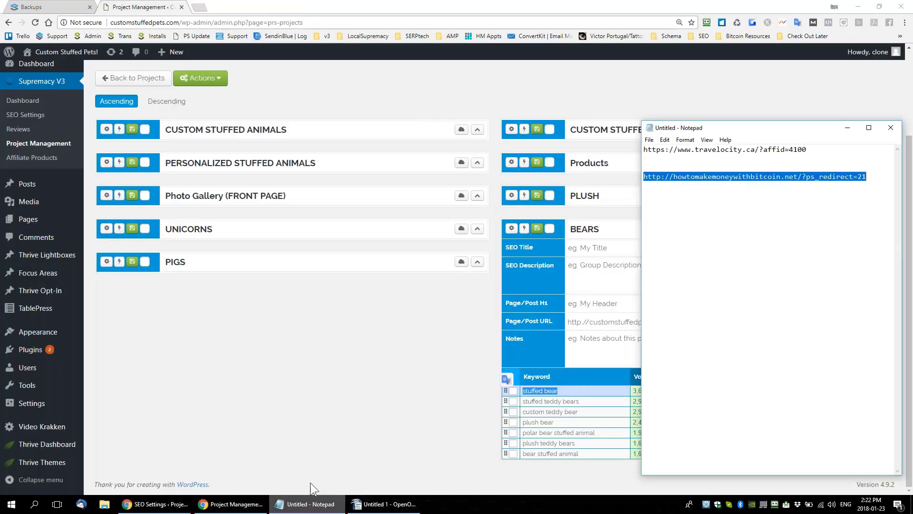
pyautogui.click(400, 507)
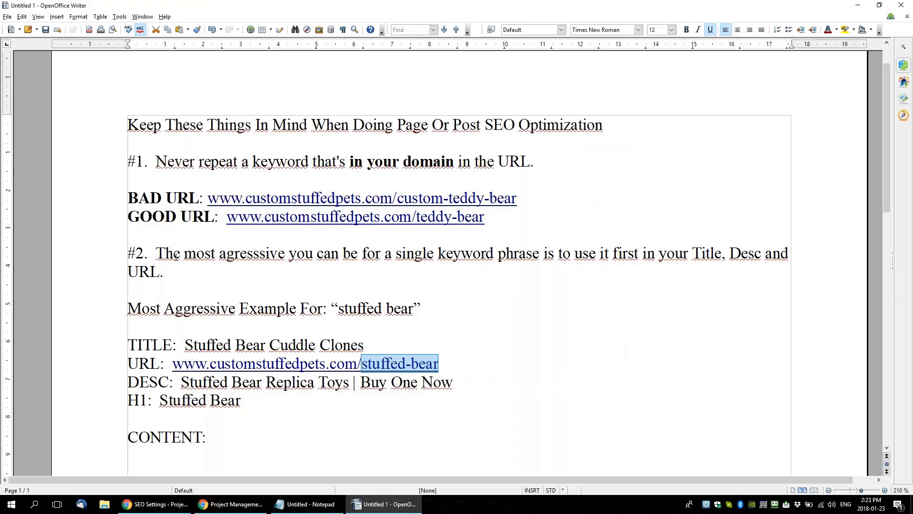
# Replace the sentence of rule #2 with "Watch Your Aggressive Ness"
pyautogui.moveTo(156, 255); pyautogui.dragTo(176, 274)
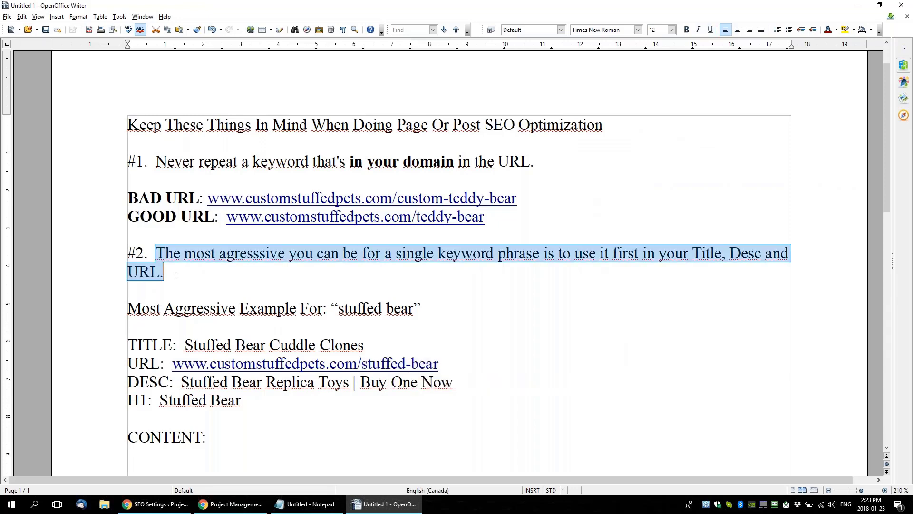
pyautogui.write('Watch ')
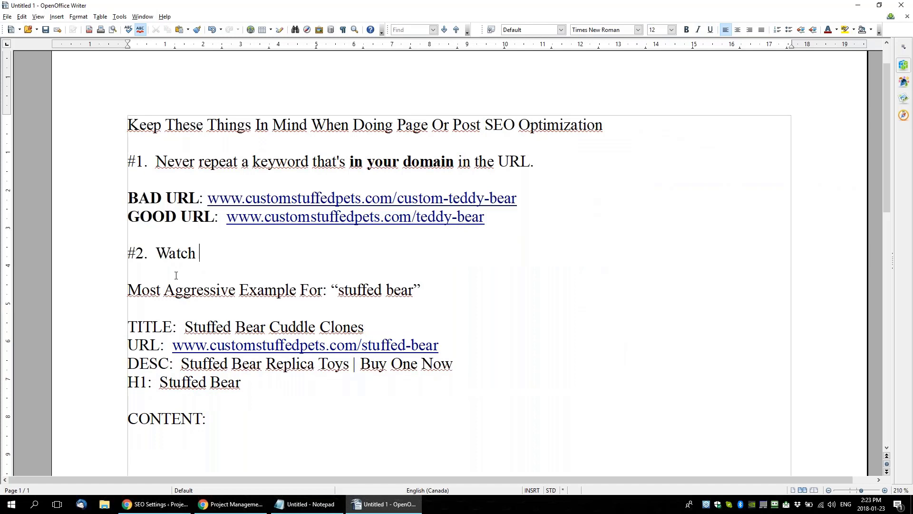
pyautogui.write('Your Aggressiv')
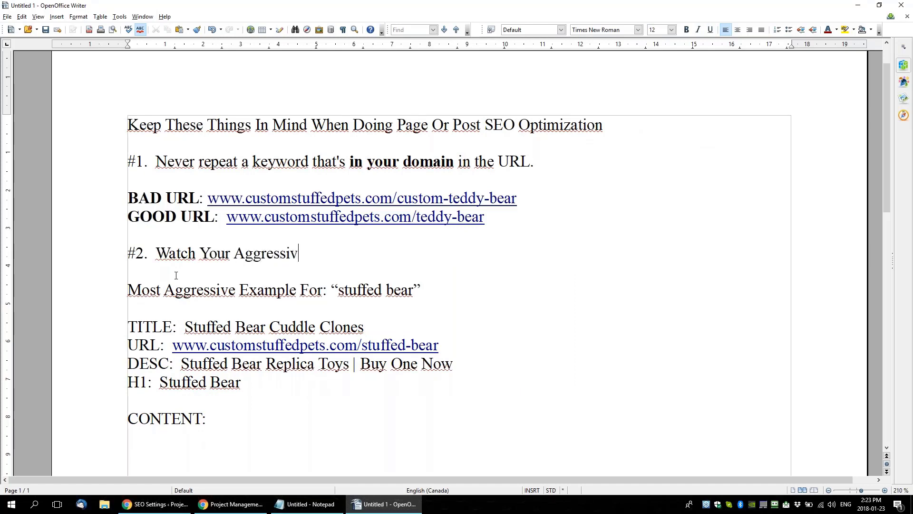
pyautogui.write('e Ness')
# Insert "& Blend It" after "Watch" in rule #2 and correct "Aggressive Ness" to "Aggressiveness"
pyautogui.scroll(-3, 495, 285)
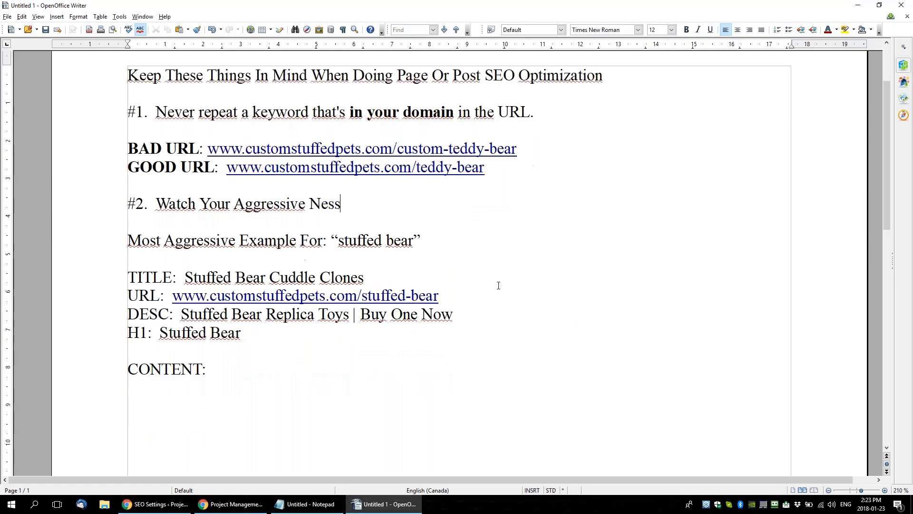
pyautogui.click(194, 153)
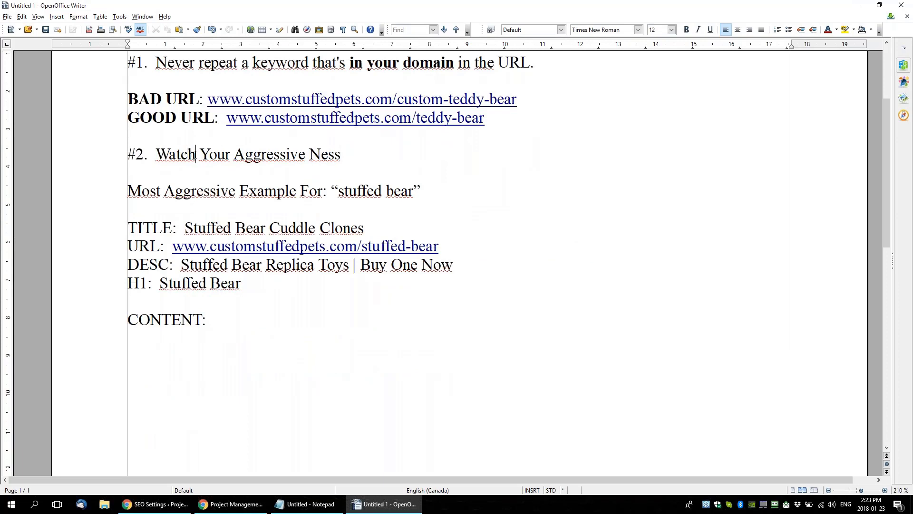
pyautogui.write('& Blend It')
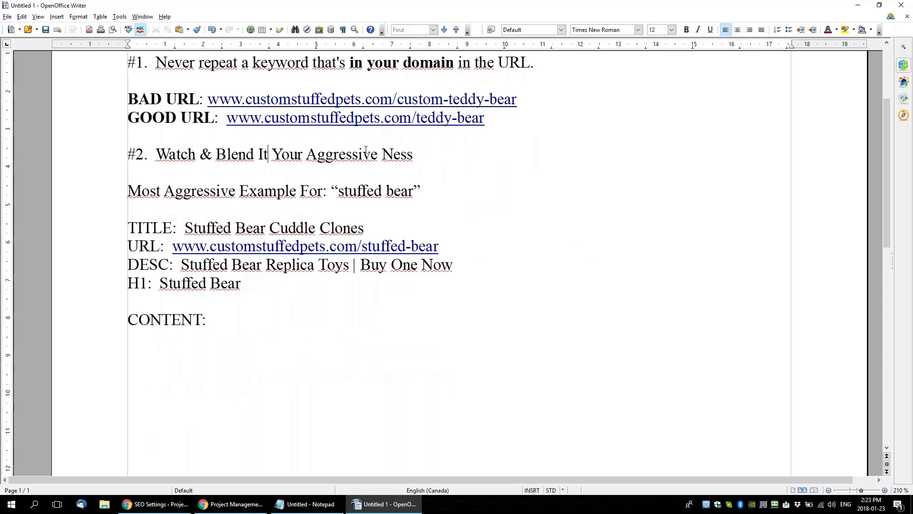
pyautogui.moveTo(394, 159); pyautogui.dragTo(378, 162)
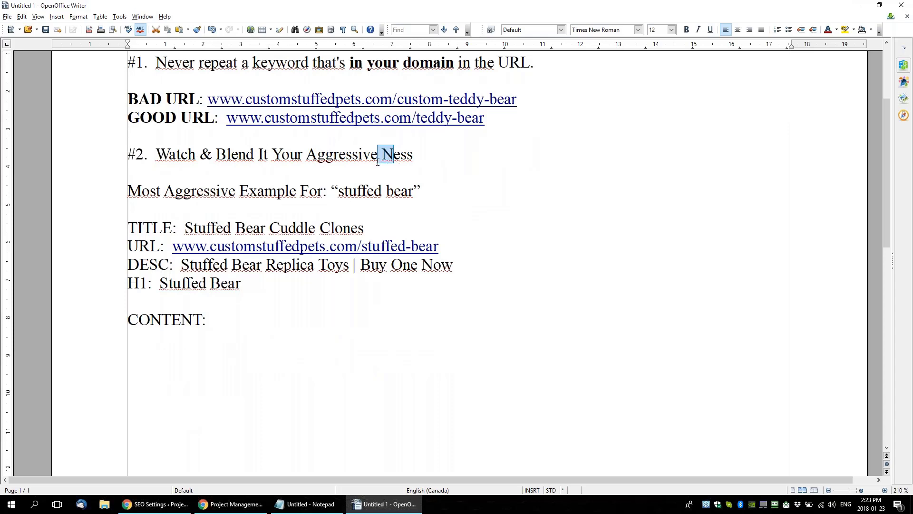
pyautogui.write('n')
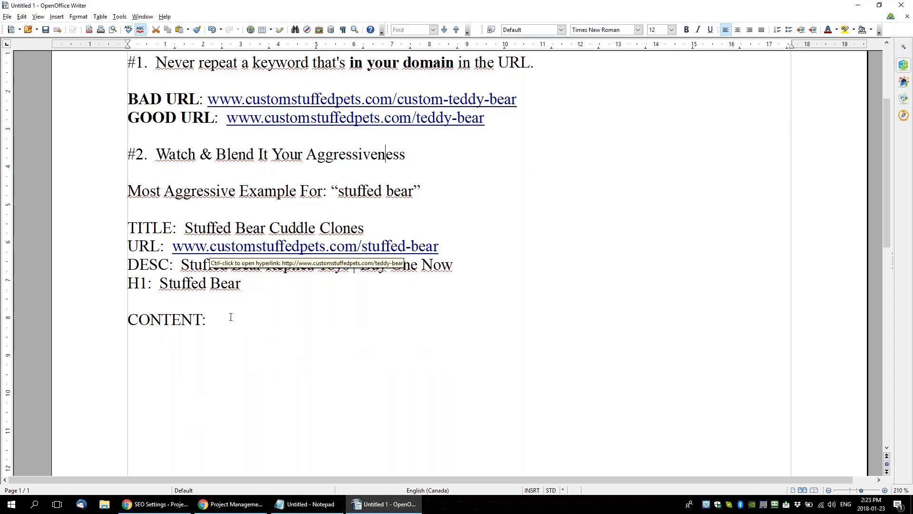
# Add the heading "Less Aggresive Example" below the CONTENT line, leaving a blank line between them
pyautogui.hotkey('ctrl', 'End')
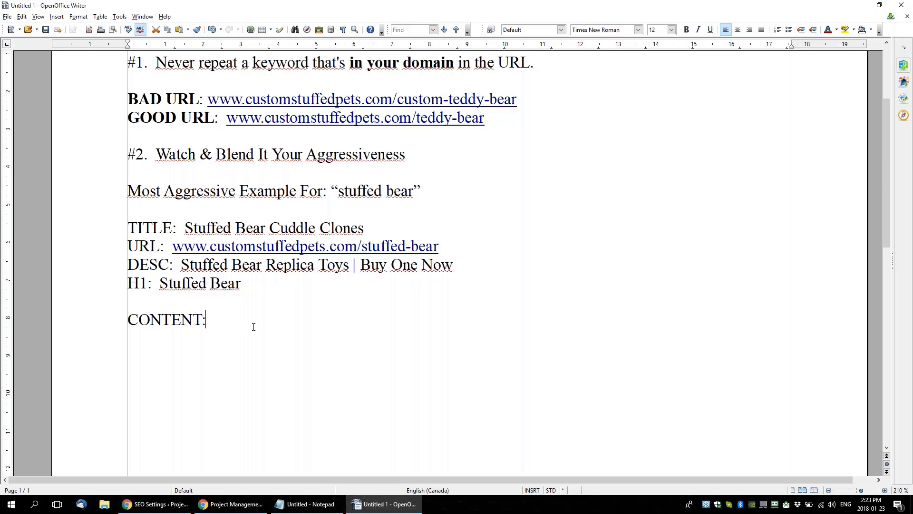
pyautogui.write('Less Agg')
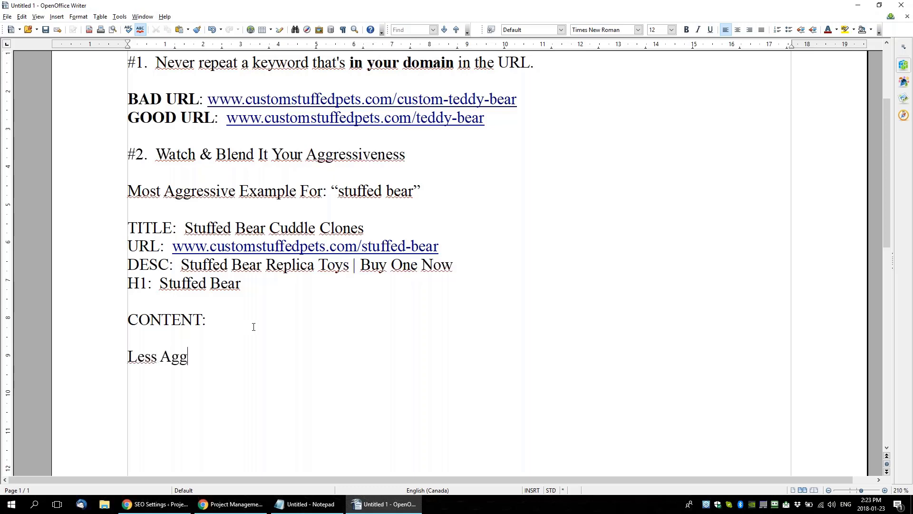
pyautogui.write('resive Example')
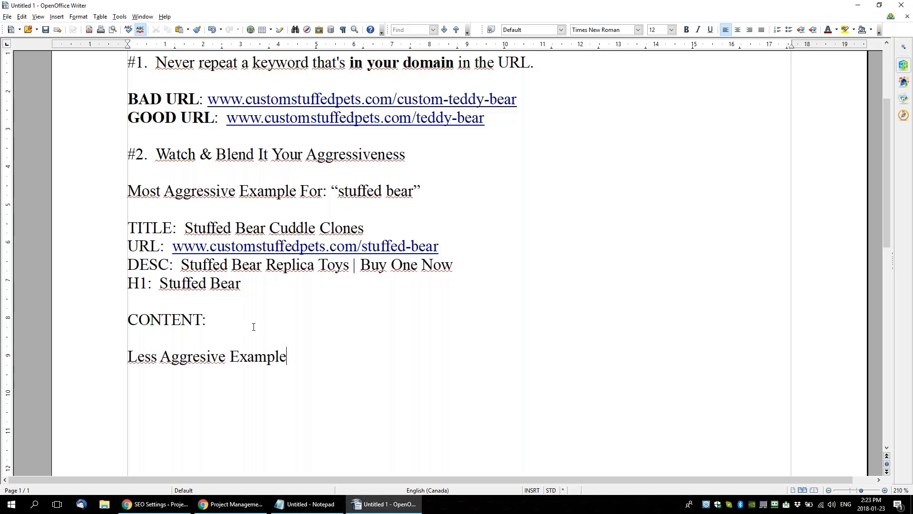
# Copy the TITLE, URL, DESC and H1 lines of the most aggressive example to below the "Less Aggresive Example" heading
pyautogui.moveTo(241, 284); pyautogui.dragTo(81, 224)
pyautogui.hotkey('ctrl', 'c')
pyautogui.click(183, 392)
pyautogui.hotkey('ctrl', 'v')
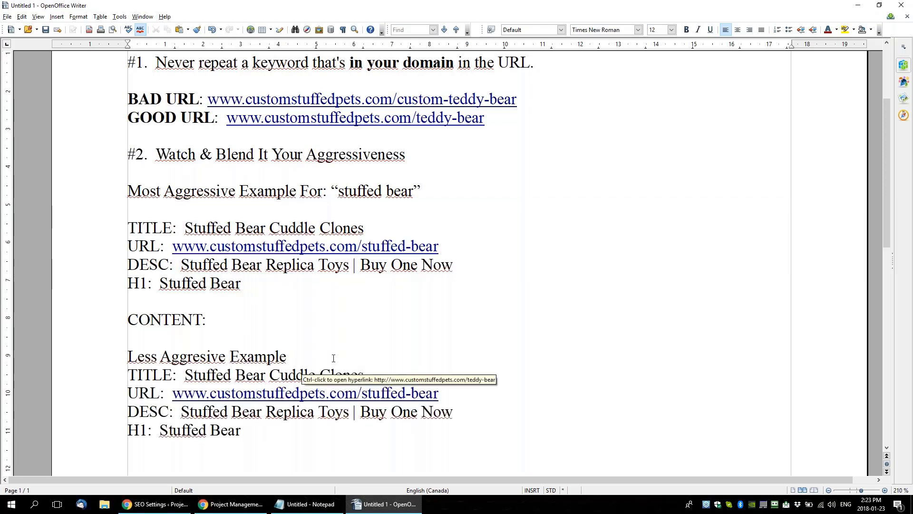
# Complete the "Less Aggresive Example" heading with the phrase "For: “stuffed bear”" copied from the first example's heading
pyautogui.moveTo(436, 198); pyautogui.dragTo(292, 191)
pyautogui.hotkey('ctrl', 'c')
pyautogui.click(287, 357)
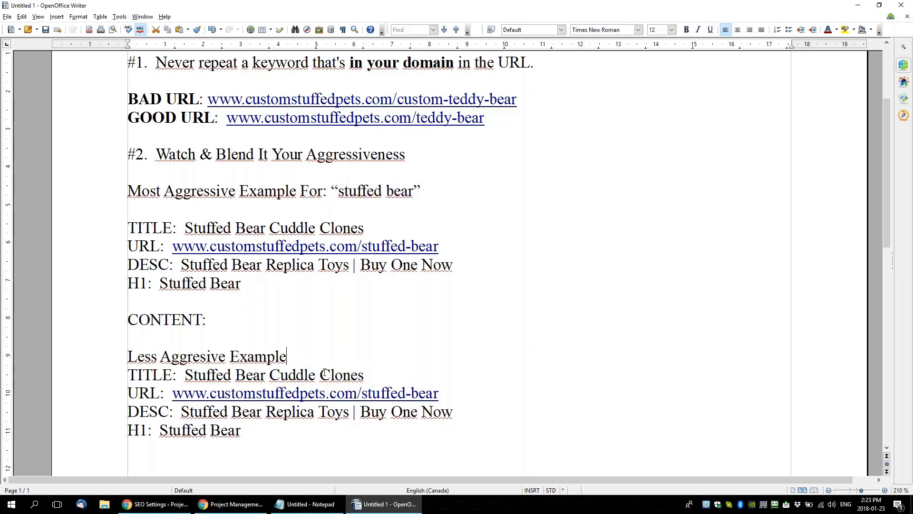
pyautogui.hotkey('ctrl', 'v')
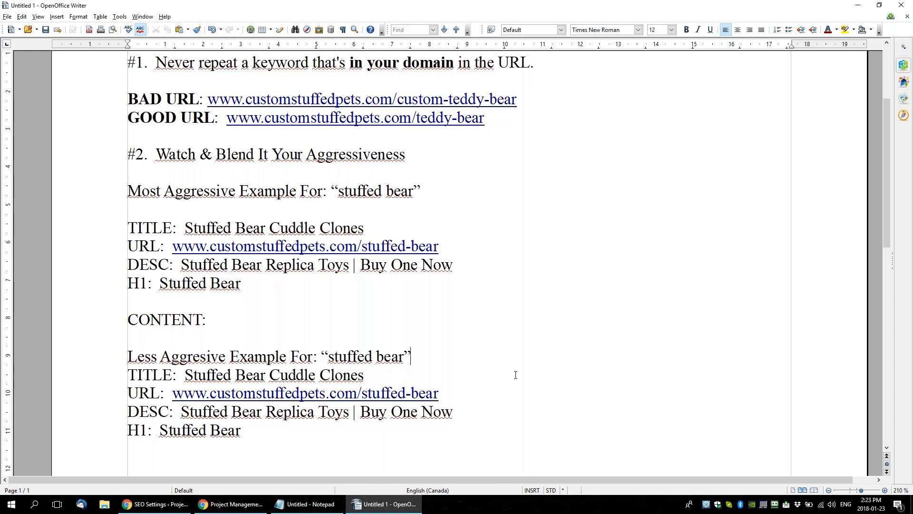
pyautogui.scroll(-2, 515, 375)
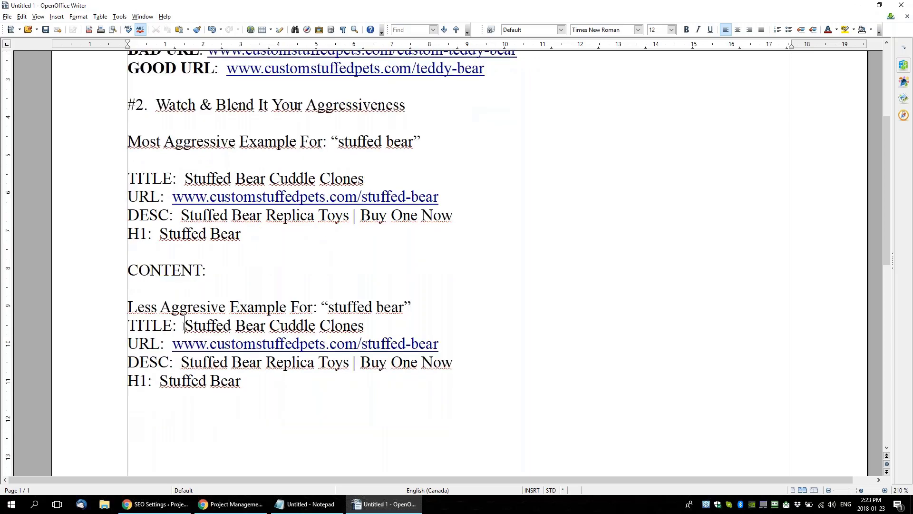
pyautogui.click(185, 325)
pyautogui.write('Purchase')
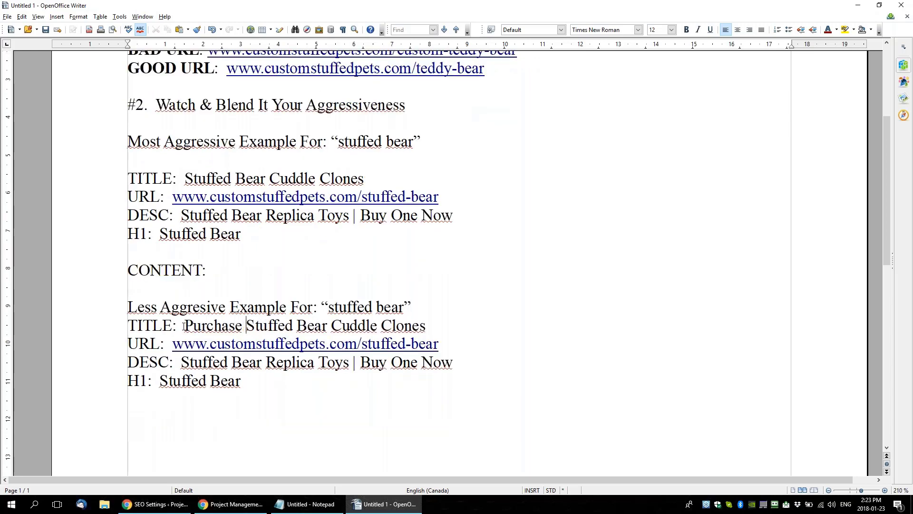
pyautogui.press('Right')
pyautogui.press('Right')
pyautogui.press('Right')
pyautogui.press('Right')
pyautogui.press('Right')
pyautogui.moveTo(182, 326); pyautogui.dragTo(247, 326)
pyautogui.press('Delete')
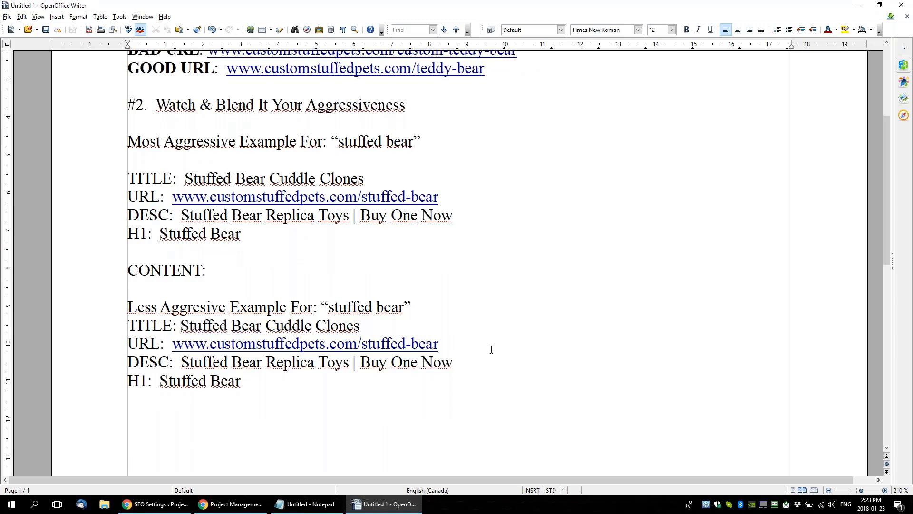
# Examine how the keyword "stuffed bear" is used in the title and URL of the less aggressive example
pyautogui.moveTo(438, 344); pyautogui.dragTo(120, 331)
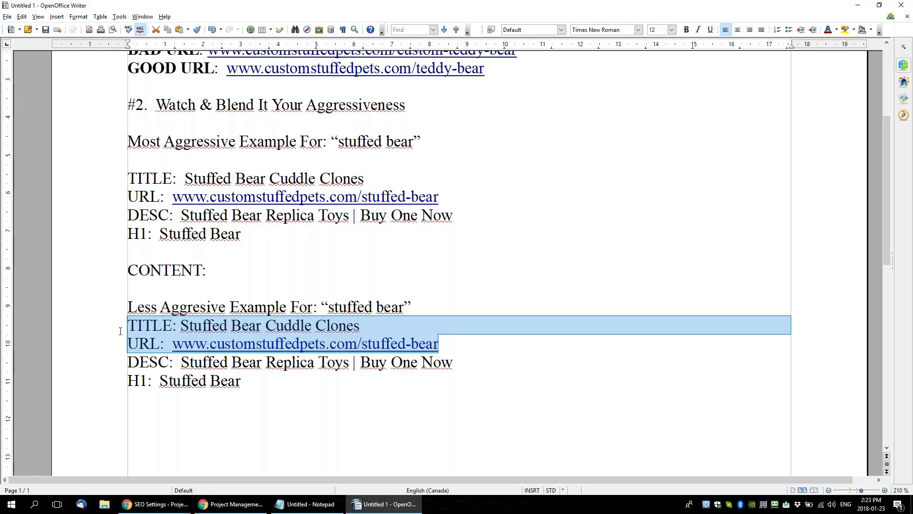
pyautogui.click(195, 283)
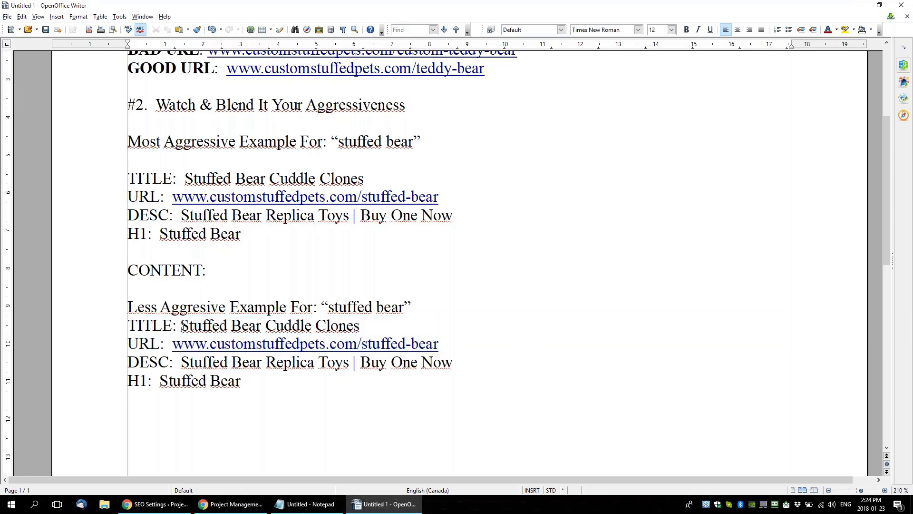
pyautogui.moveTo(180, 326); pyautogui.dragTo(261, 326)
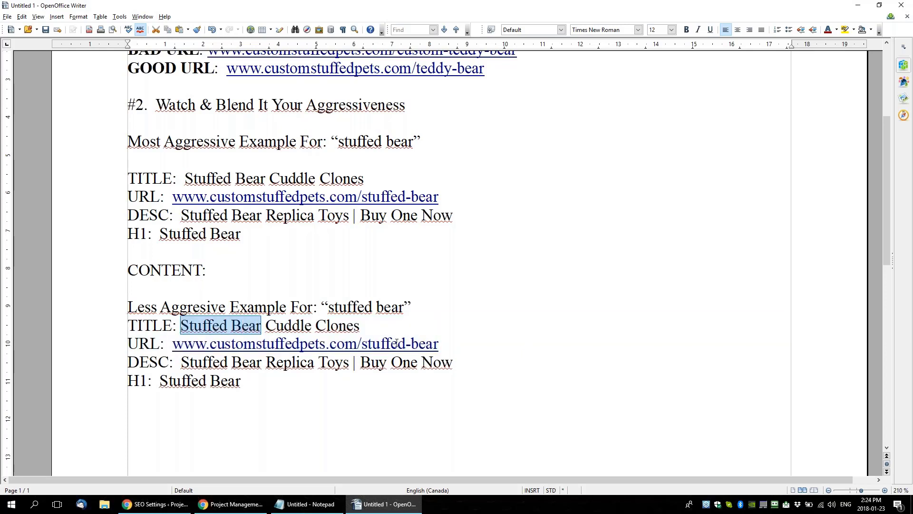
pyautogui.click(463, 343)
pyautogui.hotkey('shift', 'Left')
pyautogui.hotkey('shift', 'Left')
pyautogui.hotkey('shift', 'Left')
pyautogui.hotkey('shift', 'Left')
pyautogui.hotkey('shift', 'Left')
pyautogui.hotkey('shift', 'Left')
pyautogui.hotkey('shift', 'Left')
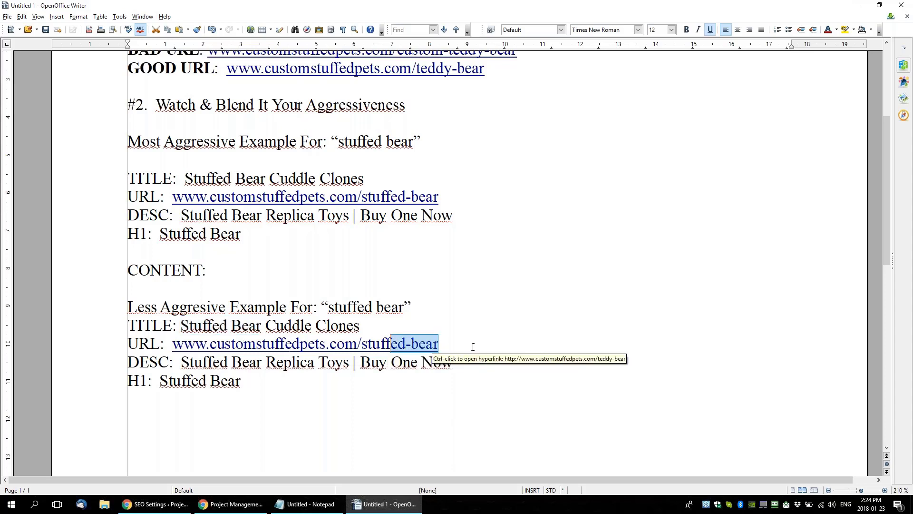
pyautogui.hotkey('shift', 'Up')
pyautogui.hotkey('shift', 'Home')
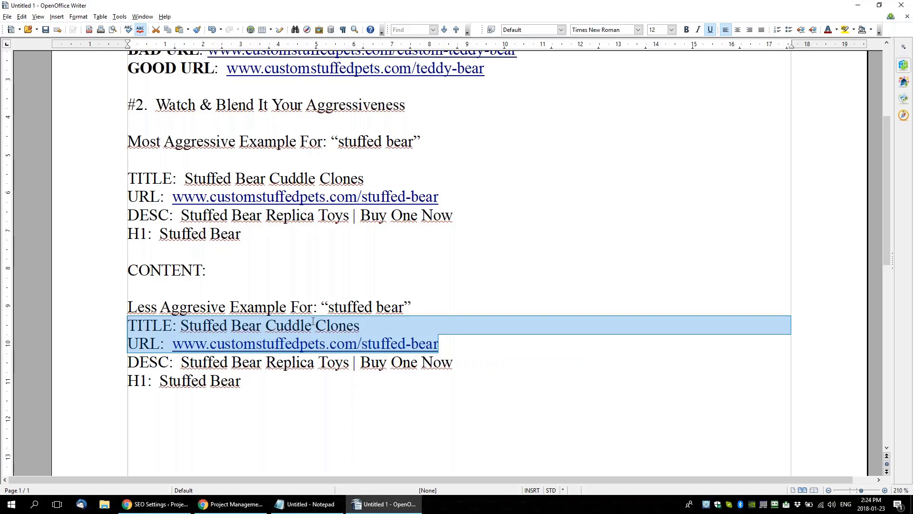
pyautogui.press('Right')
pyautogui.press('Right')
pyautogui.press('Right')
pyautogui.press('Right')
pyautogui.press('Right')
pyautogui.press('Right')
pyautogui.hotkey('shift', 'Right')
pyautogui.hotkey('shift', 'Right')
pyautogui.hotkey('shift', 'Right')
pyautogui.hotkey('shift', 'Right')
pyautogui.hotkey('shift', 'Right')
pyautogui.hotkey('shift', 'Right')
pyautogui.hotkey('shift', 'Right')
pyautogui.hotkey('shift', 'Right')
pyautogui.hotkey('shift', 'Right')
pyautogui.hotkey('shift', 'Right')
pyautogui.hotkey('shift', 'Right')
pyautogui.hotkey('shift', 'Right')
pyautogui.hotkey('shift', 'Right')
pyautogui.hotkey('shift', 'Right')
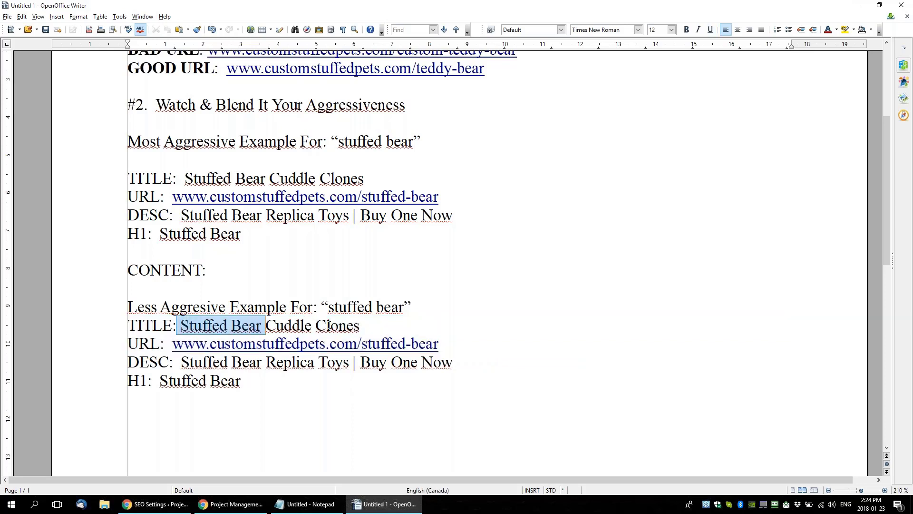
# Append "| SHOP NOW" to the title of the less aggressive example
pyautogui.click(385, 327)
pyautogui.write('| Sho')
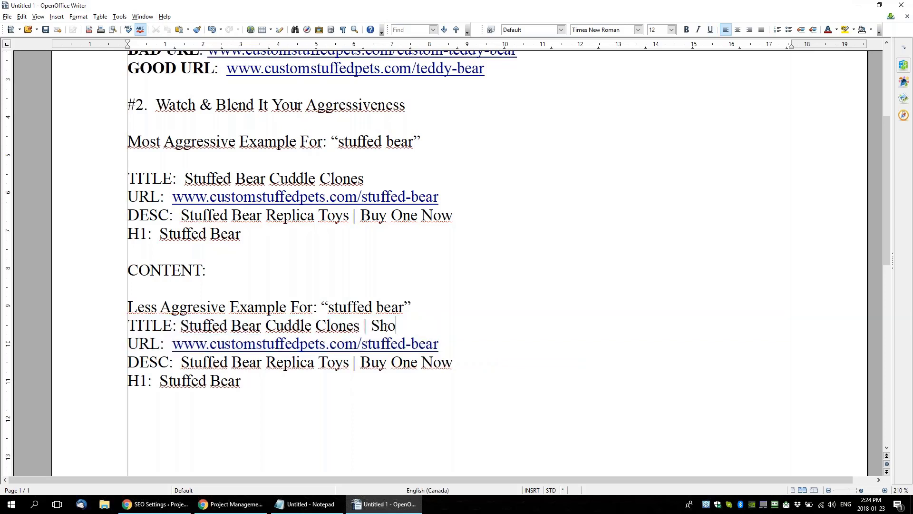
pyautogui.press('BackSpace')
pyautogui.press('BackSpace')
pyautogui.write('HOP NOW')
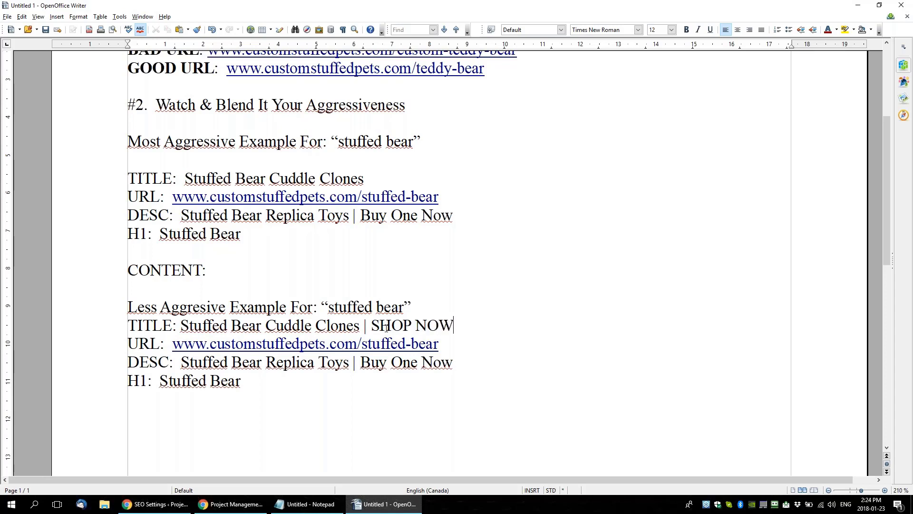
pyautogui.moveTo(475, 321); pyautogui.dragTo(181, 326)
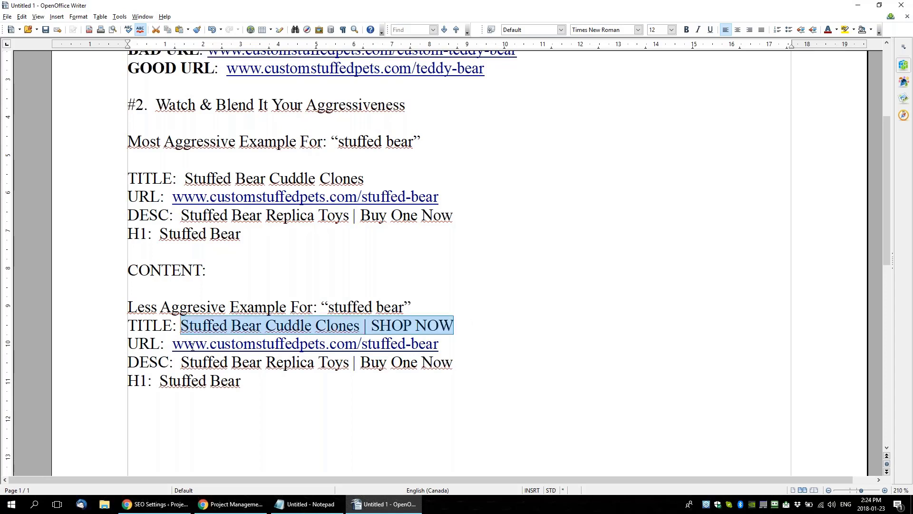
pyautogui.click(294, 387)
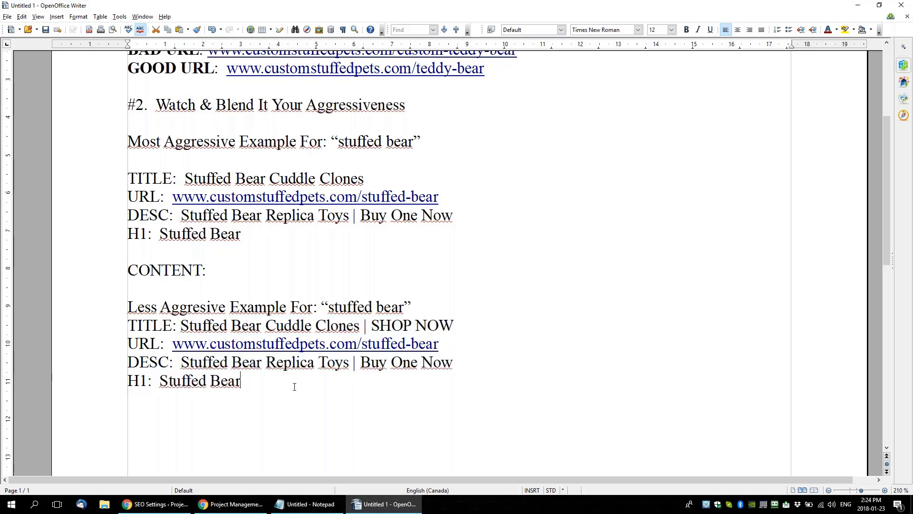
# Replace the less aggressive example's description with "We create amazing Stuffed Bear Animals For Your Kids."
pyautogui.moveTo(441, 362); pyautogui.dragTo(182, 363)
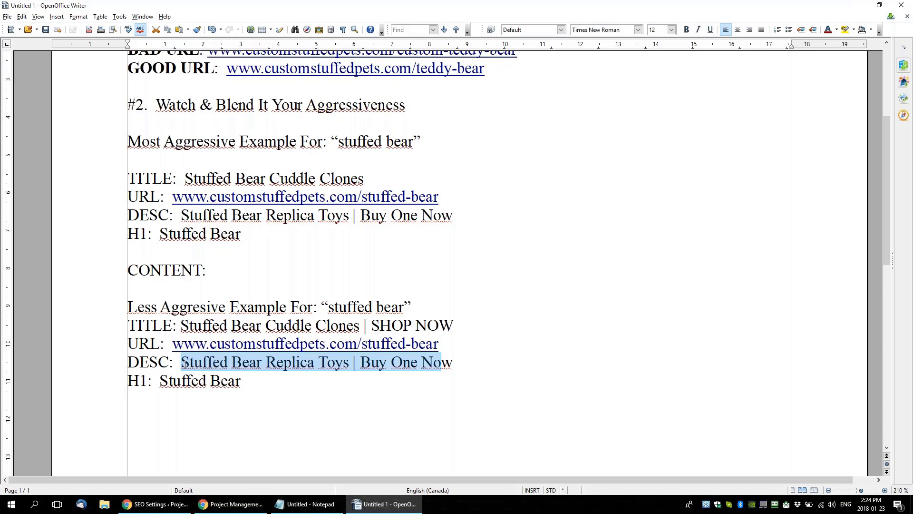
pyautogui.click(183, 362)
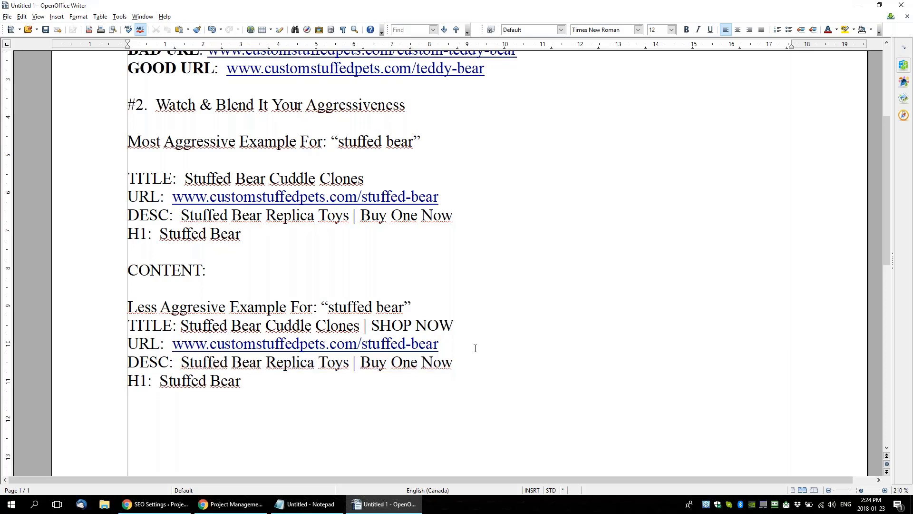
pyautogui.moveTo(453, 362); pyautogui.dragTo(190, 360)
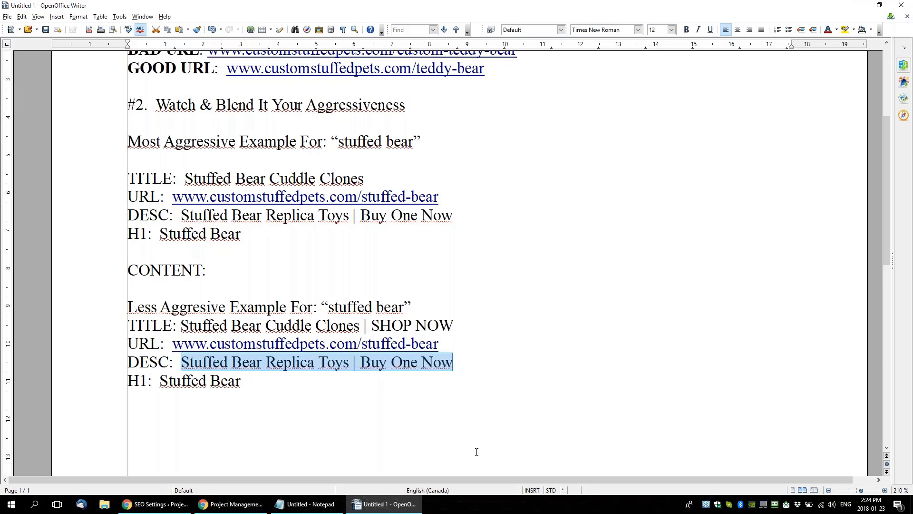
pyautogui.write('Th')
pyautogui.press('BackSpace')
pyautogui.press('BackSpace')
pyautogui.write('We cr')
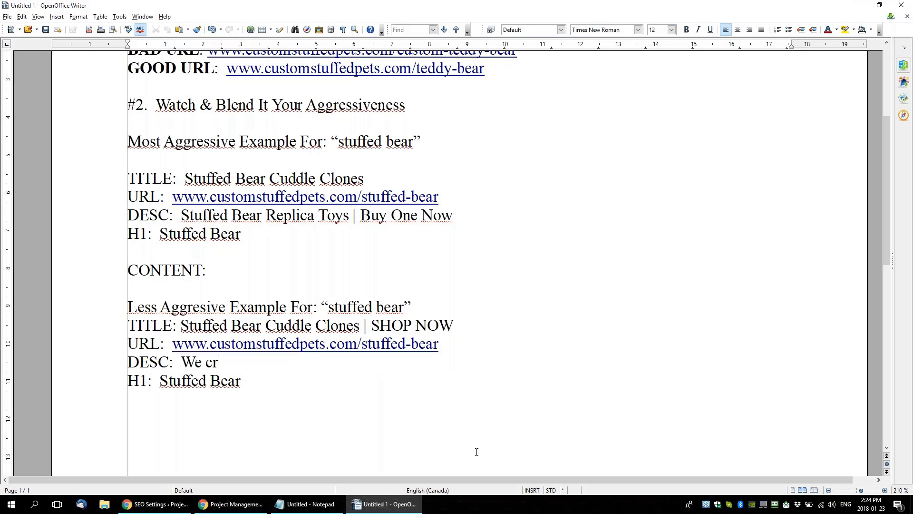
pyautogui.write('eate ama')
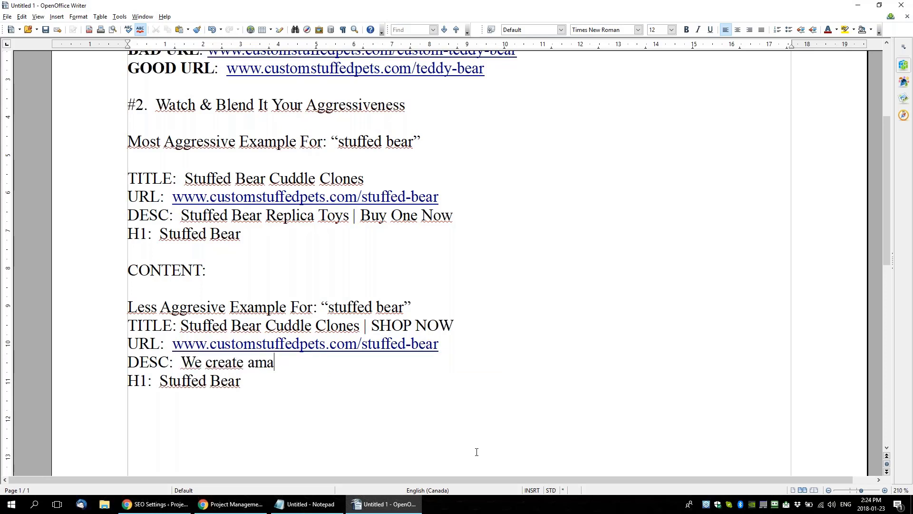
pyautogui.write('zing Stuf')
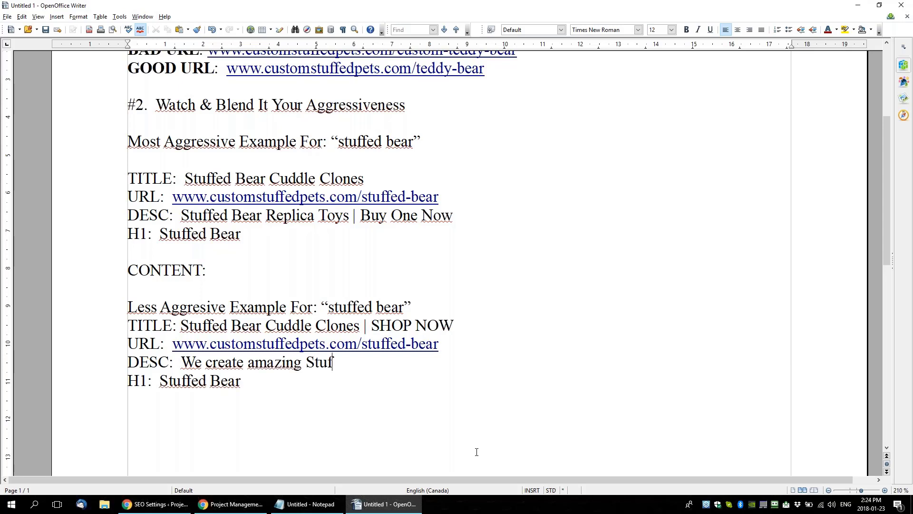
pyautogui.write('fed Bear')
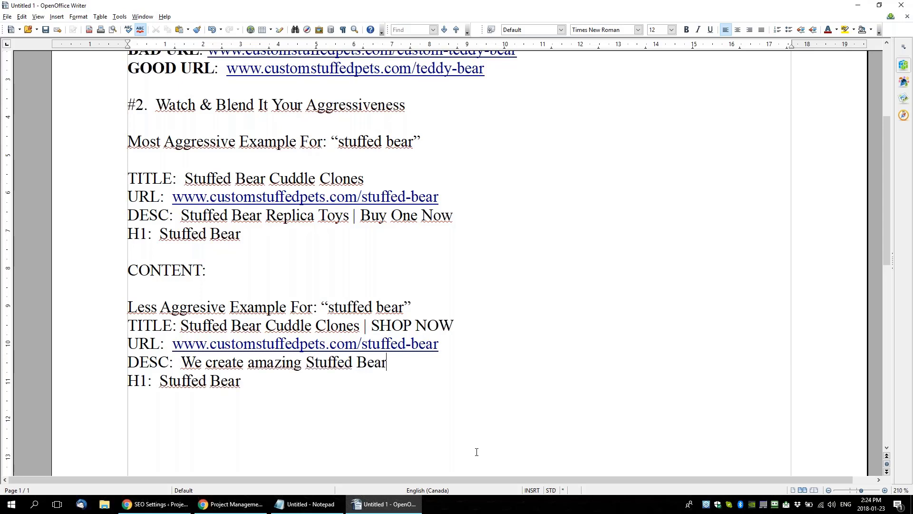
pyautogui.write(' Animals For Your Kidns')
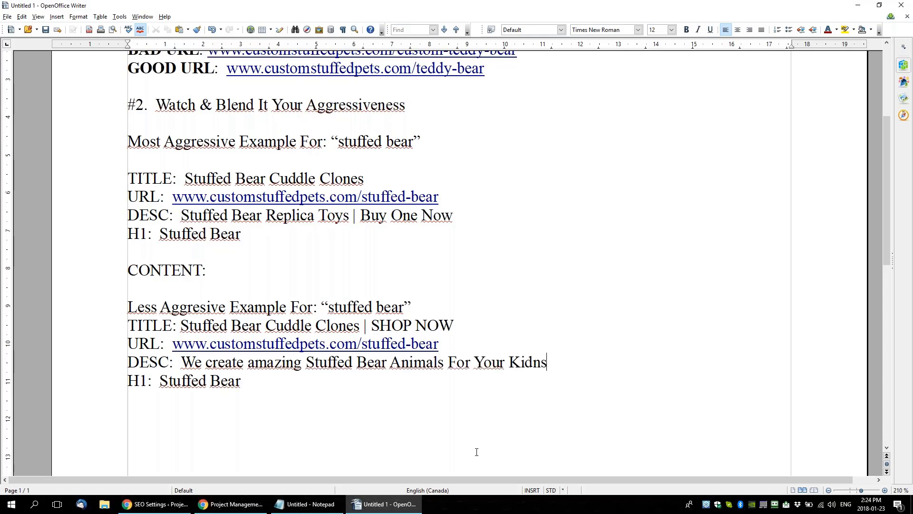
pyautogui.press('BackSpace')
pyautogui.press('BackSpace')
pyautogui.write('s.')
pyautogui.moveTo(306, 363); pyautogui.dragTo(387, 363)
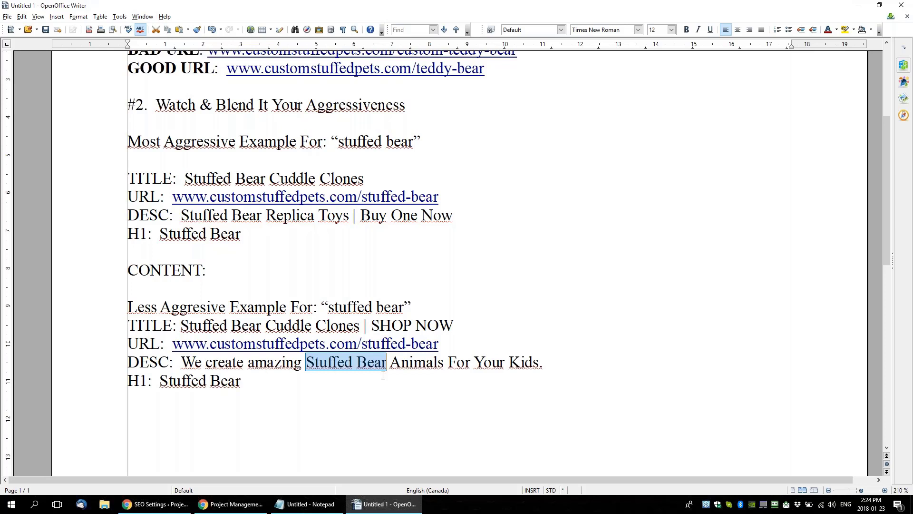
pyautogui.click(342, 377)
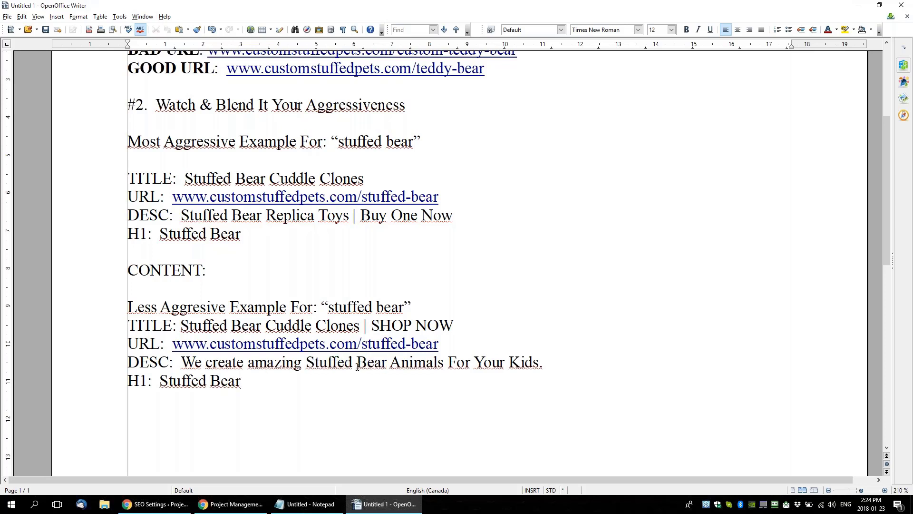
# Move the word "Bear" in front of "Stuffed" in the less aggressive example's description
pyautogui.click(357, 368)
pyautogui.moveTo(358, 368); pyautogui.dragTo(390, 368)
pyautogui.hotkey('ctrl', 'c')
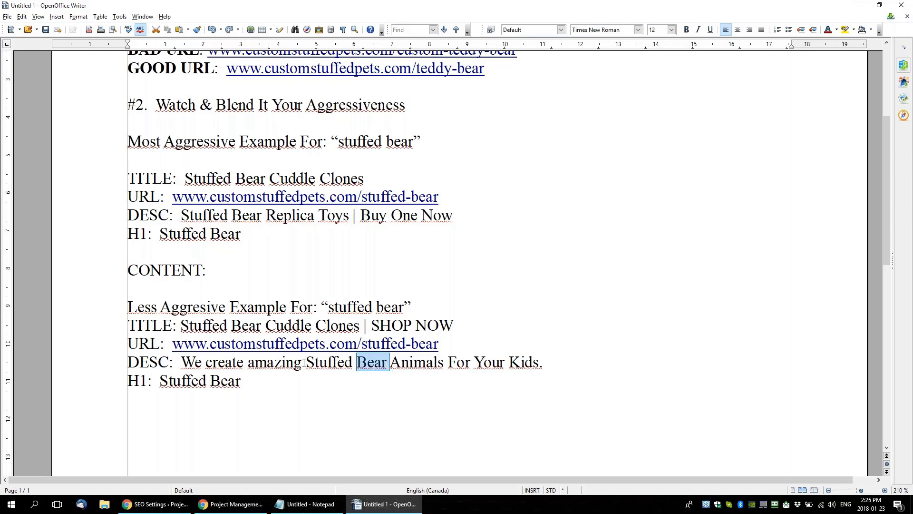
pyautogui.click(304, 362)
pyautogui.hotkey('ctrl', 'v')
pyautogui.click(391, 368)
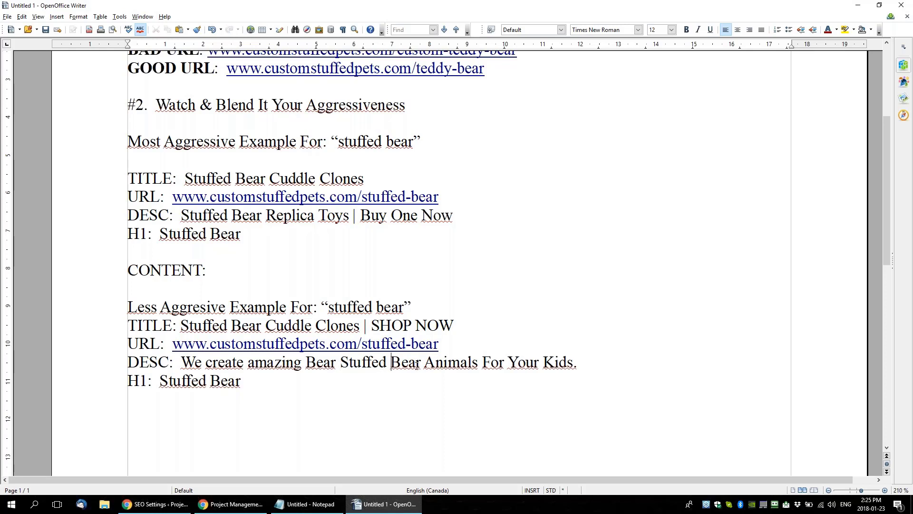
pyautogui.moveTo(421, 367); pyautogui.dragTo(336, 367)
pyautogui.press('Delete')
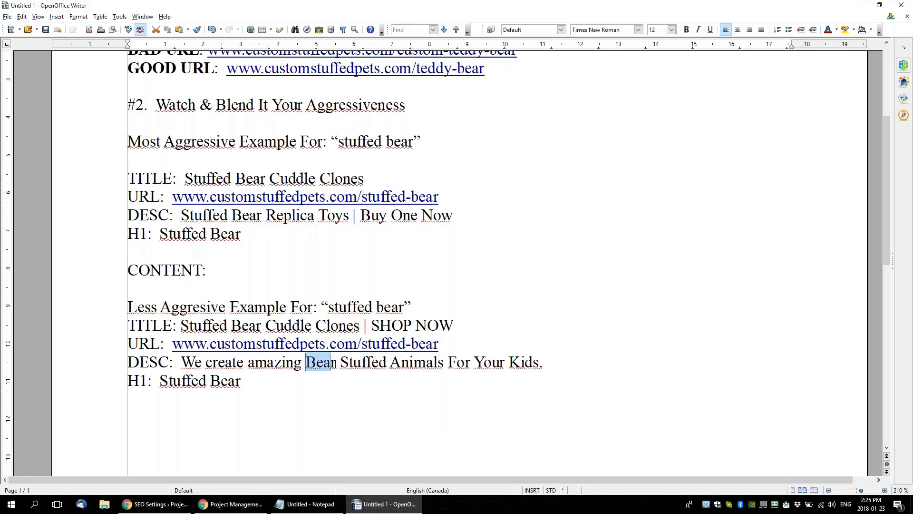
pyautogui.click(341, 368)
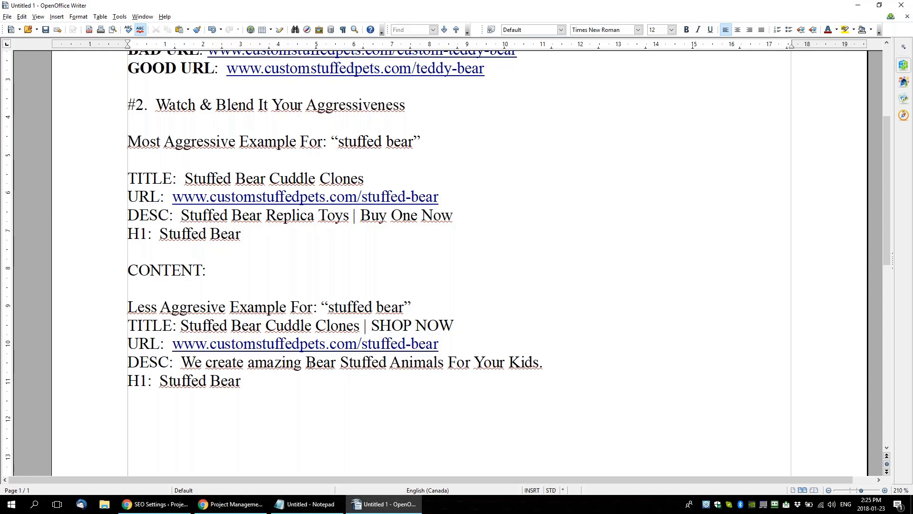
# Reword the less aggressive example's description to "We create amazing Stuffed Animal Bears For Your Kids."
pyautogui.moveTo(301, 366); pyautogui.dragTo(337, 374)
pyautogui.hotkey('ctrl', 'c')
pyautogui.press('Delete')
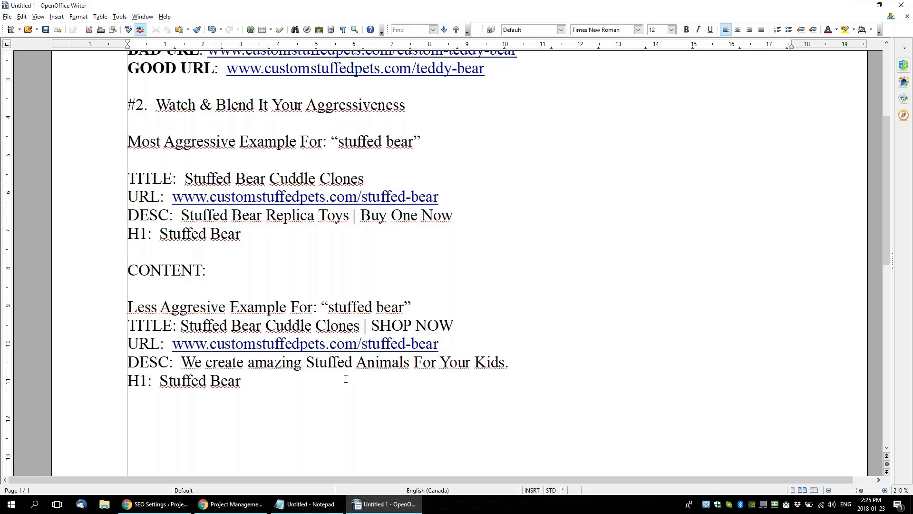
pyautogui.click(410, 366)
pyautogui.press('BackSpace')
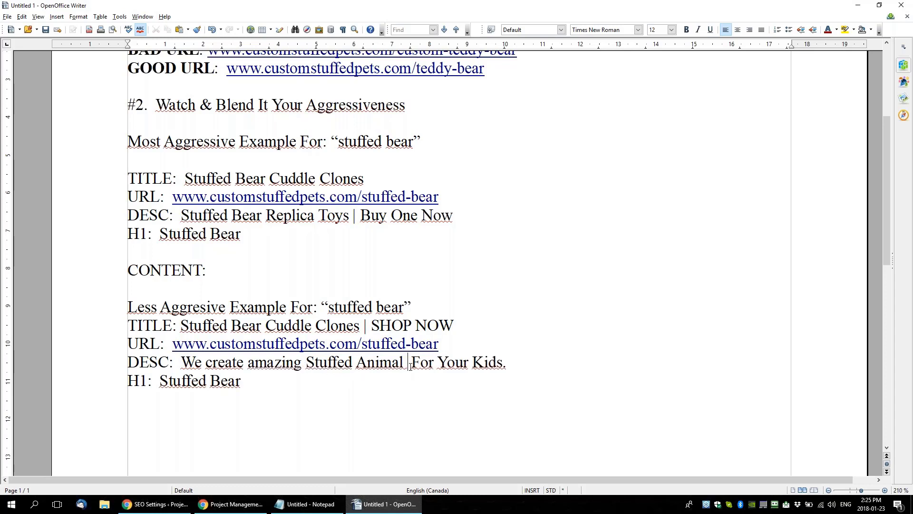
pyautogui.hotkey('ctrl', 'v')
pyautogui.click(411, 366)
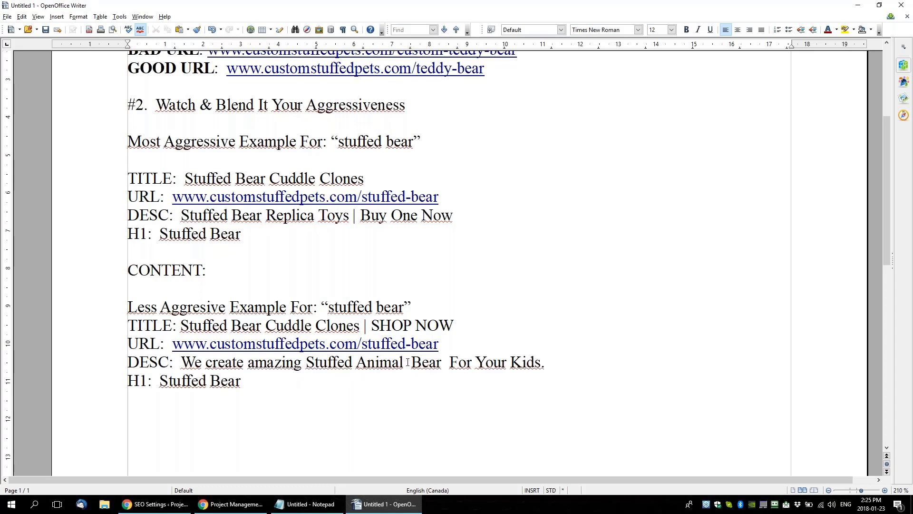
pyautogui.hotkey('ctrl', 'Right')
pyautogui.press('BackSpace')
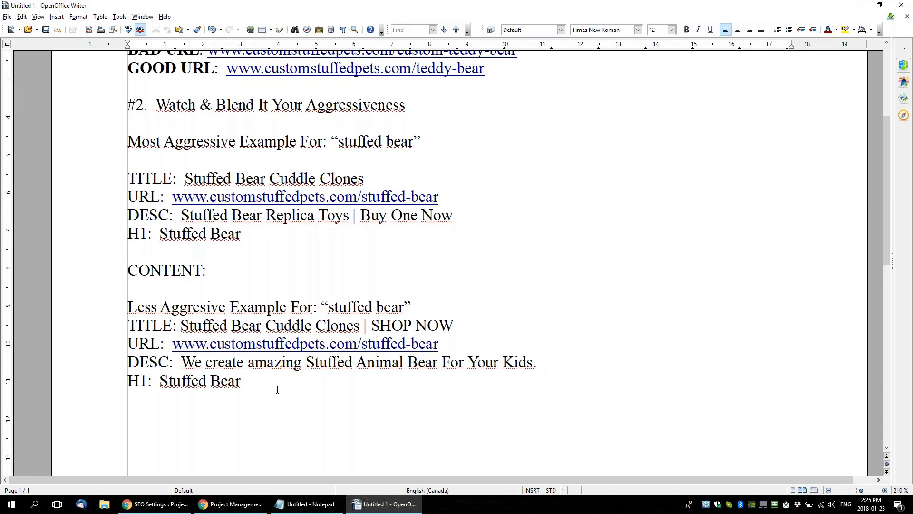
pyautogui.moveTo(242, 381); pyautogui.dragTo(161, 384)
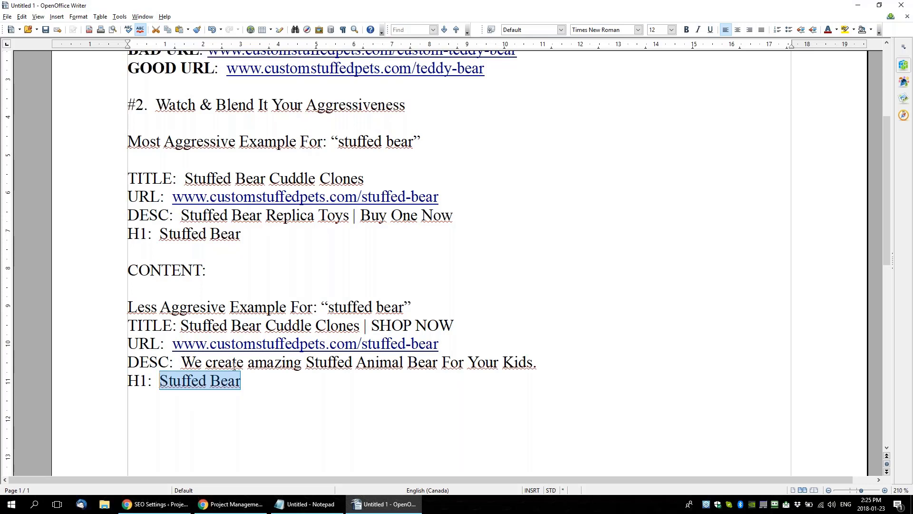
pyautogui.click(437, 364)
pyautogui.write('s')
# Replace the less aggressive example's H1 text with "Custom Stuffed Bears & More"
pyautogui.moveTo(278, 384); pyautogui.dragTo(162, 380)
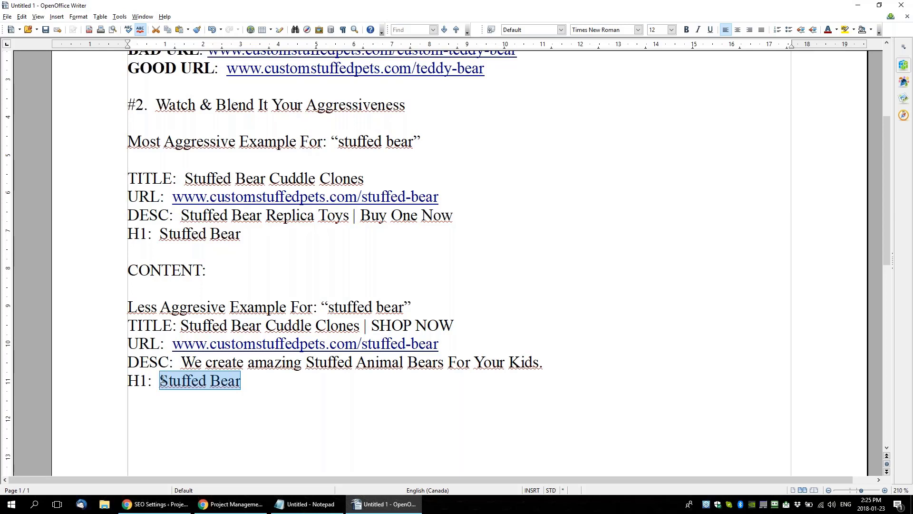
pyautogui.write('Custom Stuffed')
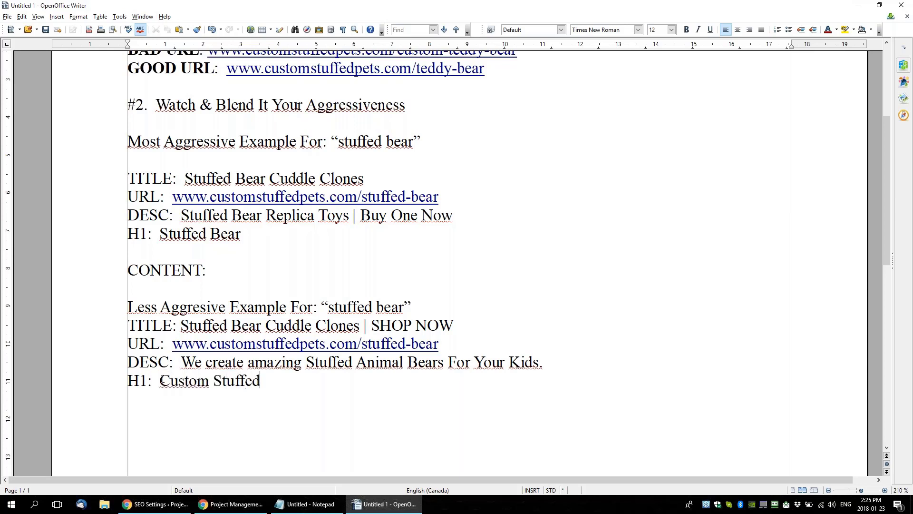
pyautogui.write(' Bears & MOre')
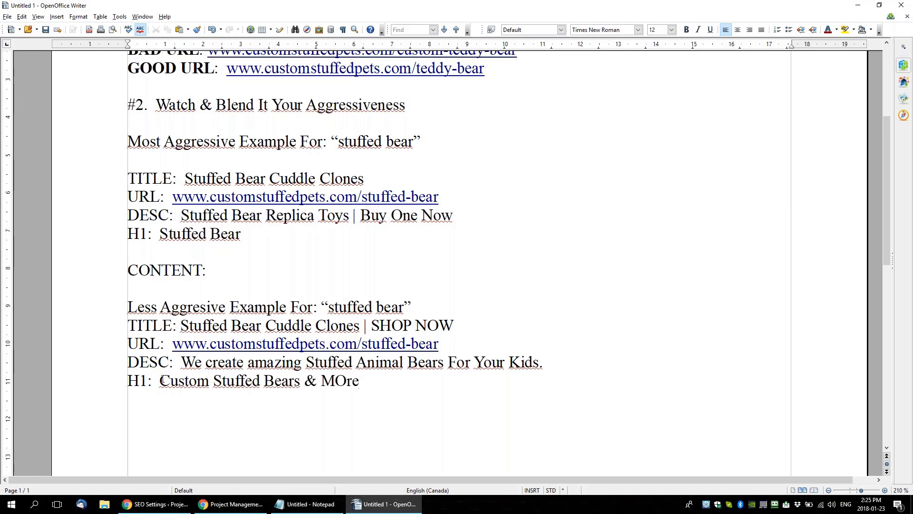
pyautogui.press('Left')
pyautogui.press('Left')
pyautogui.press('BackSpace')
pyautogui.write('o')
# Make the TITLE, URL, DESC and H1 labels of the less aggressive example bold
pyautogui.moveTo(396, 377); pyautogui.dragTo(91, 326)
pyautogui.hotkey('ctrl', 'b')
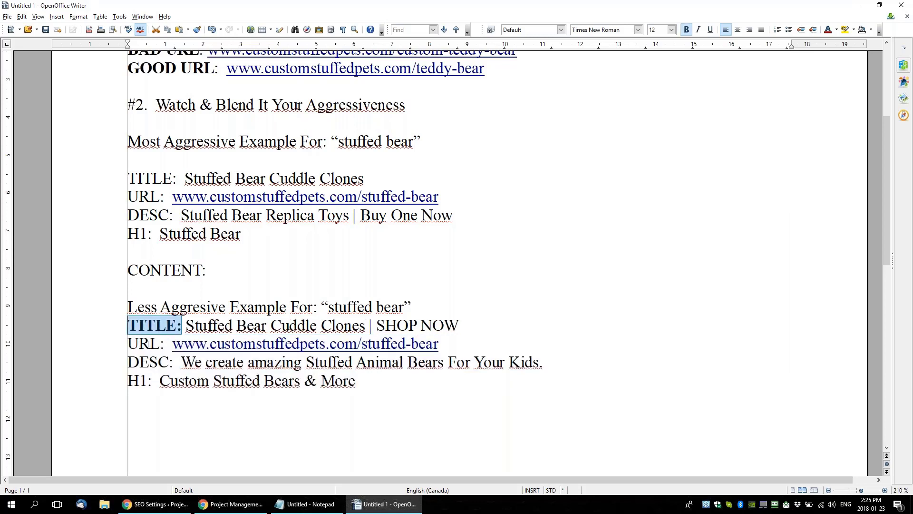
pyautogui.moveTo(170, 345); pyautogui.dragTo(126, 345)
pyautogui.hotkey('ctrl', 'b')
pyautogui.moveTo(176, 367); pyautogui.dragTo(87, 379)
pyautogui.hotkey('ctrl', 'b')
pyautogui.hotkey('ctrl', 'b')
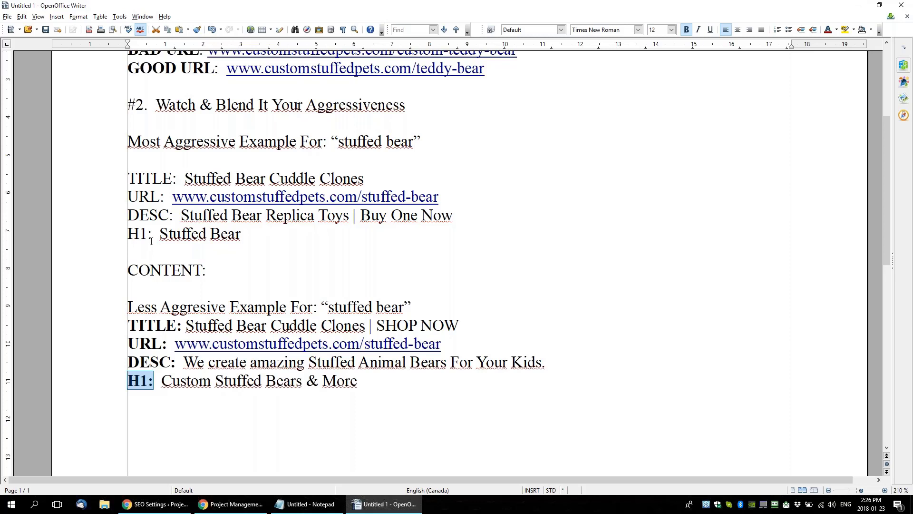
# Make the H1, DESC, URL and TITLE labels of the most aggressive example bold
pyautogui.moveTo(154, 234); pyautogui.dragTo(127, 234)
pyautogui.hotkey('ctrl', 'b')
pyautogui.moveTo(181, 215); pyautogui.dragTo(126, 196)
pyautogui.hotkey('ctrl', 'b')
pyautogui.hotkey('ctrl', 'b')
pyautogui.moveTo(182, 180); pyautogui.dragTo(126, 179)
pyautogui.hotkey('ctrl', 'b')
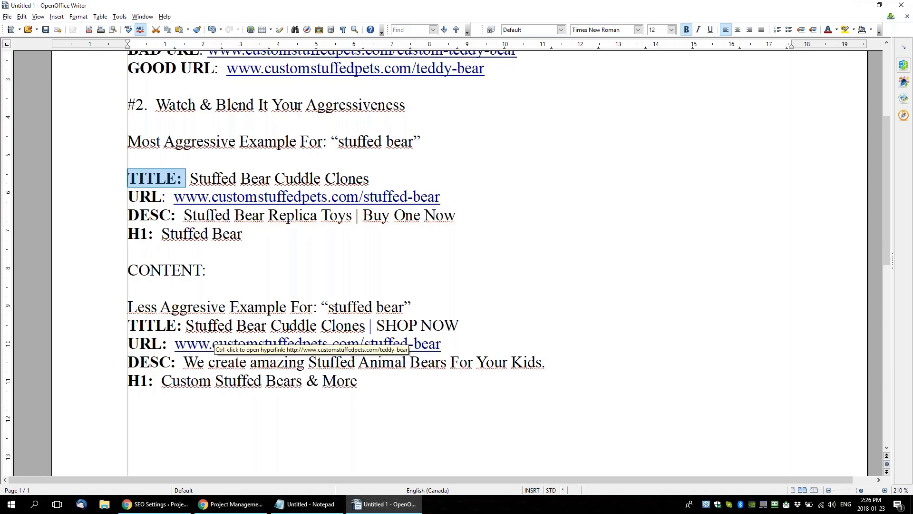
# Insert a blank line between the less aggressive example's heading and its TITLE line
pyautogui.moveTo(328, 307); pyautogui.dragTo(404, 307)
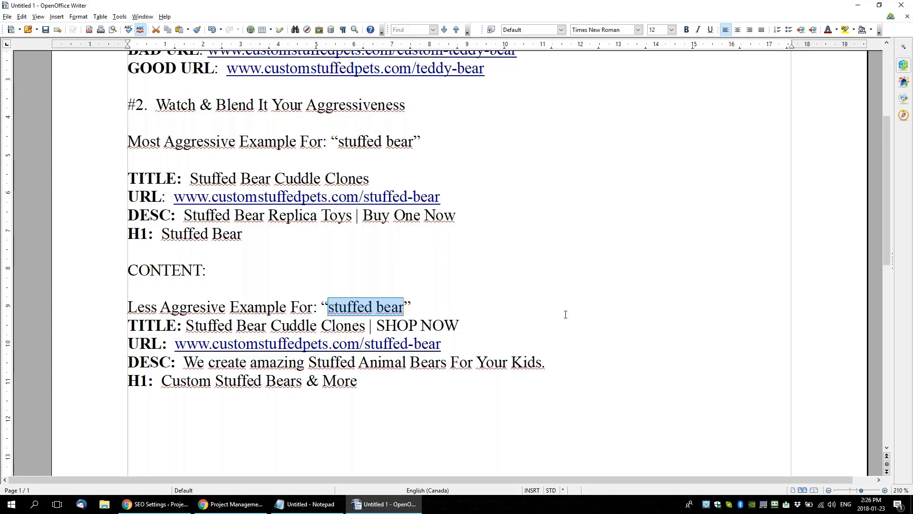
pyautogui.scroll(1, 566, 313)
pyautogui.scroll(-1, 566, 314)
pyautogui.moveTo(387, 380); pyautogui.dragTo(32, 326)
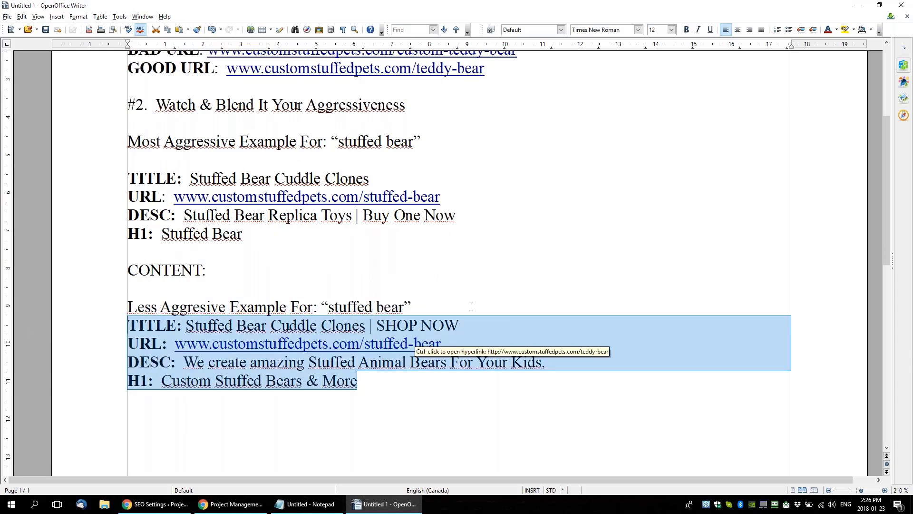
pyautogui.click(445, 304)
pyautogui.press('Return')
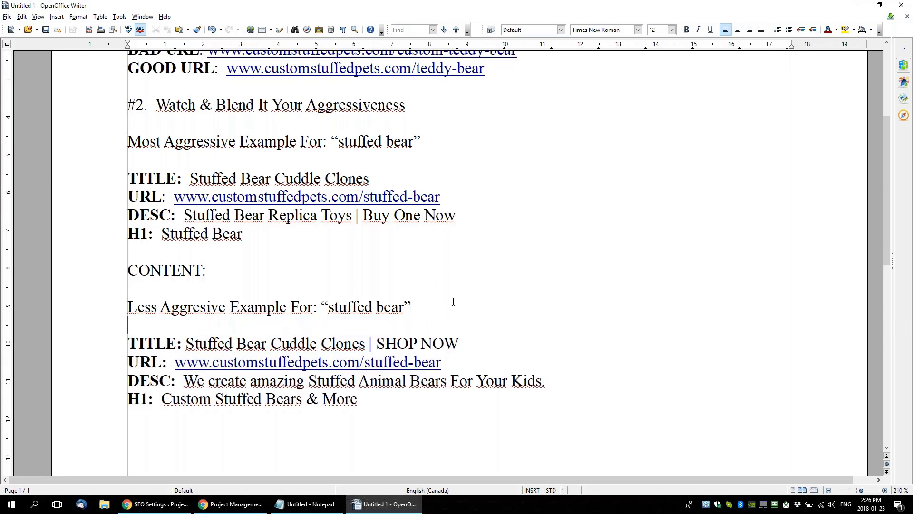
pyautogui.scroll(-3, 453, 301)
pyautogui.click(230, 504)
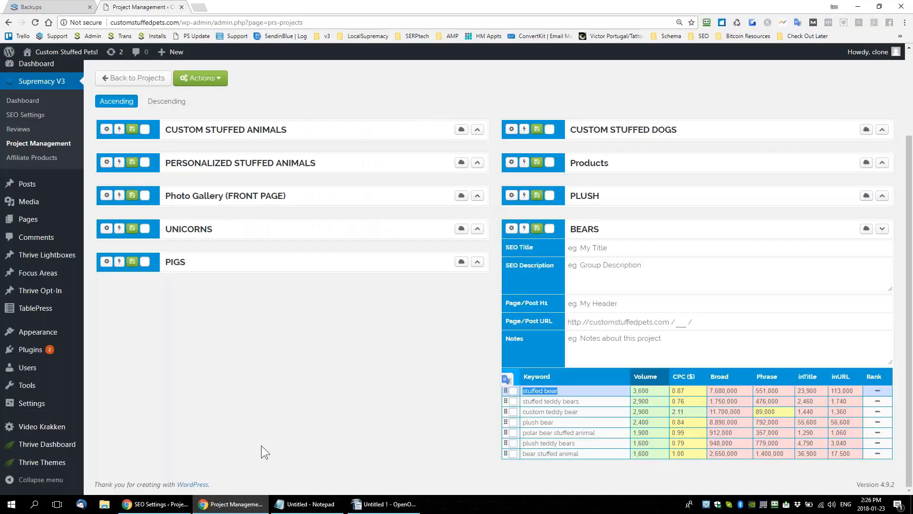
pyautogui.click(370, 506)
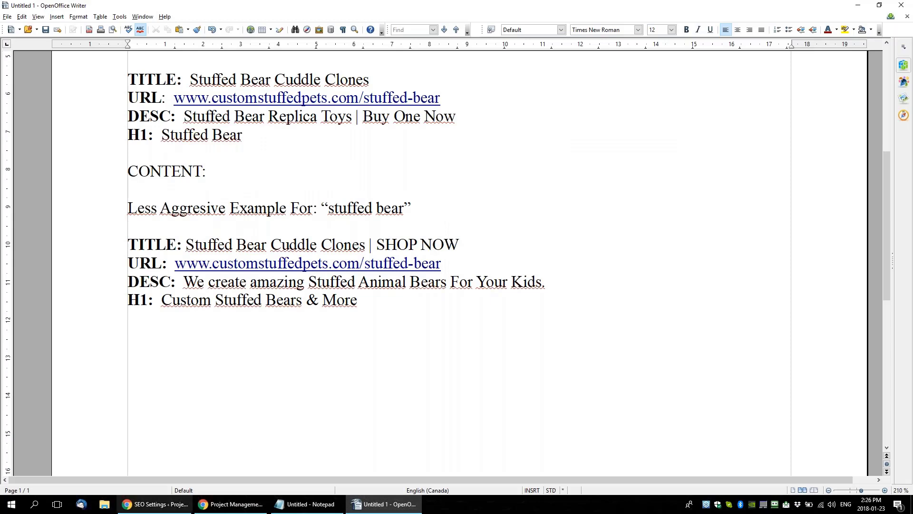
pyautogui.click(229, 503)
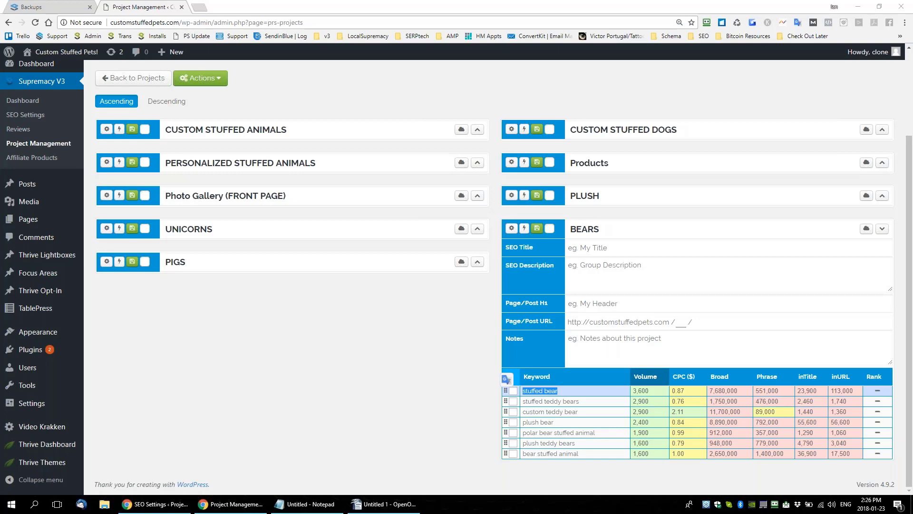
pyautogui.click(384, 504)
# Set the font size of the #1 and #2 guideline headings to 18 and insert a blank line above heading #2
pyautogui.scroll(5, 479, 373)
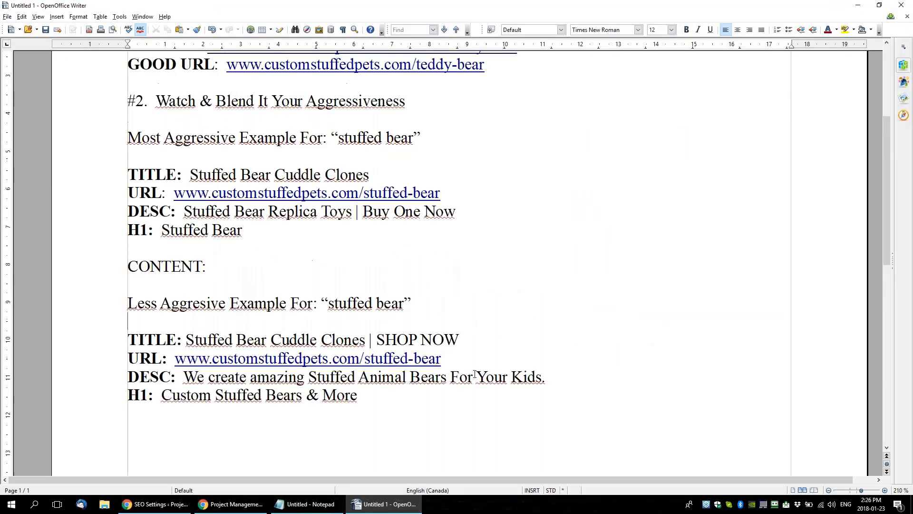
pyautogui.moveTo(440, 160); pyautogui.dragTo(127, 151)
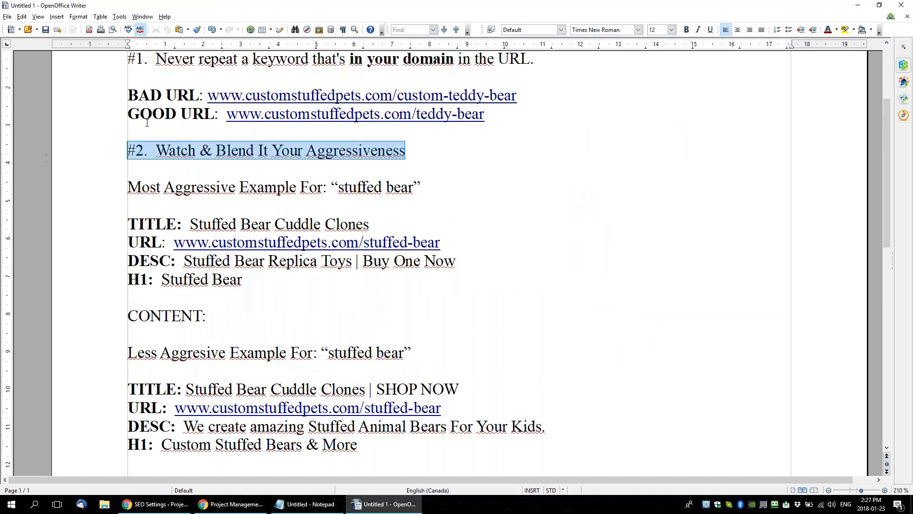
pyautogui.click(672, 29)
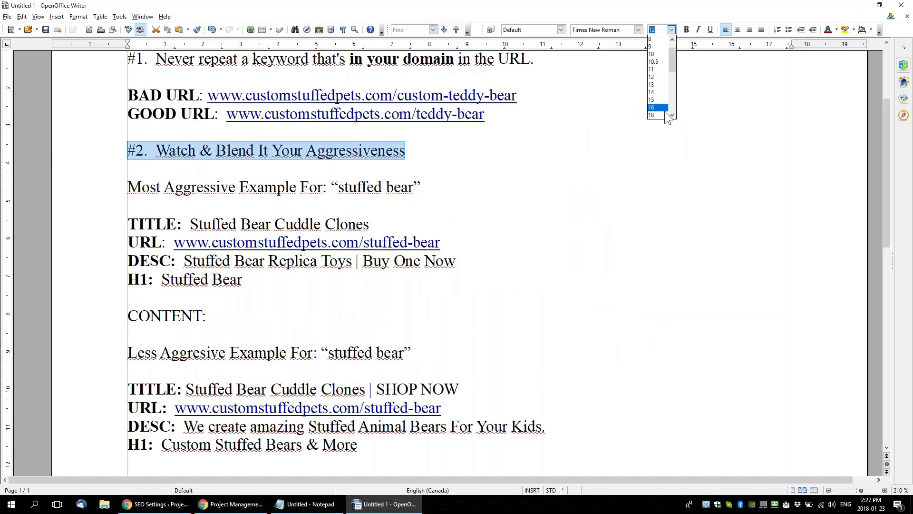
pyautogui.press('Return')
pyautogui.scroll(3, 621, 208)
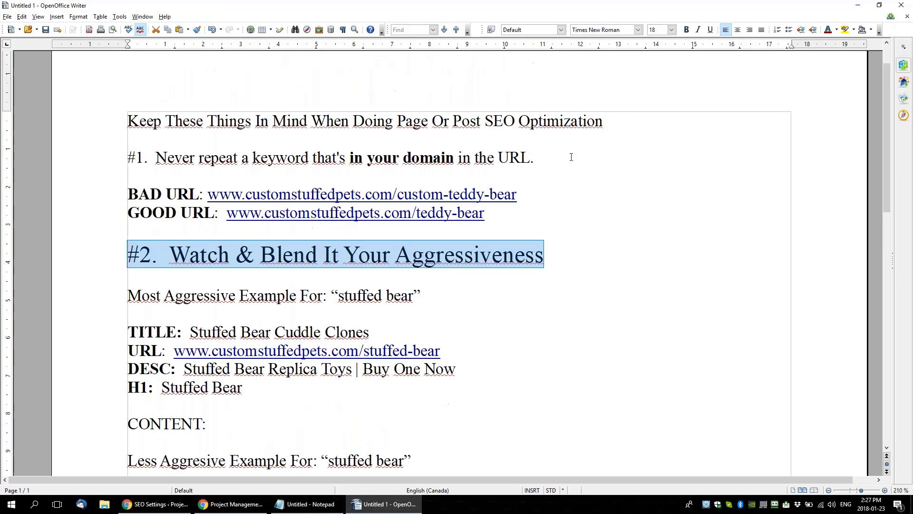
pyautogui.moveTo(569, 156); pyautogui.dragTo(79, 159)
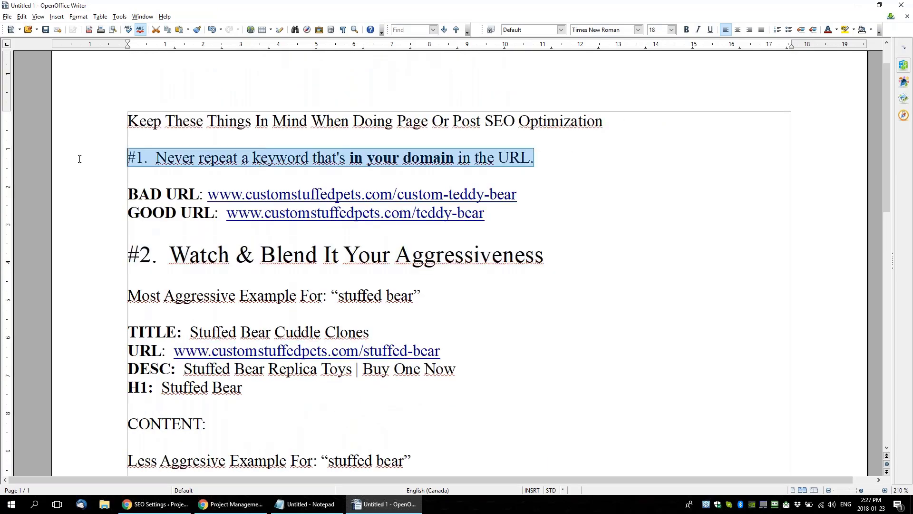
pyautogui.click(672, 29)
pyautogui.click(656, 115)
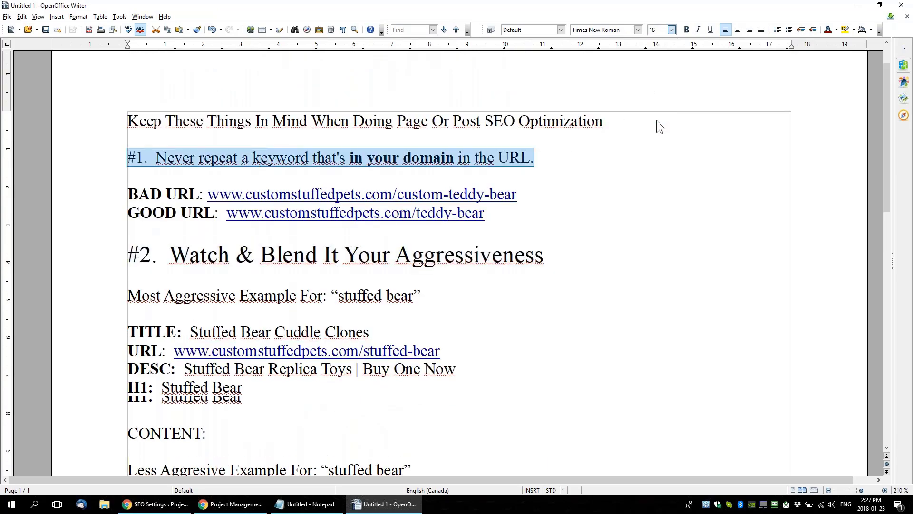
pyautogui.click(610, 222)
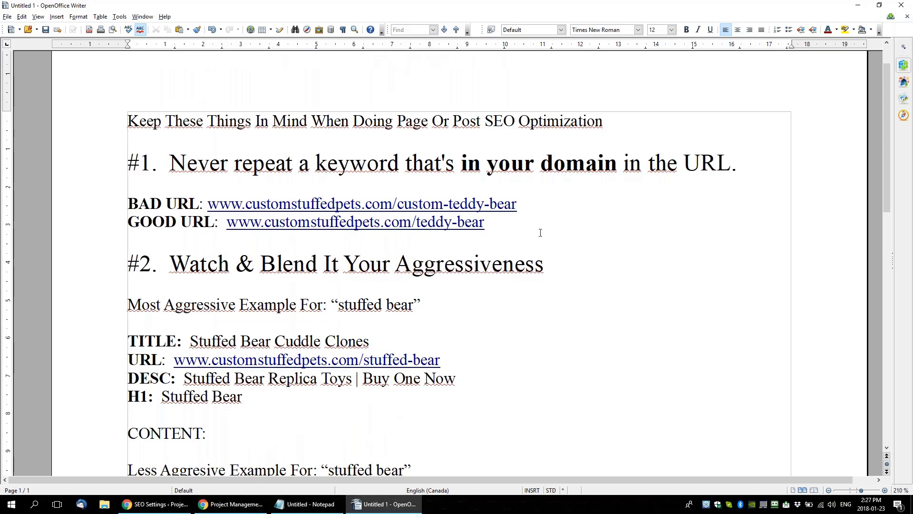
pyautogui.press('Return')
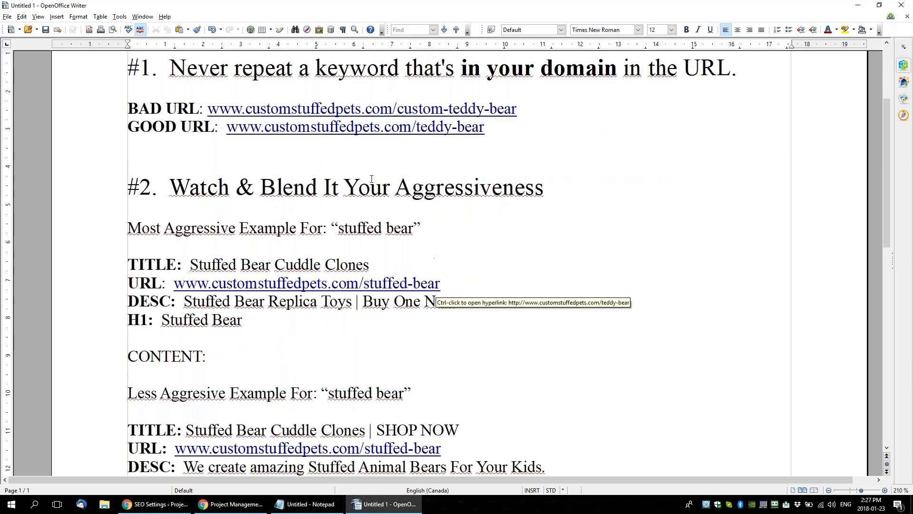
# Switch to the Project Management page in Chrome and sort the CustomStuffedPets.com keyword groups in descending order
pyautogui.scroll(-3, 327, 282)
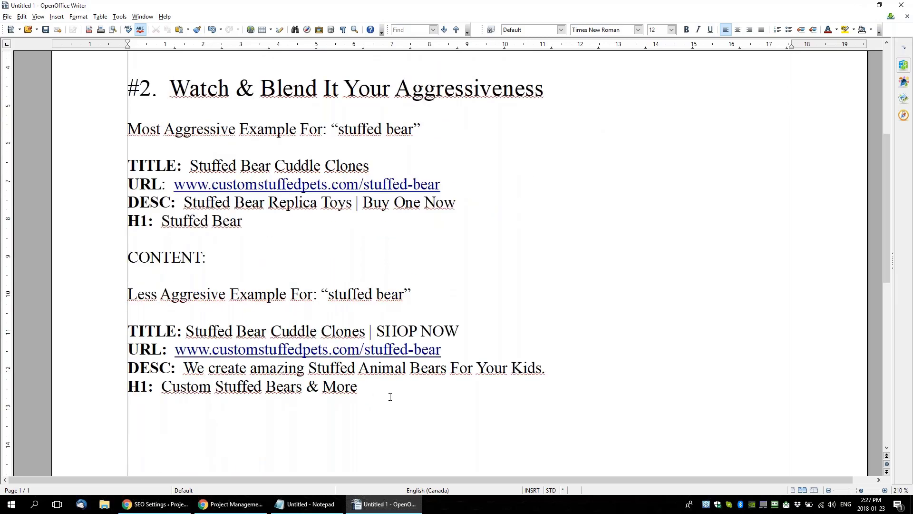
pyautogui.moveTo(357, 386); pyautogui.dragTo(62, 336)
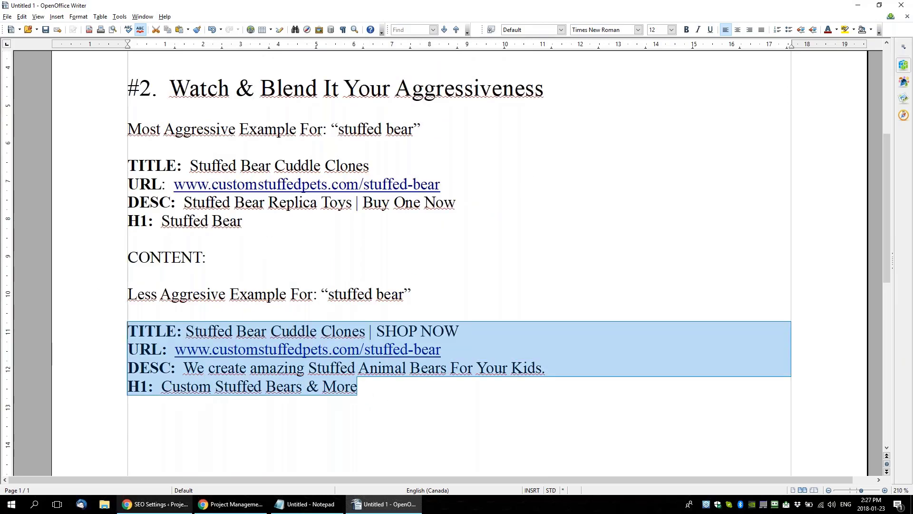
pyautogui.click(229, 503)
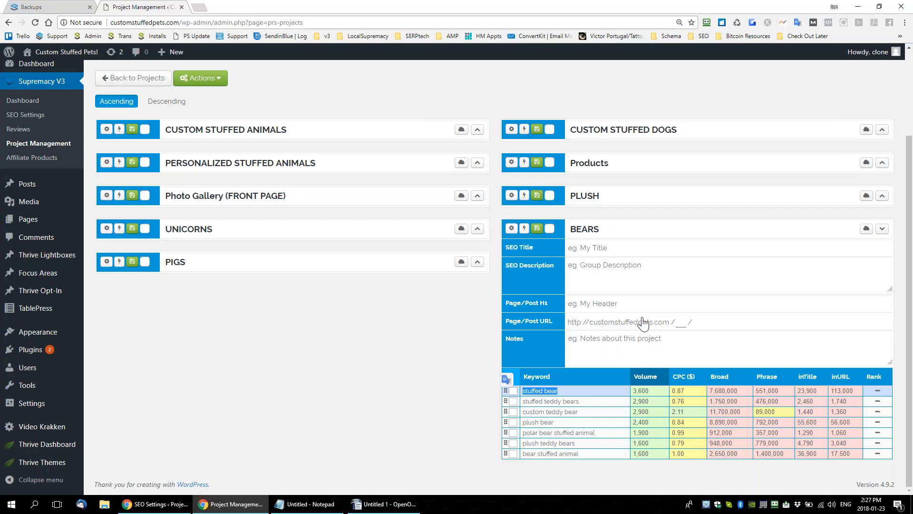
pyautogui.scroll(2, 358, 260)
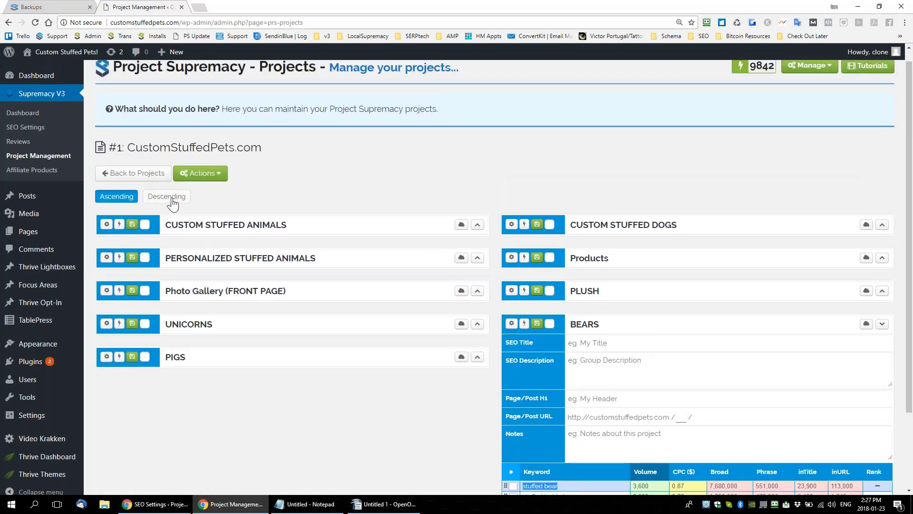
pyautogui.click(167, 196)
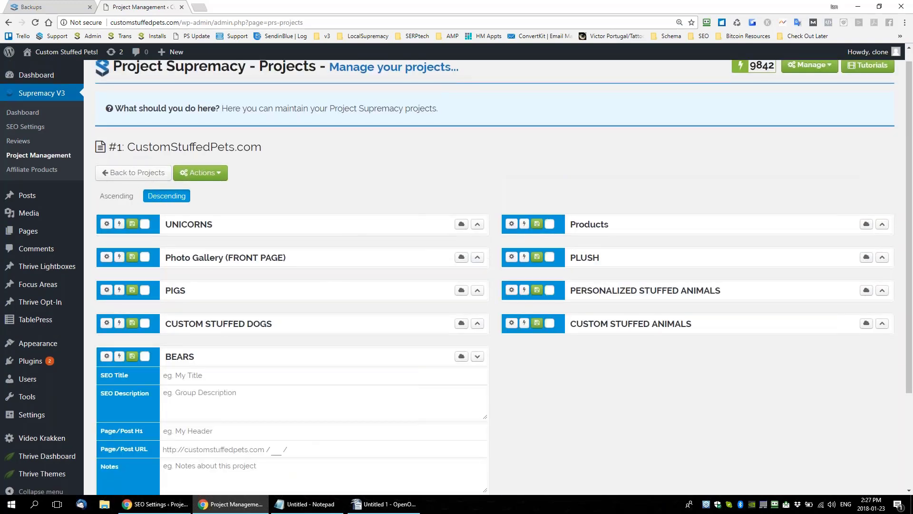
pyautogui.scroll(-3, 225, 353)
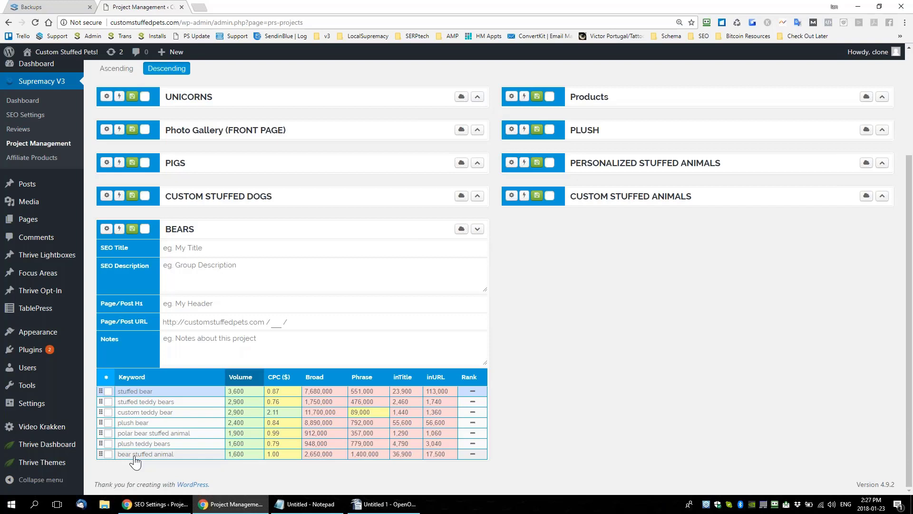
# Display the word cloud of the BEARS group and highlight the word "bear" in its keyword list
pyautogui.click(462, 230)
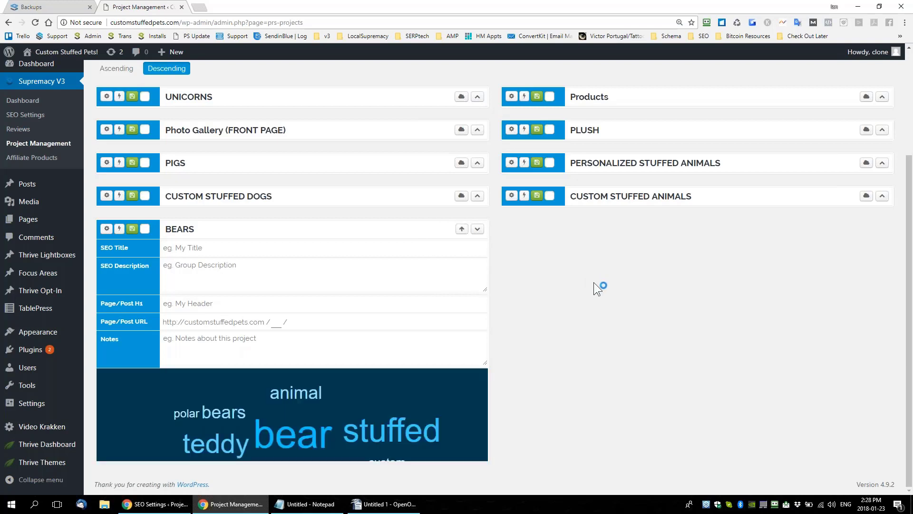
pyautogui.scroll(-3, 613, 293)
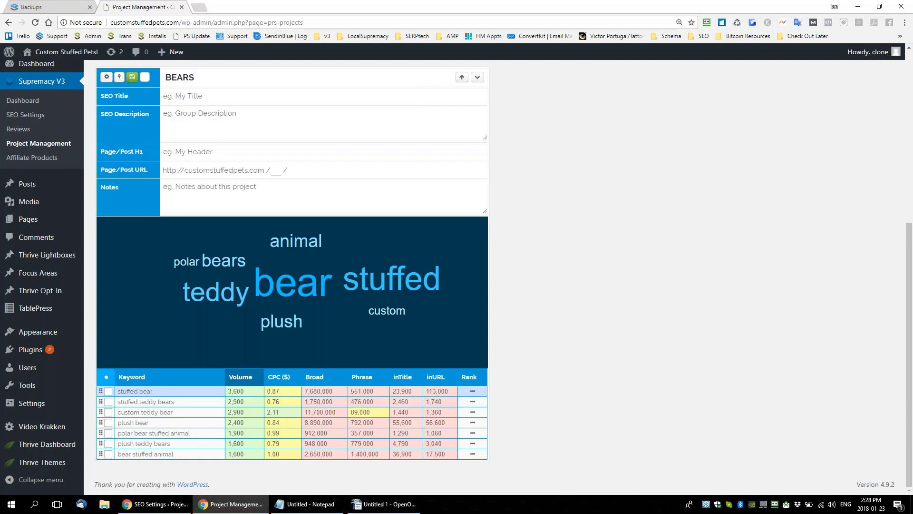
pyautogui.moveTo(288, 297)
pyautogui.click(291, 293)
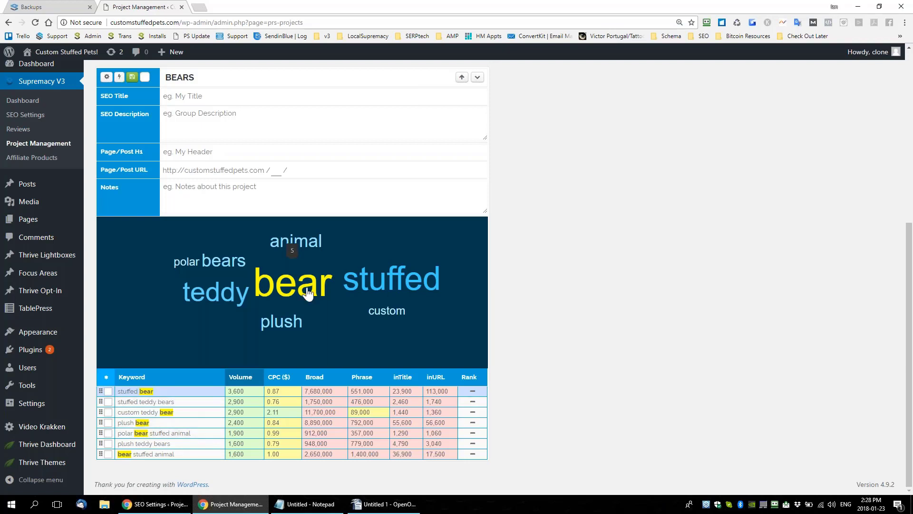
pyautogui.moveTo(366, 295)
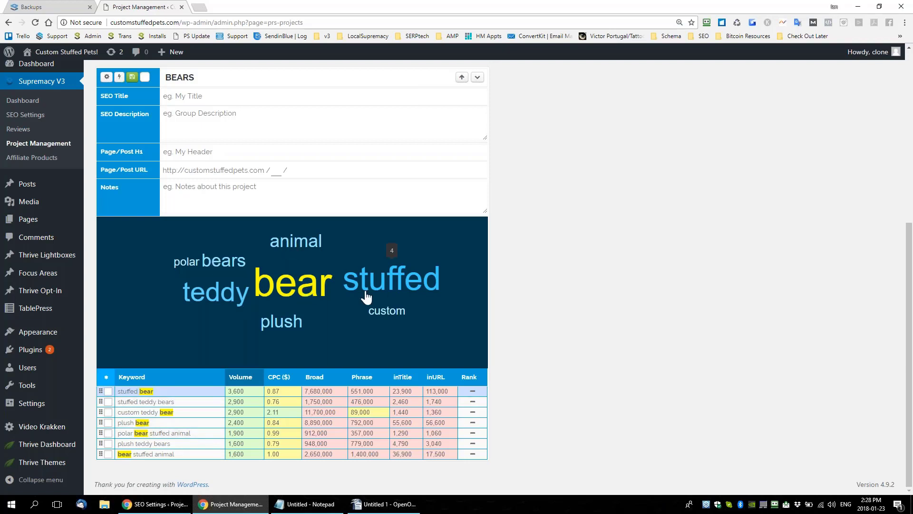
# Highlight the words "bears", "custom", "polar" and finally "stuffed" from the BEARS word cloud in its keyword list
pyautogui.moveTo(220, 291)
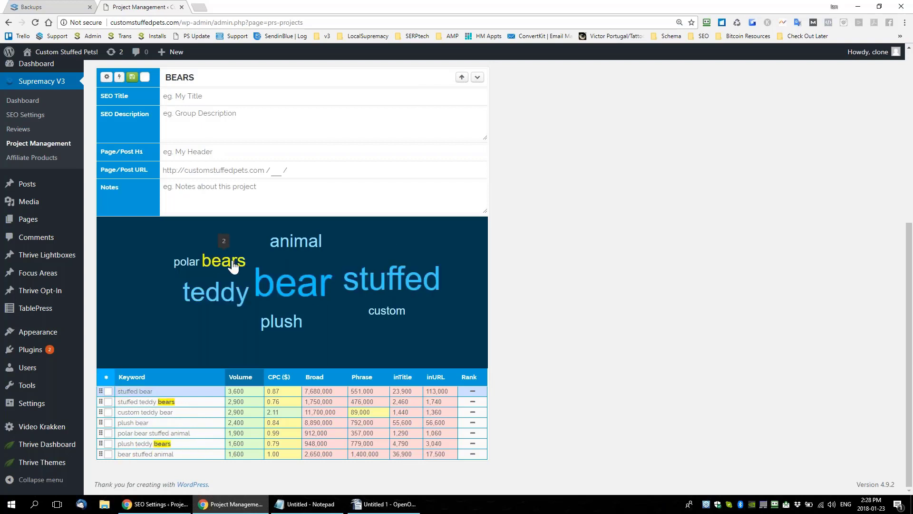
pyautogui.moveTo(292, 244)
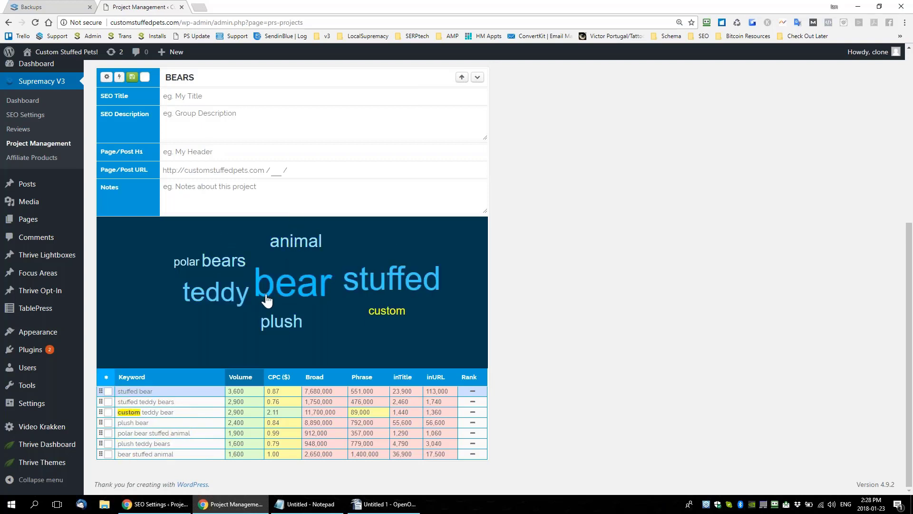
pyautogui.moveTo(182, 270)
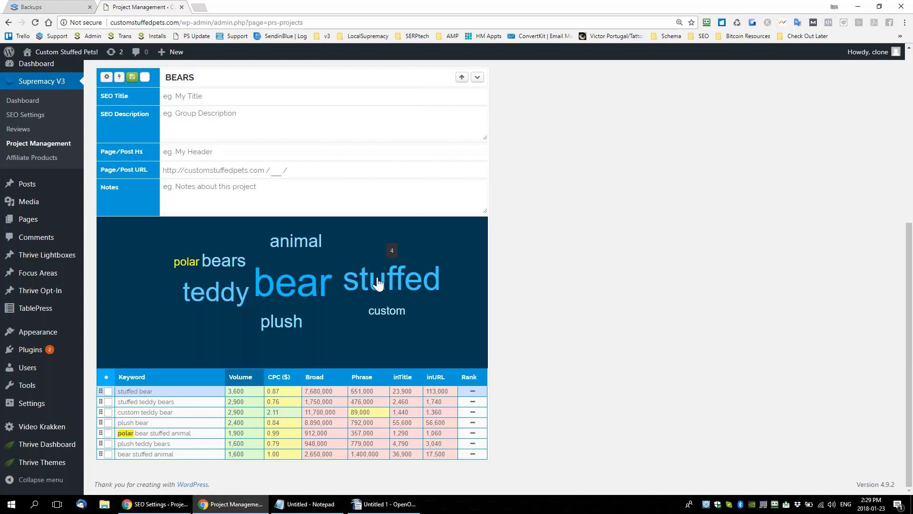
pyautogui.moveTo(297, 296)
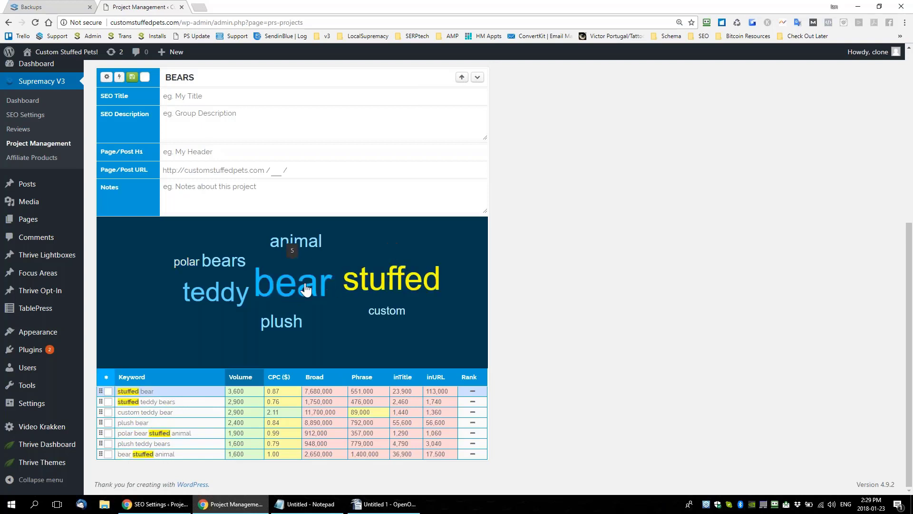
pyautogui.click(387, 289)
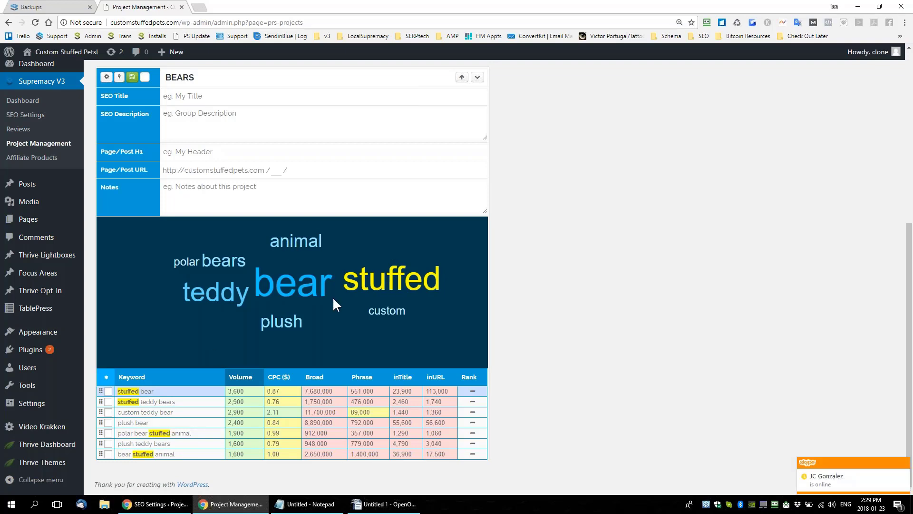
# Switch to the OpenOffice Writer document and paste a copy of the #2 heading below the less aggressive example's H1 line
pyautogui.click(383, 503)
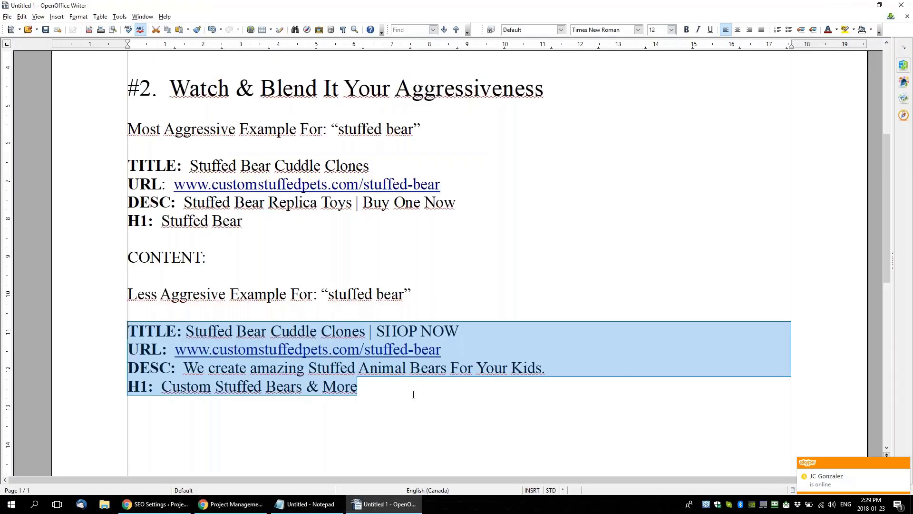
pyautogui.scroll(-4, 262, 289)
pyautogui.click(261, 289)
pyautogui.scroll(4, 466, 257)
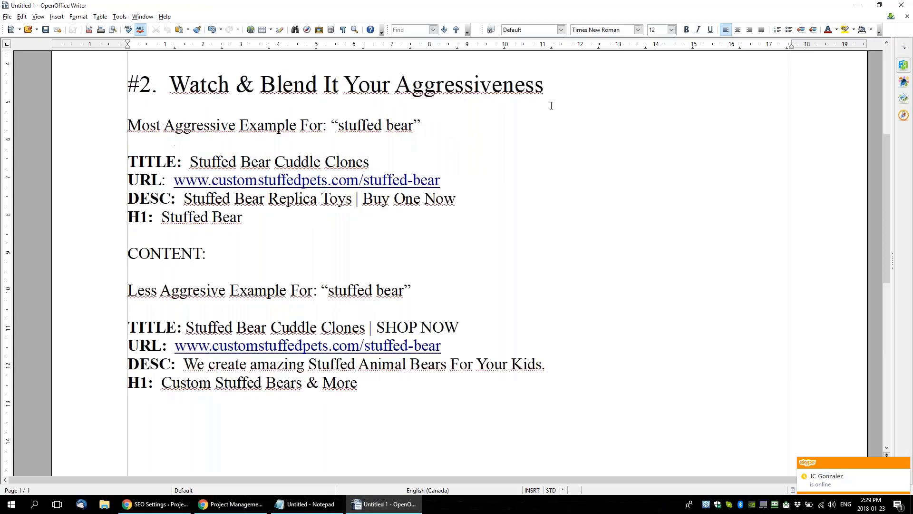
pyautogui.moveTo(545, 85); pyautogui.dragTo(128, 85)
pyautogui.hotkey('ctrl', 'c')
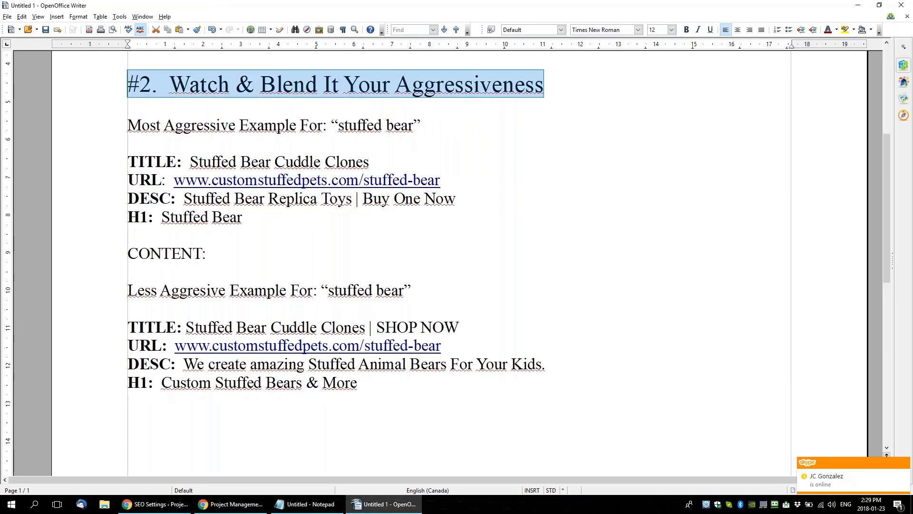
pyautogui.scroll(-4, 182, 117)
pyautogui.click(184, 184)
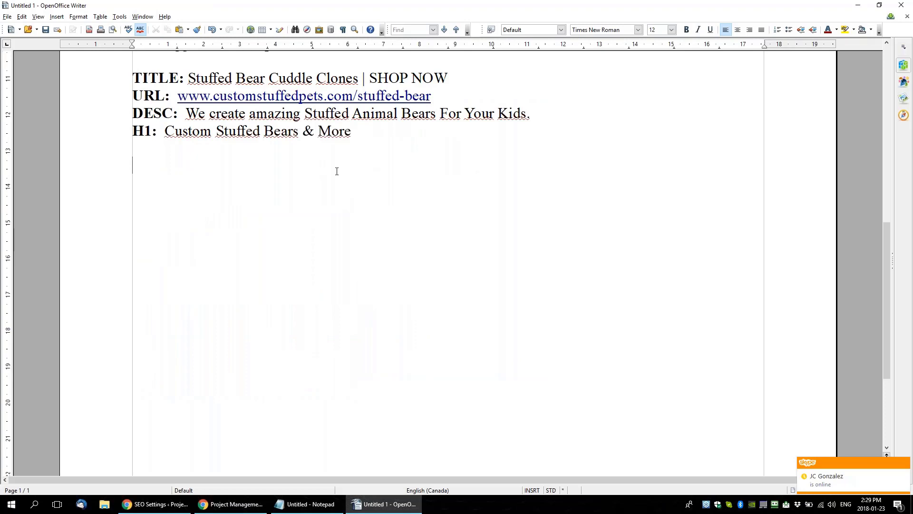
pyautogui.hotkey('ctrl', 'v')
# Change the pasted heading to "#3. Crafting On Page SEO For Keyword GROUPS."
pyautogui.moveTo(156, 169); pyautogui.dragTo(554, 176)
pyautogui.write('3.  ')
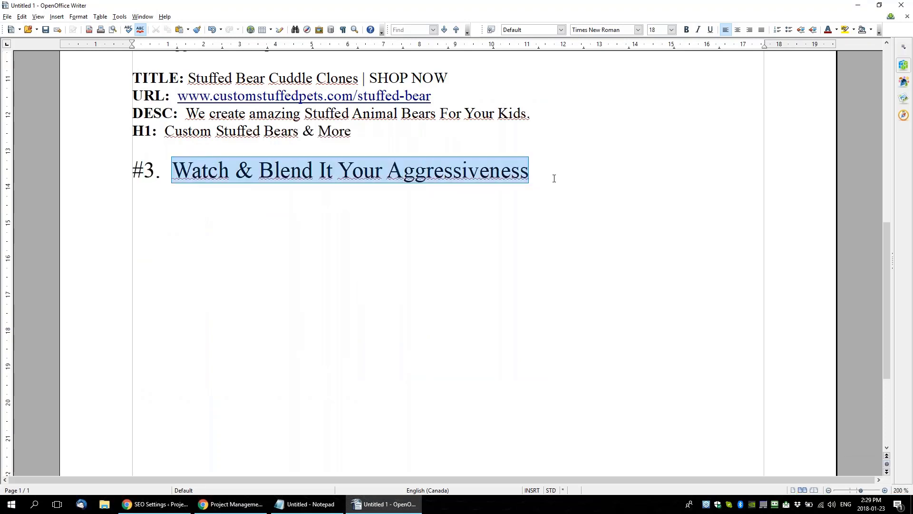
pyautogui.write('Crafting O')
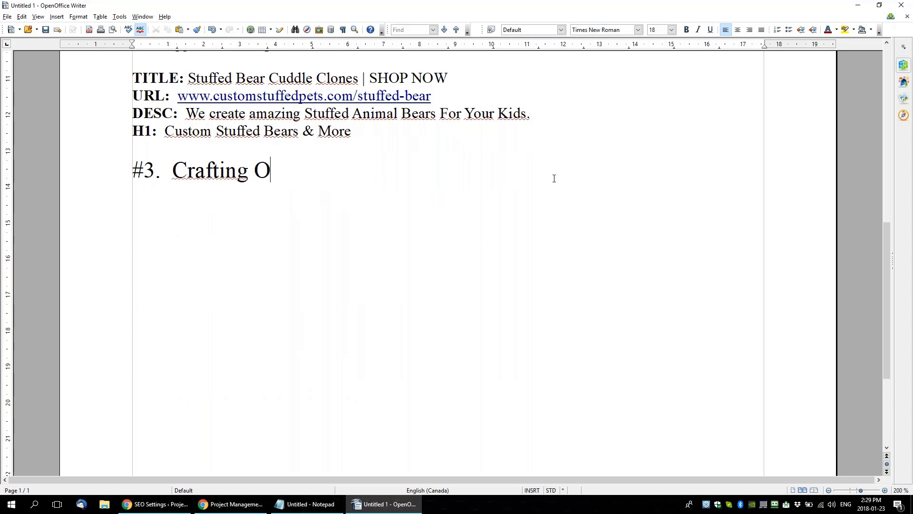
pyautogui.write('n Page SEO For Ke')
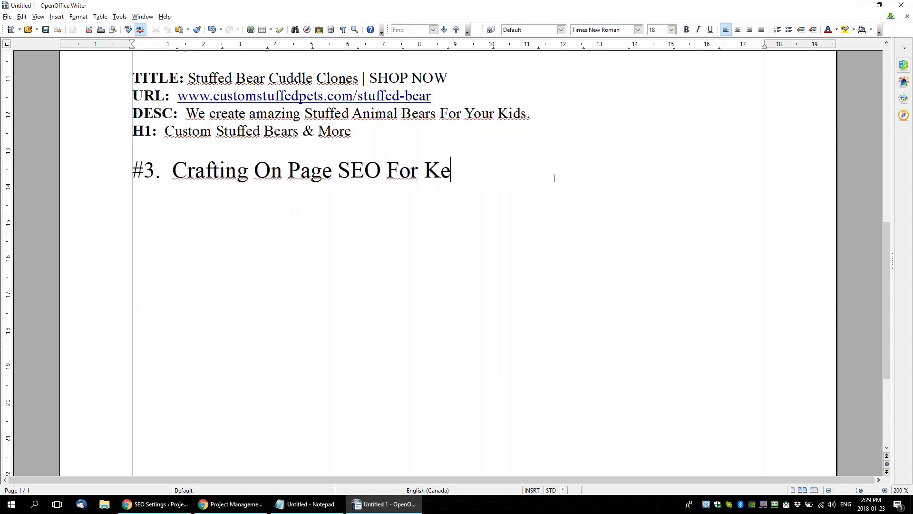
pyautogui.write('yword GROUPS.')
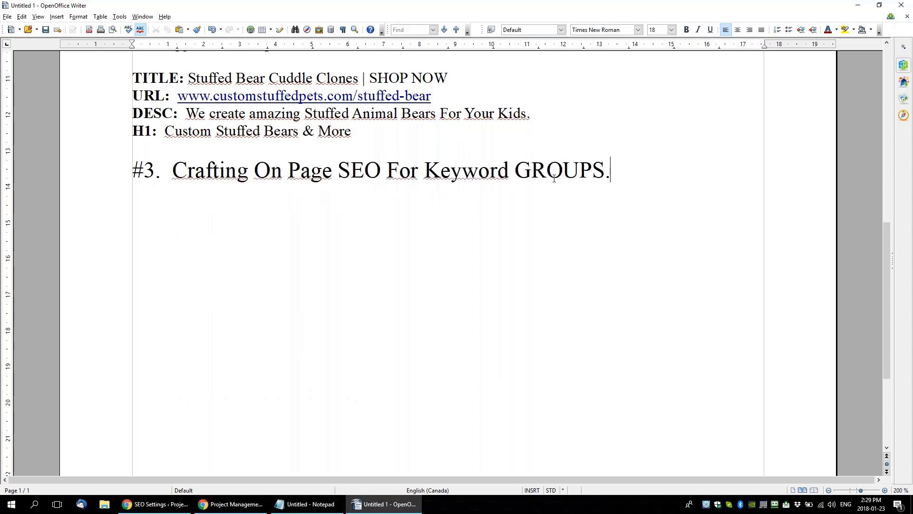
# Add the line "1. Use the psv3 Cloud." below the #3 heading, with a blank line in between
pyautogui.press('Return')
pyautogui.write('!')
pyautogui.press('BackSpace')
pyautogui.write('1.  De')
pyautogui.press('BackSpace')
pyautogui.press('BackSpace')
pyautogui.write('Uyse=')
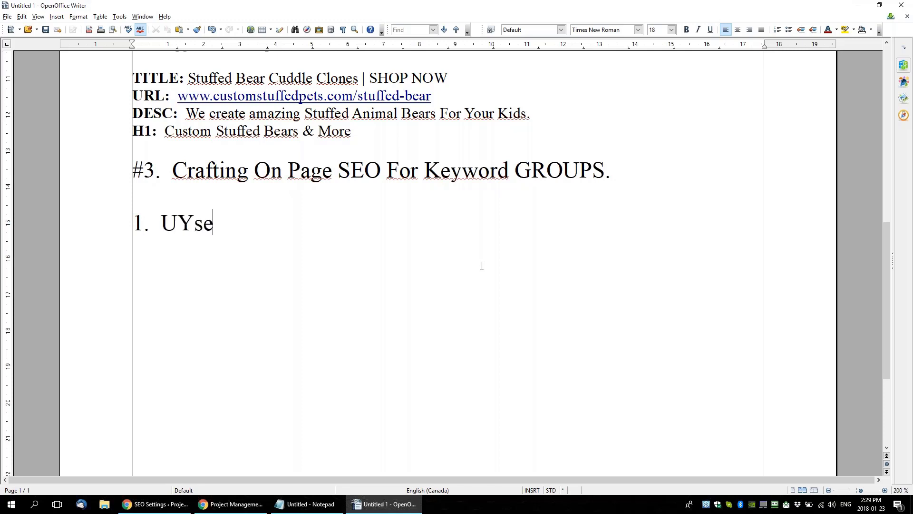
pyautogui.press('BackSpace')
pyautogui.press('BackSpace')
pyautogui.press('BackSpace')
pyautogui.press('BackSpace')
pyautogui.write('se the ps')
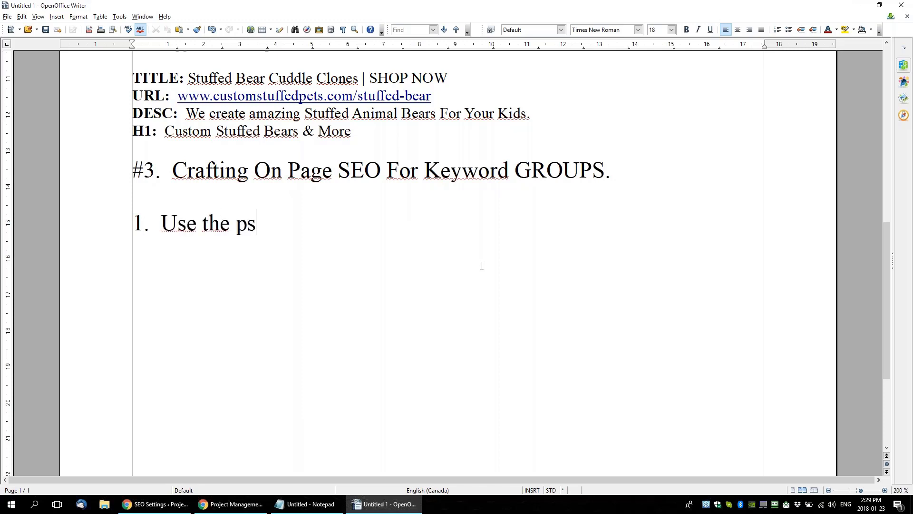
pyautogui.write('v3 Cloud.')
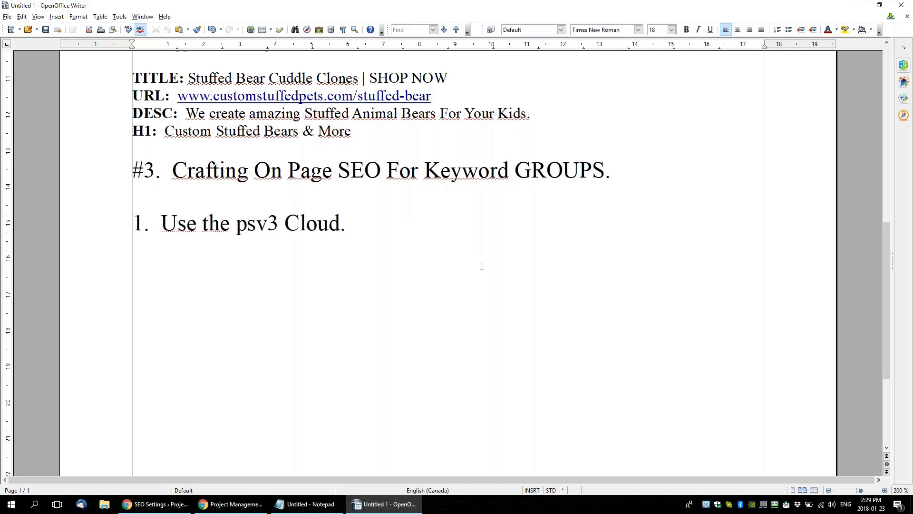
# Capitalize the "ps" of "psv3" in the first item so that it reads "PSv3"
pyautogui.moveTo(238, 224); pyautogui.dragTo(256, 227)
pyautogui.click(252, 229)
pyautogui.hotkey('shift', 'Left')
pyautogui.hotkey('shift', 'Left')
pyautogui.write('PS')
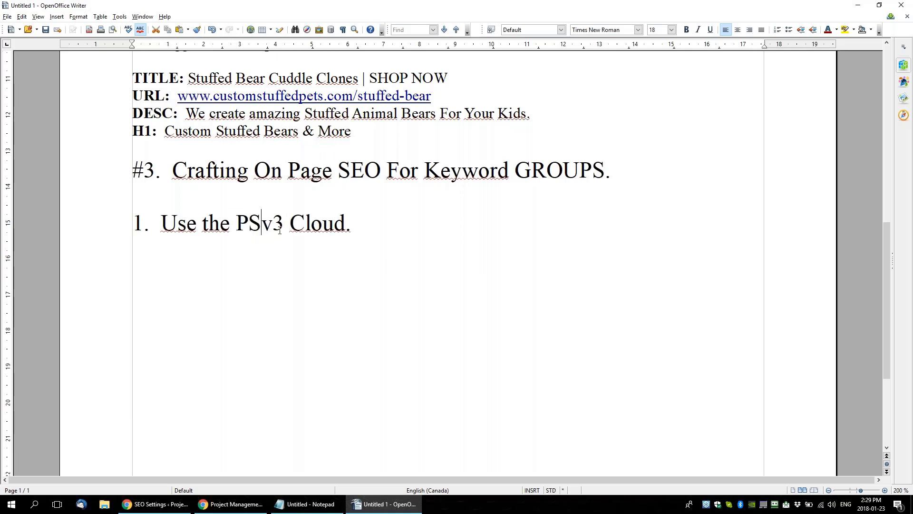
# Start a second numbered list item below "Use the PSv3 Cloud." with the words "Keep in"
pyautogui.click(365, 233)
pyautogui.press('Return')
pyautogui.write('2.')
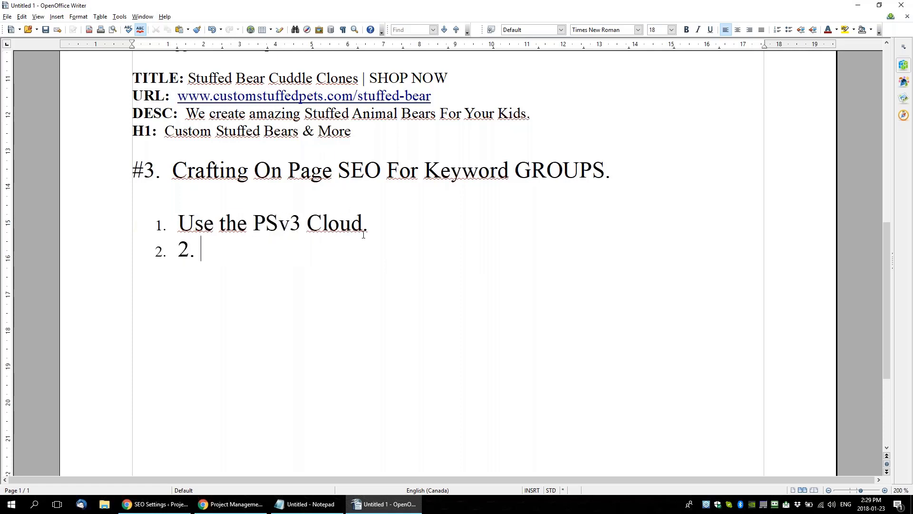
pyautogui.press('BackSpace')
pyautogui.press('BackSpace')
pyautogui.write('Keep in')
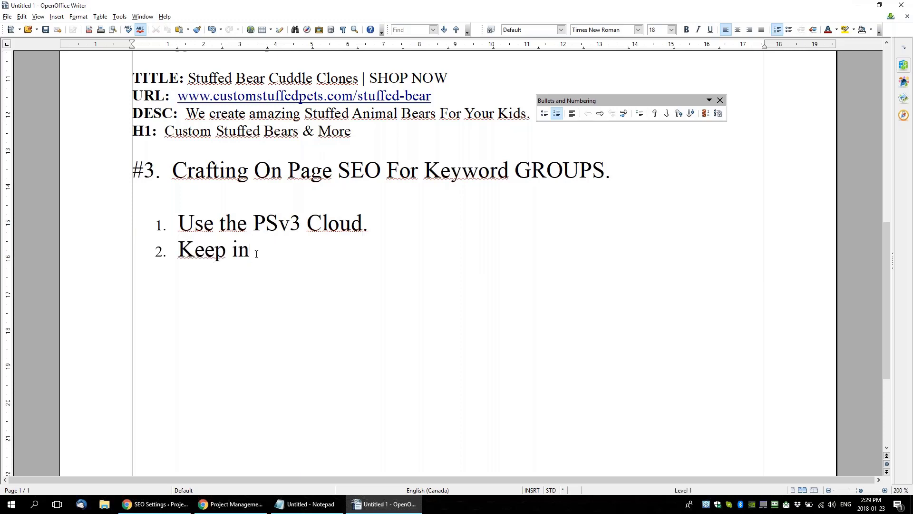
# Set the font size of both numbered list items under the #3 heading to 12
pyautogui.moveTo(257, 254); pyautogui.dragTo(67, 218)
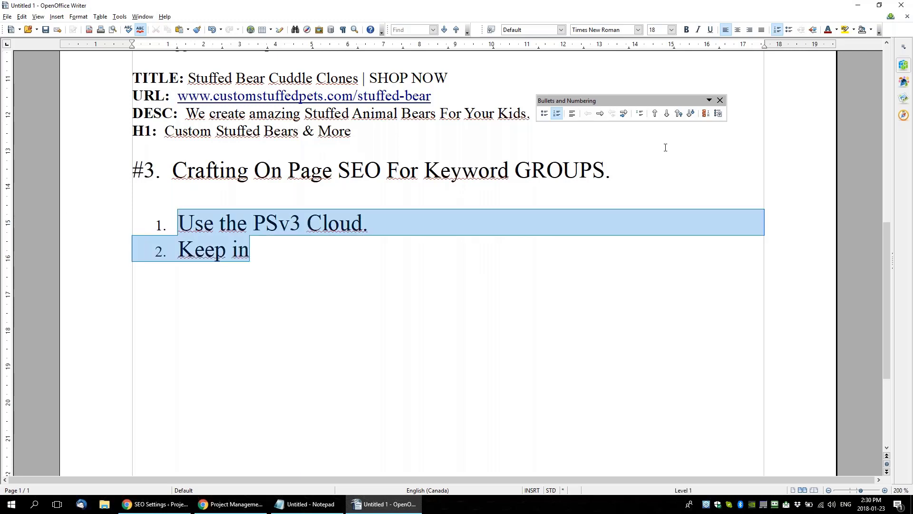
pyautogui.click(671, 29)
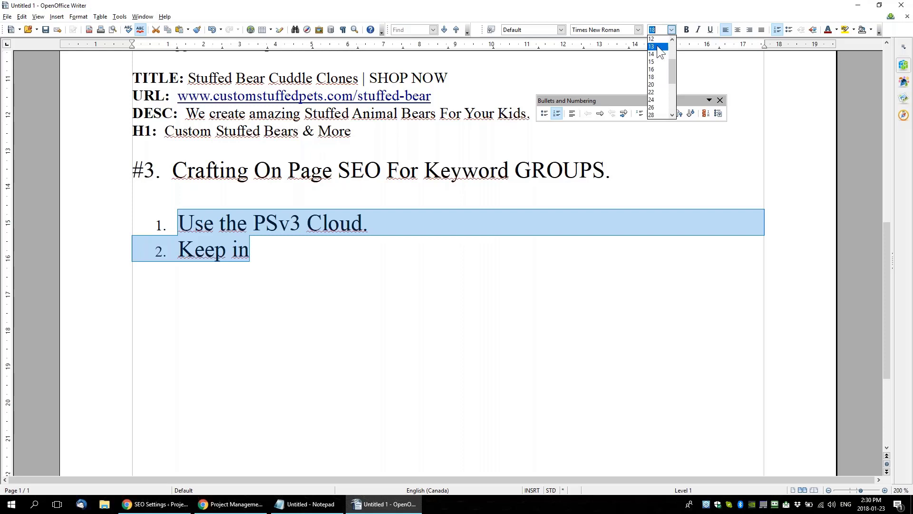
pyautogui.click(658, 47)
pyautogui.click(671, 29)
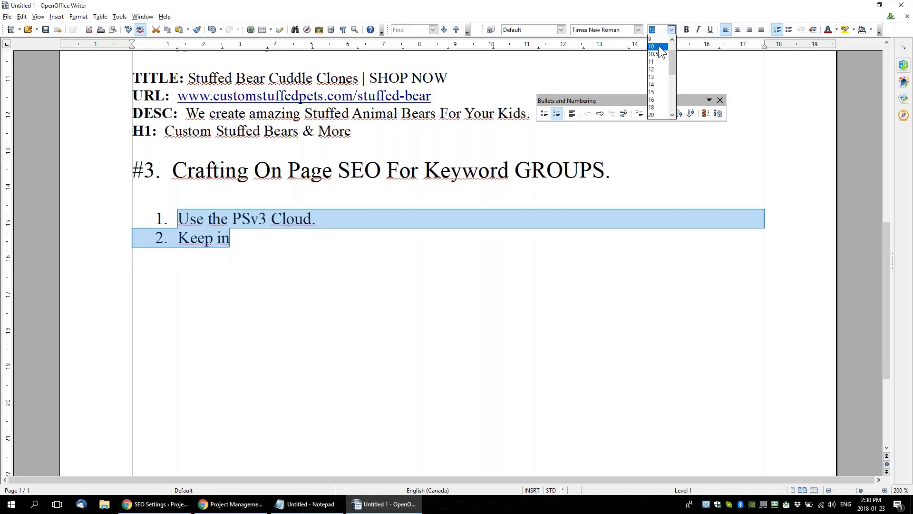
pyautogui.click(654, 69)
pyautogui.click(290, 241)
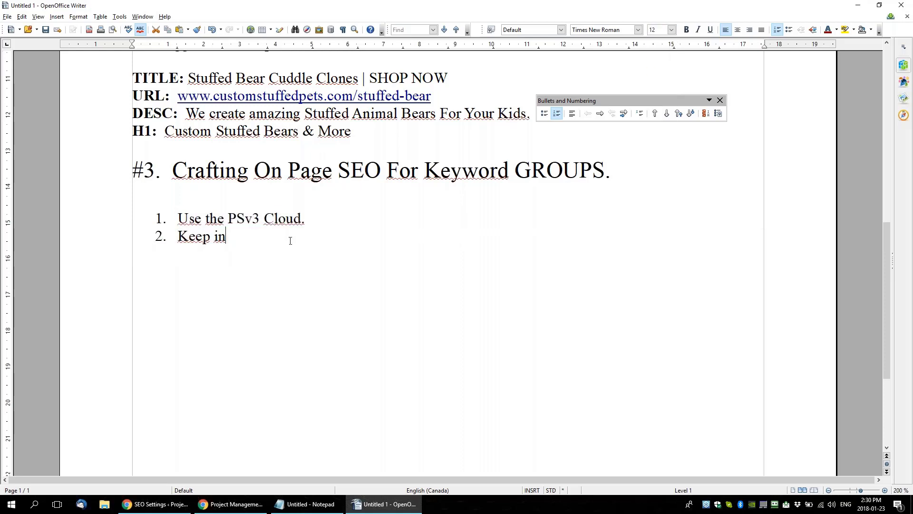
# Continue the second list item with "mind what your main keywords"
pyautogui.write('m mi')
pyautogui.press('BackSpace')
pyautogui.press('BackSpace')
pyautogui.press('BackSpace')
pyautogui.press('BackSpace')
pyautogui.write('mind what')
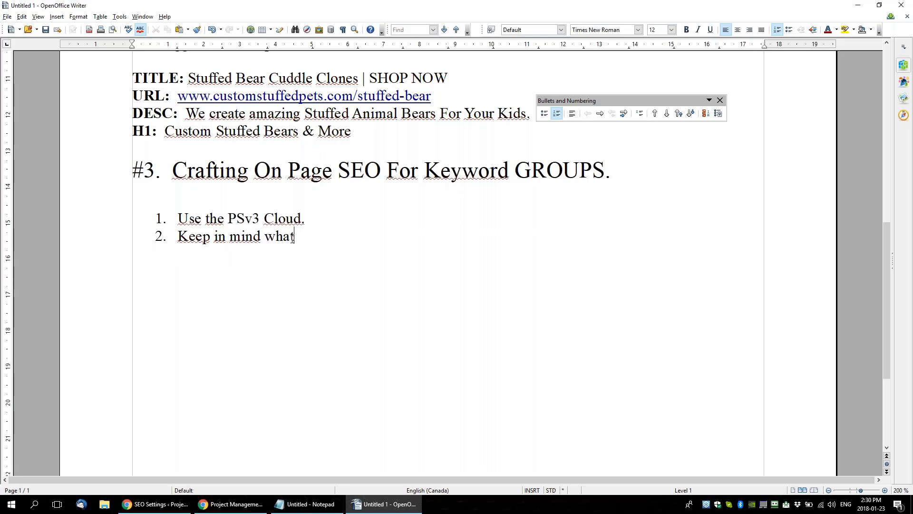
pyautogui.write(' your main keywords')
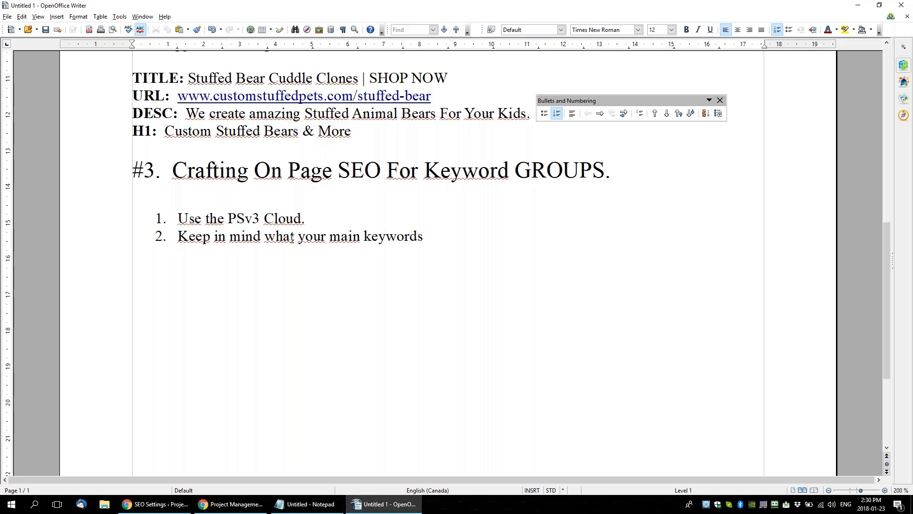
# Change "keywords" to "keyword(s)" in the second item and complete the sentence with "are that you want to rank for."
pyautogui.press('BackSpace')
pyautogui.write('(S)')
pyautogui.hotkey('shift', 'Left')
pyautogui.write('s')
pyautogui.press('End')
pyautogui.write('are that you want to ra')
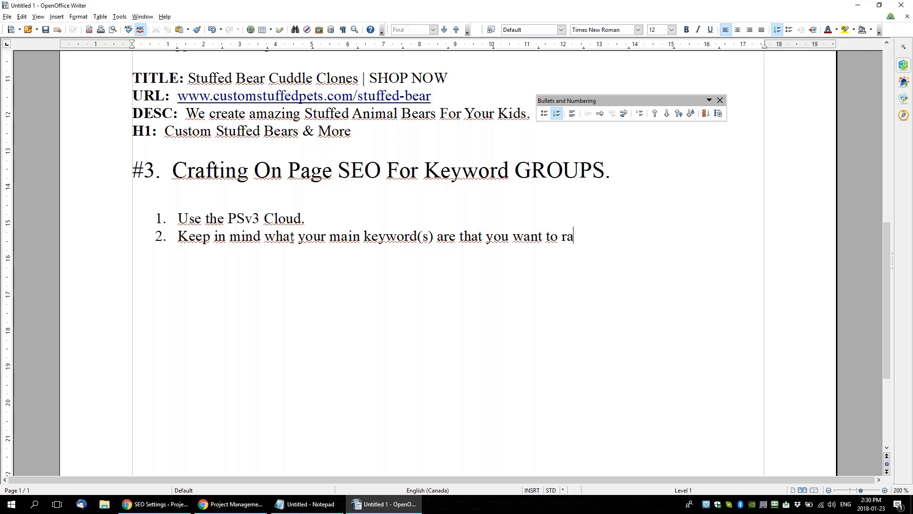
pyautogui.write('nk for.')
# Switch to the Project Management page in Chrome and select the keyword text "custom teddy bear" in the BEARS group
pyautogui.click(231, 506)
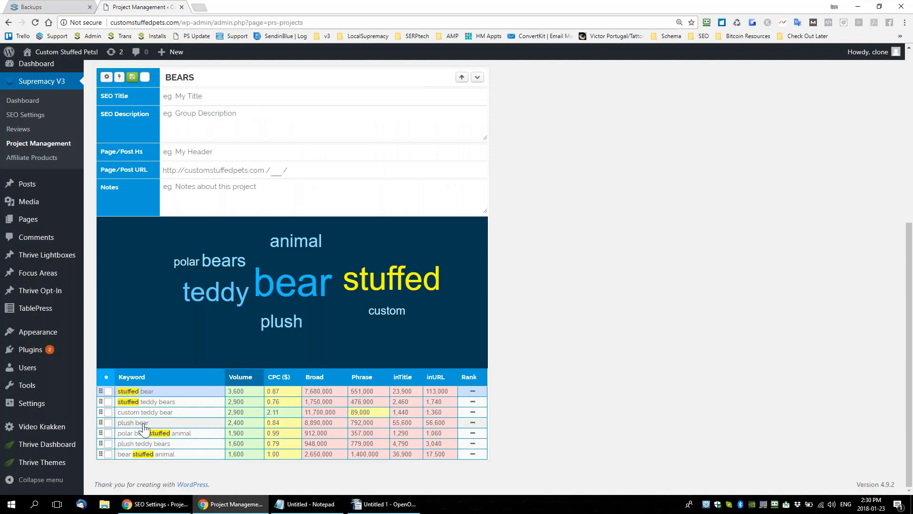
pyautogui.click(160, 412)
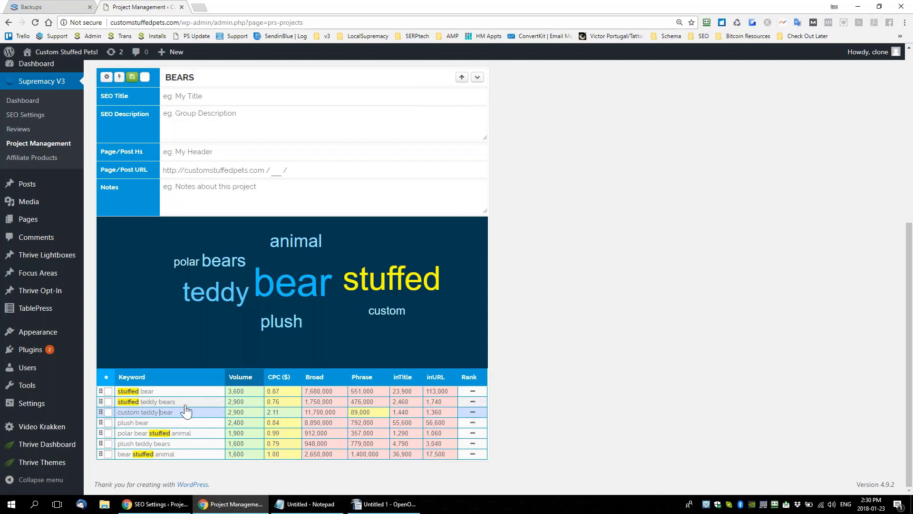
pyautogui.moveTo(174, 413); pyautogui.dragTo(123, 413)
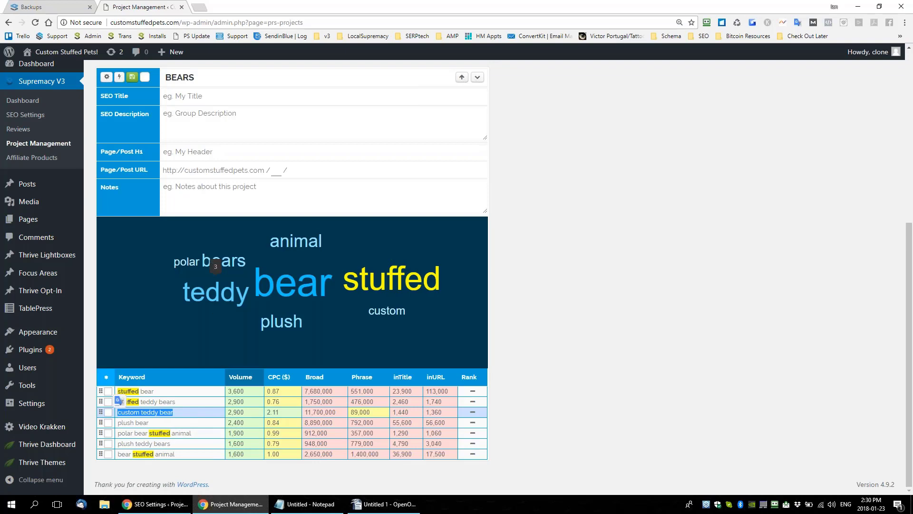
# Reread the second list item in OpenOffice Writer, check the BEARS group's SEO fields in Chrome, and return to the end of that item
pyautogui.click(398, 506)
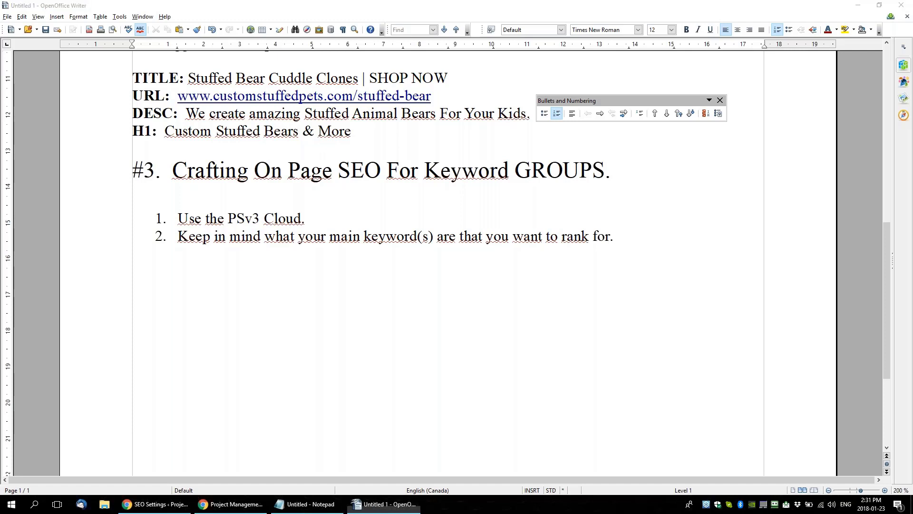
pyautogui.doubleClick(228, 241)
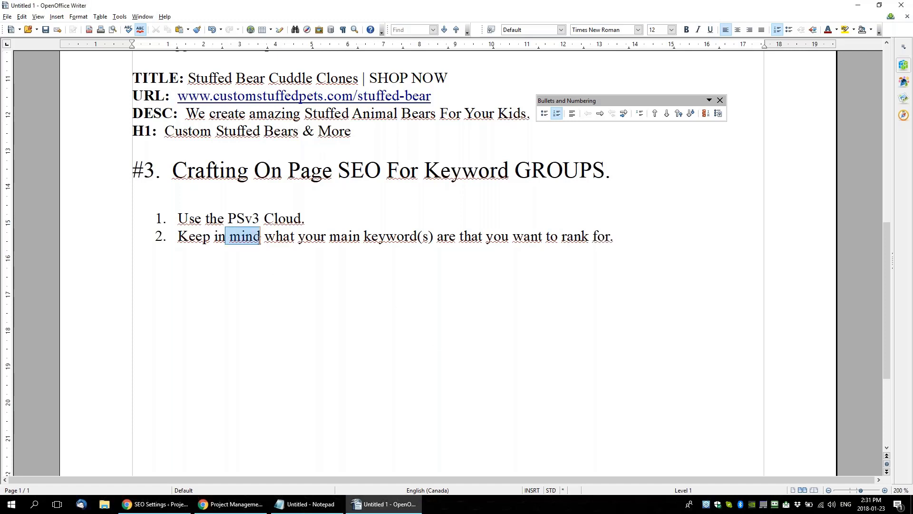
pyautogui.click(244, 275)
pyautogui.moveTo(202, 236); pyautogui.dragTo(449, 247)
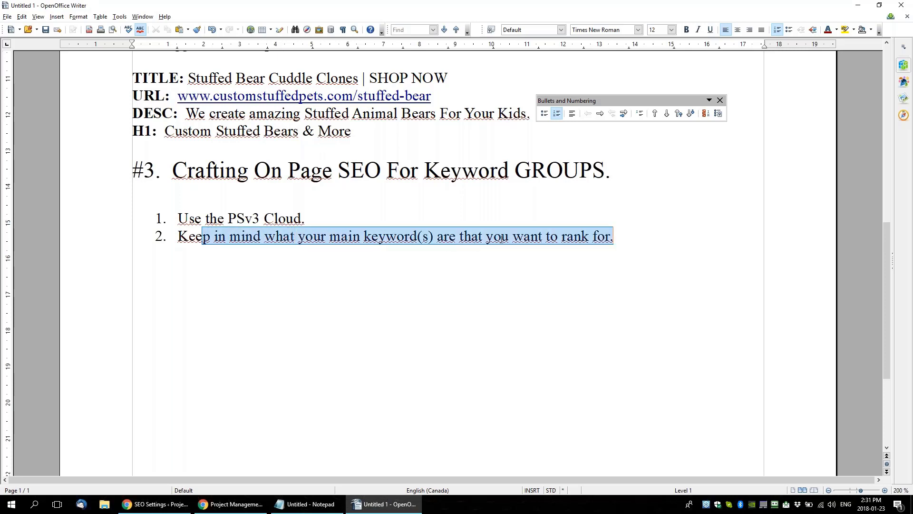
pyautogui.click(636, 236)
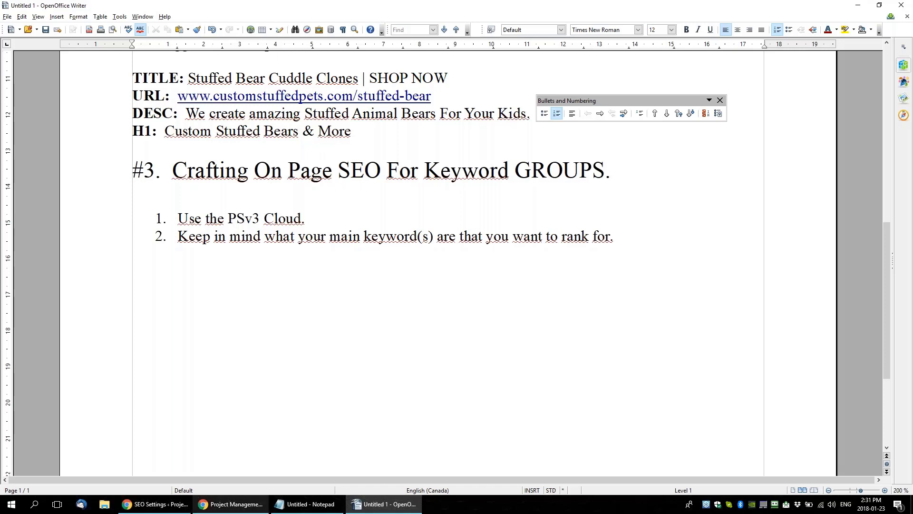
pyautogui.click(231, 504)
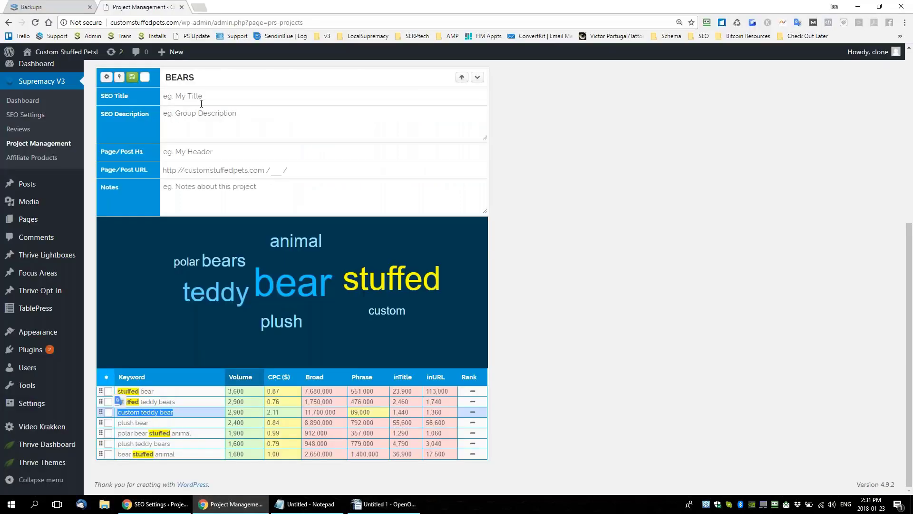
pyautogui.click(383, 504)
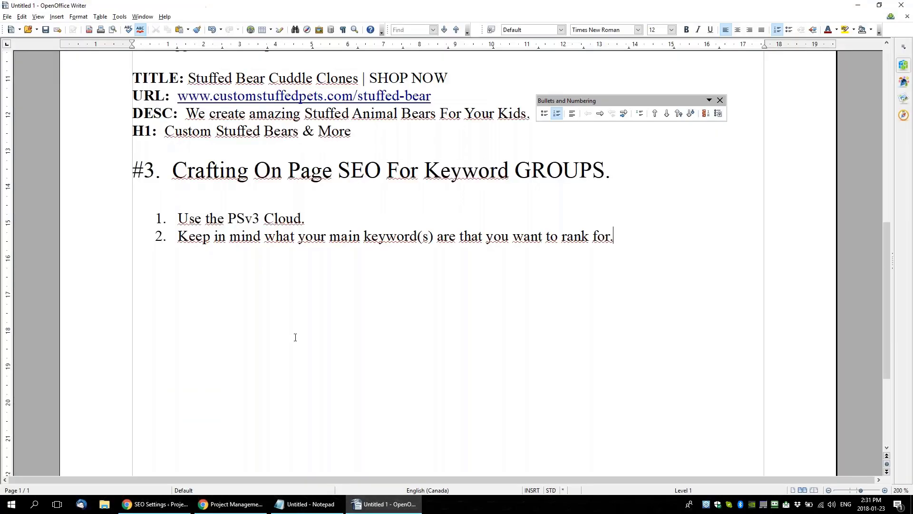
# Add a third numbered item starting with "Remember that Title & URL are more"
pyautogui.press('Return')
pyautogui.write('Remember')
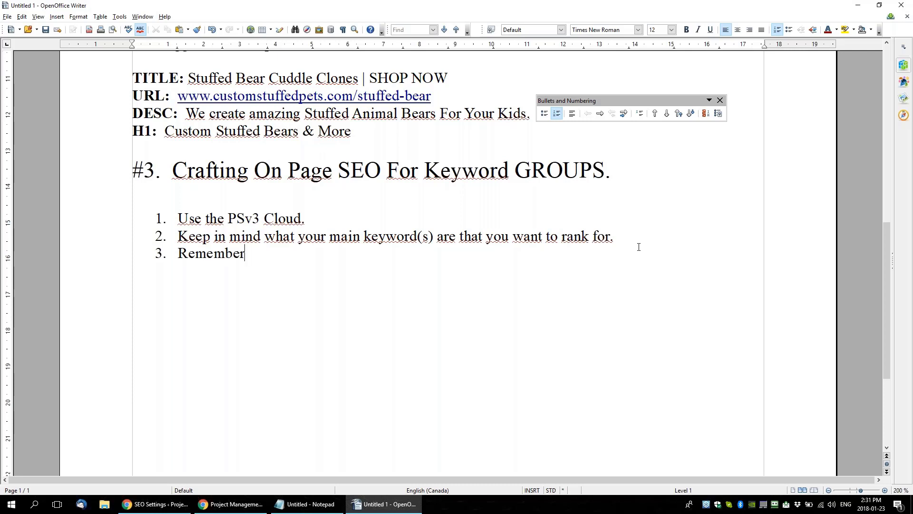
pyautogui.write(' you')
pyautogui.press('BackSpace')
pyautogui.press('BackSpace')
pyautogui.press('BackSpace')
pyautogui.write('that Title & ')
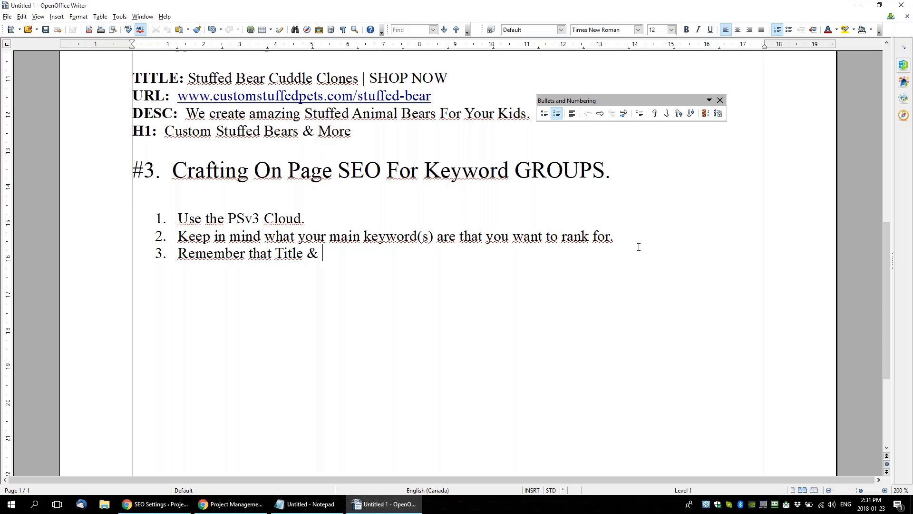
pyautogui.write('URL are more')
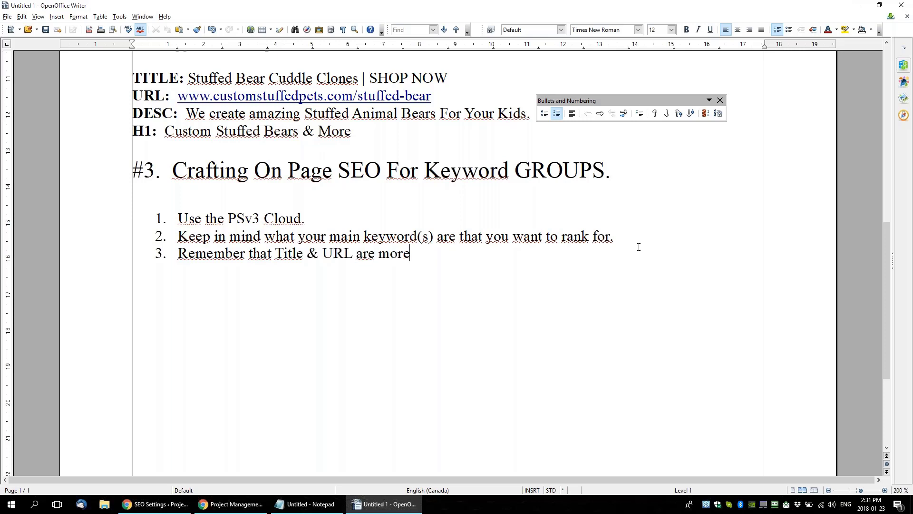
# Complete the third item with "important when trying to rank than Description and H1."
pyautogui.write(' imprita')
pyautogui.press('BackSpace')
pyautogui.press('BackSpace')
pyautogui.press('BackSpace')
pyautogui.write('o')
pyautogui.press('BackSpace')
pyautogui.press('BackSpace')
pyautogui.write('ortant when trying ')
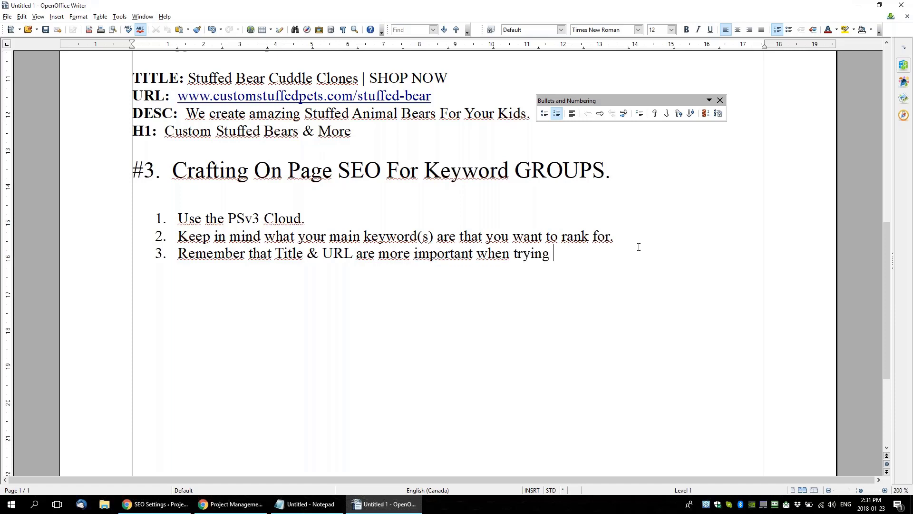
pyautogui.write('to rank than De')
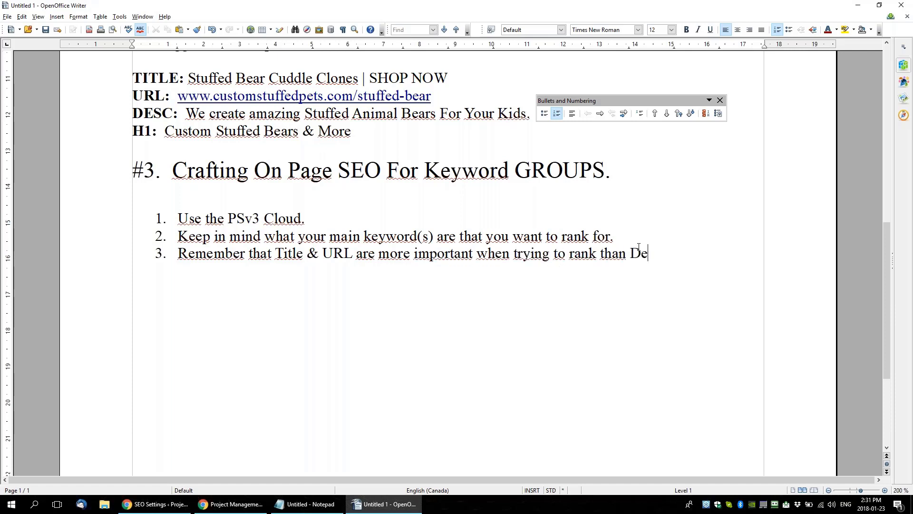
pyautogui.write('scription an')
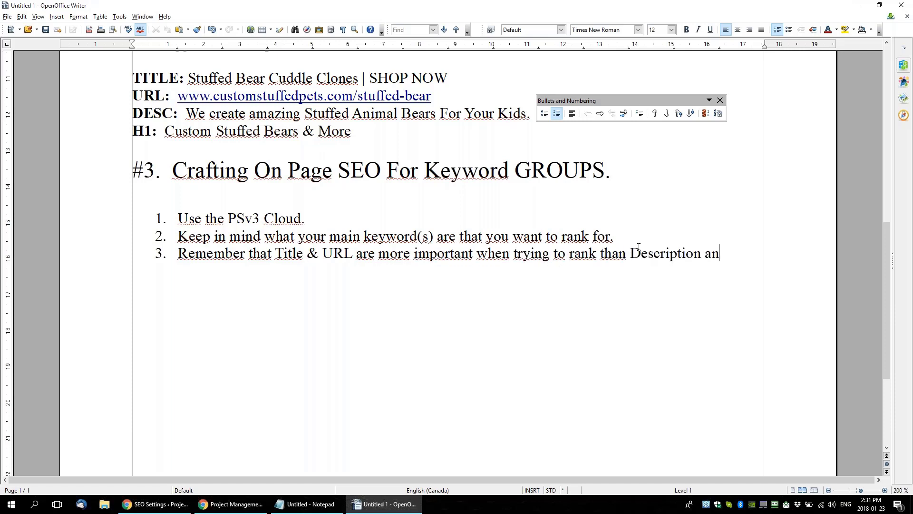
pyautogui.write('d H1.')
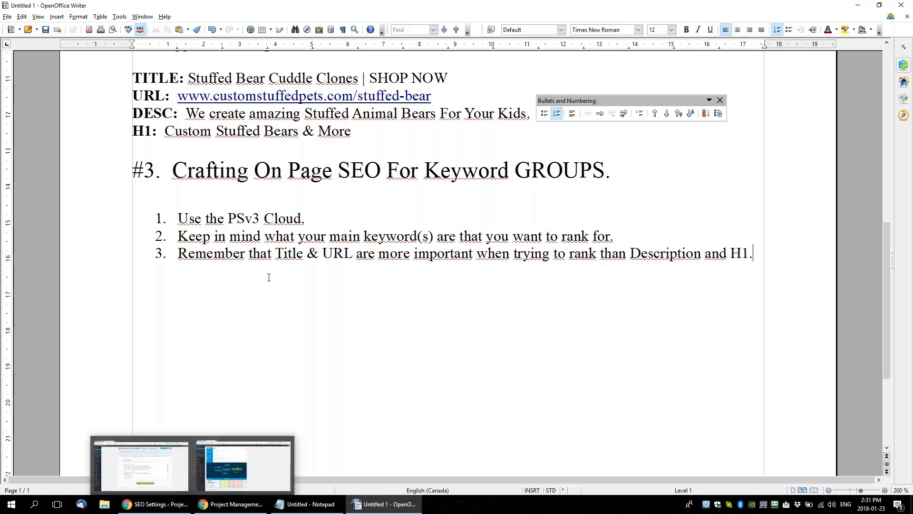
# Replace the period at the end of the third item with ", then finally content."
pyautogui.moveTo(292, 253); pyautogui.dragTo(375, 253)
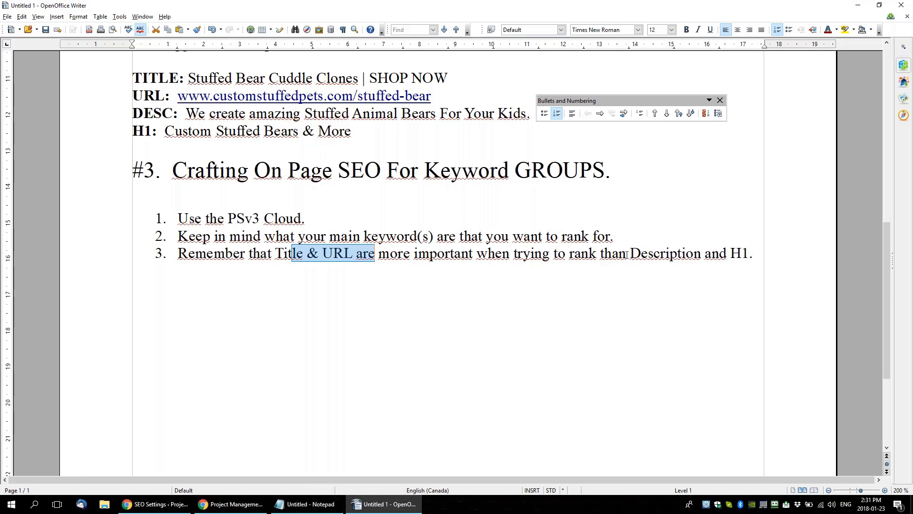
pyautogui.moveTo(627, 254); pyautogui.dragTo(765, 252)
pyautogui.click(776, 252)
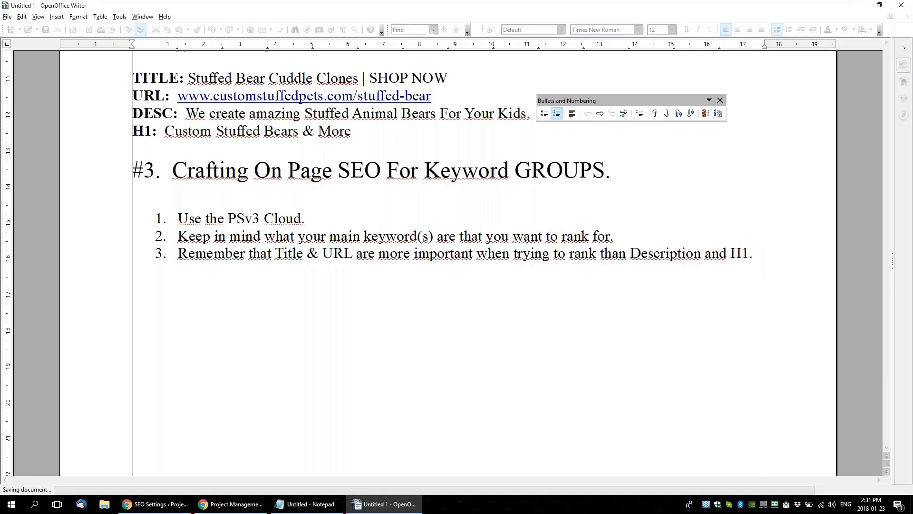
pyautogui.press('BackSpace')
pyautogui.write(', then finally content.')
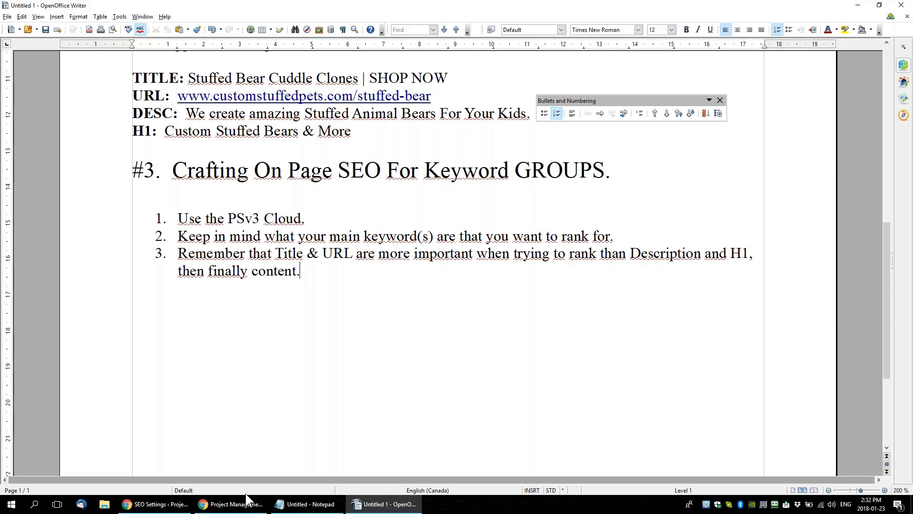
# Switch to the Project Management page in Chrome and set the BEARS group's SEO title to "Stuffed Teddy Bears"
pyautogui.click(230, 504)
pyautogui.click(230, 102)
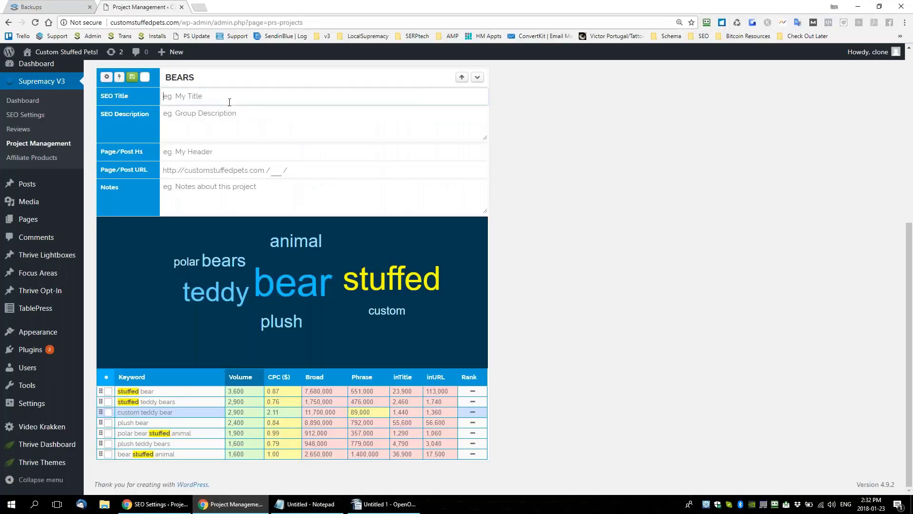
pyautogui.write('Stuffed Bear')
pyautogui.moveTo(205, 98); pyautogui.dragTo(188, 101)
pyautogui.write('Teddy BEarrs')
# Highlight "plush" and "custom" in the word cloud and extend the SEO title with "| Plush Animals Made Custom For you"
pyautogui.click(290, 325)
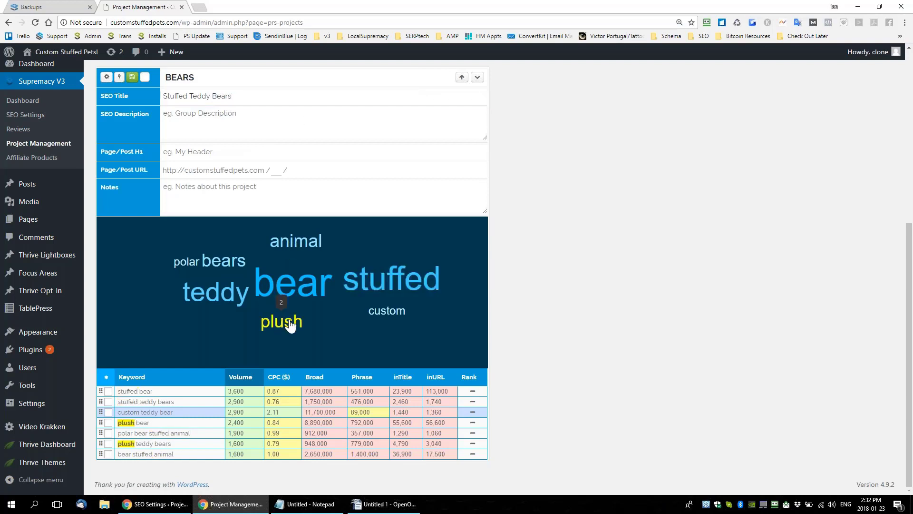
pyautogui.click(390, 319)
pyautogui.click(249, 92)
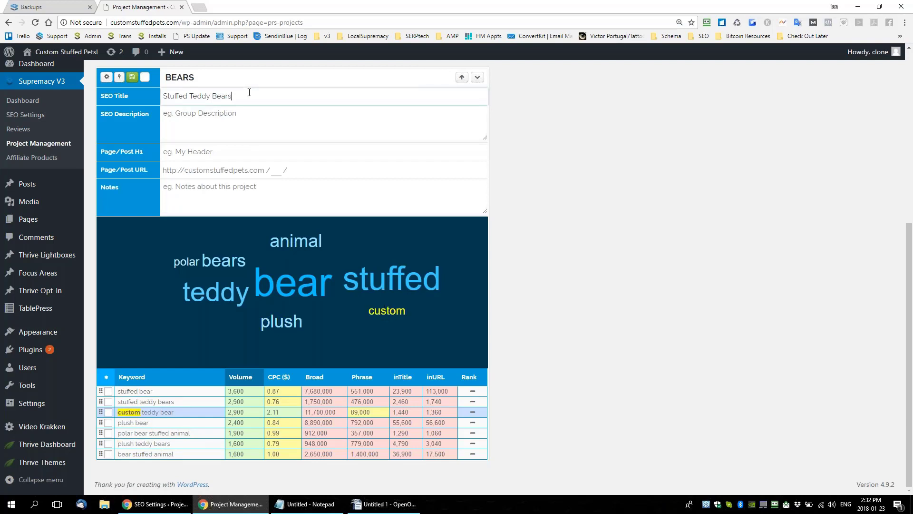
pyautogui.write('| Plush Anaimals Made Custom For you')
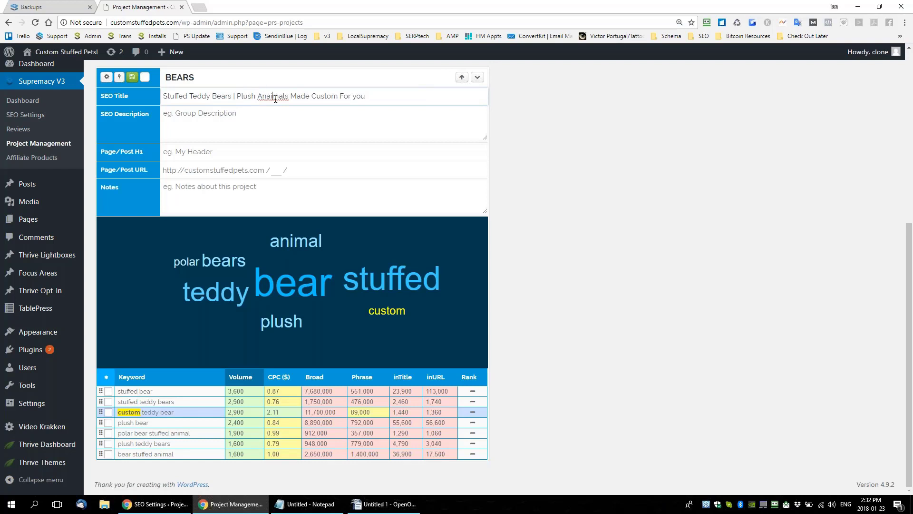
pyautogui.rightClick(272, 95)
pyautogui.click(285, 105)
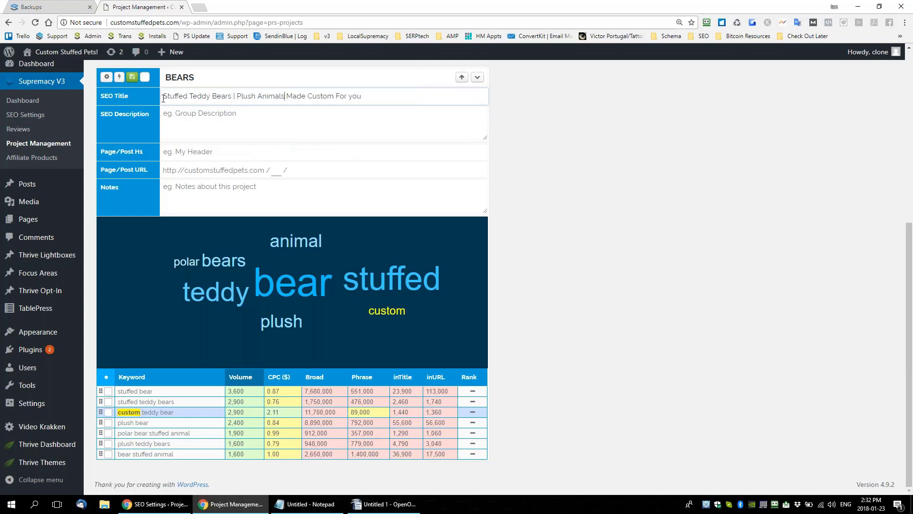
# Compare the words in the BEARS SEO title with the terms in the word cloud
pyautogui.moveTo(163, 97); pyautogui.dragTo(183, 97)
pyautogui.moveTo(382, 289)
pyautogui.moveTo(215, 295)
pyautogui.moveTo(223, 266)
pyautogui.moveTo(226, 96); pyautogui.dragTo(231, 96)
pyautogui.moveTo(287, 329)
pyautogui.moveTo(296, 242)
pyautogui.moveTo(387, 310)
pyautogui.moveTo(314, 309)
# Set the BEARS group's page/post URL slug to "teddy-bear"
pyautogui.click(240, 126)
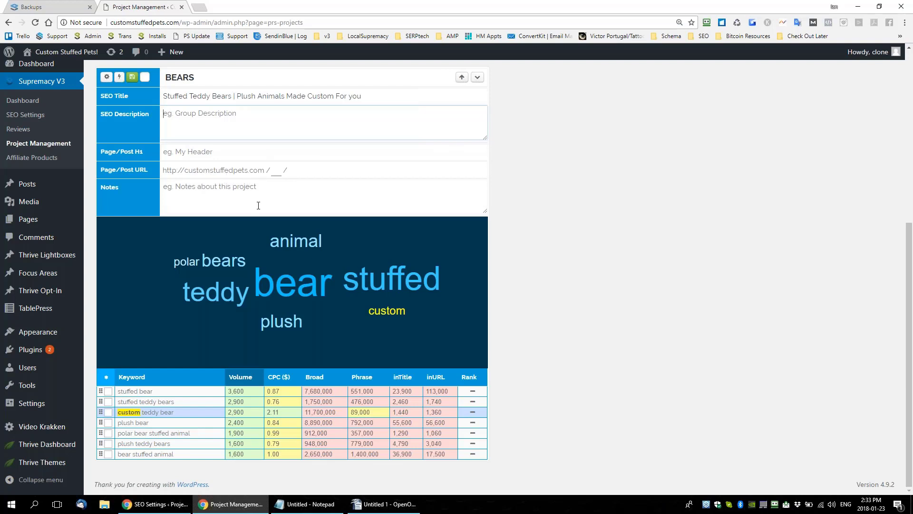
pyautogui.moveTo(394, 276)
pyautogui.click(313, 180)
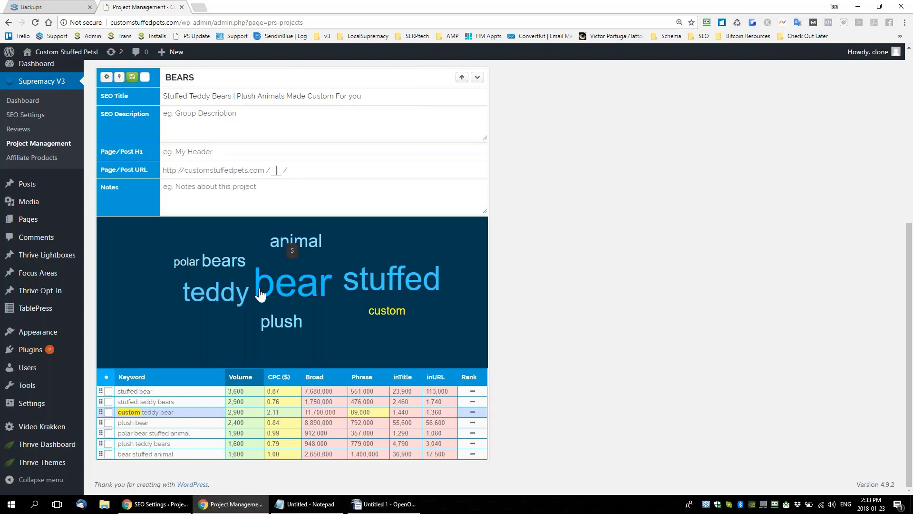
pyautogui.write('teddy-bear')
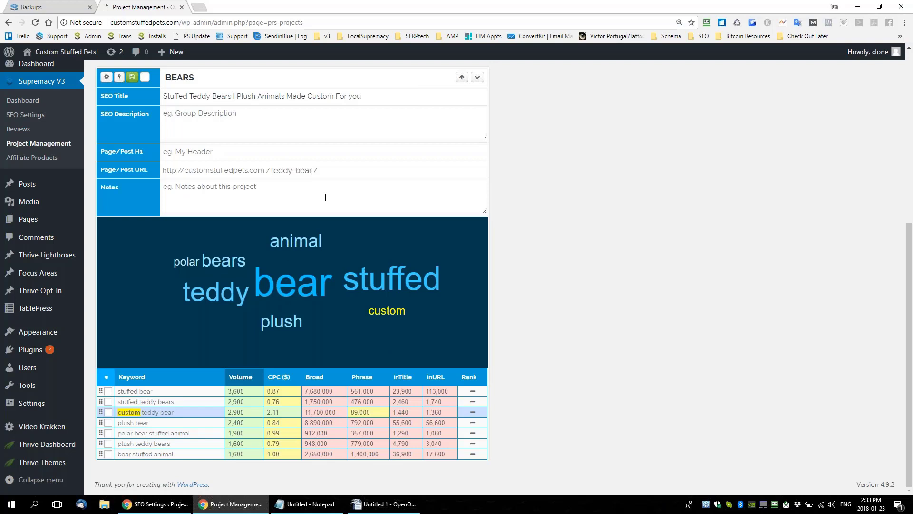
# Change "Bears" to "Bear" in the SEO title and make the URL slug "teddy-bears"
pyautogui.moveTo(222, 97); pyautogui.dragTo(235, 97)
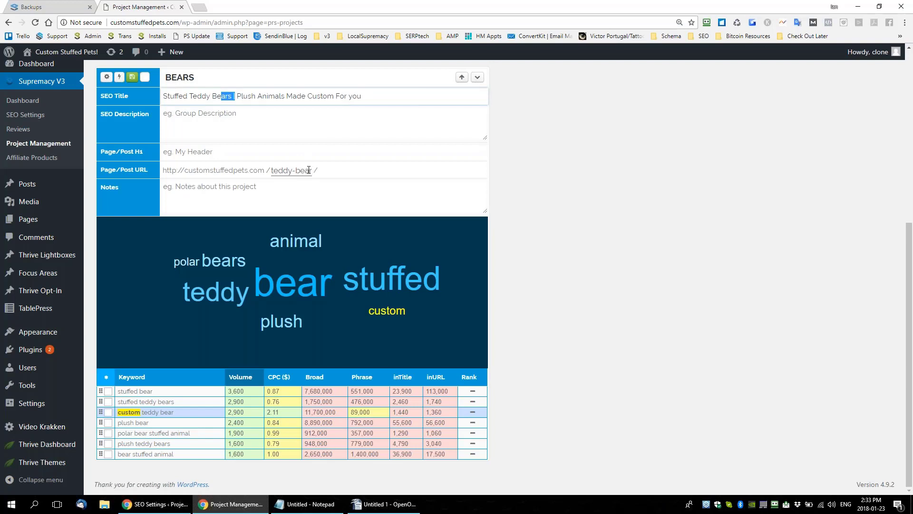
pyautogui.click(259, 127)
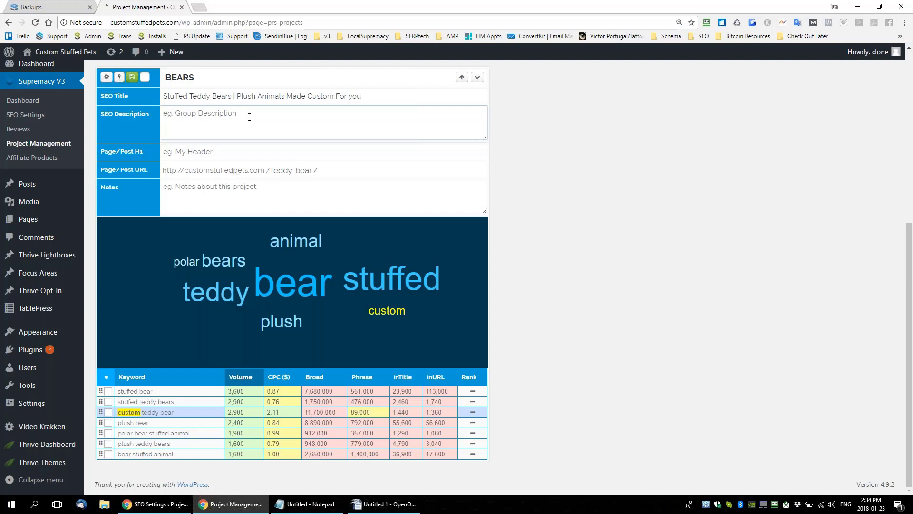
pyautogui.click(233, 99)
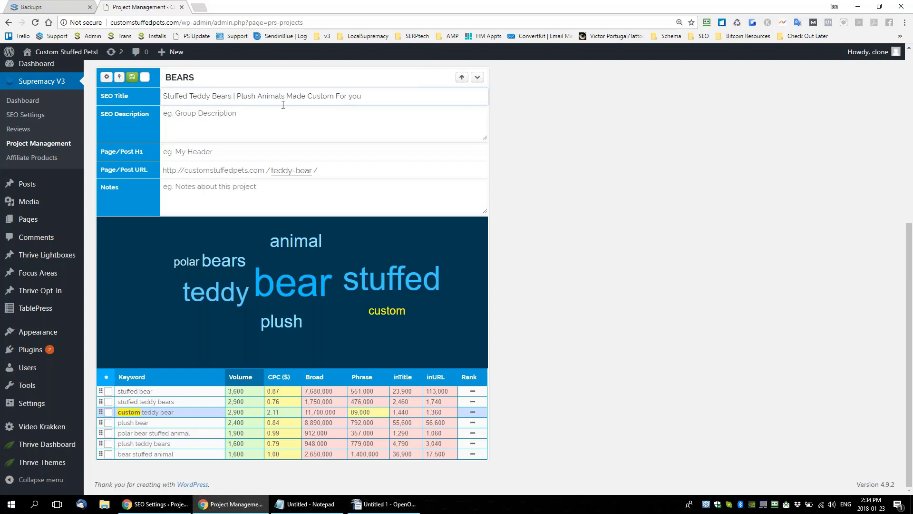
pyautogui.press('BackSpace')
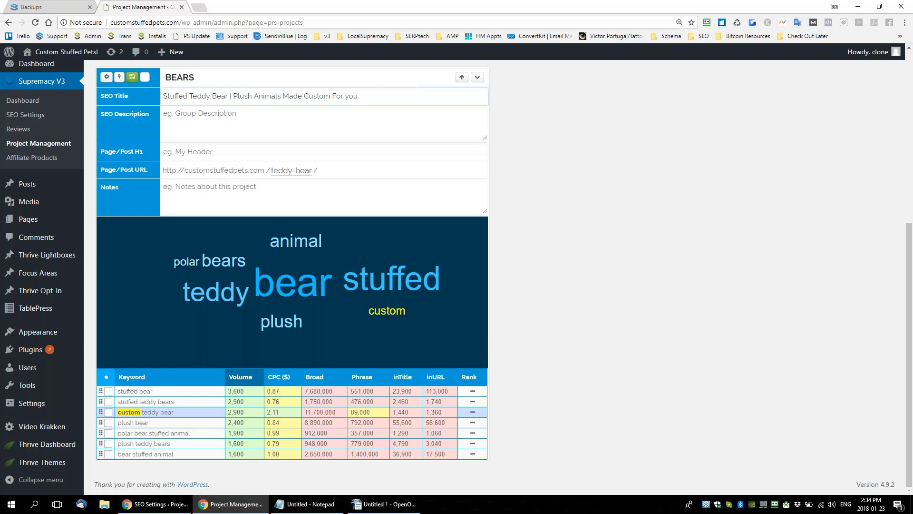
pyautogui.click(312, 170)
pyautogui.write('s')
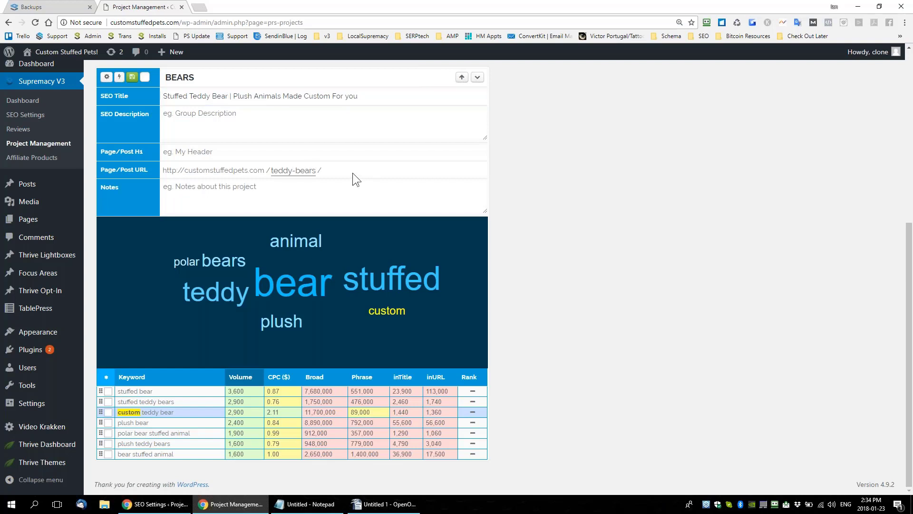
# Begin the BEARS group's SEO description with "We make custom stuffed plush teddy bears or polar"
pyautogui.click(234, 113)
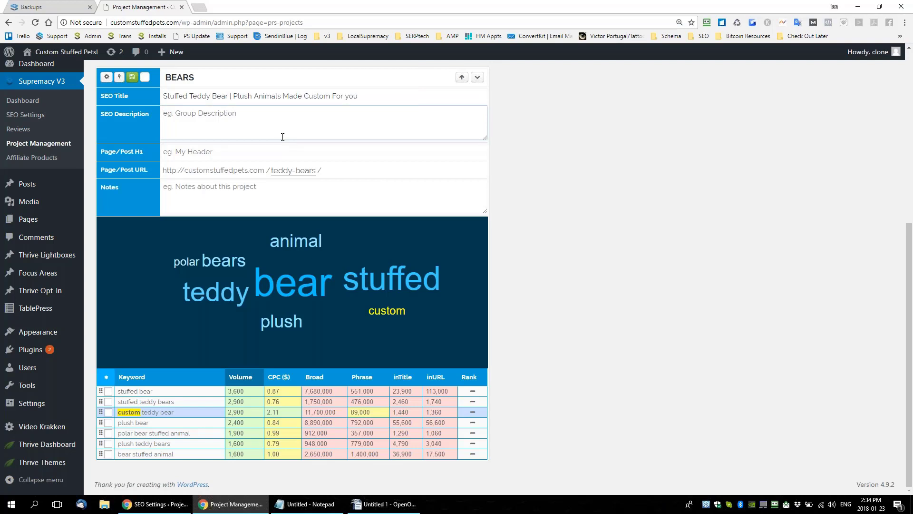
pyautogui.write('WE can')
pyautogui.press('BackSpace')
pyautogui.press('BackSpace')
pyautogui.press('BackSpace')
pyautogui.write('e can make and yup')
pyautogui.press('BackSpace')
pyautogui.press('BackSpace')
pyautogui.press('BackSpace')
pyautogui.write('tyup')
pyautogui.press('BackSpace')
pyautogui.press('BackSpace')
pyautogui.write('pe of')
pyautogui.press('BackSpace')
pyautogui.press('BackSpace')
pyautogui.press('BackSpace')
pyautogui.press('BackSpace')
pyautogui.press('BackSpace')
pyautogui.press('BackSpace')
pyautogui.press('BackSpace')
pyautogui.press('BackSpace')
pyautogui.press('BackSpace')
pyautogui.press('BackSpace')
pyautogui.press('BackSpace')
pyautogui.press('BackSpace')
pyautogui.press('BackSpace')
pyautogui.press('BackSpace')
pyautogui.press('BackSpace')
pyautogui.press('BackSpace')
pyautogui.press('BackSpace')
pyautogui.press('BackSpace')
pyautogui.press('BackSpace')
pyautogui.press('BackSpace')
pyautogui.write('make cs')
pyautogui.write('ustom')
pyautogui.write(' stuffed')
pyautogui.write(' plush')
pyautogui.write(' na')
pyautogui.press('BackSpace')
pyautogui.press('BackSpace')
pyautogui.write('teddy bears or polar')
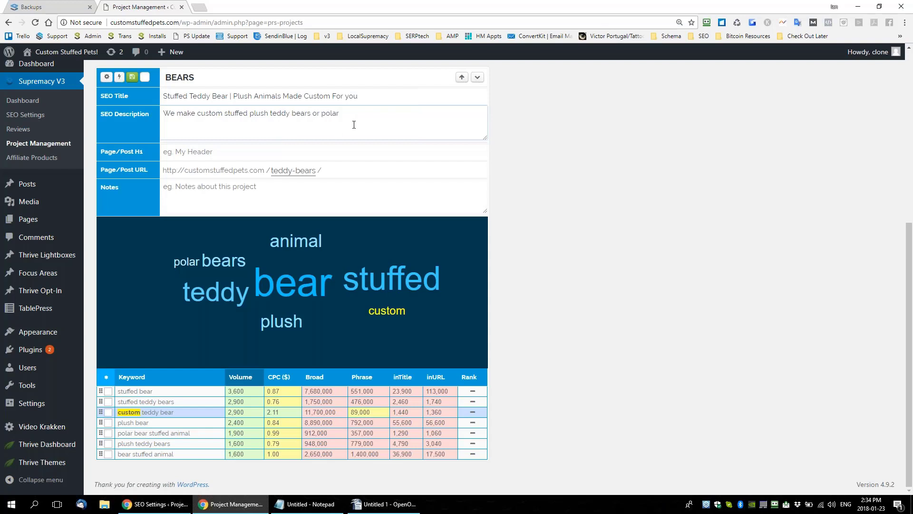
# Rewrite the end of the SEO description so that it reads "teddy or polar bears for you!"
pyautogui.hotkey('shift', 'Left')
pyautogui.hotkey('shift', 'Left')
pyautogui.hotkey('shift', 'Left')
pyautogui.hotkey('shift', 'Left')
pyautogui.click(364, 114)
pyautogui.press('BackSpace')
pyautogui.press('BackSpace')
pyautogui.press('BackSpace')
pyautogui.press('BackSpace')
pyautogui.press('BackSpace')
pyautogui.press('BackSpace')
pyautogui.press('BackSpace')
pyautogui.press('BackSpace')
pyautogui.press('BackSpace')
pyautogui.press('BackSpace')
pyautogui.press('BackSpace')
pyautogui.press('BackSpace')
pyautogui.press('BackSpace')
pyautogui.press('BackSpace')
pyautogui.write('or polar bears for you!')
# Add the sentence "Your animal will arrive in 4 weeks." to the SEO description
pyautogui.write('You animal!')
pyautogui.click(384, 114)
pyautogui.write('r')
pyautogui.press('Delete')
pyautogui.write('will arrive ')
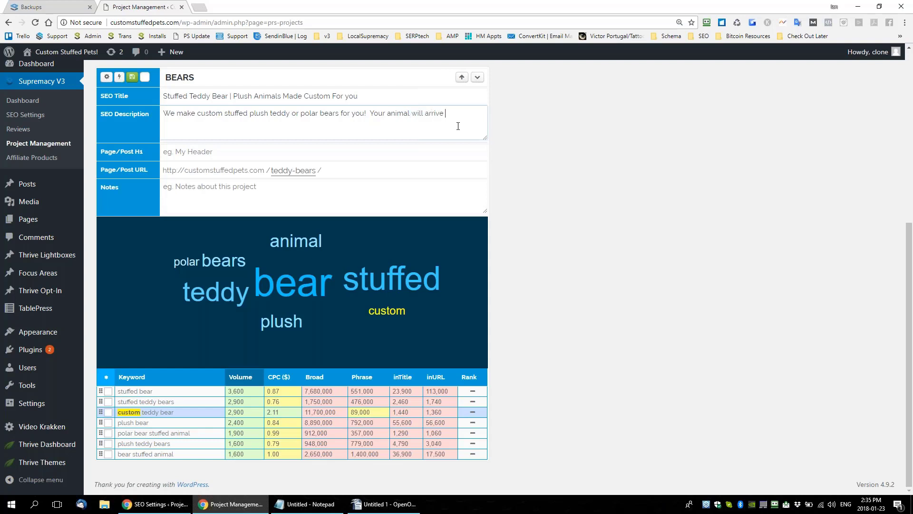
pyautogui.write('in 4 weeks.')
# Set the BEARS group's page/post H1 to "Stuffed Plush Teddy Bears" and save the group
pyautogui.click(211, 152)
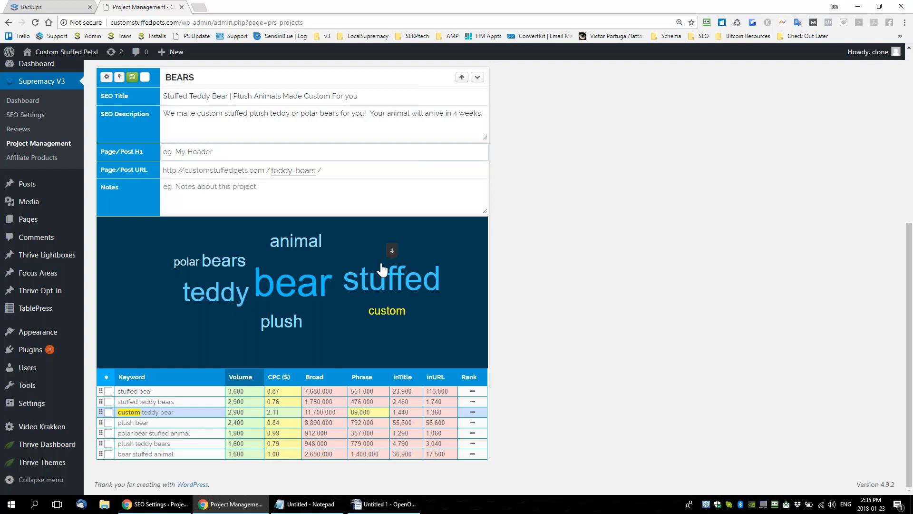
pyautogui.write('Stuffed Plush Teddy Bears')
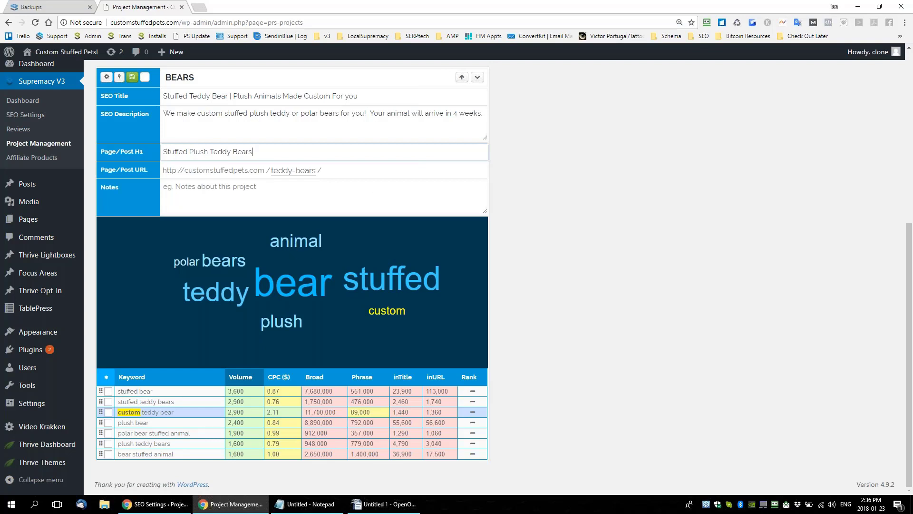
pyautogui.click(132, 77)
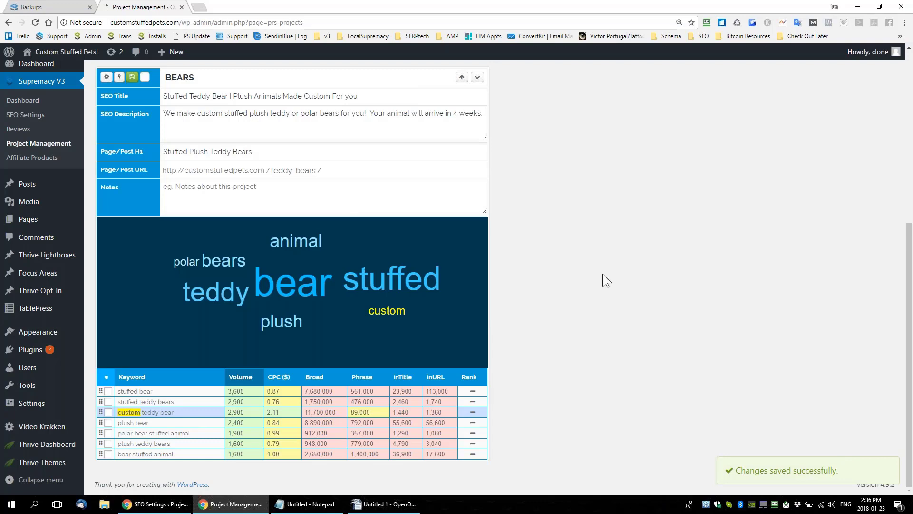
# Review the BEARS group's SEO fields against the word cloud and create a new page from the group
pyautogui.scroll(2, 603, 273)
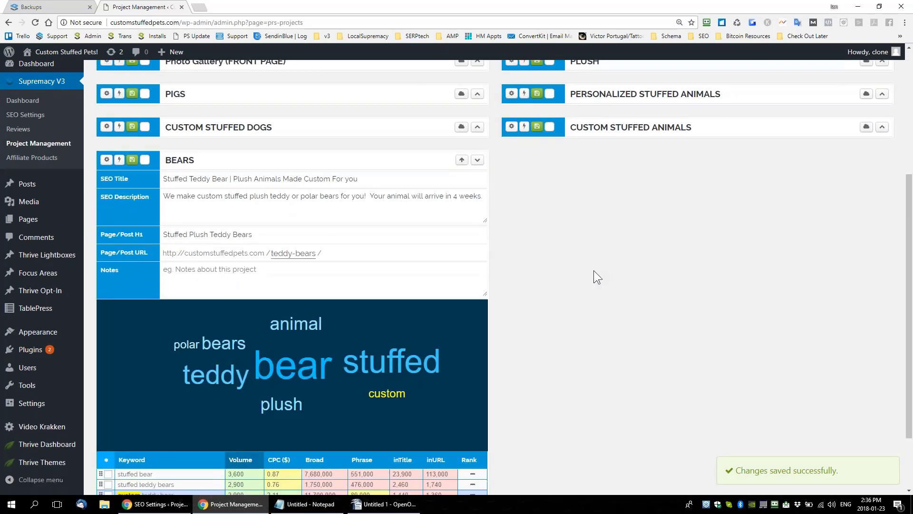
pyautogui.scroll(-1, 594, 271)
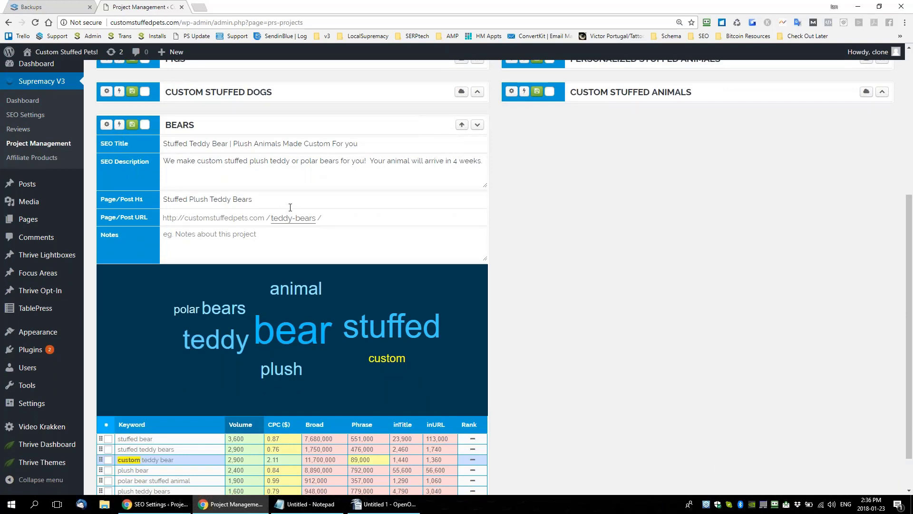
pyautogui.moveTo(305, 325)
pyautogui.scroll(-1, 179, 411)
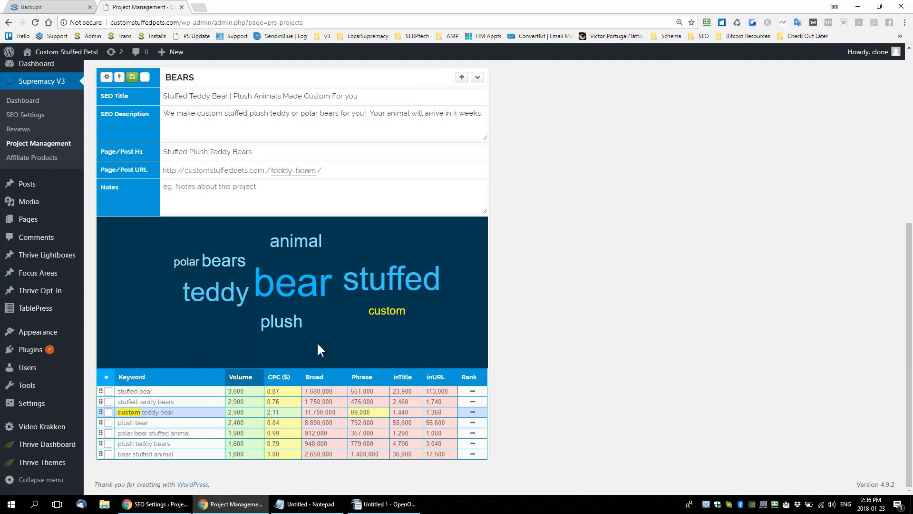
pyautogui.scroll(1, 318, 344)
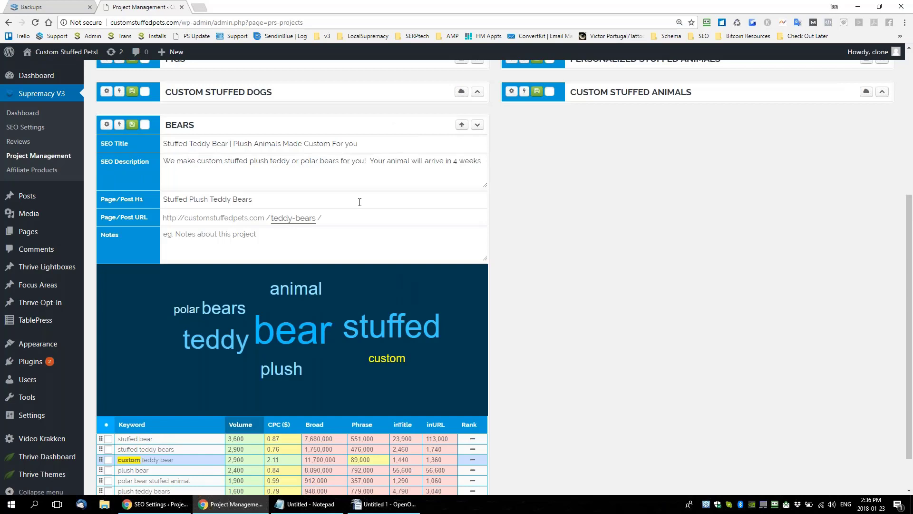
pyautogui.click(119, 130)
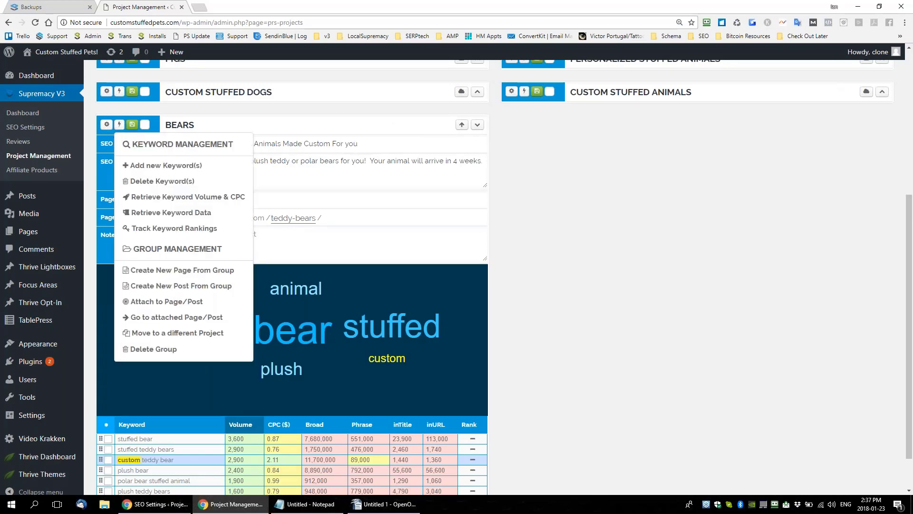
pyautogui.click(204, 276)
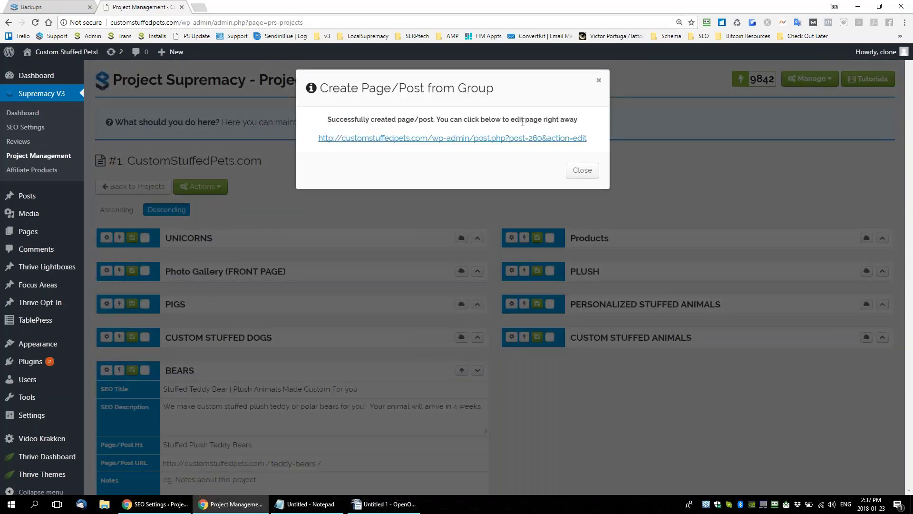
# Open the newly created teddy bears page for editing and check its title and search result preview
pyautogui.click(470, 138)
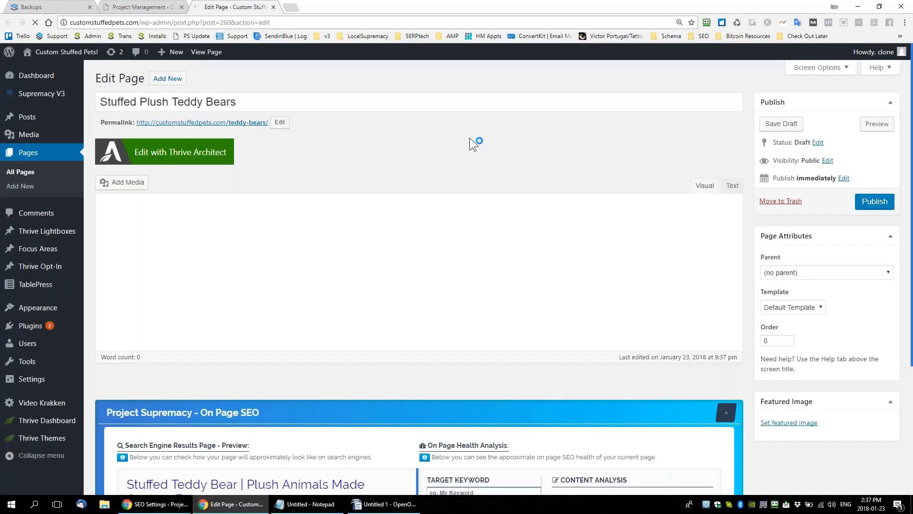
pyautogui.click(238, 98)
pyautogui.hotkey('ctrl', 'a')
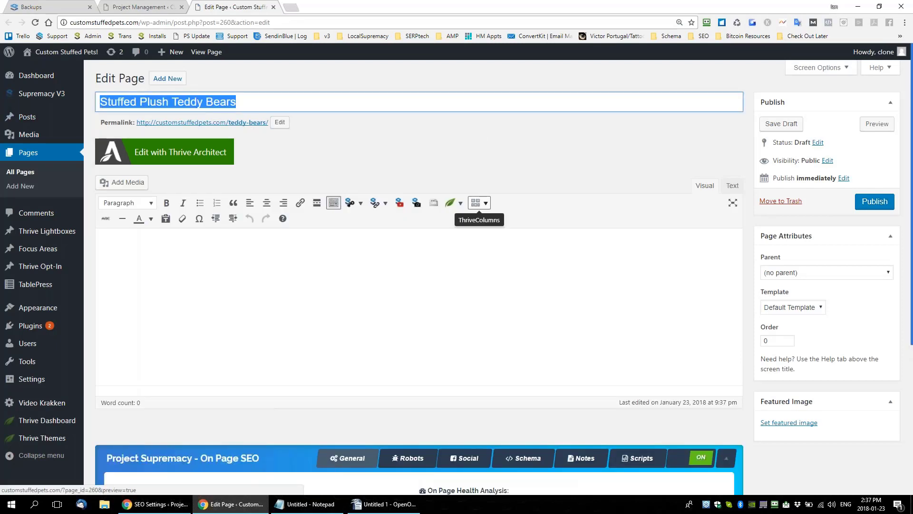
pyautogui.scroll(-4, 551, 218)
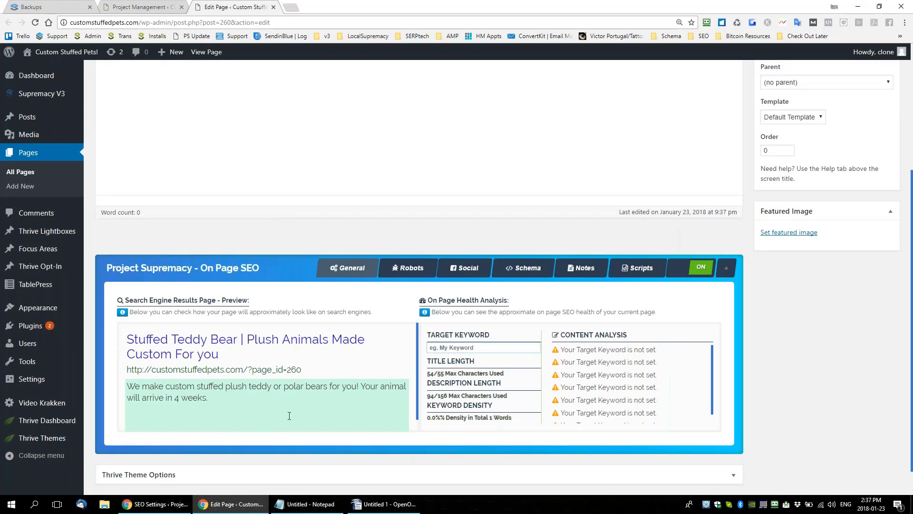
# Enter "ADD YOUR CONTENT!" as the page's body text
pyautogui.scroll(1, 289, 416)
pyautogui.scroll(1, 278, 216)
pyautogui.click(278, 216)
pyautogui.write('A')
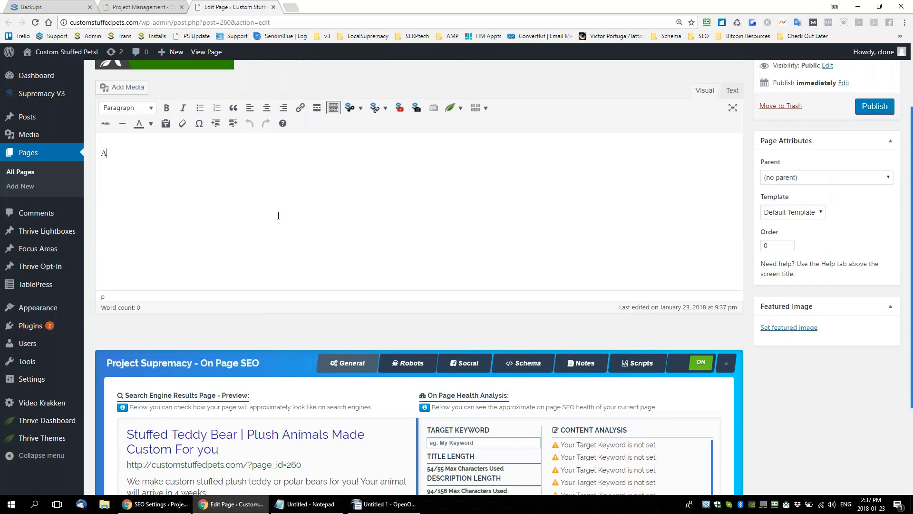
pyautogui.write('DD YOUR CONTENT')
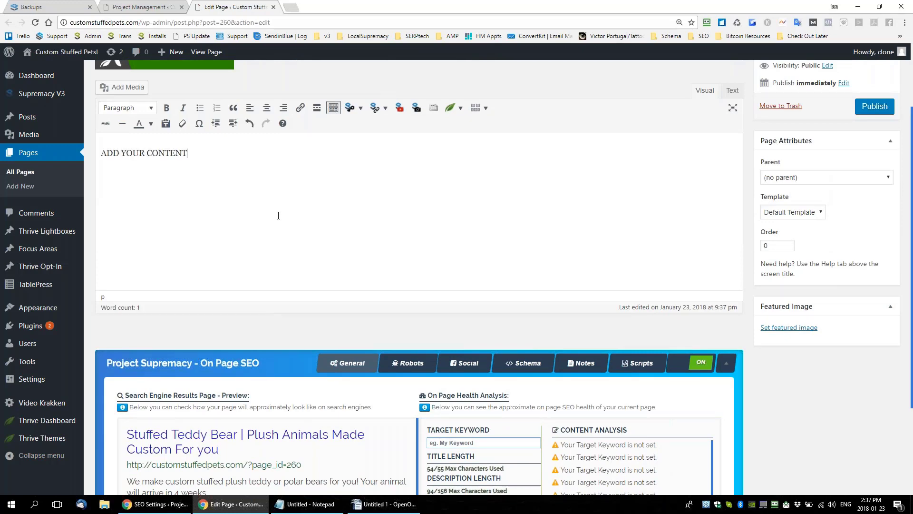
pyautogui.write('!')
# Try "Teddy BEar" as the target keyword in the page's on-page health analysis
pyautogui.scroll(-1, 364, 222)
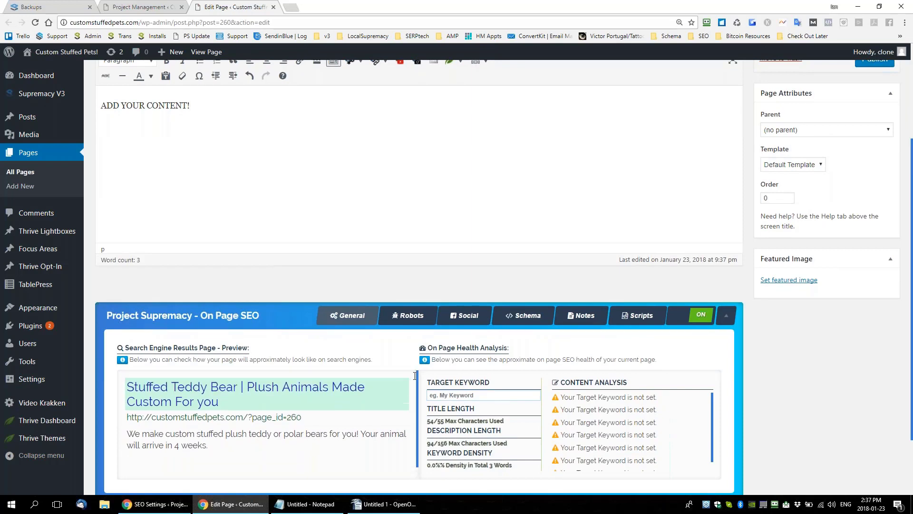
pyautogui.scroll(-1, 483, 361)
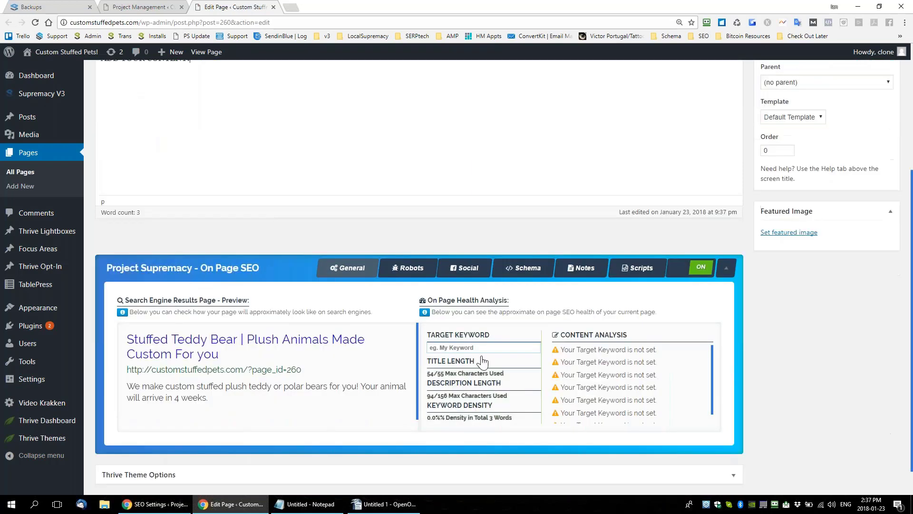
pyautogui.click(481, 348)
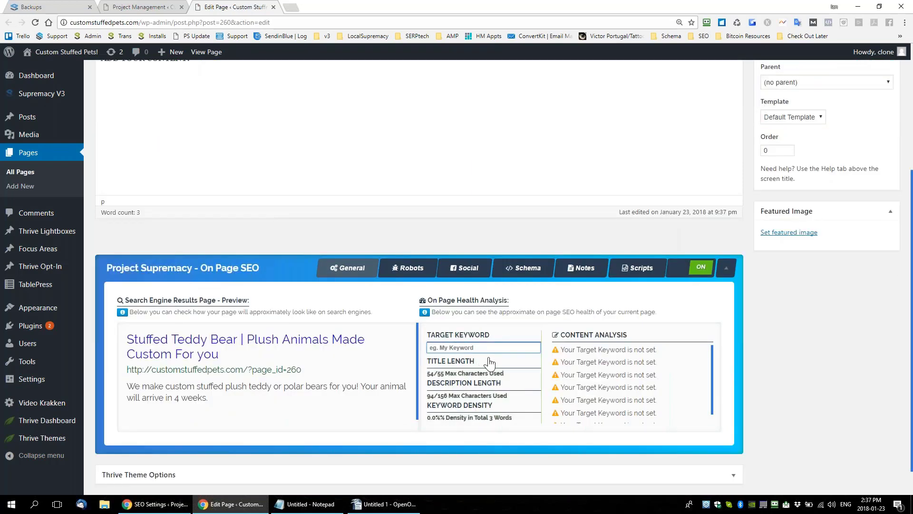
pyautogui.write('Teddy')
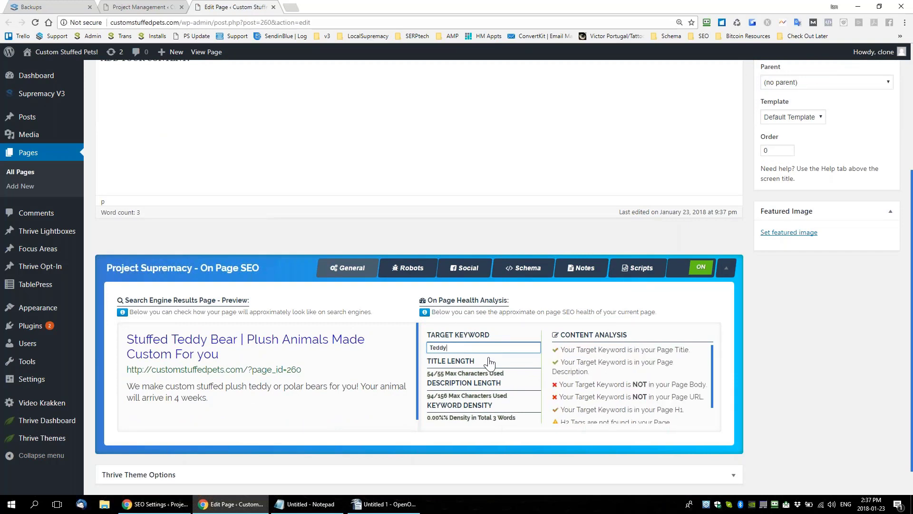
pyautogui.write(' BEar')
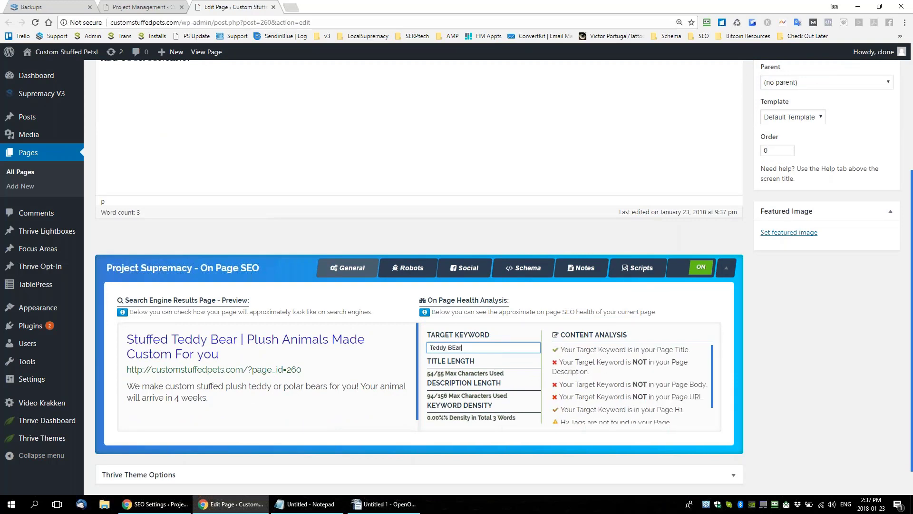
pyautogui.hotkey('ctrl', 'a')
pyautogui.press('BackSpace')
# Dismiss the page creation message and compare the BEARS group's SEO fields with the new page's title, content and search preview
pyautogui.hotkey('ctrl', 'shift', 'Tab')
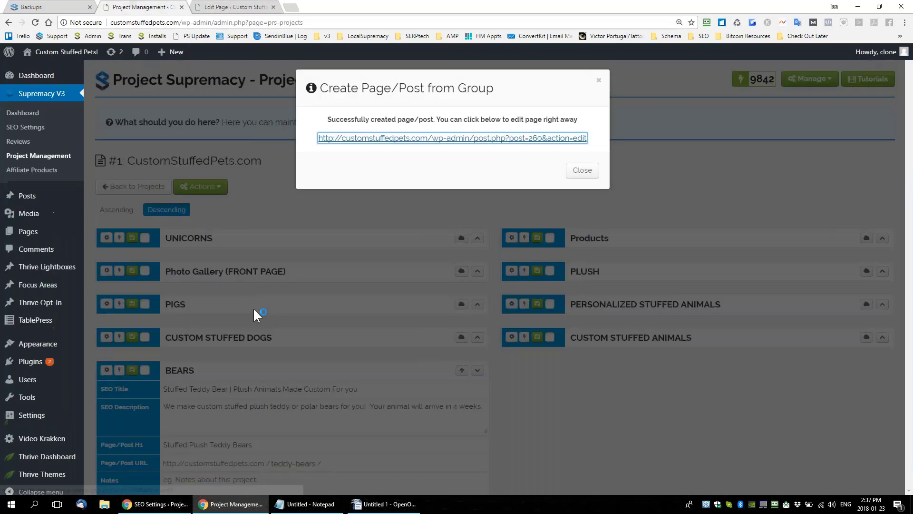
pyautogui.press('Escape')
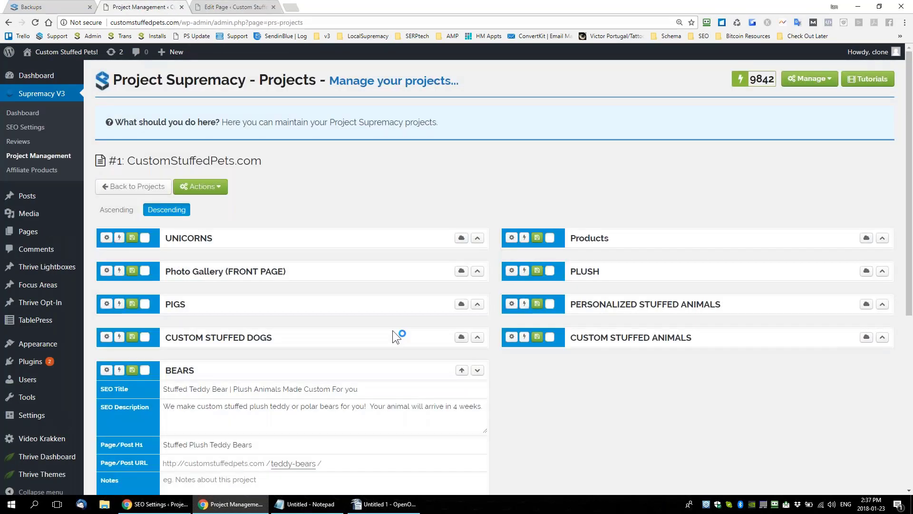
pyautogui.scroll(-2, 393, 330)
pyautogui.hotkey('ctrl', 'Tab')
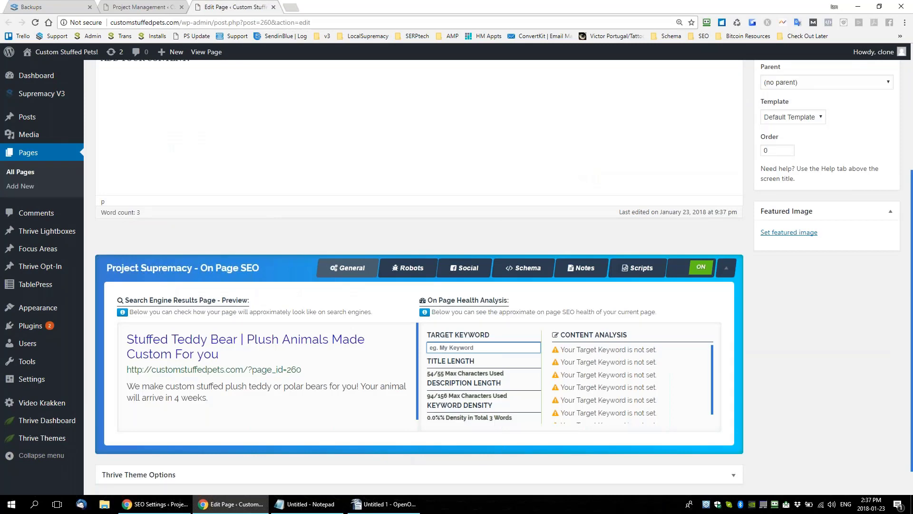
pyautogui.scroll(4, 364, 316)
pyautogui.scroll(-5, 364, 317)
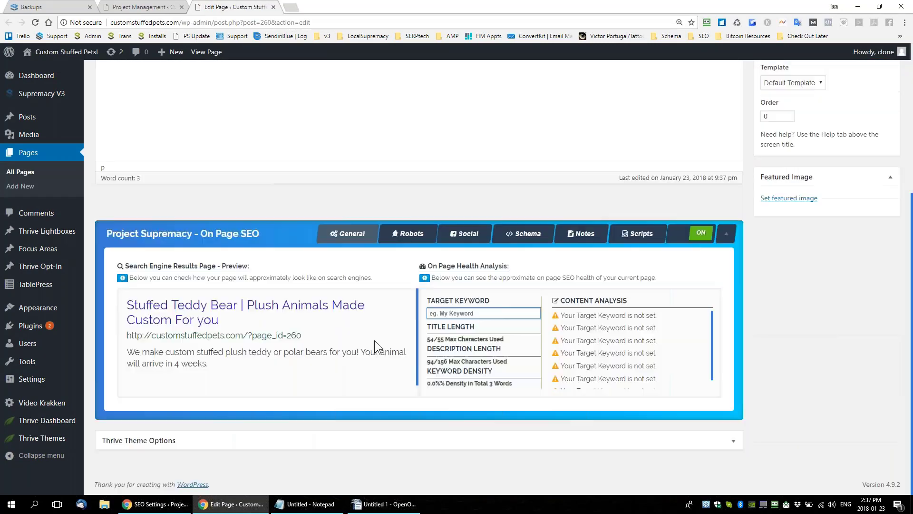
pyautogui.scroll(1, 399, 438)
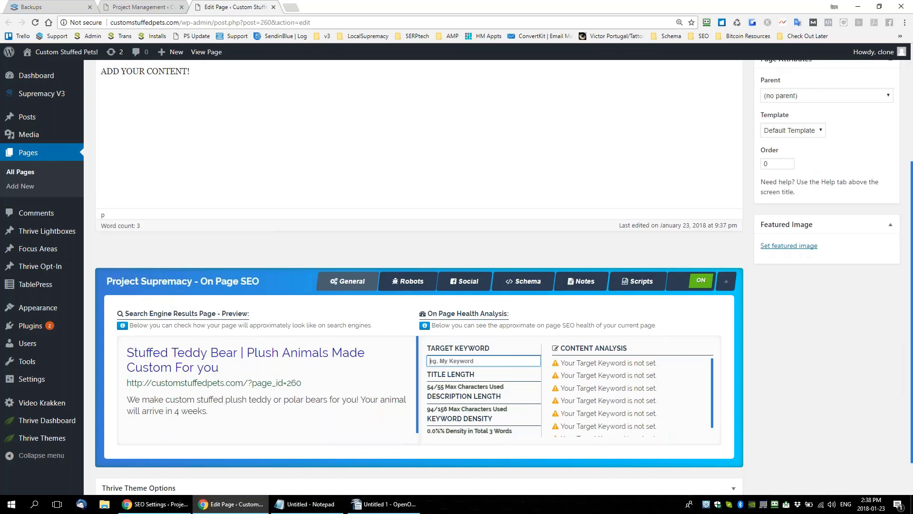
pyautogui.scroll(2, 418, 285)
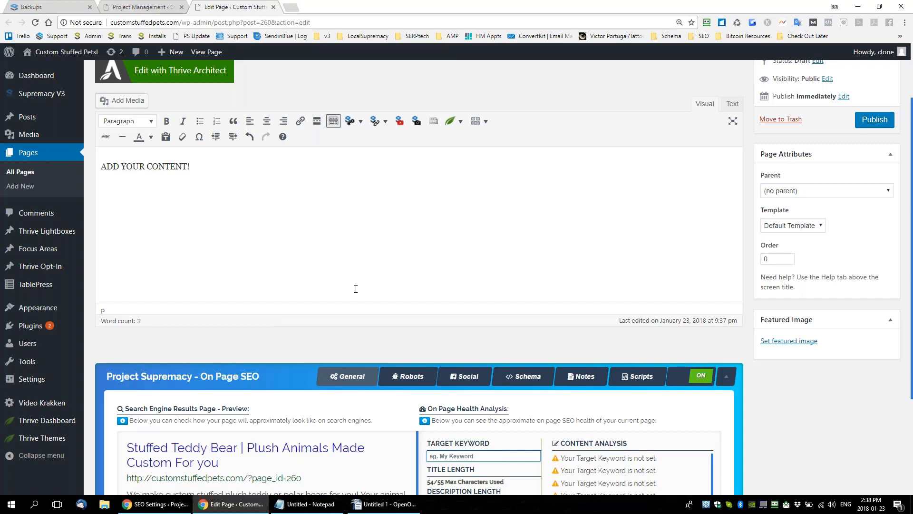
pyautogui.scroll(-1, 353, 288)
pyautogui.scroll(3, 353, 288)
# Save the BEARS group in the project and replace its word cloud with the keyword table
pyautogui.hotkey('ctrl', 'shift', 'Tab')
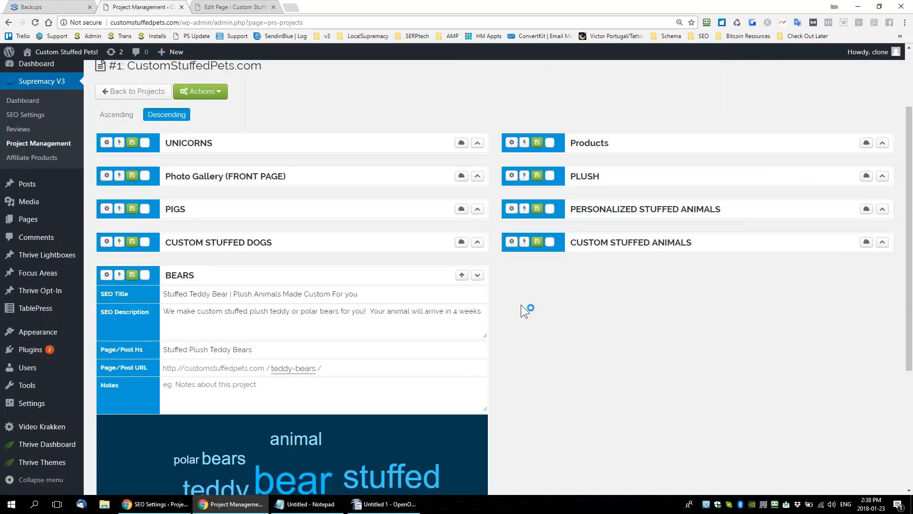
pyautogui.click(132, 275)
pyautogui.scroll(-2, 689, 405)
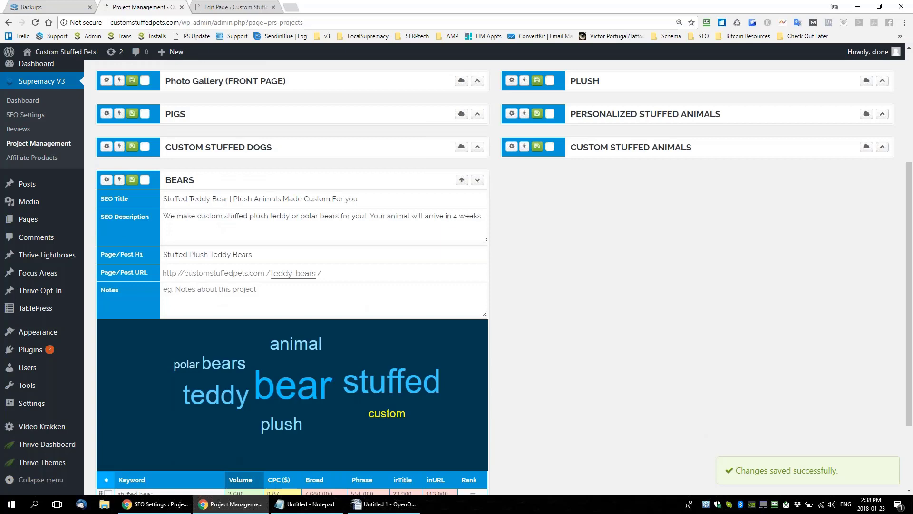
pyautogui.click(463, 184)
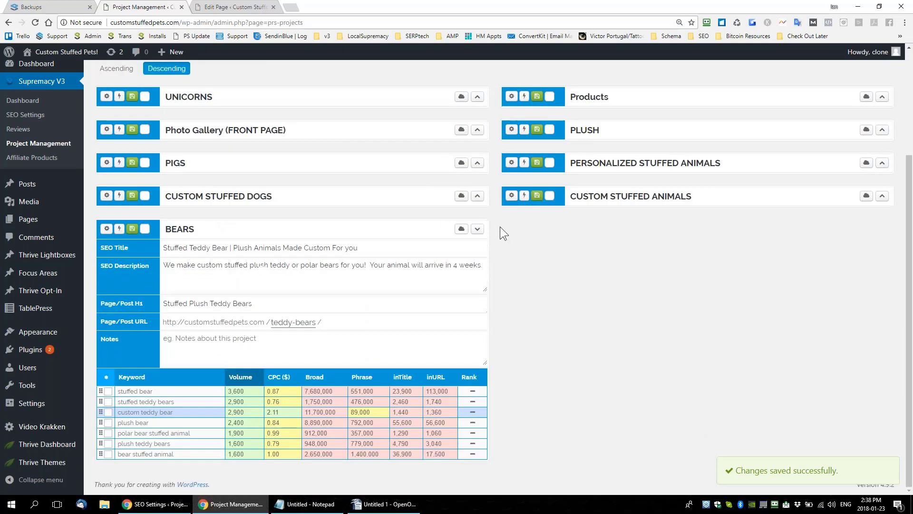
pyautogui.click(477, 229)
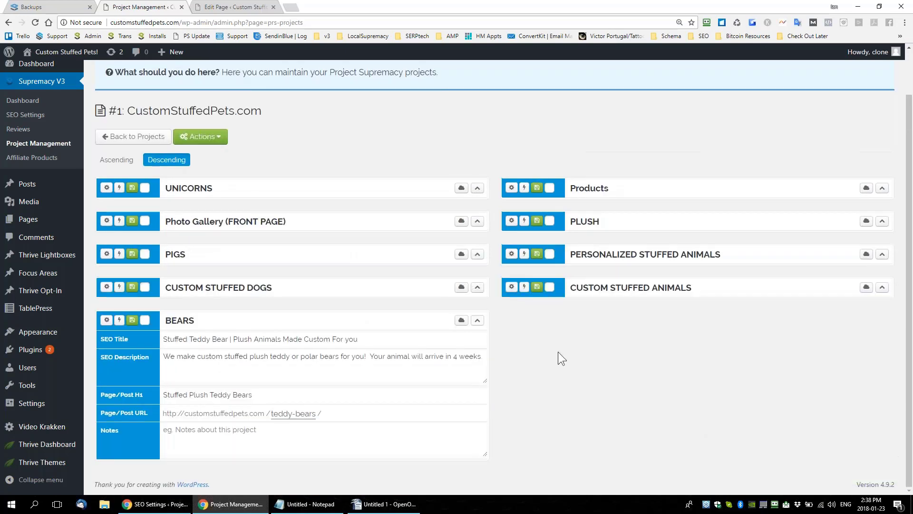
pyautogui.click(477, 320)
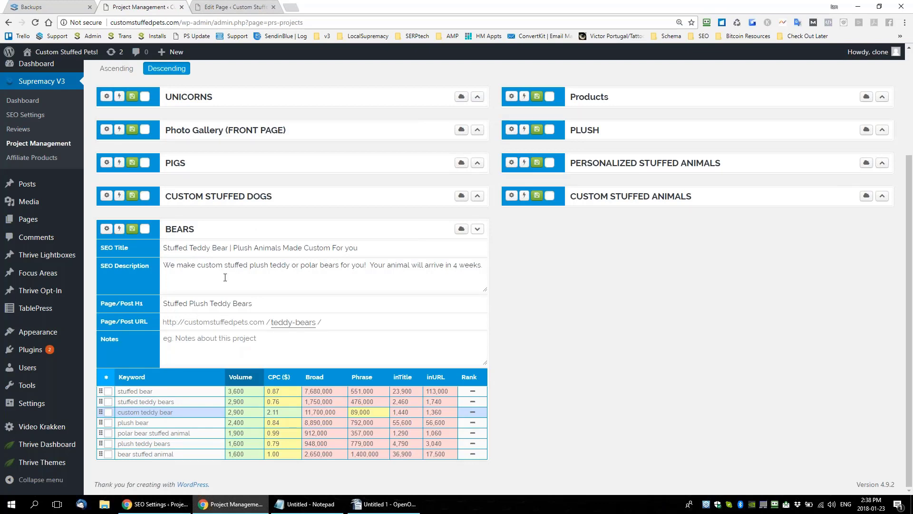
# Try adding "- ACT FAS" to the end of the page title "Stuffed Plush Teddy Bears"
pyautogui.click(232, 6)
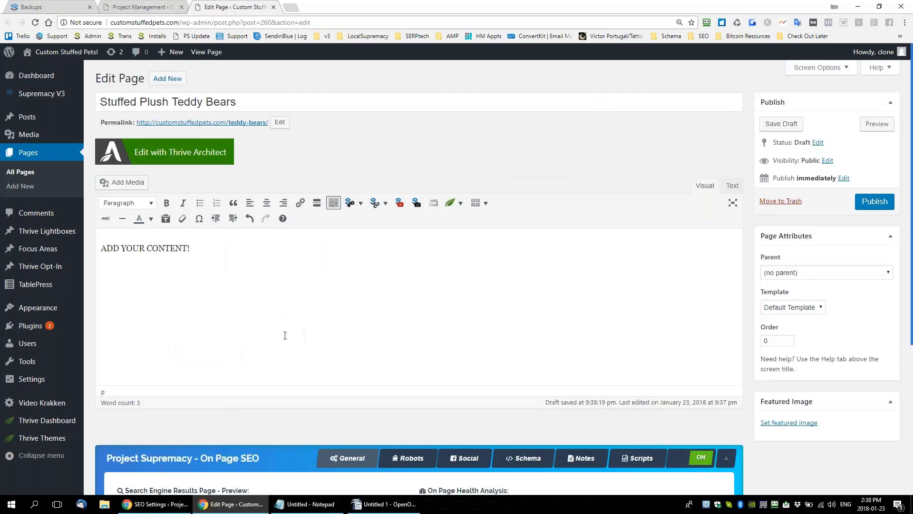
pyautogui.click(280, 106)
pyautogui.write('-')
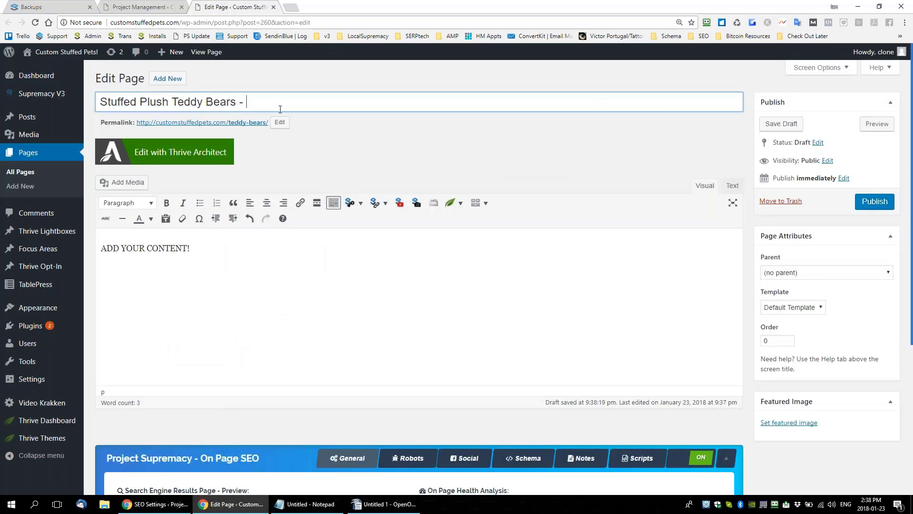
pyautogui.write(' ACT QP')
pyautogui.press('BackSpace')
pyautogui.press('BackSpace')
pyautogui.write('FAS')
pyautogui.hotkey('ctrl', 'BackSpace')
pyautogui.hotkey('ctrl', 'BackSpace')
pyautogui.hotkey('ctrl', 'BackSpace')
# Preview the page in a new tab from its permalink and check the heading and body text
pyautogui.rightClick(235, 122)
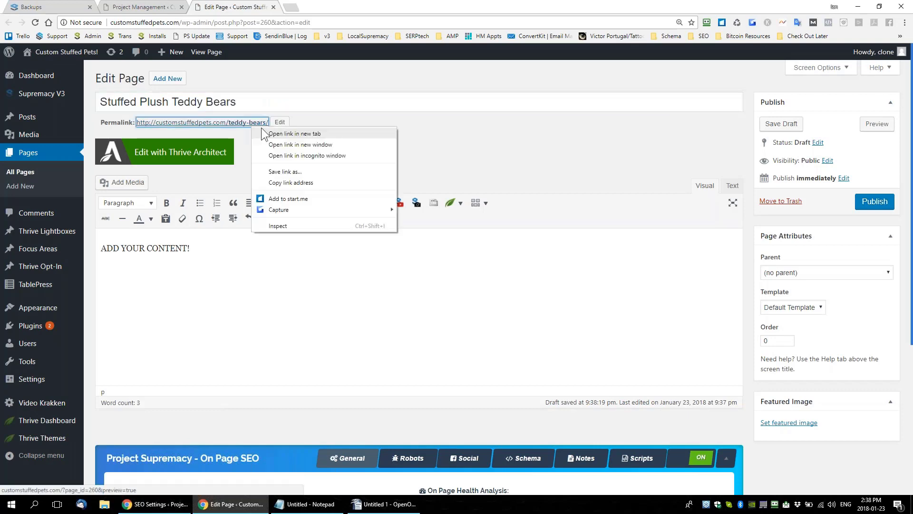
pyautogui.click(259, 129)
pyautogui.click(323, 9)
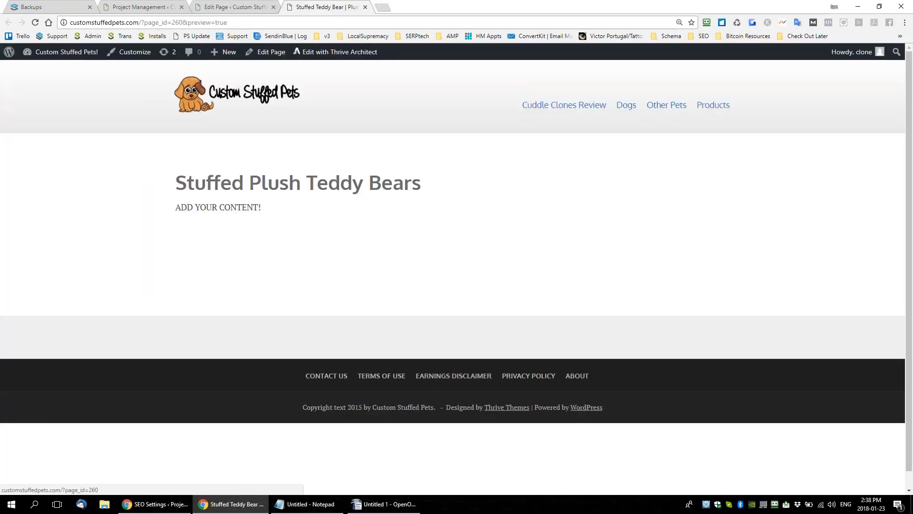
pyautogui.moveTo(159, 183); pyautogui.dragTo(423, 185)
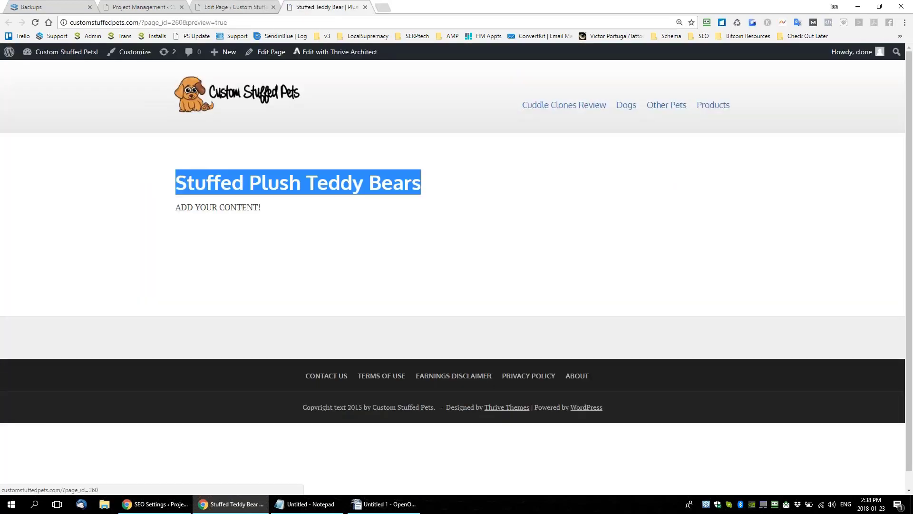
pyautogui.moveTo(279, 224); pyautogui.dragTo(177, 214)
pyautogui.click(338, 248)
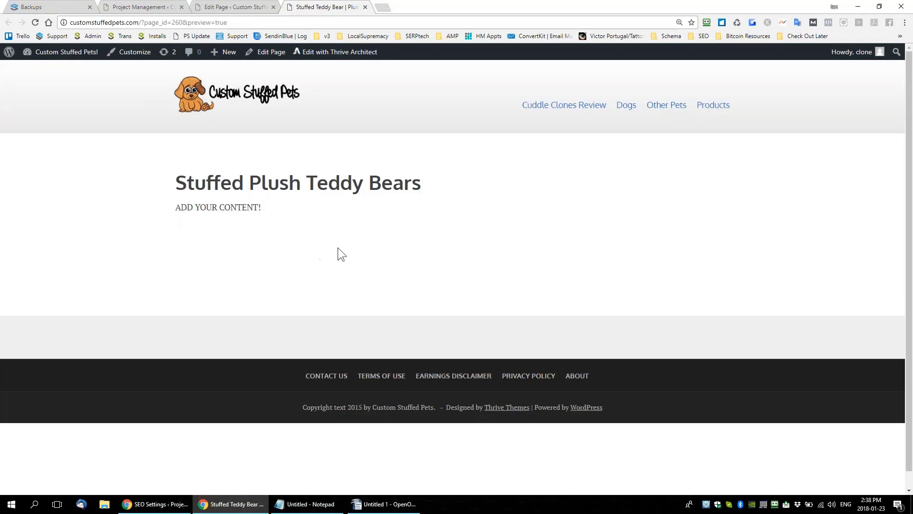
# View the previewed page's source code, examine its title tag, and close the source
pyautogui.hotkey('ctrl', 'u')
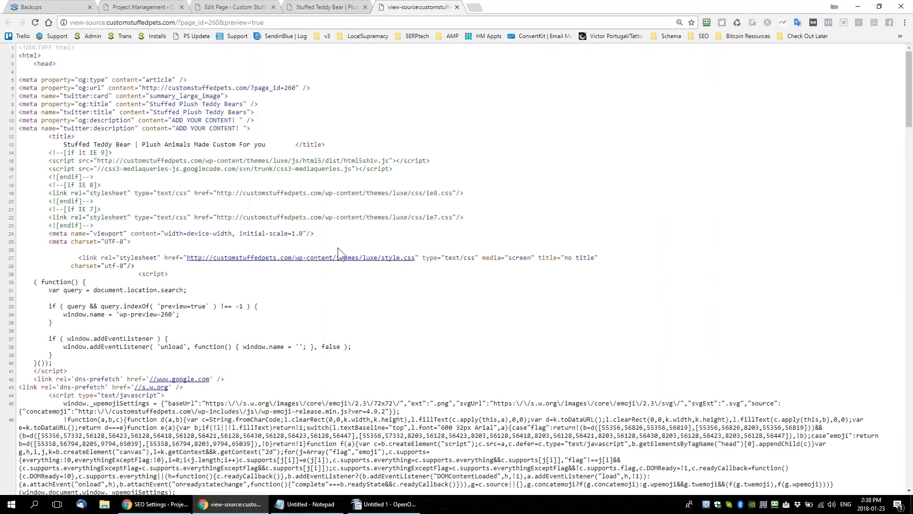
pyautogui.moveTo(59, 141); pyautogui.dragTo(115, 152)
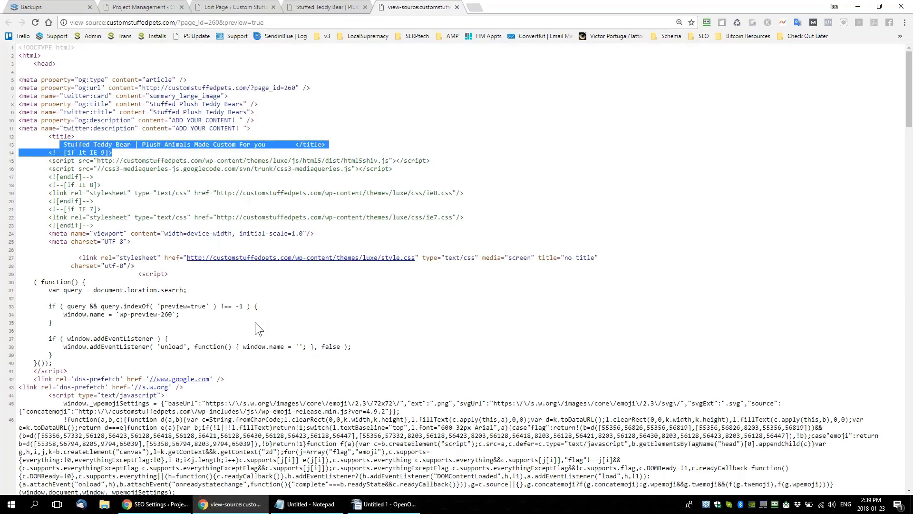
pyautogui.scroll(-3, 255, 321)
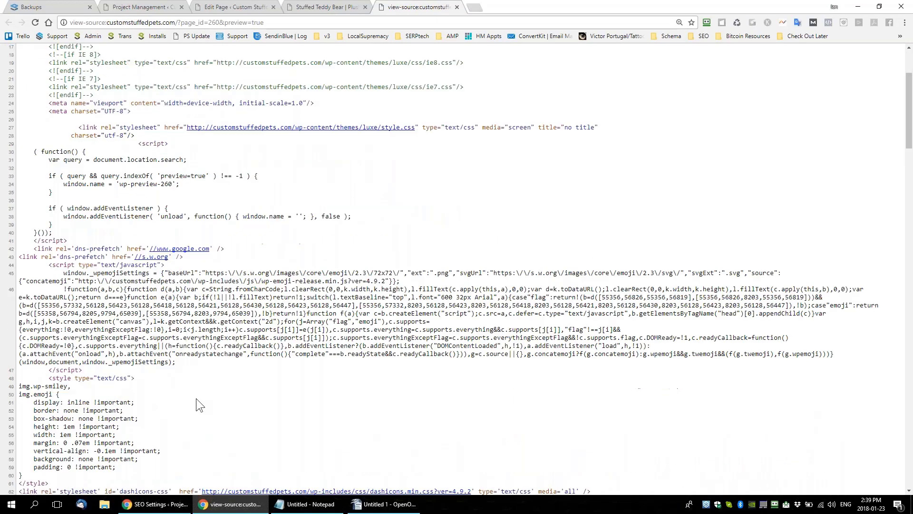
pyautogui.scroll(-2, 196, 398)
pyautogui.click(456, 8)
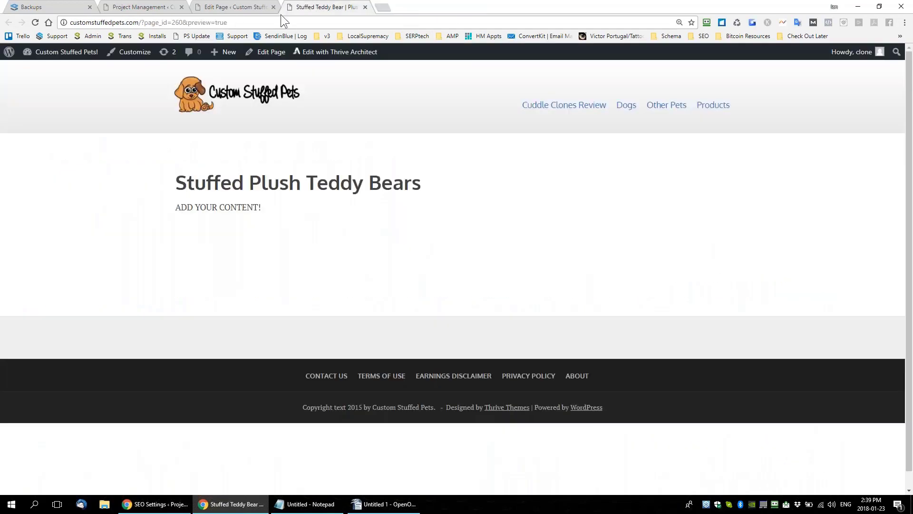
# Append "ACT FAST" to the SEO title in the page's search result preview and publish the page
pyautogui.click(211, 5)
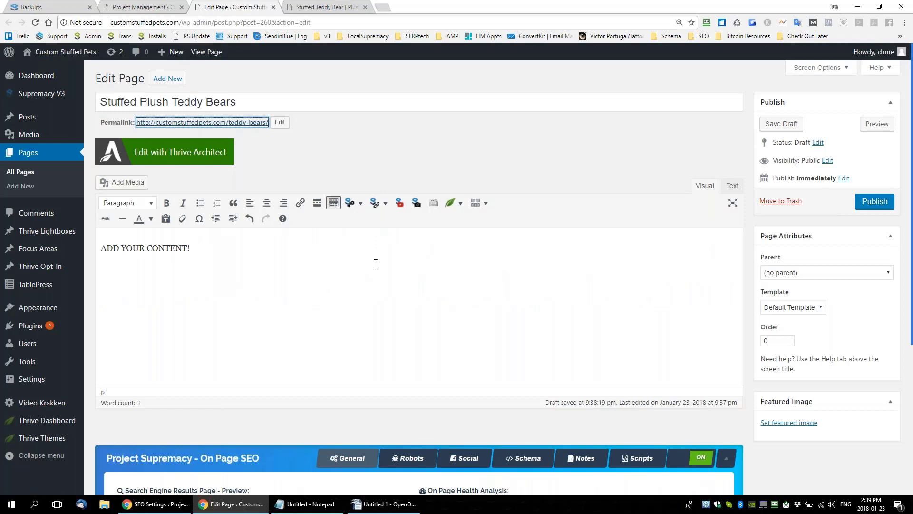
pyautogui.scroll(-4, 400, 261)
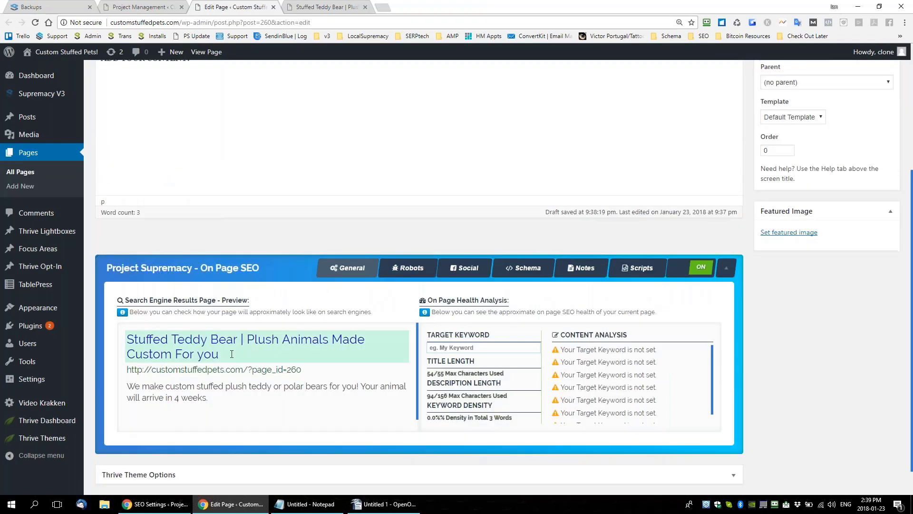
pyautogui.write('ACT FAST')
pyautogui.hotkey('ctrl', 'shift', 'Left')
pyautogui.hotkey('ctrl', 'shift', 'Left')
pyautogui.hotkey('ctrl', 'shift', 'Left')
pyautogui.hotkey('ctrl', 'shift', 'Left')
pyautogui.hotkey('ctrl', 'shift', 'Left')
pyautogui.hotkey('ctrl', 'shift', 'Left')
pyautogui.hotkey('ctrl', 'shift', 'Left')
pyautogui.hotkey('ctrl', 'shift', 'Left')
pyautogui.hotkey('ctrl', 'shift', 'Left')
pyautogui.hotkey('ctrl', 'shift', 'Left')
pyautogui.hotkey('ctrl', 'shift', 'Left')
pyautogui.hotkey('ctrl', 'shift', 'Left')
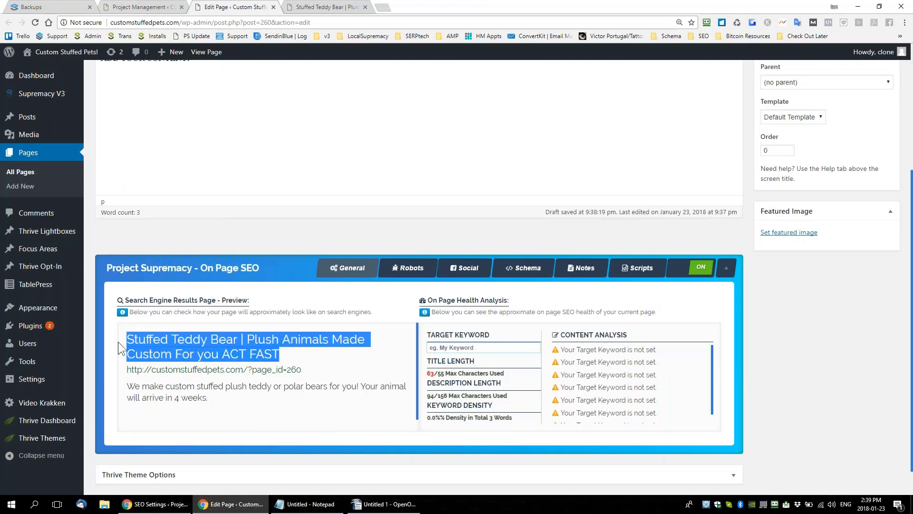
pyautogui.scroll(4, 419, 267)
pyautogui.click(870, 201)
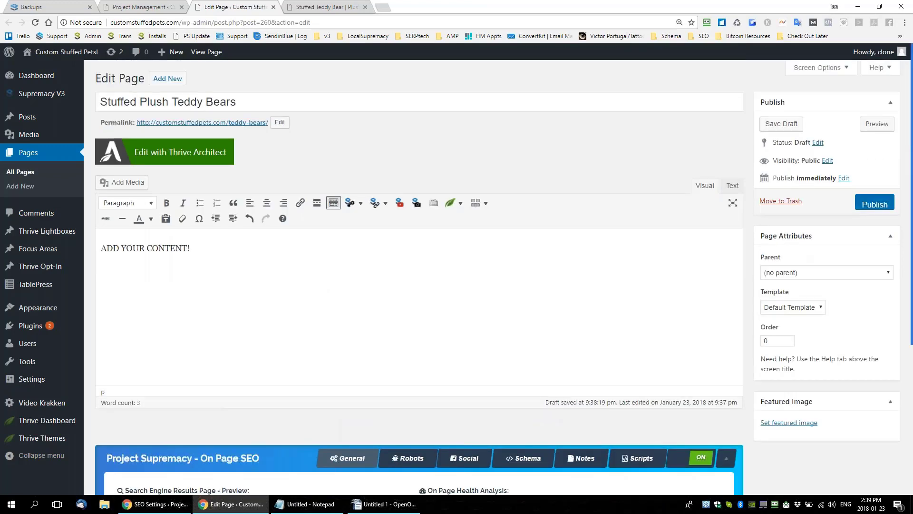
# Reload the project list in Project Management, load the CustomStuffedPets.com project and collapse everything in it
pyautogui.scroll(-4, 277, 316)
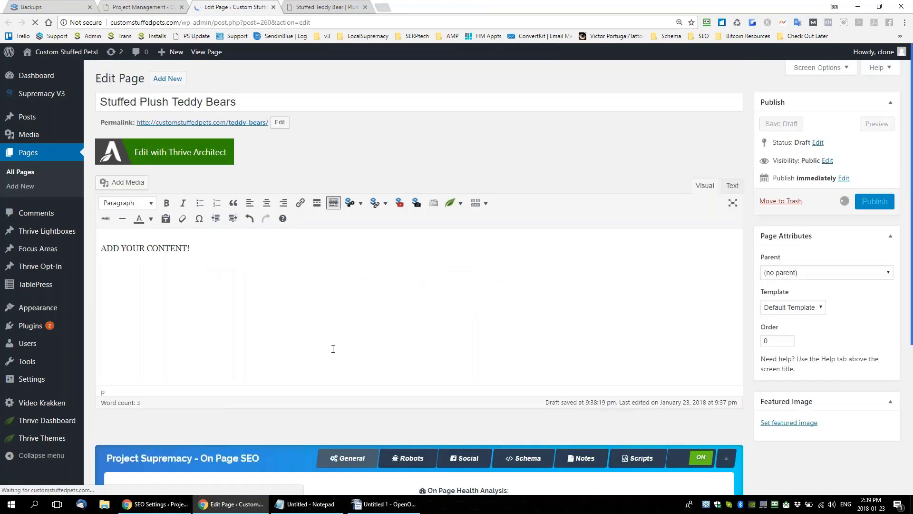
pyautogui.hotkey('ctrl', 'shift', 'Tab')
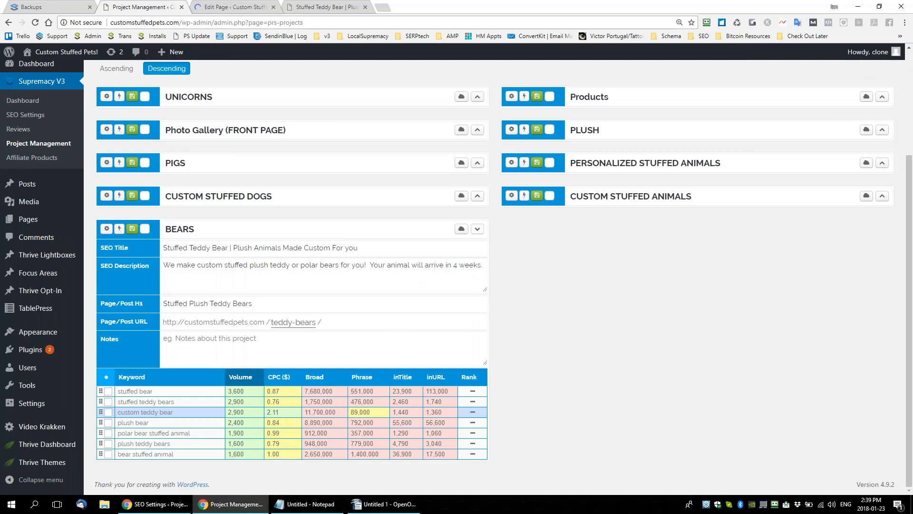
pyautogui.click(36, 23)
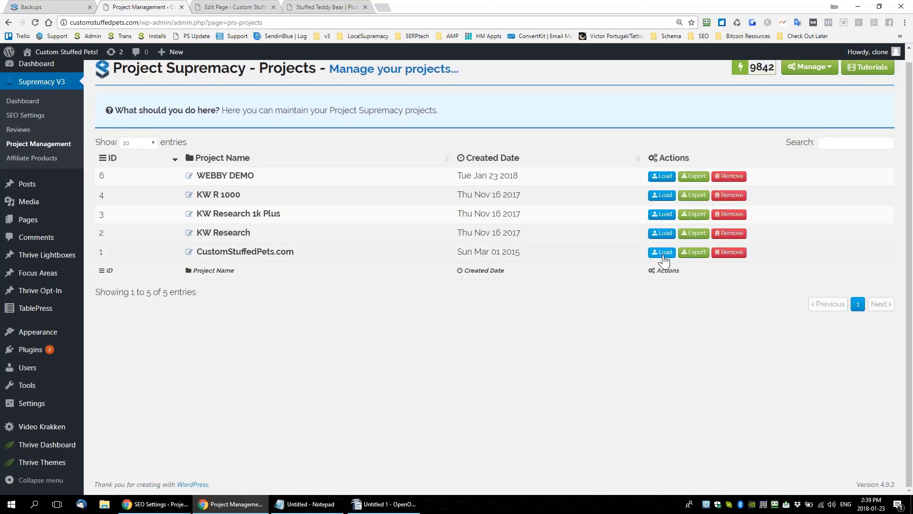
pyautogui.click(662, 253)
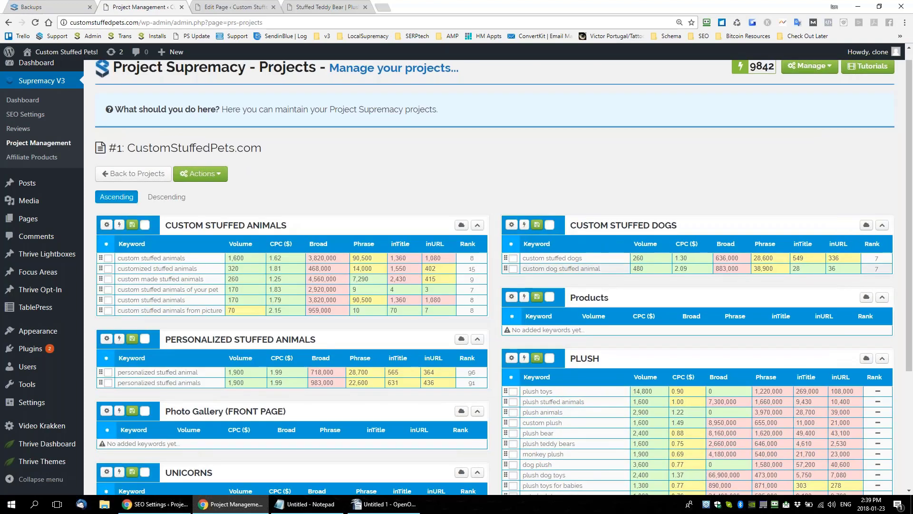
pyautogui.click(201, 175)
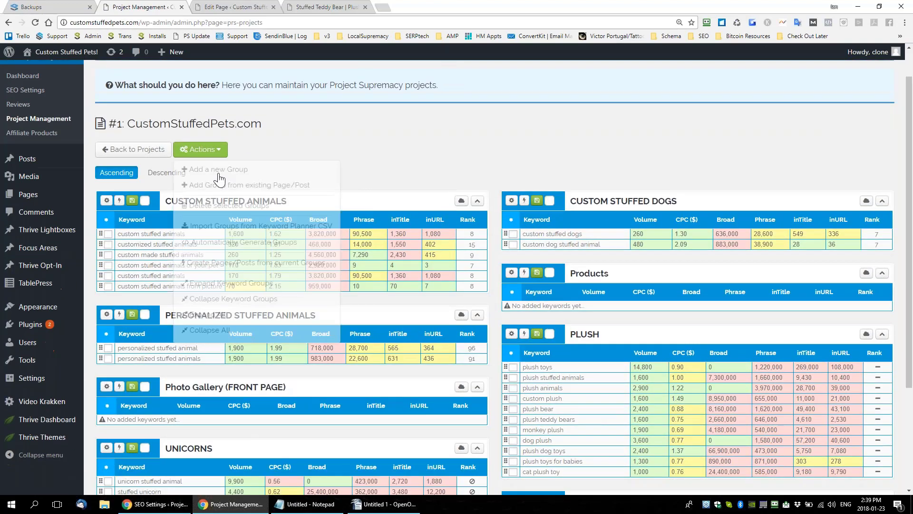
pyautogui.click(210, 329)
# Expand the BEARS group to show its keywords and its SEO settings
pyautogui.click(641, 324)
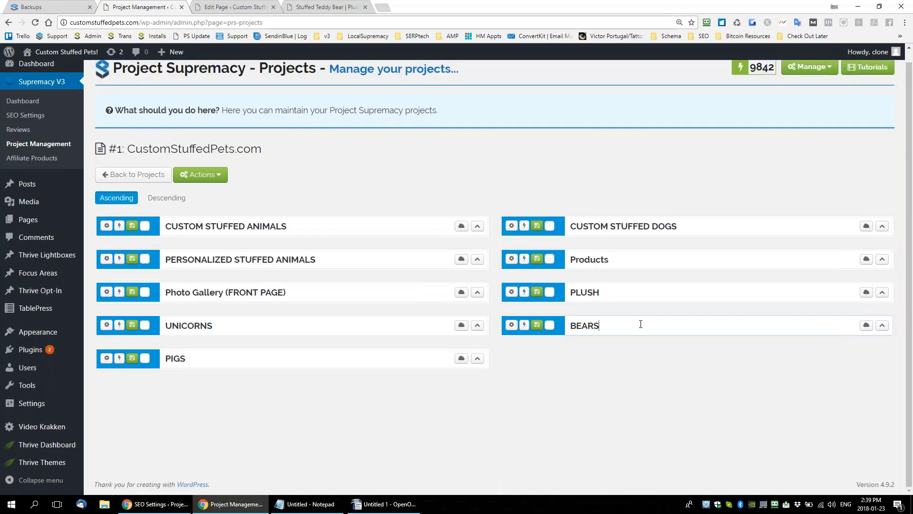
pyautogui.click(838, 317)
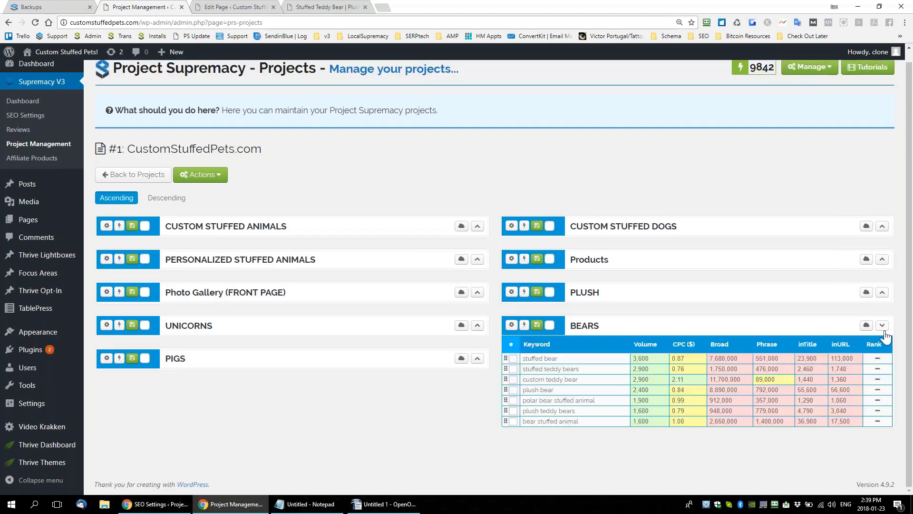
pyautogui.click(513, 326)
pyautogui.scroll(-2, 666, 285)
# Examine the BEARS group's SEO title and check whether it ends with "ACT FAST"
pyautogui.moveTo(799, 247); pyautogui.dragTo(764, 248)
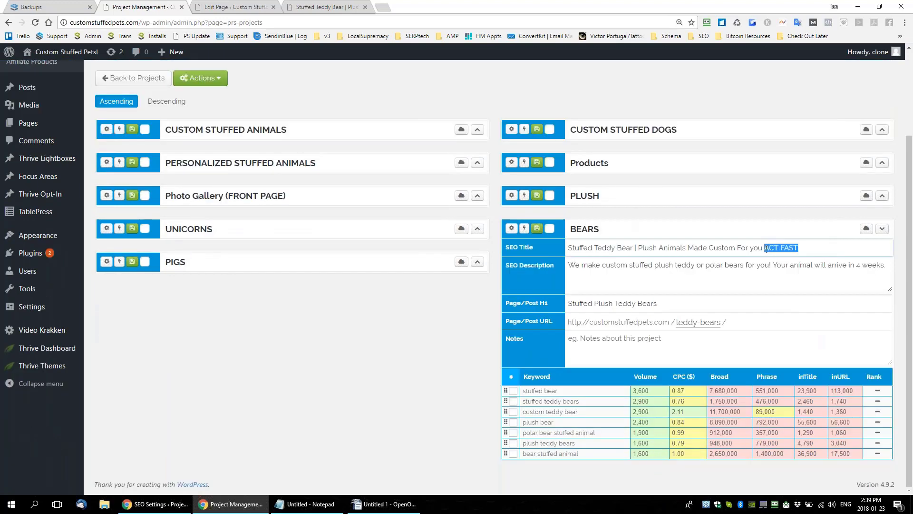
pyautogui.click(823, 253)
pyautogui.moveTo(822, 254); pyautogui.dragTo(566, 243)
pyautogui.click(258, 9)
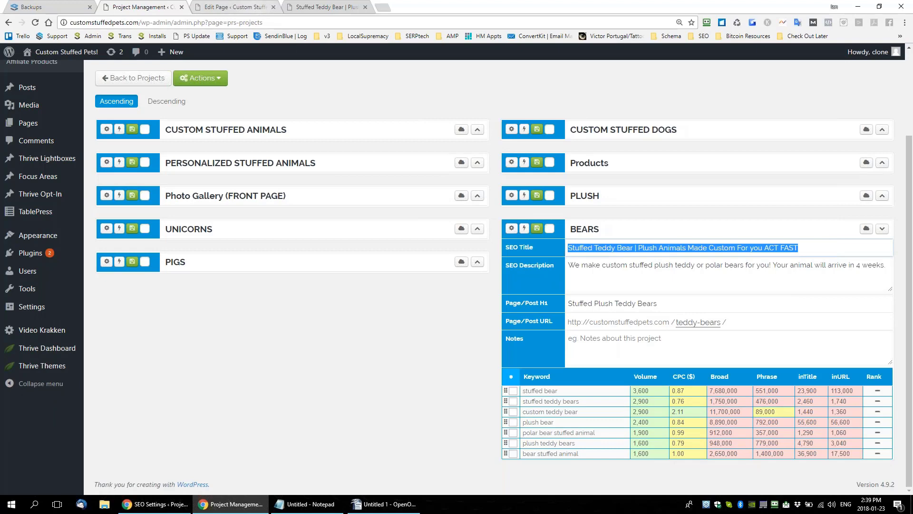
pyautogui.click(153, 7)
pyautogui.click(763, 248)
pyautogui.keyDown('shift'); pyautogui.click(826, 248); pyautogui.keyUp('shift')
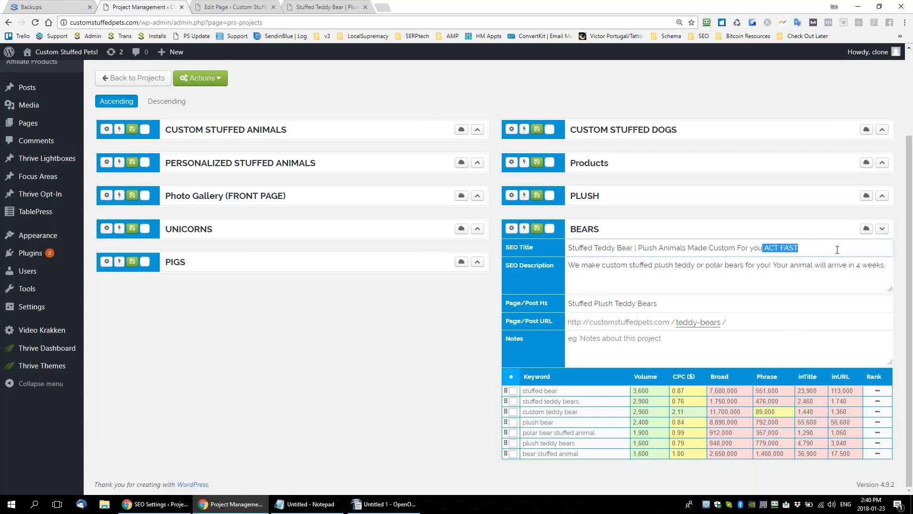
# Open the WordPress admin of howtomakemoneywithbitcoin.net in a new browser tab
pyautogui.click(382, 8)
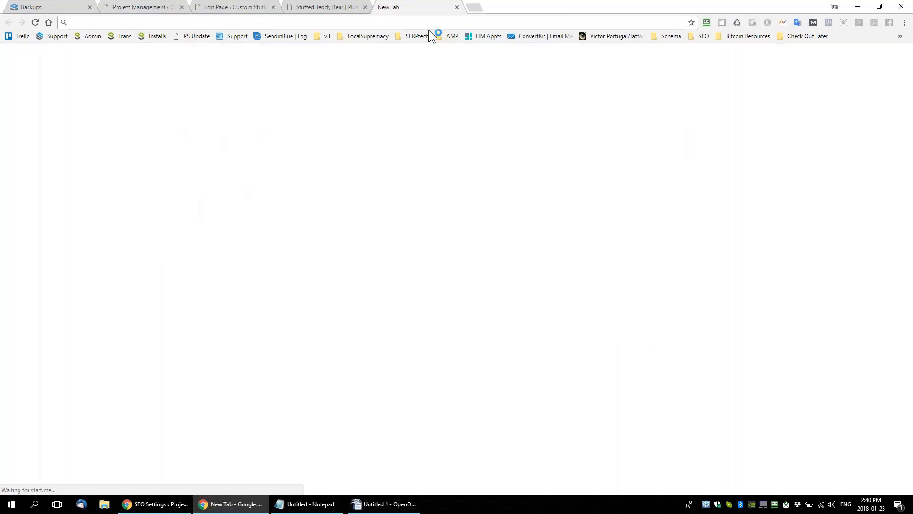
pyautogui.write('how')
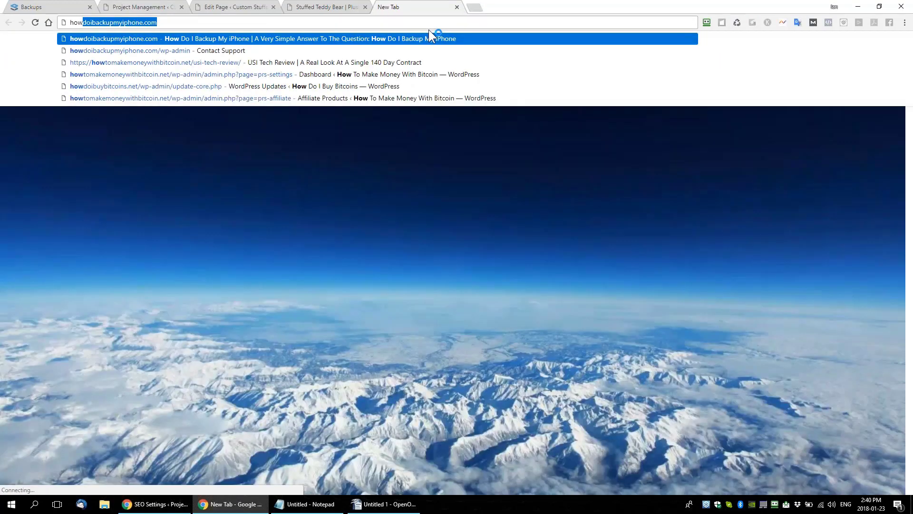
pyautogui.write('to')
pyautogui.press('End')
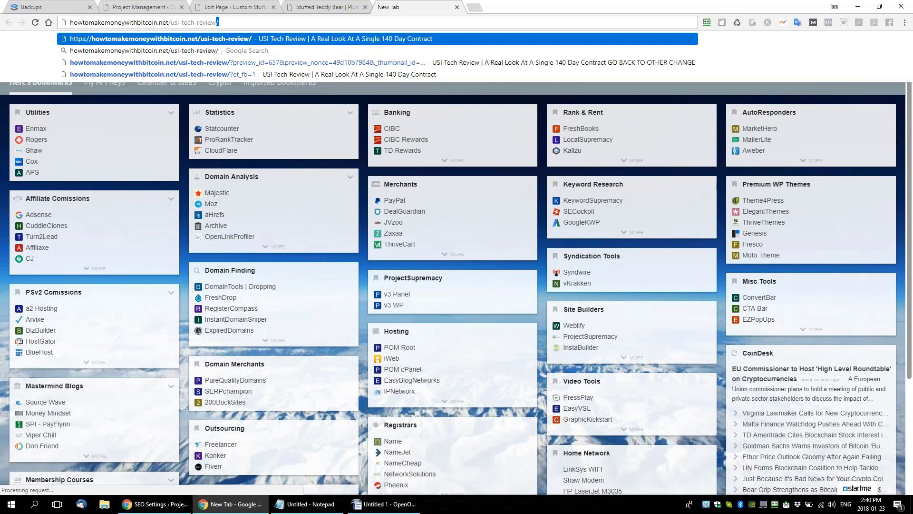
pyautogui.hotkey('ctrl', 'BackSpace')
pyautogui.hotkey('ctrl', 'BackSpace')
pyautogui.hotkey('ctrl', 'BackSpace')
pyautogui.hotkey('ctrl', 'BackSpace')
pyautogui.write('wp')
pyautogui.press('Return')
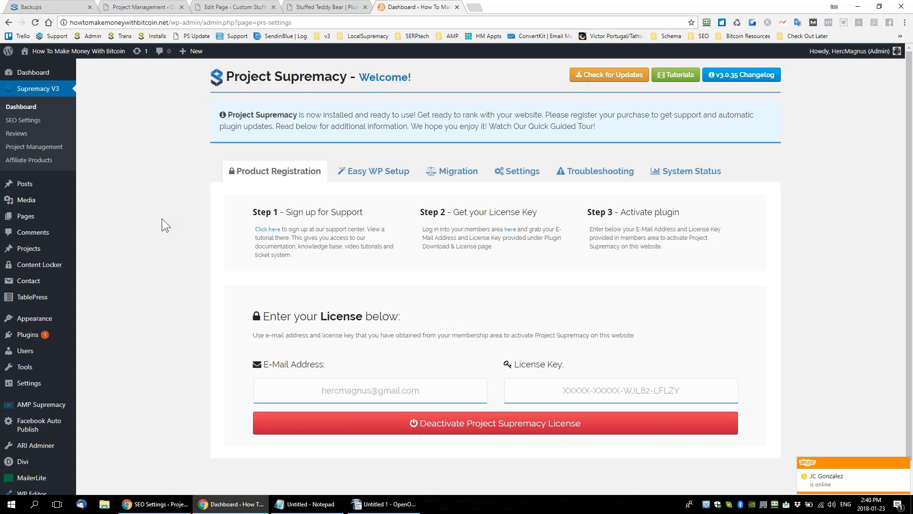
# Open this site's Project Management, show the MINING group's SEO settings and examine its notes
pyautogui.click(33, 147)
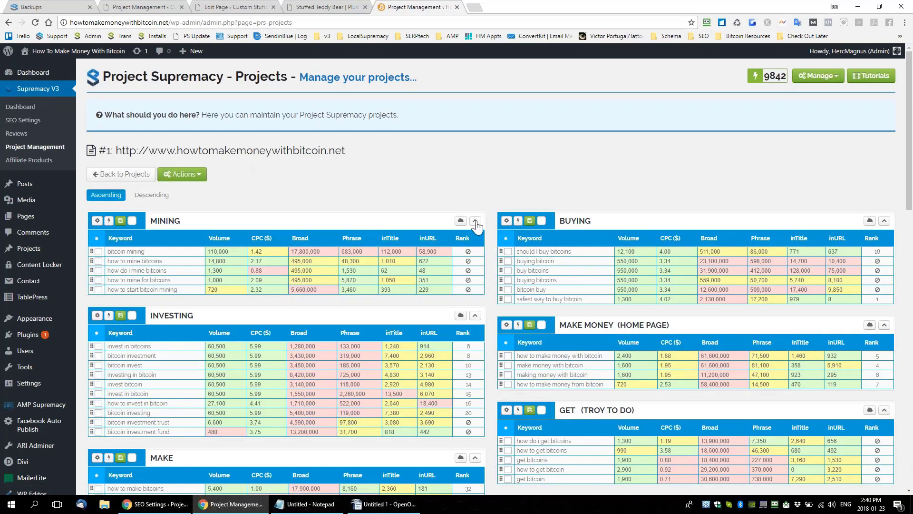
pyautogui.click(475, 221)
pyautogui.click(97, 221)
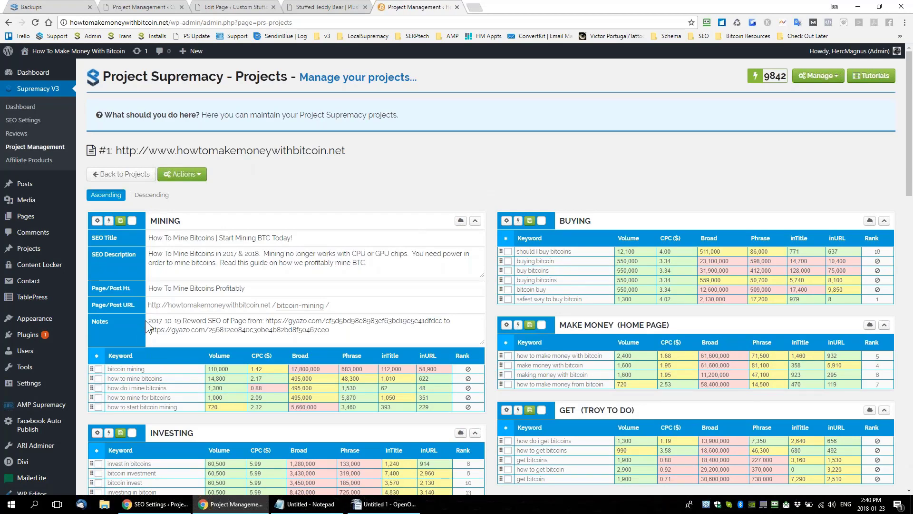
pyautogui.moveTo(150, 320); pyautogui.dragTo(348, 336)
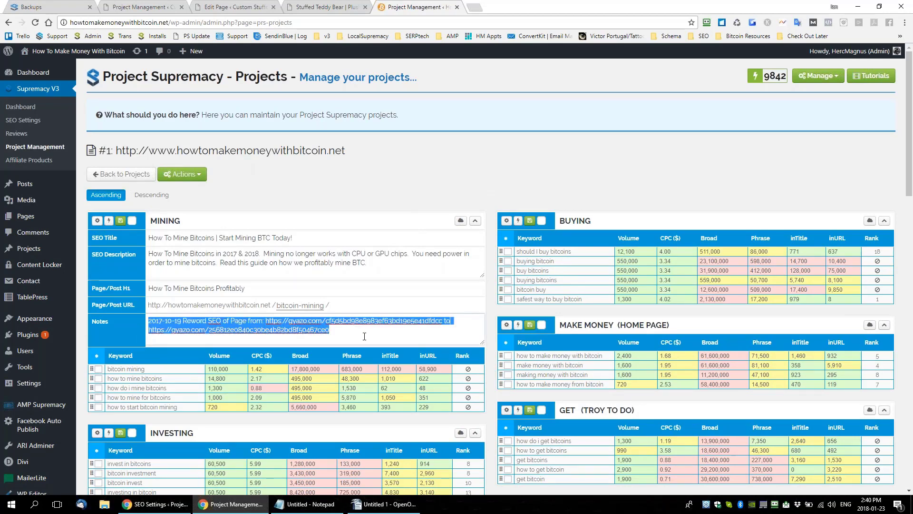
# Return to the CustomStuffedPets.com project, enter "Page Created On 2018-01-23" as the BEARS group's note and save the group
pyautogui.click(328, 7)
pyautogui.click(244, 7)
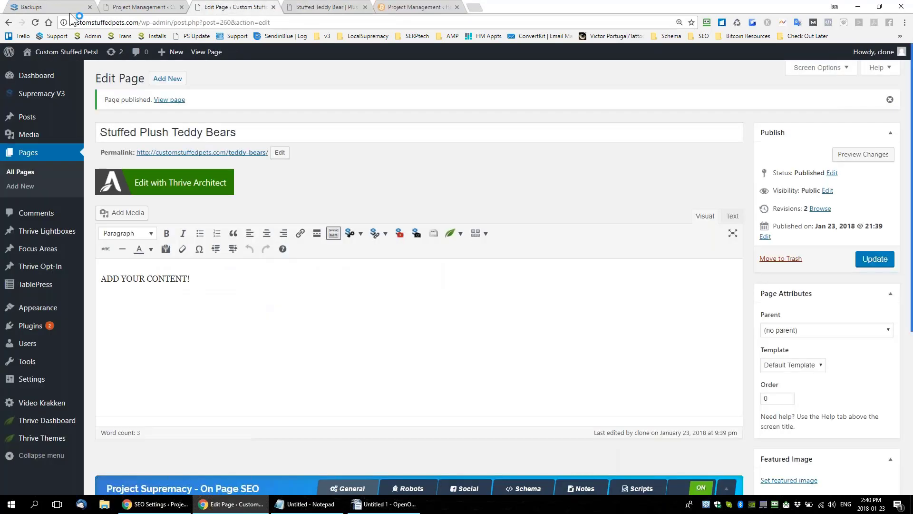
pyautogui.click(119, 7)
pyautogui.click(621, 349)
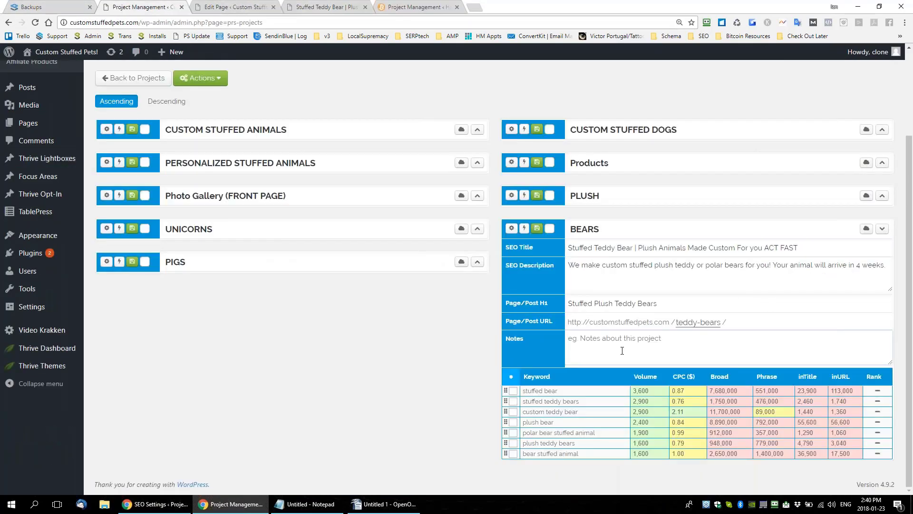
pyautogui.write('Page Cera')
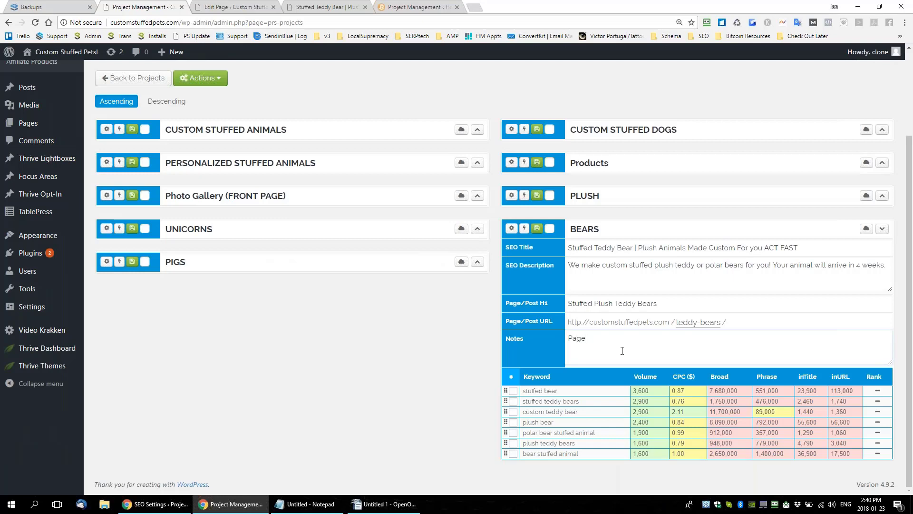
pyautogui.press('BackSpace')
pyautogui.press('BackSpace')
pyautogui.write('reated On 2018-01-23')
pyautogui.click(537, 229)
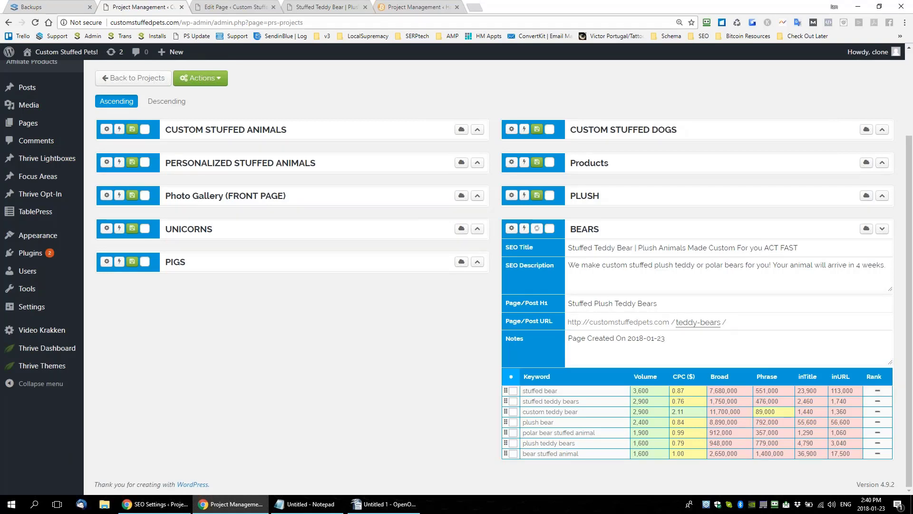
pyautogui.tripleClick(676, 336)
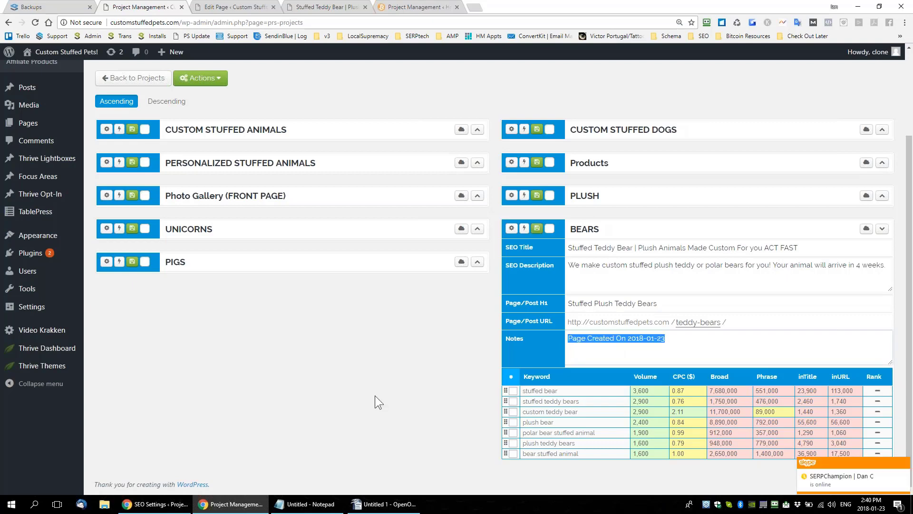
# Refresh the teddy bears page's editor and check the note in its Project Supremacy on-page SEO settings
pyautogui.click(236, 7)
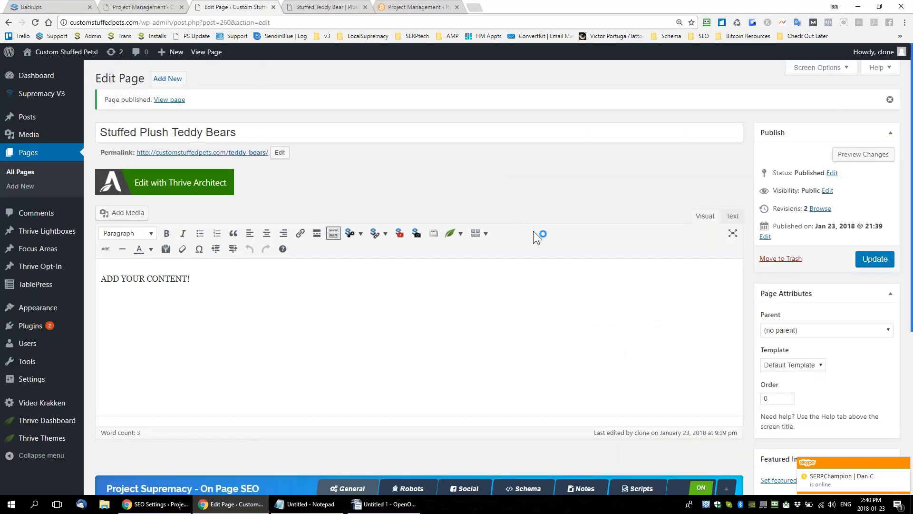
pyautogui.scroll(-5, 533, 230)
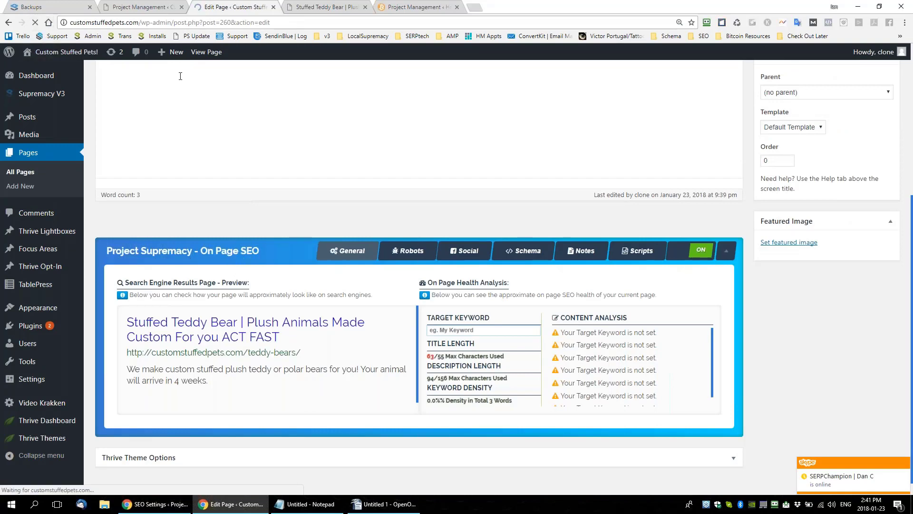
pyautogui.scroll(-4, 430, 261)
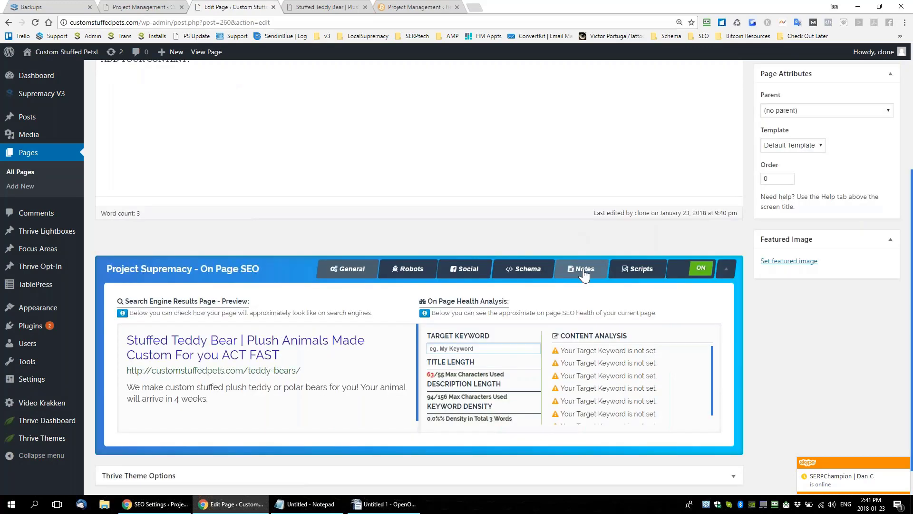
pyautogui.click(583, 249)
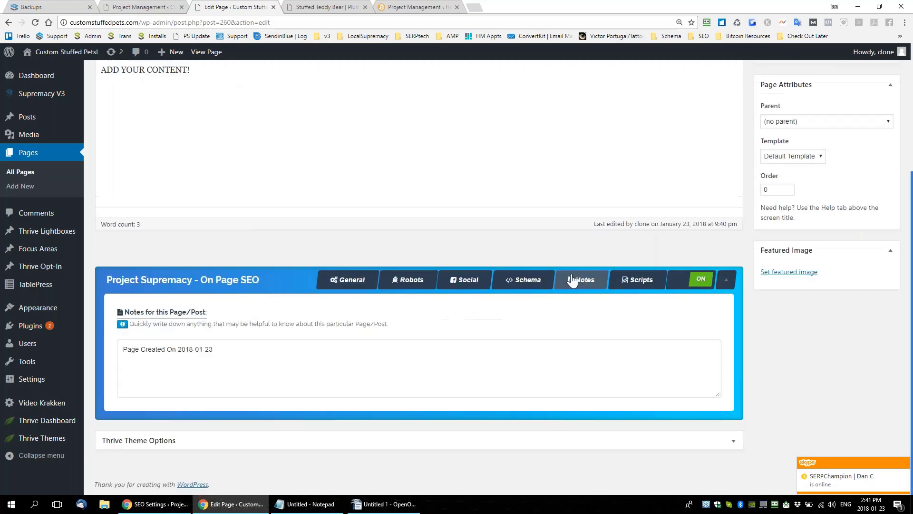
pyautogui.tripleClick(217, 350)
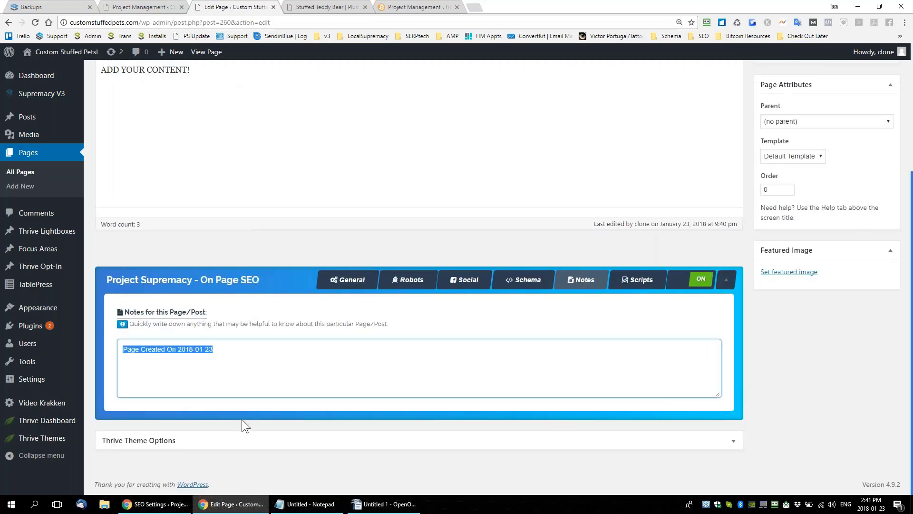
# Open the first Gyazo link from the MINING group's notes in a new tab to view the old SEO settings
pyautogui.hotkey('ctrl', '5')
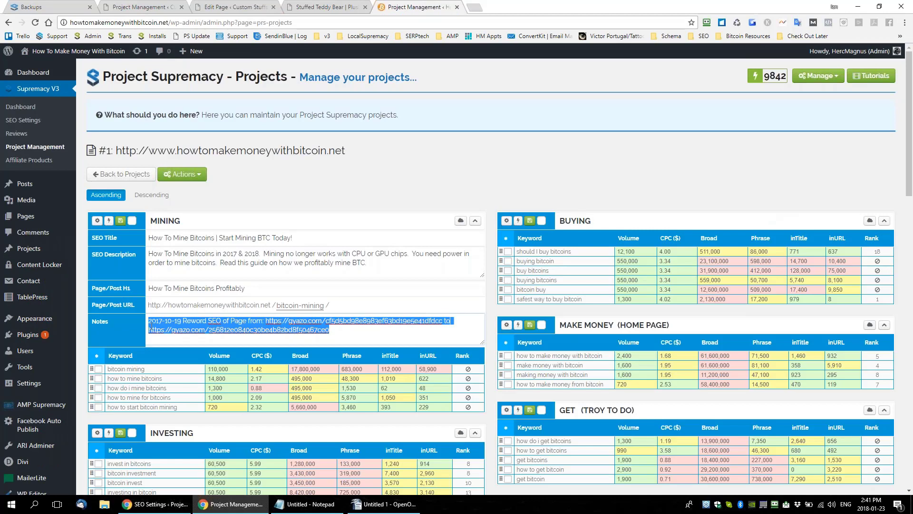
pyautogui.click(178, 323)
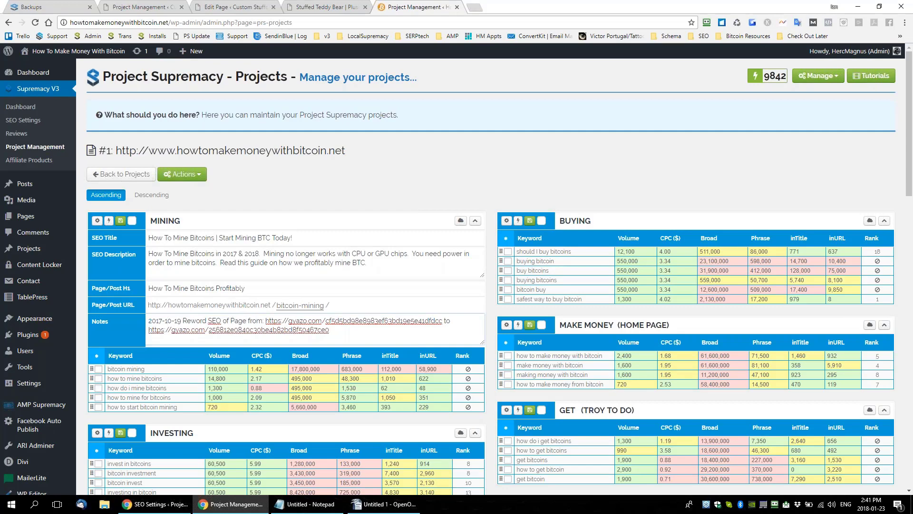
pyautogui.moveTo(266, 320); pyautogui.dragTo(442, 319)
pyautogui.hotkey('ctrl', 'c')
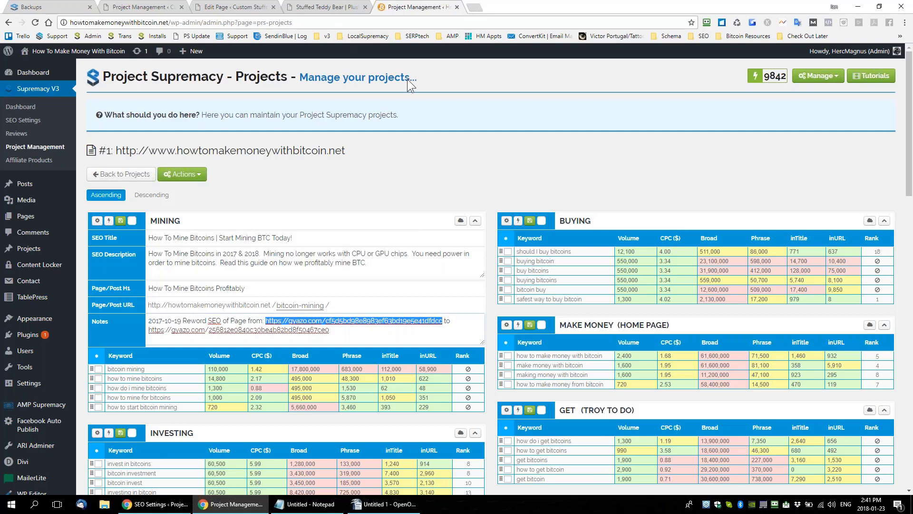
pyautogui.click(473, 7)
pyautogui.hotkey('ctrl', 'v')
pyautogui.press('Return')
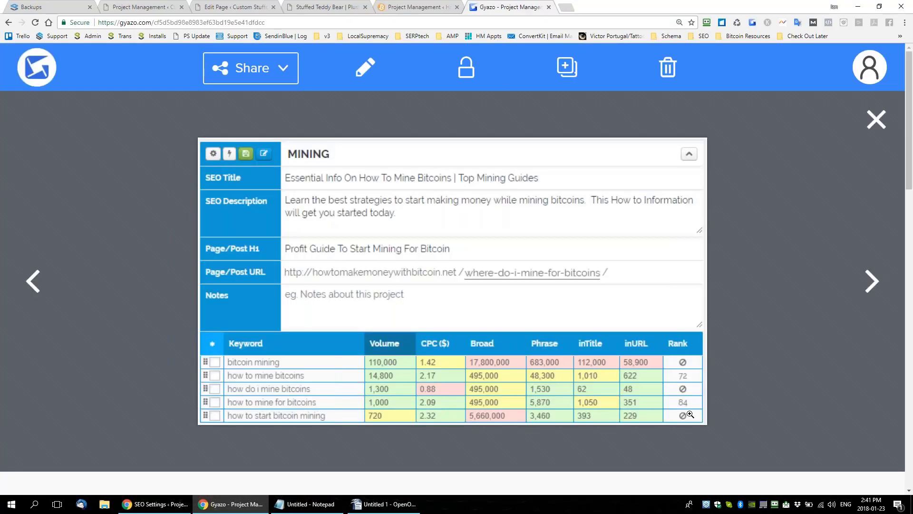
# Open the second Gyazo link from the MINING notes in another tab, view the reworded settings, and return to the project
pyautogui.click(395, 12)
pyautogui.moveTo(330, 330); pyautogui.dragTo(148, 330)
pyautogui.hotkey('ctrl', 'c')
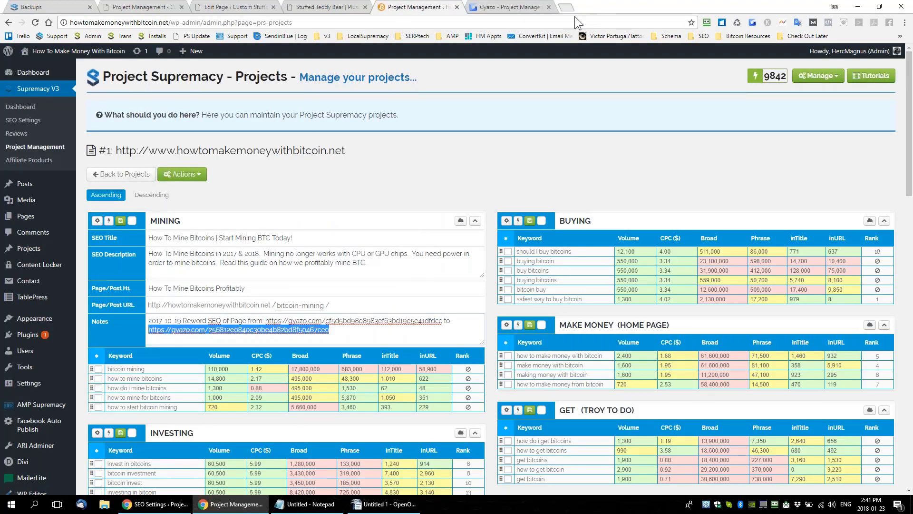
pyautogui.hotkey('ctrl', 't')
pyautogui.hotkey('ctrl', 'v')
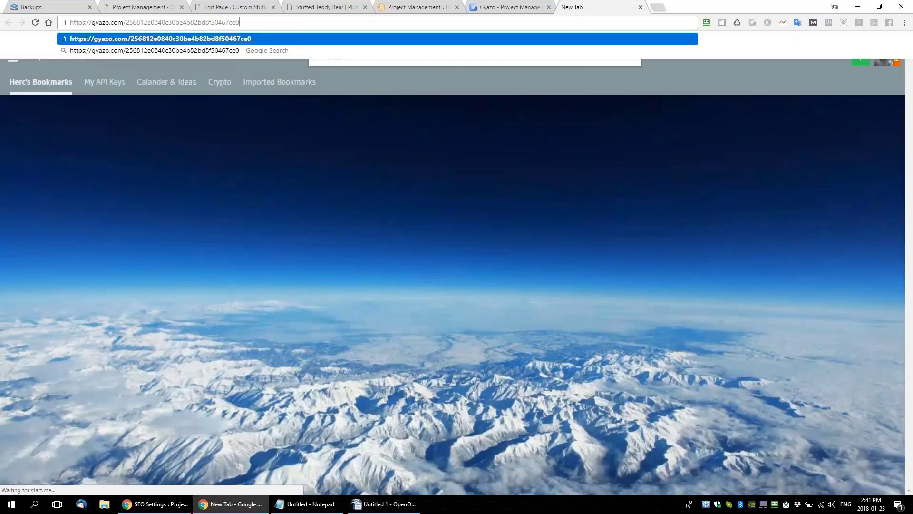
pyautogui.press('Return')
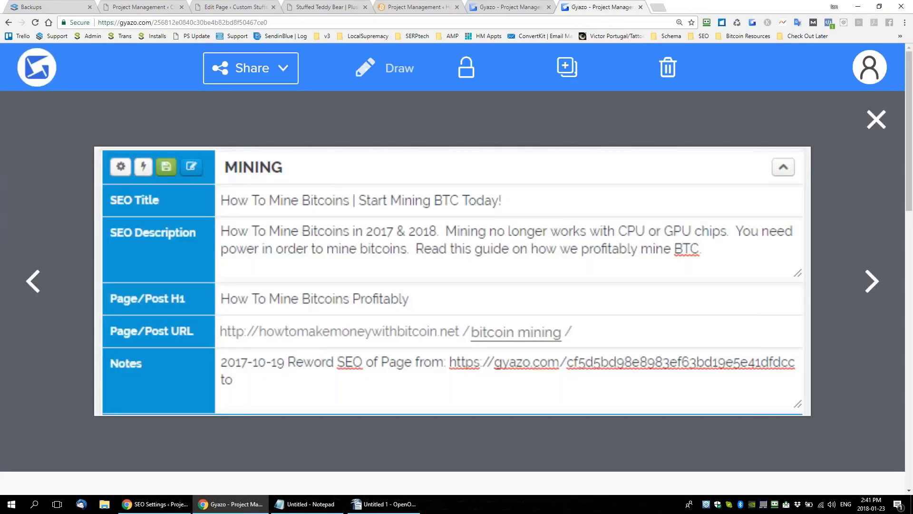
pyautogui.click(408, 7)
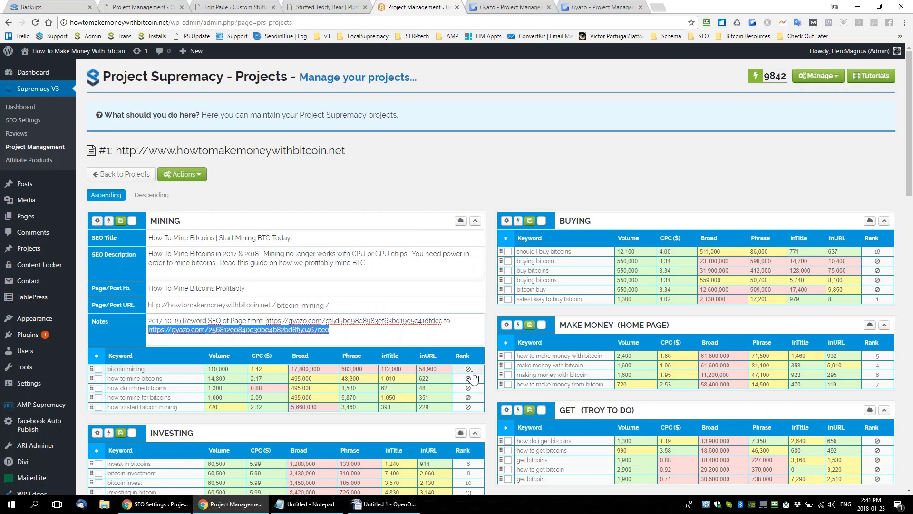
# Highlight the date in the MINING group's notes and collapse all groups in the howtomakemoneywithbitcoin.net project
pyautogui.click(345, 334)
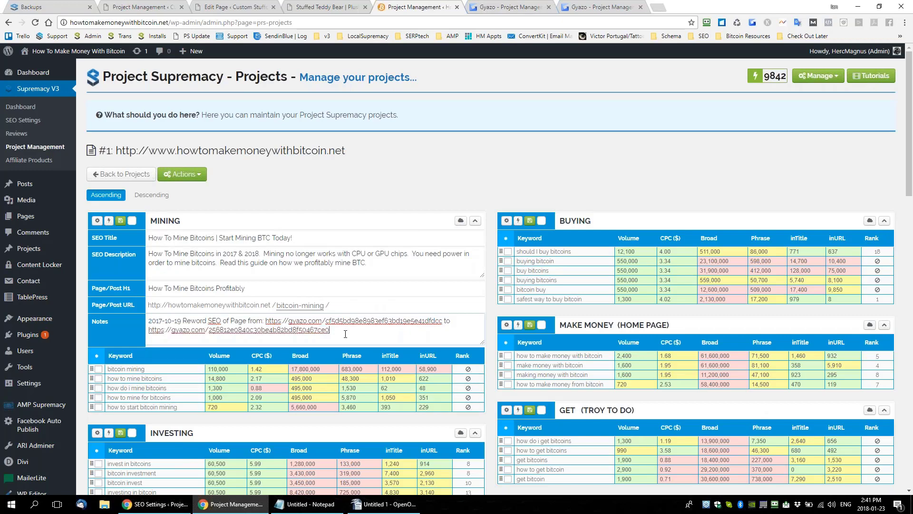
pyautogui.moveTo(186, 322); pyautogui.dragTo(140, 321)
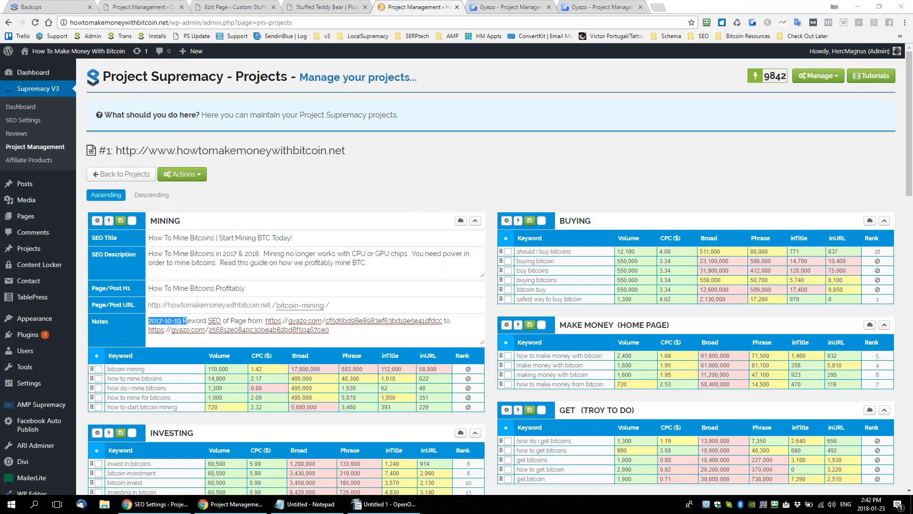
pyautogui.click(183, 175)
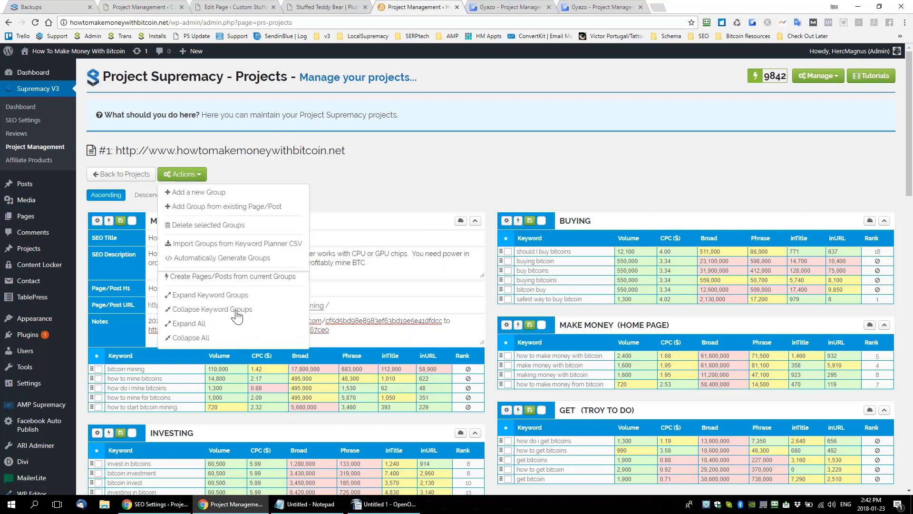
pyautogui.click(187, 337)
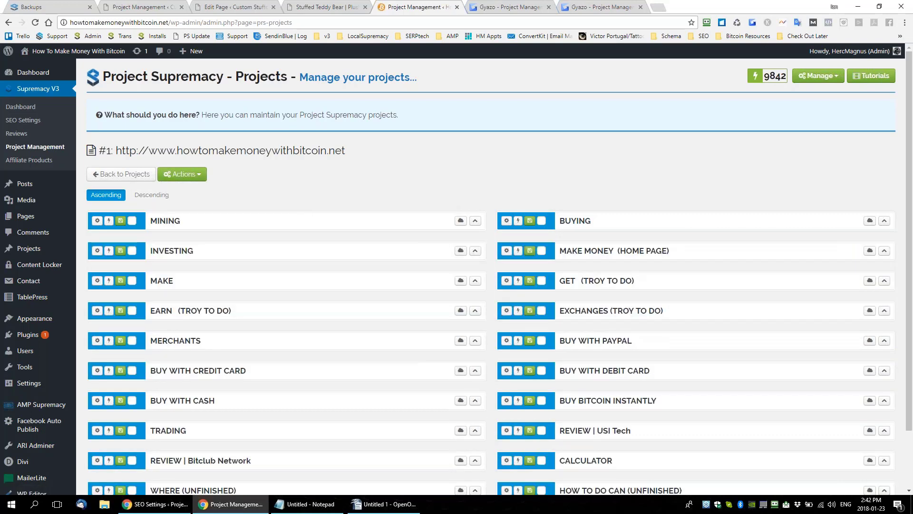
pyautogui.scroll(-2, 490, 286)
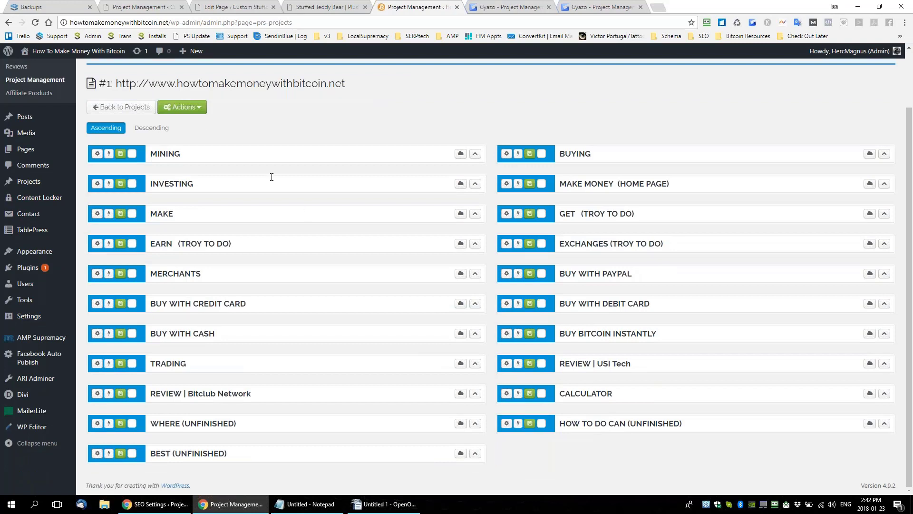
# Add a group from the existing post "The Big Bang Theory Has BITCOIN Episode Airing Nov 30th, 2017"
pyautogui.click(182, 107)
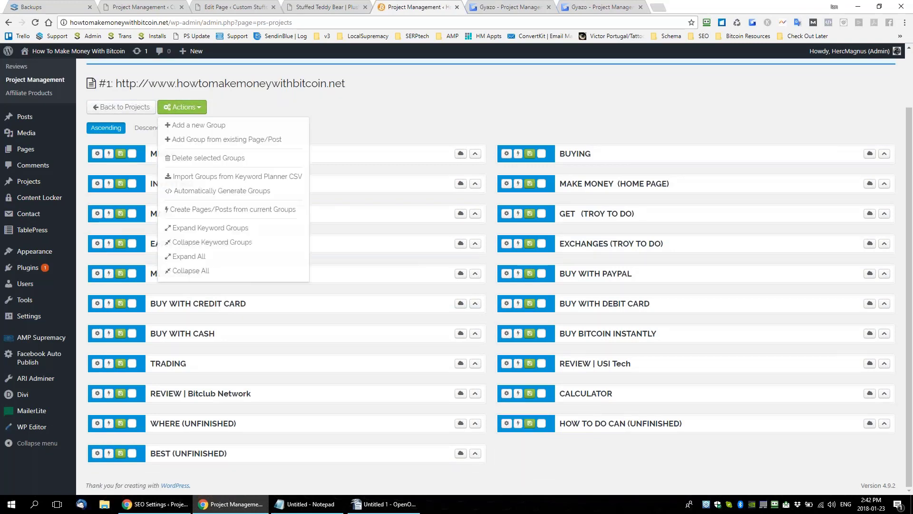
pyautogui.click(327, 105)
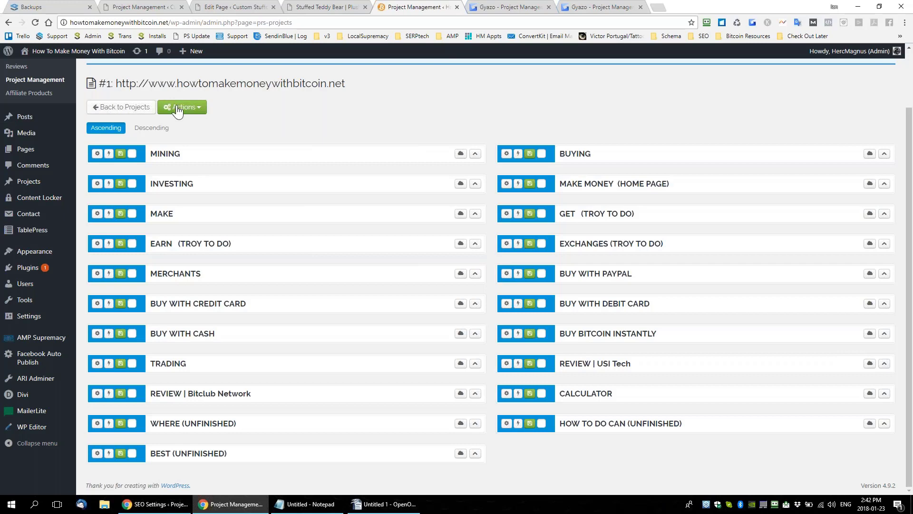
pyautogui.scroll(1, 315, 164)
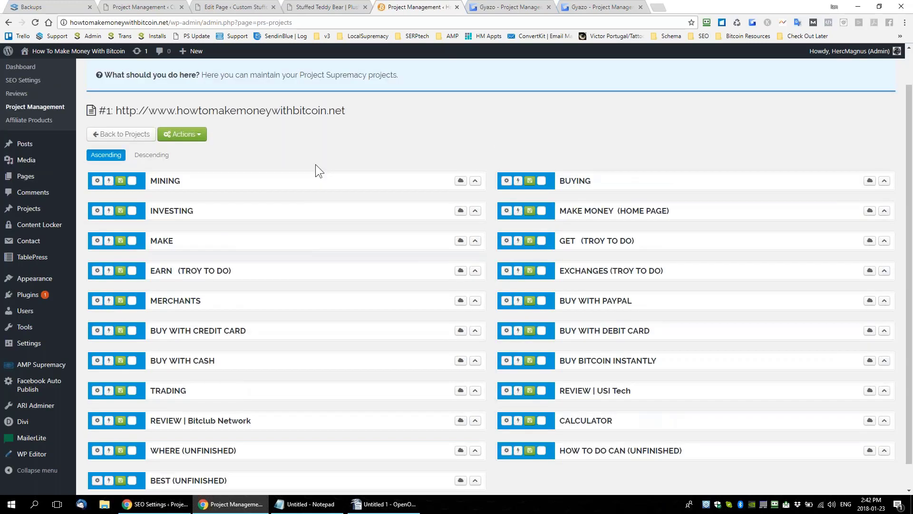
pyautogui.click(202, 158)
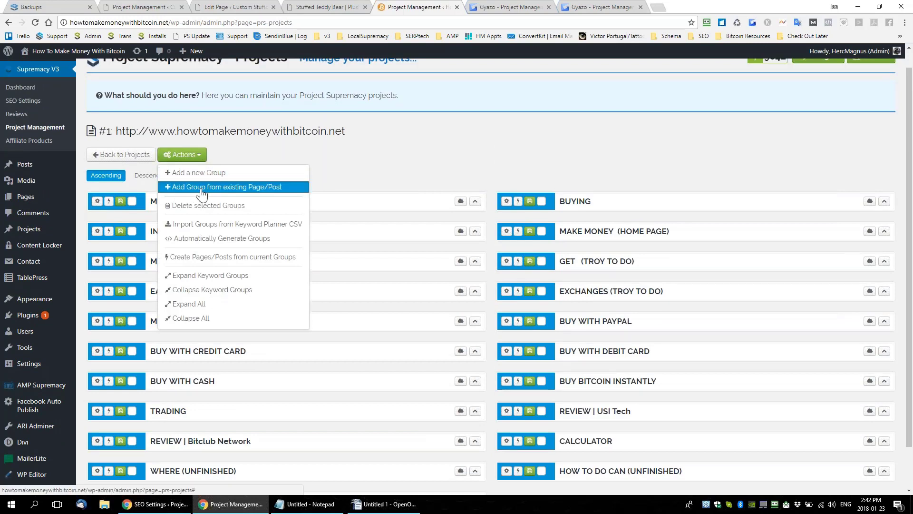
pyautogui.click(262, 188)
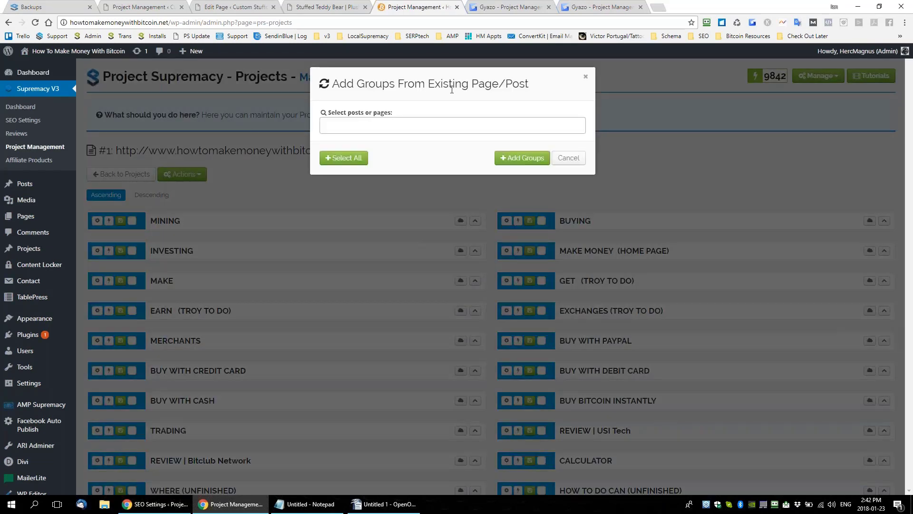
pyautogui.click(394, 126)
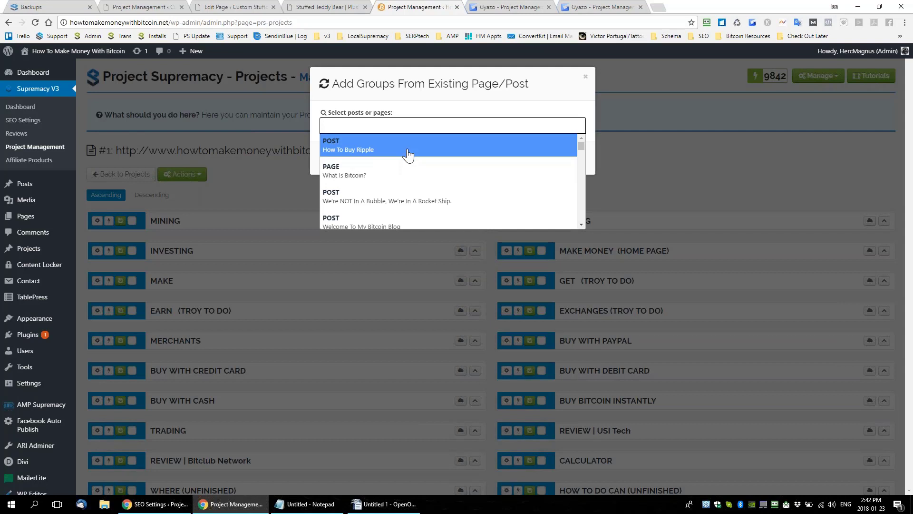
pyautogui.write('Big')
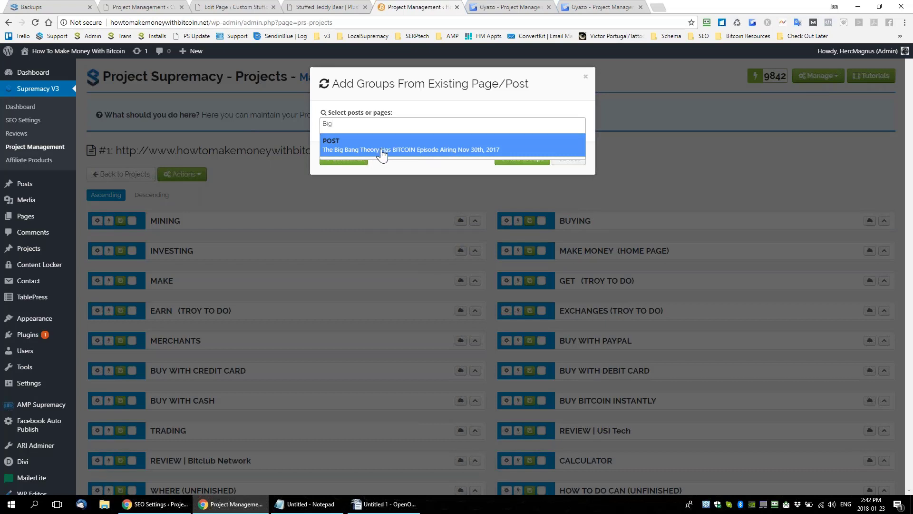
pyautogui.click(382, 151)
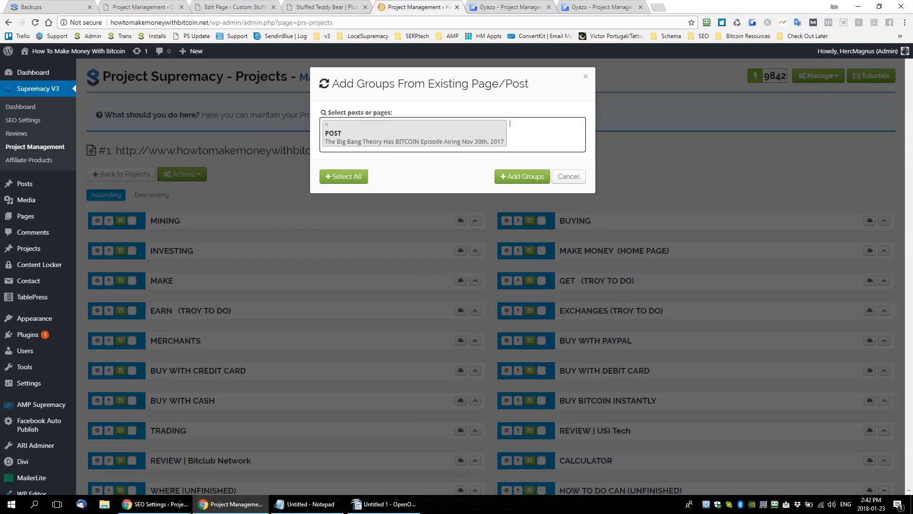
pyautogui.click(532, 179)
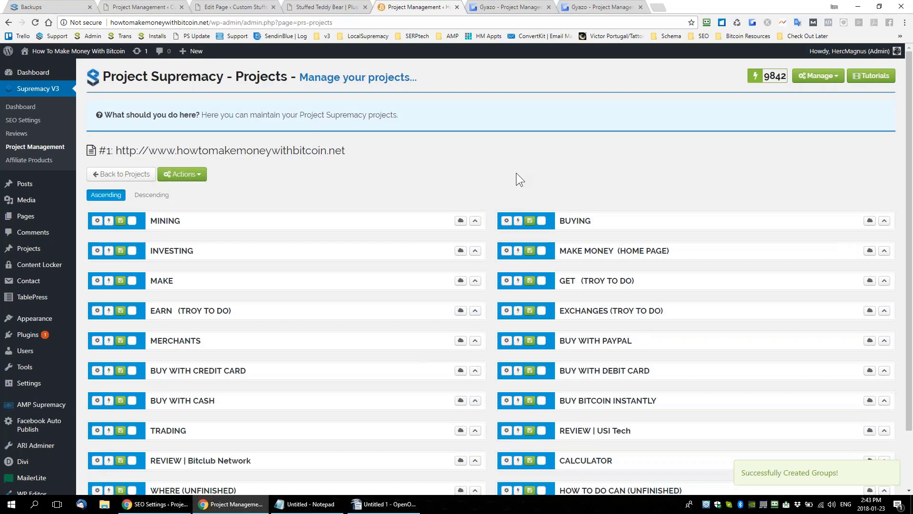
# Expand the SEO settings and keyword table of the newly added Big Bang Theory group
pyautogui.scroll(-2, 516, 174)
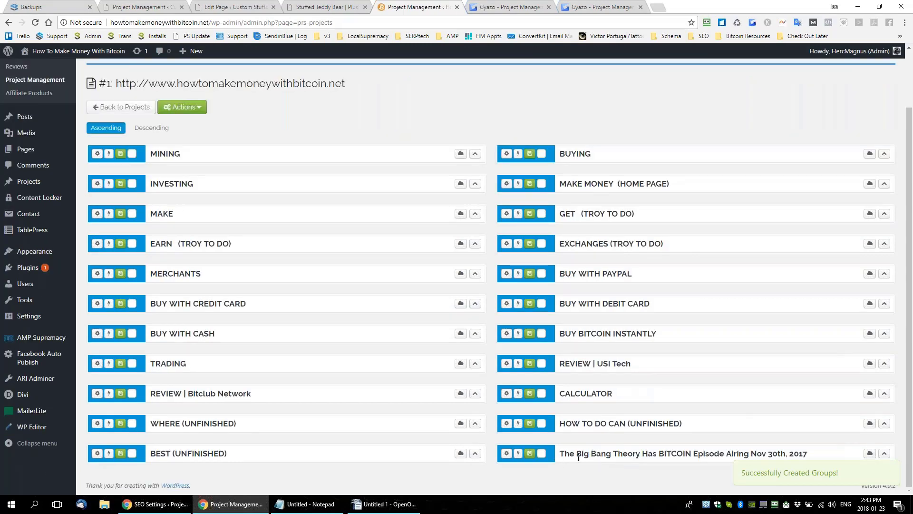
pyautogui.click(506, 456)
pyautogui.scroll(-3, 582, 392)
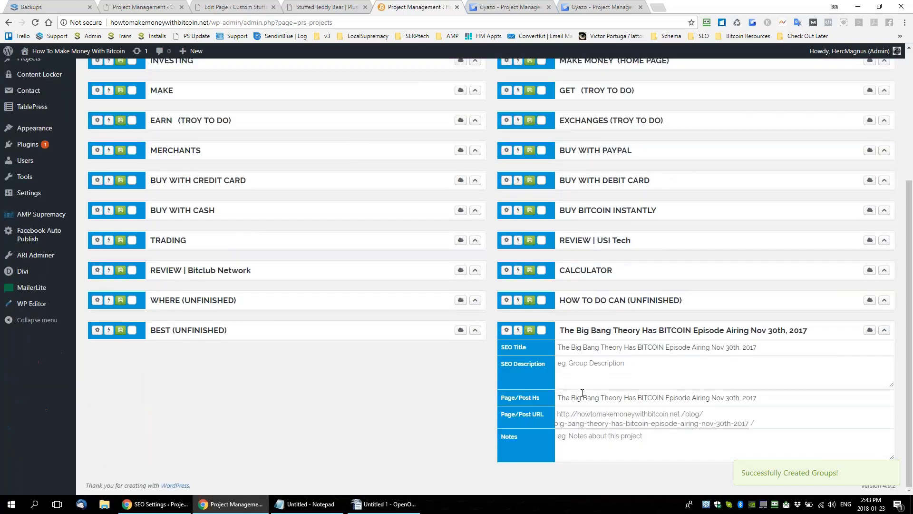
pyautogui.click(884, 330)
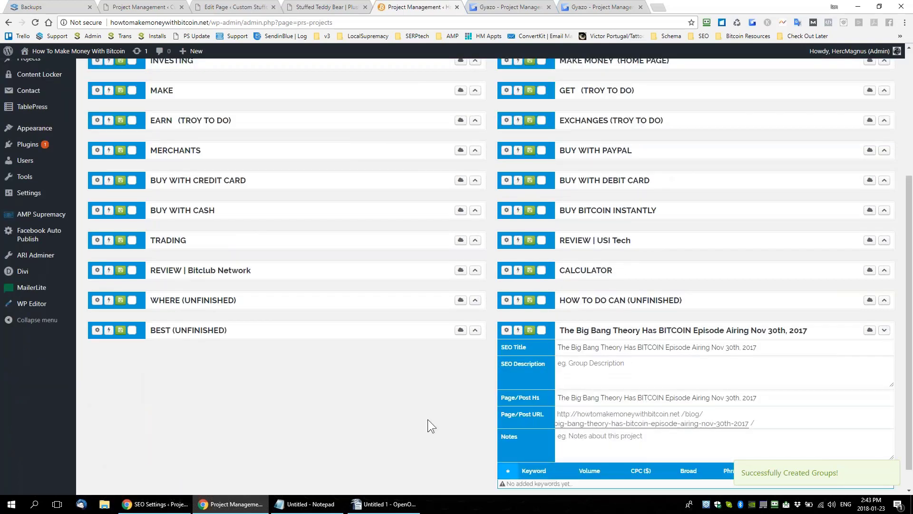
pyautogui.scroll(-1, 427, 418)
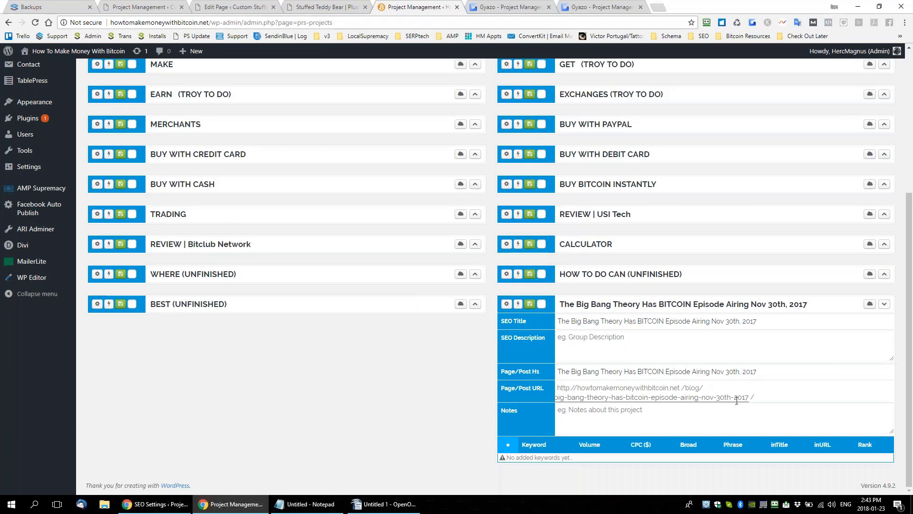
# Review the Big Bang Theory group's SEO description, SEO title and Page/Post H1 fields
pyautogui.click(650, 334)
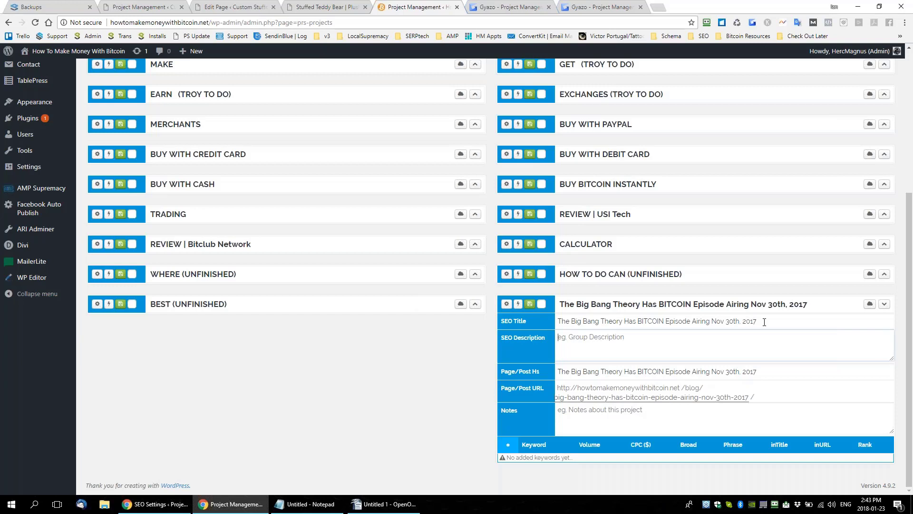
pyautogui.moveTo(765, 322); pyautogui.dragTo(535, 328)
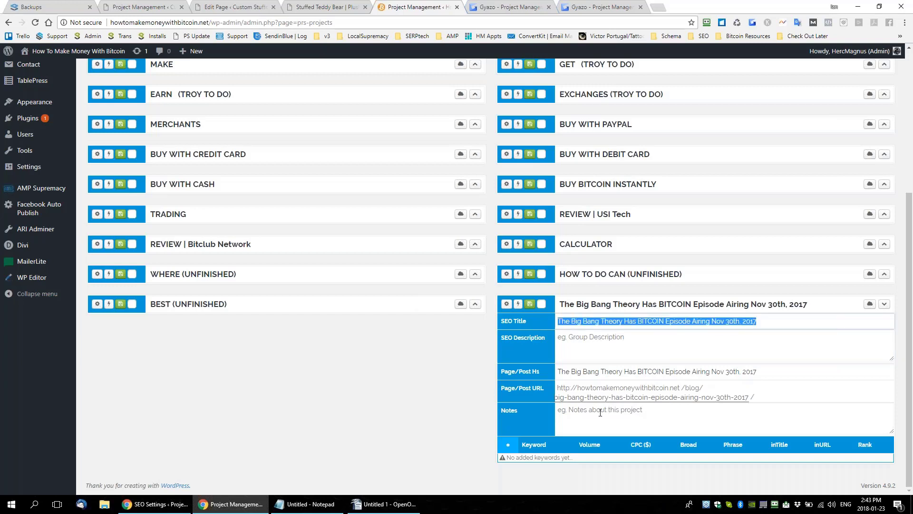
pyautogui.moveTo(573, 373); pyautogui.dragTo(747, 404)
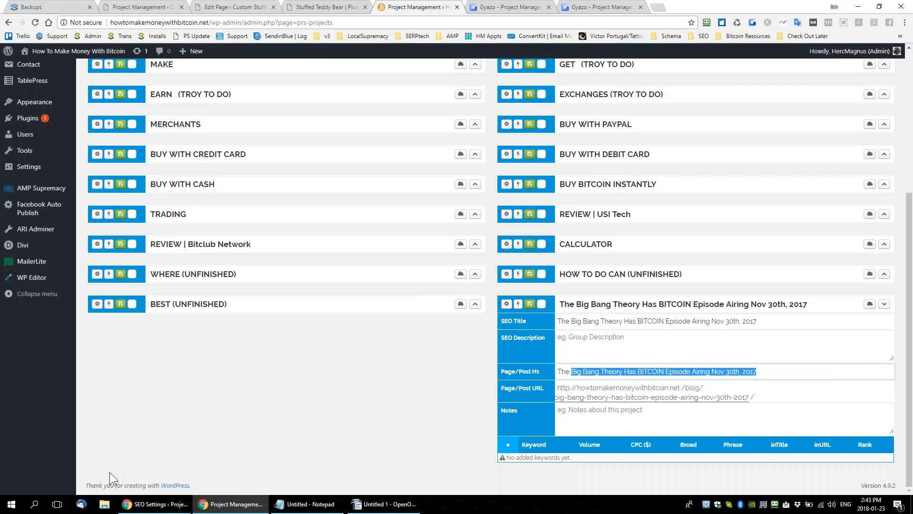
pyautogui.click(367, 392)
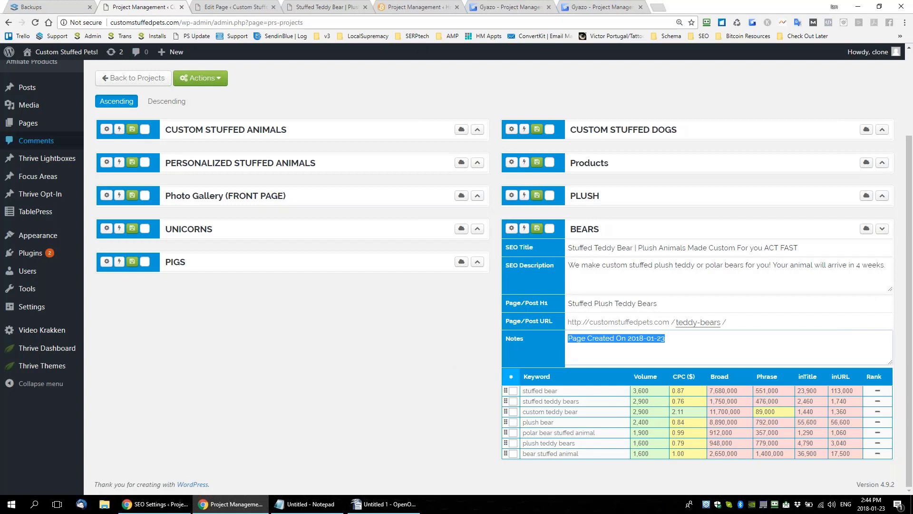
# Return to the project list on the Custom Stuffed Pets site and load the WEBBY DEMO project
pyautogui.scroll(3, 70, 204)
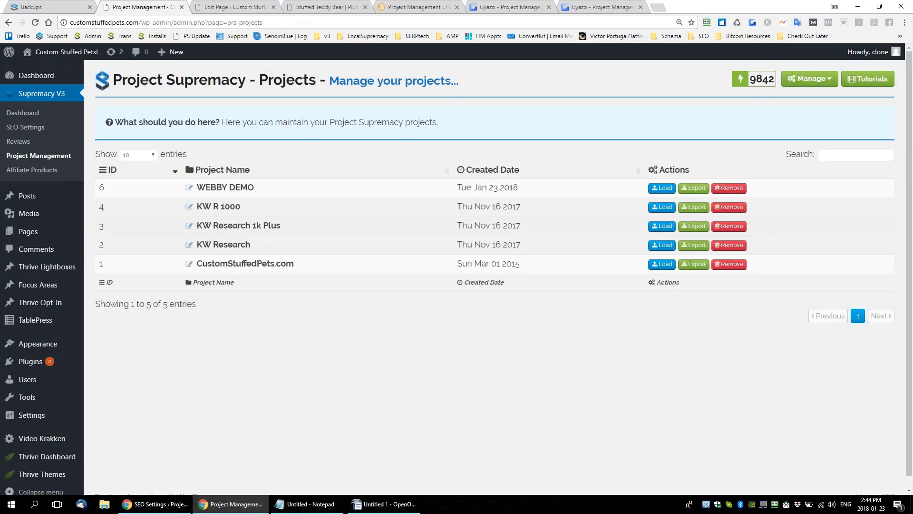
pyautogui.moveTo(251, 226); pyautogui.dragTo(285, 225)
pyautogui.moveTo(213, 206); pyautogui.dragTo(255, 211)
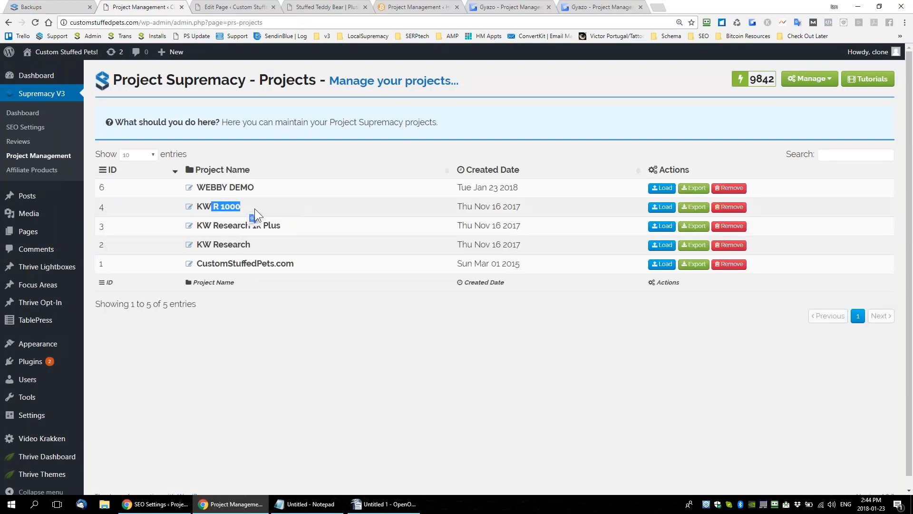
pyautogui.click(254, 185)
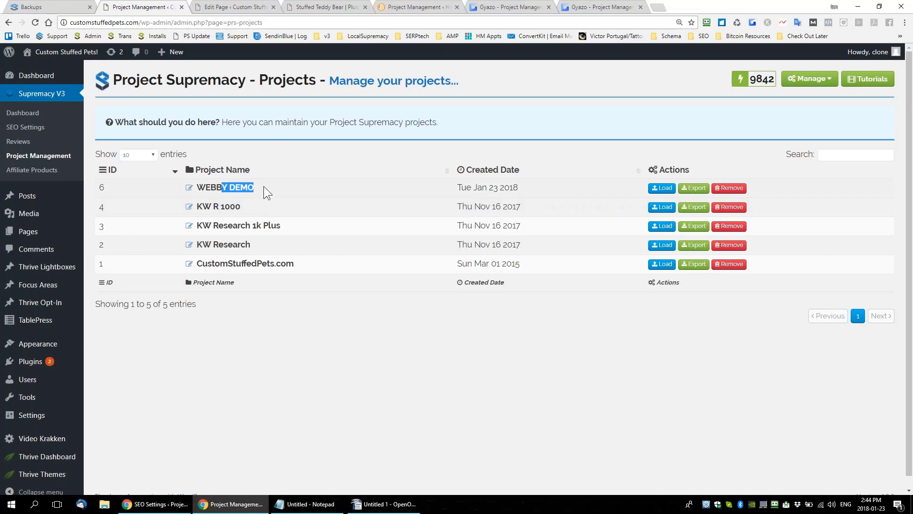
pyautogui.click(662, 188)
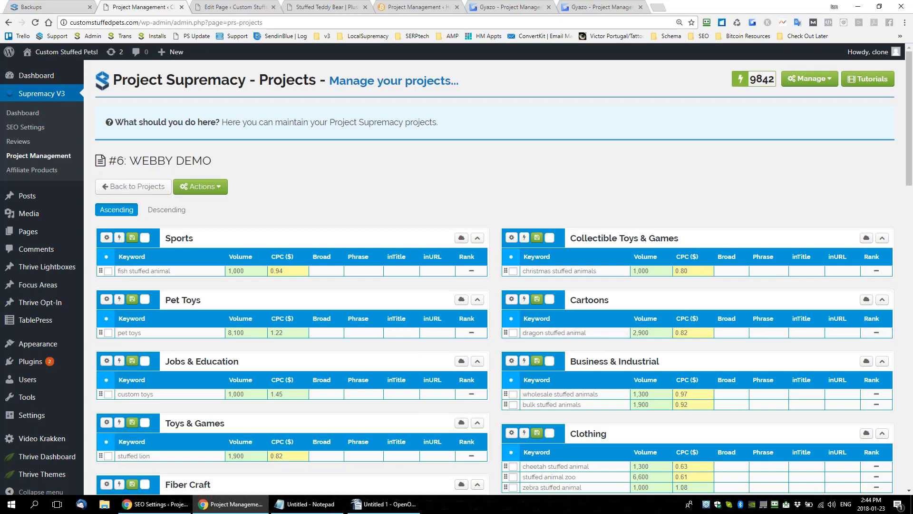
# Review WEBBY DEMO's keyword groups and available project actions, and reload the CustomStuffedPets.com project
pyautogui.scroll(-2, 496, 307)
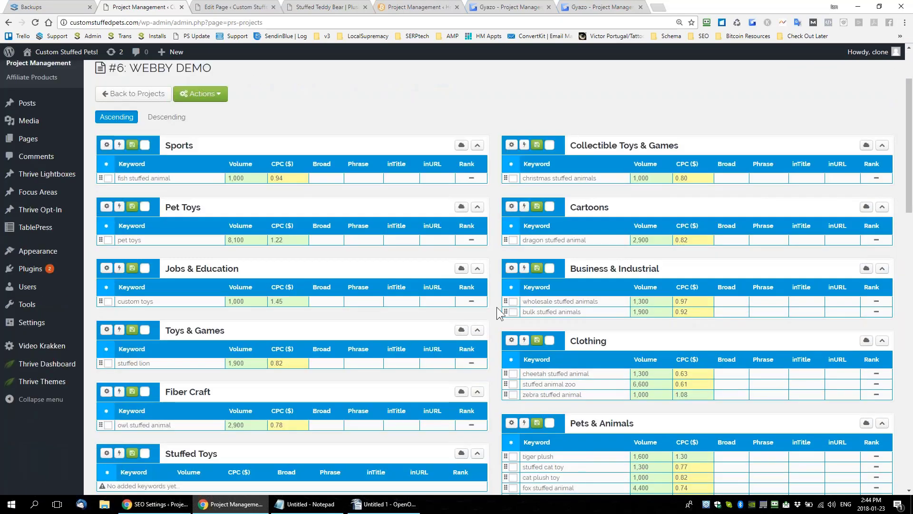
pyautogui.scroll(2, 496, 307)
pyautogui.click(217, 190)
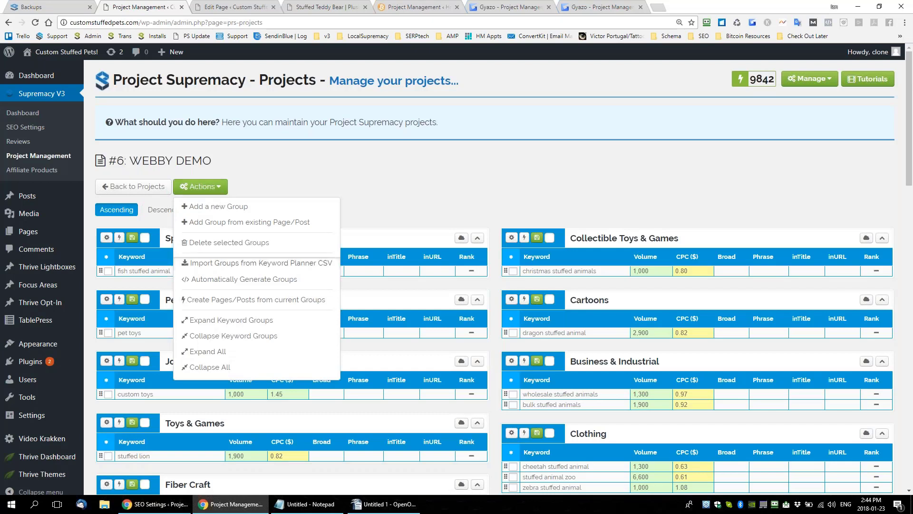
pyautogui.click(445, 197)
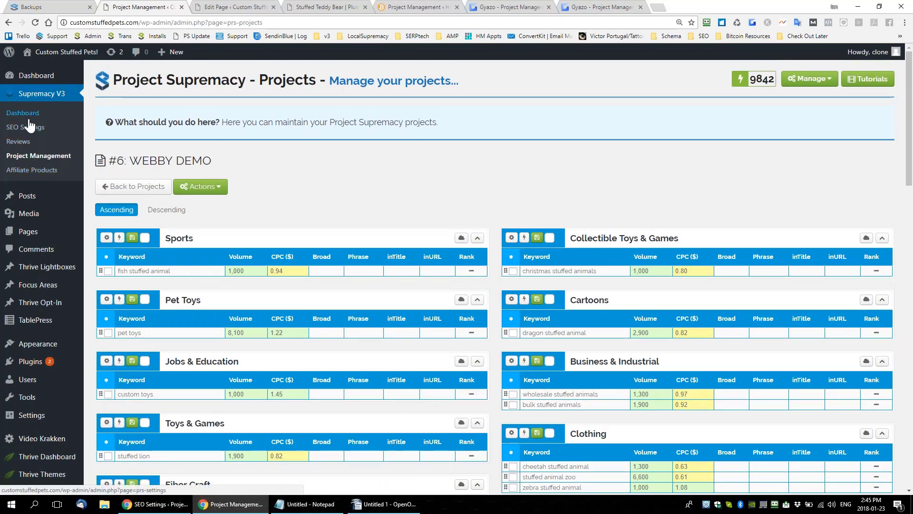
pyautogui.click(136, 186)
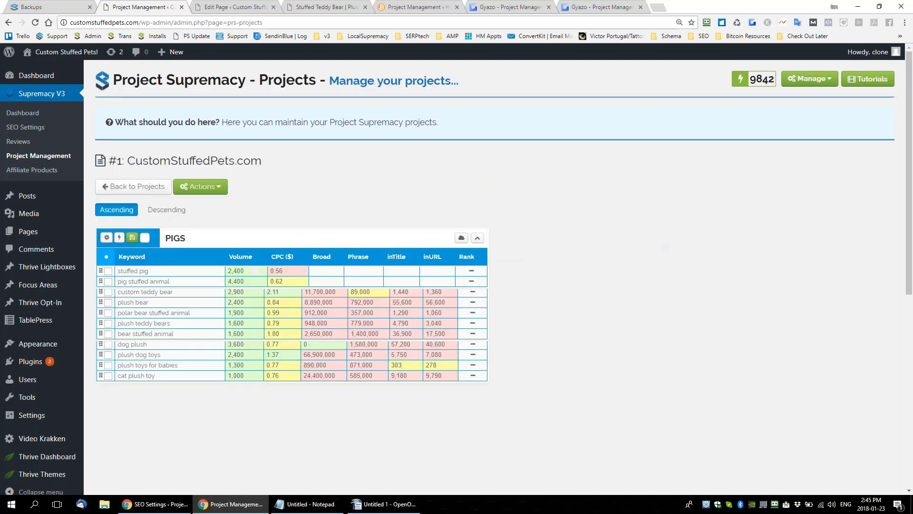
pyautogui.scroll(-4, 874, 365)
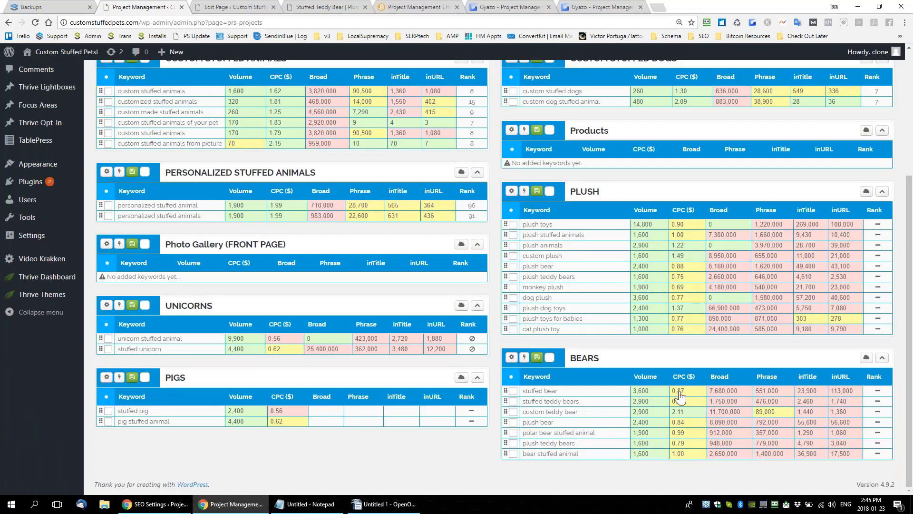
# Open app.projectsupremacy.com in place of the second Gyazo page and log in with the saved username and password
pyautogui.click(598, 12)
pyautogui.click(537, 23)
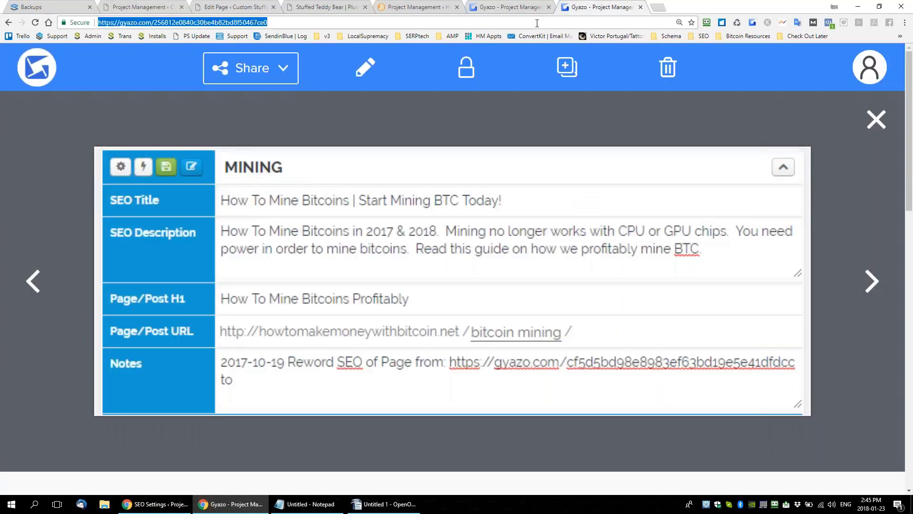
pyautogui.write('v3.p')
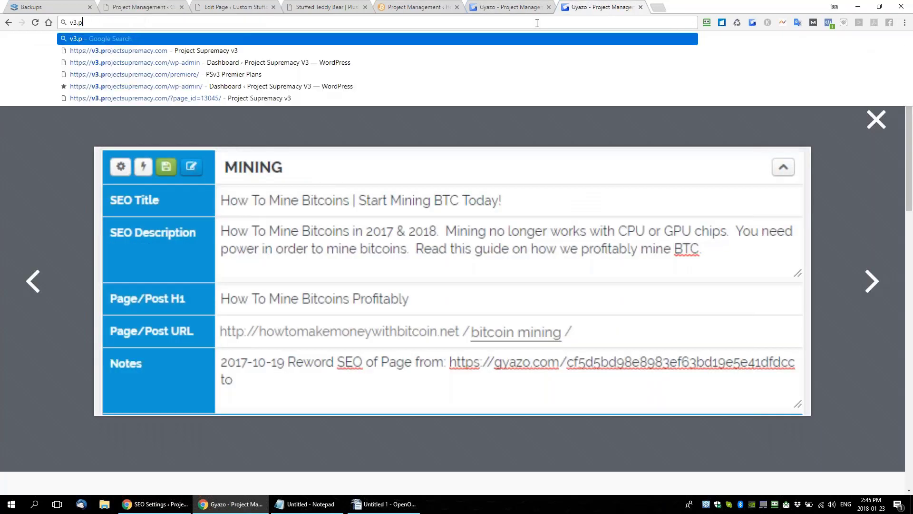
pyautogui.press('BackSpace')
pyautogui.press('BackSpace')
pyautogui.press('BackSpace')
pyautogui.press('BackSpace')
pyautogui.write('app')
pyautogui.press('Return')
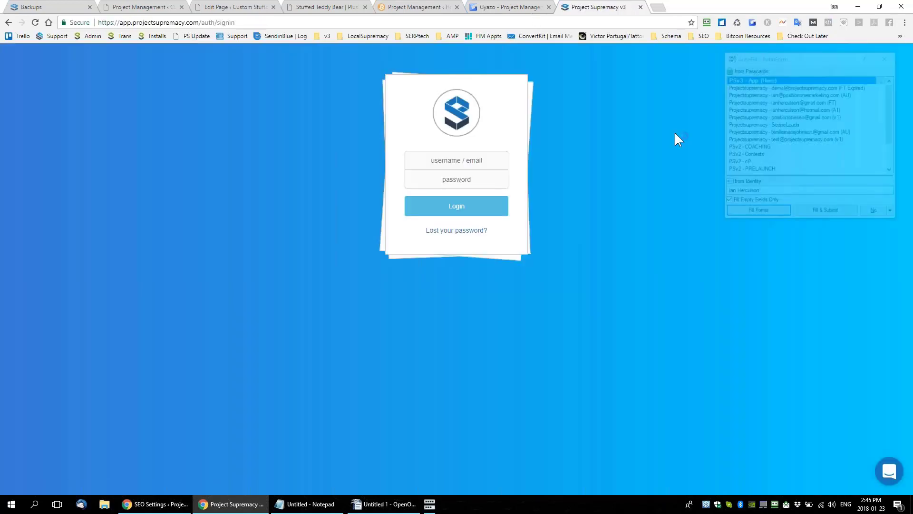
pyautogui.click(825, 210)
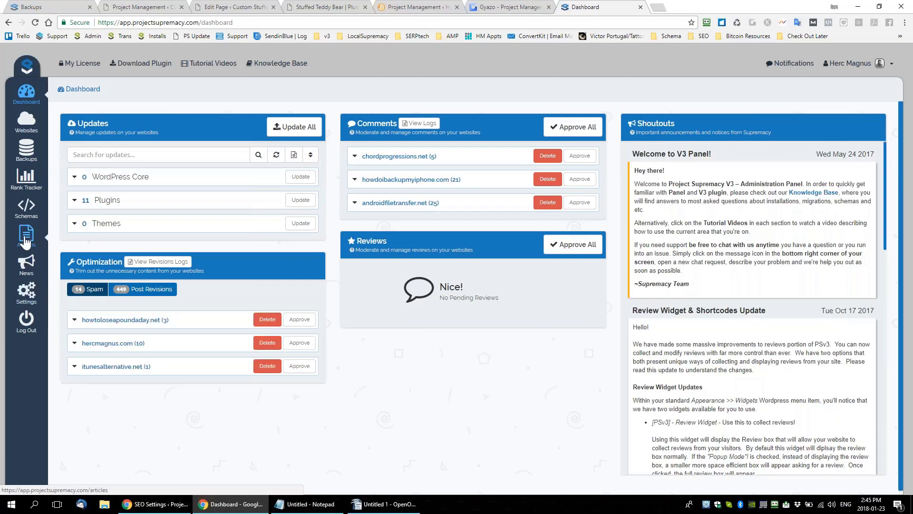
# Open the Articles section of the Project Supremacy dashboard and dismiss the DataTables warnings
pyautogui.click(26, 236)
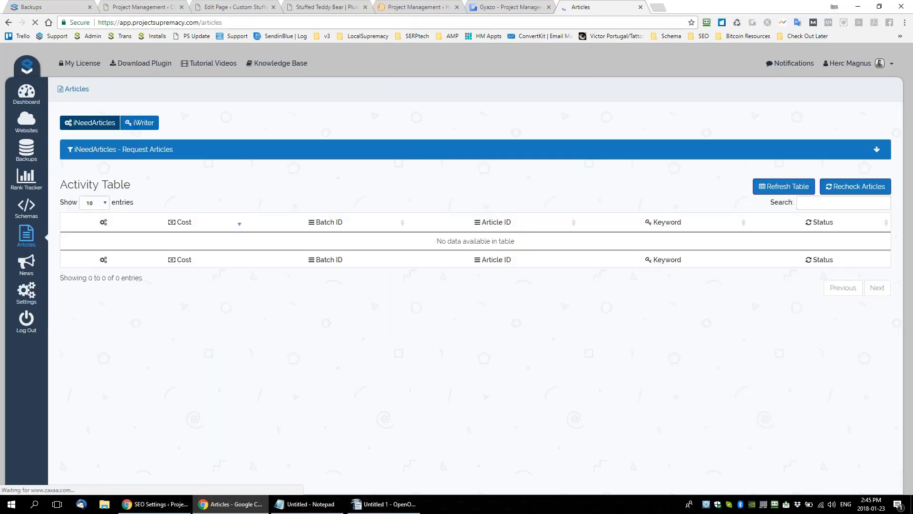
pyautogui.click(534, 80)
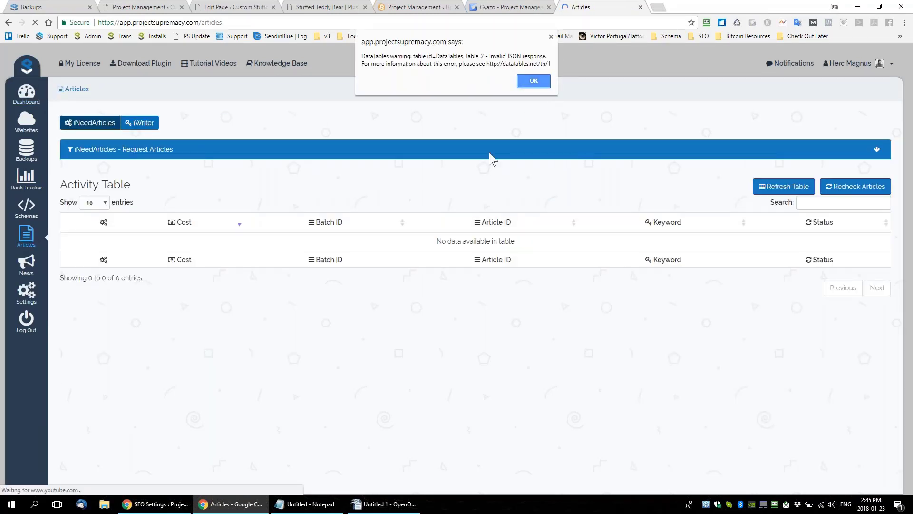
pyautogui.moveTo(375, 56); pyautogui.dragTo(550, 64)
pyautogui.click(533, 81)
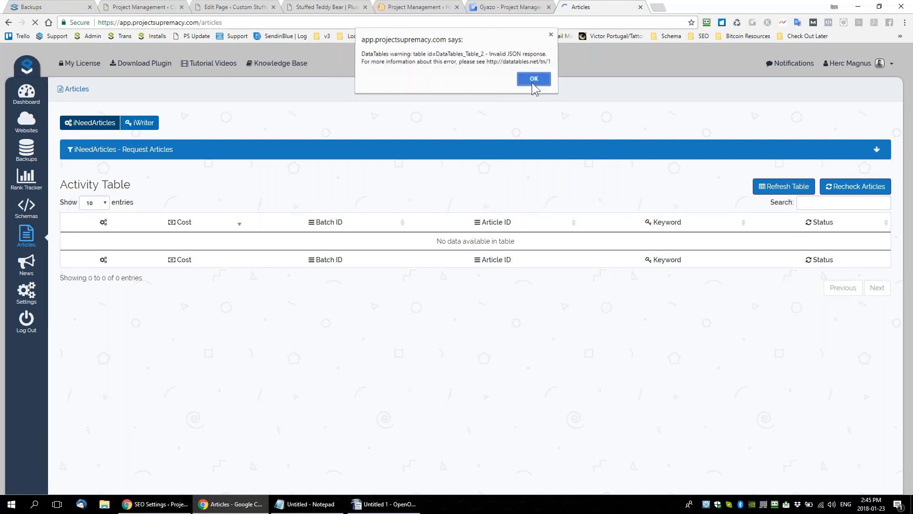
pyautogui.click(35, 22)
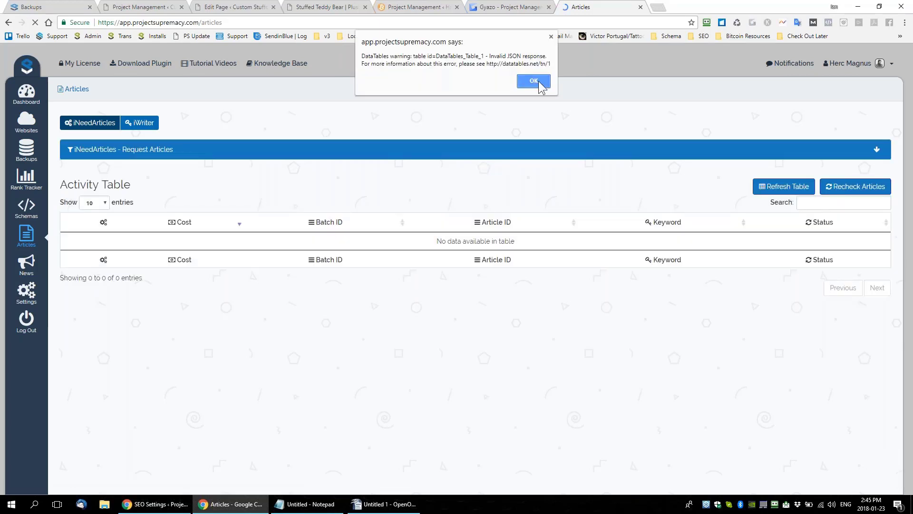
pyautogui.click(548, 81)
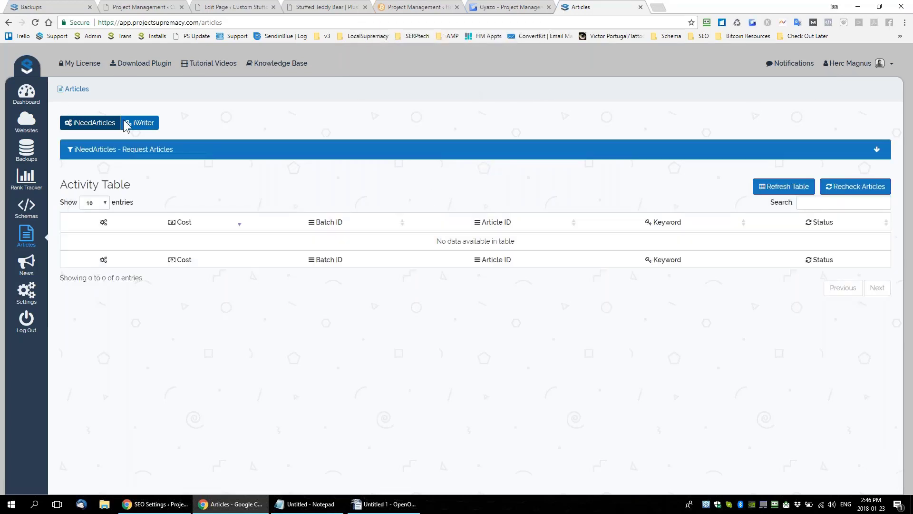
# Look over the iNeedArticles and iWriter article-ordering sections, and expand the iWriter new project form with its Title field active
pyautogui.click(138, 125)
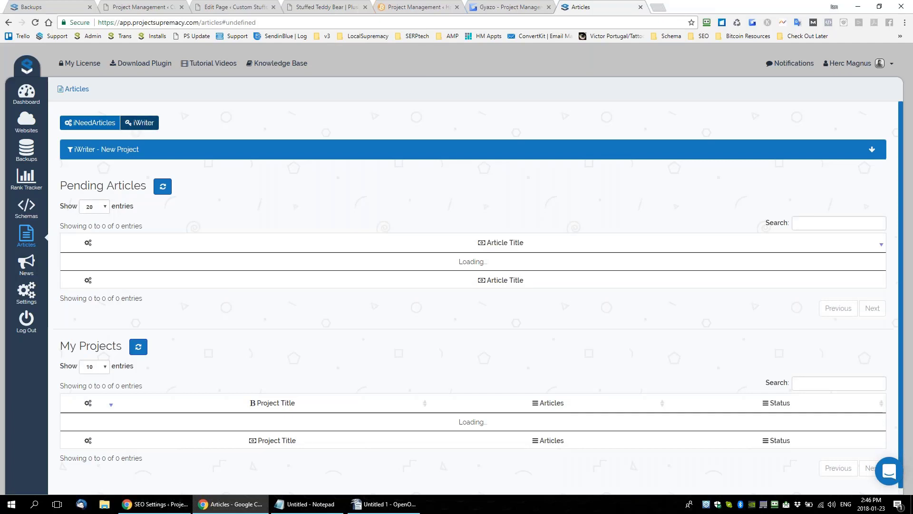
pyautogui.click(96, 125)
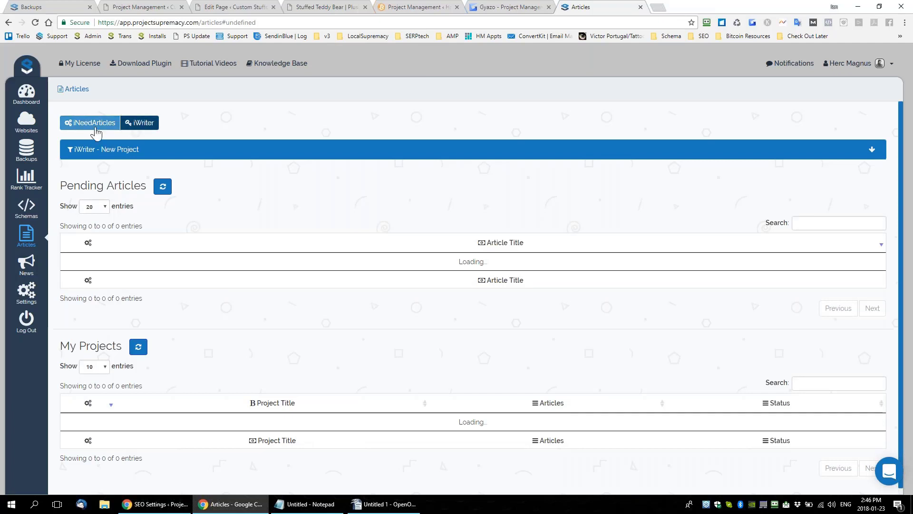
pyautogui.click(142, 124)
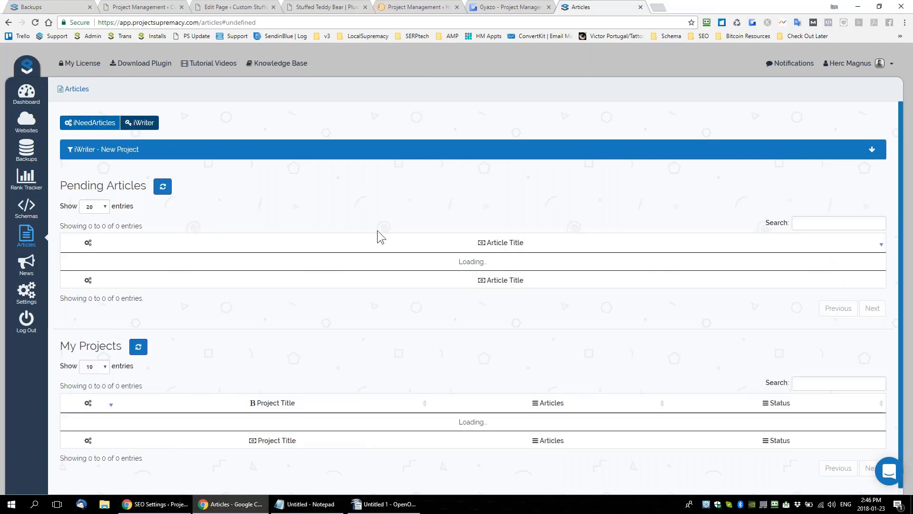
pyautogui.scroll(-1, 378, 230)
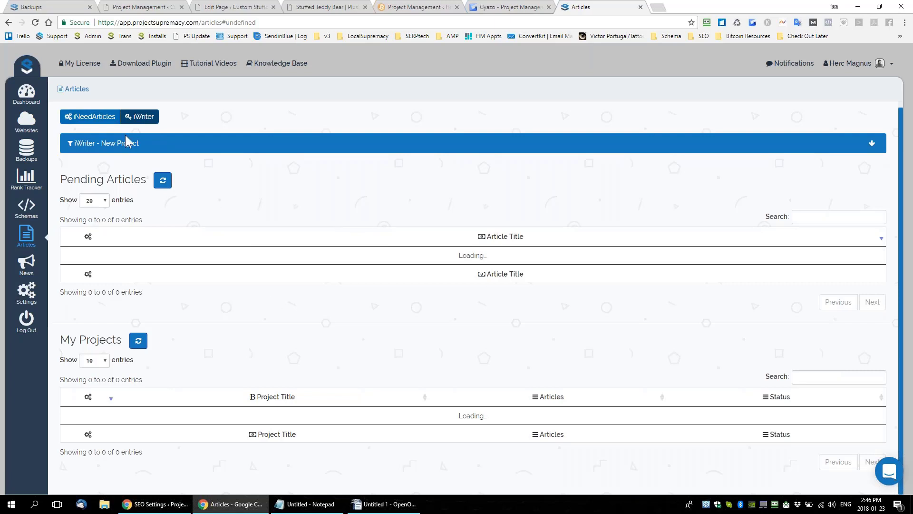
pyautogui.click(92, 117)
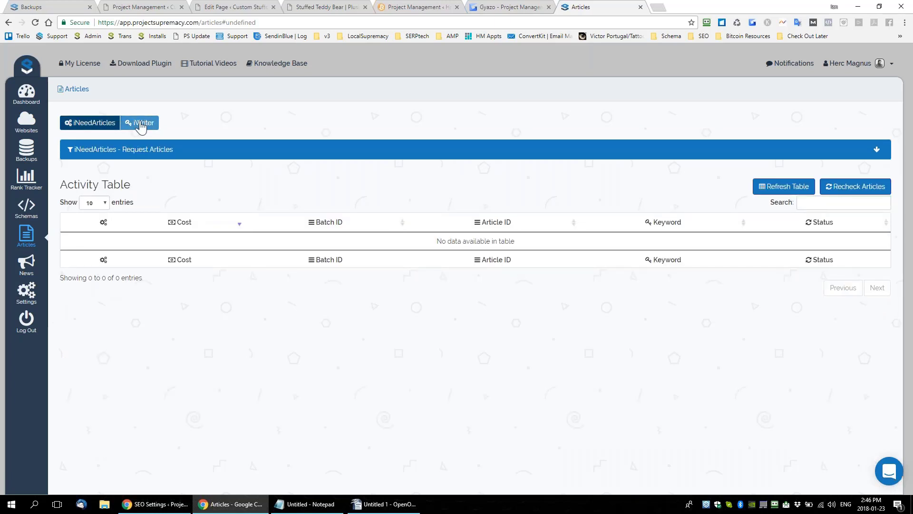
pyautogui.click(140, 122)
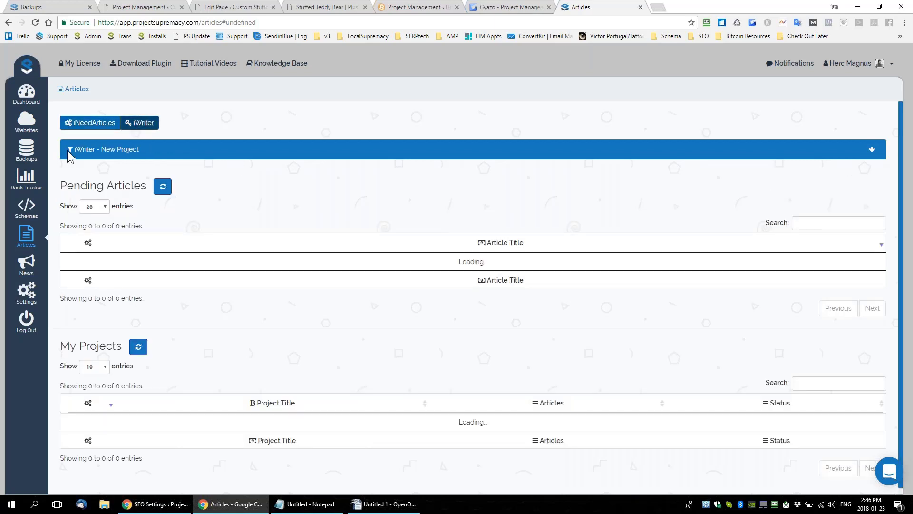
pyautogui.click(872, 149)
pyautogui.click(163, 194)
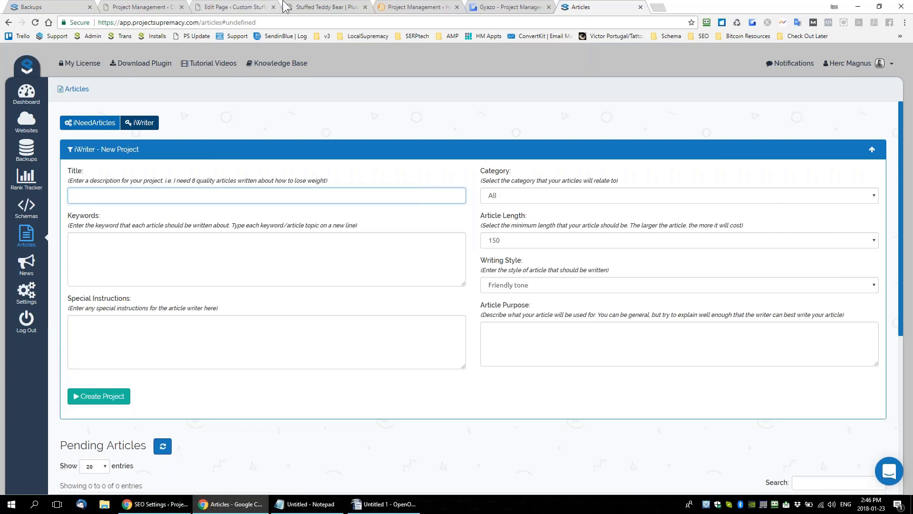
# Close the bitcoin site's Project Management page, the Stuffed Teddy Bear page and the Custom Stuffed Pets Edit Page
pyautogui.click(413, 7)
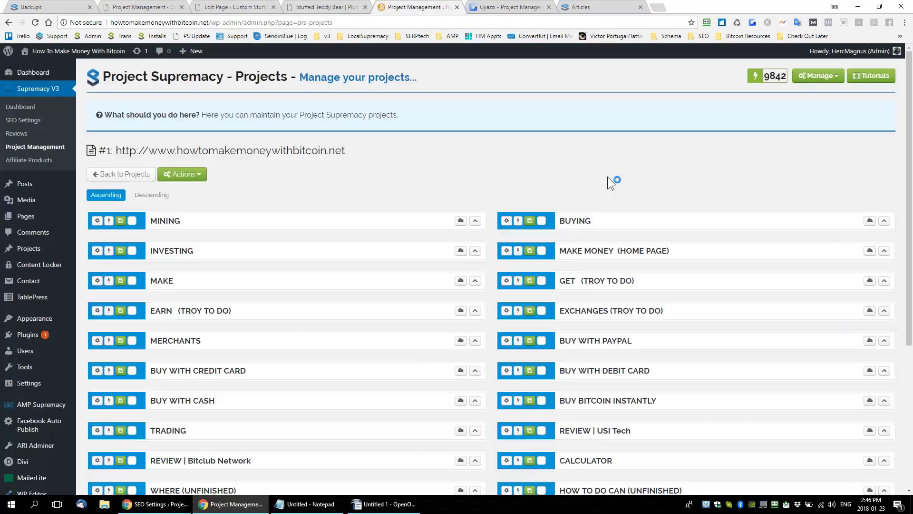
pyautogui.scroll(-1, 704, 270)
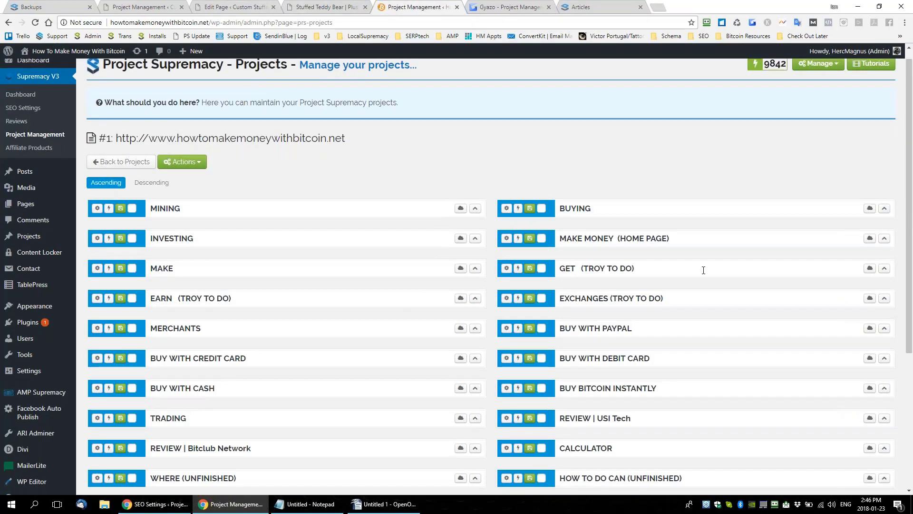
pyautogui.scroll(-5, 703, 270)
pyautogui.scroll(5, 703, 270)
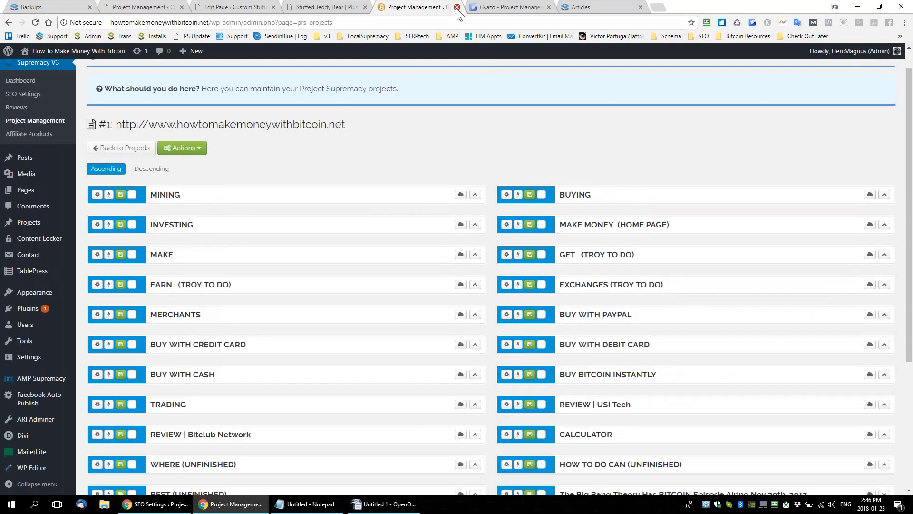
pyautogui.click(457, 7)
pyautogui.click(333, 7)
pyautogui.click(365, 6)
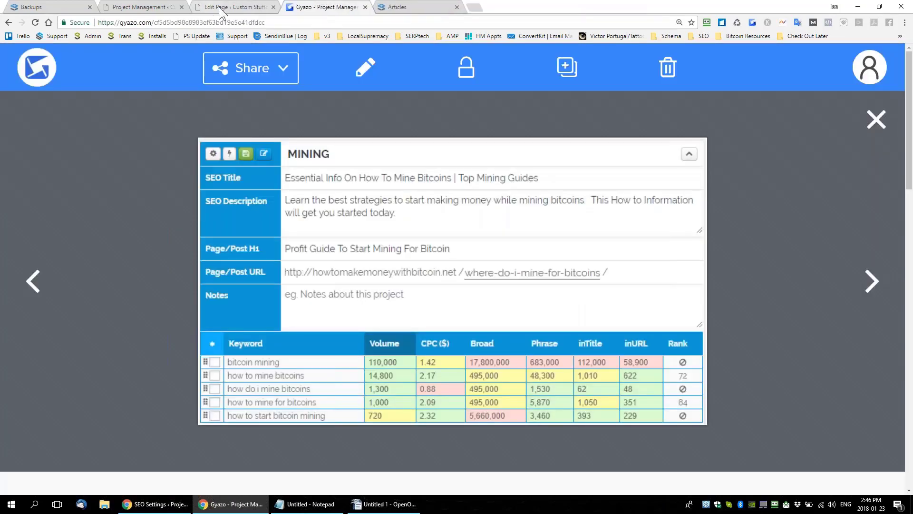
pyautogui.click(221, 7)
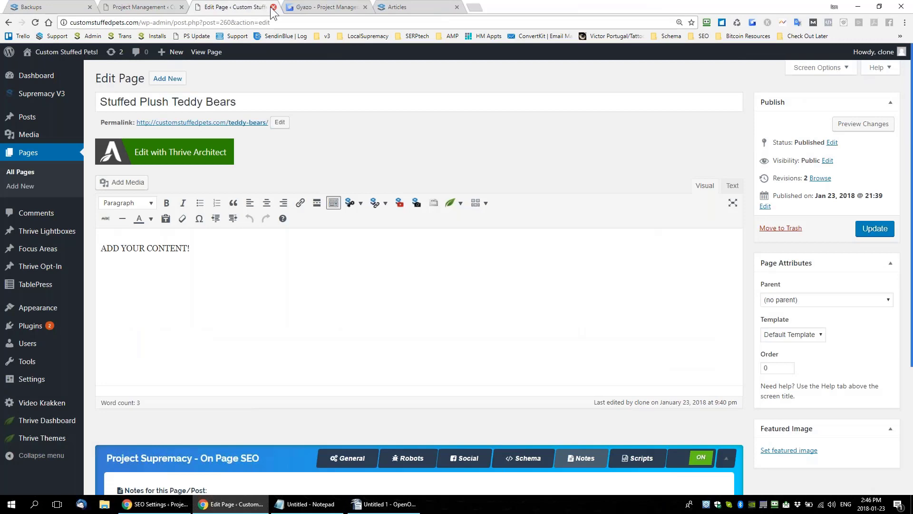
pyautogui.click(274, 7)
# Expand the BEARS group's SEO fields on Custom Stuffed Pets and copy "Stuffed Teddy Bear" from its SEO title into the iWriter project title
pyautogui.click(141, 7)
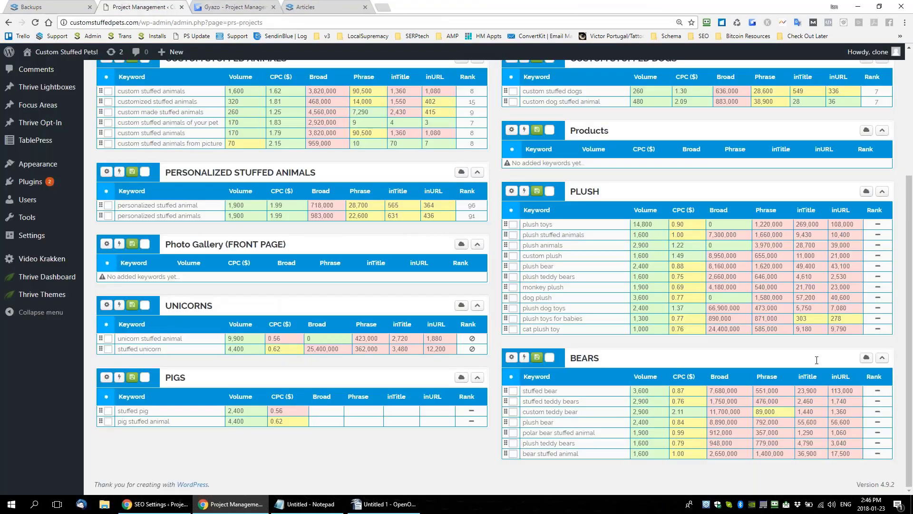
pyautogui.click(511, 357)
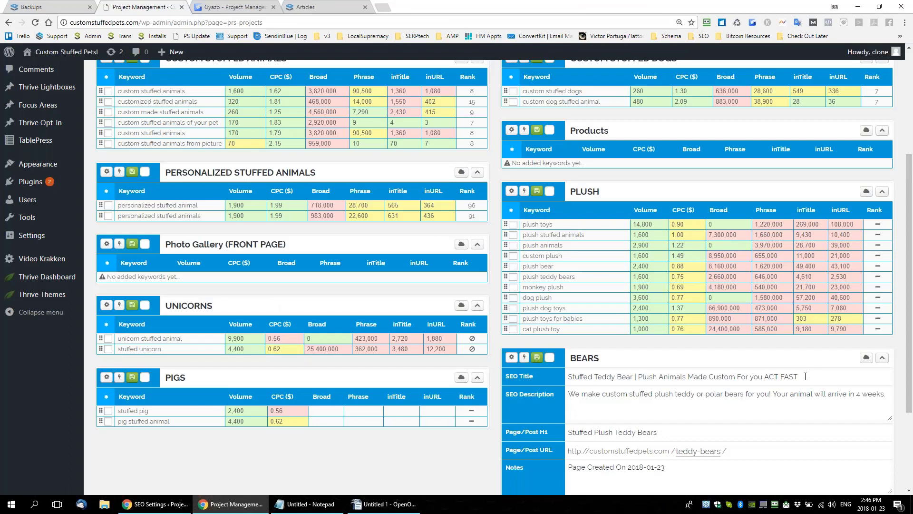
pyautogui.scroll(-2, 805, 377)
pyautogui.click(810, 279)
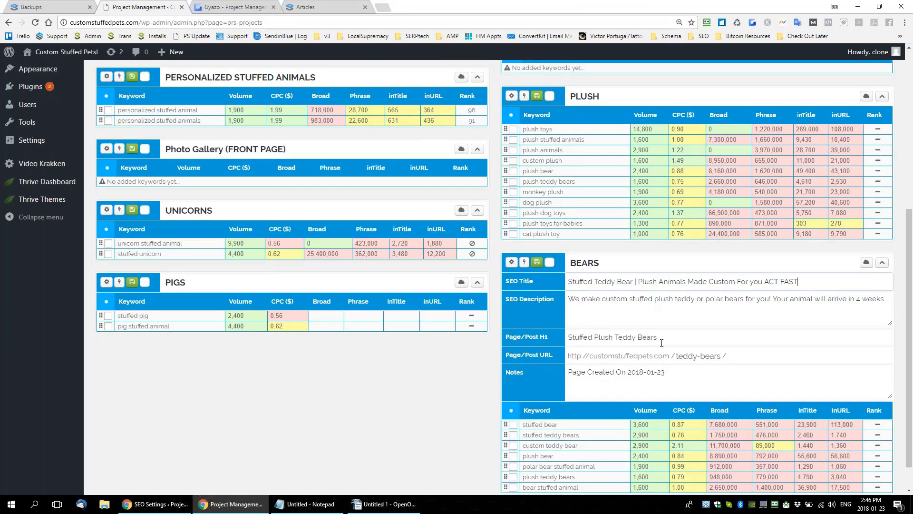
pyautogui.moveTo(635, 282); pyautogui.dragTo(557, 282)
pyautogui.hotkey('ctrl', 'c')
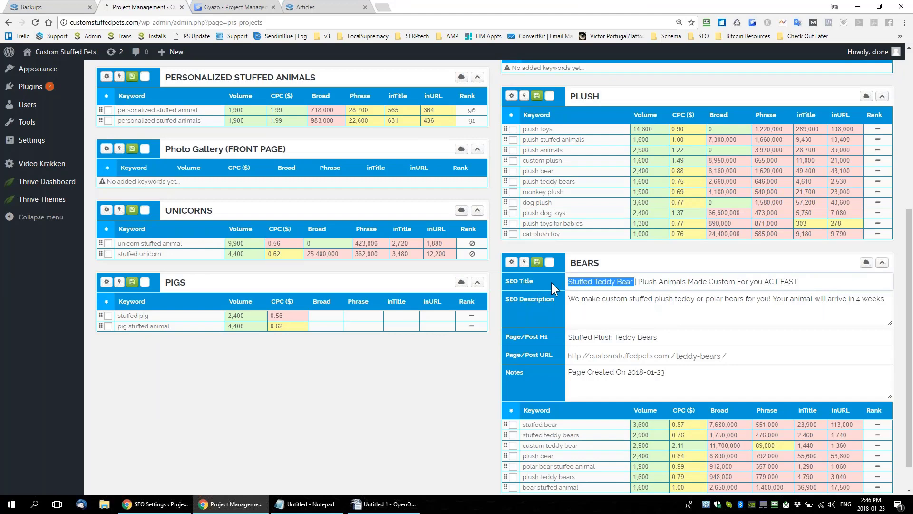
pyautogui.click(304, 6)
pyautogui.hotkey('ctrl', 'v')
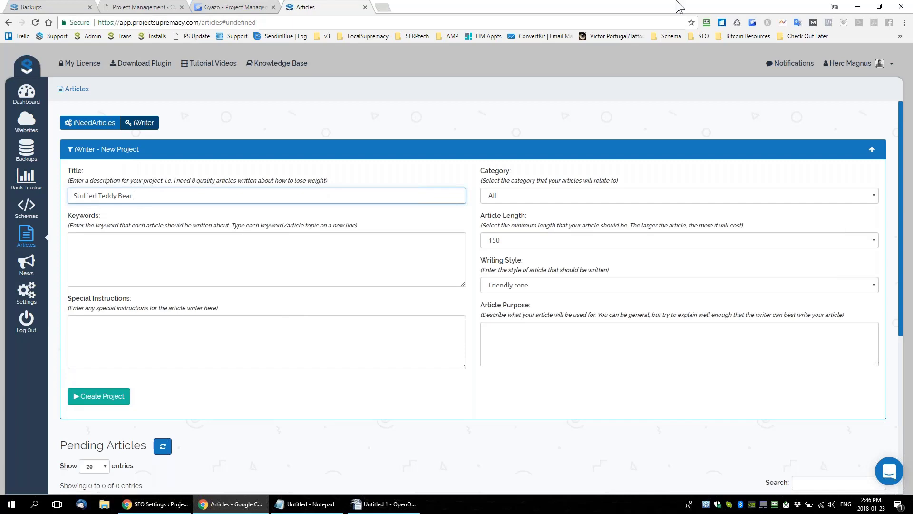
# Compare the iWriter new project form with the BEARS group's SEO fields and keyword list
pyautogui.click(124, 9)
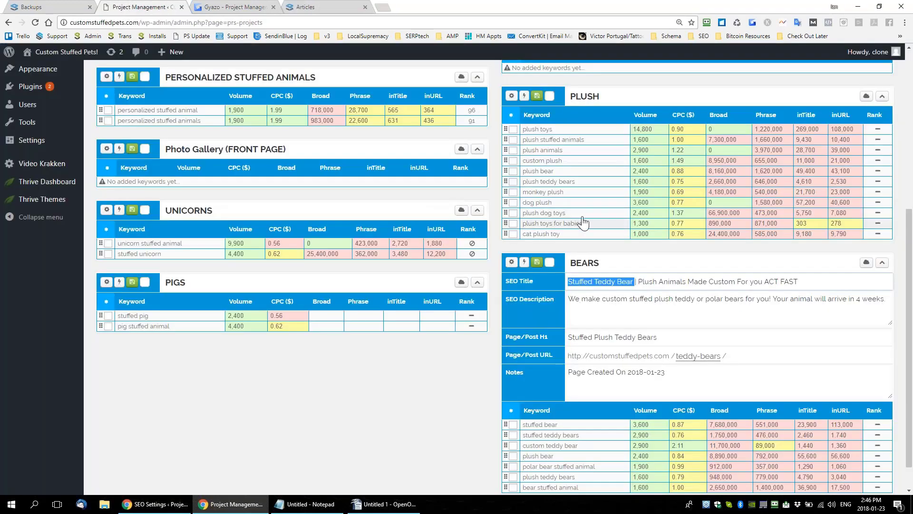
pyautogui.scroll(2, 457, 267)
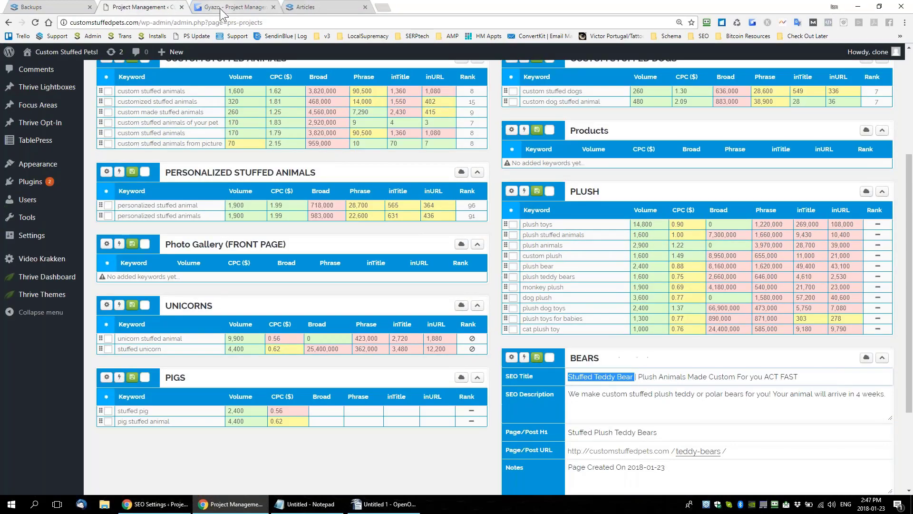
pyautogui.hotkey('ctrl', 'Tab')
pyautogui.hotkey('ctrl', 'Tab')
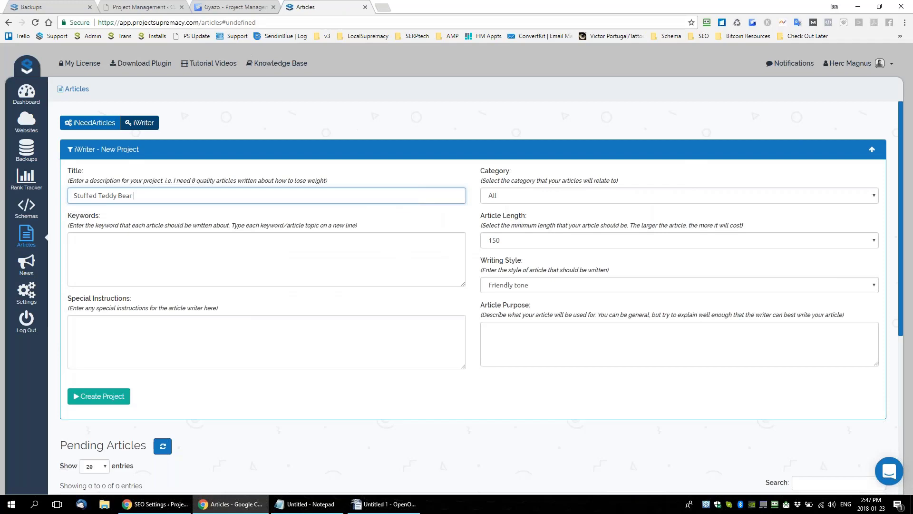
pyautogui.click(140, 8)
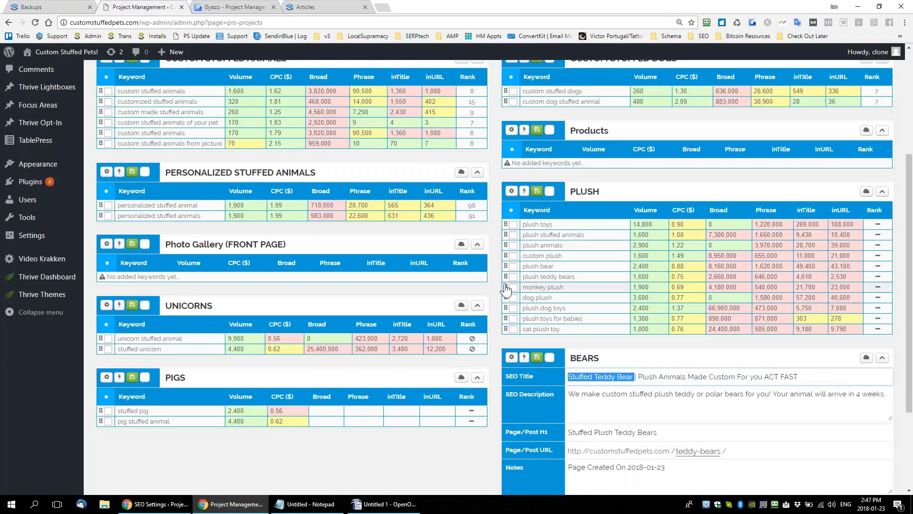
pyautogui.scroll(-2, 668, 364)
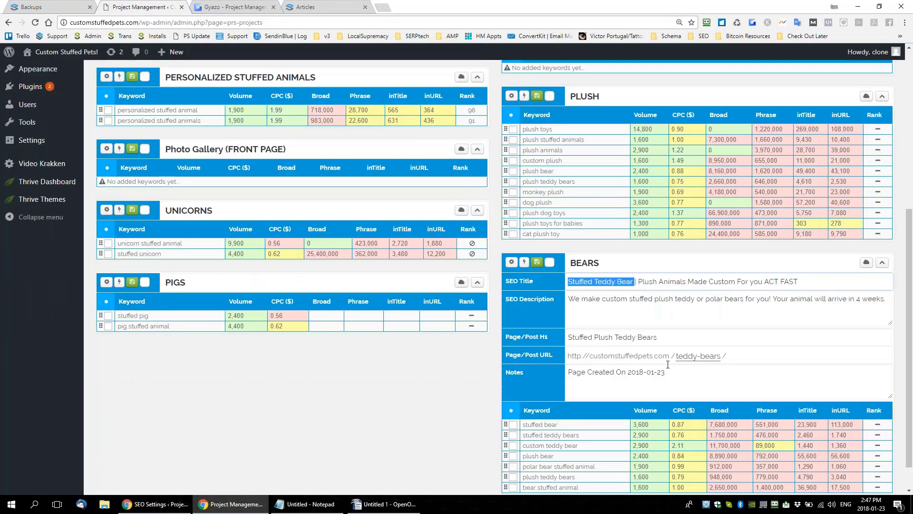
pyautogui.scroll(-1, 617, 277)
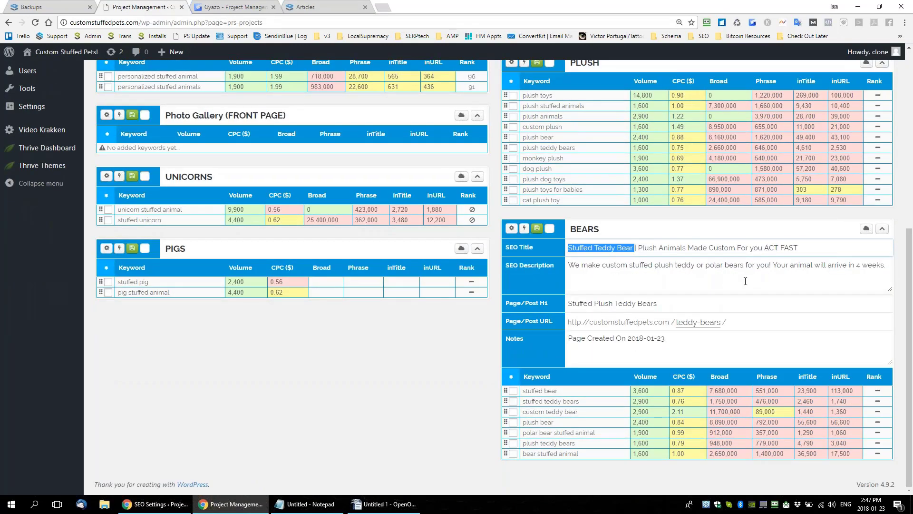
# Examine the BEARS group's full SEO title, from "Stuffed Teddy Bear" to "ACT FAST", together with its description
pyautogui.click(818, 247)
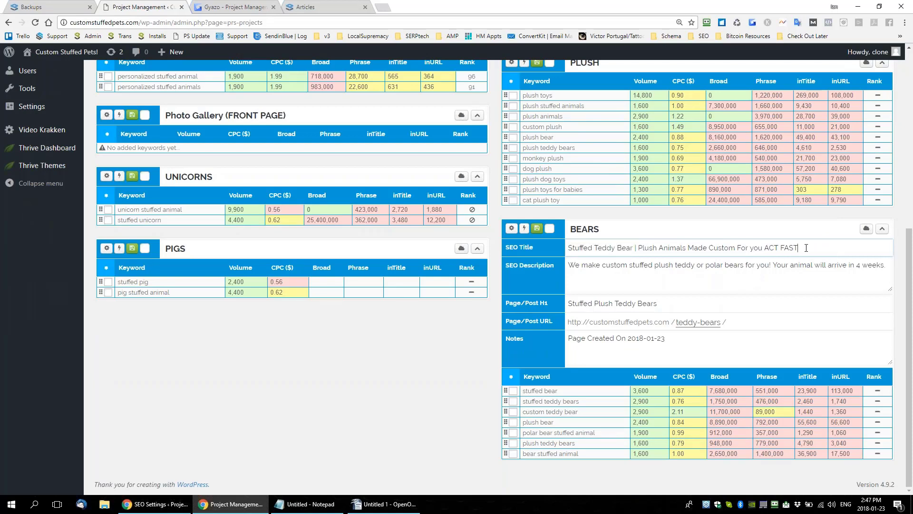
pyautogui.moveTo(803, 248); pyautogui.dragTo(567, 248)
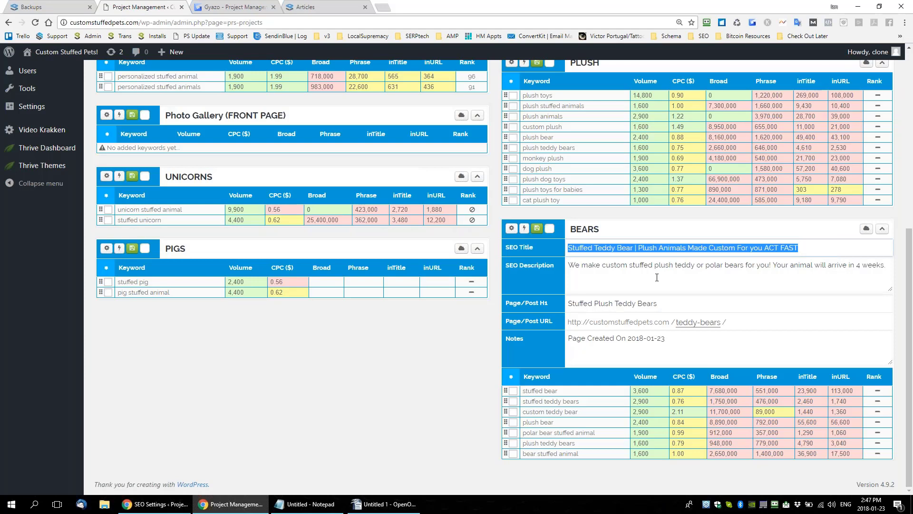
pyautogui.click(574, 247)
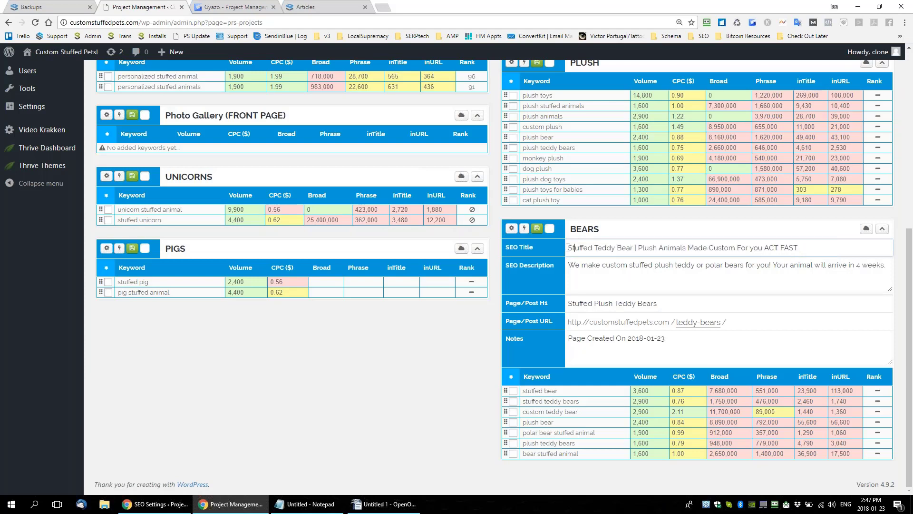
pyautogui.moveTo(568, 248); pyautogui.dragTo(811, 251)
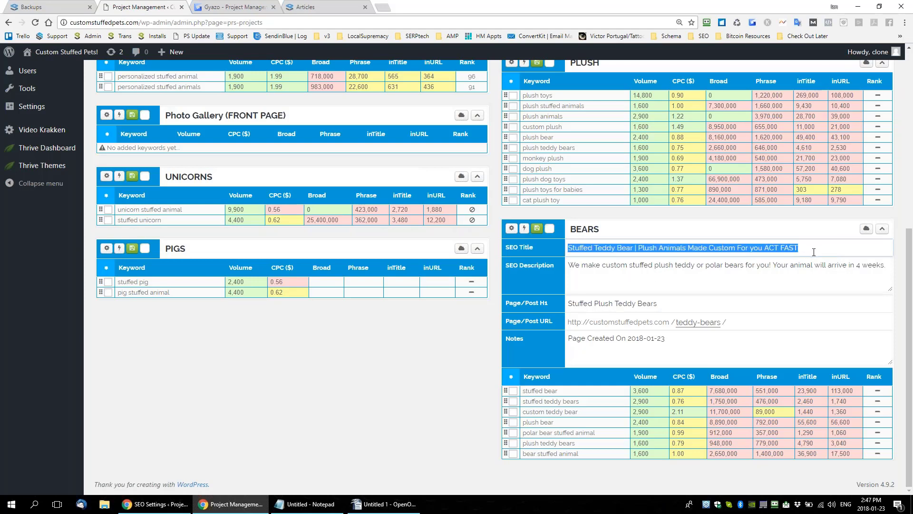
pyautogui.click(655, 271)
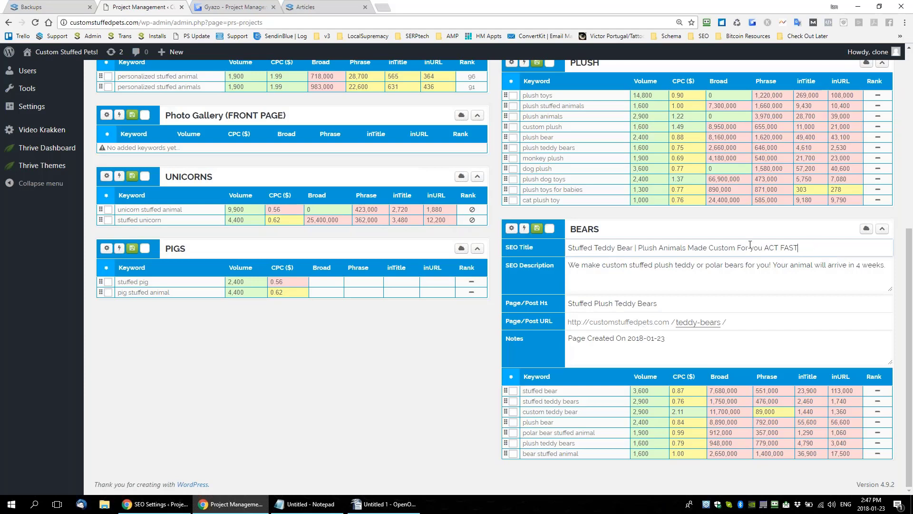
pyautogui.moveTo(799, 247); pyautogui.dragTo(568, 247)
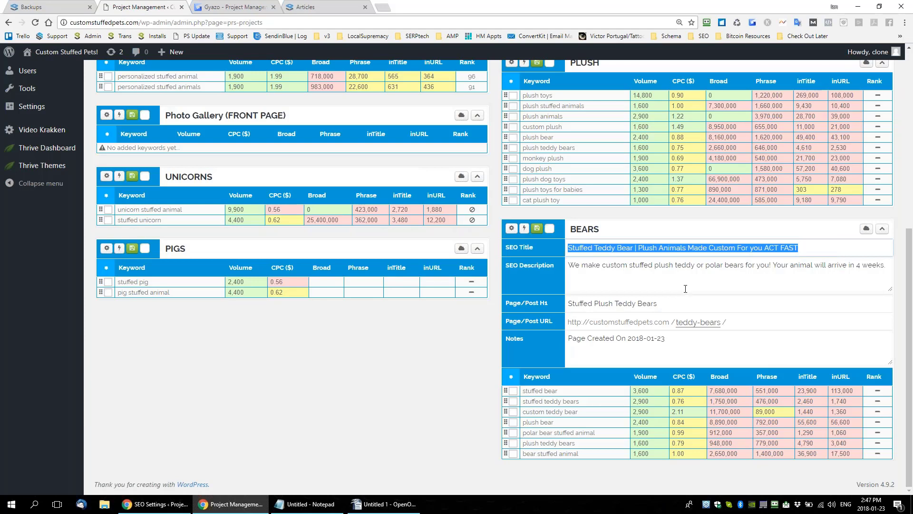
pyautogui.click(813, 255)
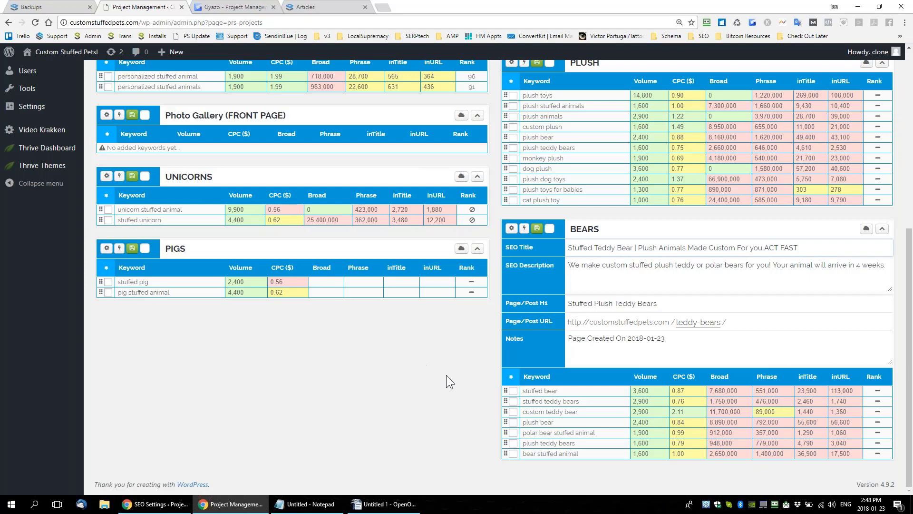
# Examine the BEARS group's "stuffed bear", "plush bear" and "polar bear stuffed animal" keywords together with its teddy-bears page URL
pyautogui.moveTo(573, 391); pyautogui.dragTo(515, 394)
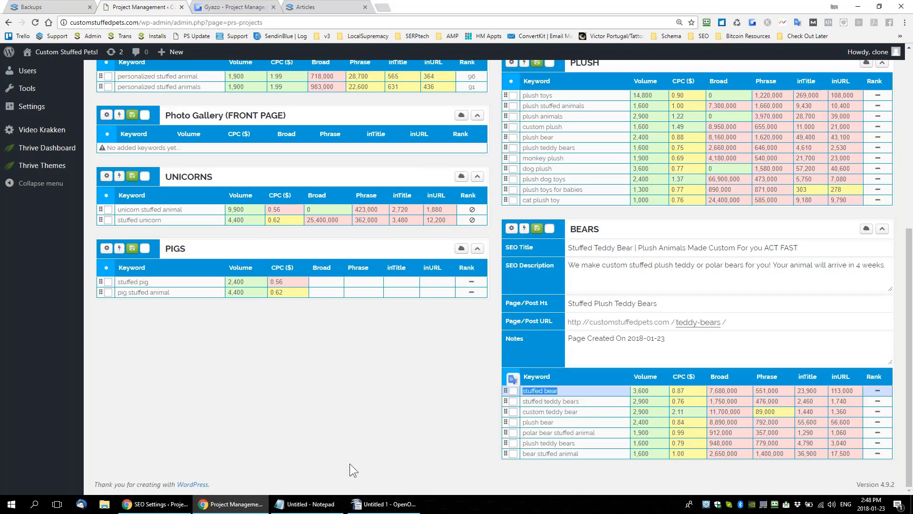
pyautogui.moveTo(588, 403); pyautogui.dragTo(522, 423)
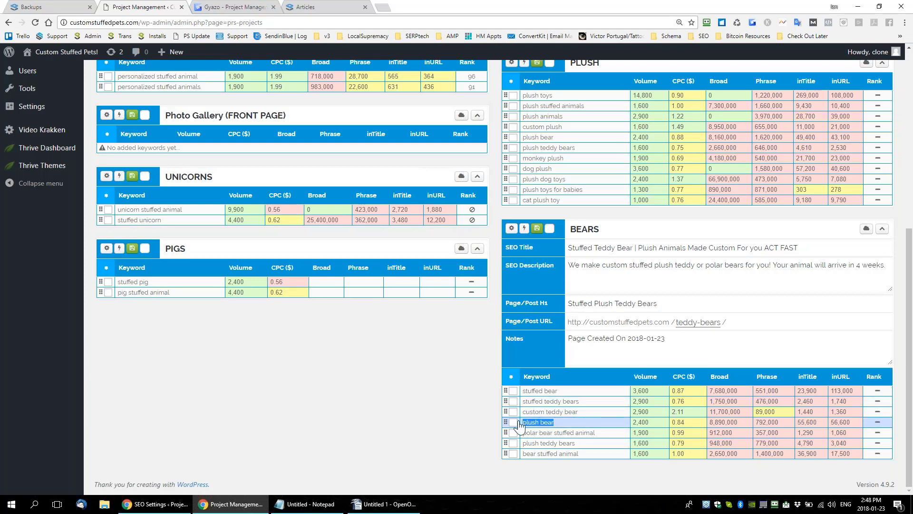
pyautogui.moveTo(602, 434); pyautogui.dragTo(552, 434)
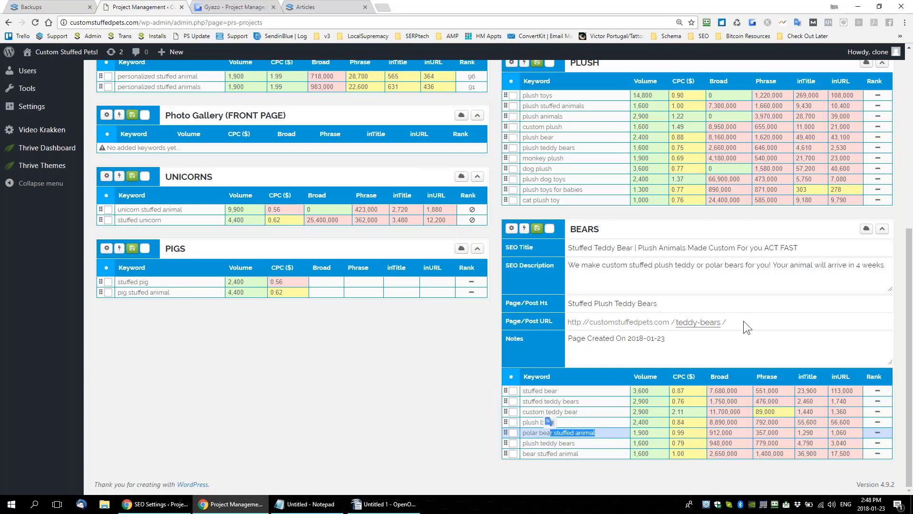
pyautogui.moveTo(744, 323); pyautogui.dragTo(565, 334)
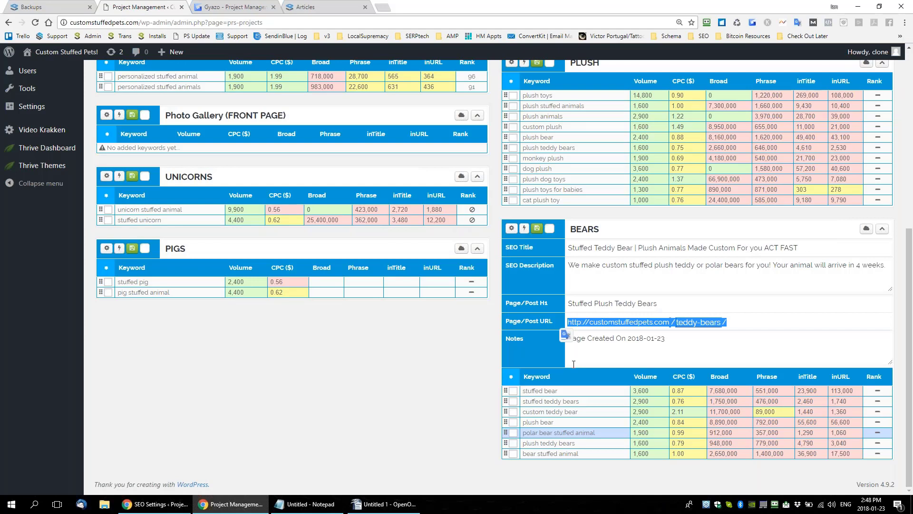
pyautogui.click(771, 326)
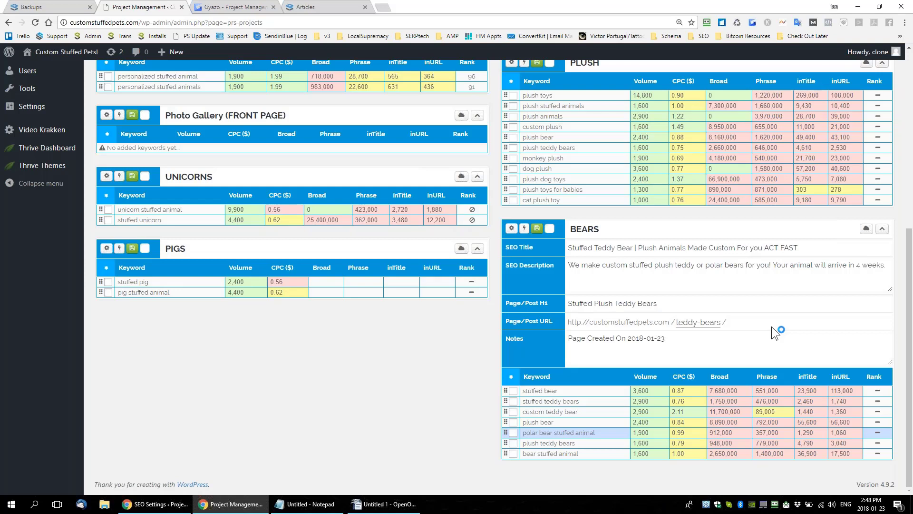
# Go through the BEARS group's keyword list one by one, from "stuffed bear" to "polar bear stuffed animal"
pyautogui.moveTo(577, 392); pyautogui.dragTo(523, 391)
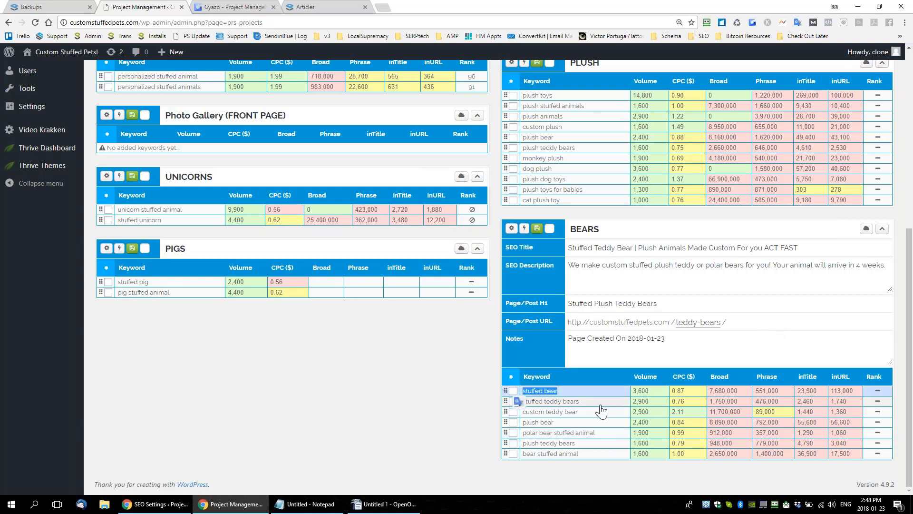
pyautogui.moveTo(594, 402); pyautogui.dragTo(523, 402)
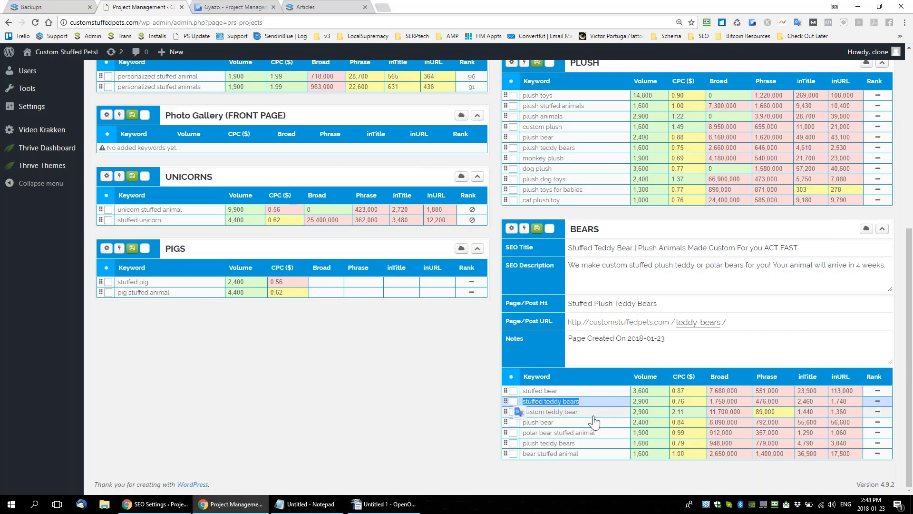
pyautogui.moveTo(594, 412); pyautogui.dragTo(524, 412)
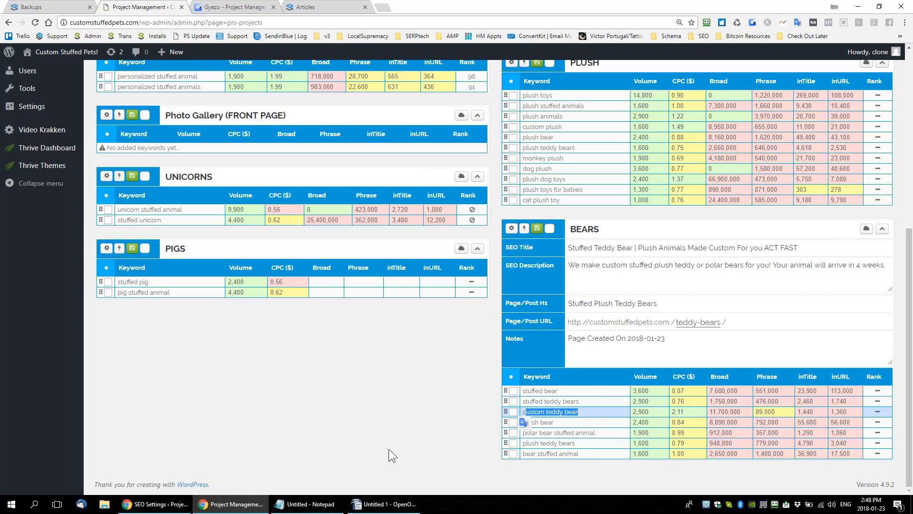
pyautogui.moveTo(576, 402); pyautogui.dragTo(523, 391)
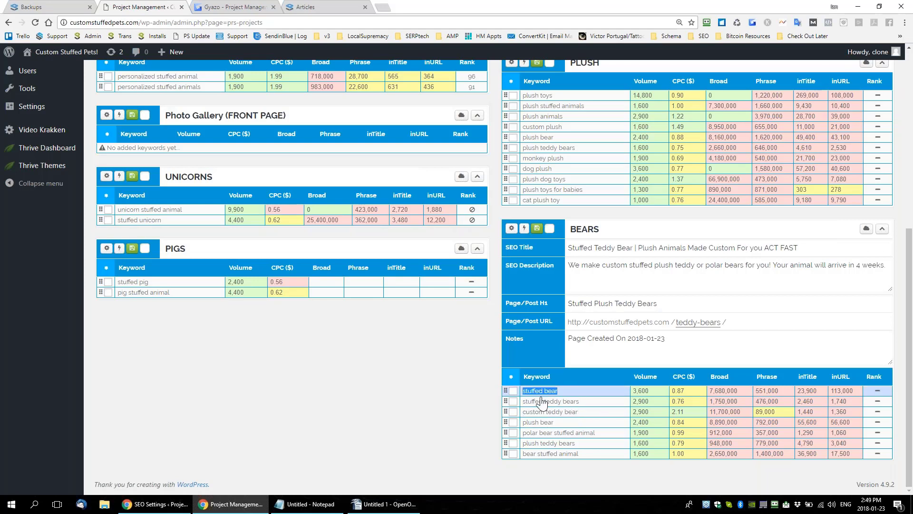
pyautogui.moveTo(580, 402); pyautogui.dragTo(523, 401)
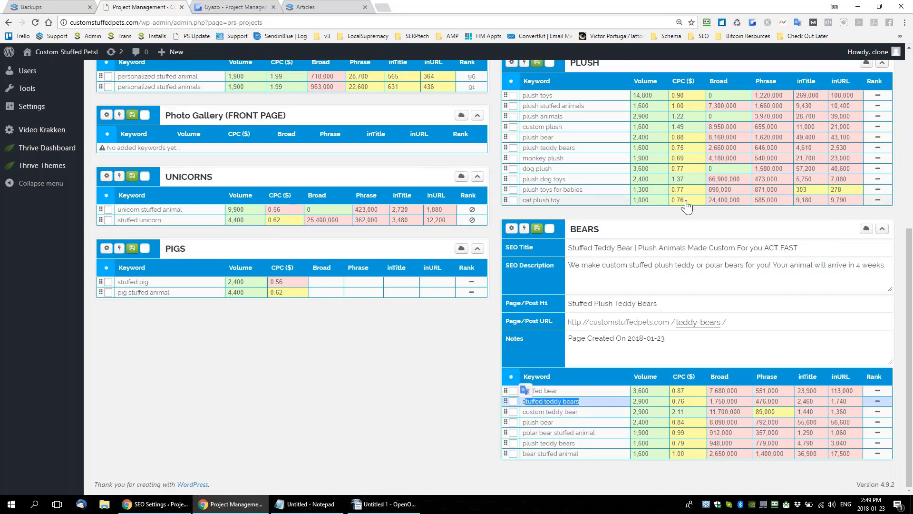
pyautogui.moveTo(580, 412); pyautogui.dragTo(522, 411)
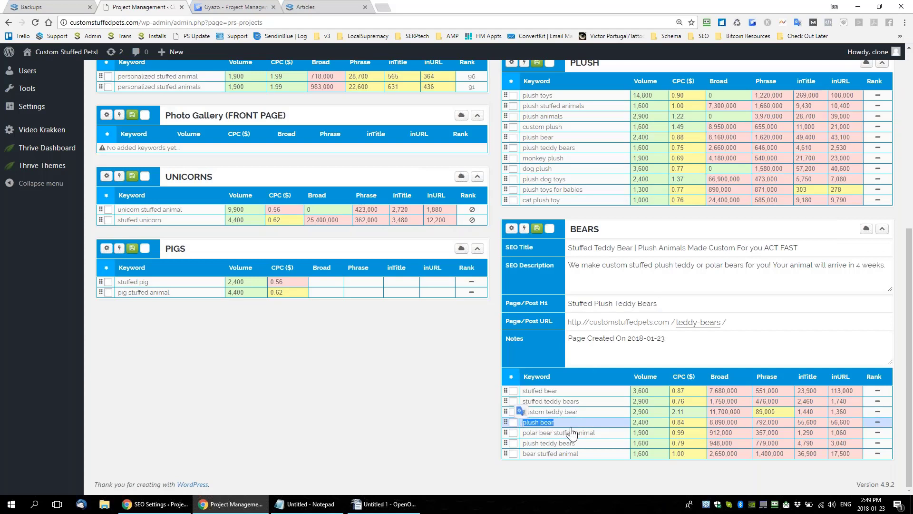
pyautogui.moveTo(600, 433); pyautogui.dragTo(524, 442)
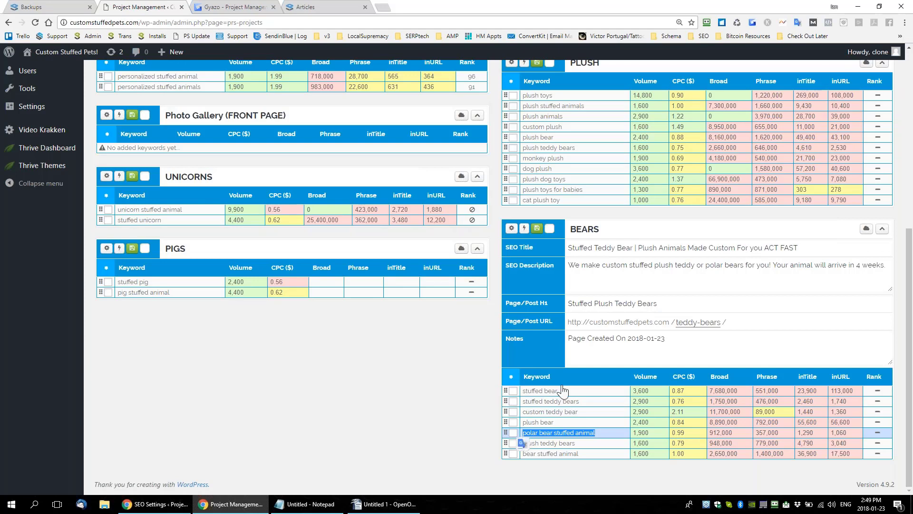
pyautogui.moveTo(559, 390); pyautogui.dragTo(522, 401)
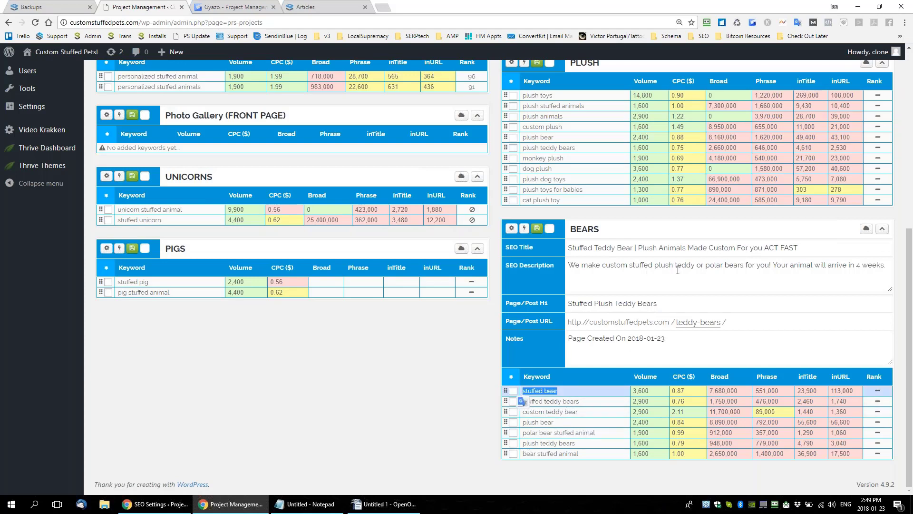
pyautogui.moveTo(580, 401); pyautogui.dragTo(506, 411)
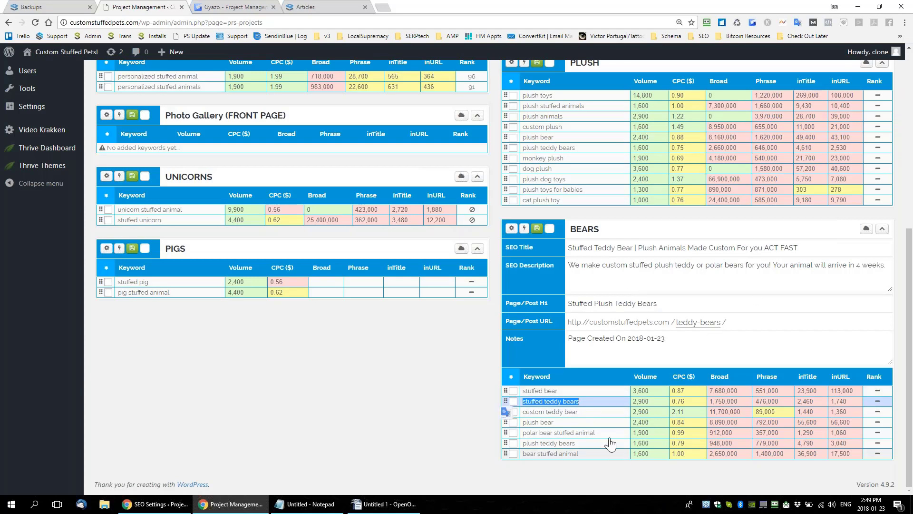
pyautogui.moveTo(562, 391); pyautogui.dragTo(522, 388)
pyautogui.moveTo(588, 402); pyautogui.dragTo(516, 407)
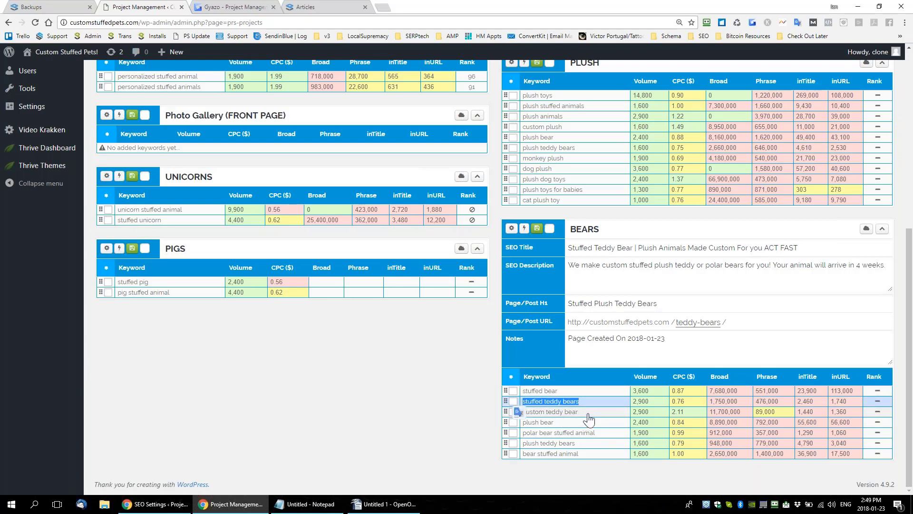
pyautogui.click(578, 413)
pyautogui.moveTo(559, 419); pyautogui.dragTo(521, 413)
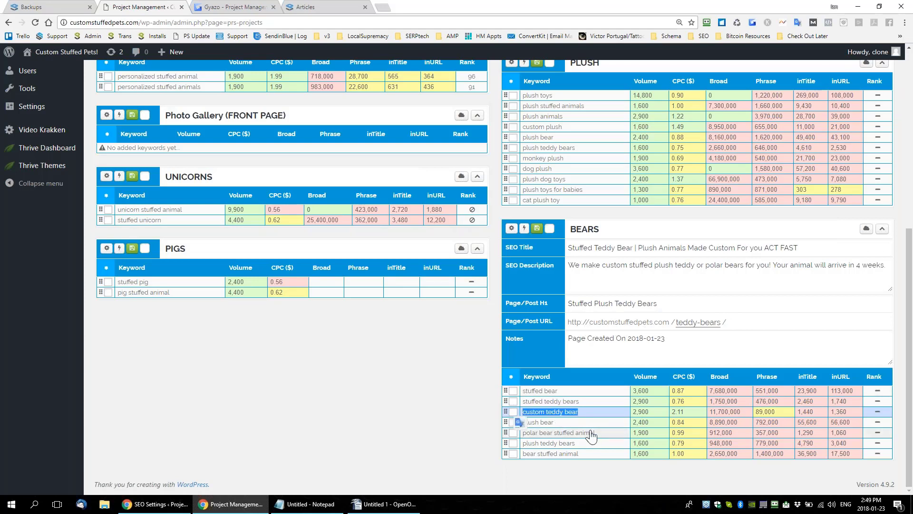
pyautogui.moveTo(558, 423); pyautogui.dragTo(526, 428)
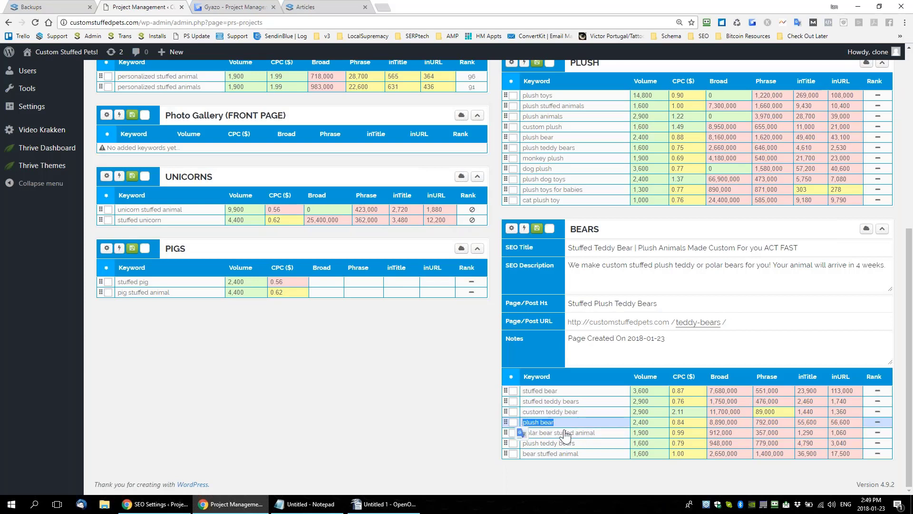
pyautogui.moveTo(605, 433); pyautogui.dragTo(524, 433)
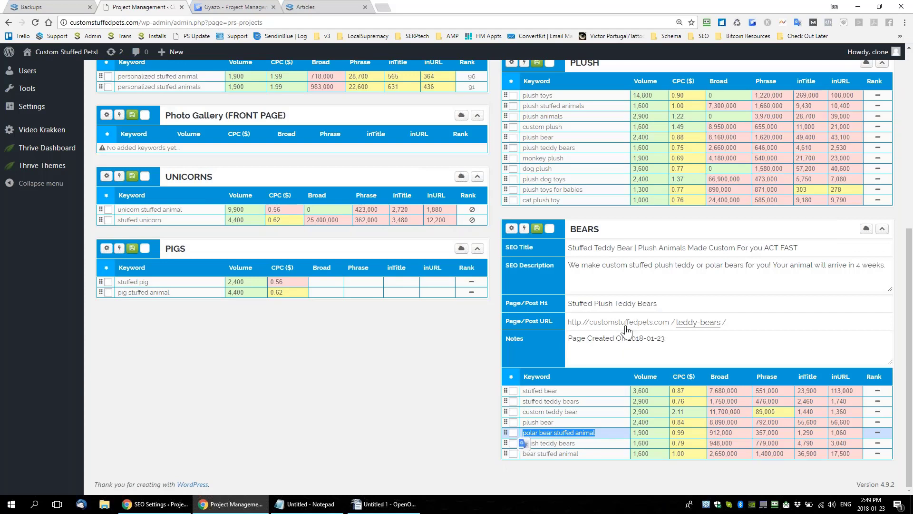
pyautogui.moveTo(566, 390); pyautogui.dragTo(522, 390)
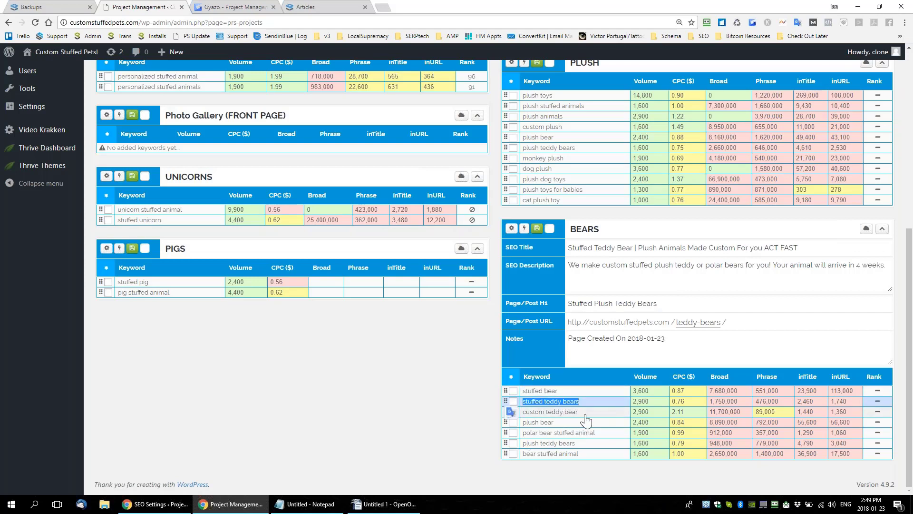
pyautogui.moveTo(579, 412); pyautogui.dragTo(536, 420)
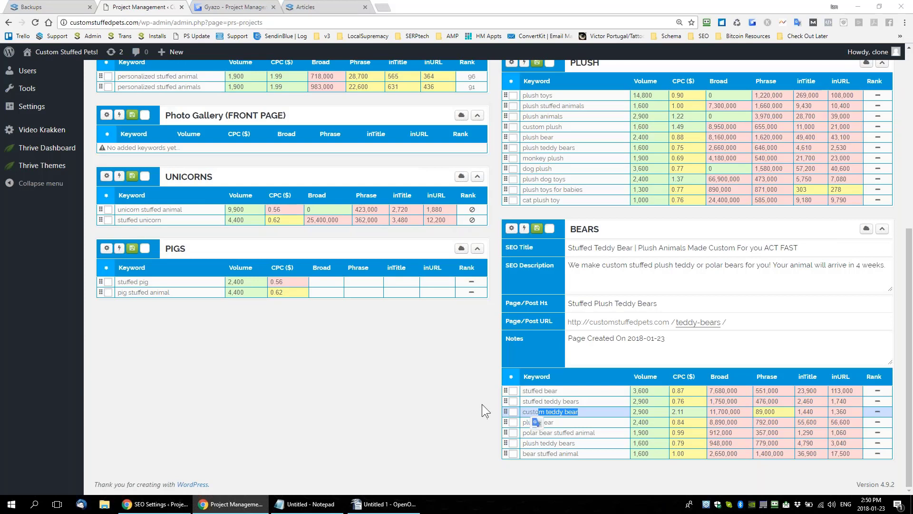
pyautogui.scroll(4, 481, 404)
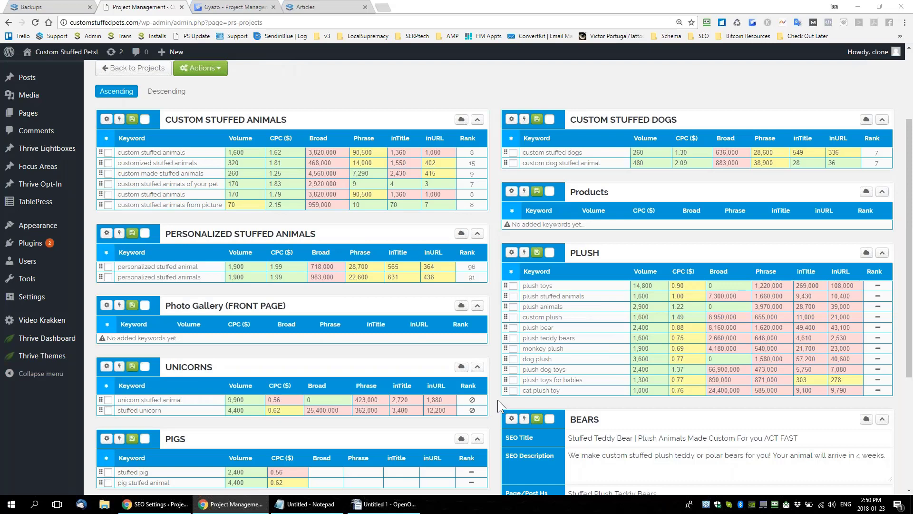
pyautogui.scroll(3, 497, 400)
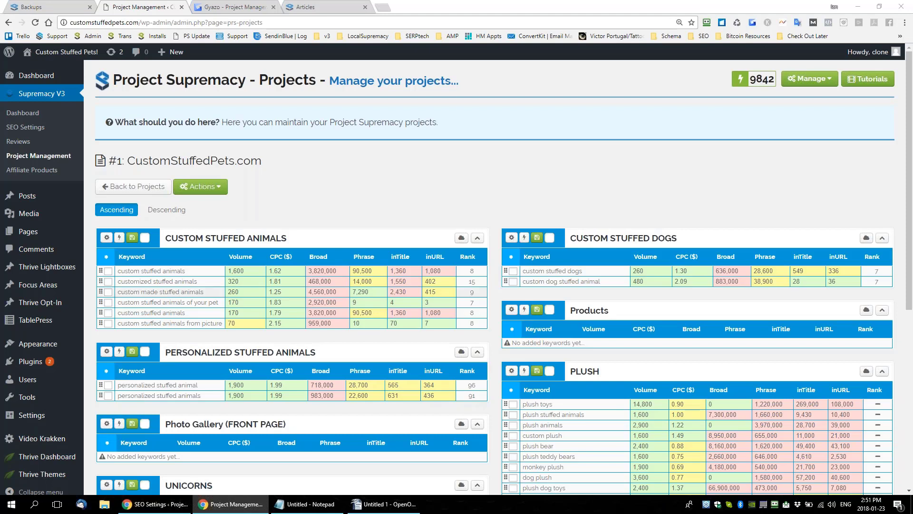
pyautogui.scroll(-2, 499, 238)
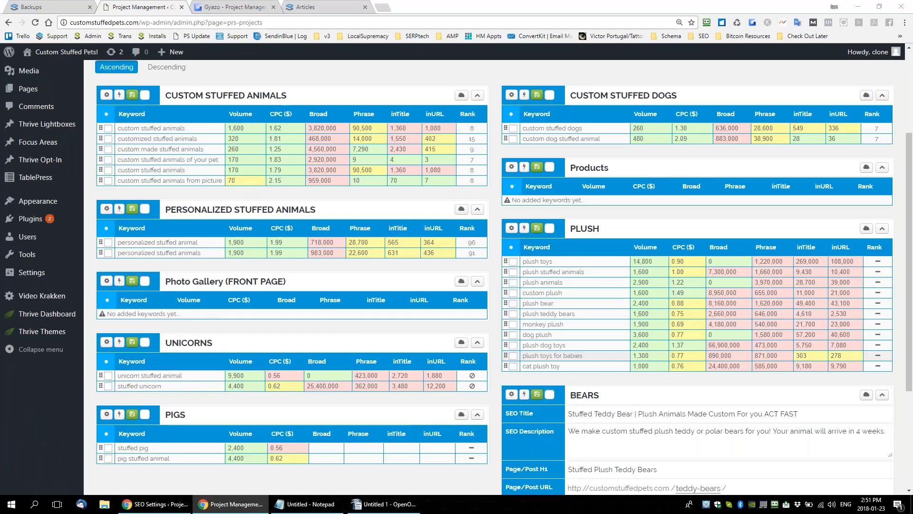
pyautogui.scroll(2, 494, 338)
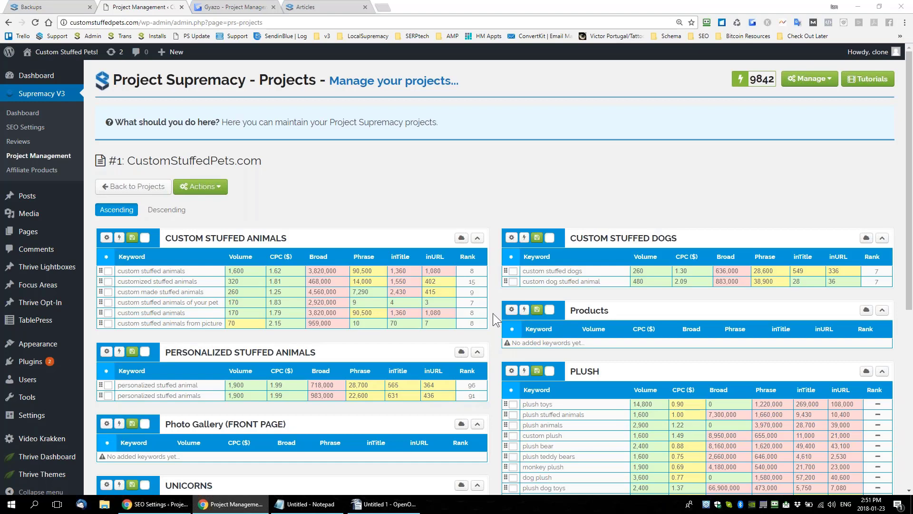
pyautogui.scroll(-2, 493, 312)
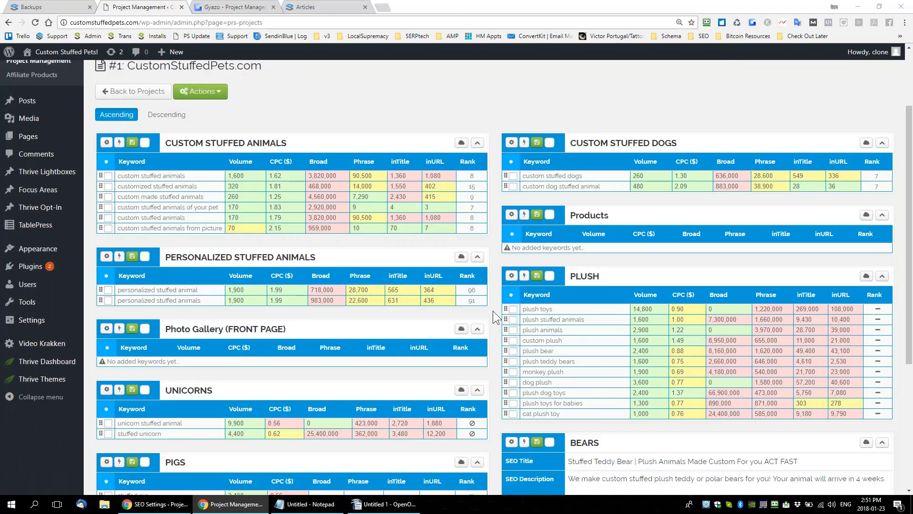
pyautogui.scroll(2, 493, 310)
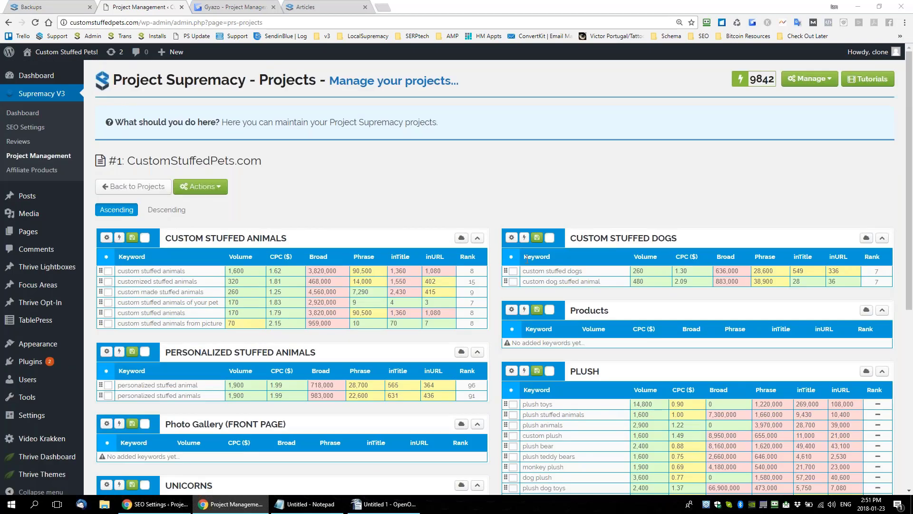
pyautogui.scroll(-1, 527, 258)
pyautogui.scroll(-2, 495, 276)
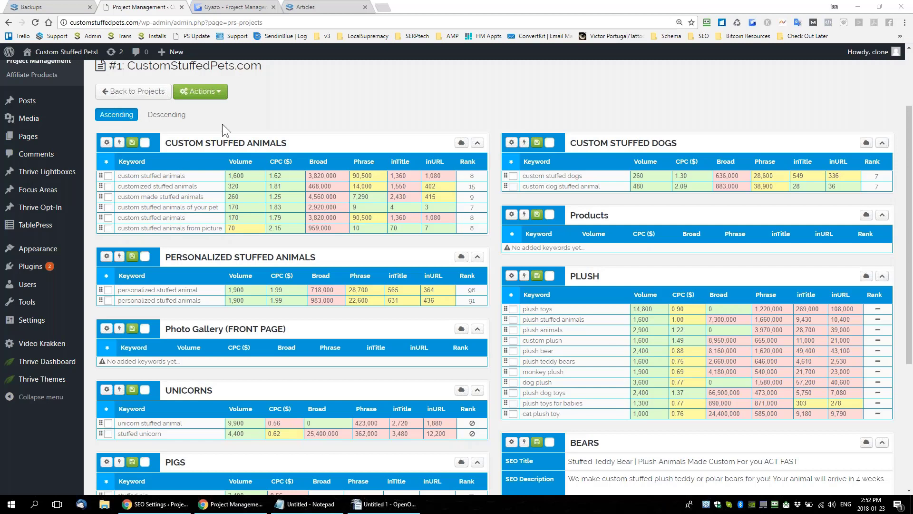
pyautogui.click(46, 10)
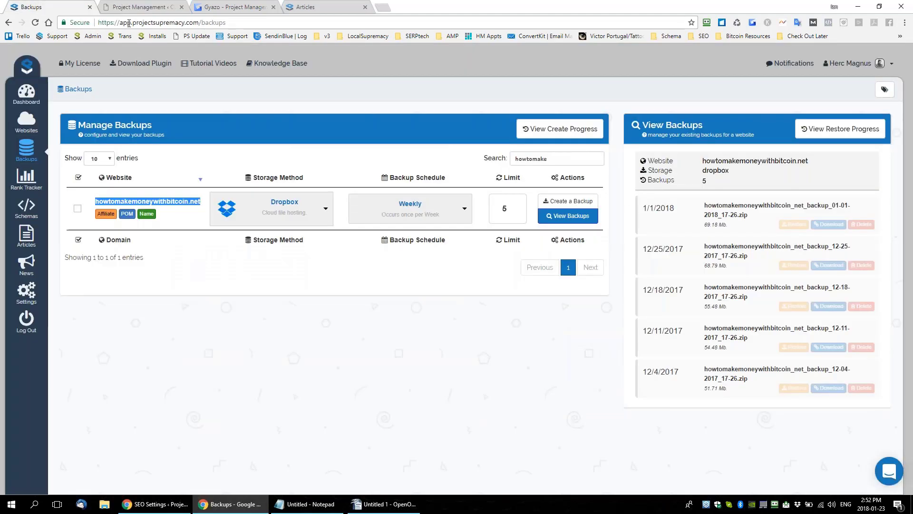
pyautogui.moveTo(123, 23); pyautogui.dragTo(413, 69)
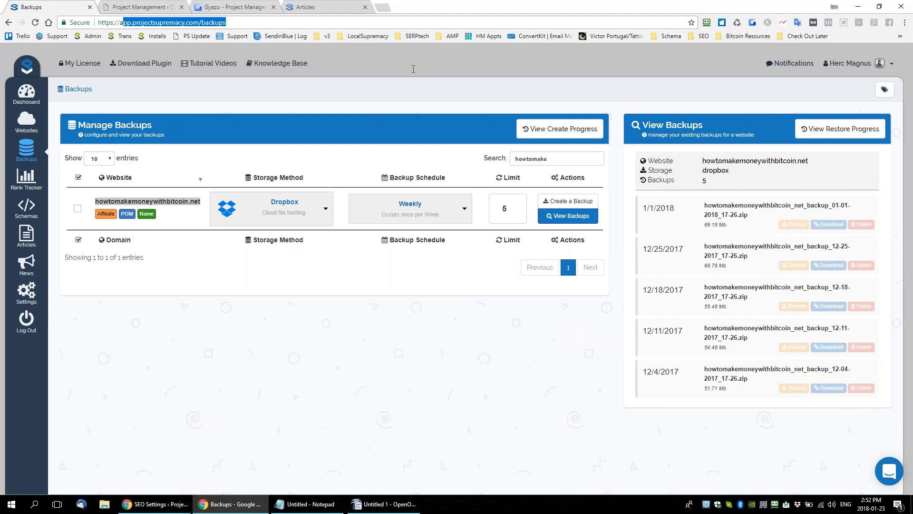
pyautogui.press('BackSpace')
pyautogui.press('BackSpace')
pyautogui.write('w')
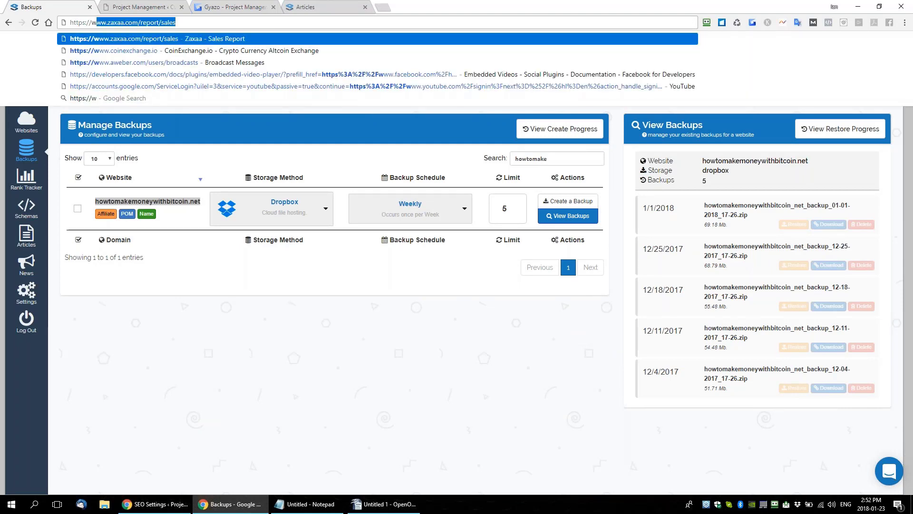
pyautogui.press('BackSpace')
pyautogui.press('BackSpace')
pyautogui.write('v3.pr')
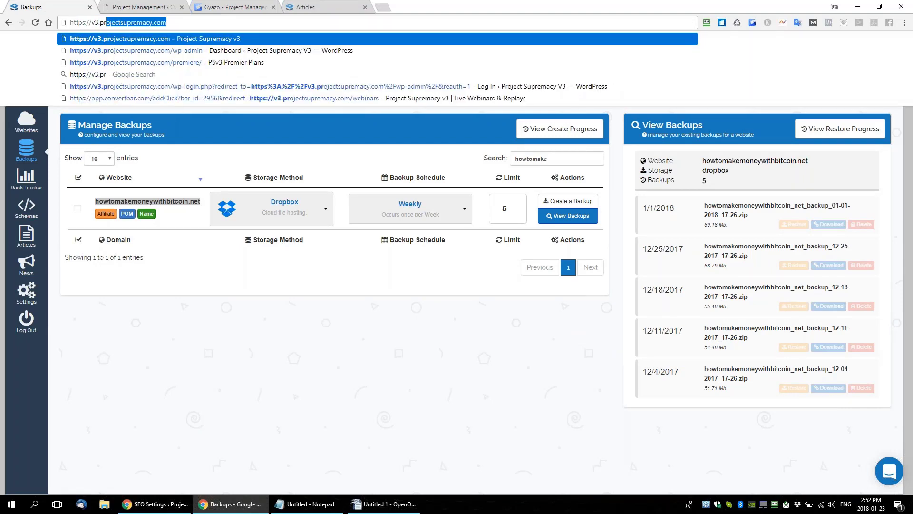
pyautogui.press('End')
pyautogui.write('/we')
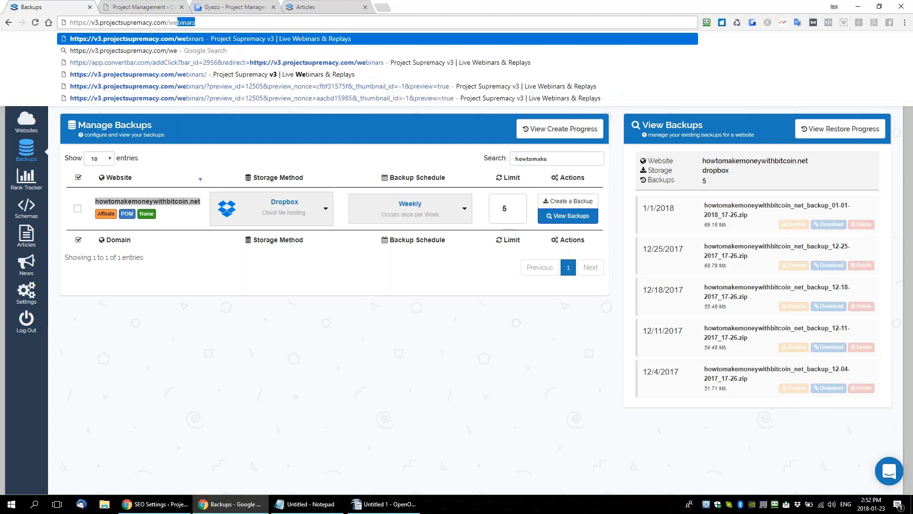
pyautogui.press('End')
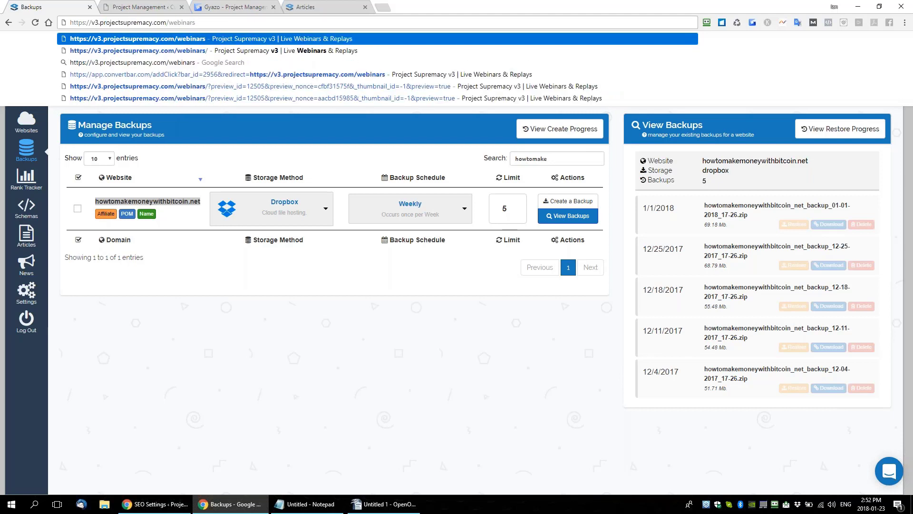
pyautogui.hotkey('ctrl', 'a')
pyautogui.press('Return')
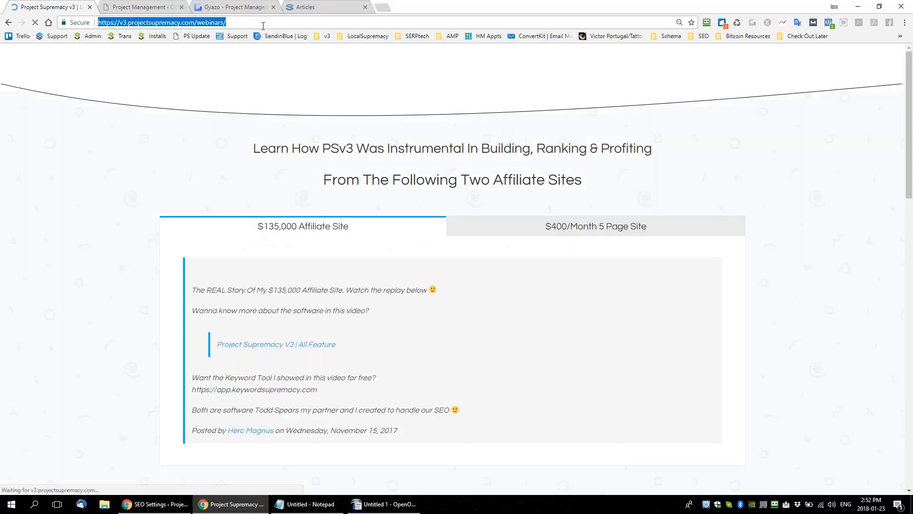
pyautogui.click(225, 23)
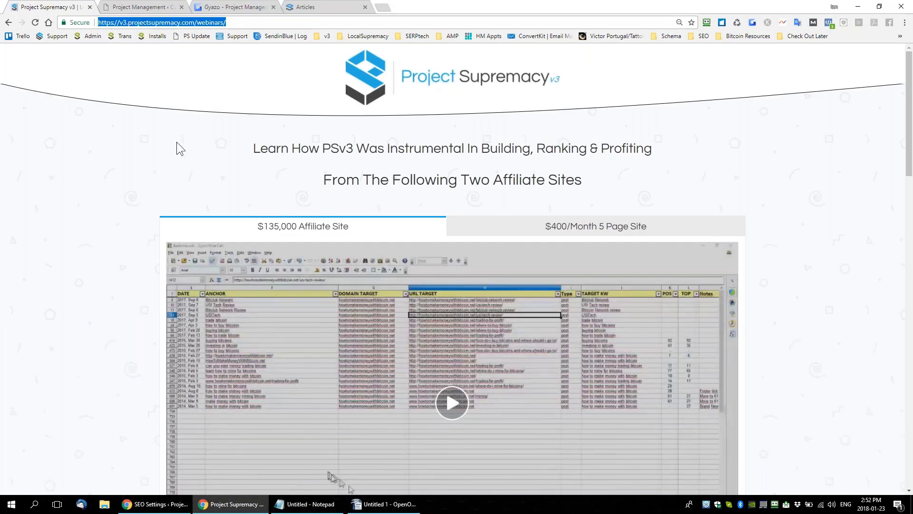
# Browse the webinars page, show the 2018-01-16 replay, and return to the CustomStuffedPets.com project
pyautogui.scroll(-10, 138, 153)
pyautogui.scroll(6, 527, 197)
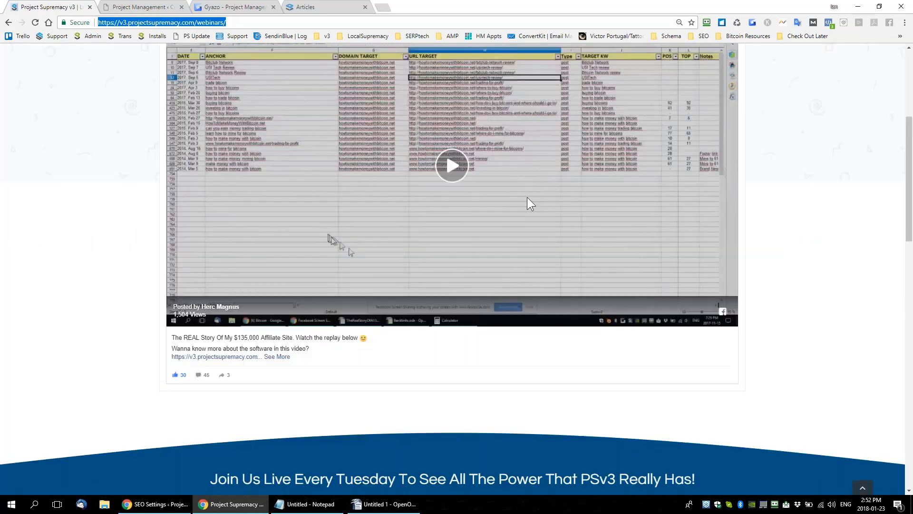
pyautogui.scroll(3, 527, 197)
pyautogui.scroll(-10, 515, 301)
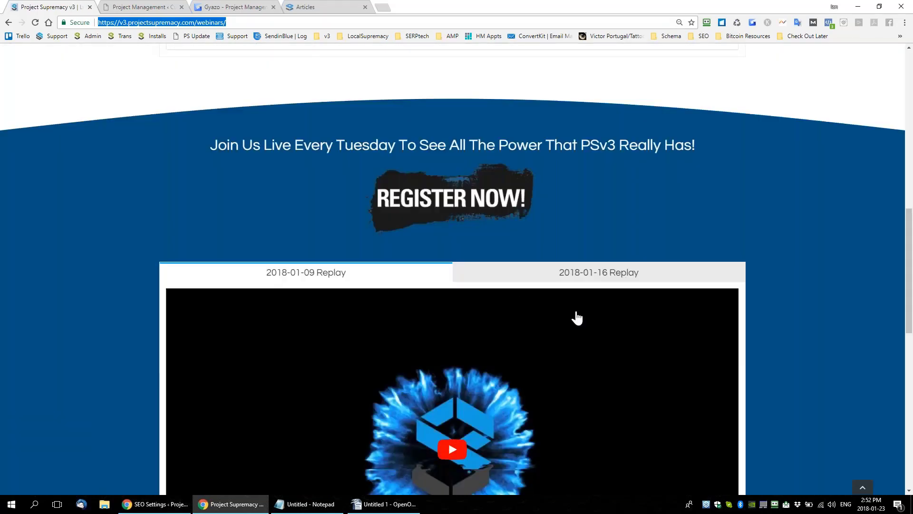
pyautogui.scroll(-2, 542, 362)
pyautogui.scroll(-2, 542, 363)
pyautogui.click(596, 86)
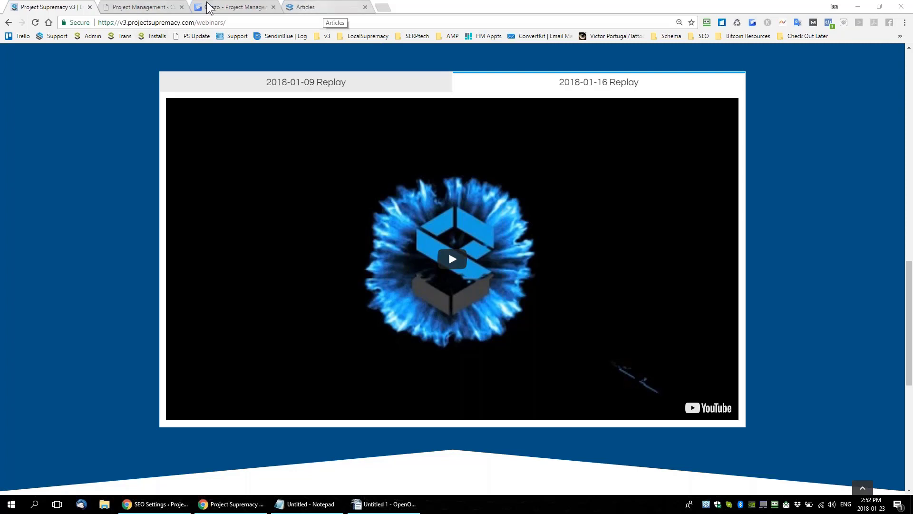
pyautogui.click(129, 9)
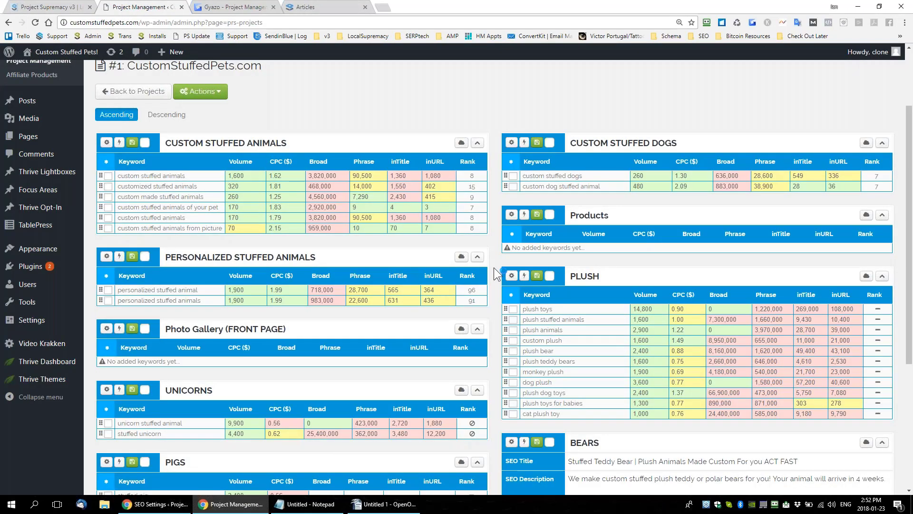
pyautogui.scroll(3, 493, 269)
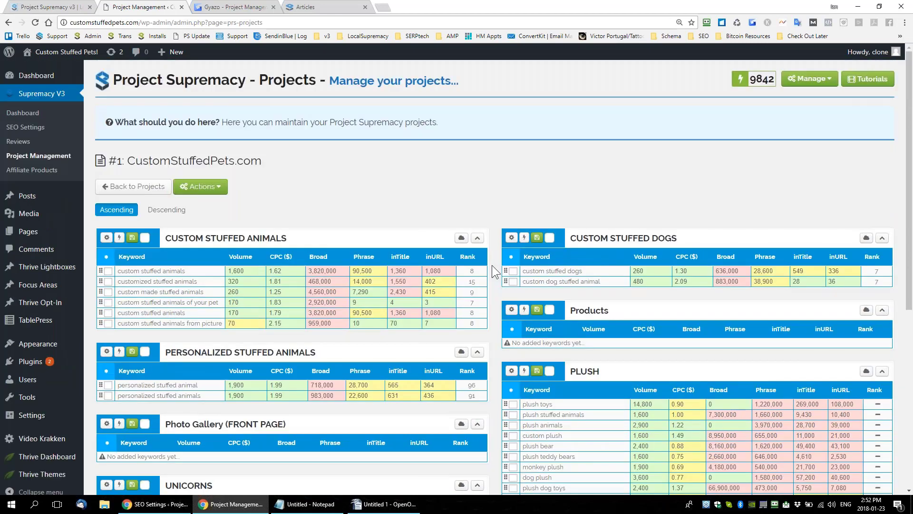
# Replace the Articles page with the WordPress admin login at sprayfoaminsulationedmonton.net/wp-admin
pyautogui.click(339, 9)
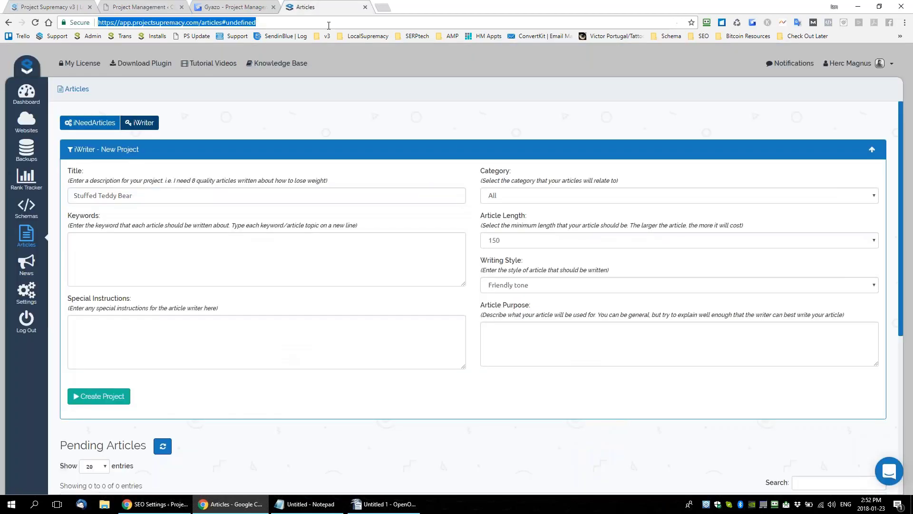
pyautogui.click(329, 23)
pyautogui.write('sprayfoam')
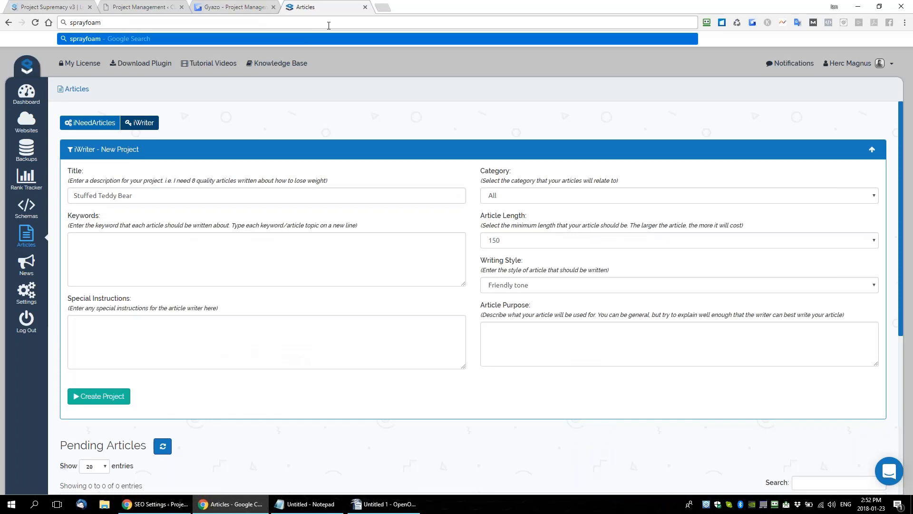
pyautogui.write('insulationedmonton')
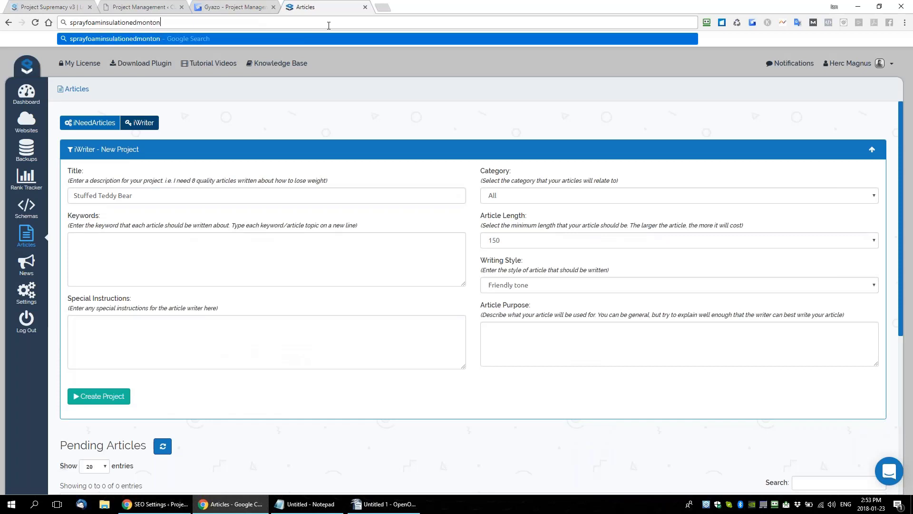
pyautogui.write('.net/wp-admin')
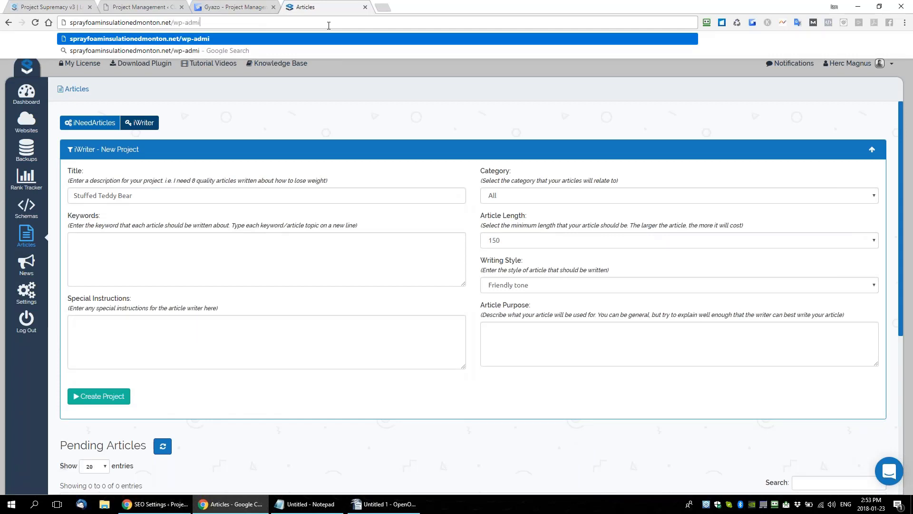
pyautogui.press('Return')
pyautogui.click(329, 26)
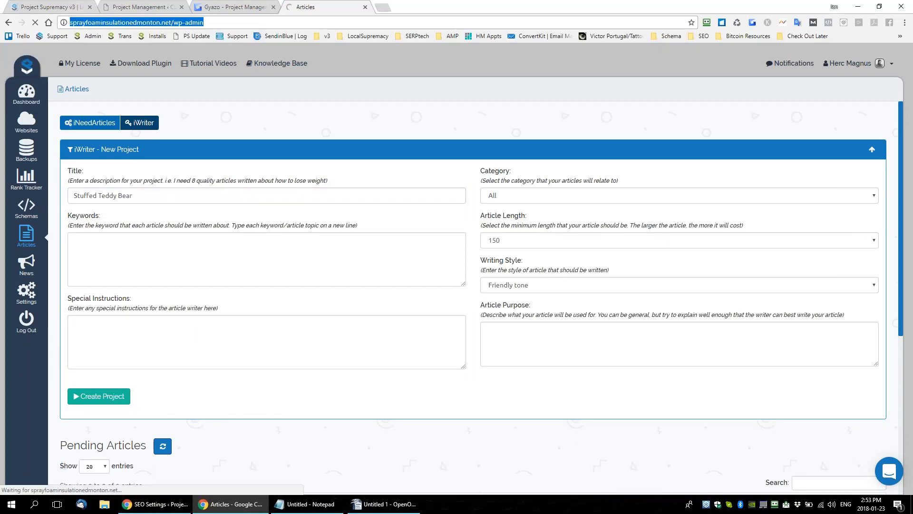
# Search Google for "spray foam insulation edmonton" in a new browser tab and look through the ads, map listings and organic results
pyautogui.click(387, 9)
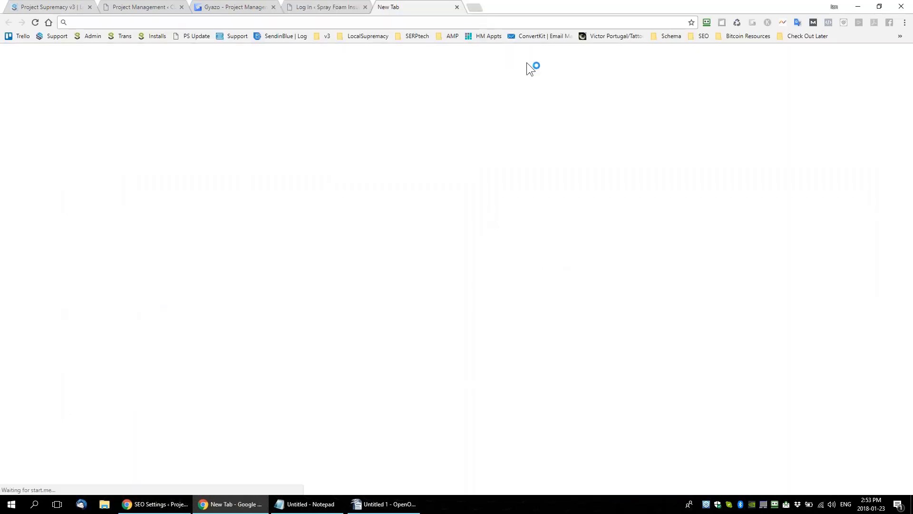
pyautogui.write('s')
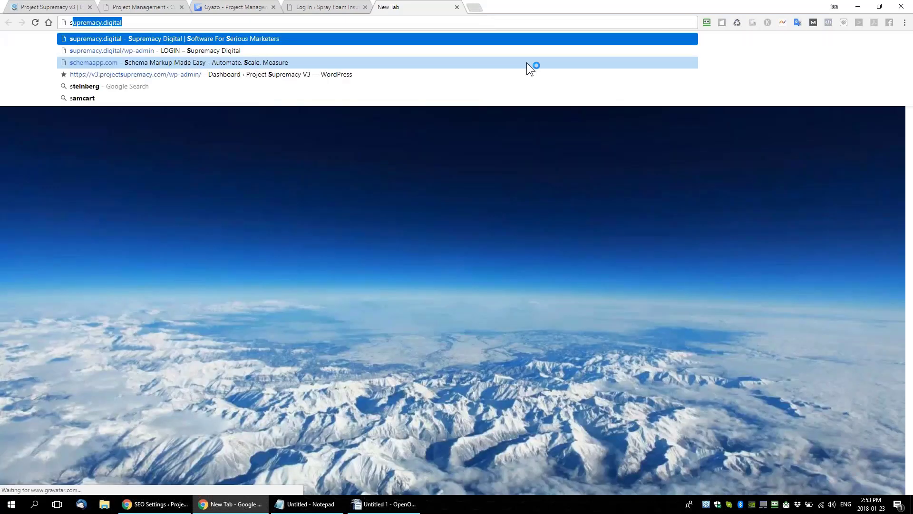
pyautogui.write('pray')
pyautogui.write(' foam insujlation')
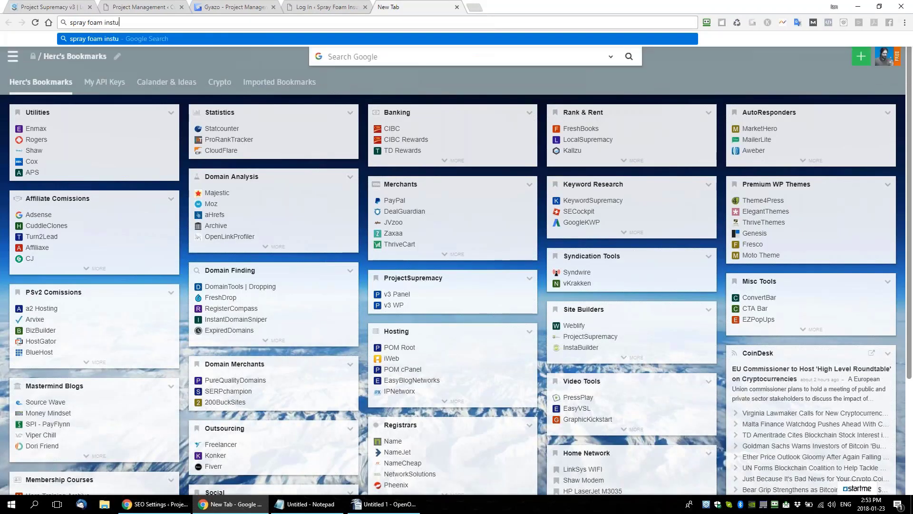
pyautogui.press('BackSpace')
pyautogui.press('BackSpace')
pyautogui.press('BackSpace')
pyautogui.press('BackSpace')
pyautogui.press('BackSpace')
pyautogui.press('BackSpace')
pyautogui.press('BackSpace')
pyautogui.write('lt')
pyautogui.press('BackSpace')
pyautogui.write('ation edmonton')
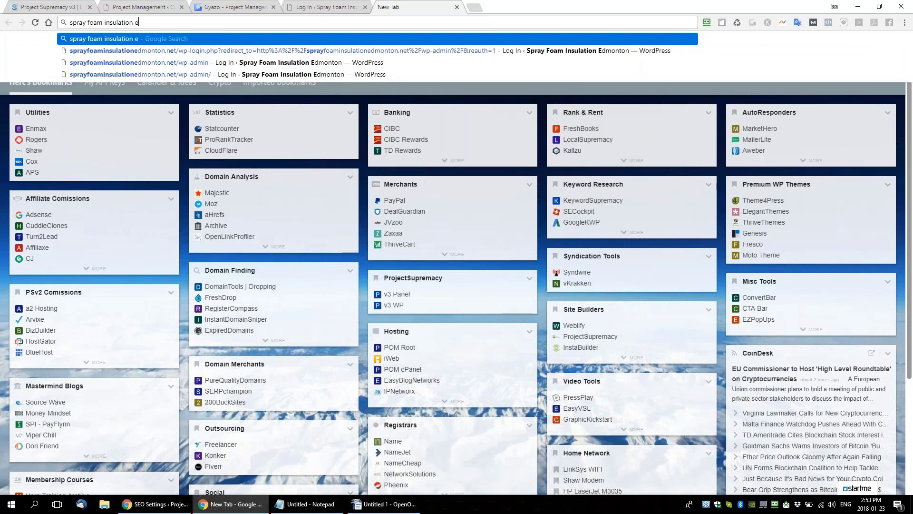
pyautogui.press('Return')
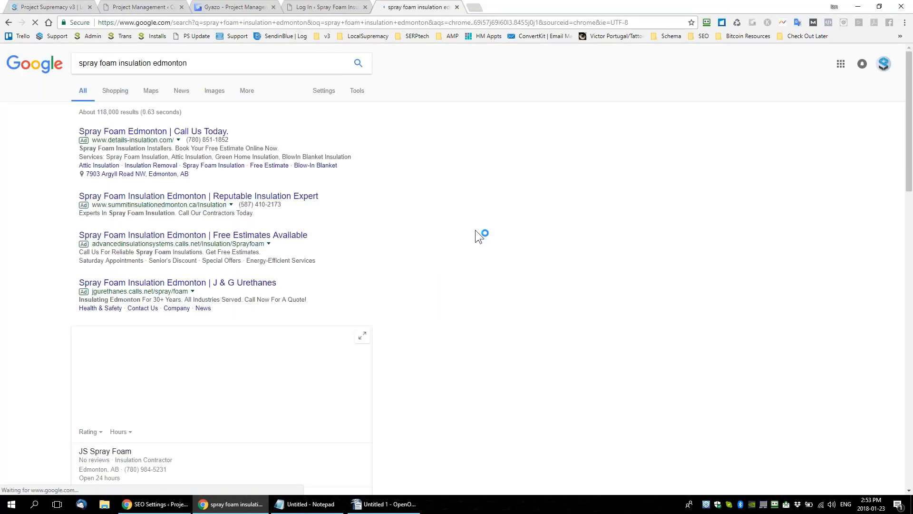
pyautogui.scroll(-9, 482, 225)
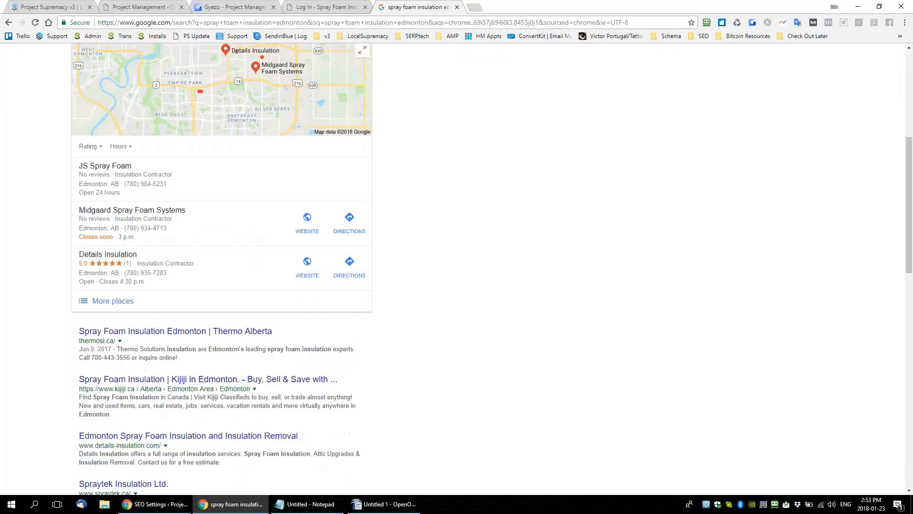
pyautogui.scroll(-5, 224, 332)
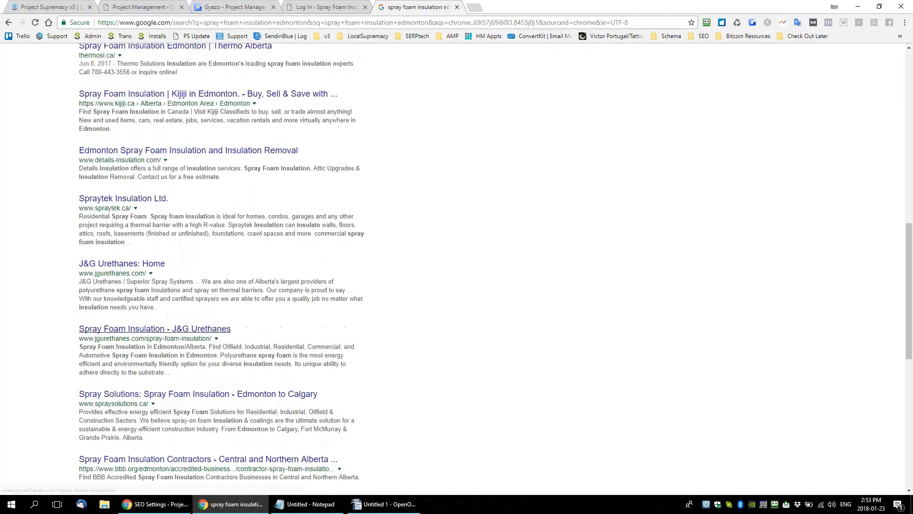
pyautogui.scroll(-3, 217, 324)
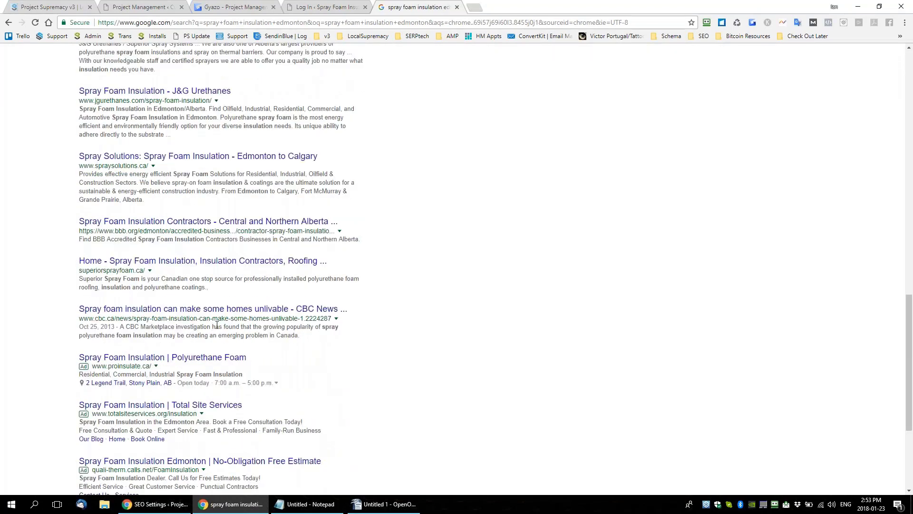
pyautogui.scroll(14, 354, 338)
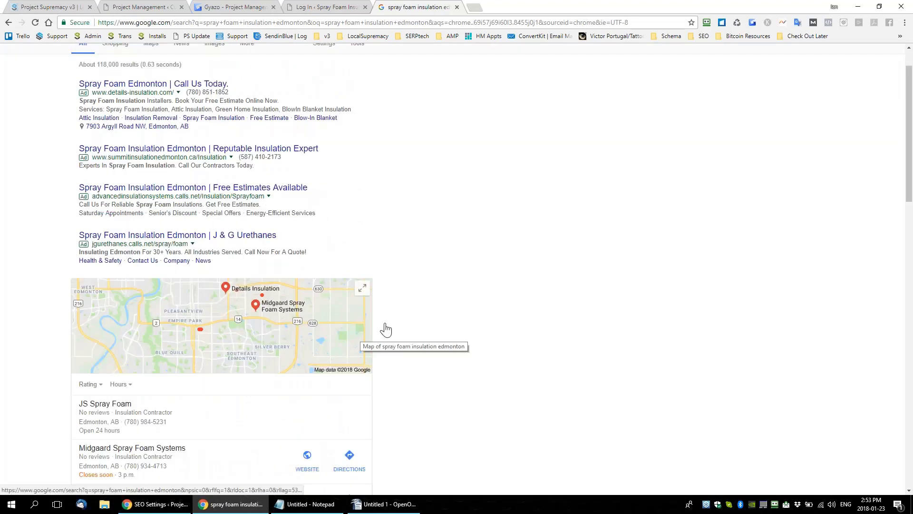
pyautogui.scroll(-1, 360, 341)
# Log in to the Spray Foam Insulation Edmonton WordPress site with the saved SprayFoamInsulationYEG - WP username and password
pyautogui.hotkey('ctrl', 'shift', 'Tab')
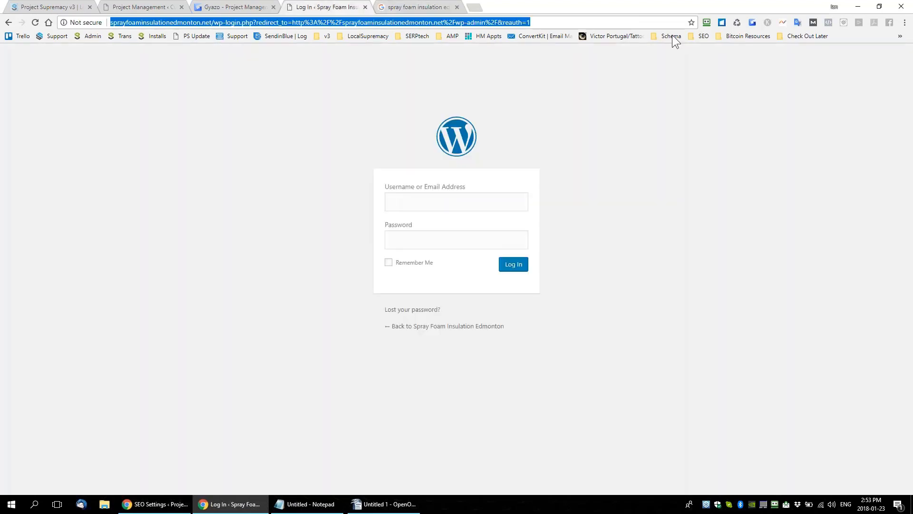
pyautogui.click(708, 23)
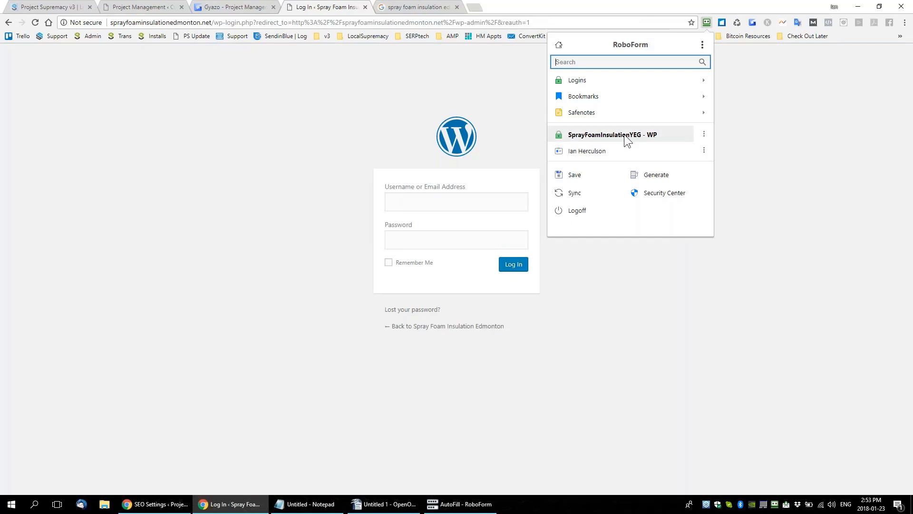
pyautogui.click(625, 137)
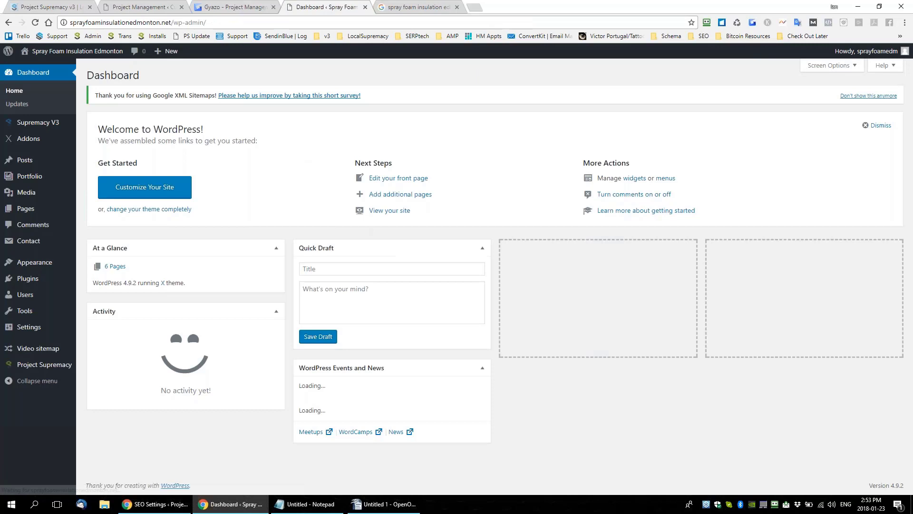
# Open Supremacy V3's Project Management on this site and load the SprayFoamInsulationEdmonton.net project
pyautogui.moveTo(38, 123)
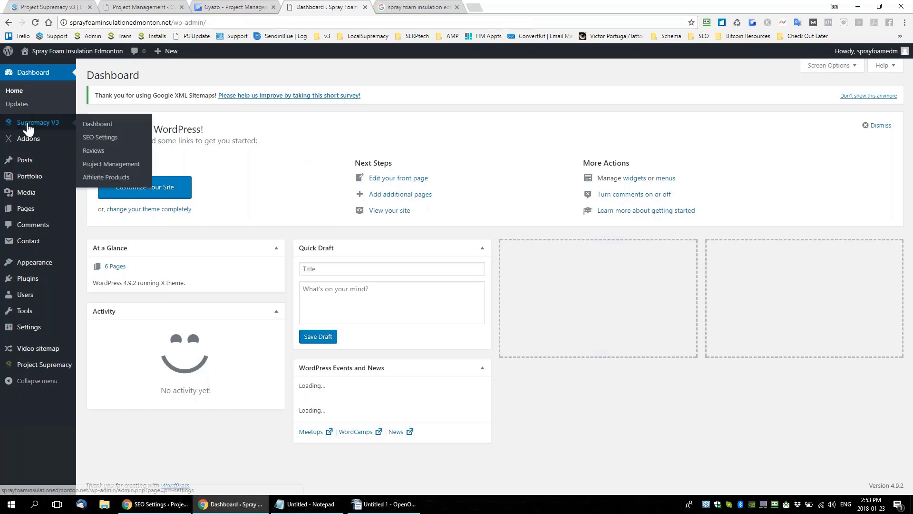
pyautogui.click(109, 164)
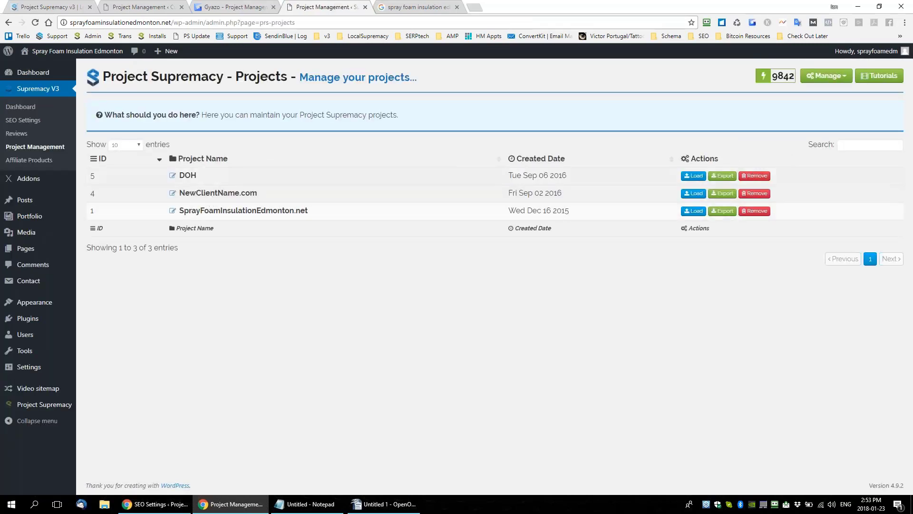
pyautogui.doubleClick(188, 175)
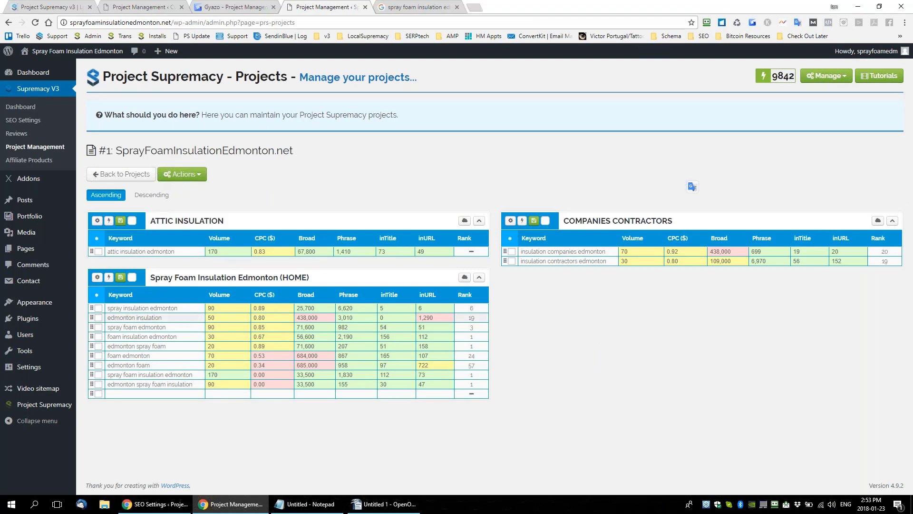
# Expand the SEO details of the COMPANIES CONTRACTORS, ATTIC INSULATION and Spray Foam Insulation Edmonton (HOME) groups
pyautogui.moveTo(224, 220); pyautogui.dragTo(152, 218)
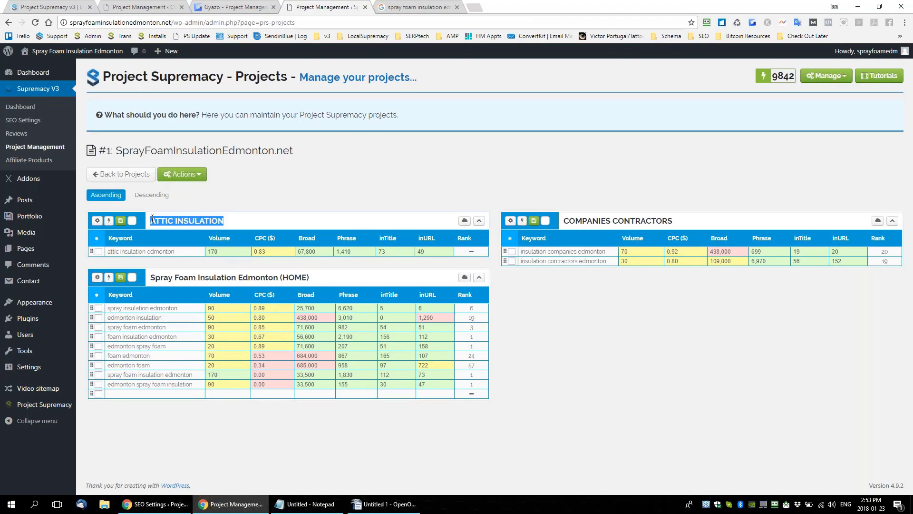
pyautogui.moveTo(673, 221); pyautogui.dragTo(563, 221)
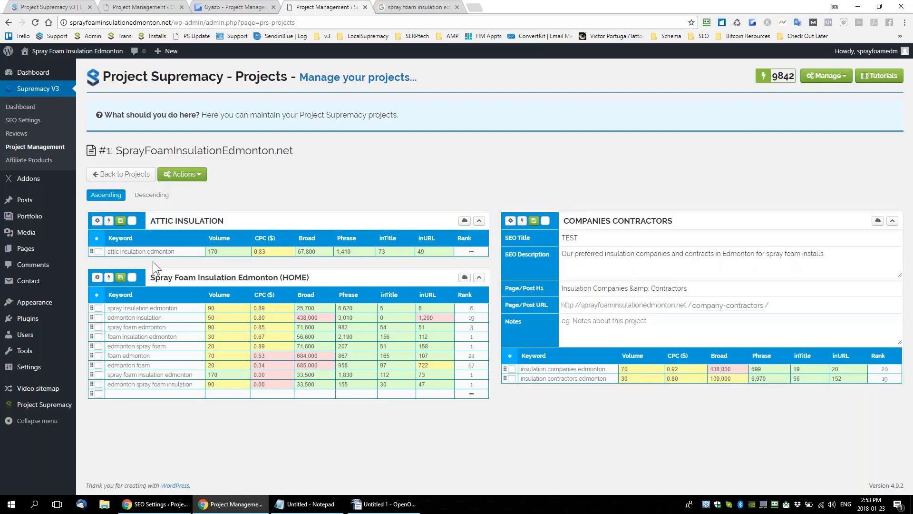
pyautogui.click(98, 222)
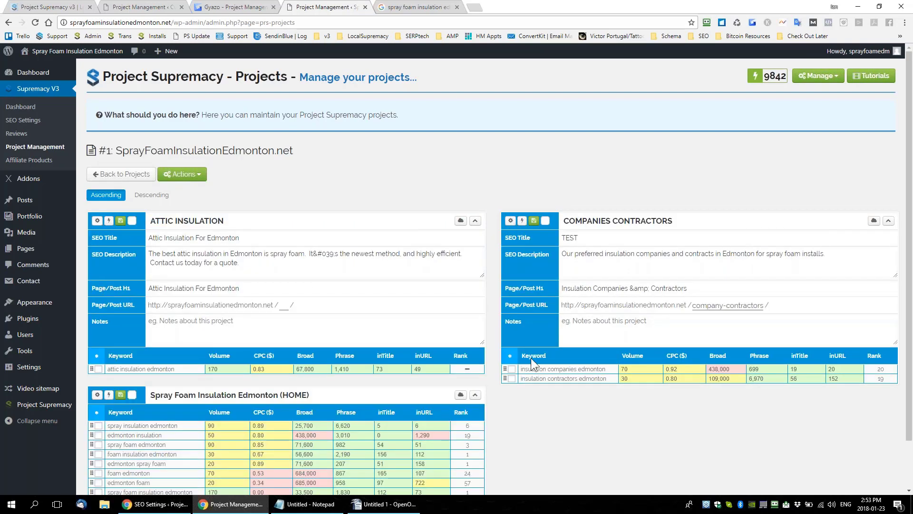
pyautogui.scroll(-1, 531, 357)
pyautogui.scroll(-1, 544, 361)
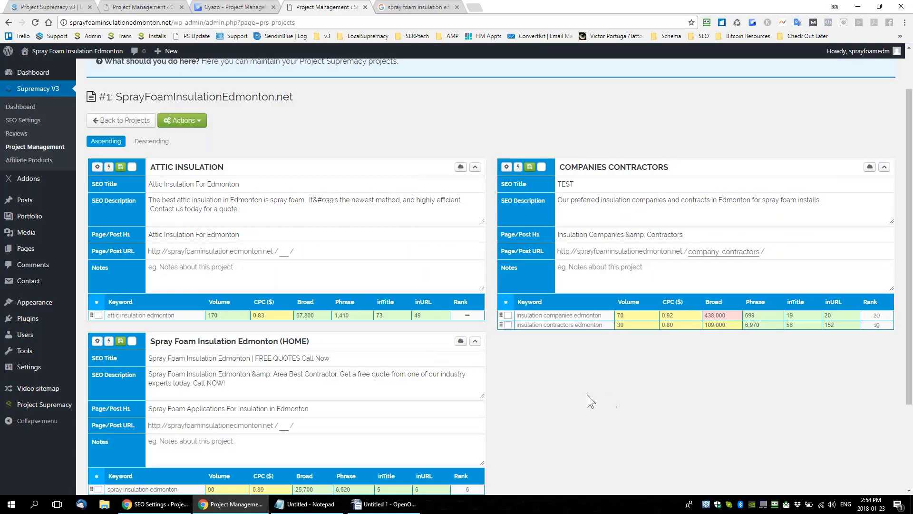
# Examine the three groups' SEO titles, descriptions, H1s and keyword ranks, and return to the CustomStuffedPets.com project
pyautogui.scroll(-2, 586, 396)
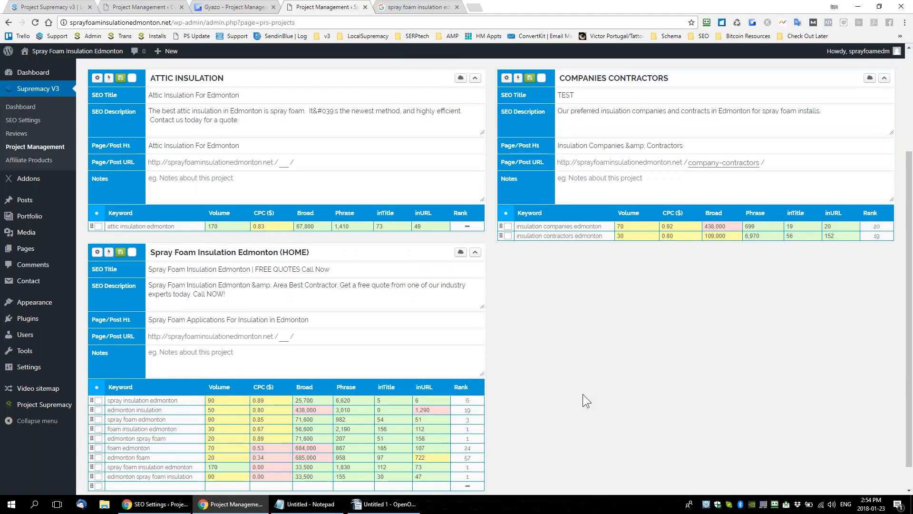
pyautogui.scroll(1, 583, 394)
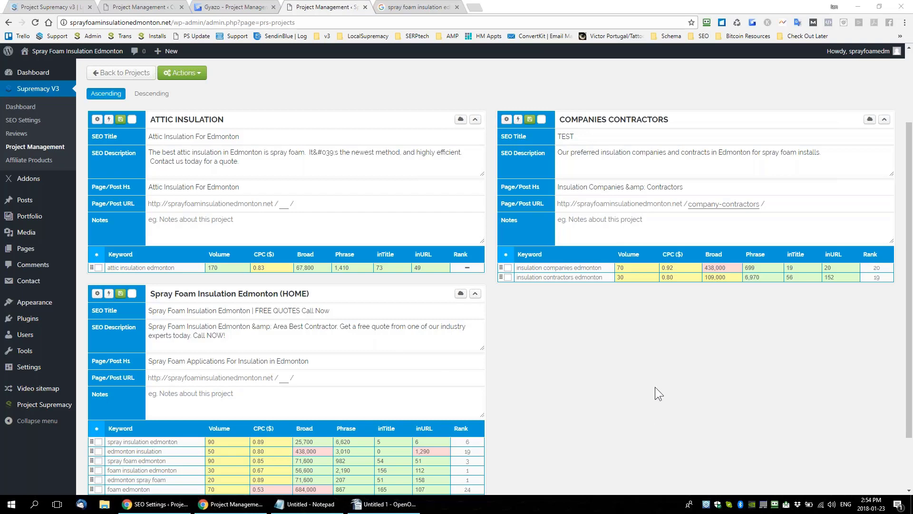
pyautogui.scroll(-3, 655, 386)
pyautogui.scroll(5, 655, 388)
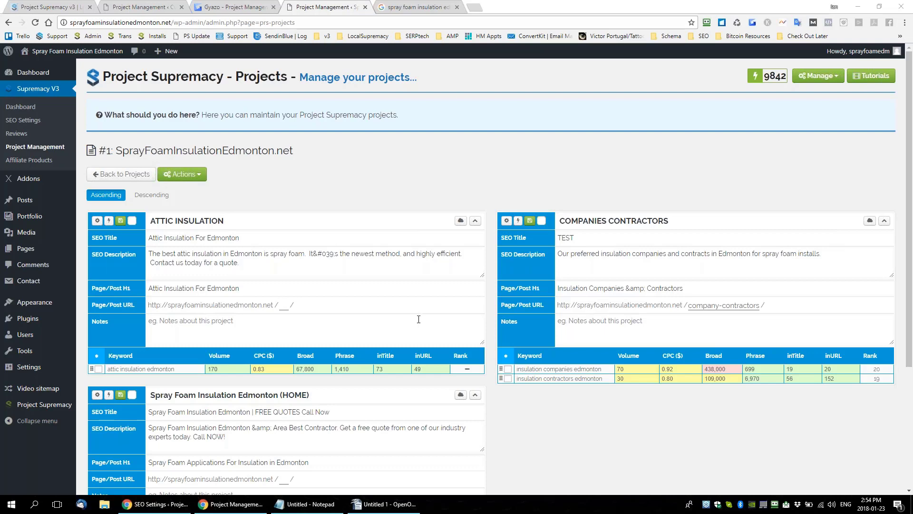
pyautogui.scroll(-3, 498, 291)
pyautogui.scroll(-1, 498, 291)
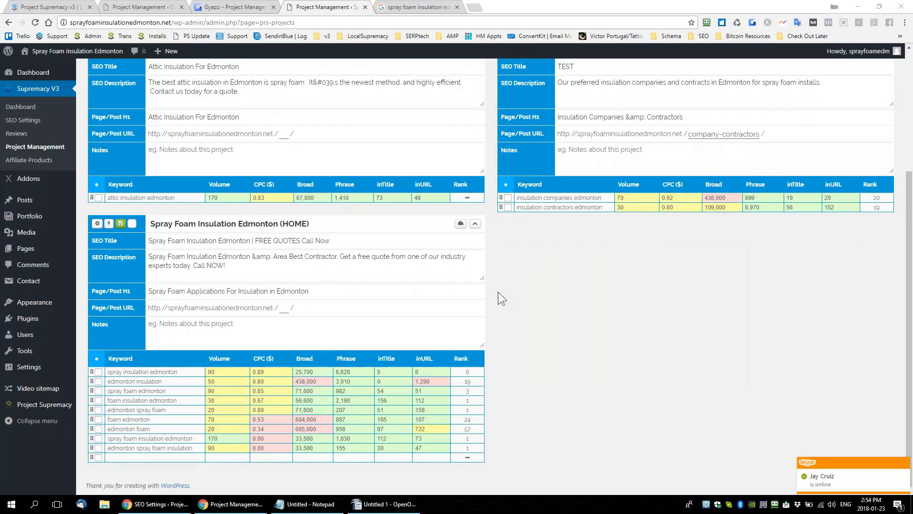
pyautogui.scroll(4, 498, 292)
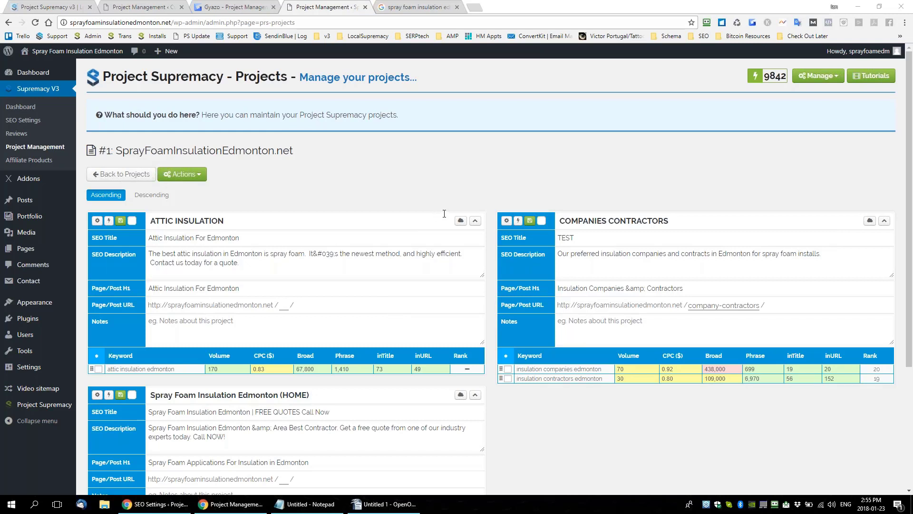
pyautogui.click(143, 7)
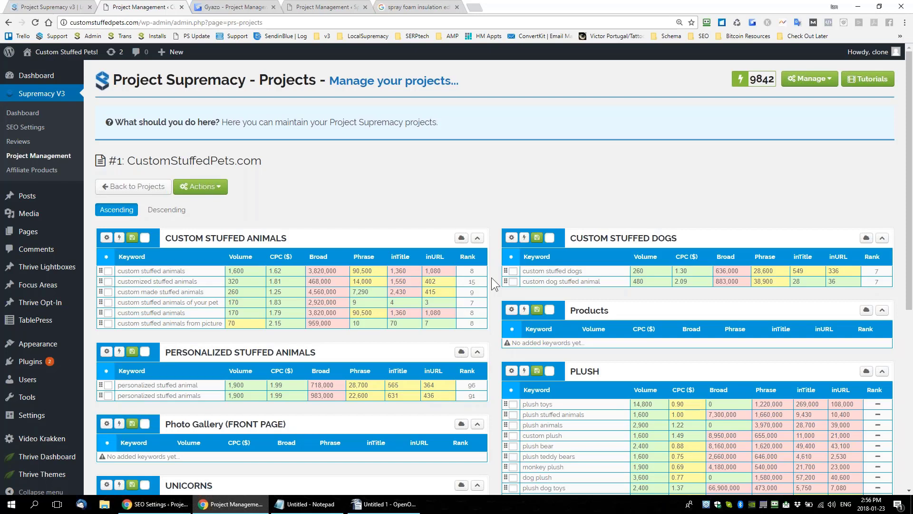
# View the customstuffedpets.com home page, return to Project Management and load the CustomStuffedPets.com project again
pyautogui.moveTo(272, 161); pyautogui.dragTo(153, 168)
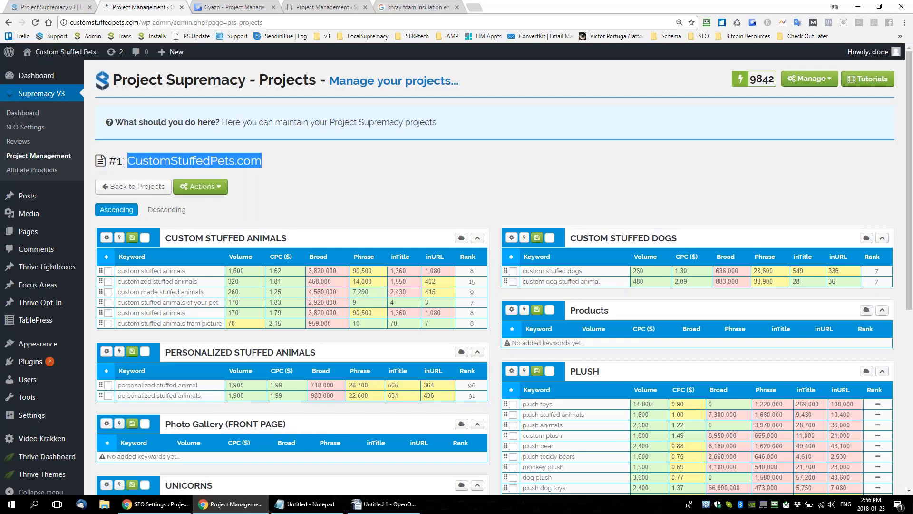
pyautogui.moveTo(141, 21); pyautogui.dragTo(262, 22)
pyautogui.press('BackSpace')
pyautogui.press('Return')
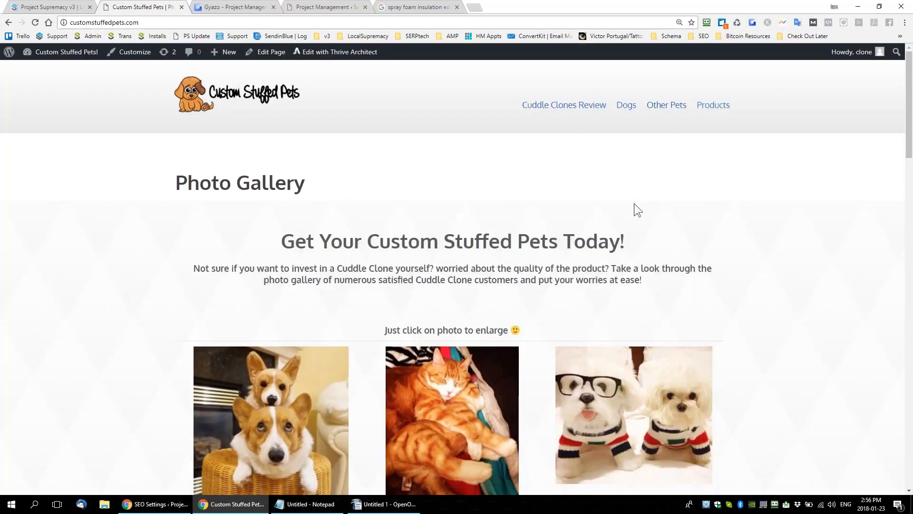
pyautogui.click(9, 22)
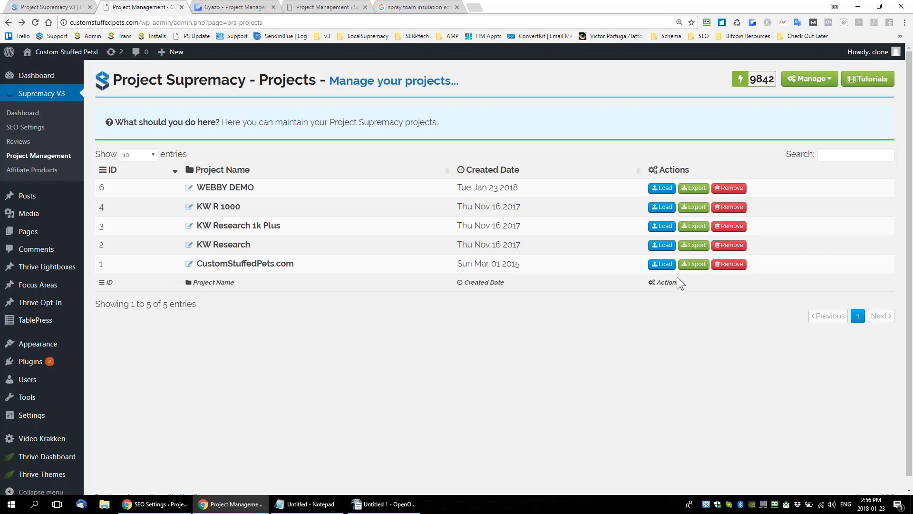
pyautogui.click(663, 265)
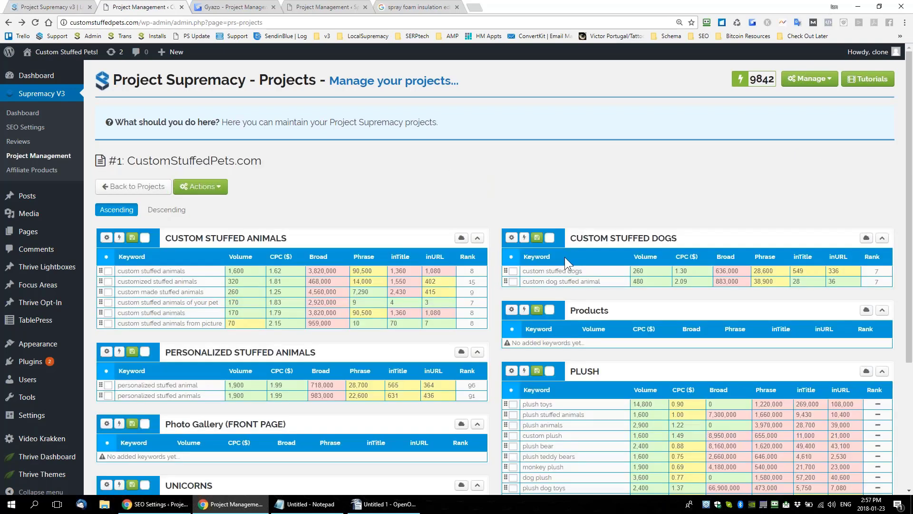
# Examine the keyword groups of the CustomStuffedPets.com project, from CUSTOM STUFFED ANIMALS down to PIGS and BEARS, comparing their volumes and ranks
pyautogui.scroll(-1, 509, 261)
pyautogui.scroll(-4, 507, 257)
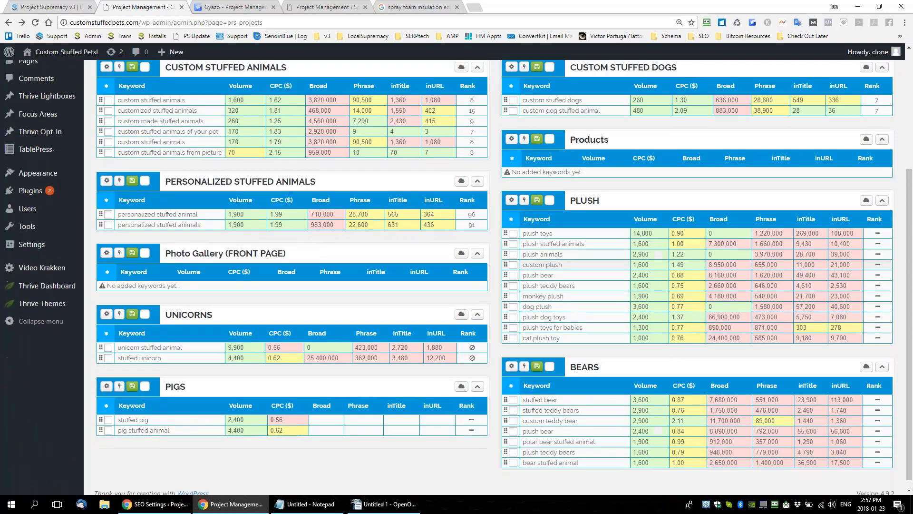
pyautogui.scroll(3, 493, 255)
pyautogui.scroll(-1, 494, 255)
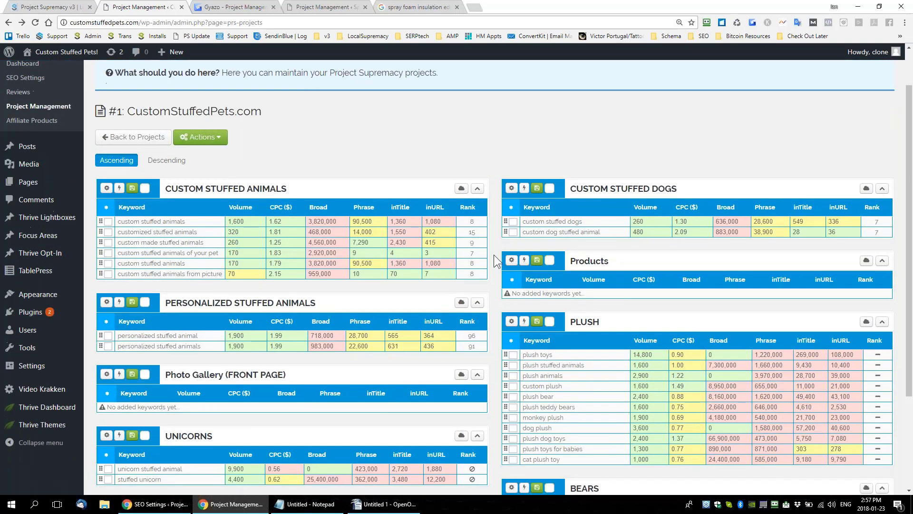
pyautogui.scroll(1, 494, 255)
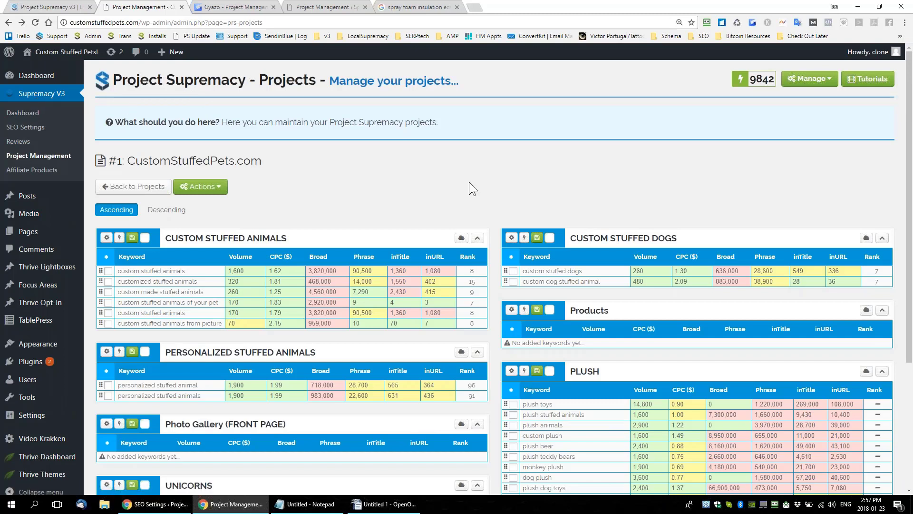
pyautogui.scroll(-2, 502, 236)
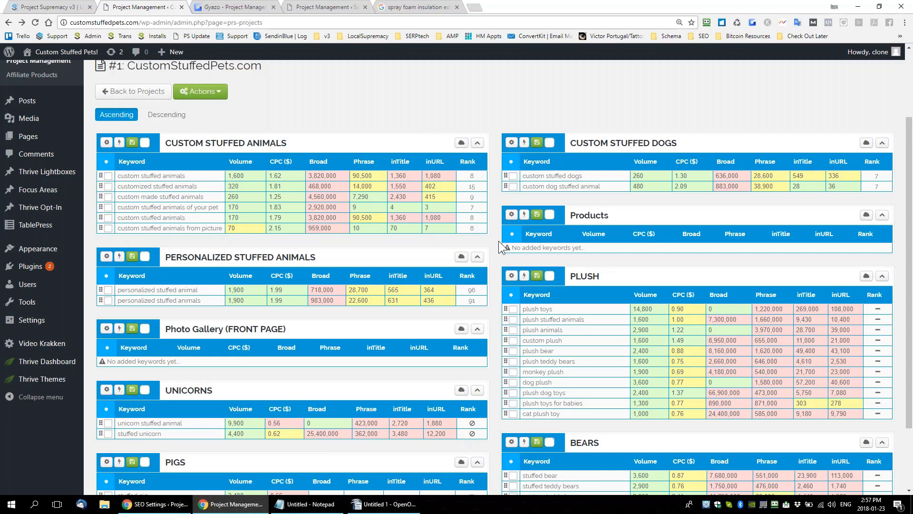
pyautogui.scroll(2, 499, 241)
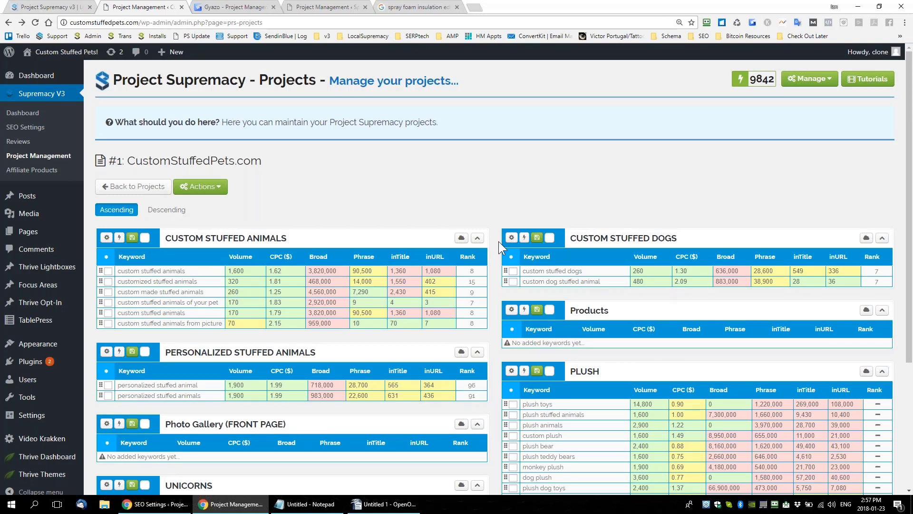
pyautogui.scroll(-2, 499, 241)
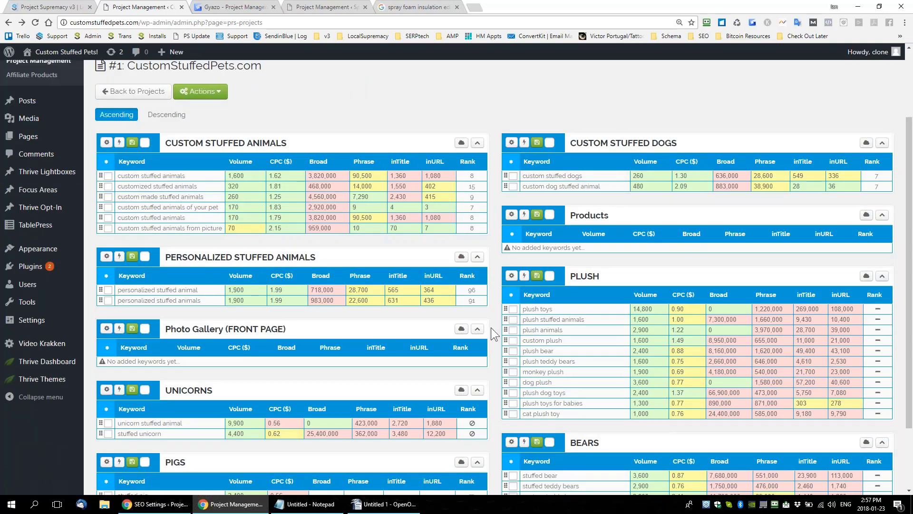
pyautogui.scroll(1, 492, 328)
pyautogui.scroll(2, 491, 328)
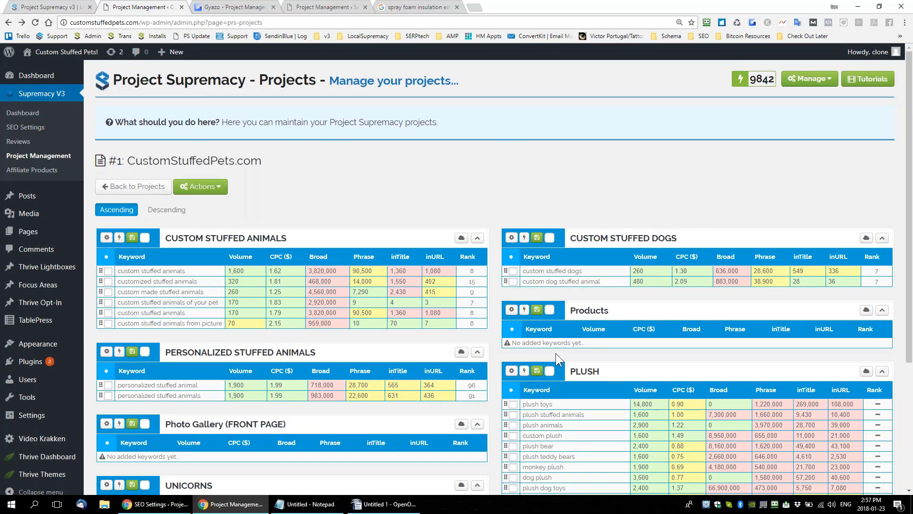
pyautogui.scroll(-4, 555, 353)
pyautogui.scroll(4, 510, 376)
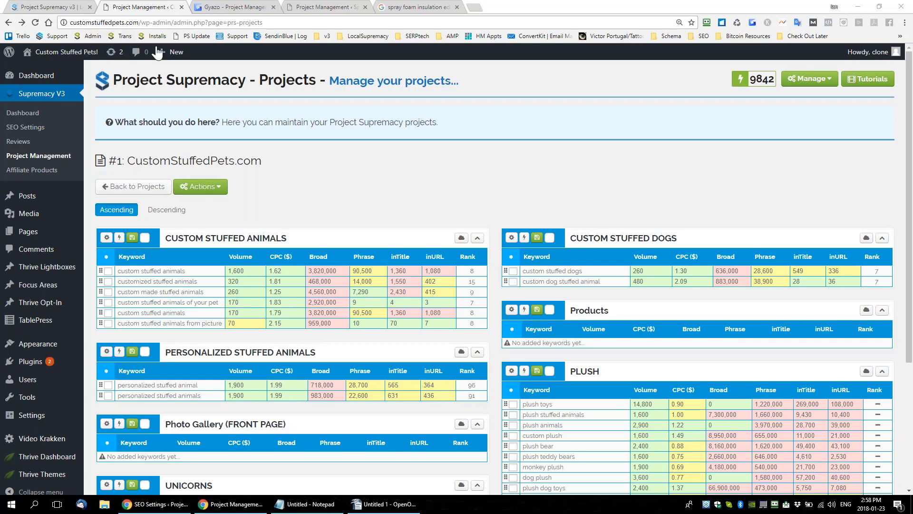
# Open the app.projectsupremacy.com dashboard in place of the SprayFoamInsulationEdmonton.net project page
pyautogui.click(47, 7)
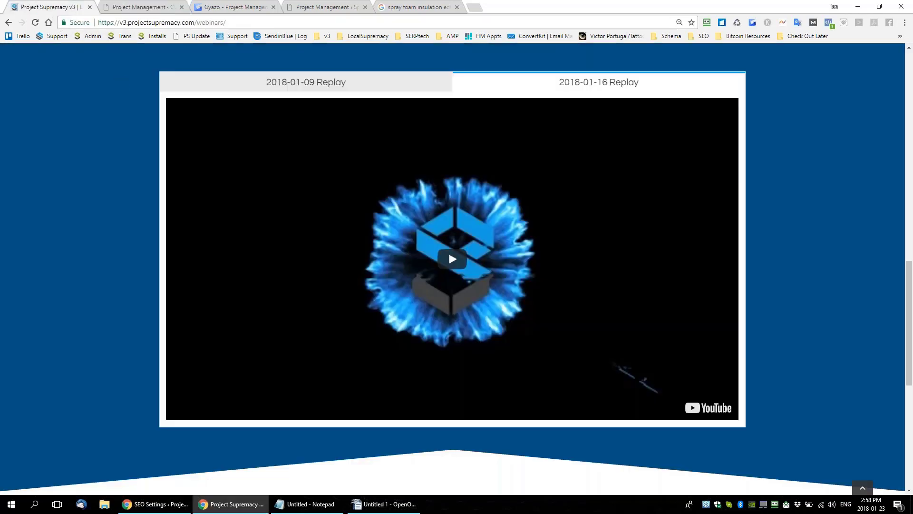
pyautogui.hotkey('ctrl', 'Tab')
pyautogui.hotkey('ctrl', 'Tab')
pyautogui.hotkey('ctrl', 'Tab')
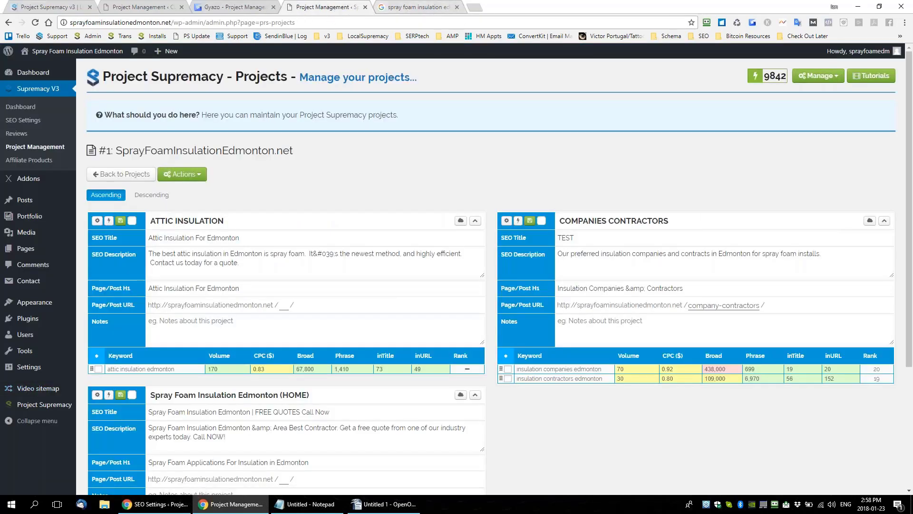
pyautogui.hotkey('ctrl', 'l')
pyautogui.write('app.')
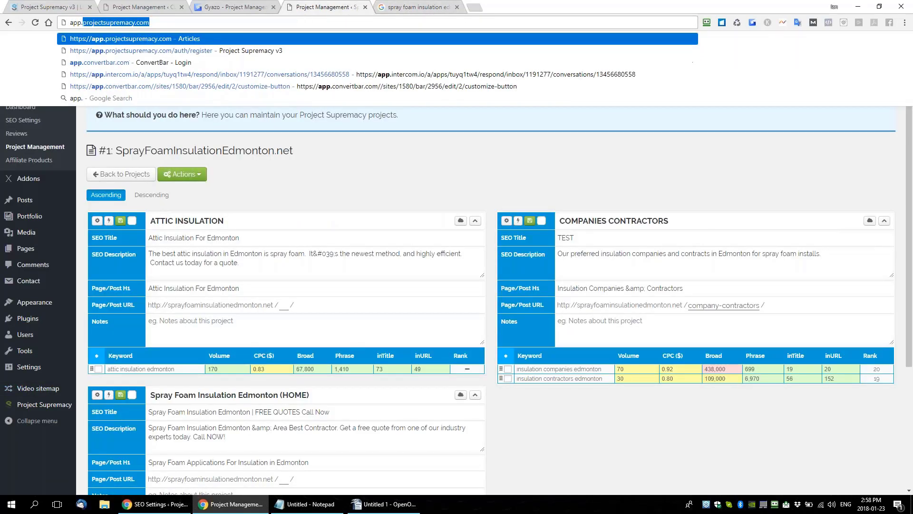
pyautogui.write('project')
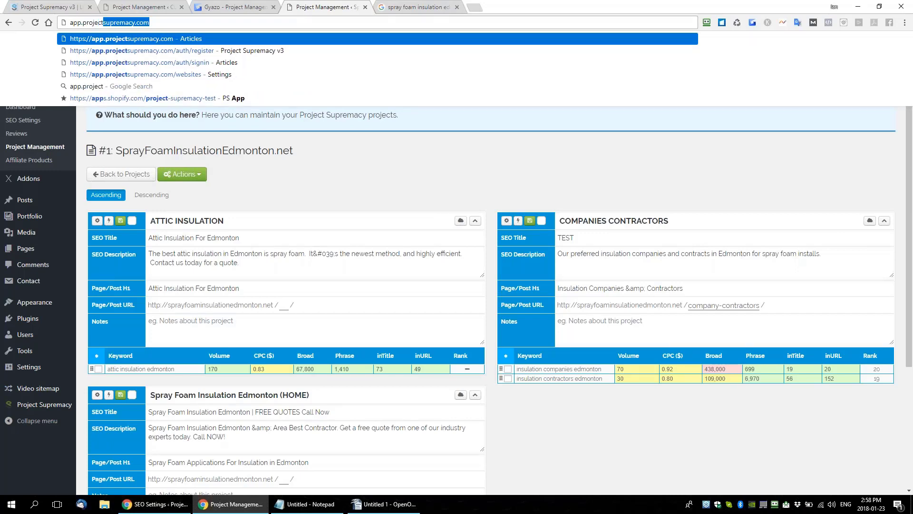
pyautogui.press('Return')
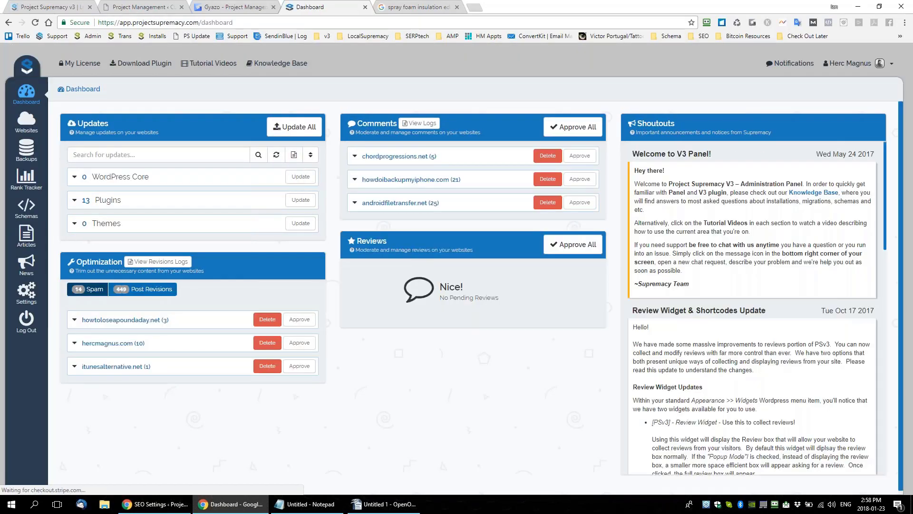
# On the Backups page, show the storage methods available for zoebliss.com and set the backup limit of youngeryou.pro to 5
pyautogui.click(26, 148)
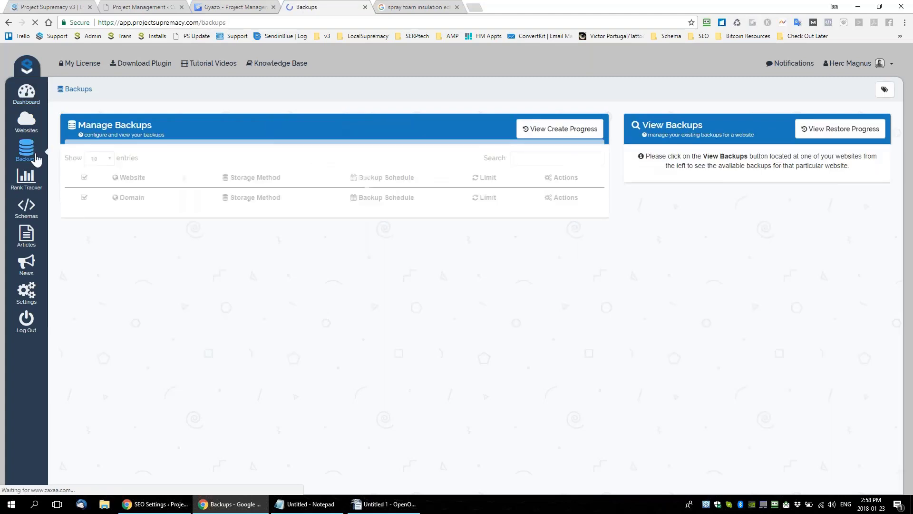
pyautogui.click(301, 218)
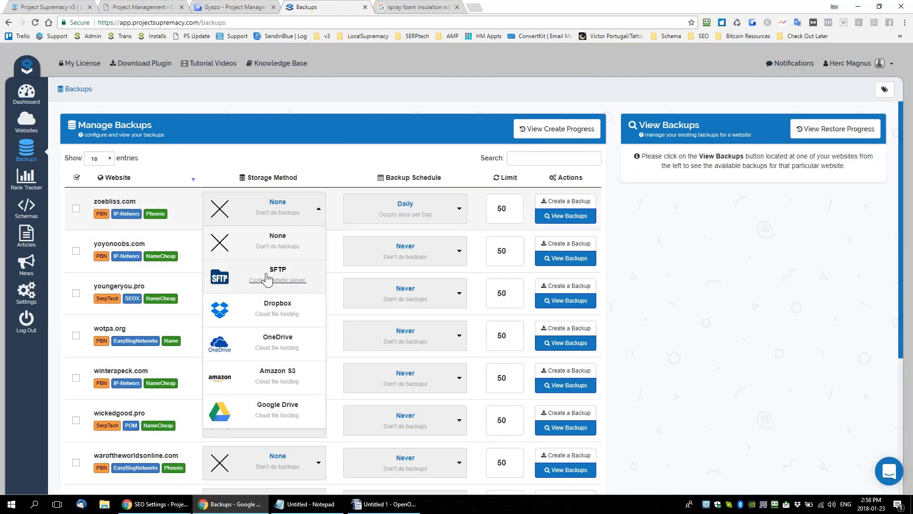
pyautogui.click(506, 293)
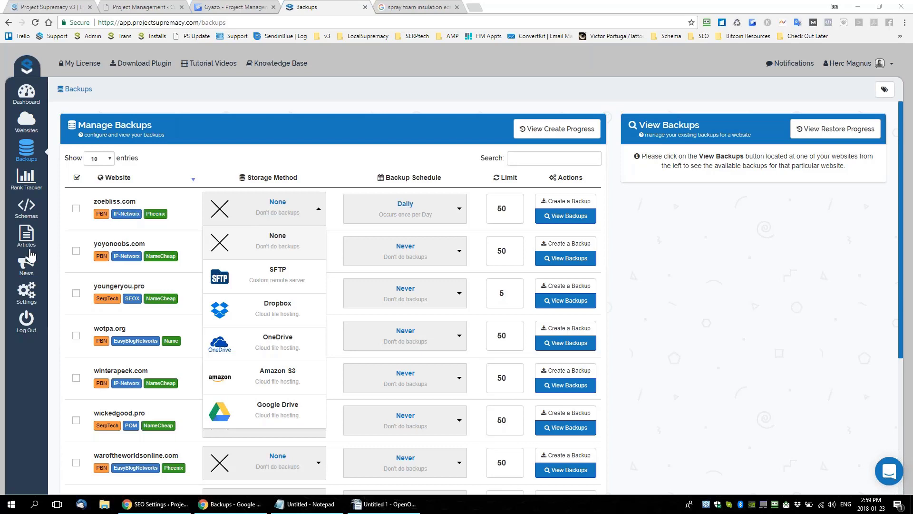
# Open v3.projectsupremacy.com/the-lab in a new browser tab
pyautogui.click(473, 7)
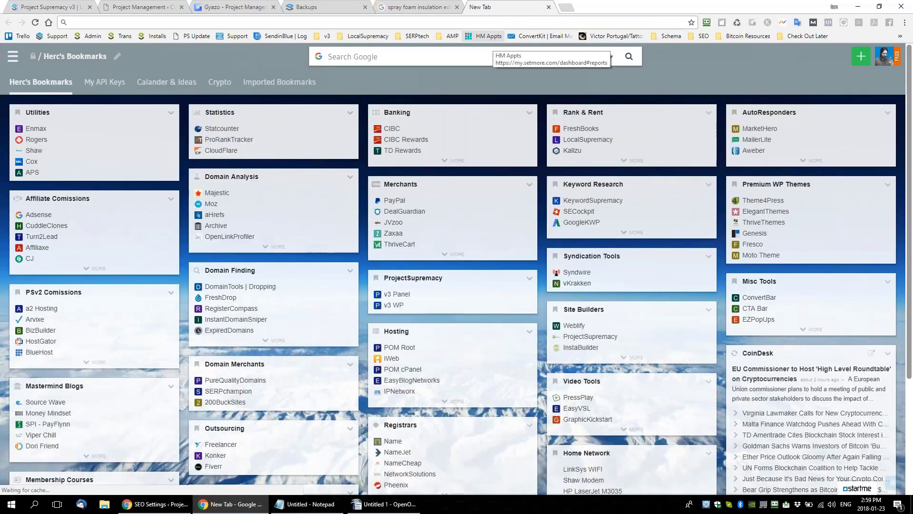
pyautogui.write('v3.projectsupremacy.com')
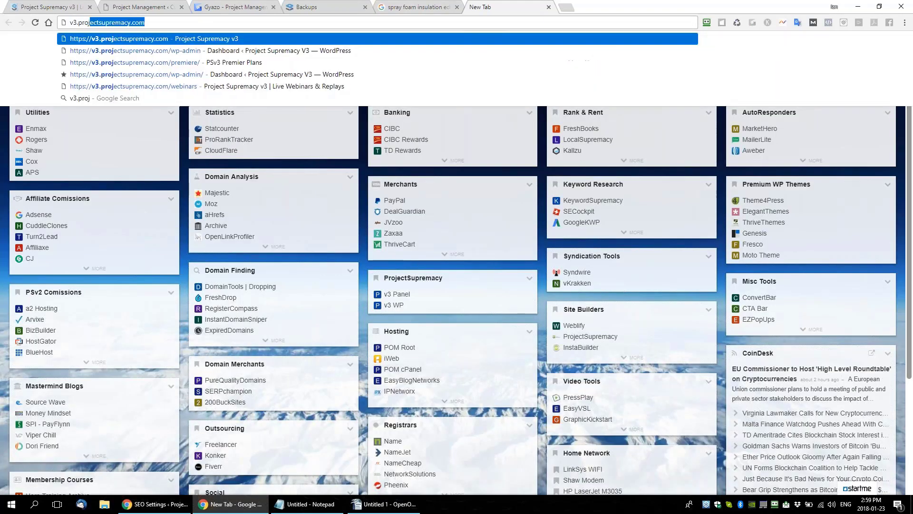
pyautogui.press('End')
pyautogui.write('/the-lab')
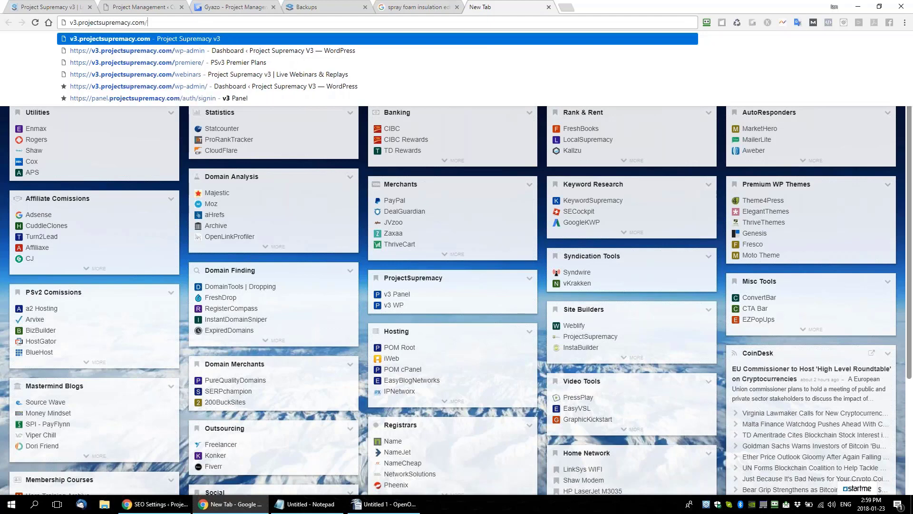
pyautogui.press('Delete')
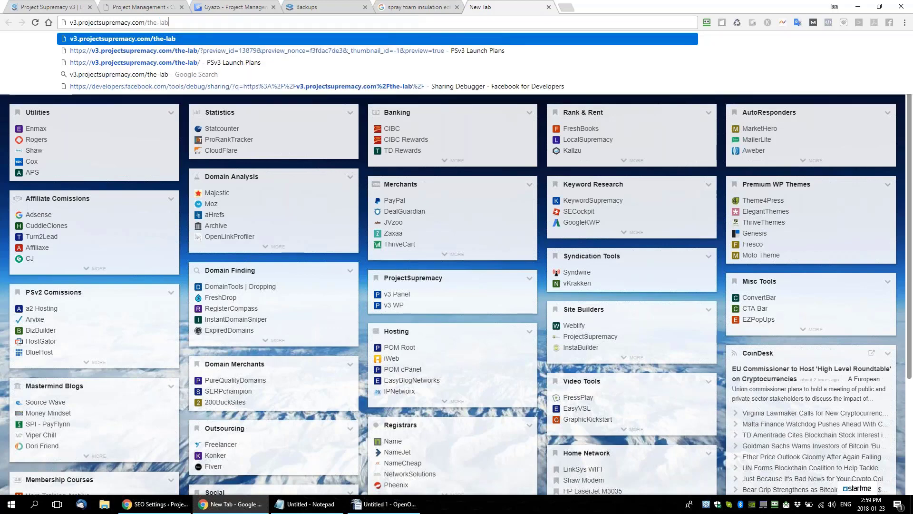
pyautogui.hotkey('ctrl', 'a')
pyautogui.press('Return')
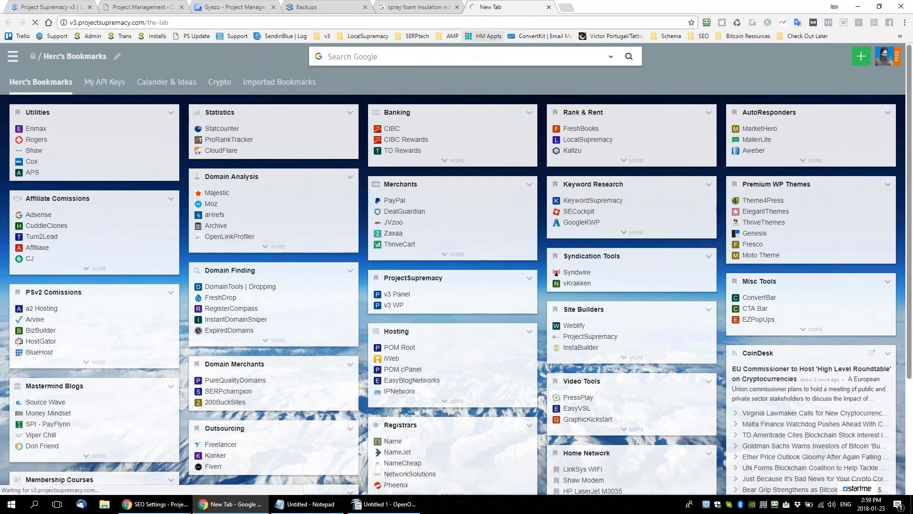